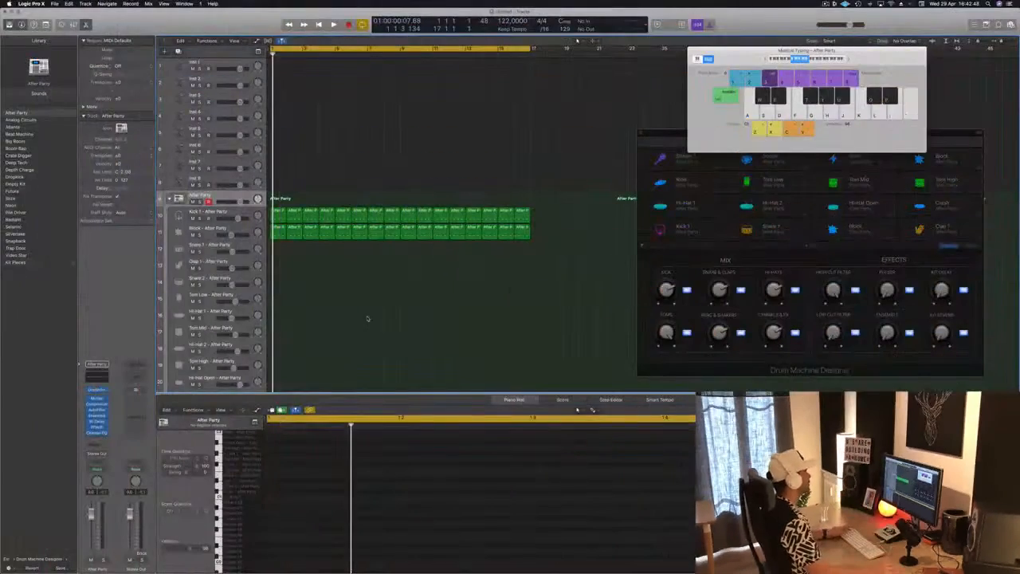
Step: With the loop playing, add a send to Bus 3 on the Block - After Party track
click(240, 226)
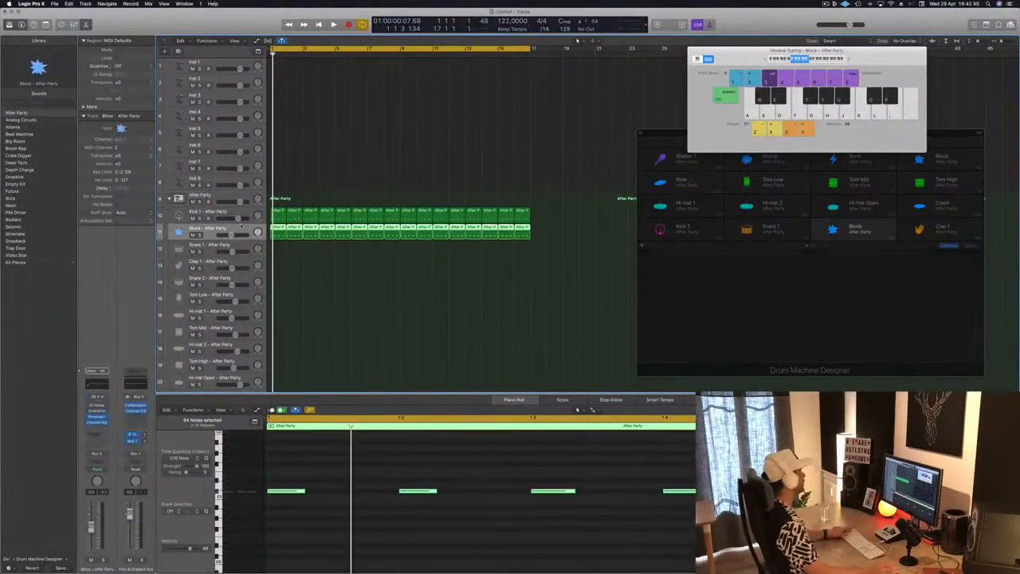
click(396, 307)
key(space)
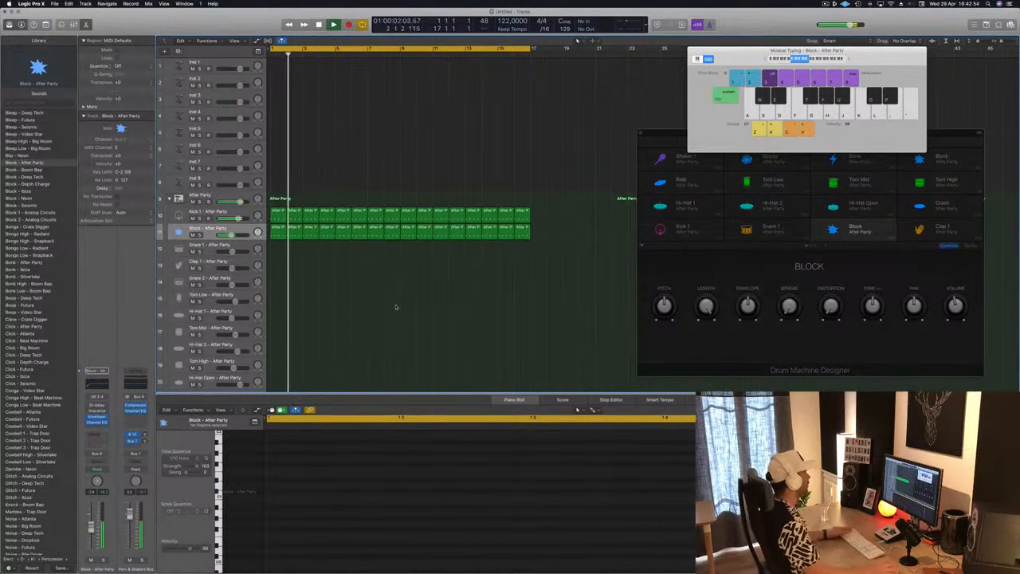
key(super+a)
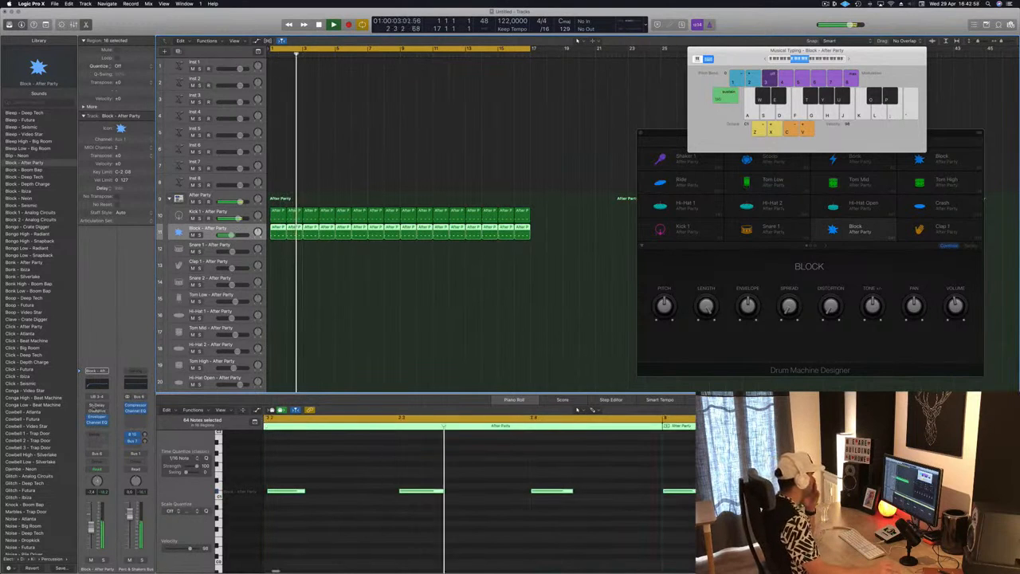
click(97, 435)
mouse_move(97, 449)
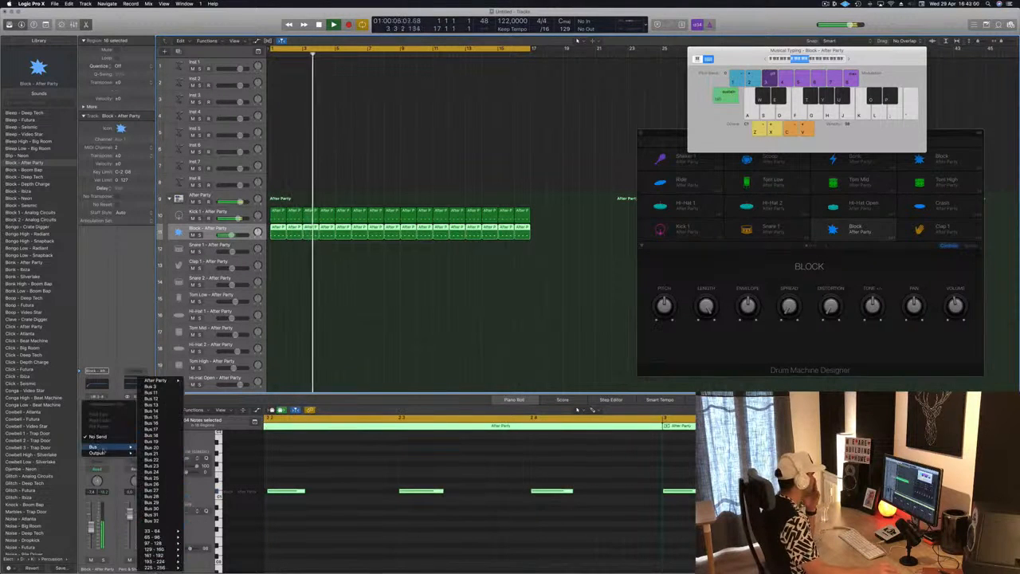
click(119, 285)
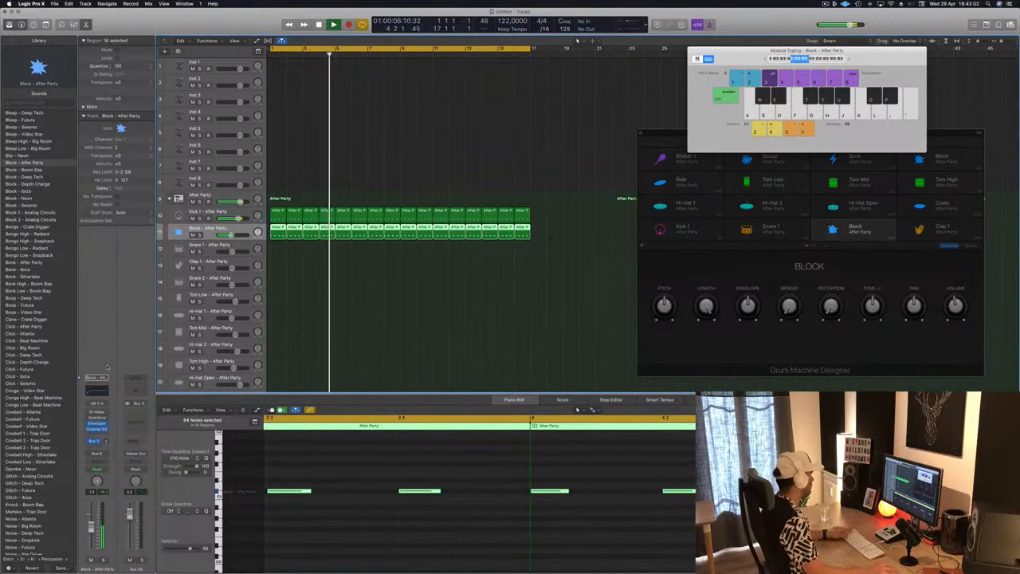
Step: Insert a stereo Delay Designer on the aux channel fed by Bus 3 and place its window over the tracks area
click(128, 419)
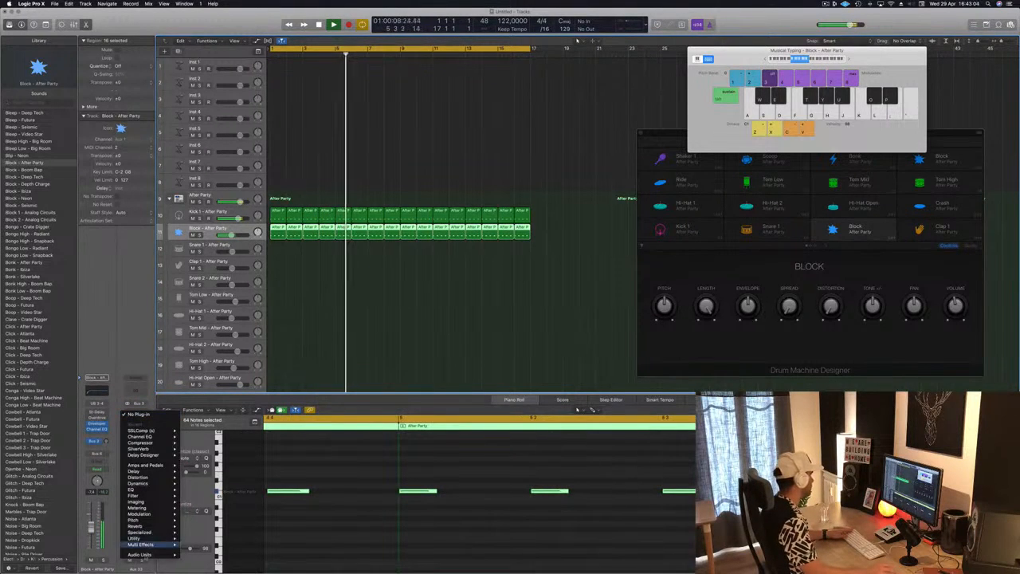
mouse_move(160, 470)
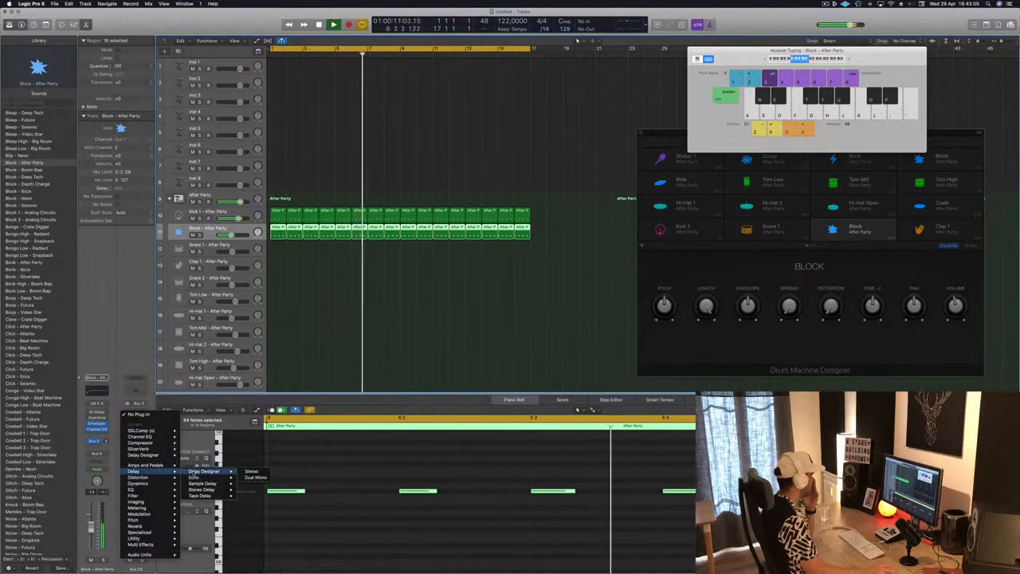
click(251, 471)
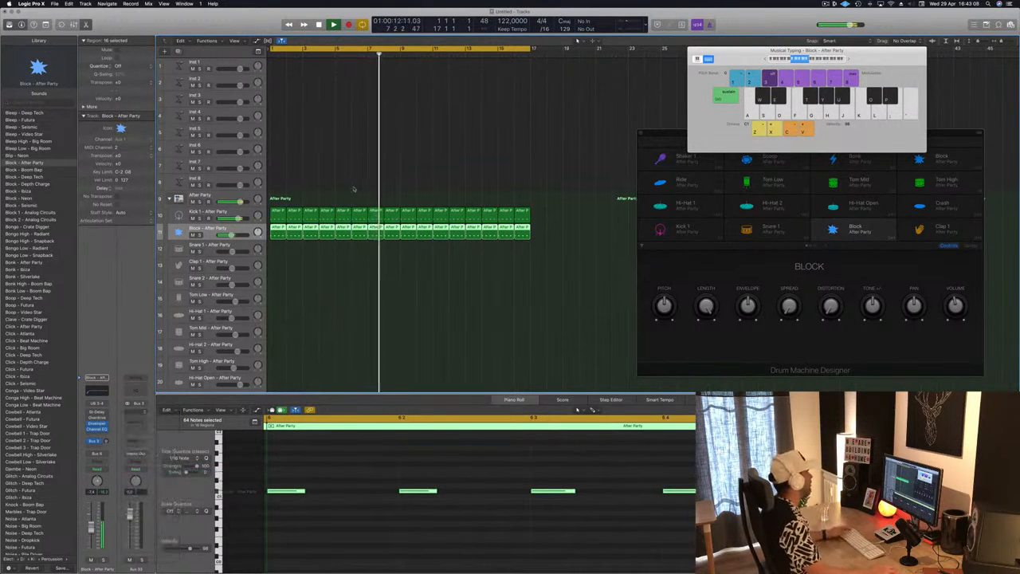
drag(82, 31, 278, 58)
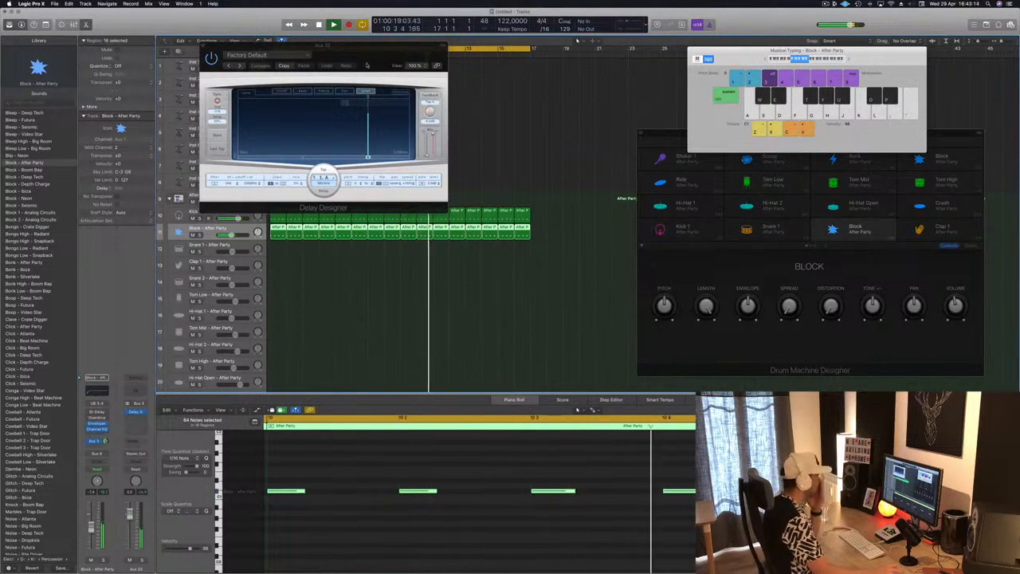
drag(379, 60, 397, 81)
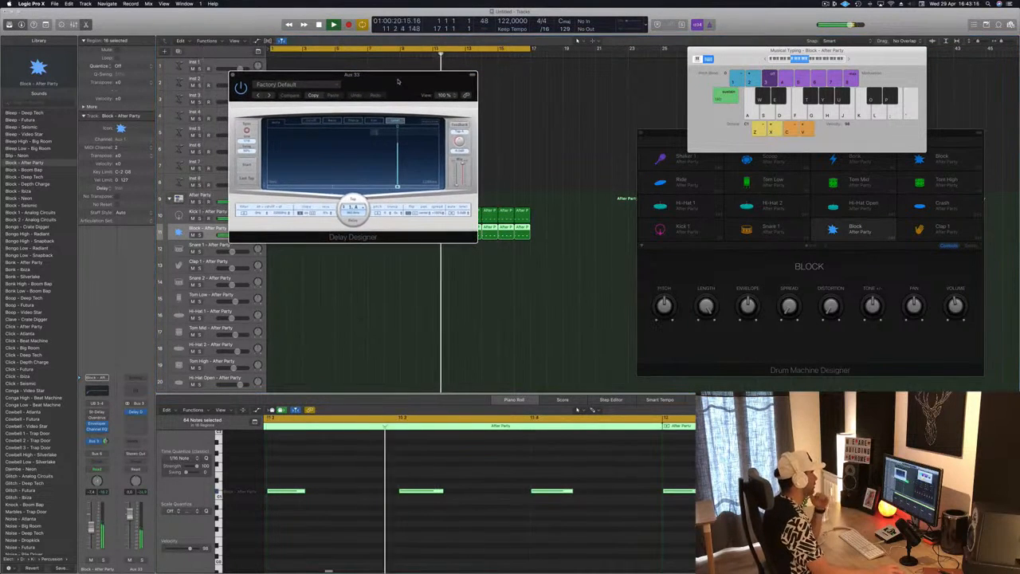
Step: Load the 1/16 Filter Pan preset from the Simple Filtered category in Delay Designer
click(287, 84)
mouse_move(300, 240)
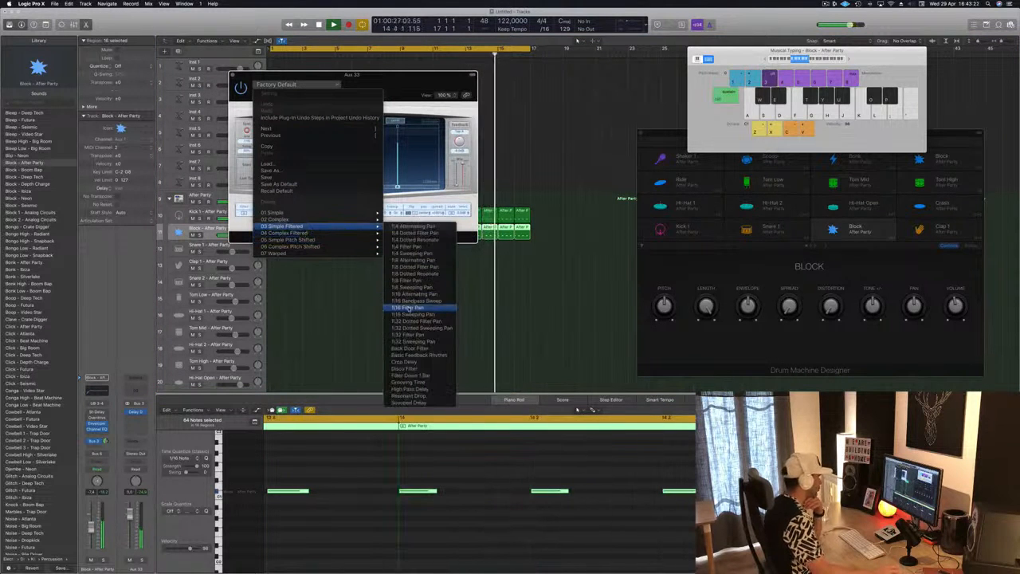
click(408, 308)
drag(392, 79, 666, 82)
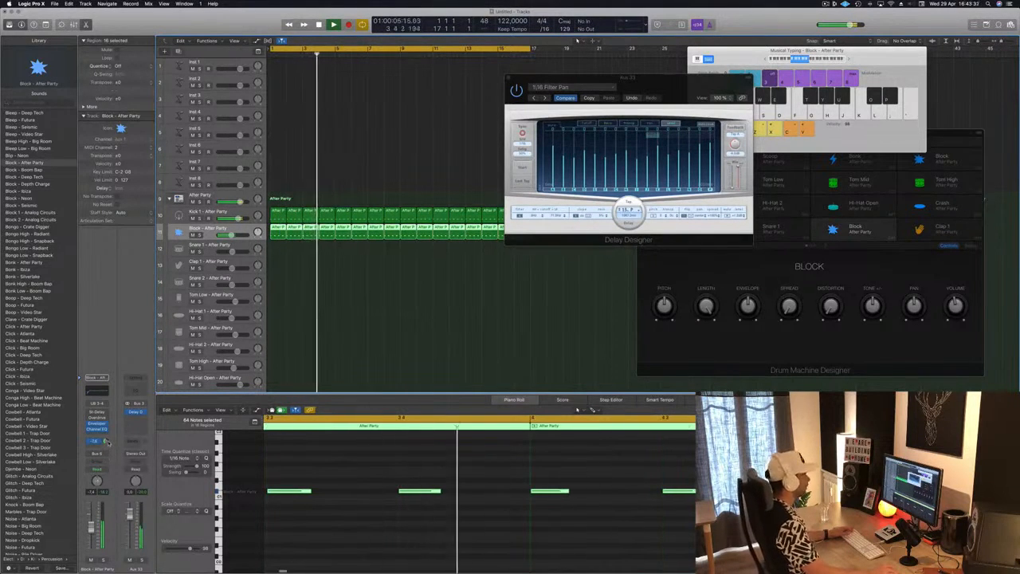
drag(564, 100, 406, 134)
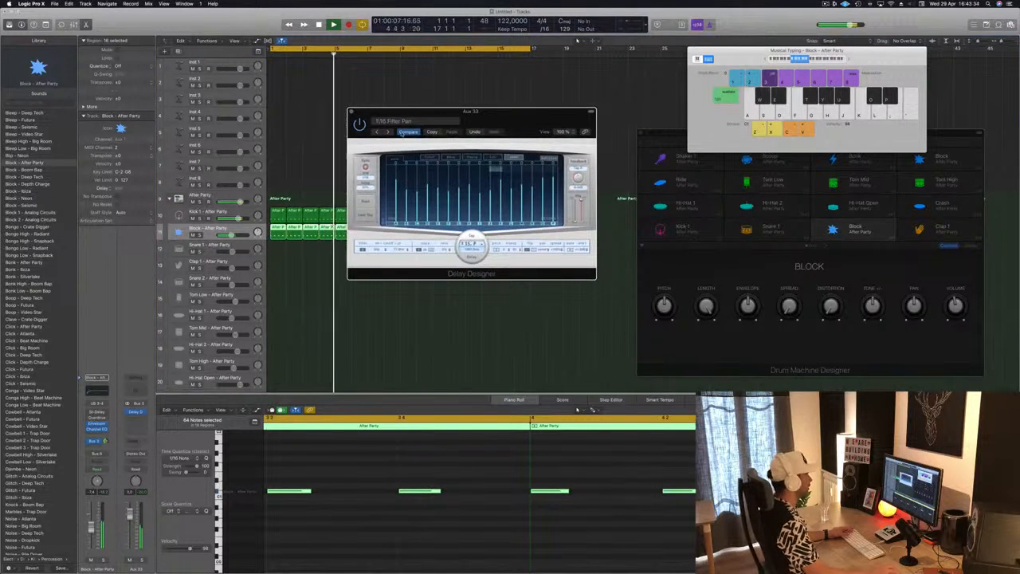
Step: Load the Electric Delay preset from the Warped category and turn down the Block track's send to Bus 3
click(407, 121)
mouse_move(443, 272)
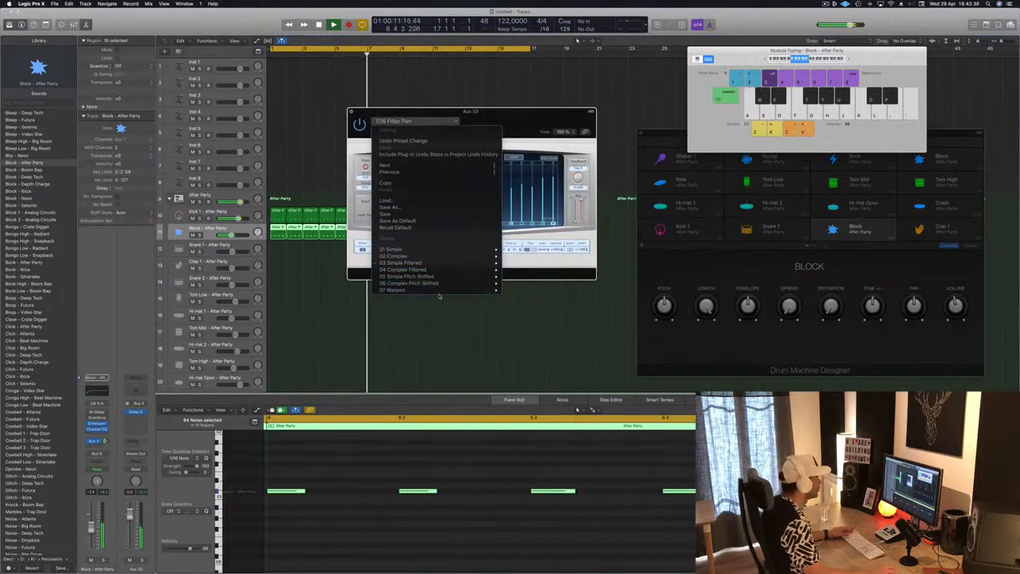
mouse_move(470, 289)
click(546, 341)
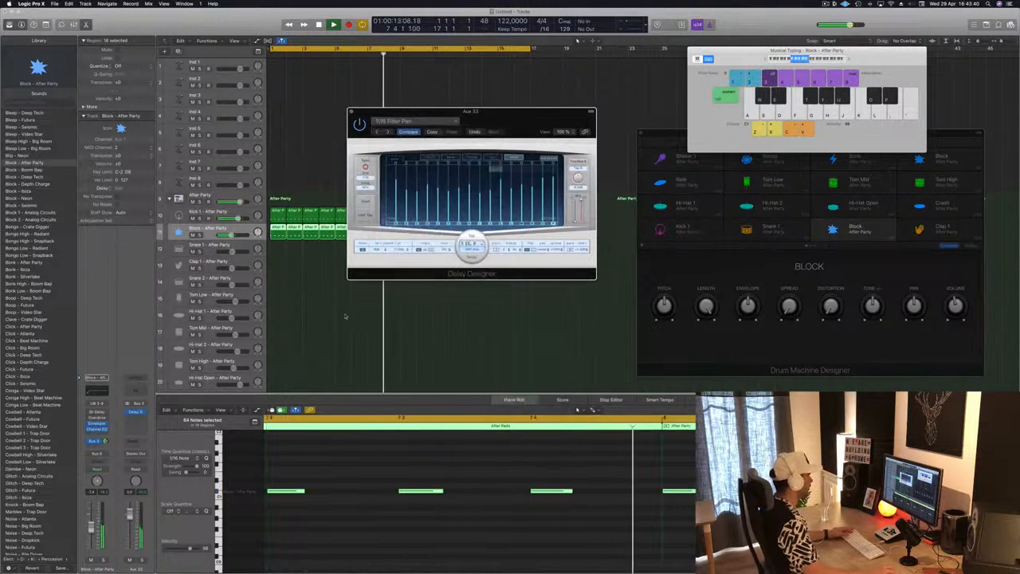
drag(518, 111, 600, 66)
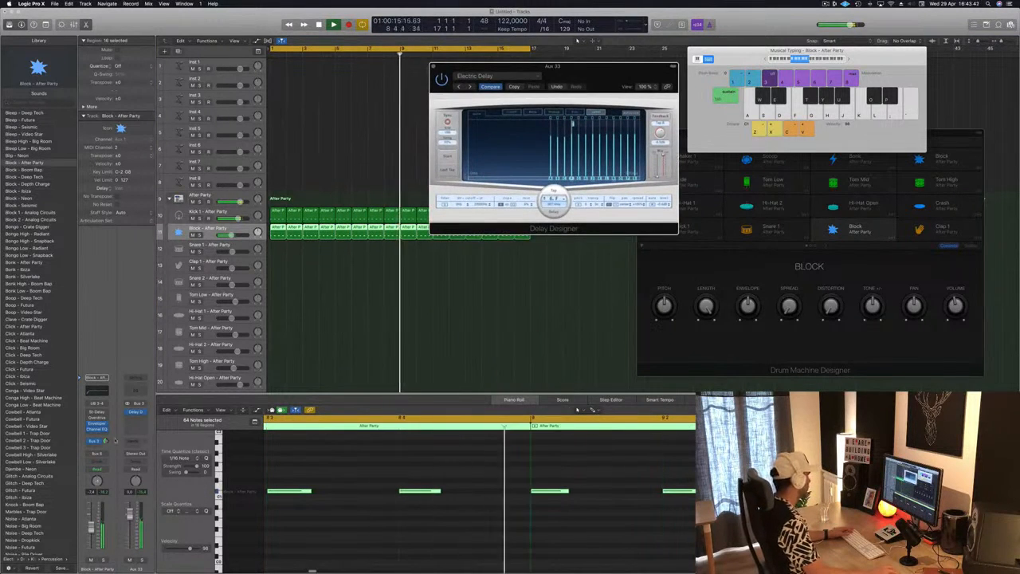
drag(105, 440, 105, 453)
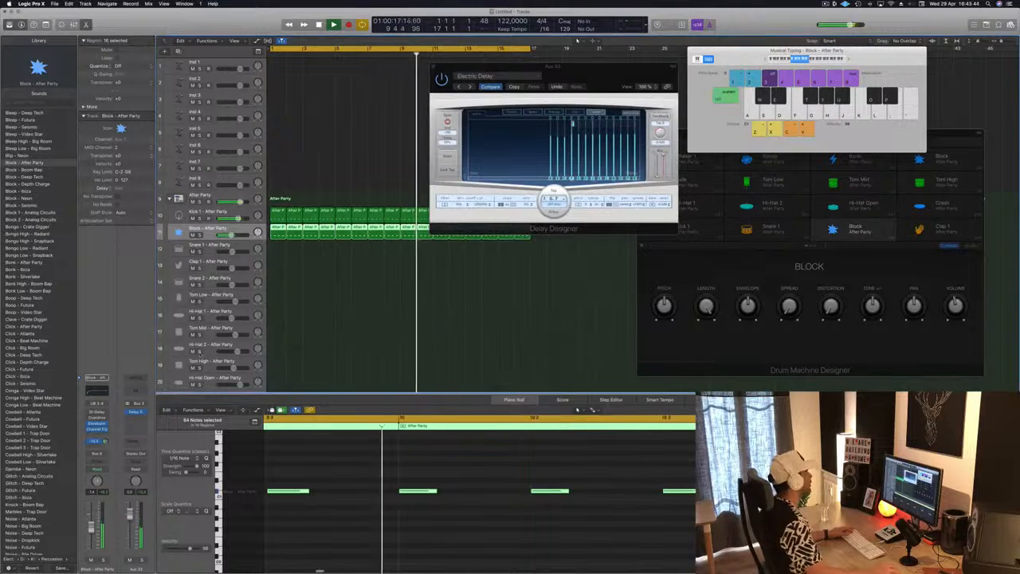
Step: Advance Delay Designer to the Falling Rumble preset and turn the Block track's Bus 3 send back up
click(613, 62)
click(469, 86)
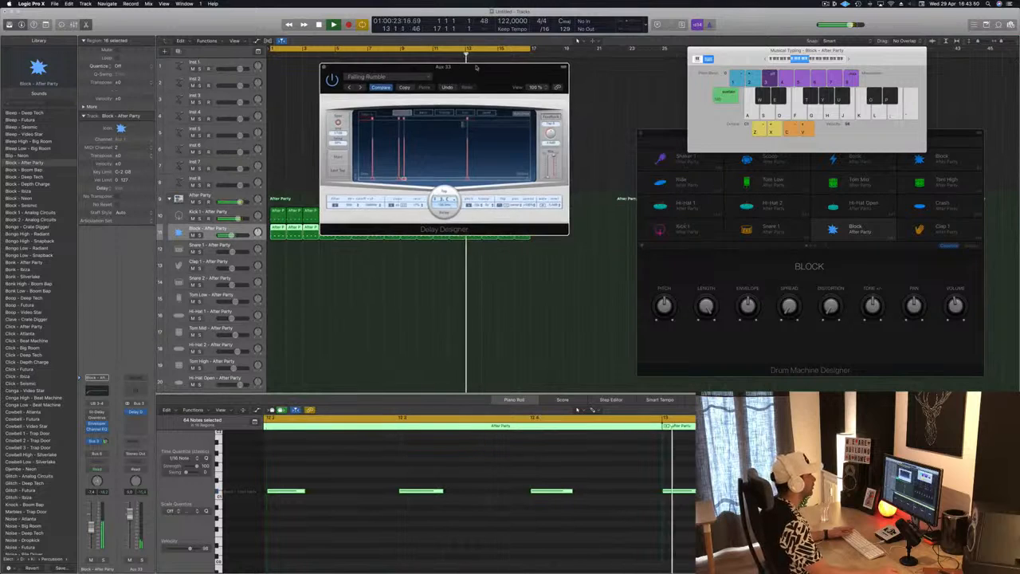
drag(583, 65, 581, 177)
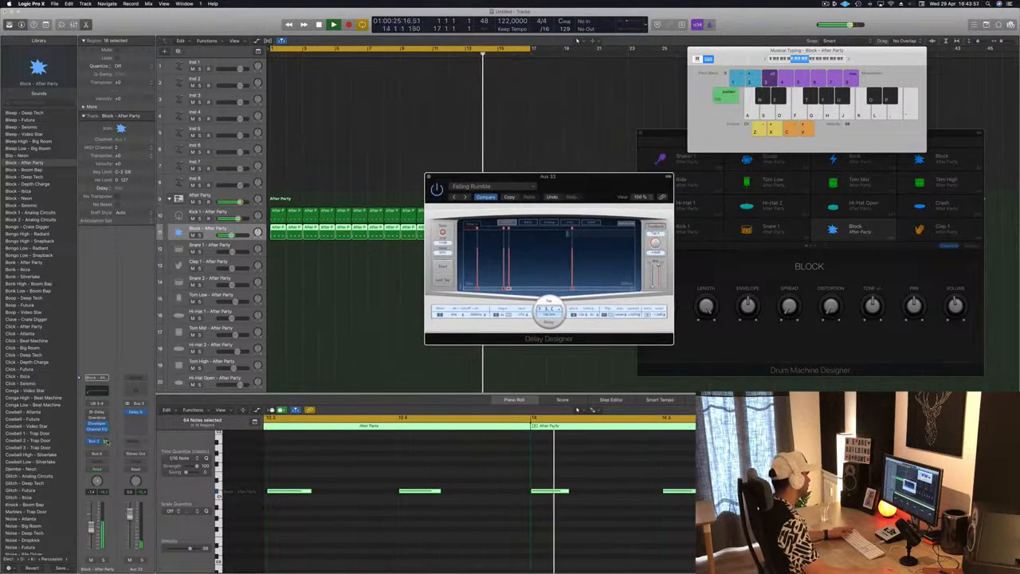
drag(105, 440, 107, 433)
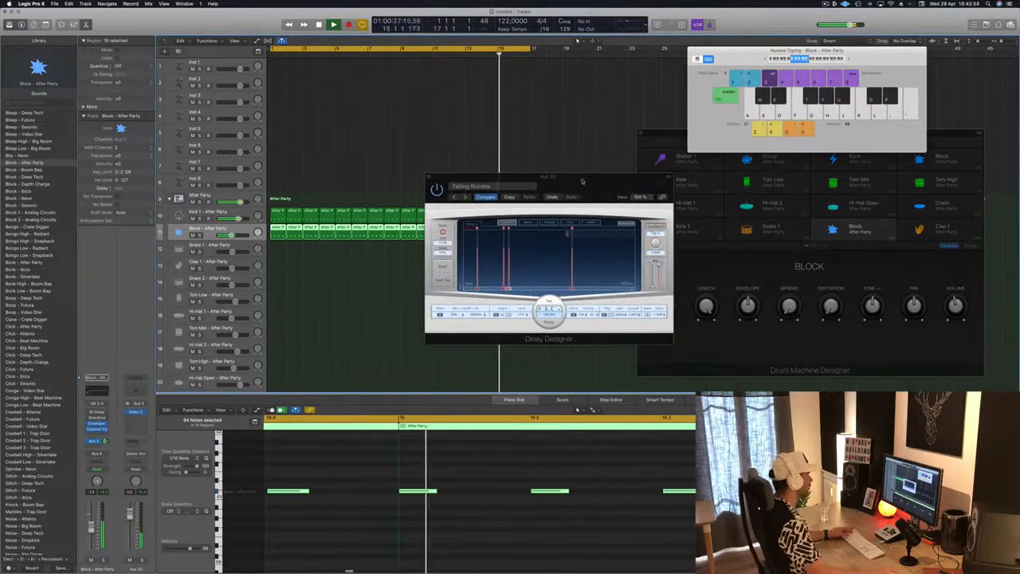
drag(486, 186, 378, 180)
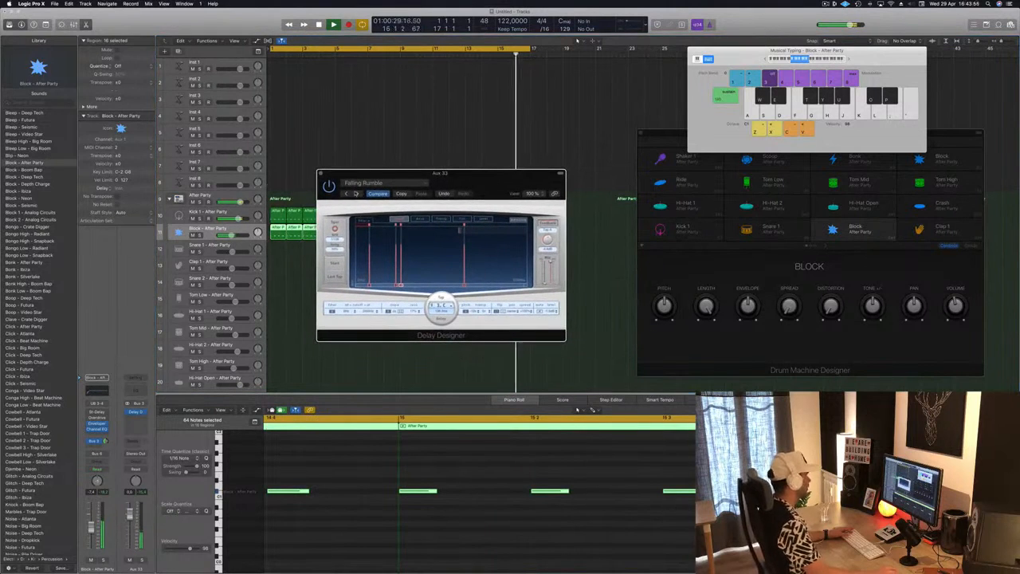
Step: Audition the following Delay Designer presets one by one until Resonant Pitch Climber is loaded
click(399, 195)
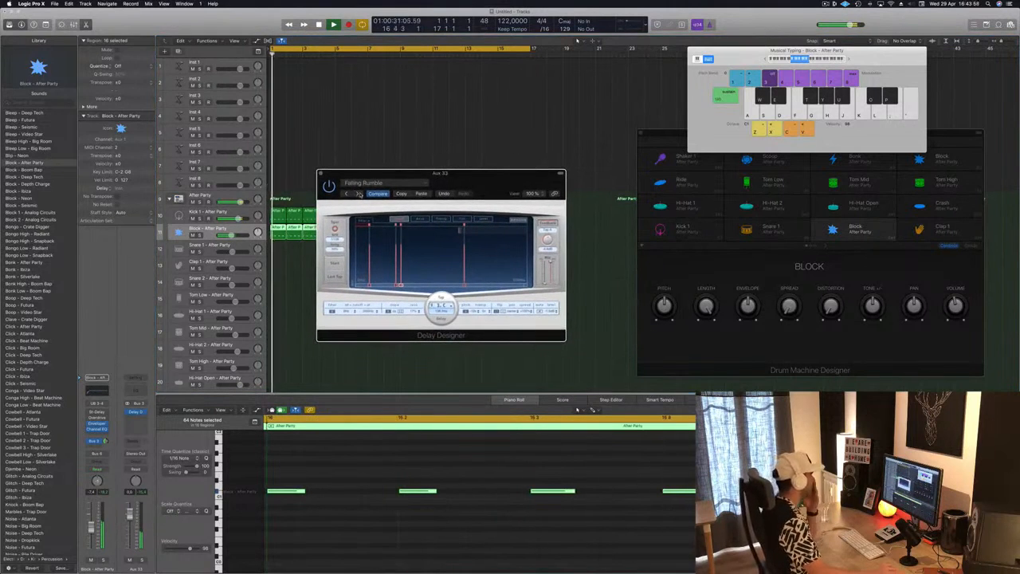
click(359, 193)
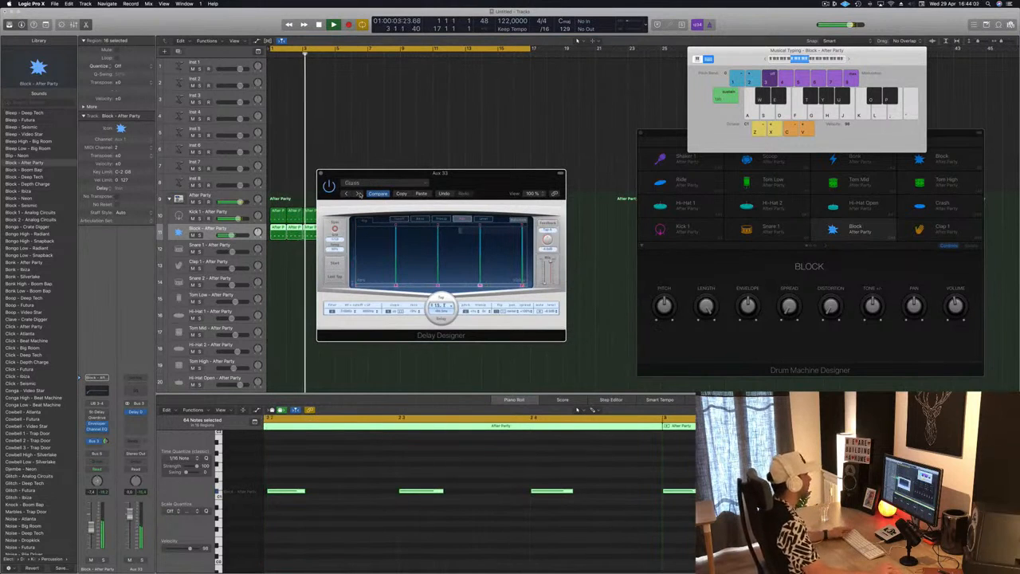
click(359, 194)
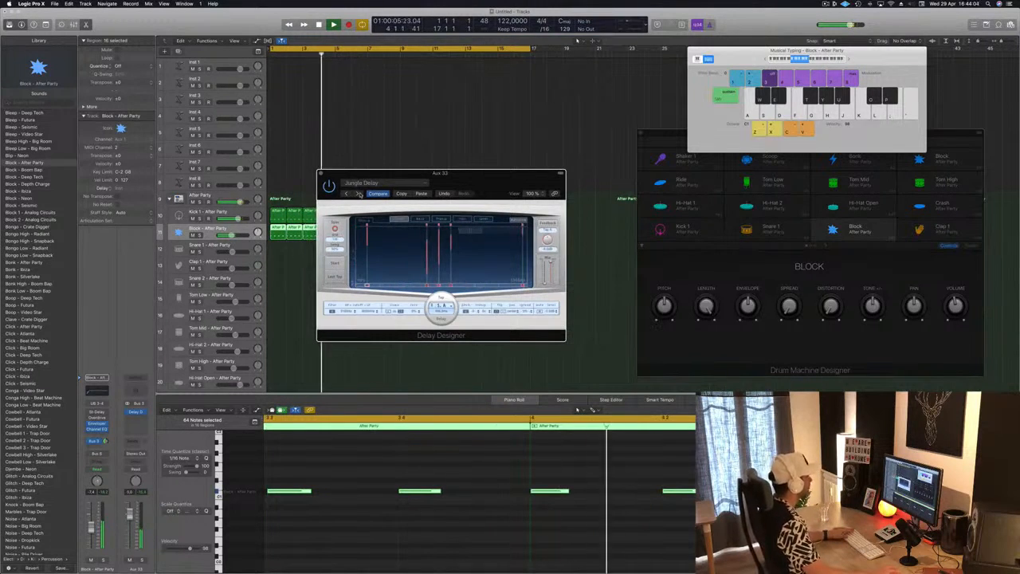
click(359, 194)
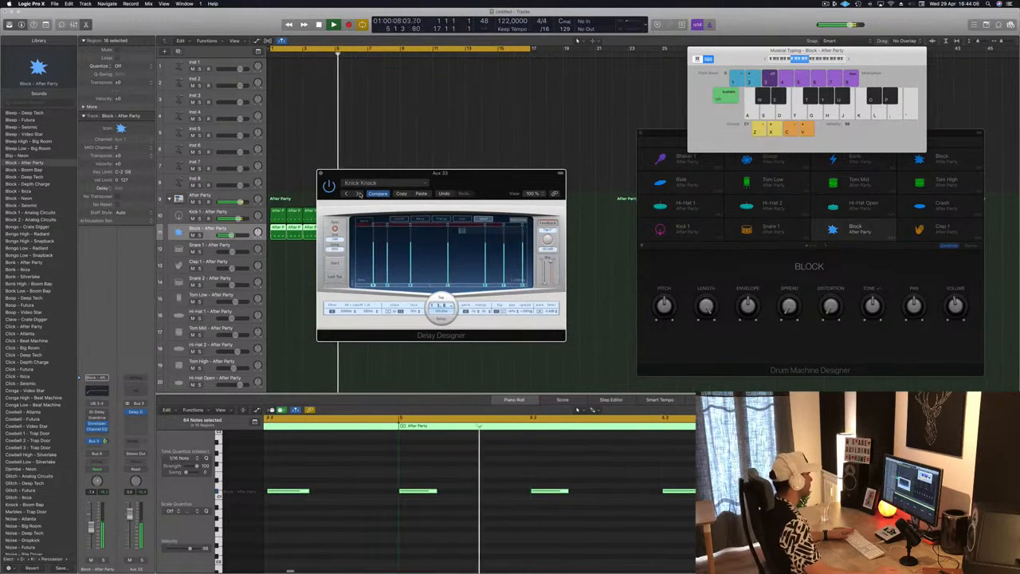
click(358, 193)
drag(359, 194, 396, 173)
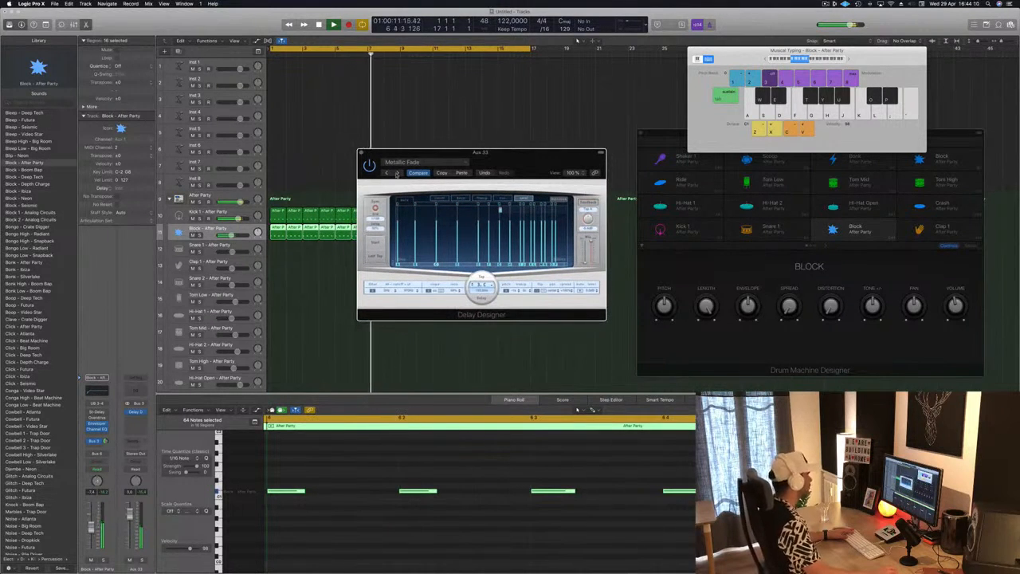
click(397, 173)
drag(547, 159, 541, 175)
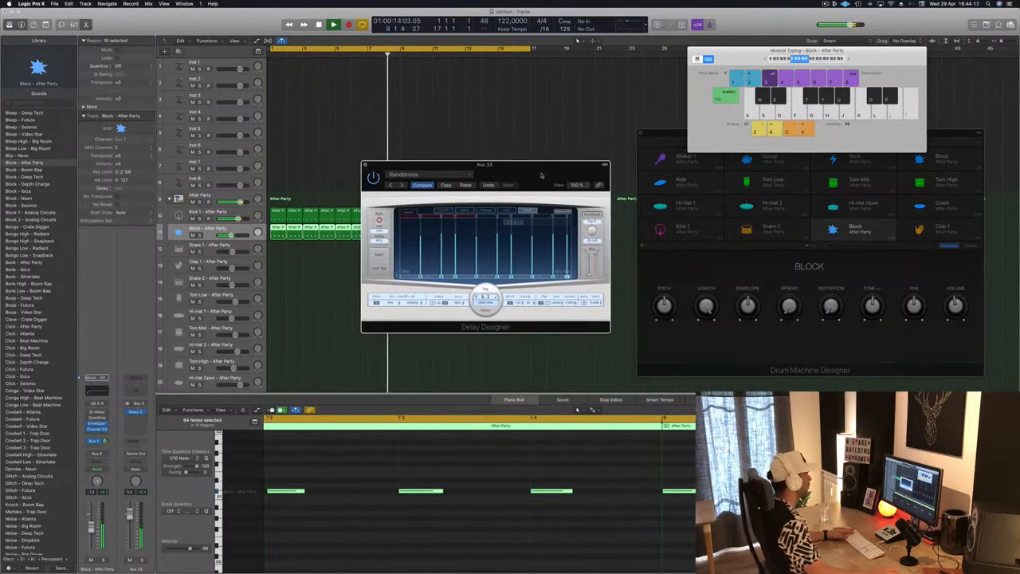
click(401, 185)
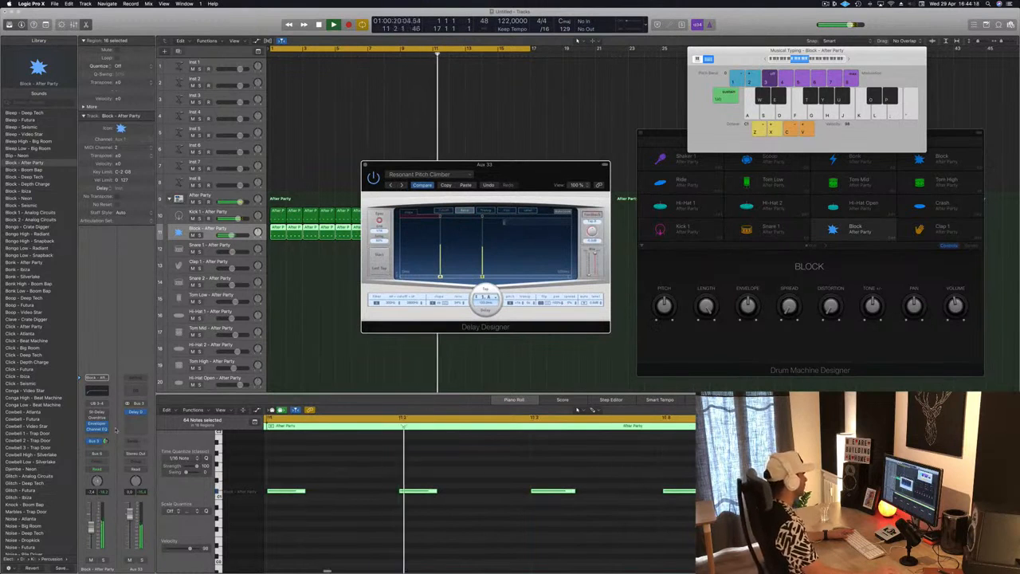
Step: Adjust the Block track's Bus 3 send level while listening and move the Delay Designer window off the regions
drag(105, 443, 105, 451)
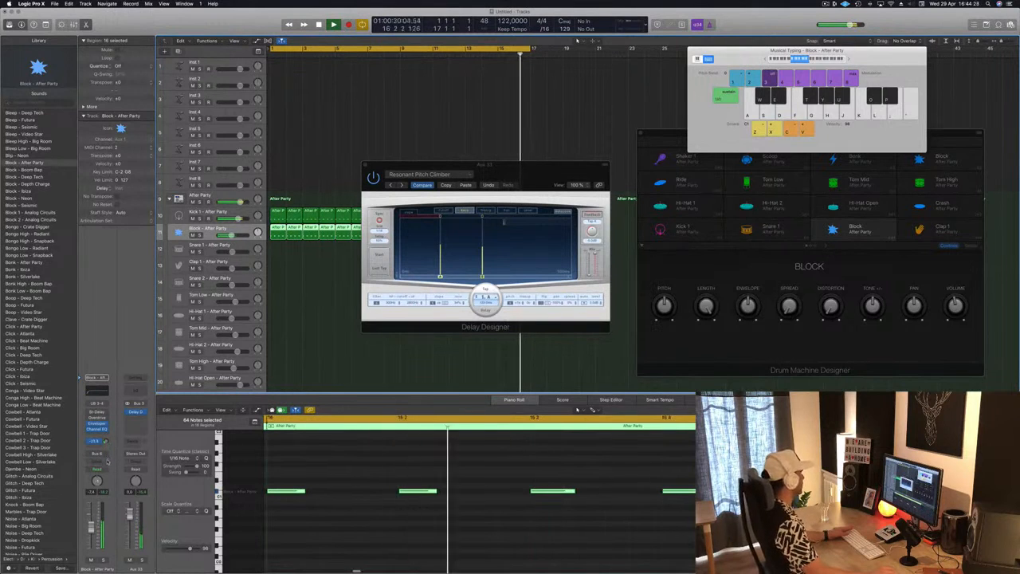
drag(108, 464, 107, 459)
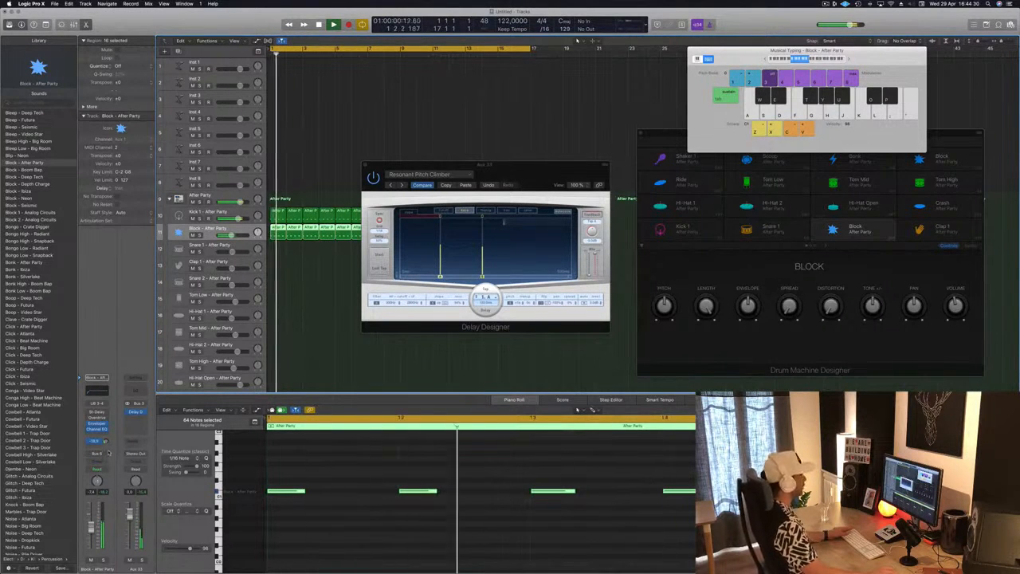
drag(542, 165, 695, 151)
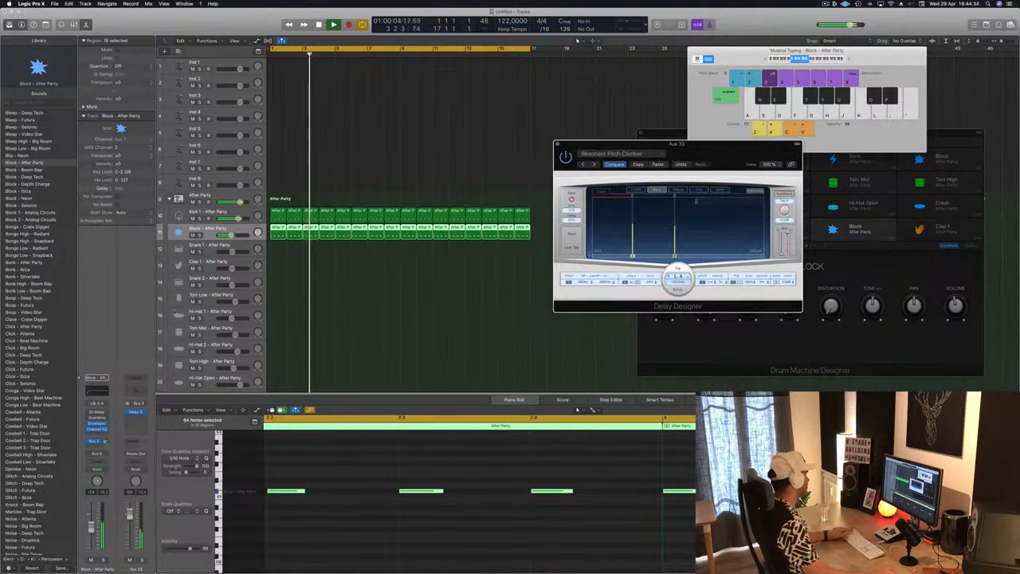
Step: Set the Block track's automation mode to Touch and enlarge the track with Track Zoom
click(100, 472)
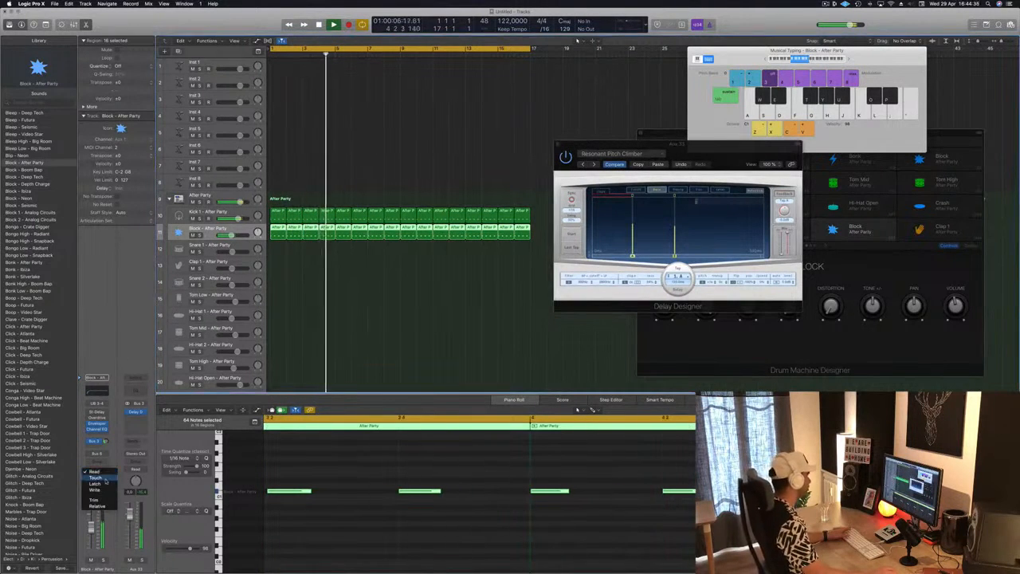
click(106, 477)
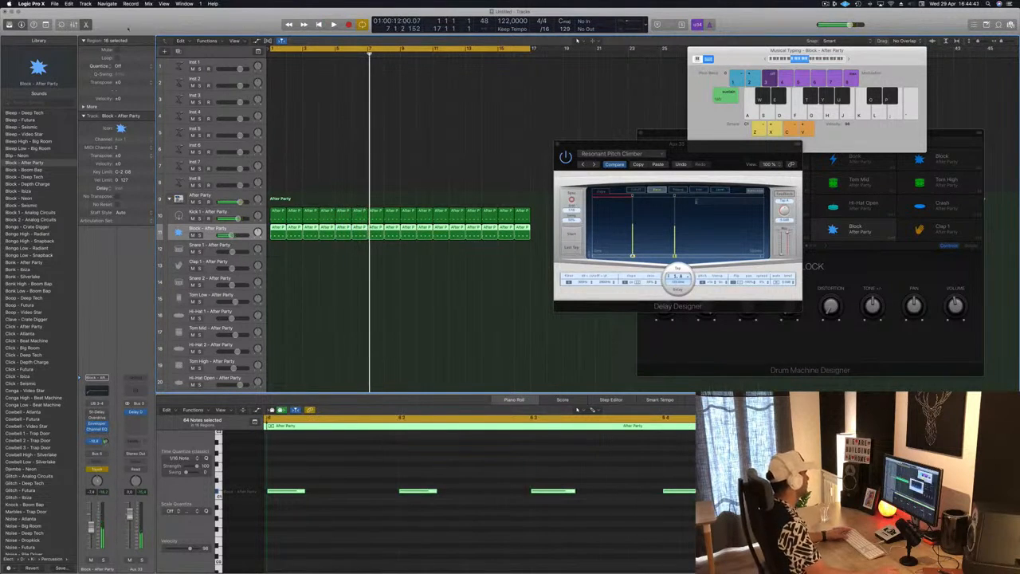
drag(179, 35, 177, 70)
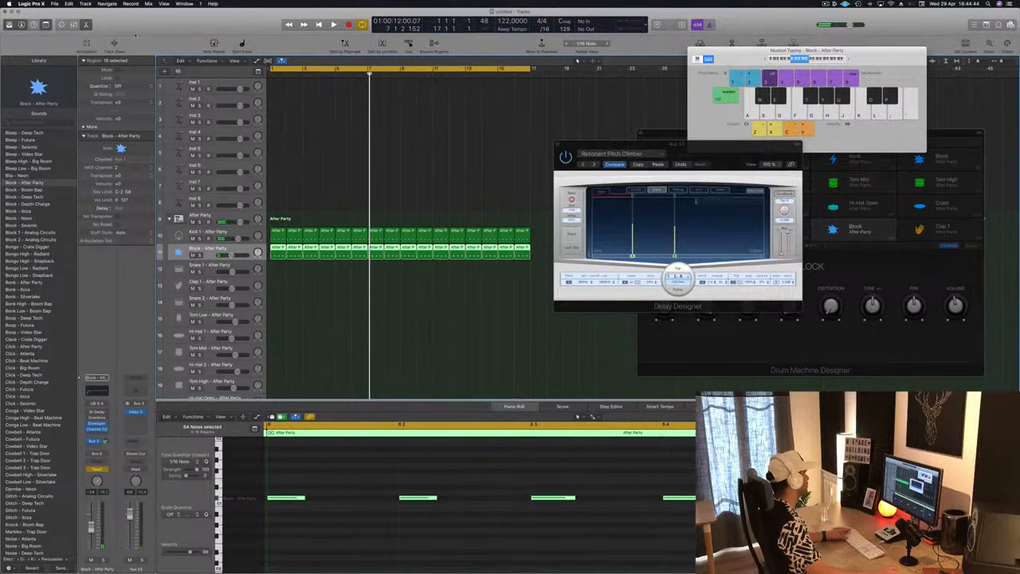
key(ctrl+z)
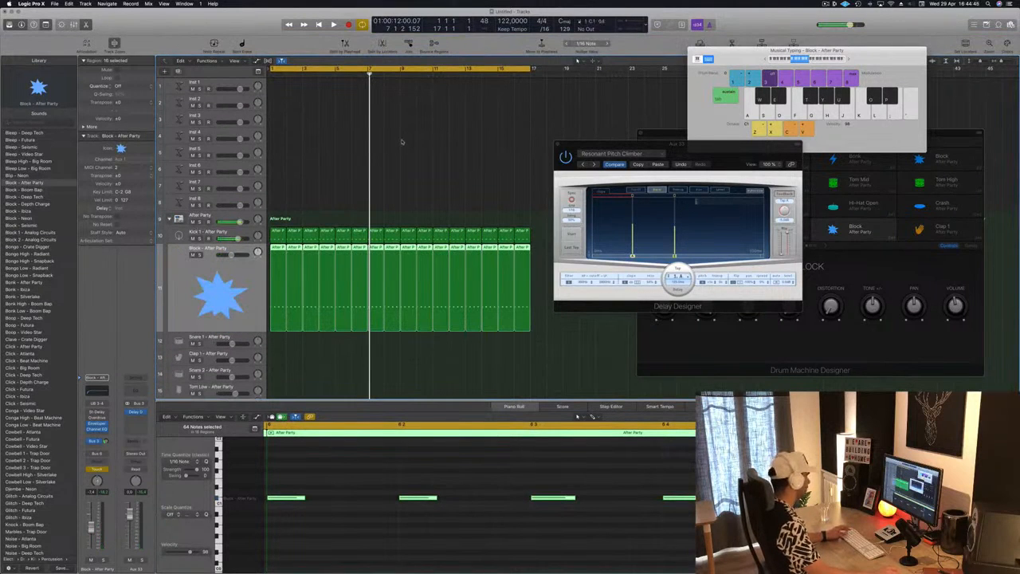
Step: Close Musical Typing and show the Block track's send automation in its own lane below the regions
click(335, 180)
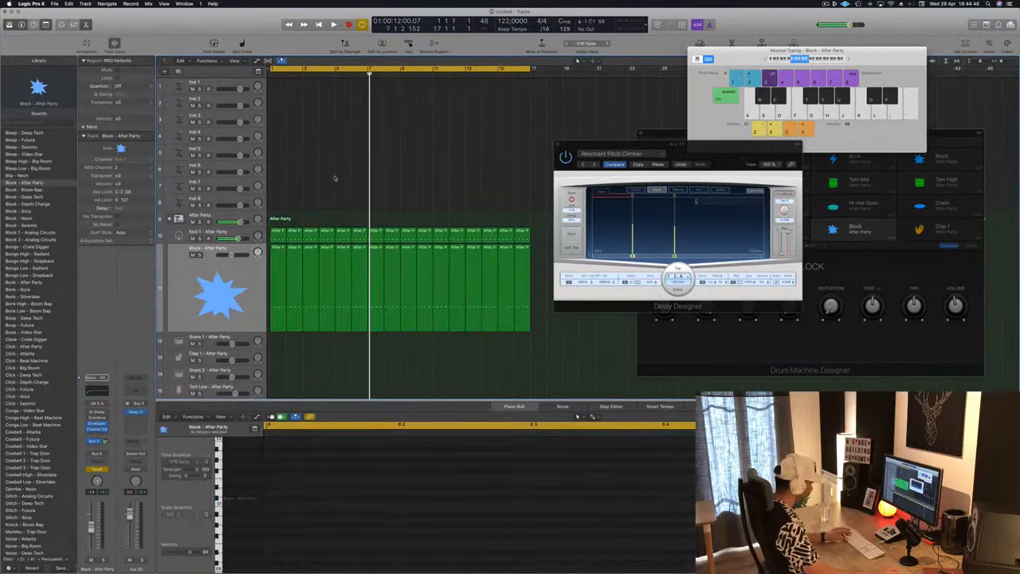
key(super+k)
key(a)
key(a)
key(a)
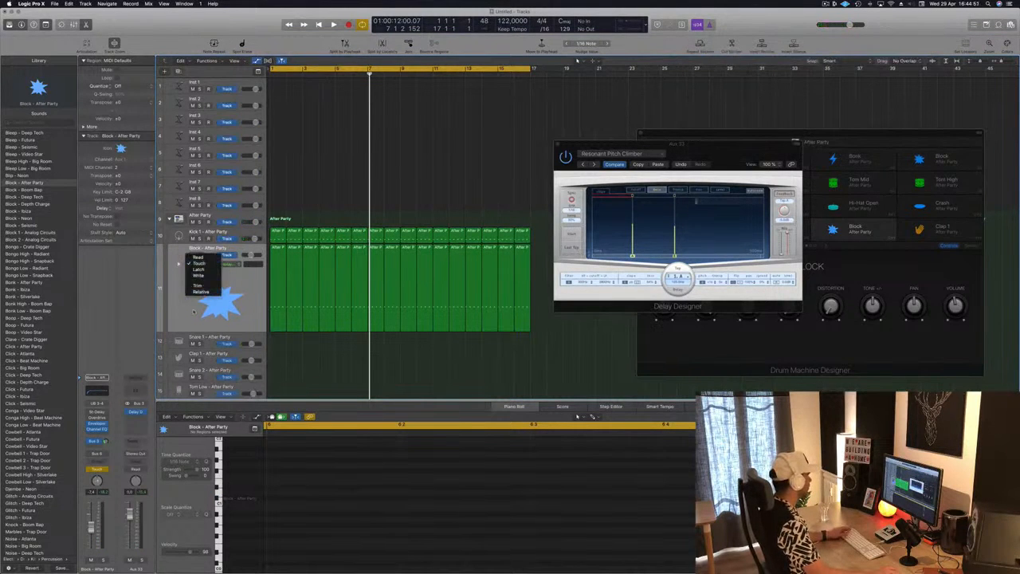
click(178, 263)
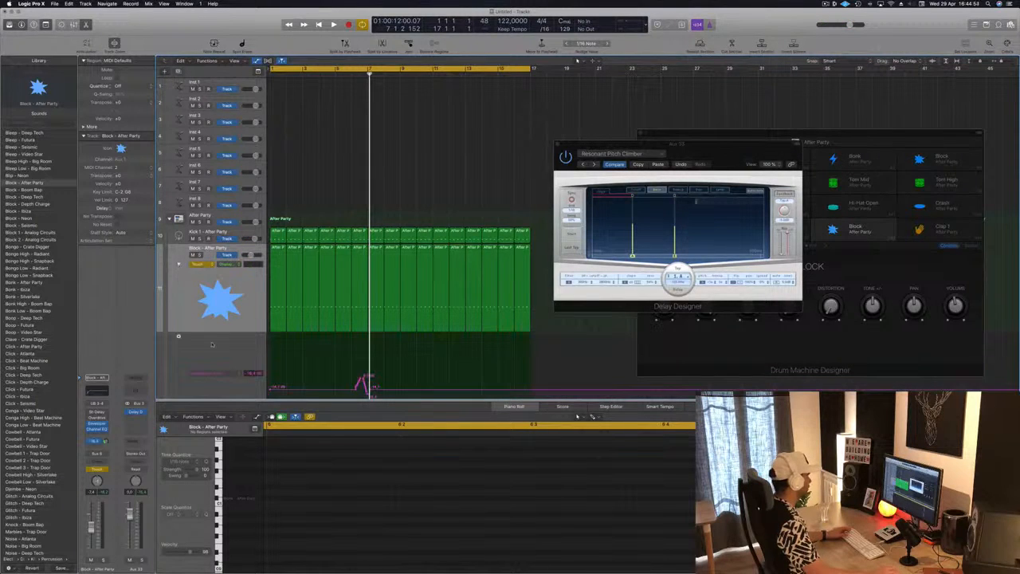
Step: Flatten the recorded bump in the Block track's send automation and add a raised automation point at bar 9
scroll(211, 344, down, 2)
drag(368, 348, 353, 350)
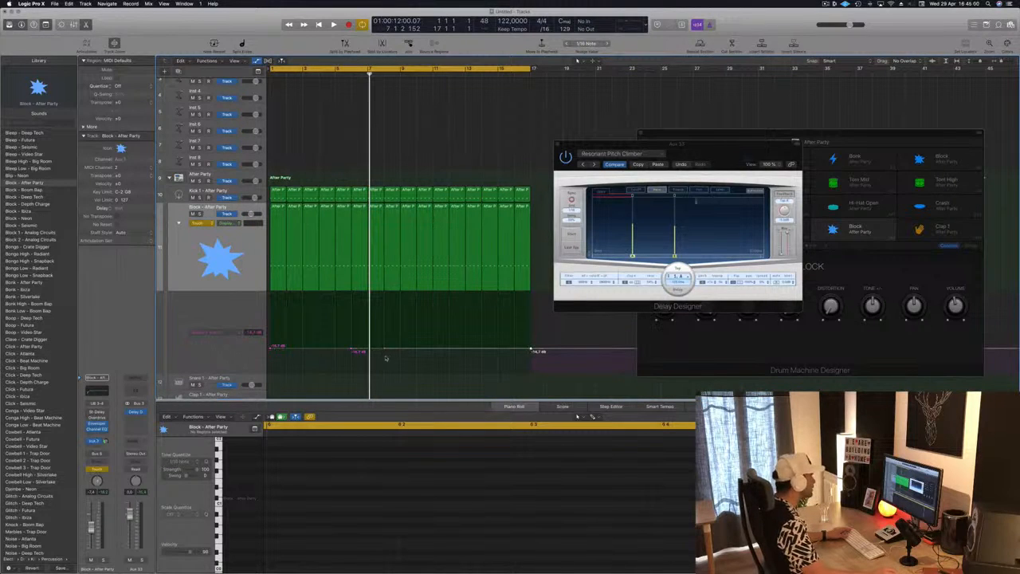
click(382, 349)
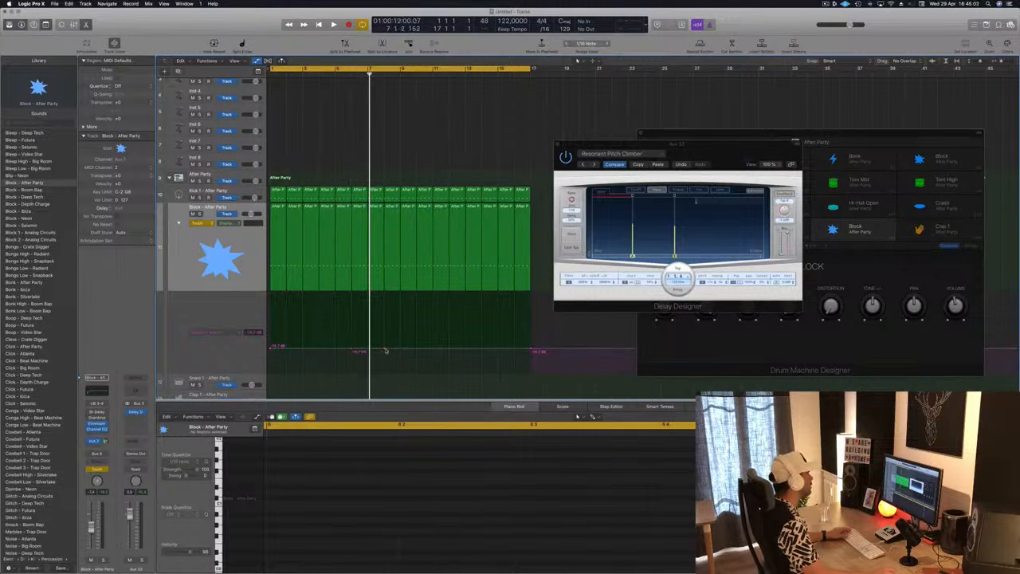
click(393, 350)
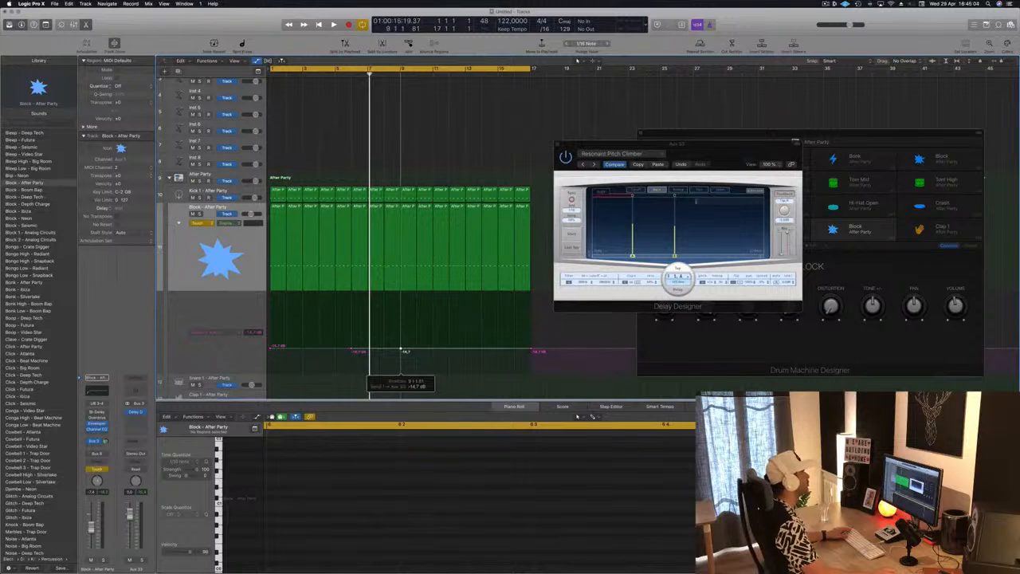
drag(402, 351, 404, 336)
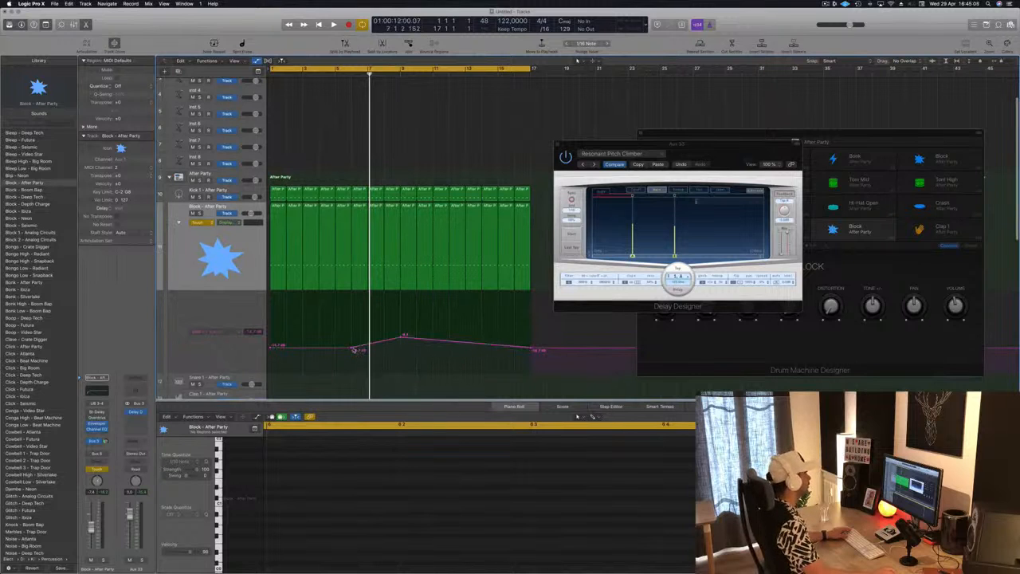
Step: During playback, raise the send automation peak at bar 9 and lower the points at bars 1 and 17
key(space)
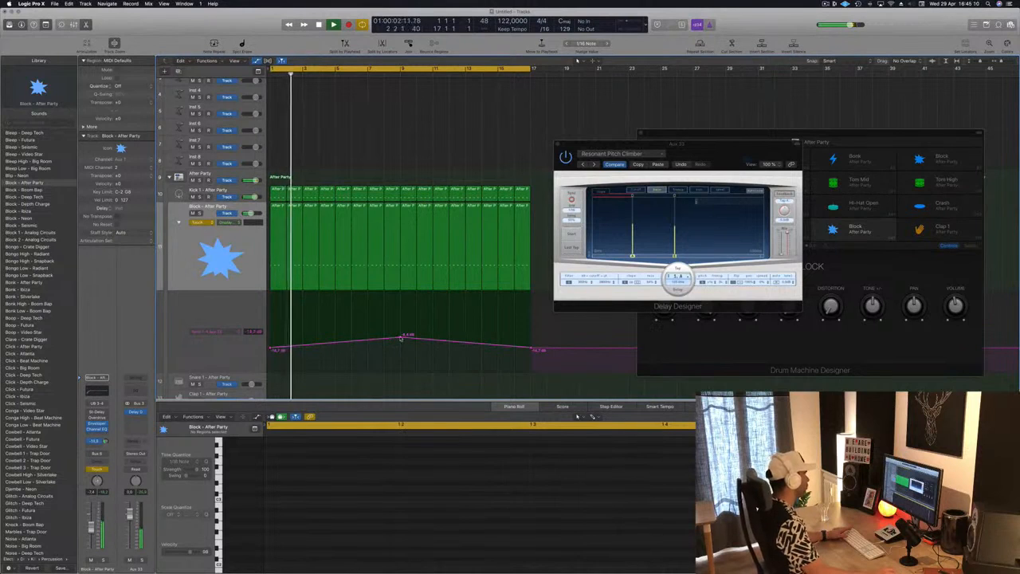
drag(401, 339, 401, 333)
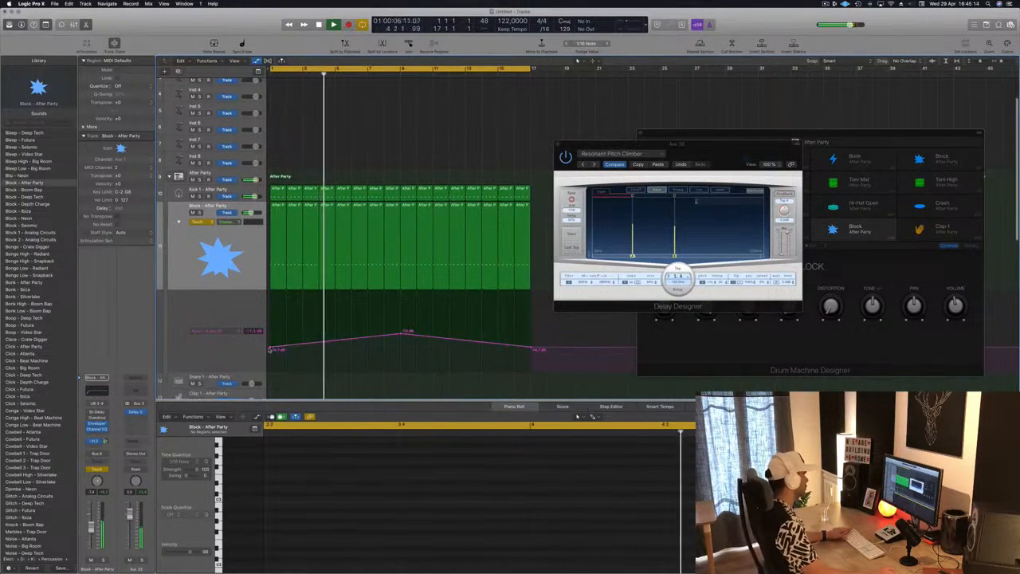
drag(271, 348, 272, 362)
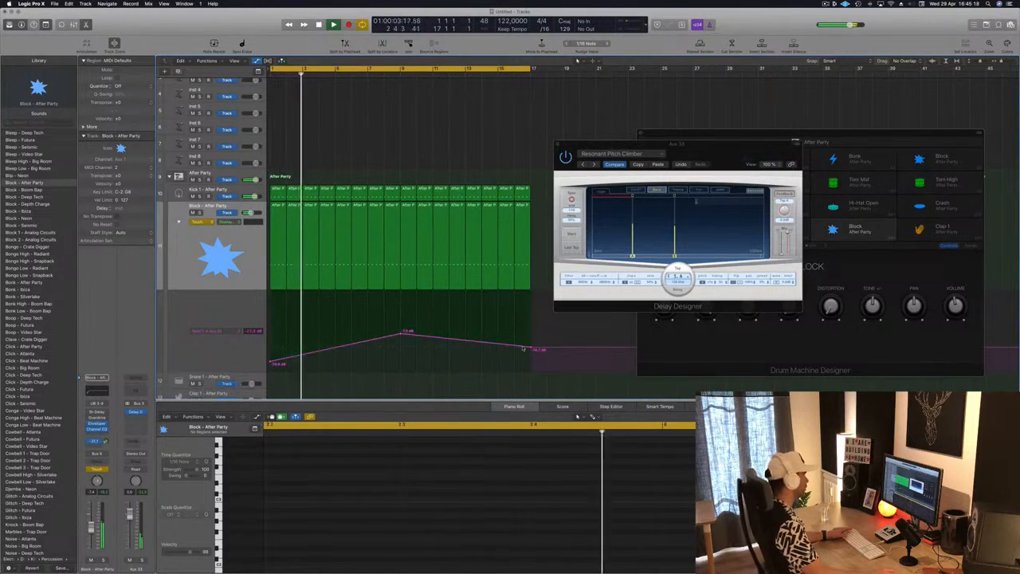
drag(523, 348, 532, 365)
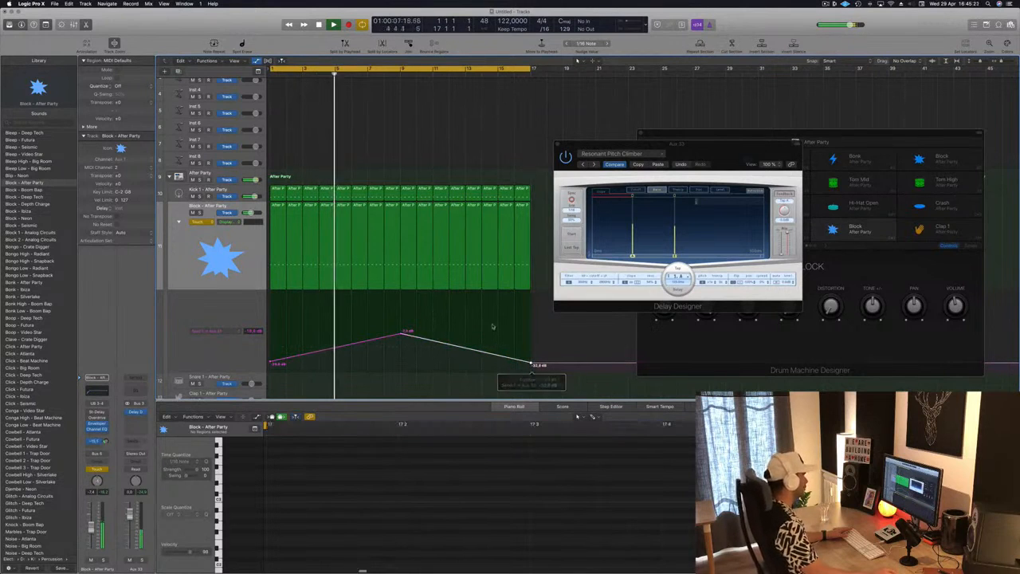
Step: Set the Block track's automation mode to Read, lower the send peak at bar 9 and replay from the start
click(201, 222)
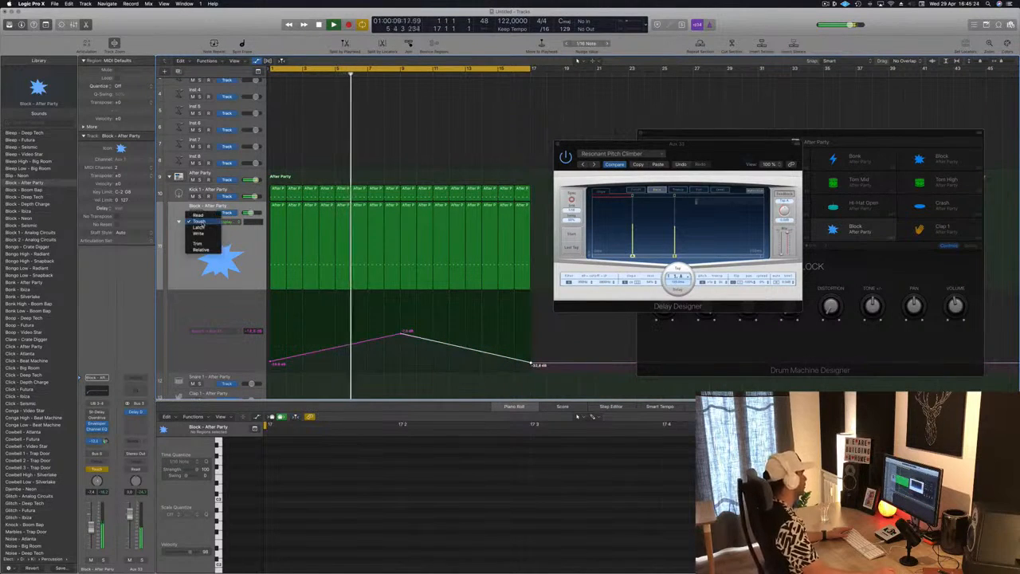
click(199, 214)
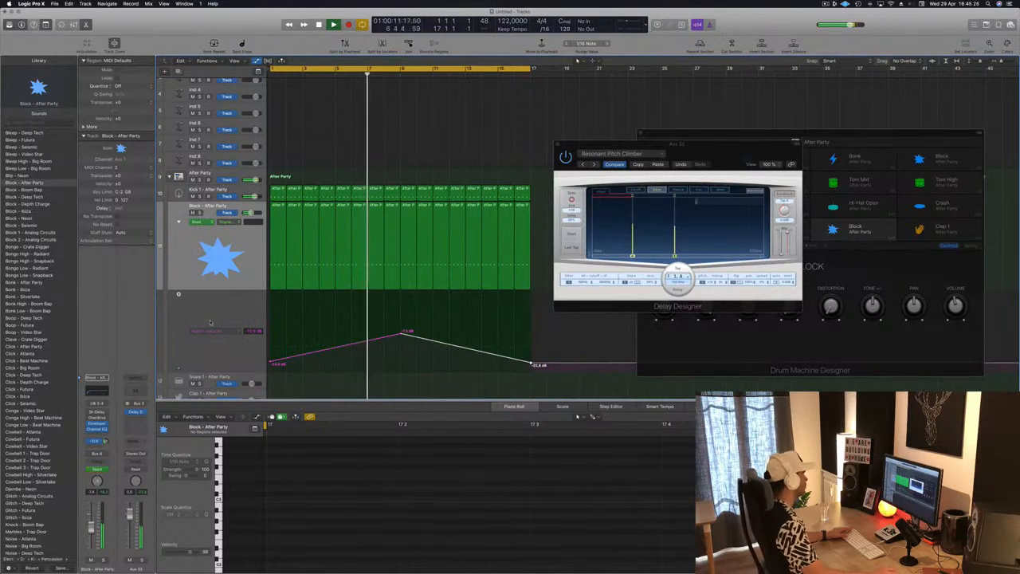
drag(400, 335, 400, 349)
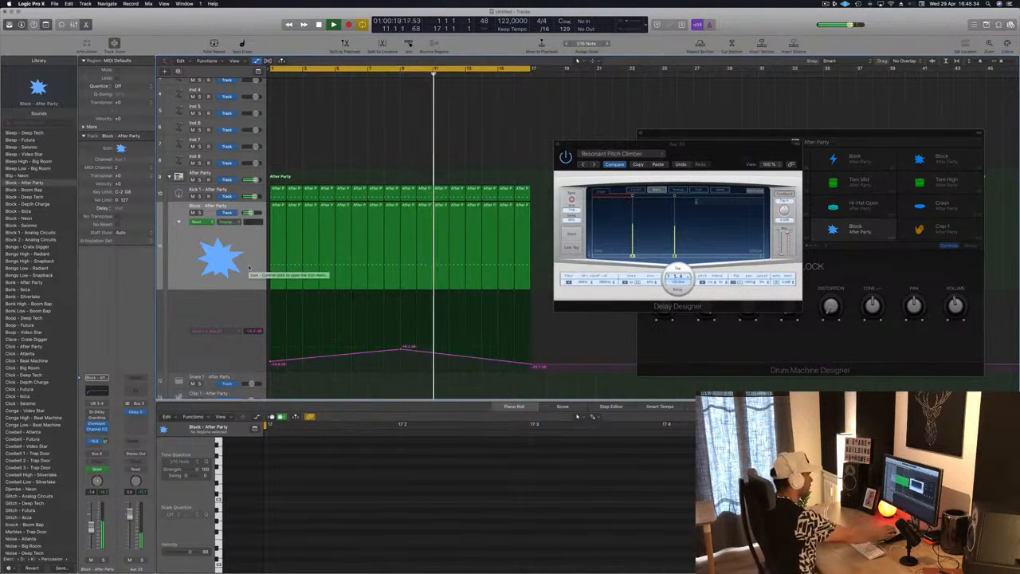
scroll(223, 287, down, 3)
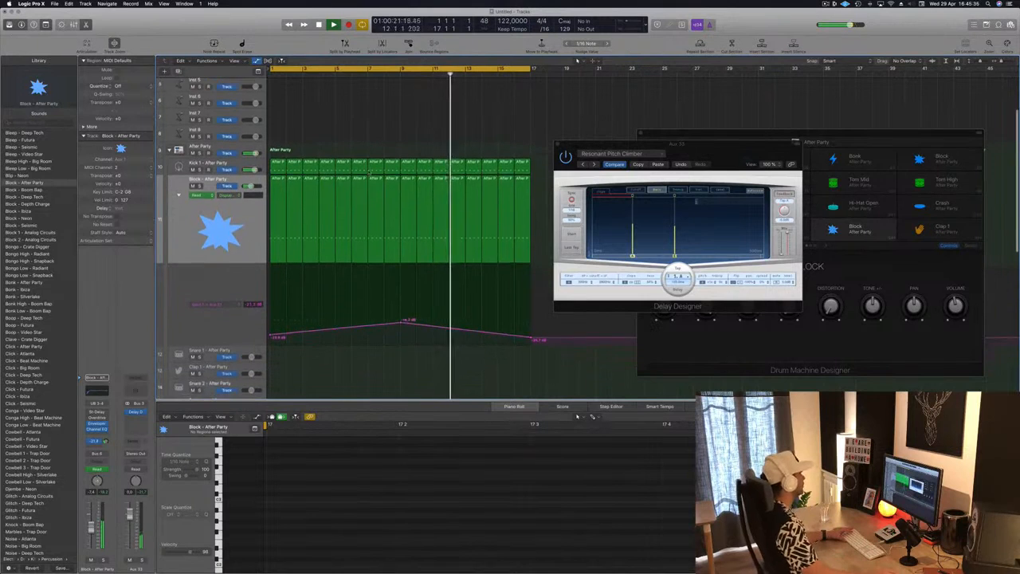
key(space)
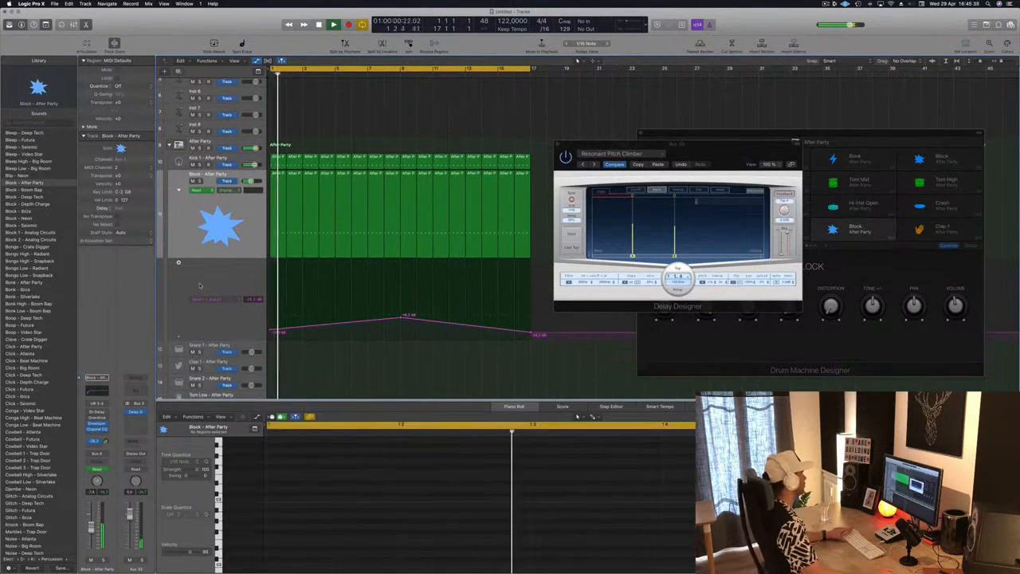
Step: Select the Hi-Hat 1 track and copy the first Block region onto it at bar 1
scroll(211, 283, down, 3)
scroll(319, 331, down, 2)
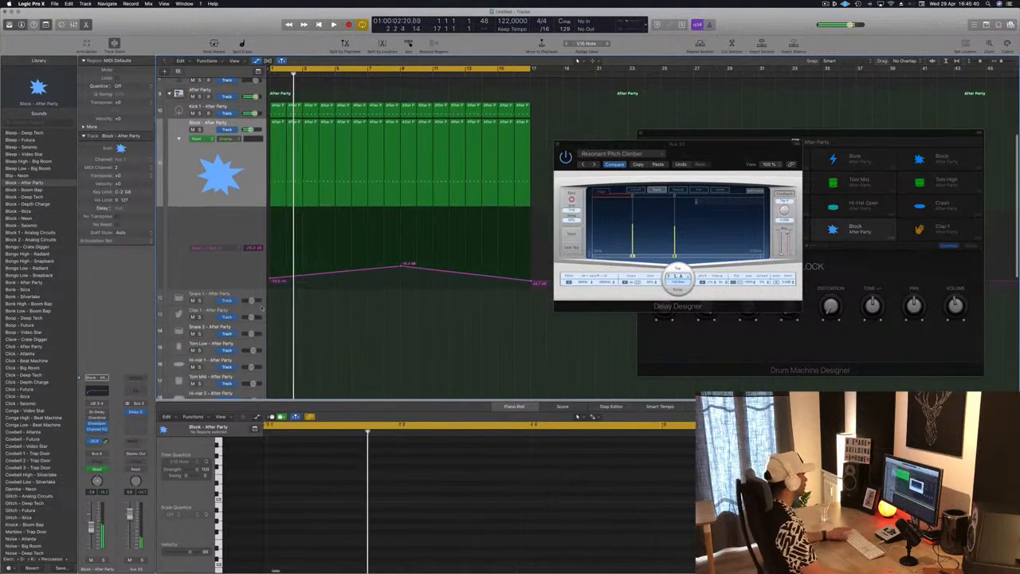
key(space)
key(space)
click(168, 295)
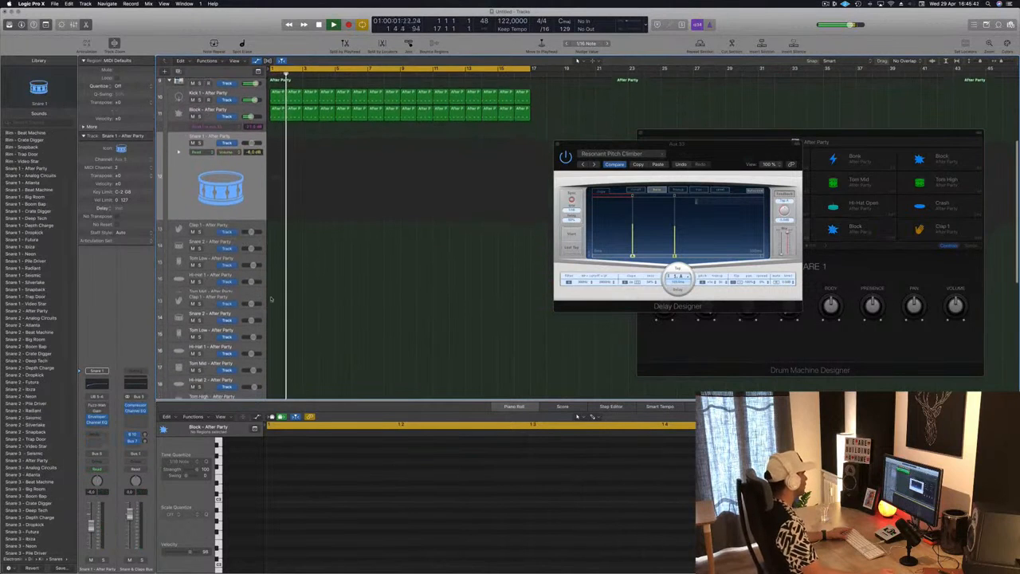
scroll(239, 279, down, 2)
click(245, 273)
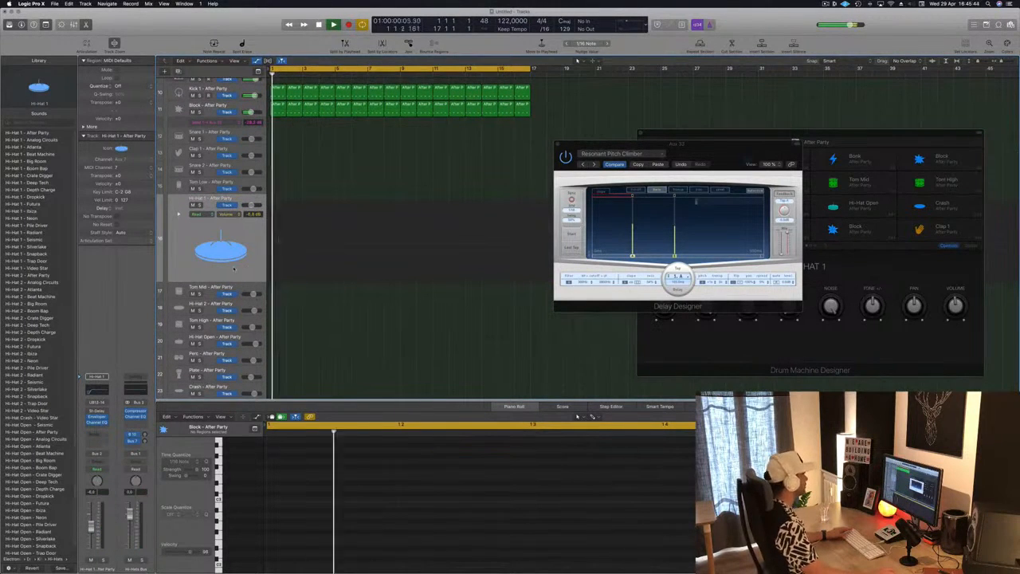
click(279, 109)
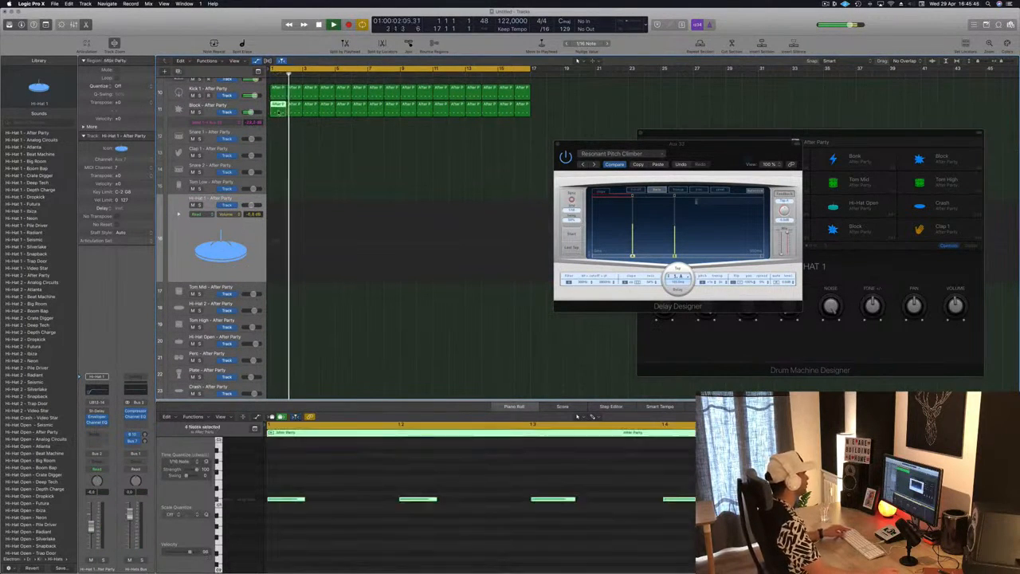
drag(277, 129, 277, 203)
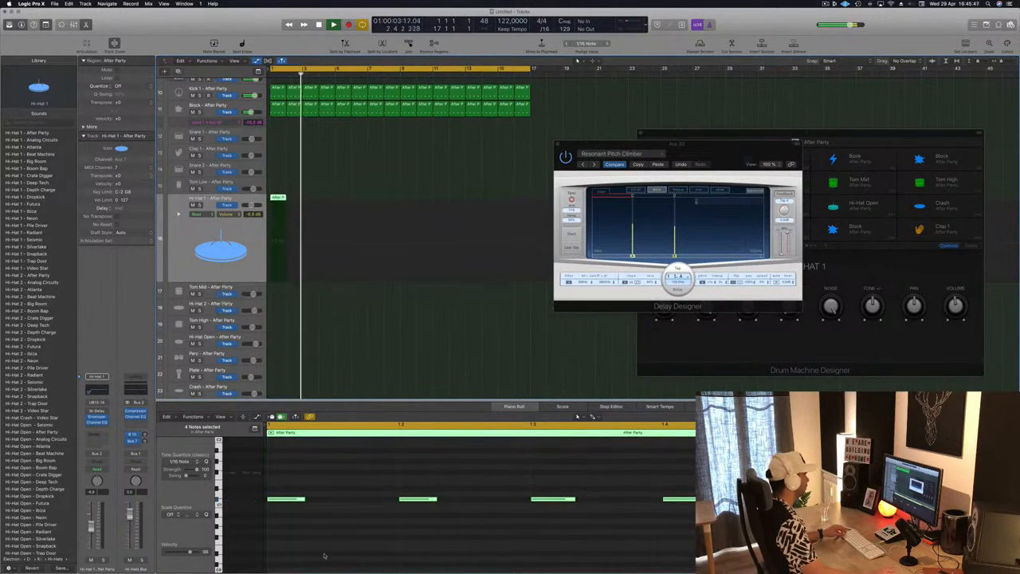
Step: Transpose all notes in the copied region up to the Hi-Hat 1 pitch and shift them onto the offbeats
click(292, 488)
key(super+a)
key(alt+Up)
key(alt+Up)
key(alt+Up)
key(alt+Up)
key(alt+Up)
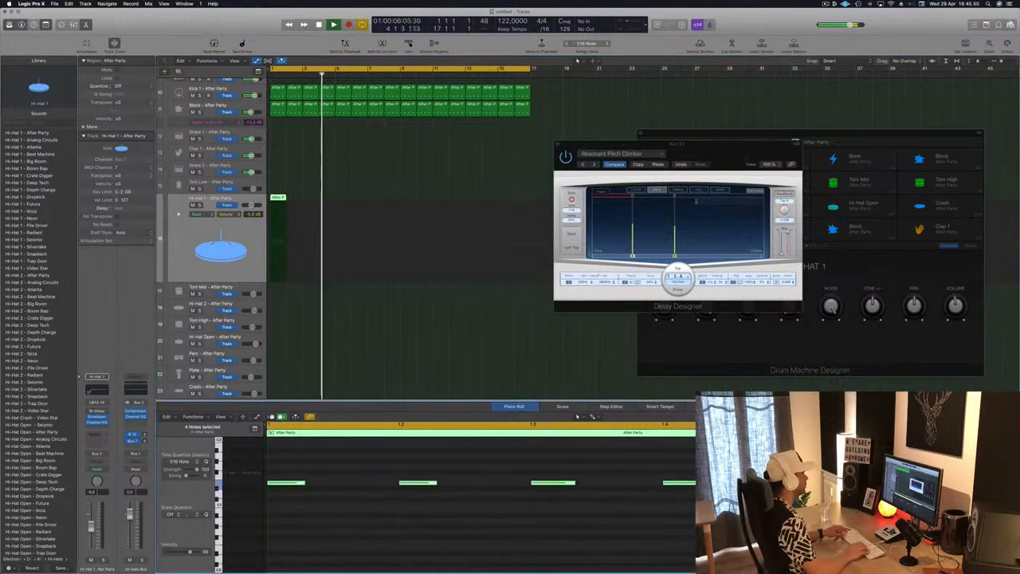
key(alt+Right)
key(alt+Right)
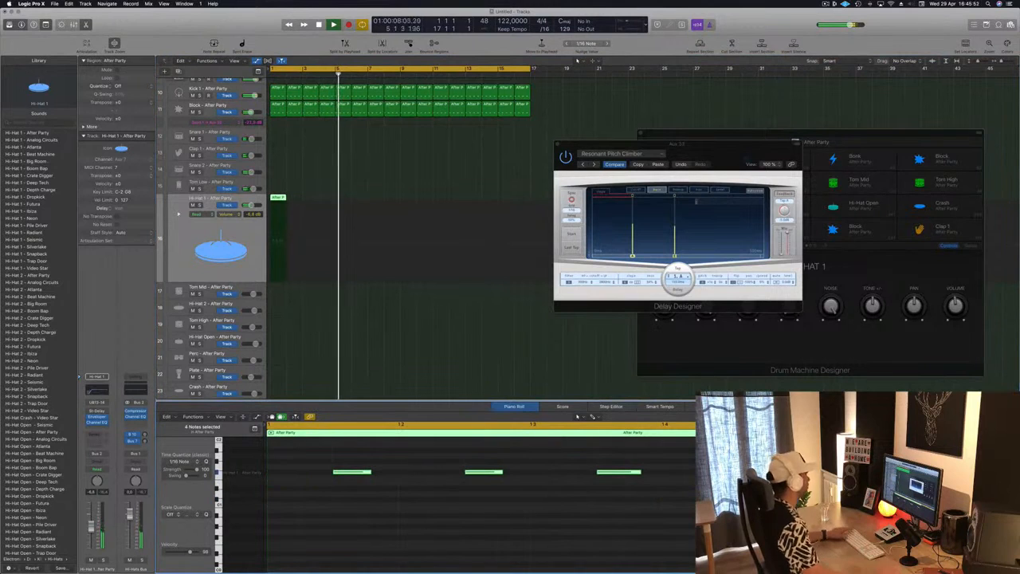
Step: Duplicate the Hi-Hat 1 region repeatedly until the copies fill the track up to bar 17
click(200, 233)
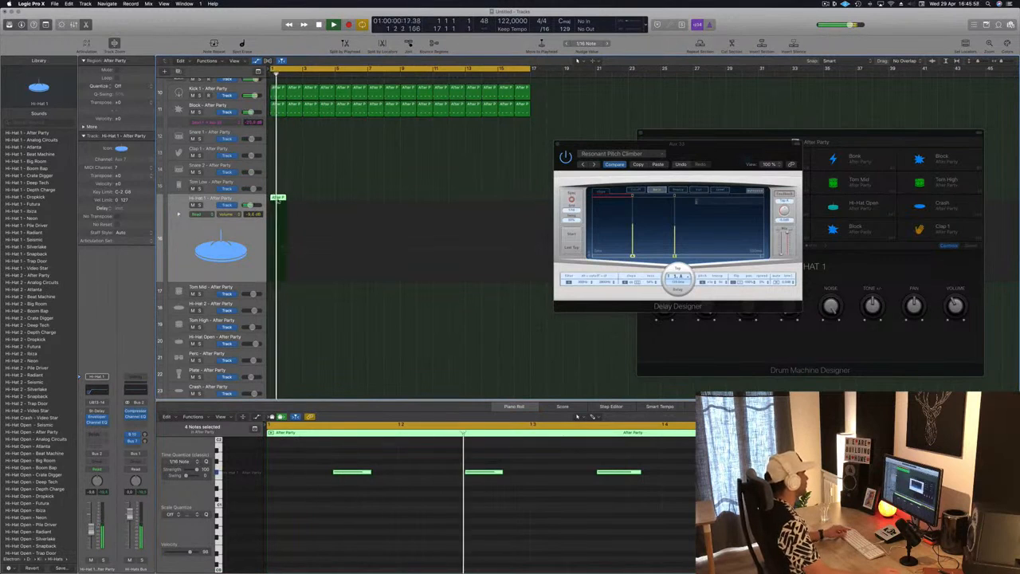
drag(277, 198, 295, 199)
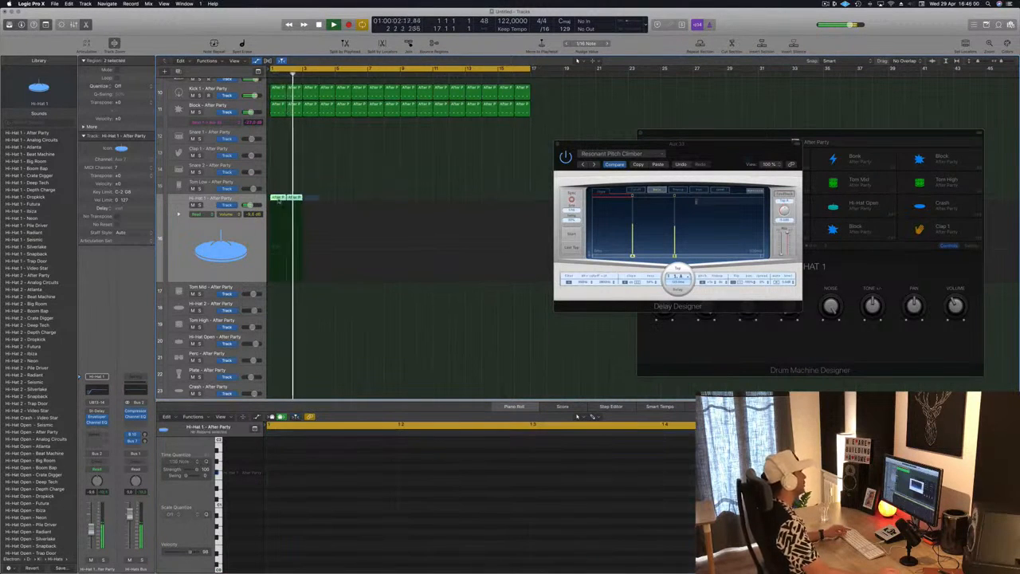
shift+click(278, 200)
drag(278, 200, 342, 203)
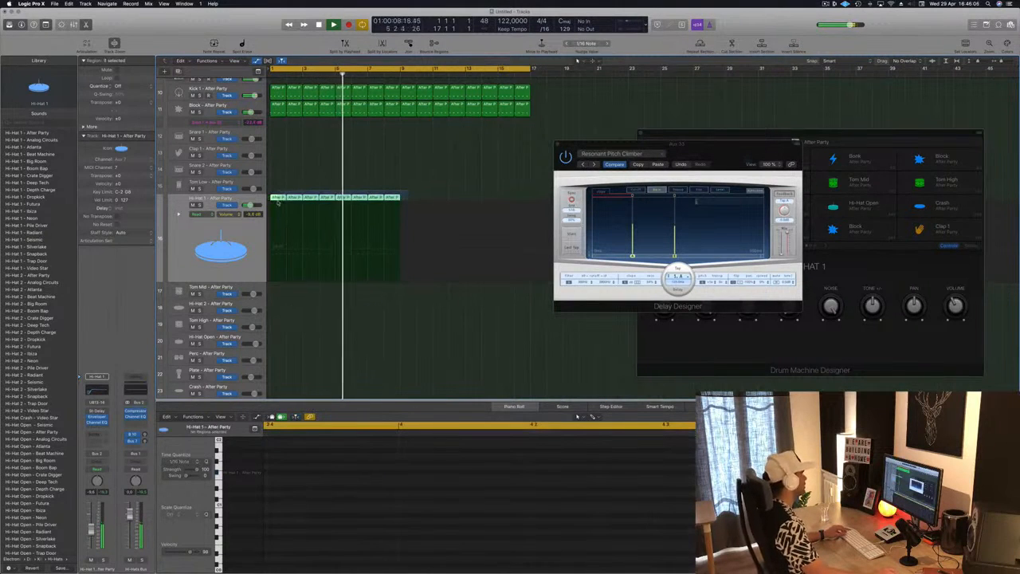
drag(278, 203, 409, 203)
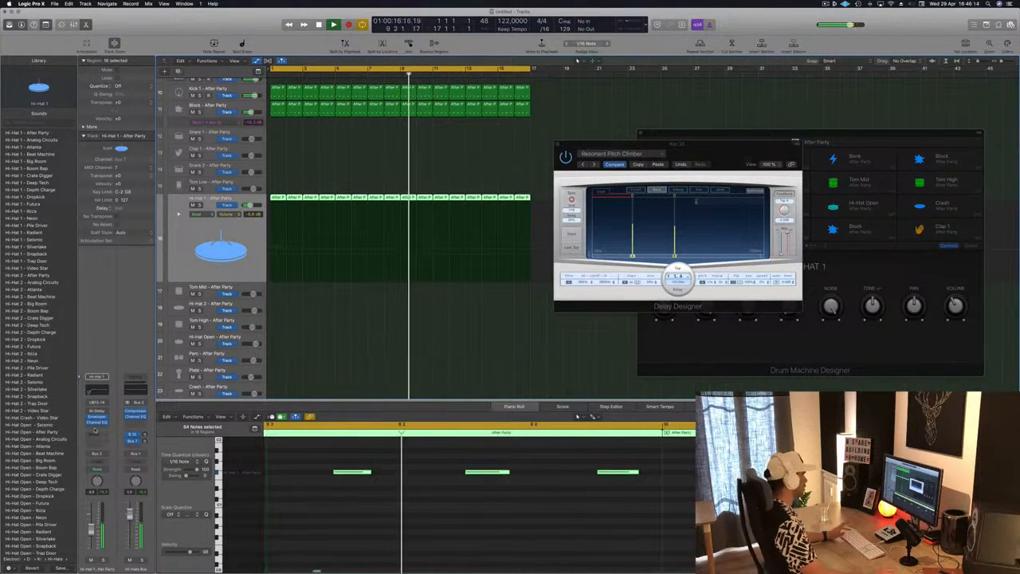
Step: Add a send to Bus 11 on the Hi-Hat 1 channel strip
click(96, 428)
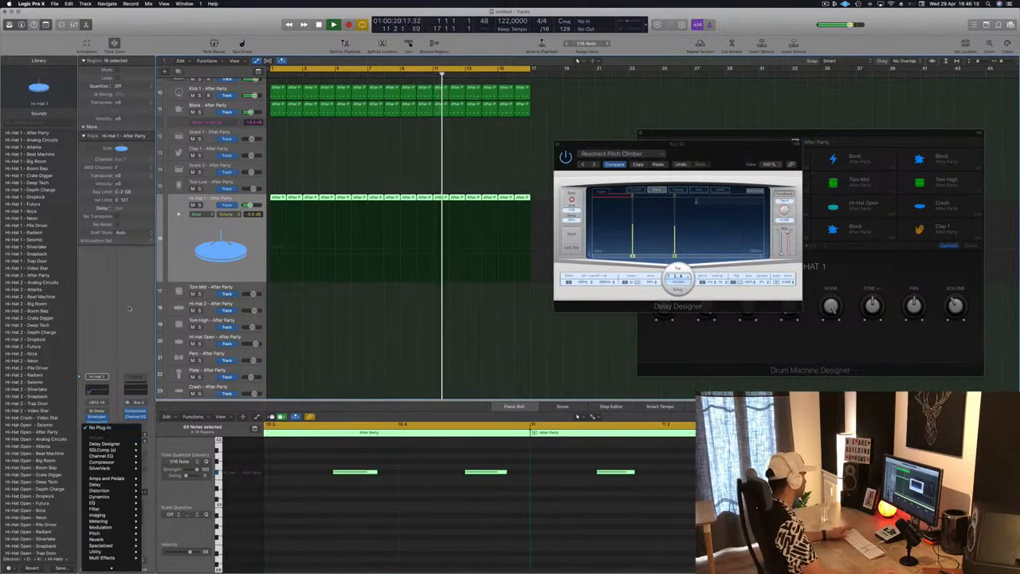
click(130, 309)
click(97, 436)
mouse_move(113, 448)
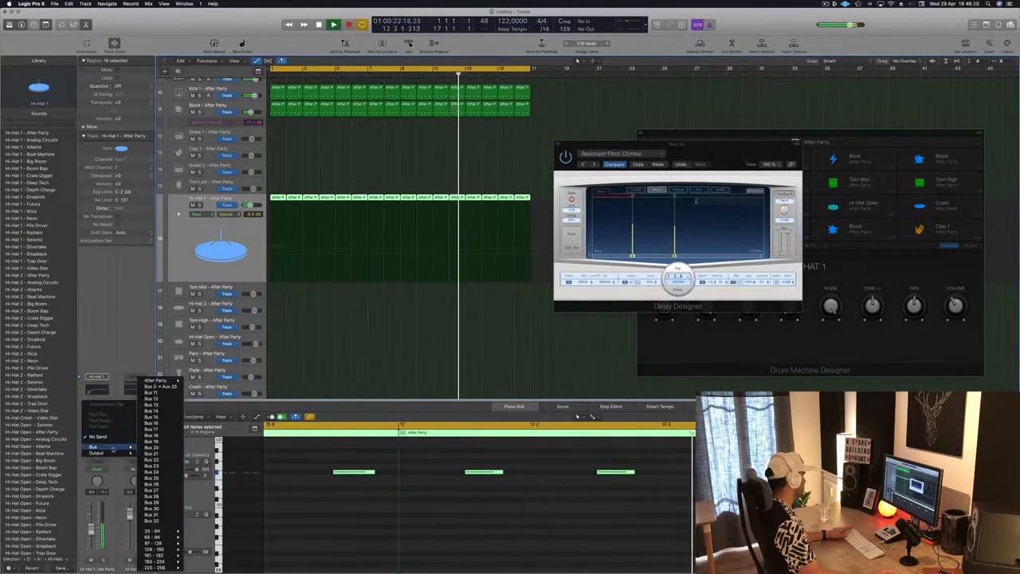
click(150, 392)
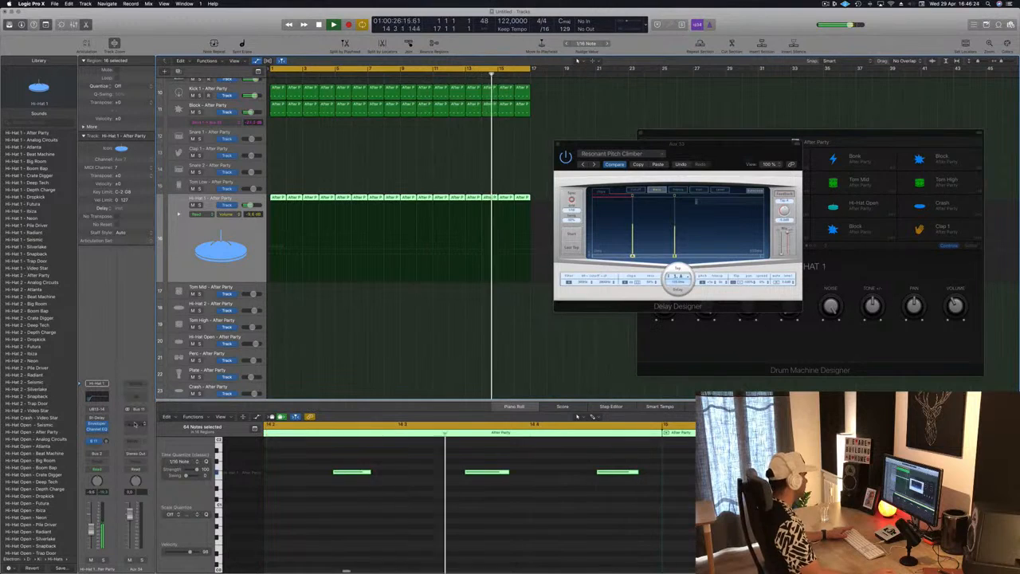
Step: Insert a stereo SilverVerb on the Bus 11 aux channel
click(137, 435)
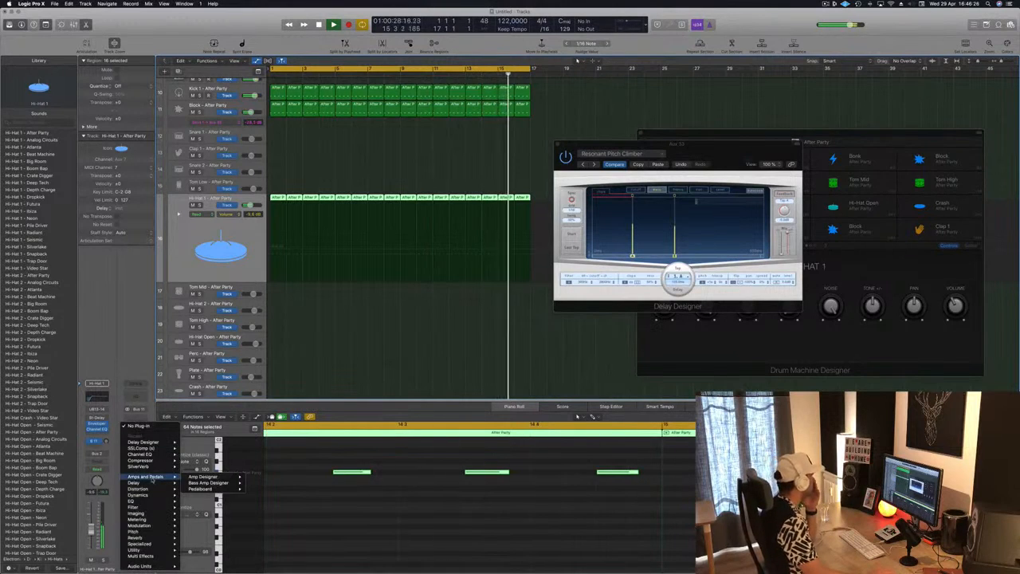
mouse_move(156, 467)
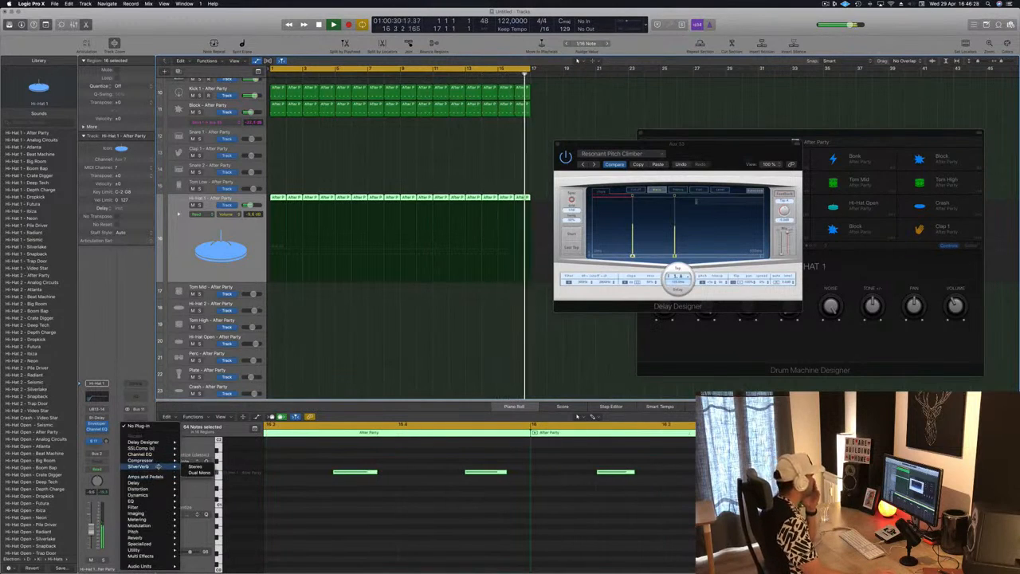
click(195, 466)
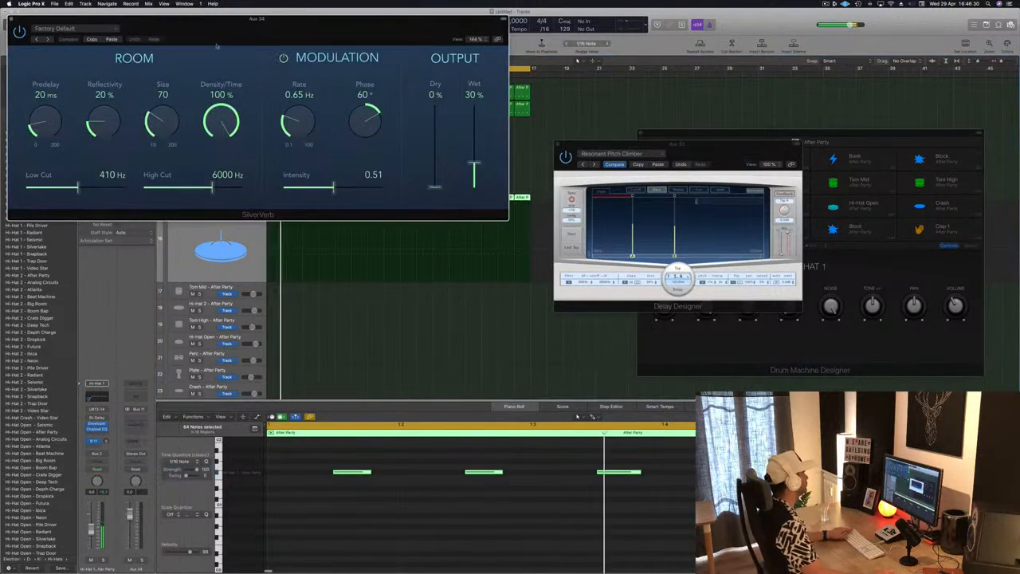
Step: Load the factory preset Metal Stairwell in SilverVerb and raise the Wet output to 100%
drag(450, 123, 470, 141)
click(353, 124)
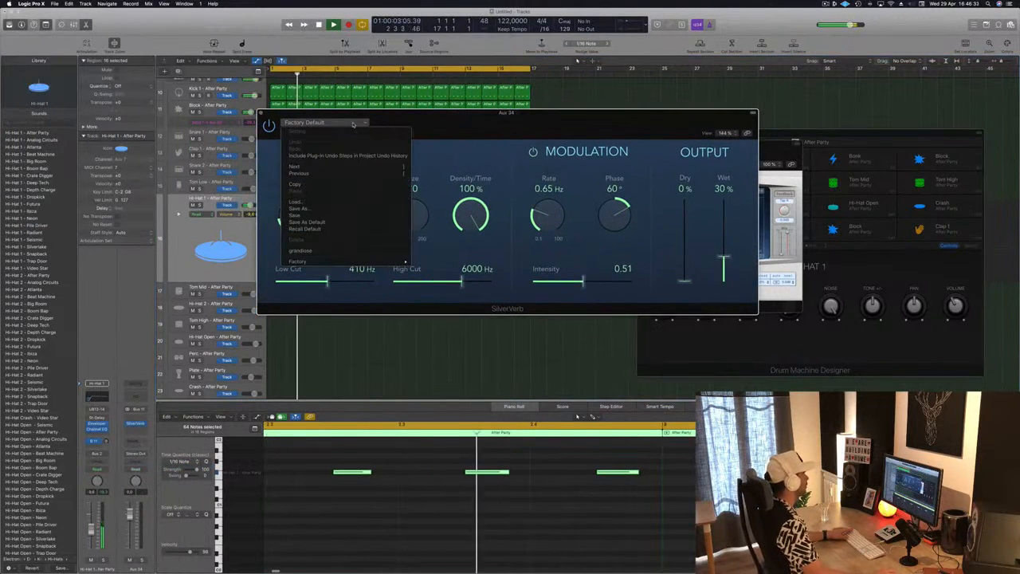
mouse_move(350, 262)
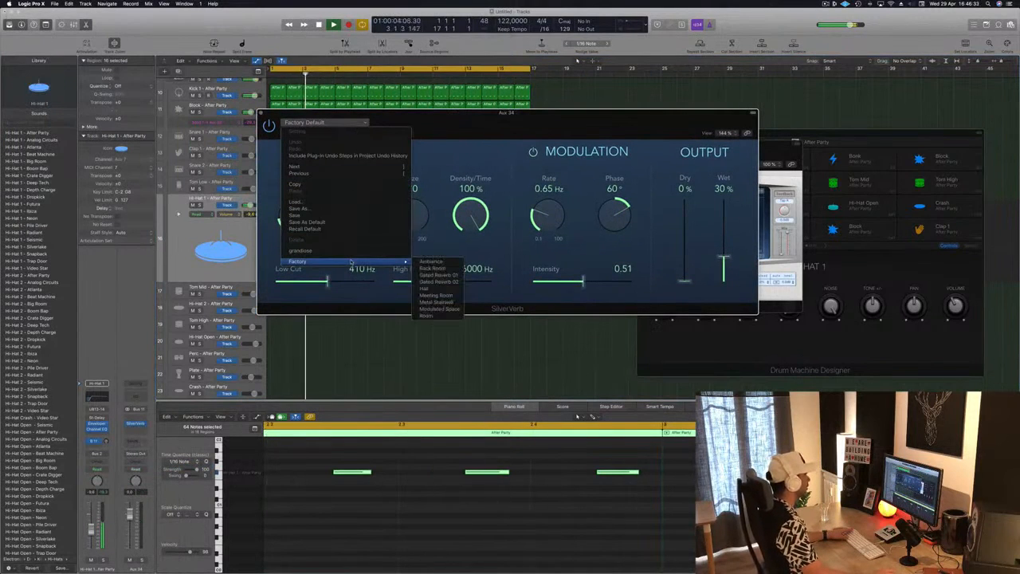
click(436, 302)
drag(510, 112, 658, 125)
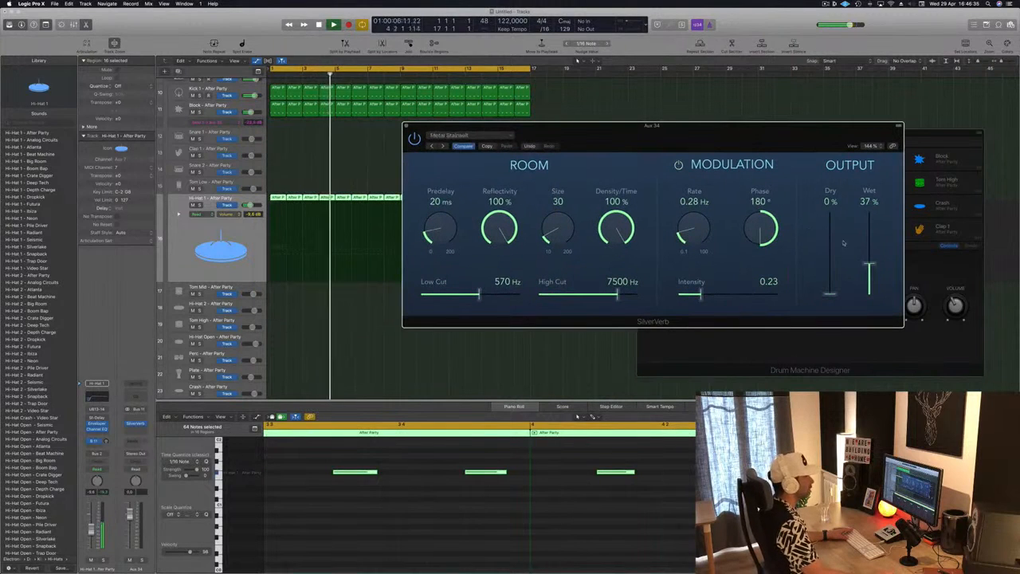
drag(869, 266, 869, 210)
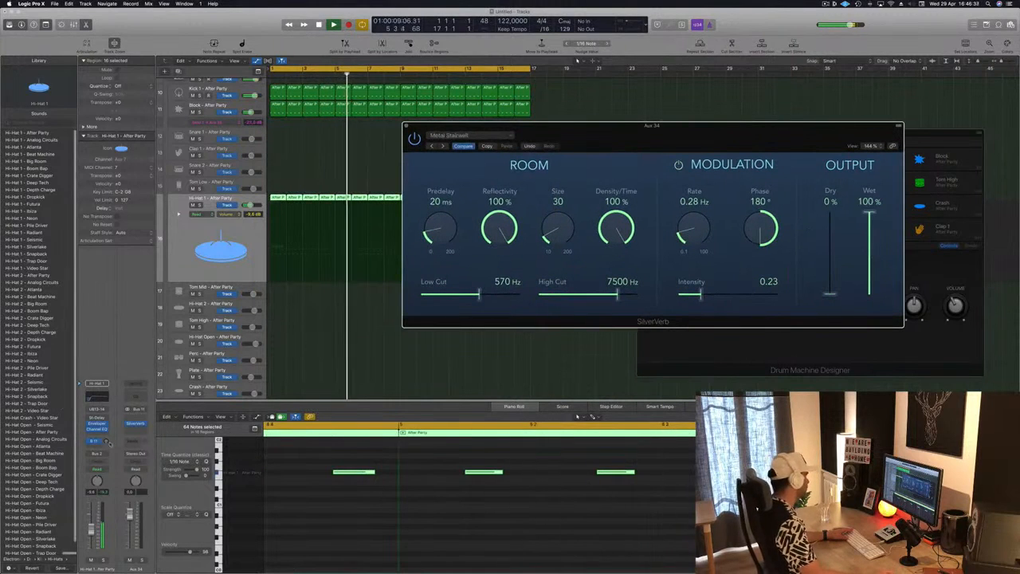
Step: Raise the Hi-Hat 1 send level to Bus 11 while auditioning the groove
drag(106, 441, 108, 438)
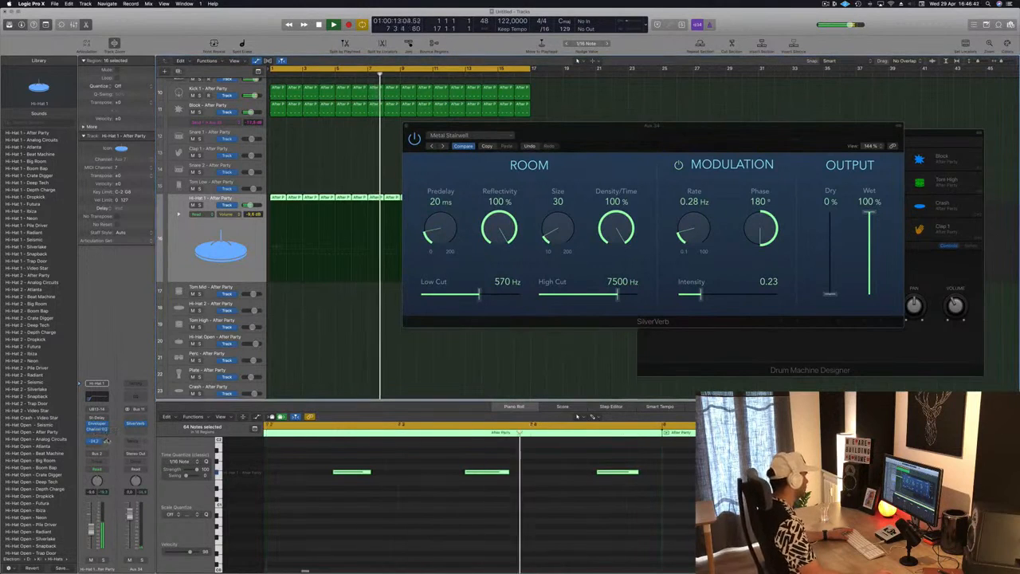
key(space)
drag(656, 127, 768, 126)
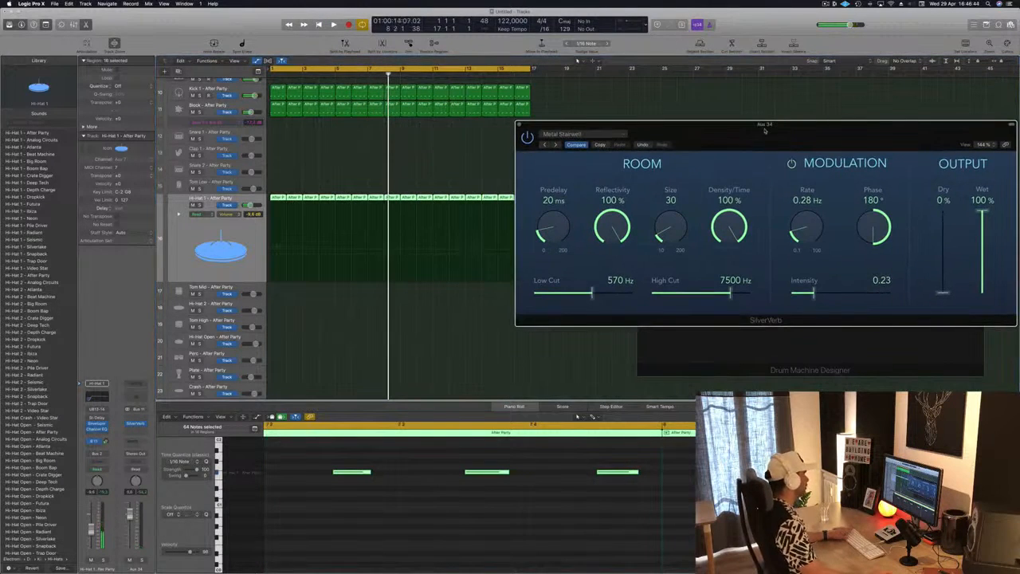
key(space)
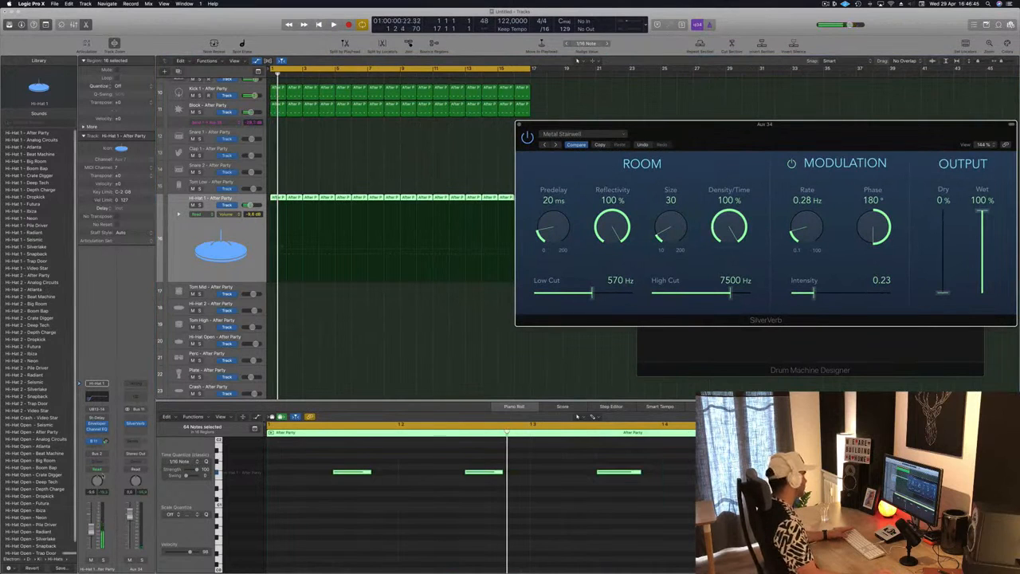
Step: Record Hi-Hat 1 send-level automation in Touch mode and flatten the curve to about -24.2 dB
click(104, 473)
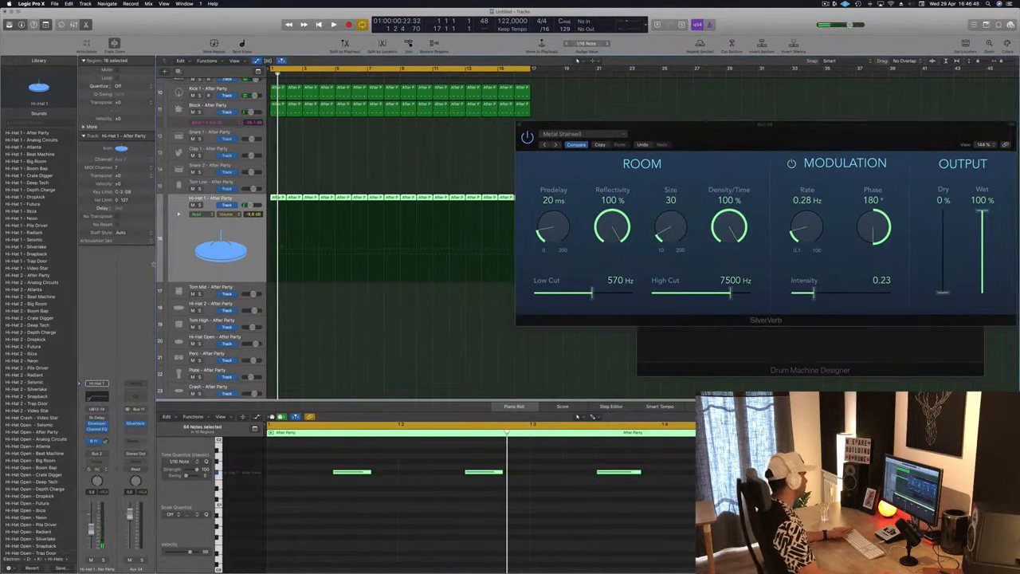
click(103, 480)
key(space)
drag(105, 441, 105, 443)
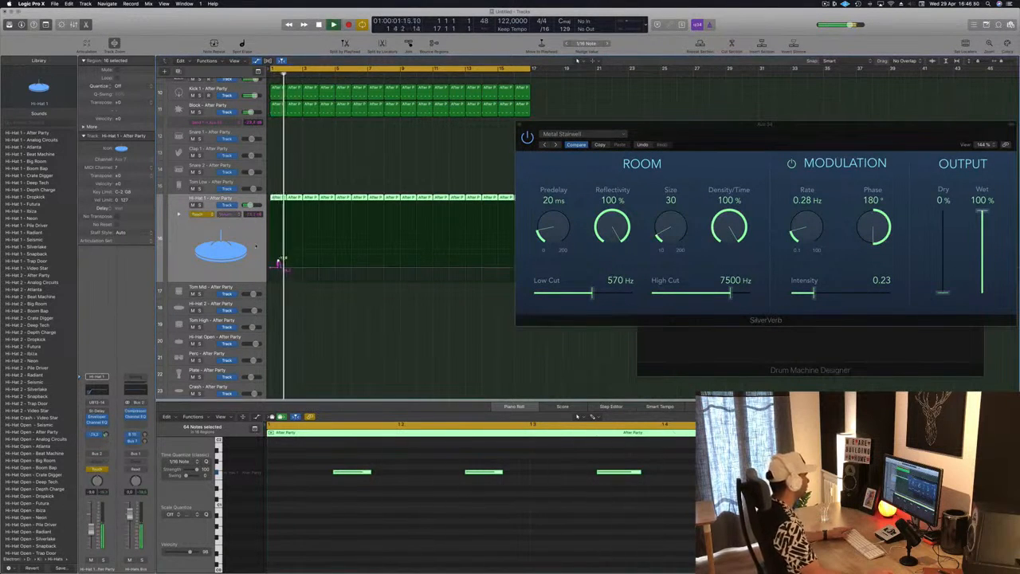
drag(280, 266, 260, 271)
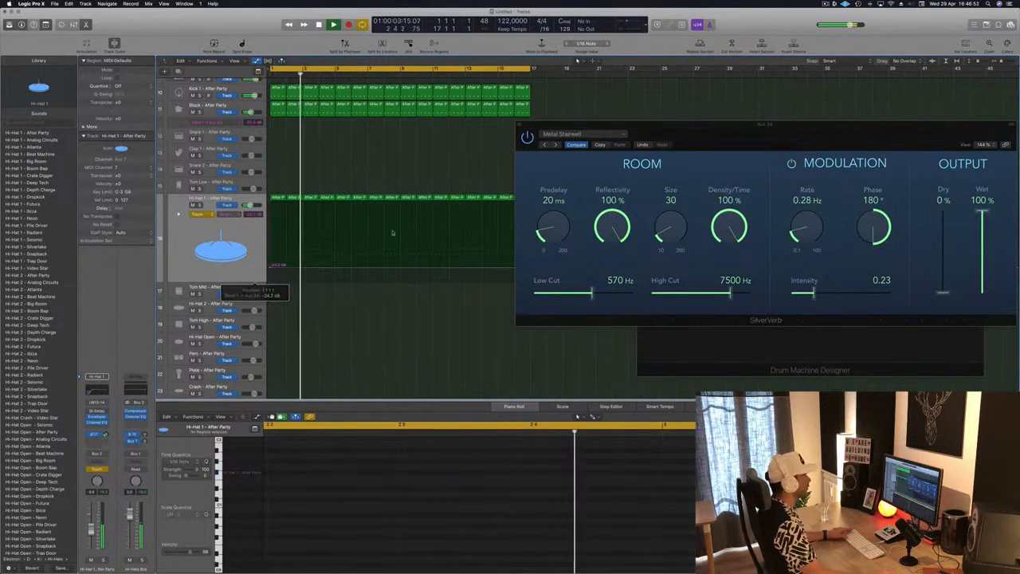
Step: Shape the Hi-Hat 1 send automation to dip at bar 9 and rise to about -16.2 dB at bar 17, and set it to Read
drag(731, 139, 905, 142)
key(Return)
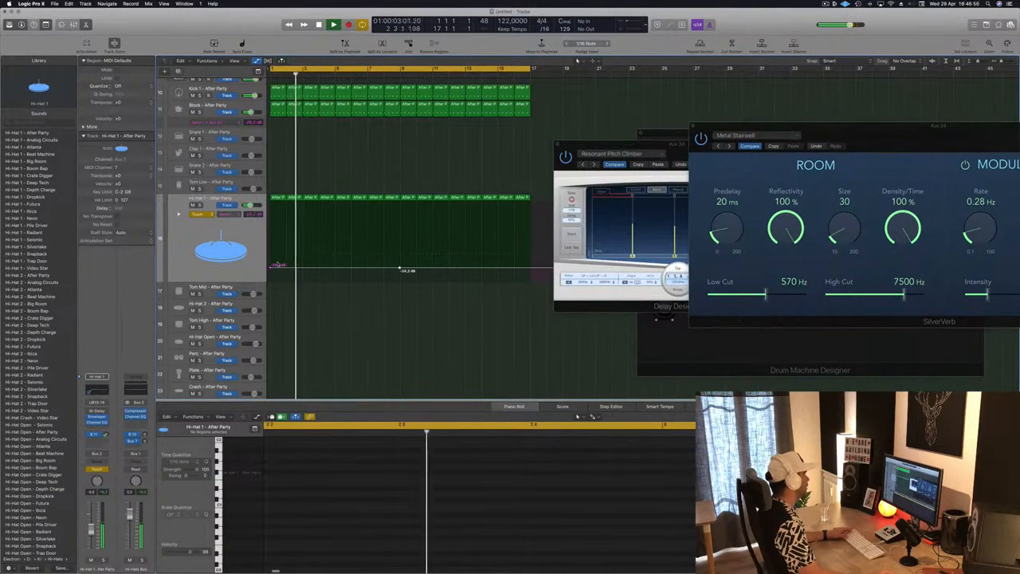
drag(276, 265, 271, 257)
key(Return)
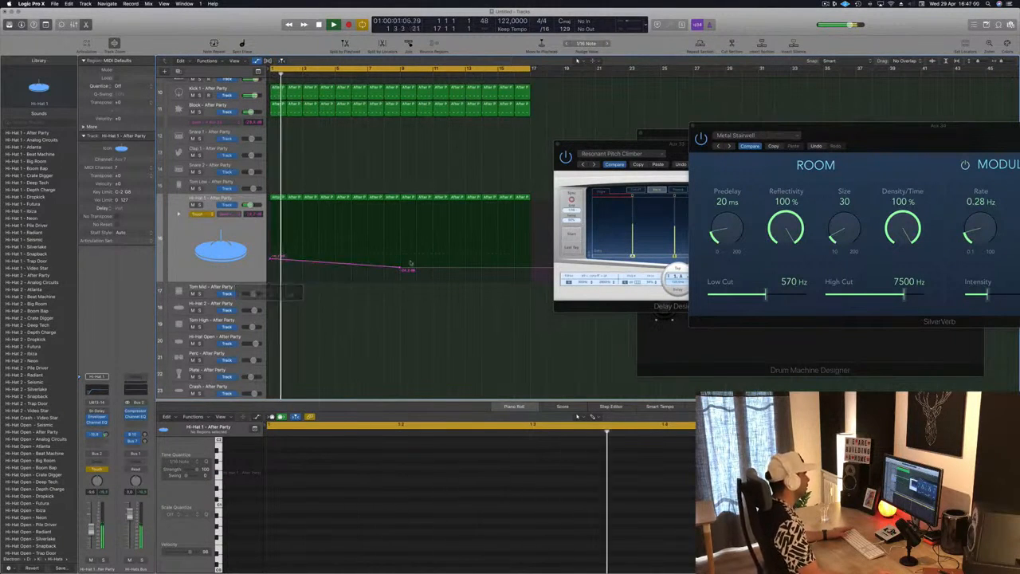
drag(532, 270, 532, 259)
scroll(482, 258, down, 3)
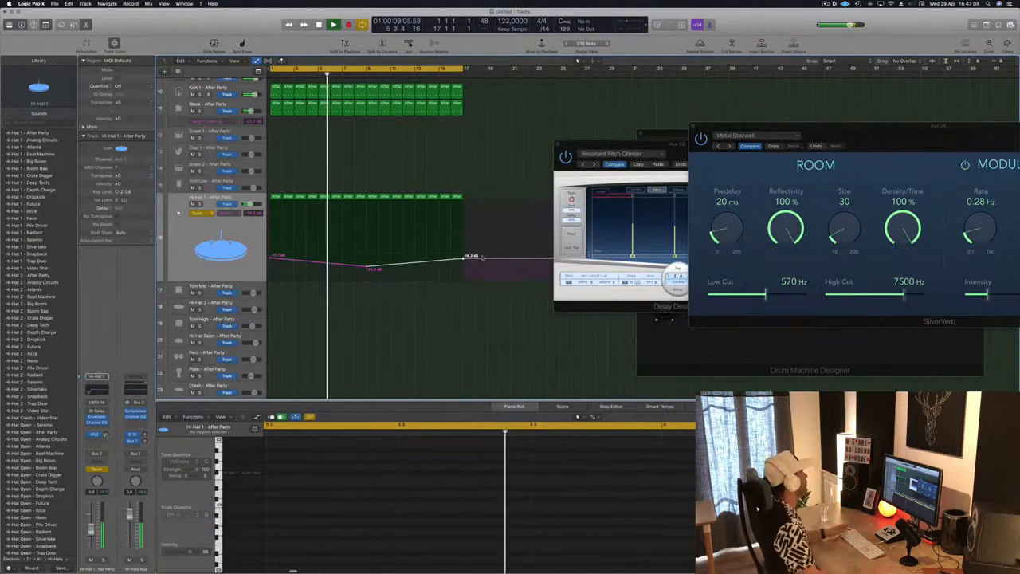
click(201, 213)
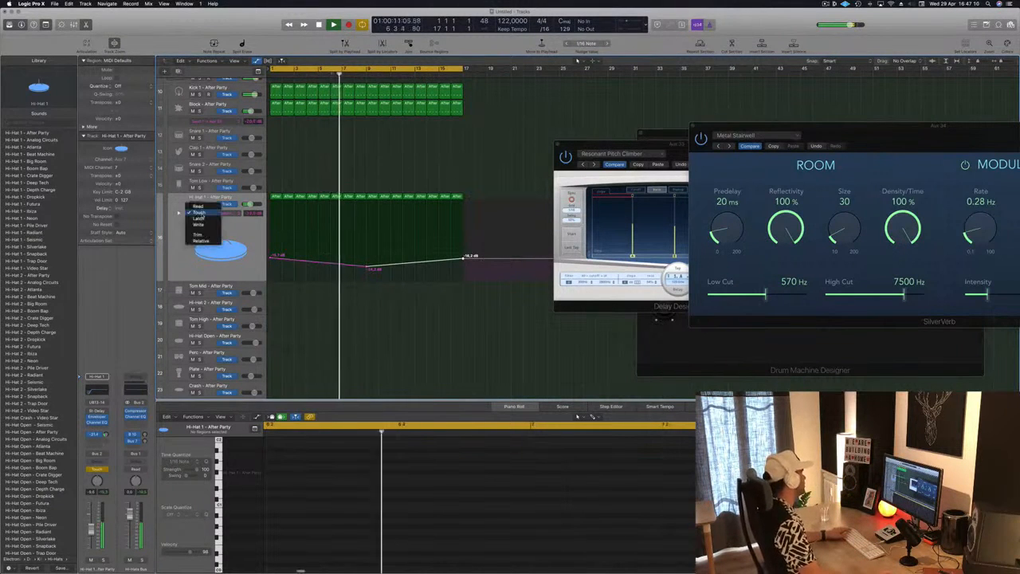
click(201, 206)
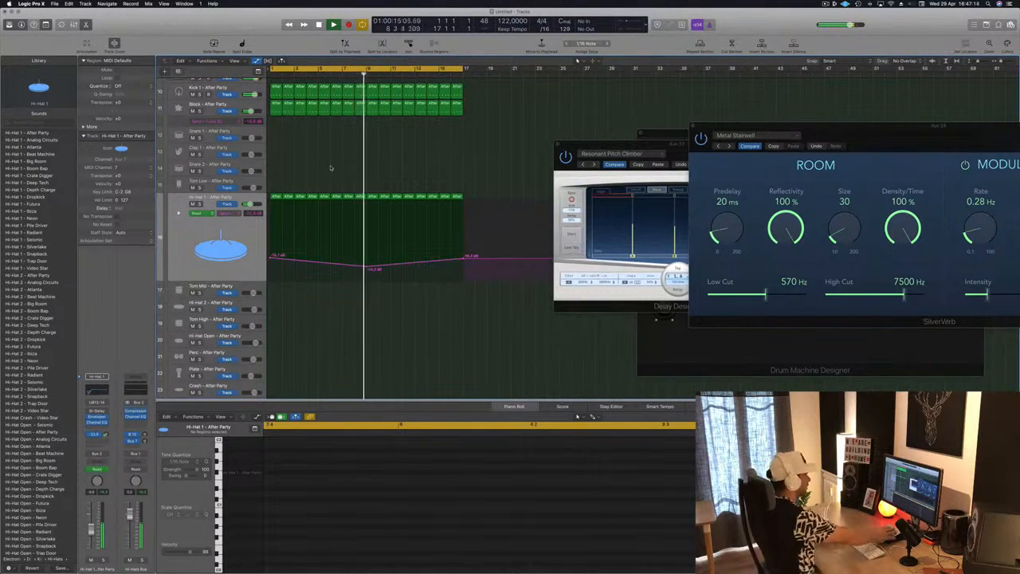
Step: Copy the first Block region to the start of the Perc track
scroll(332, 168, left, 4)
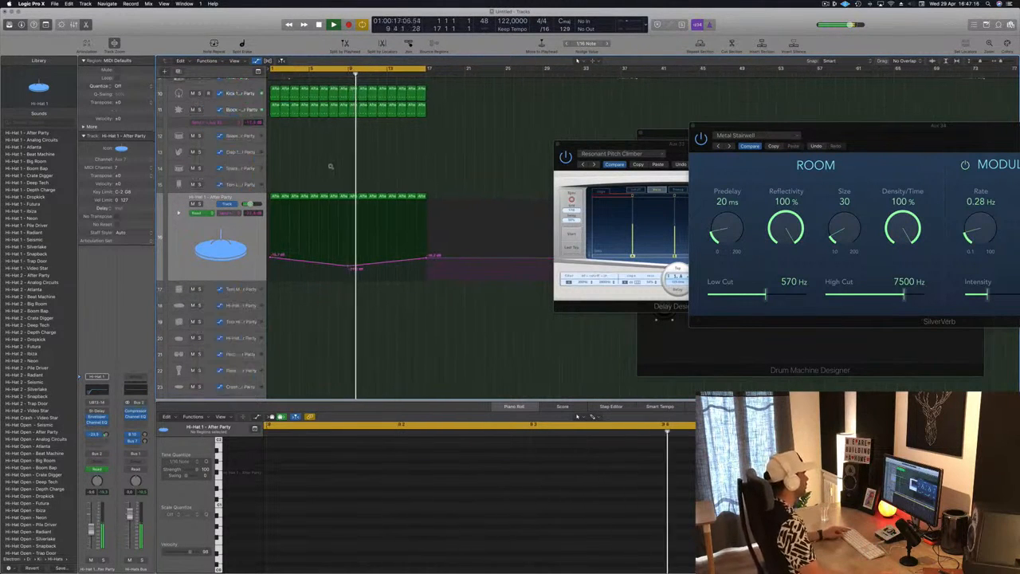
scroll(331, 167, down, 3)
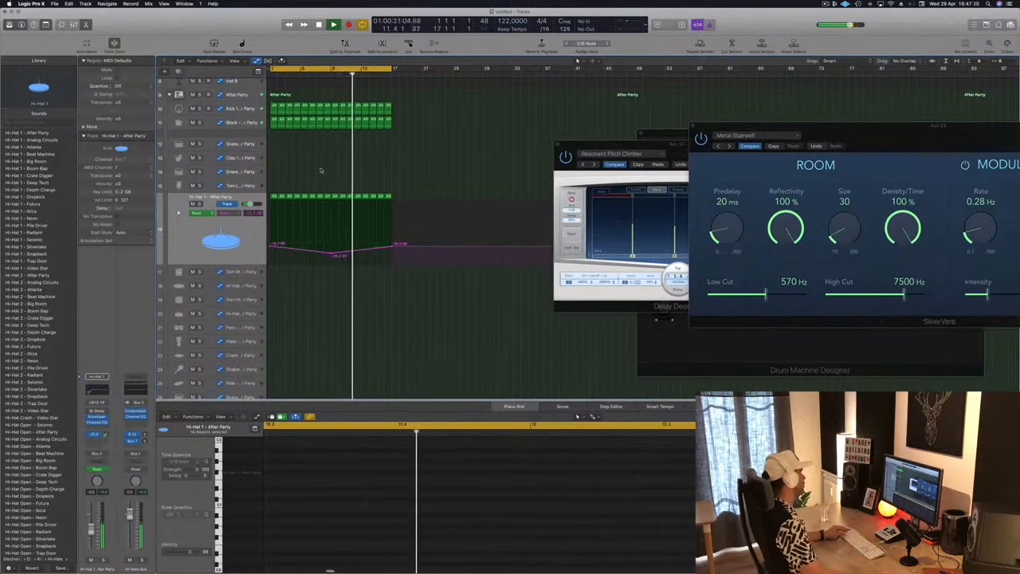
scroll(321, 169, down, 2)
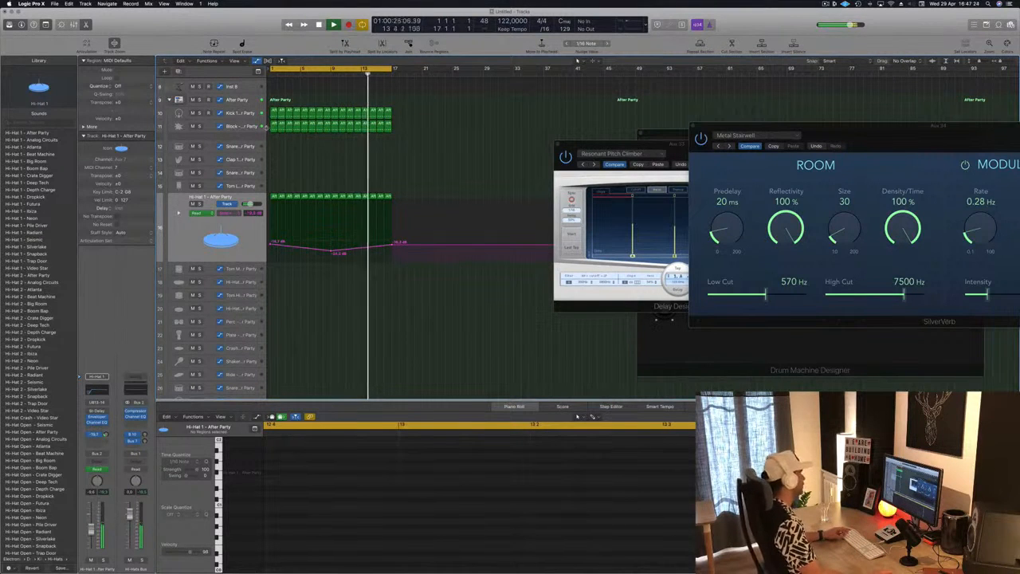
drag(273, 127, 273, 321)
Step: Transpose all notes in the copied Perc region up to the Perc pitch
drag(288, 486, 699, 533)
key(alt+Up)
key(alt+Up)
key(alt+Up)
key(alt+Up)
key(alt+Up)
key(alt+Up)
key(alt+Up)
key(alt+Up)
key(alt+Up)
key(alt+Up)
key(alt+Up)
key(alt+Up)
key(alt+Up)
key(alt+Up)
key(alt+Up)
key(alt+Up)
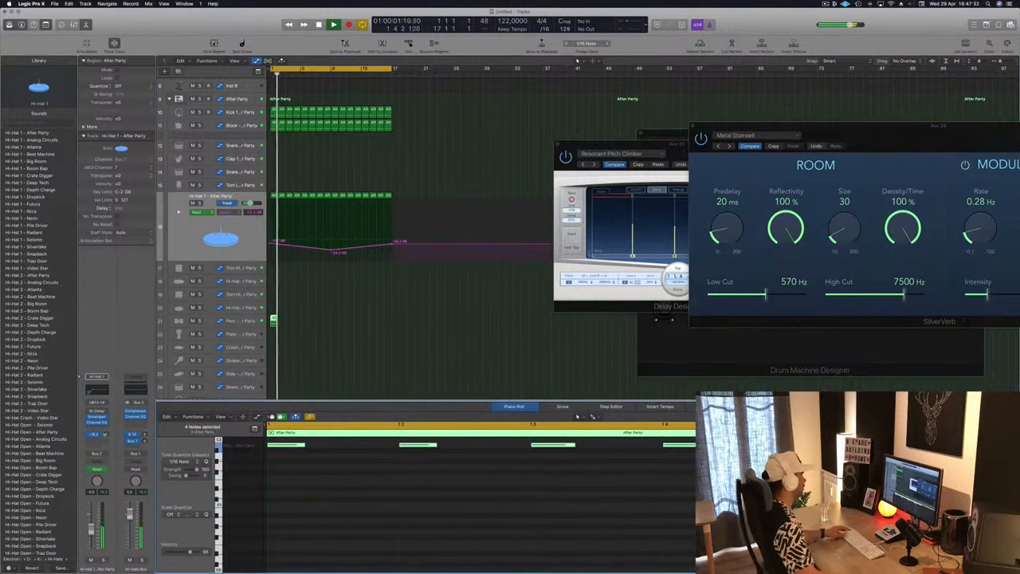
click(334, 496)
Step: Shift all notes in the Perc region an eighth note later onto the offbeats
scroll(347, 498, up, 3)
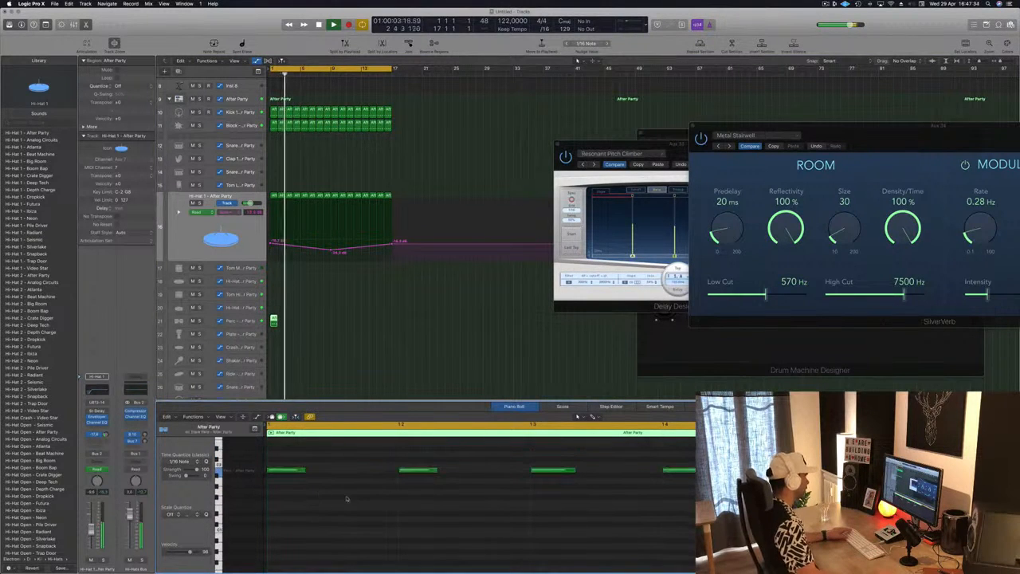
key(super+a)
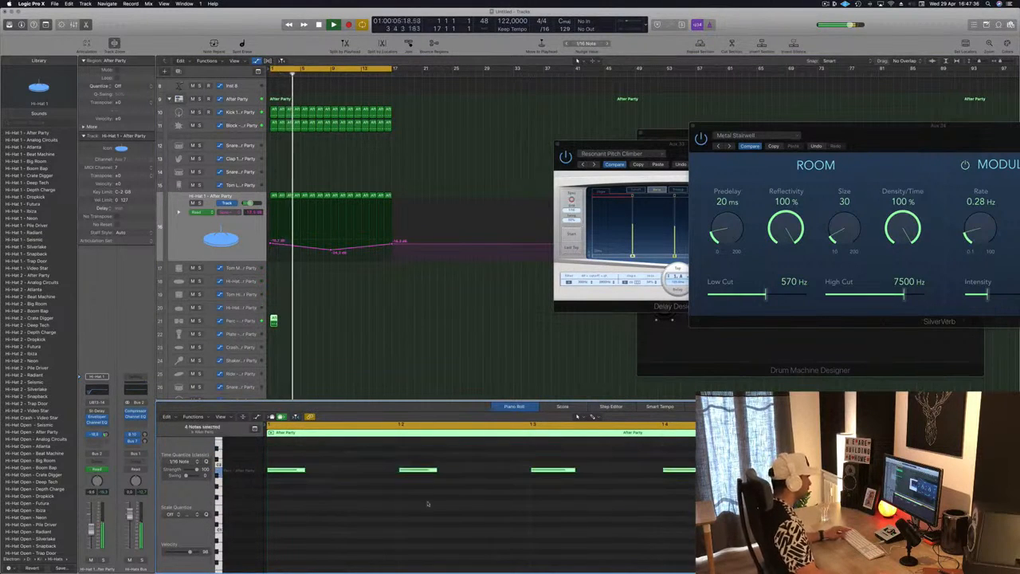
key(alt+Right)
key(alt+Right)
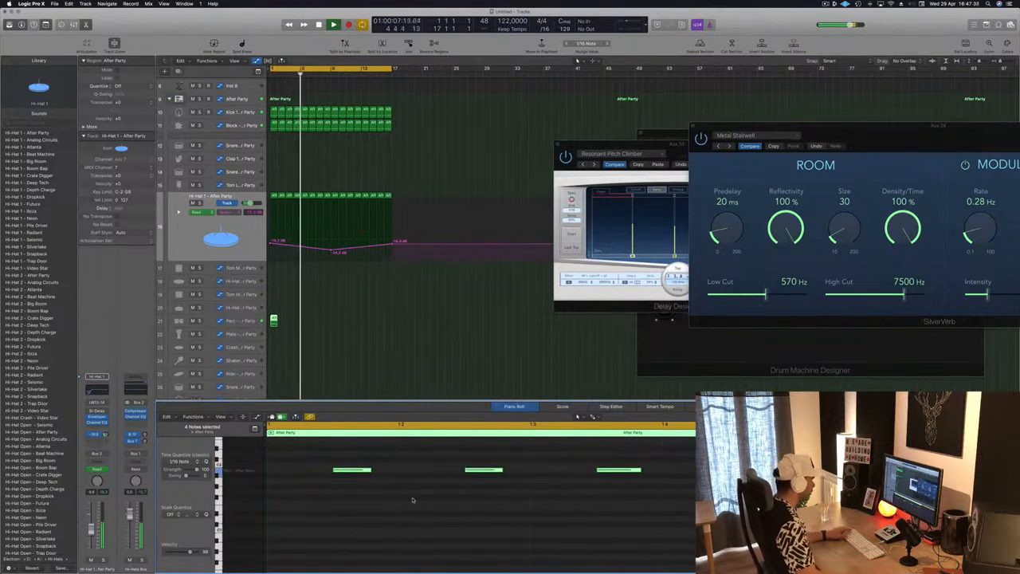
Step: Move the third Perc note a sixteenth later and delete the first two notes of the region
click(417, 498)
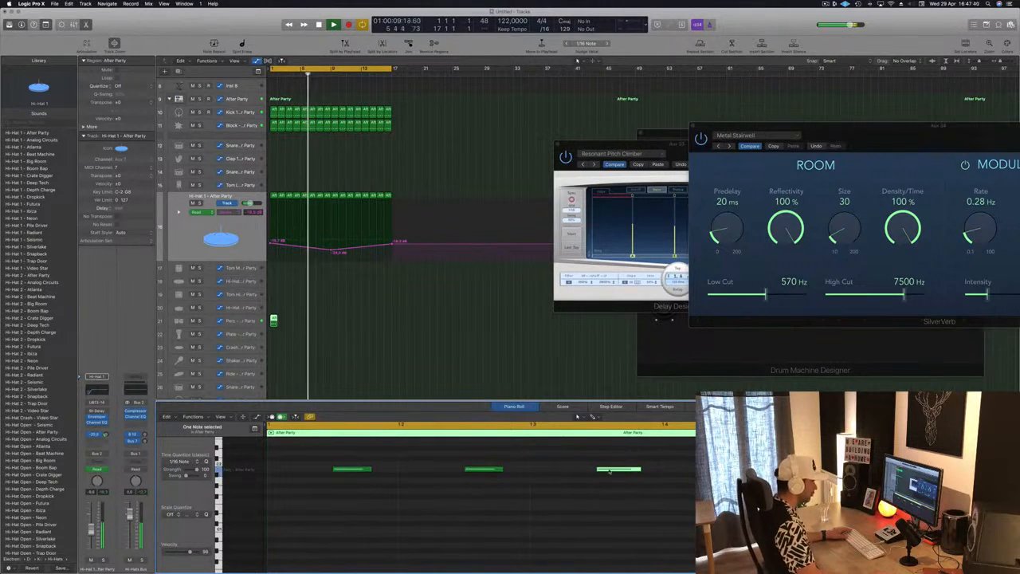
drag(631, 471, 664, 471)
drag(552, 456, 370, 481)
key(Return)
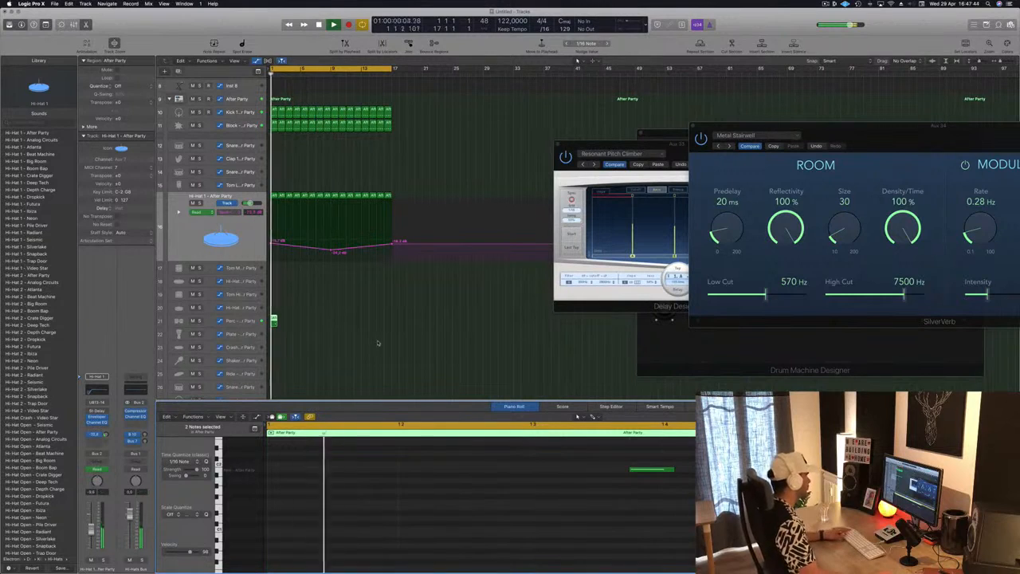
Step: Duplicate the Perc region repeatedly until the copies fill the track up to bar 17
scroll(366, 336, down, 2)
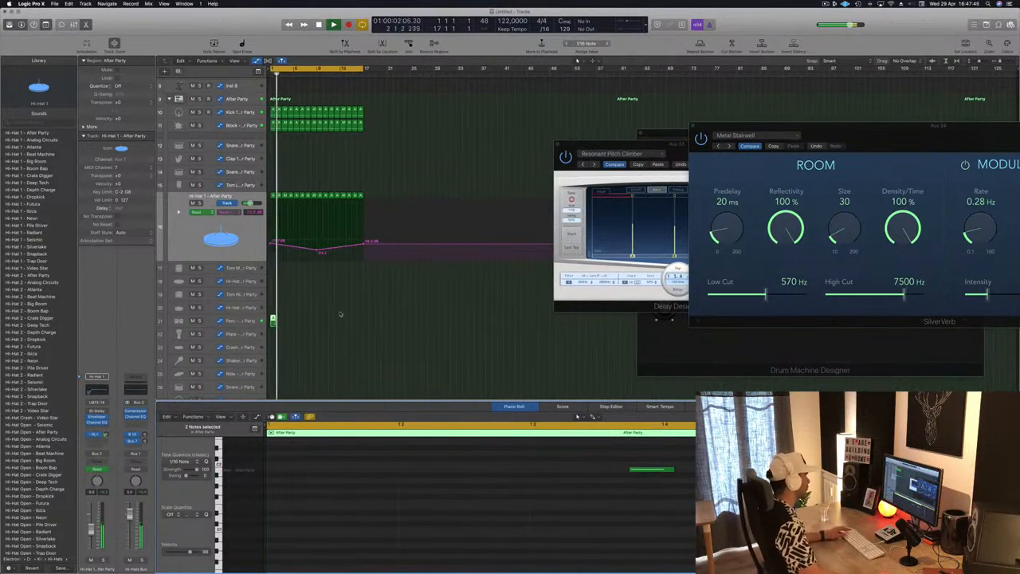
key(Return)
scroll(276, 318, up, 8)
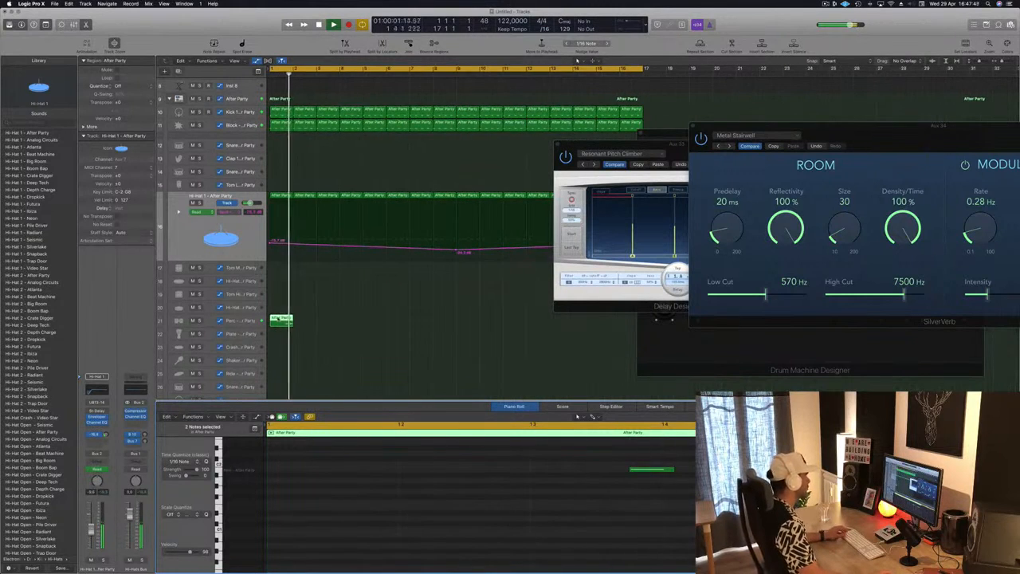
drag(280, 317, 328, 325)
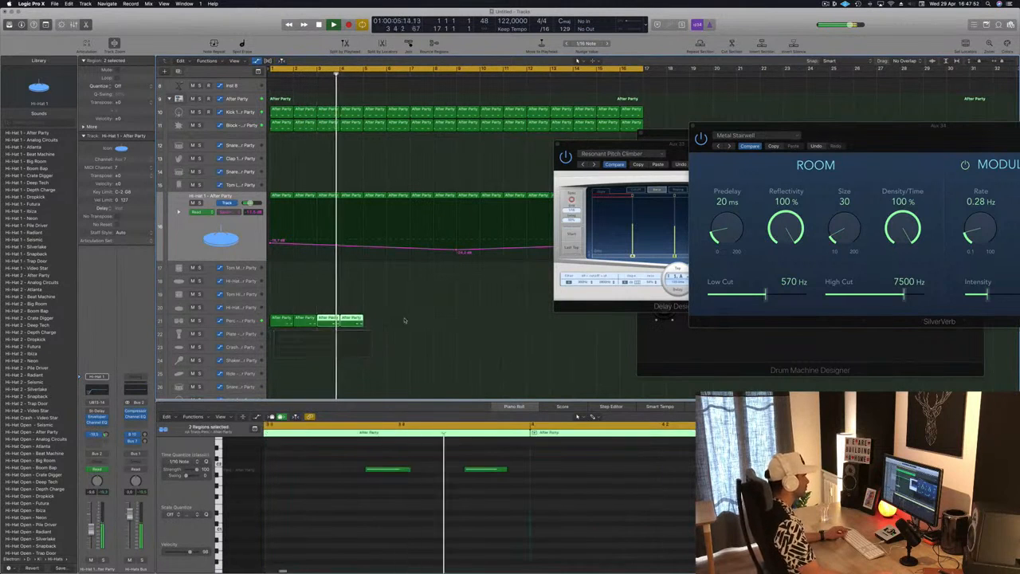
drag(405, 321, 436, 328)
key(super+Left)
key(super+Left)
key(super+Left)
scroll(360, 338, left, 5)
click(301, 348)
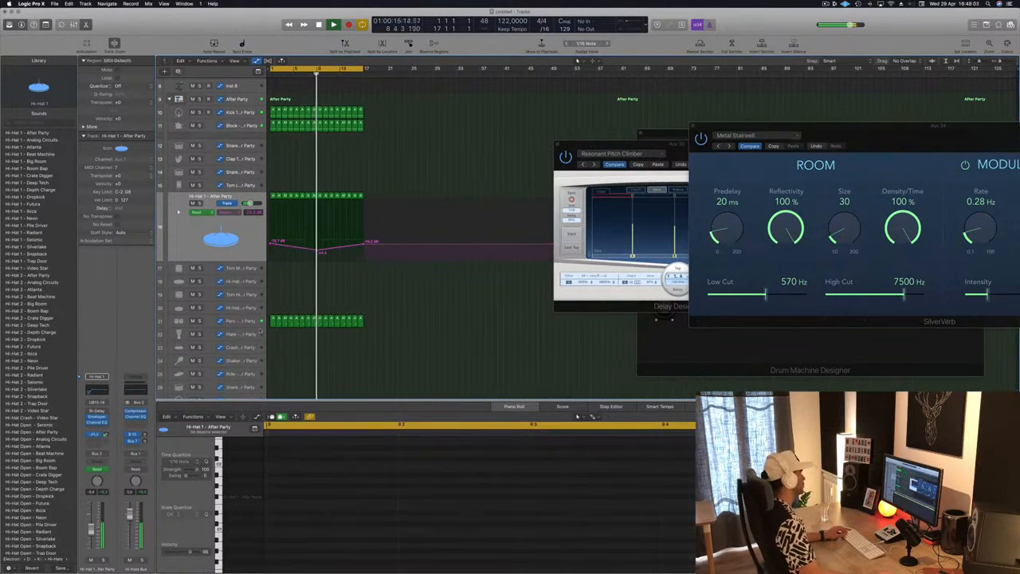
Step: Select the Perc track and lower its channel volume slightly
click(251, 321)
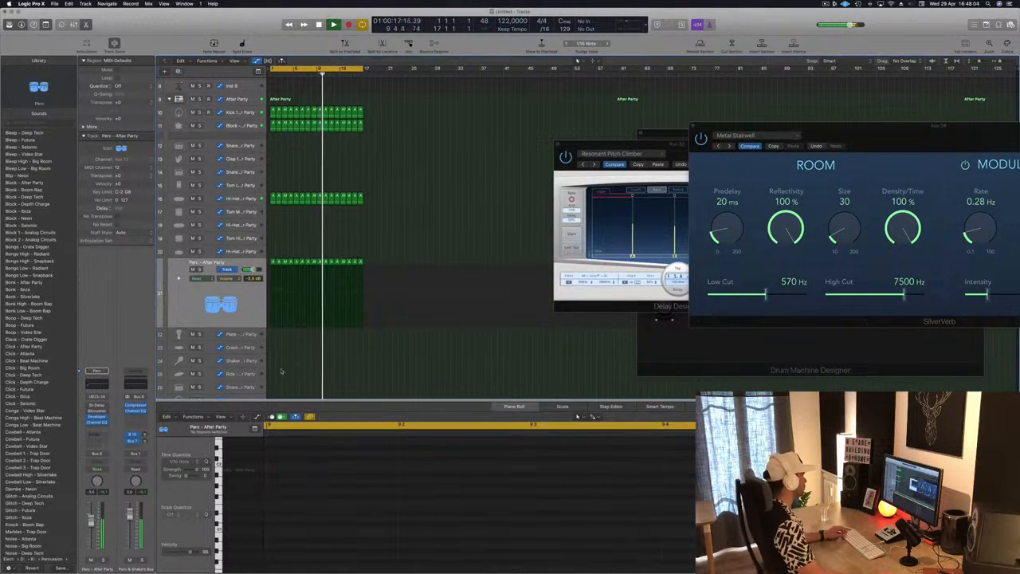
scroll(280, 369, right, 2)
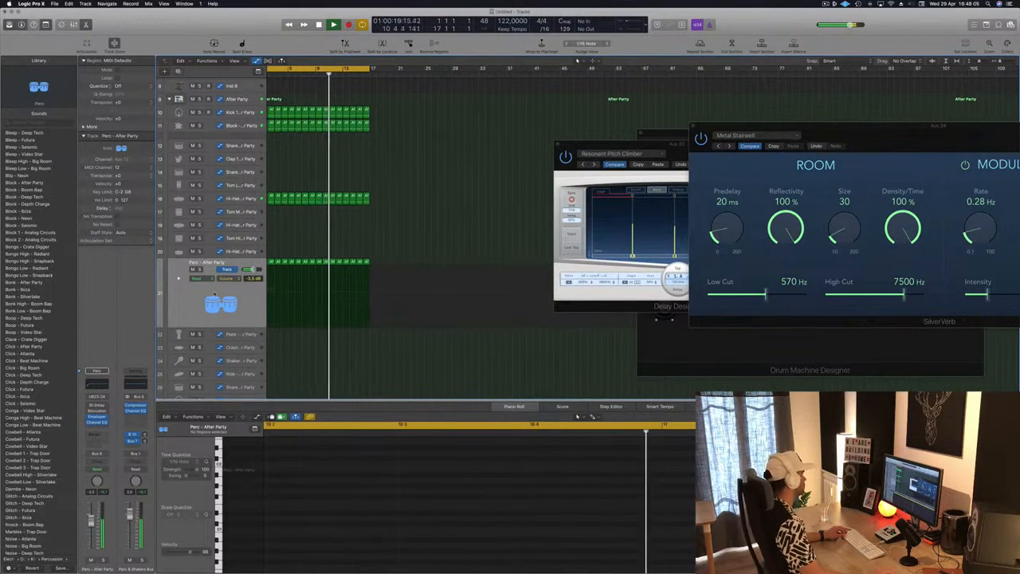
click(178, 298)
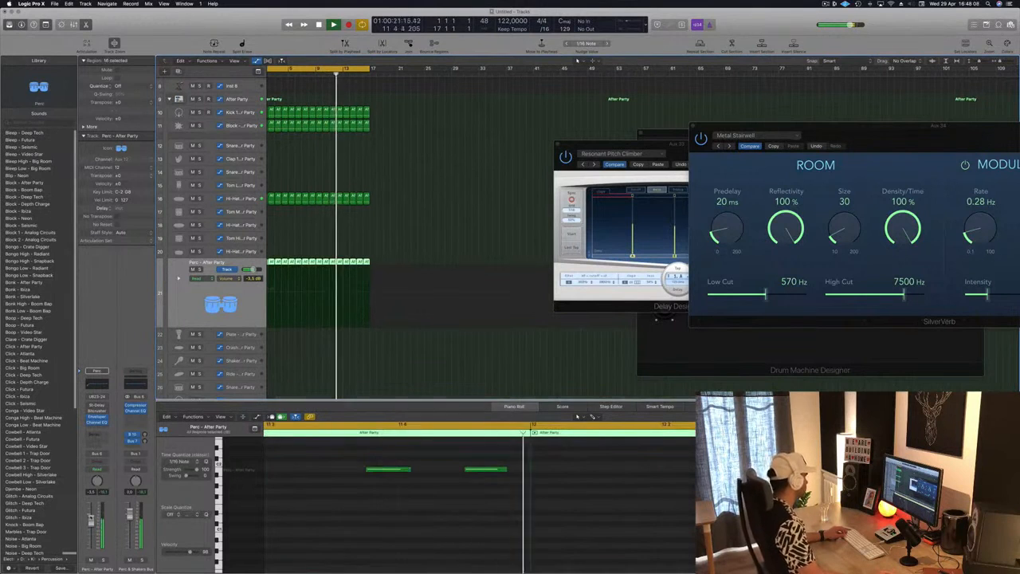
drag(91, 519, 91, 523)
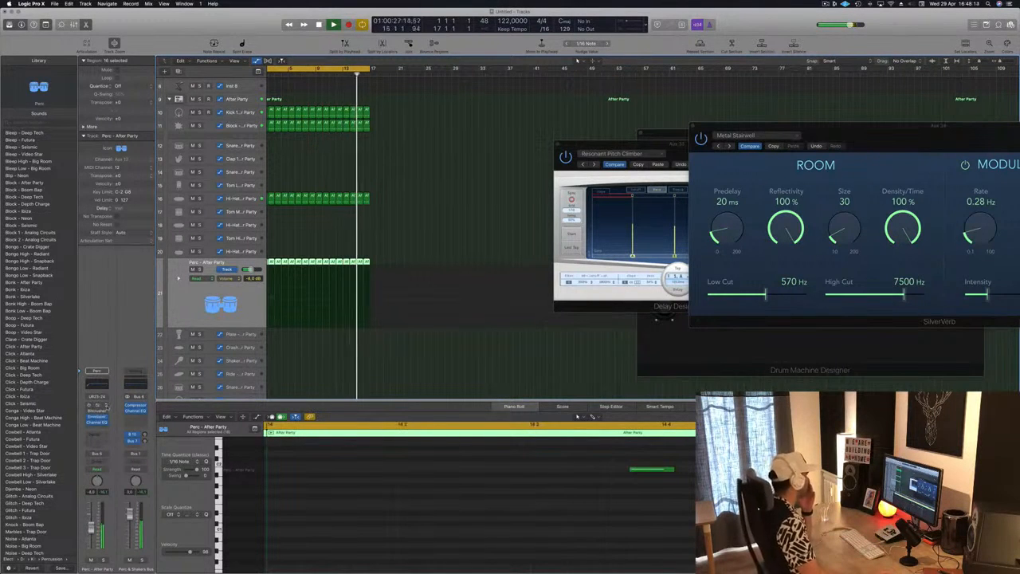
Step: Replace the Stereo Delay on the Perc channel strip with a stereo Phat FX and solo the track
click(104, 407)
mouse_move(144, 552)
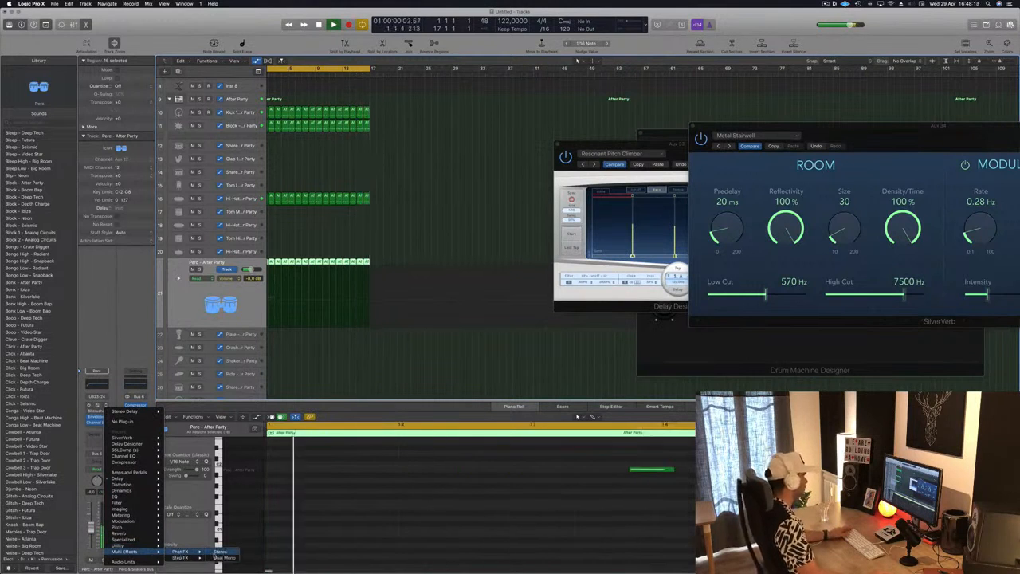
click(292, 188)
drag(196, 22, 591, 122)
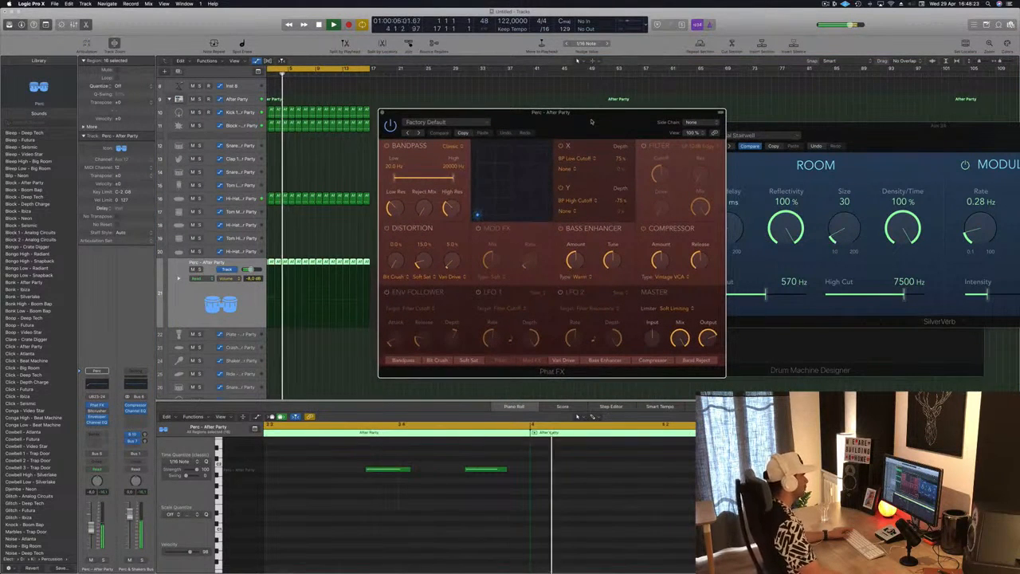
click(200, 270)
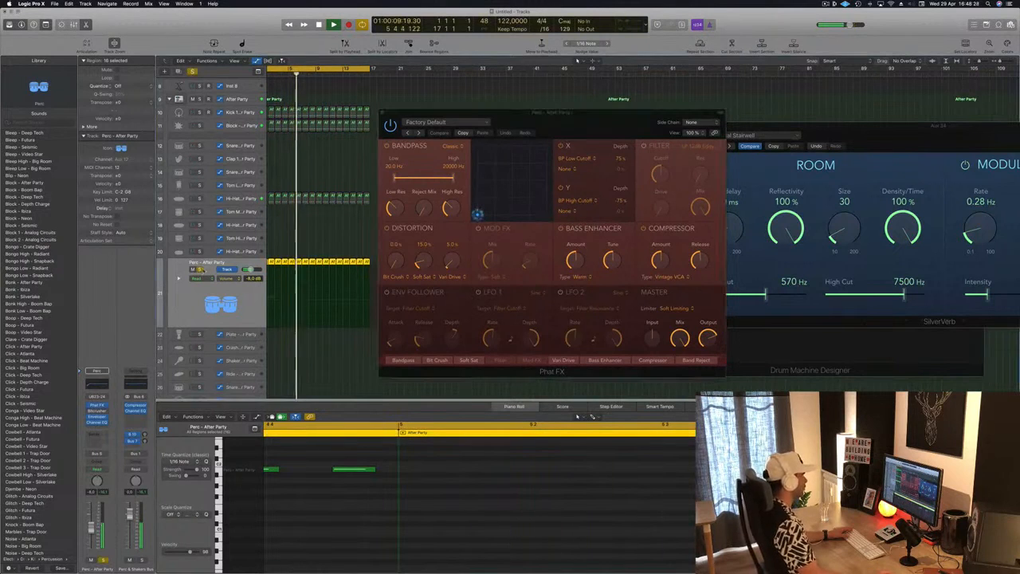
Step: Audition Phat FX presets in sequence on the Perc track, from Bright Dirt through Dirty Tube Wobble and Filthy Strings to Massive Wobbly
drag(574, 134, 548, 137)
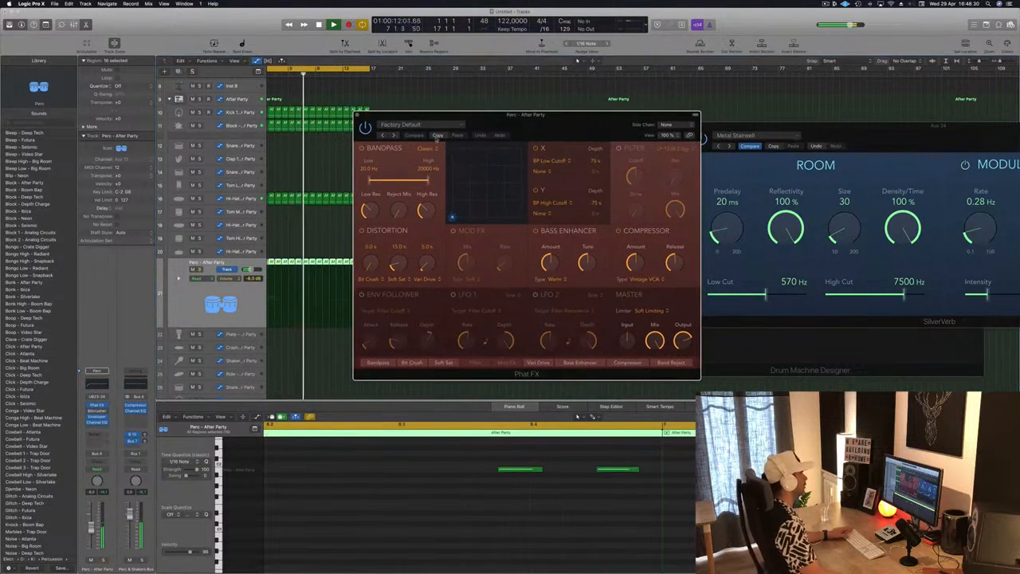
click(392, 135)
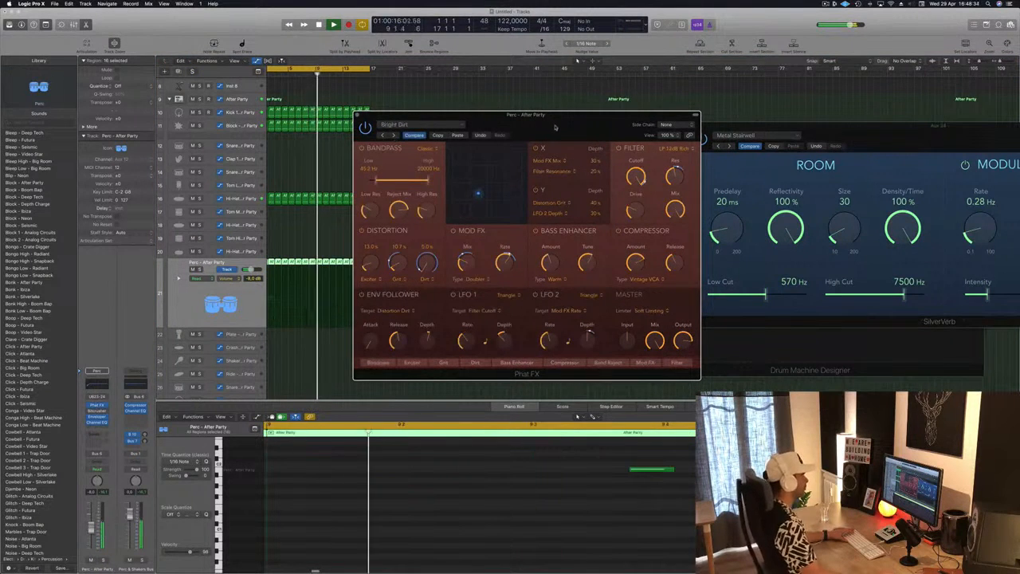
click(394, 135)
drag(564, 124, 631, 107)
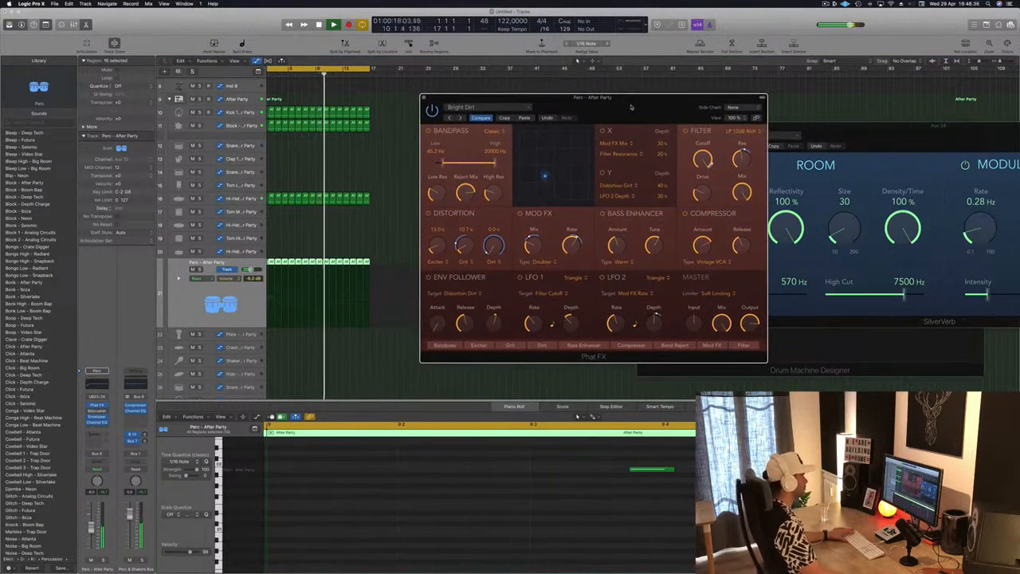
click(461, 119)
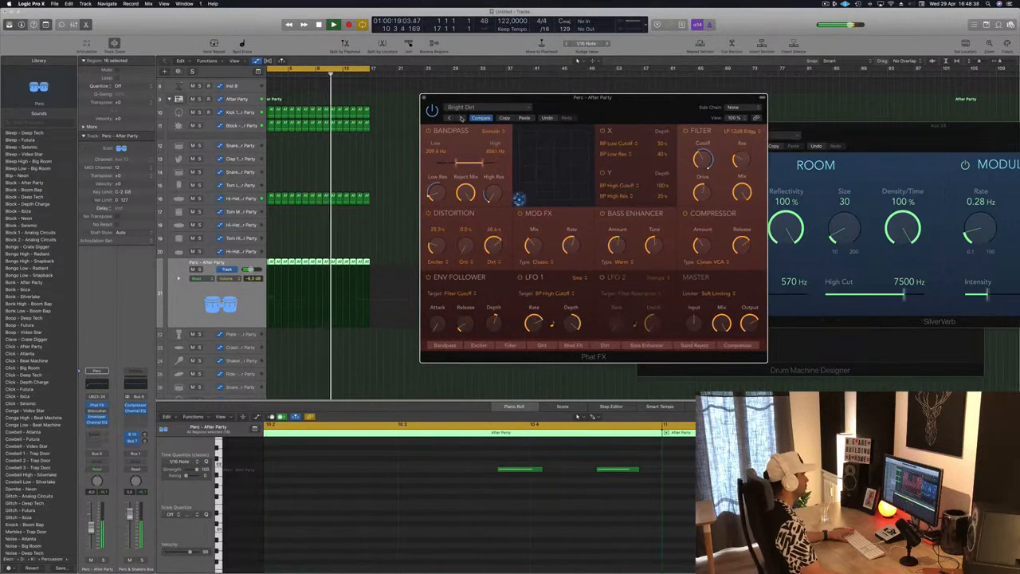
click(461, 118)
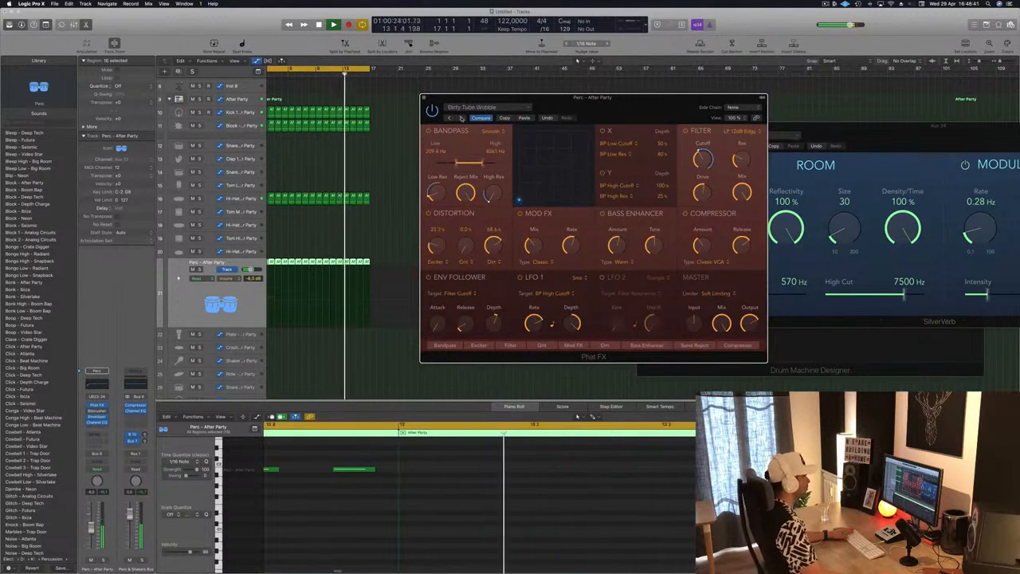
click(462, 118)
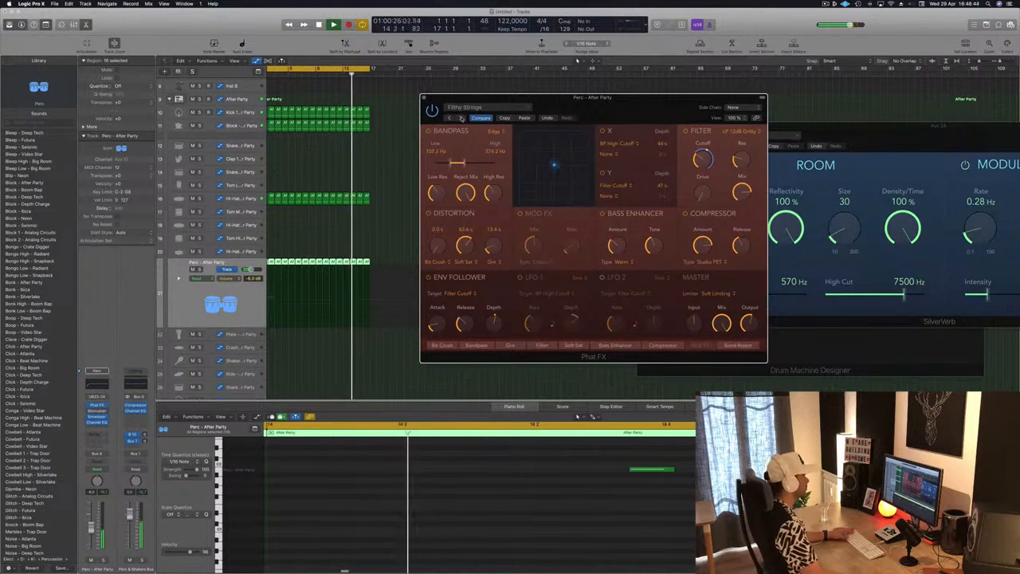
click(461, 118)
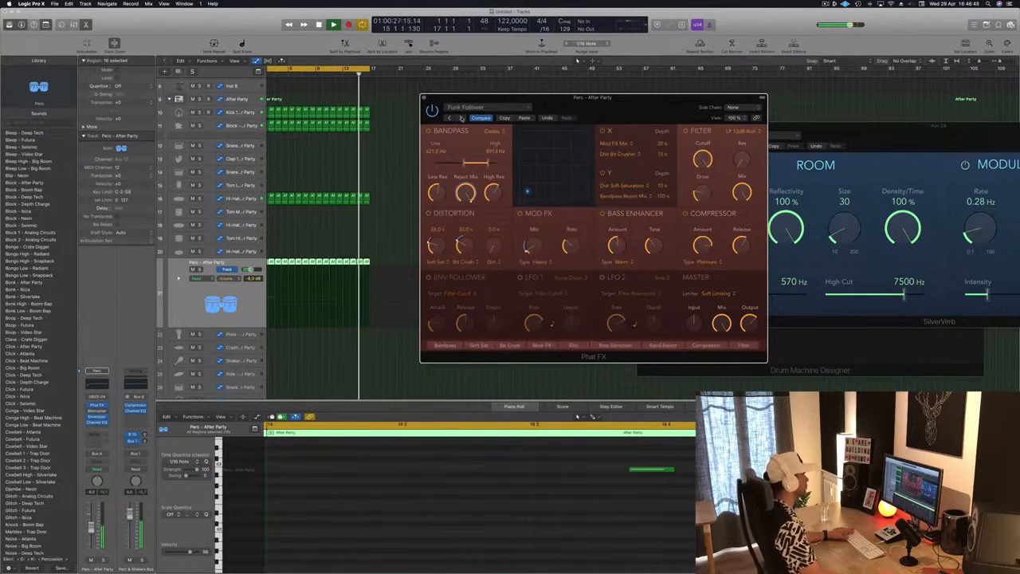
click(461, 118)
click(462, 118)
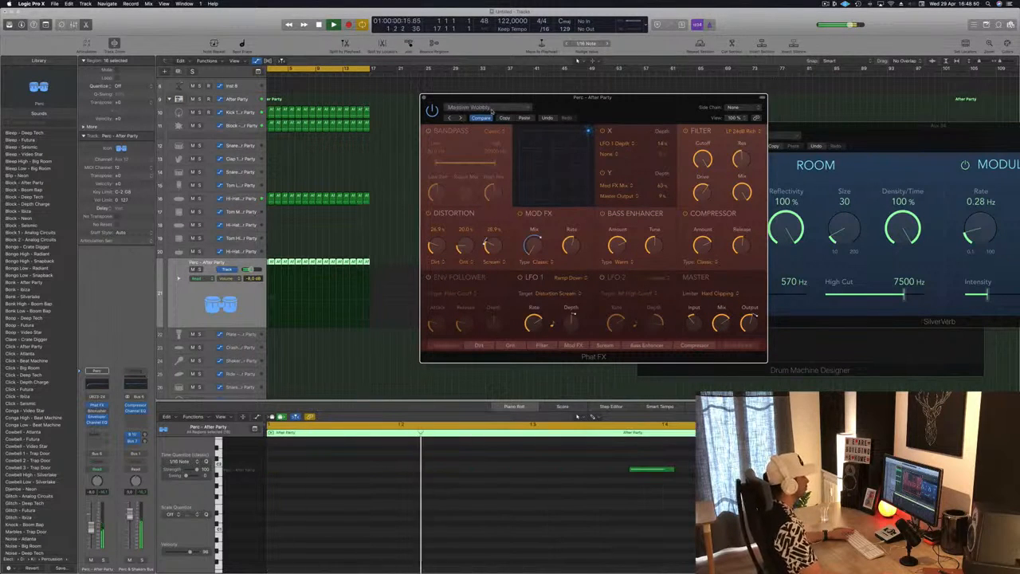
Step: Load a preset from the Drums category into Phat FX on the Perc track
click(489, 109)
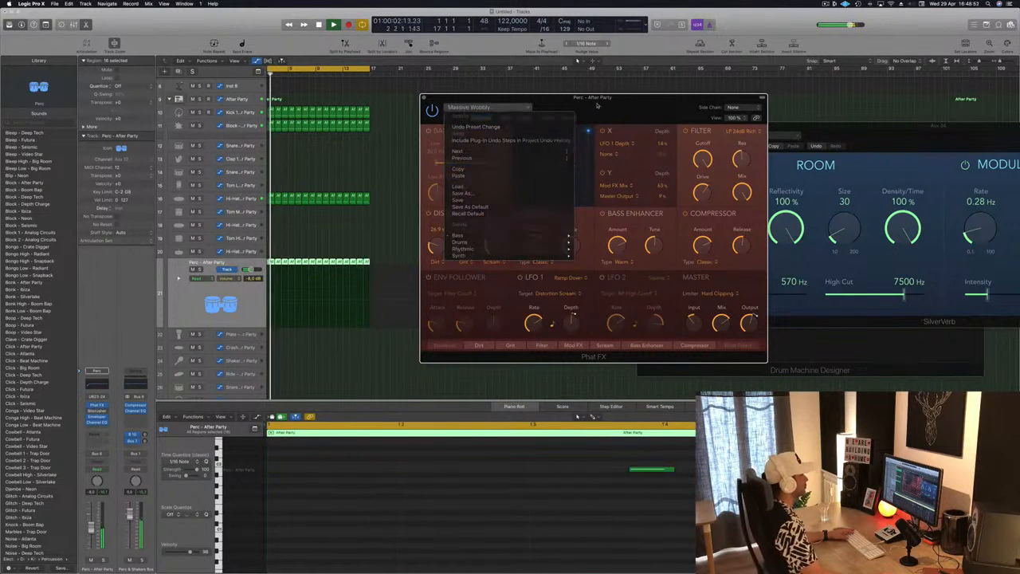
click(482, 107)
mouse_move(507, 250)
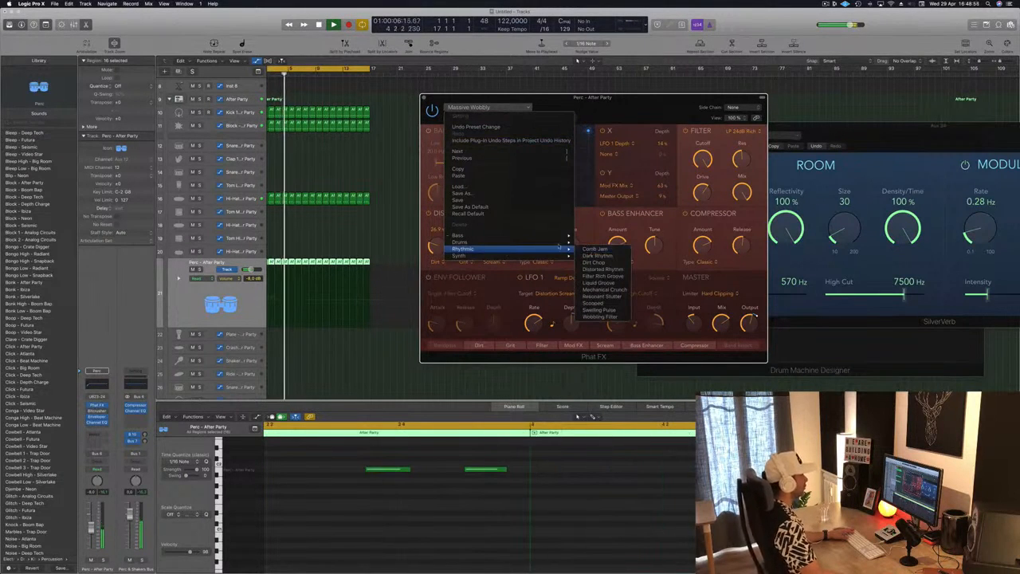
mouse_move(562, 241)
click(599, 250)
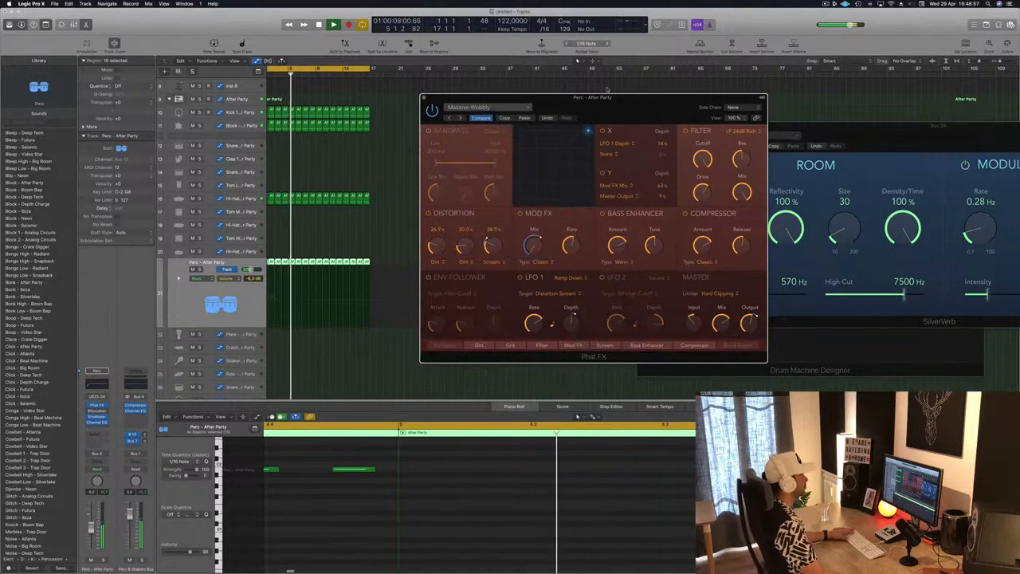
drag(605, 98, 573, 94)
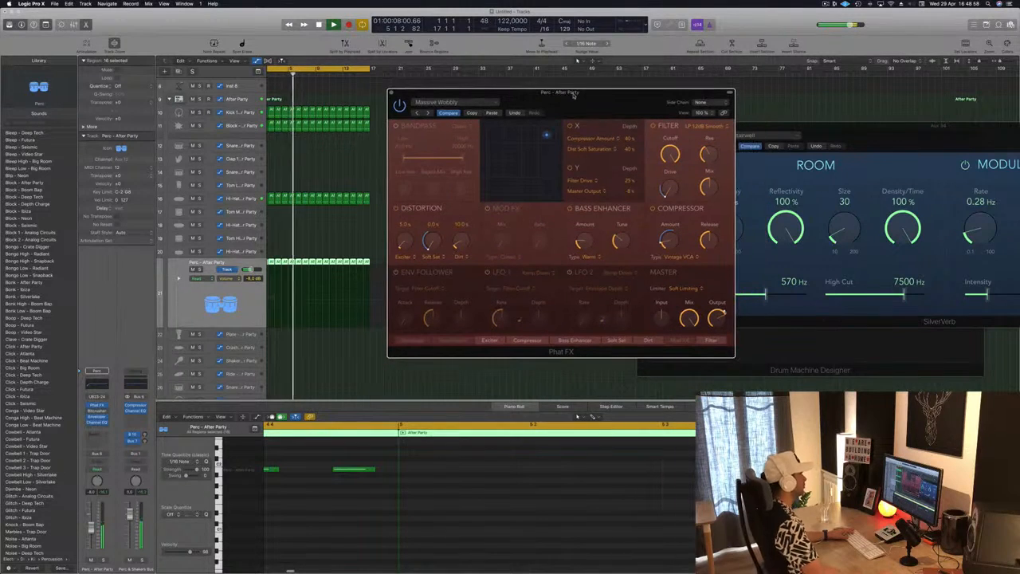
Step: Step through the Phat FX drum presets, past Bit Ringer, Crunched and Heavy Crush, and settle on Resonant Chopper
click(422, 112)
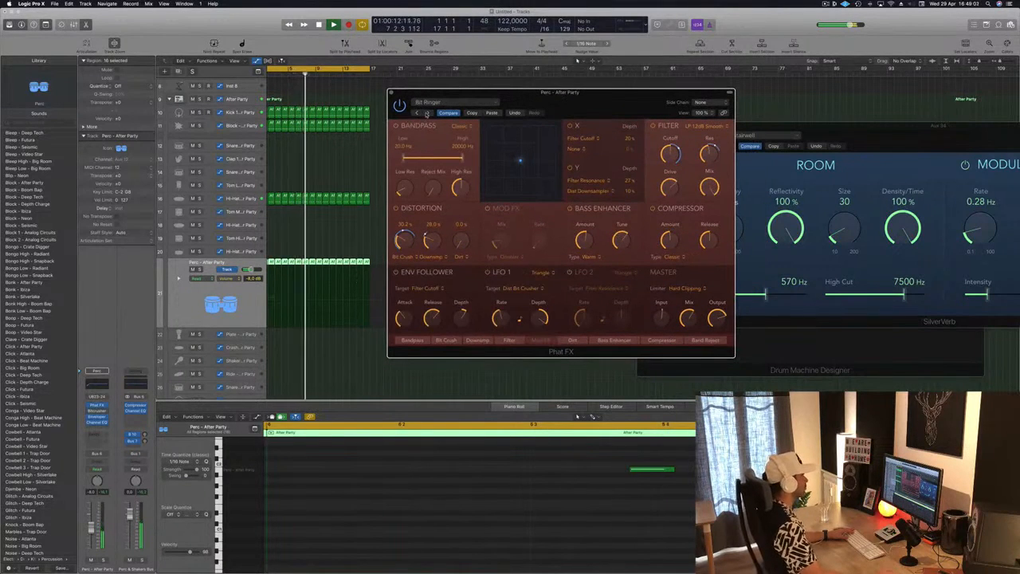
click(426, 113)
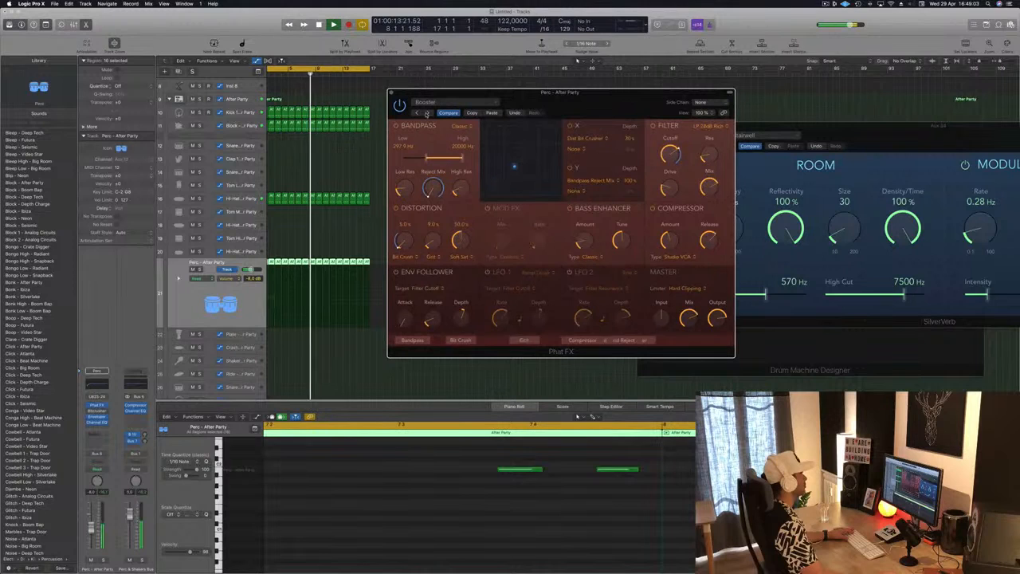
click(426, 112)
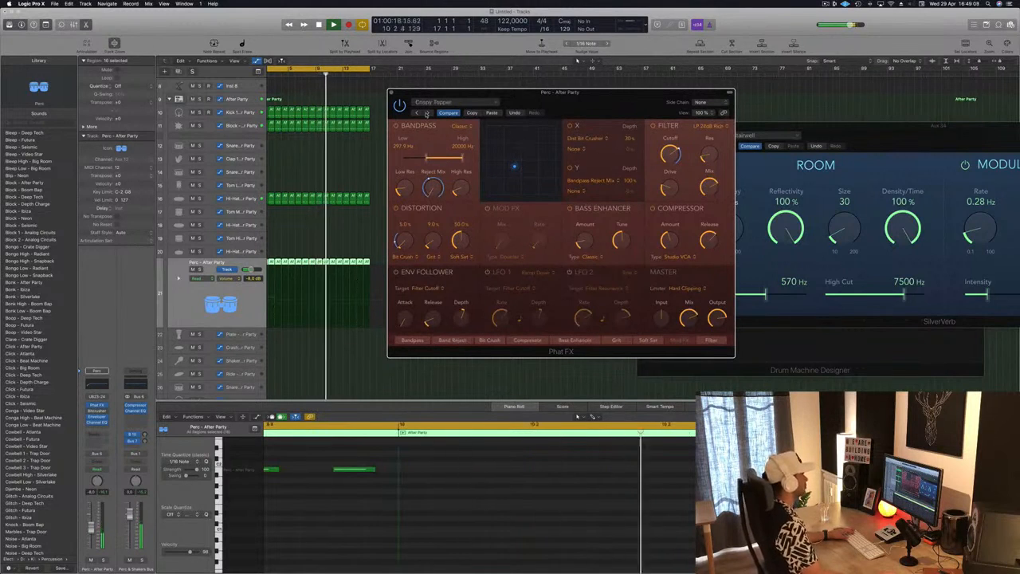
click(426, 113)
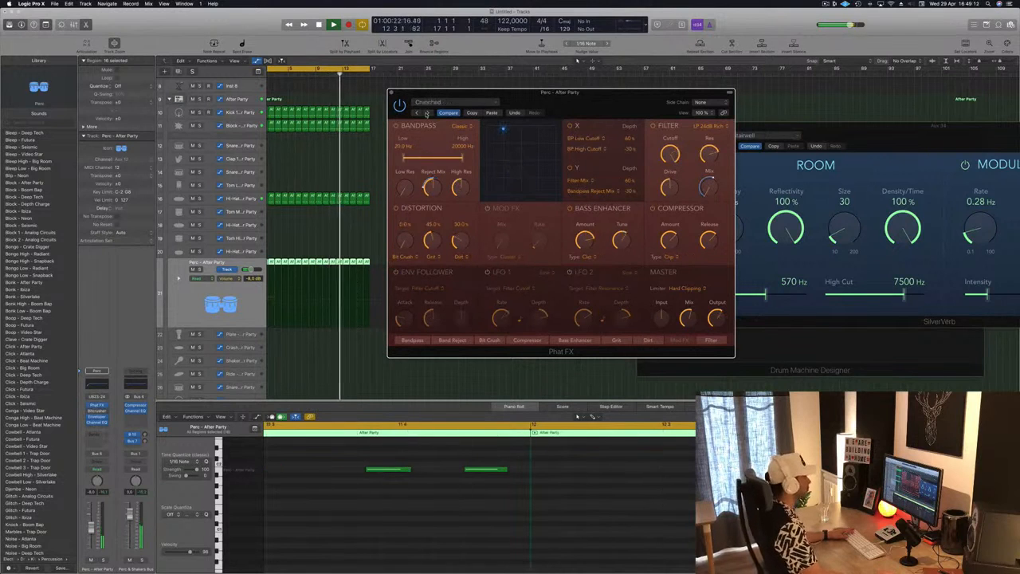
click(426, 112)
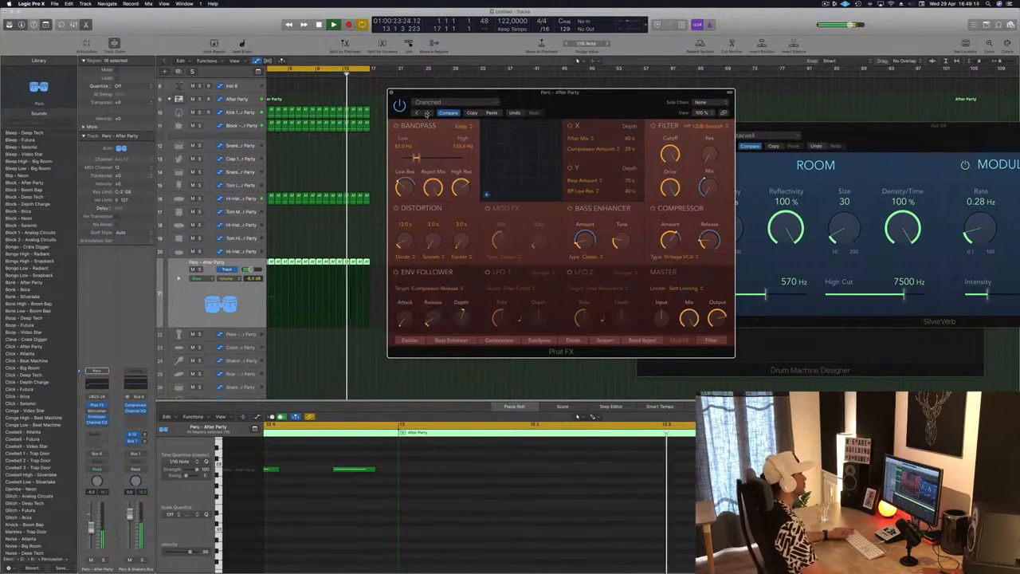
click(426, 112)
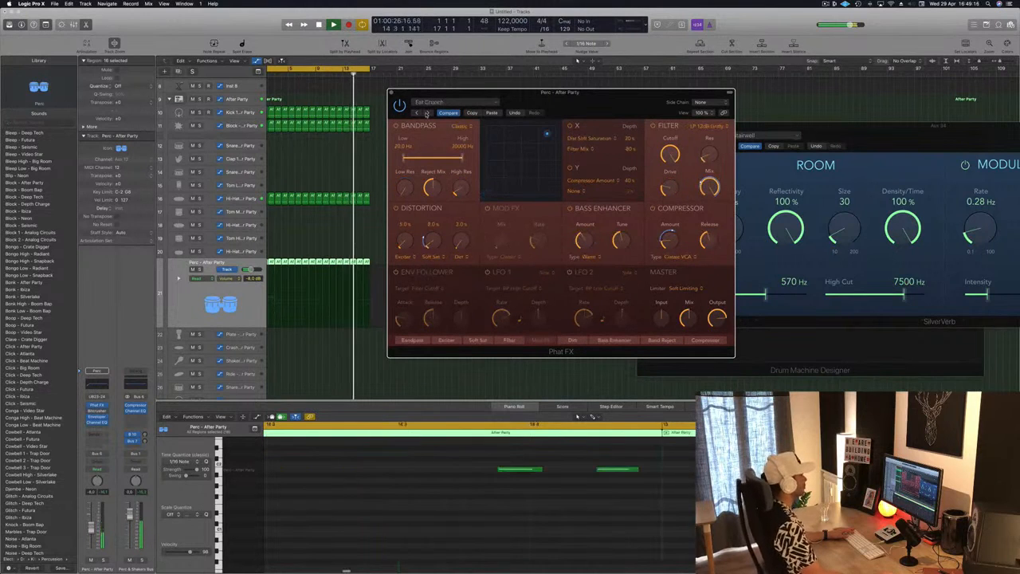
click(427, 112)
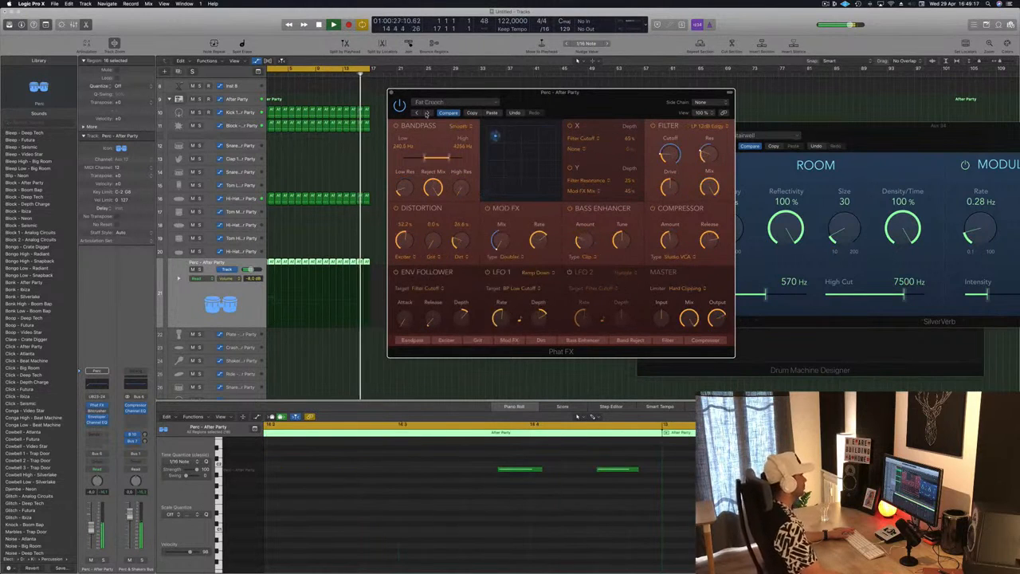
click(426, 113)
click(426, 112)
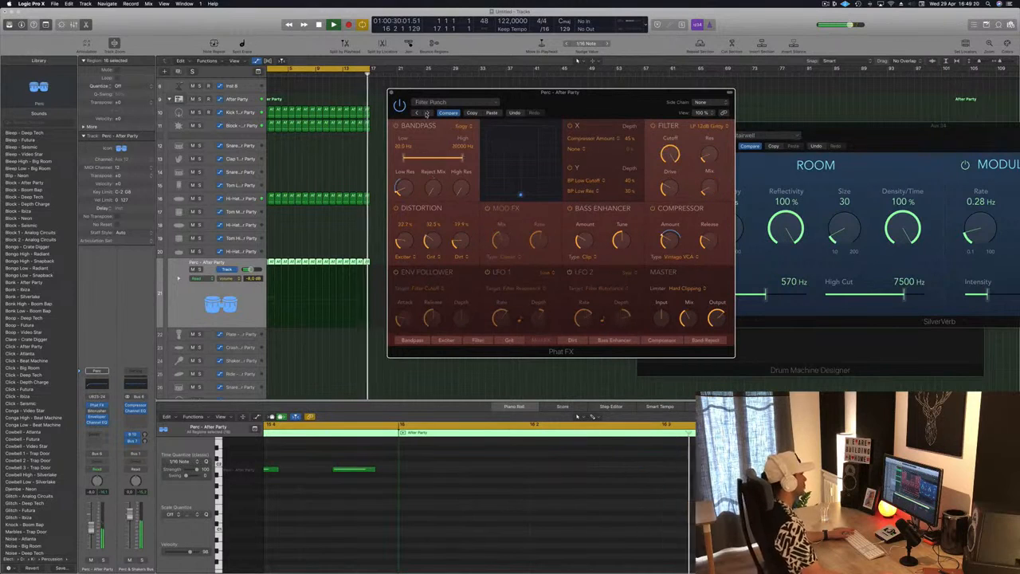
click(426, 112)
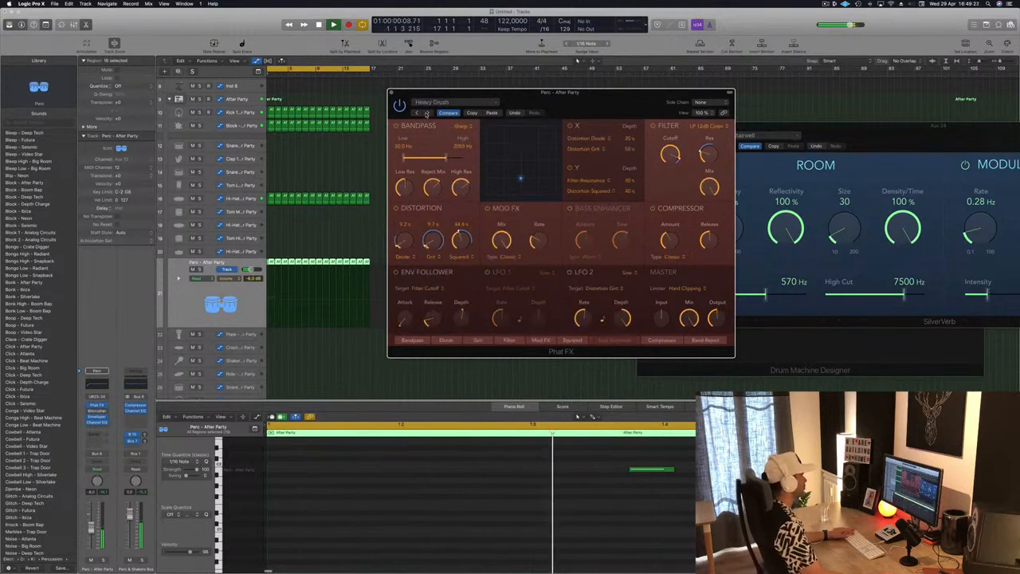
click(426, 112)
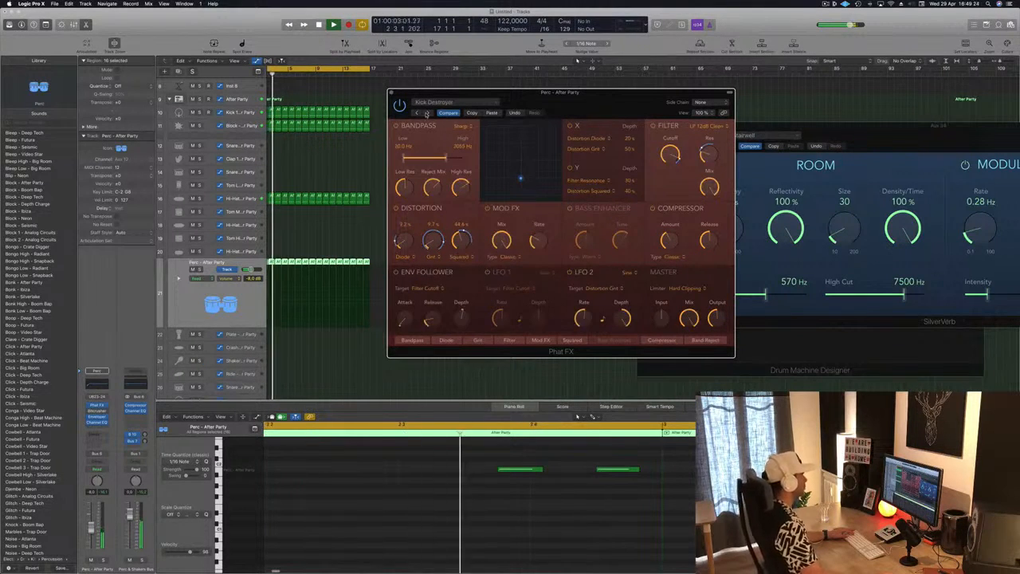
click(426, 112)
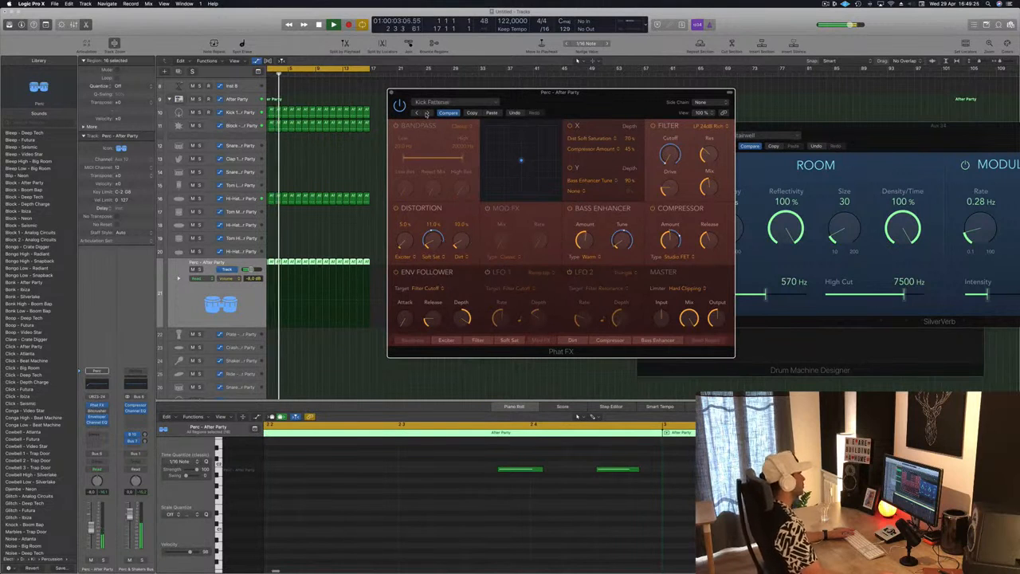
click(426, 112)
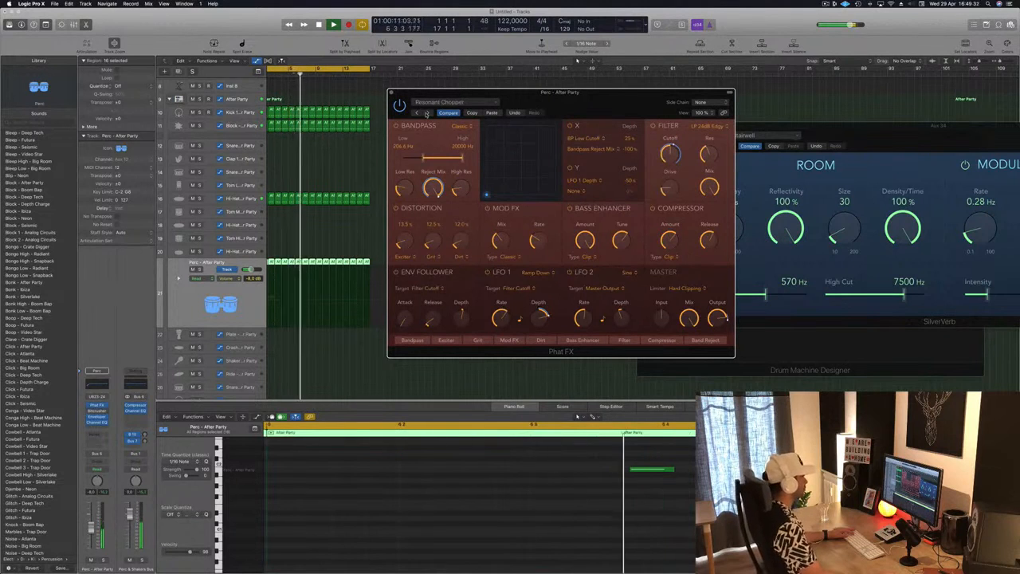
click(427, 112)
drag(603, 104, 619, 80)
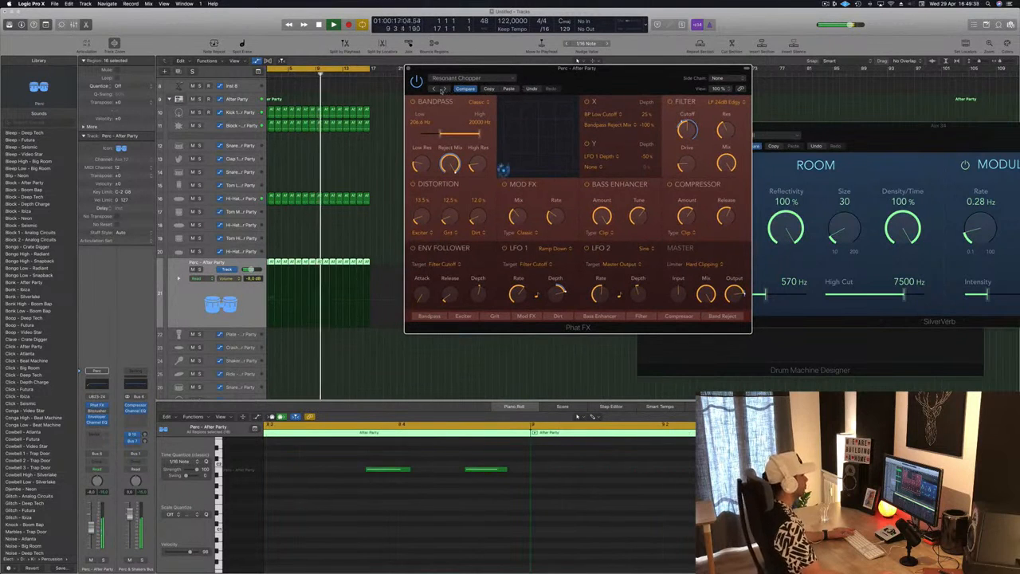
Step: Audition the presets after Resonant Chopper up to Comb Jam, and paste the Resonant Chopper settings back
click(445, 89)
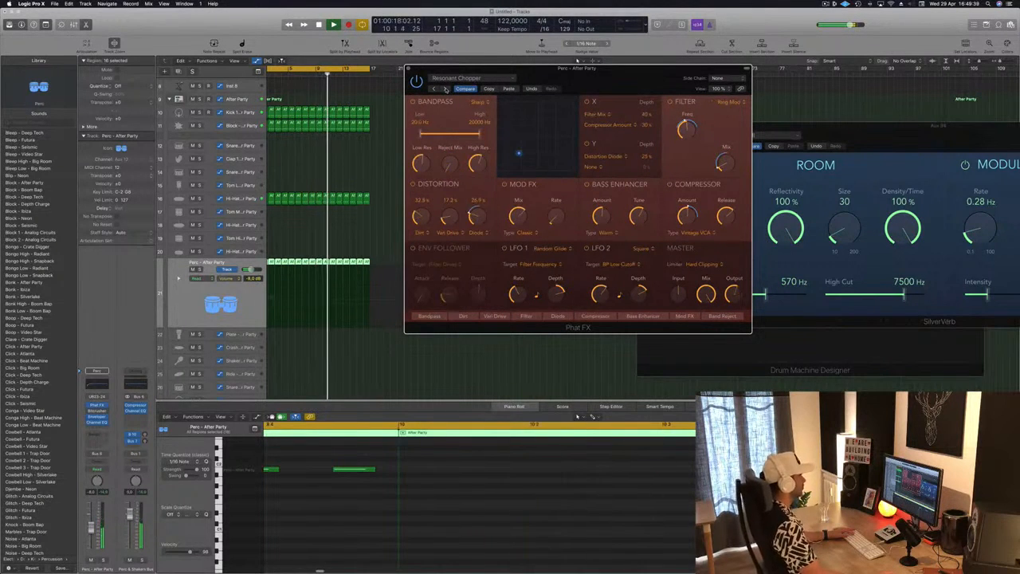
click(445, 89)
click(445, 88)
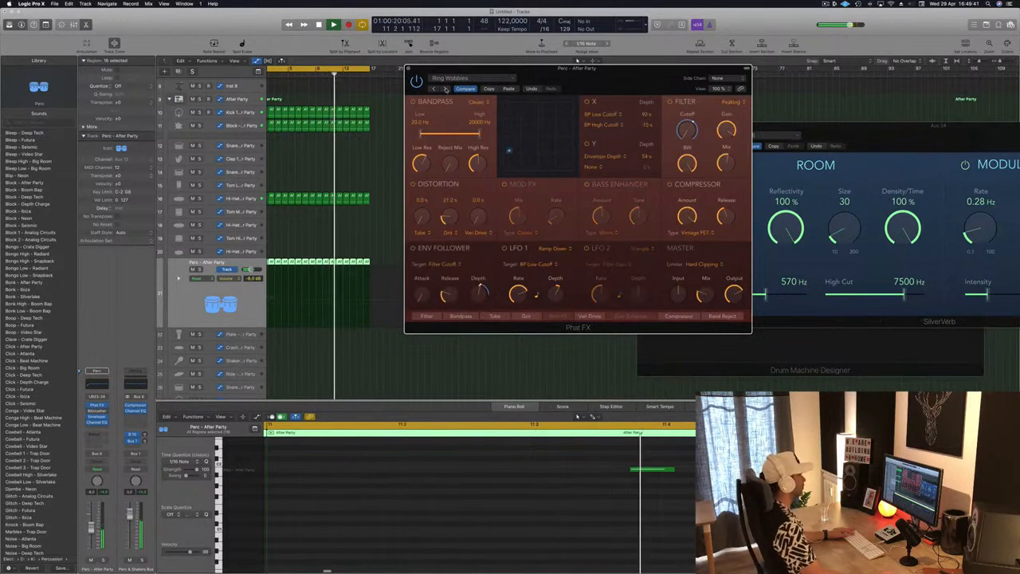
click(444, 89)
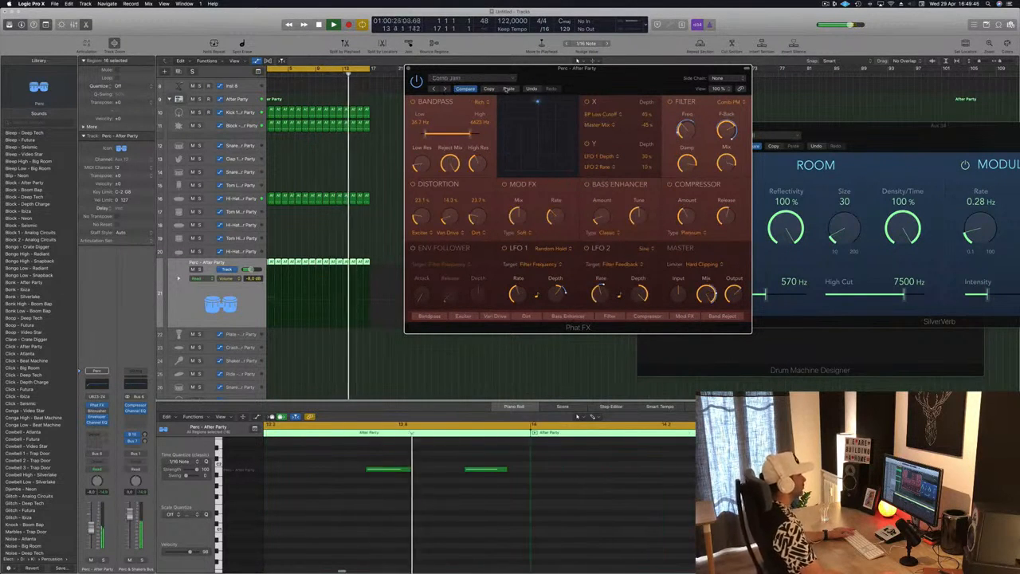
click(508, 89)
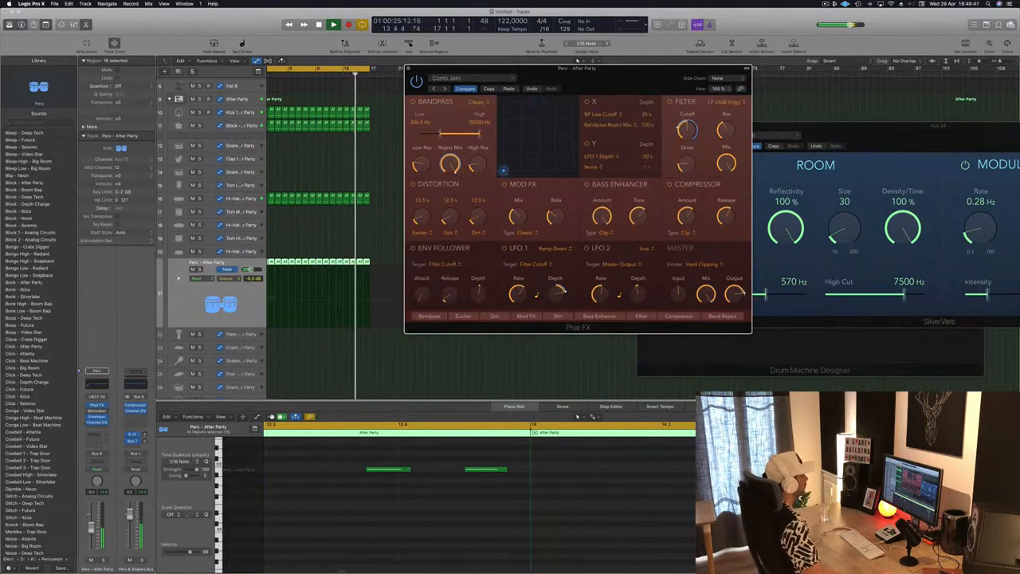
Step: Lower the Perc channel volume to about -14.2 dB and close the Phat FX window
mouse_move(605, 72)
mouse_down()
mouse_move(585, 77)
mouse_move(621, 78)
mouse_up()
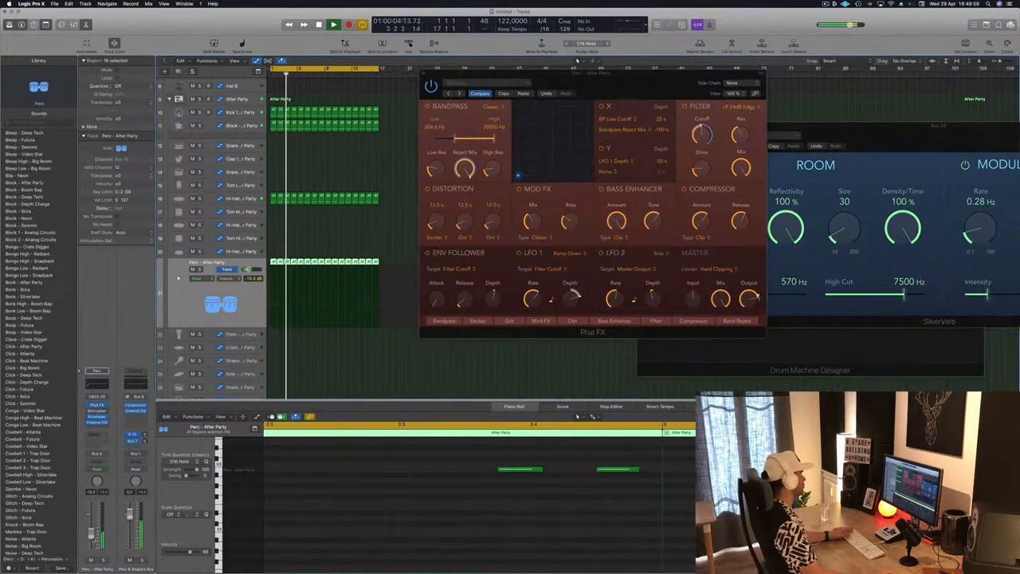
drag(669, 72, 588, 109)
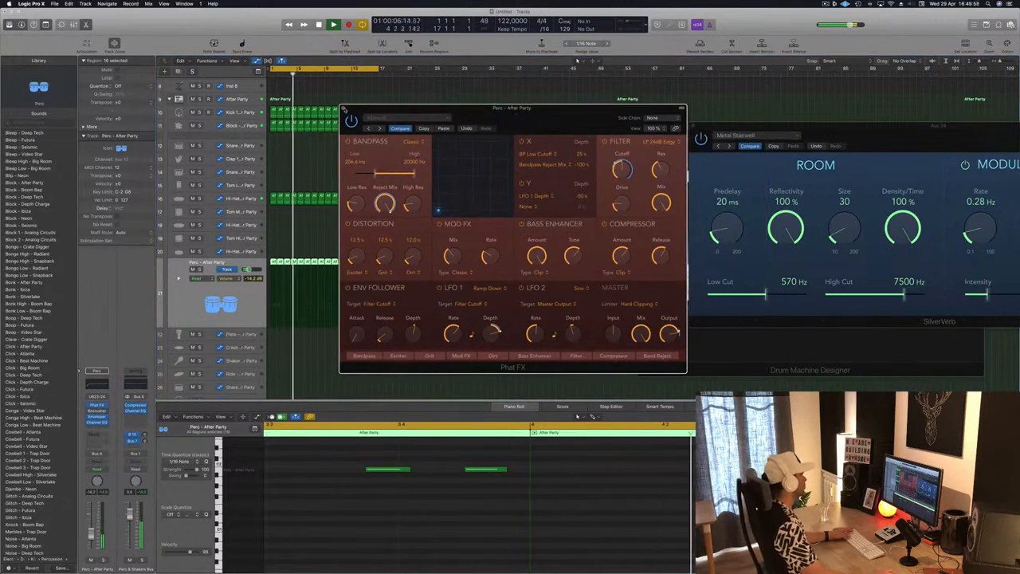
click(343, 109)
Step: Copy the first Hi-Hat 1 region to the Hi-Hat 2 track and delete the copy's first three notes
scroll(403, 196, down, 1)
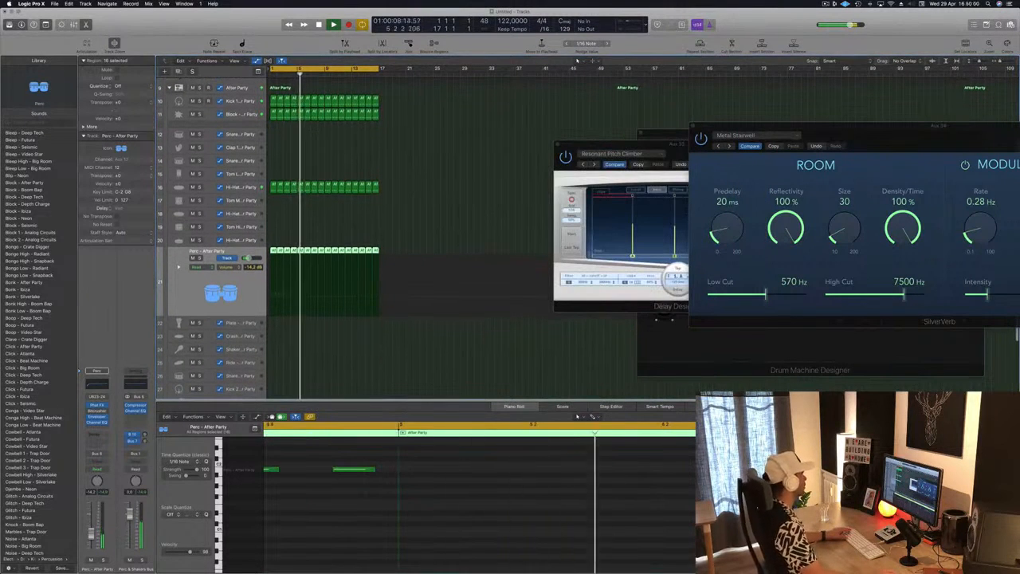
click(407, 197)
click(273, 186)
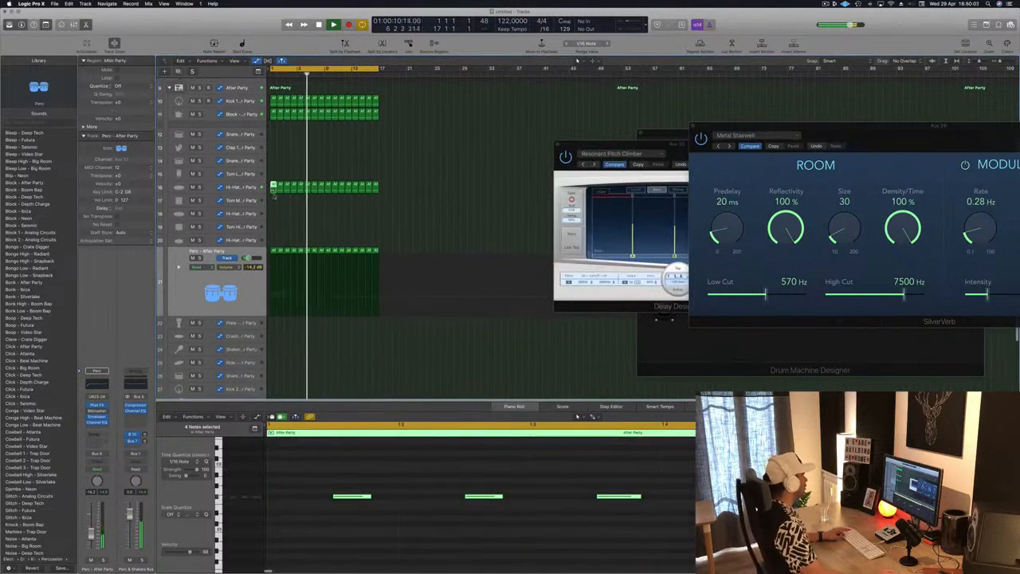
drag(273, 189, 273, 214)
drag(308, 467, 689, 550)
key(Delete)
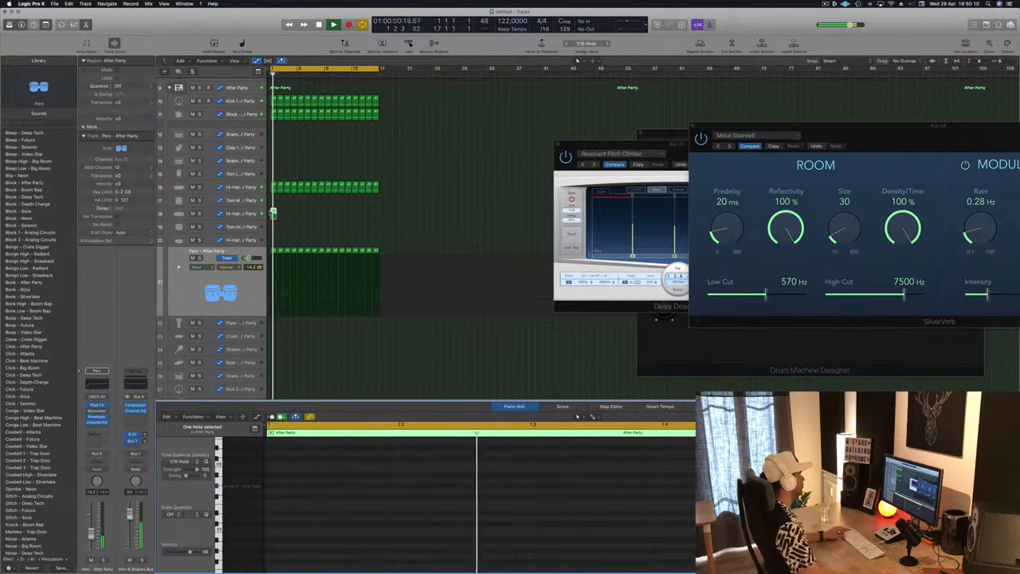
Step: Duplicate the Hi-Hat 2 region until the copies reach bar 17 and select the Hi-Hat 2 track
drag(274, 212, 329, 214)
click(230, 215)
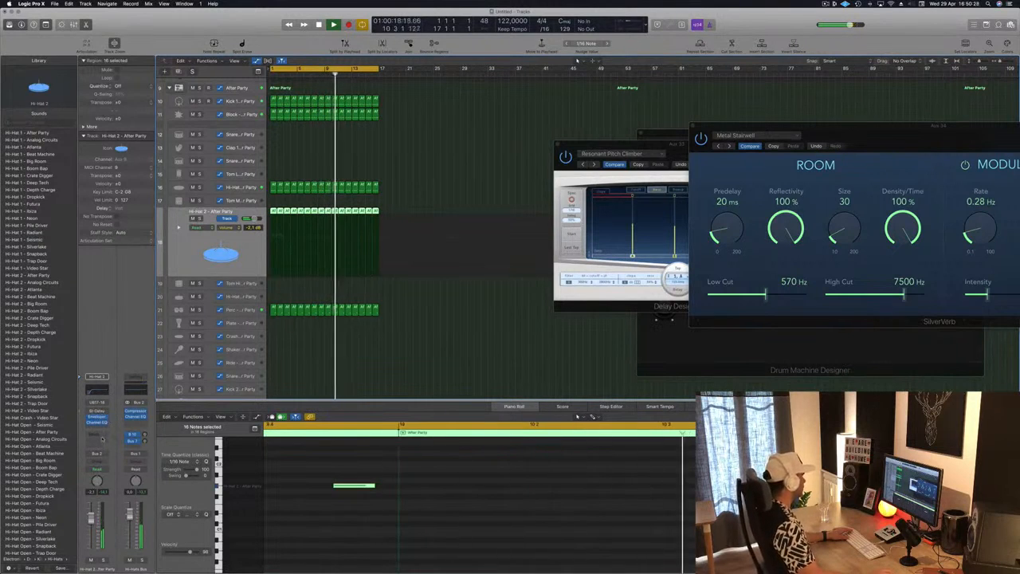
Step: Add a Bus 12 send to the Hi-Hat 2 channel and insert a stereo Delay Designer on its aux channel
click(96, 435)
mouse_move(94, 447)
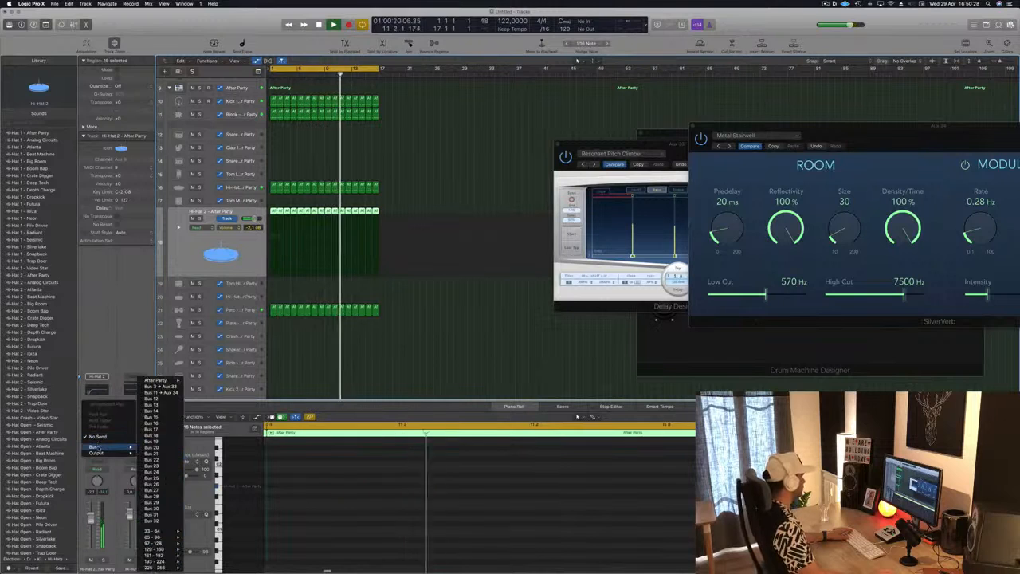
click(163, 399)
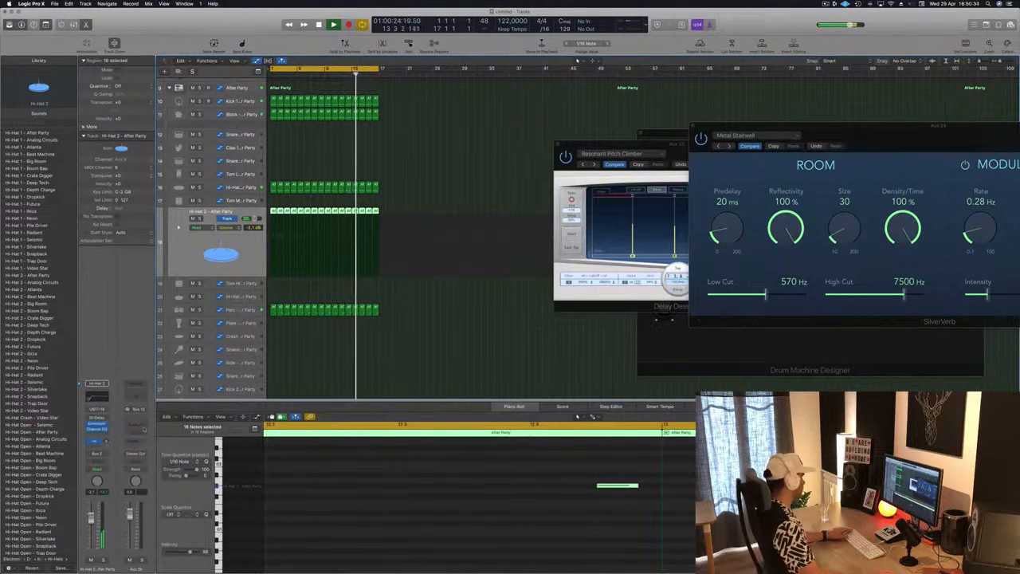
click(137, 420)
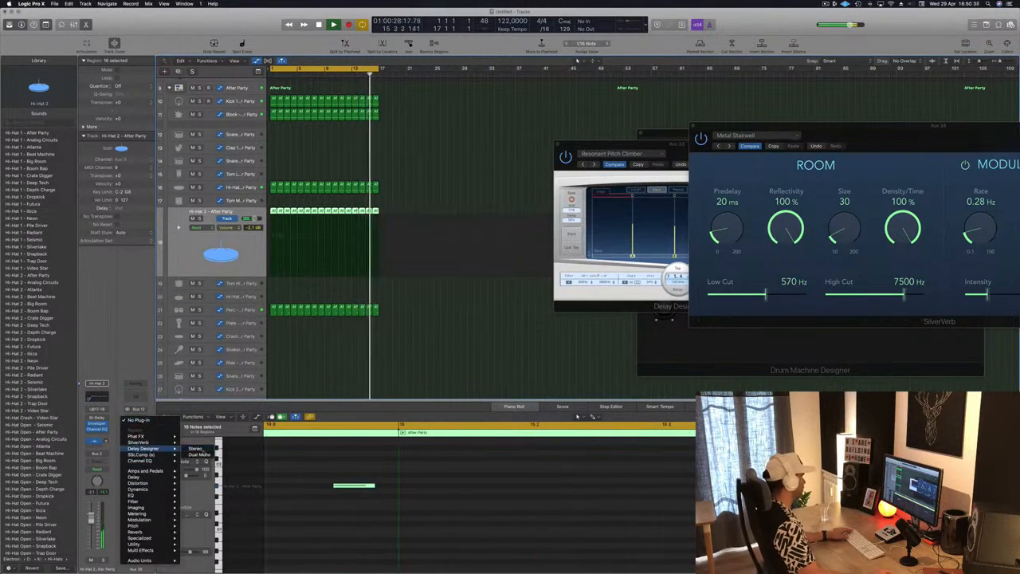
click(194, 448)
drag(134, 21, 396, 80)
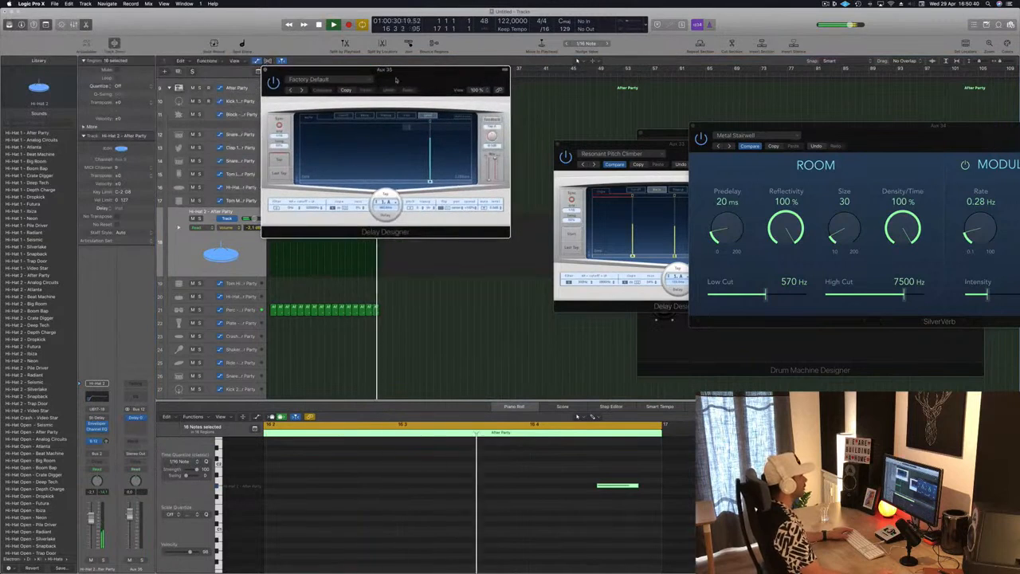
Step: Load the 1/16 Sweeping Pan preset from 03 Simple Filtered into Delay Designer and close its window
click(326, 79)
mouse_move(334, 221)
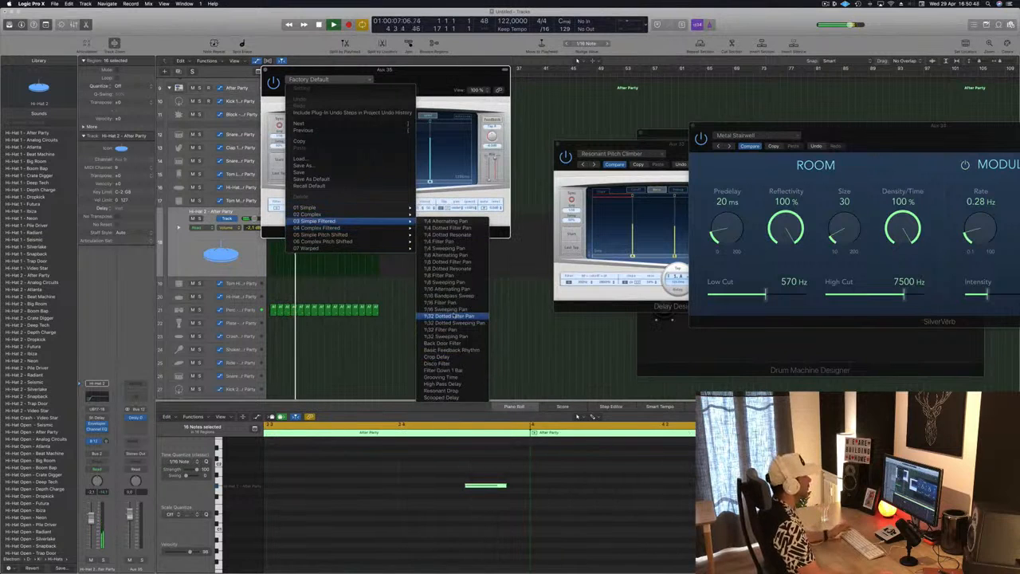
click(454, 310)
drag(390, 93, 547, 98)
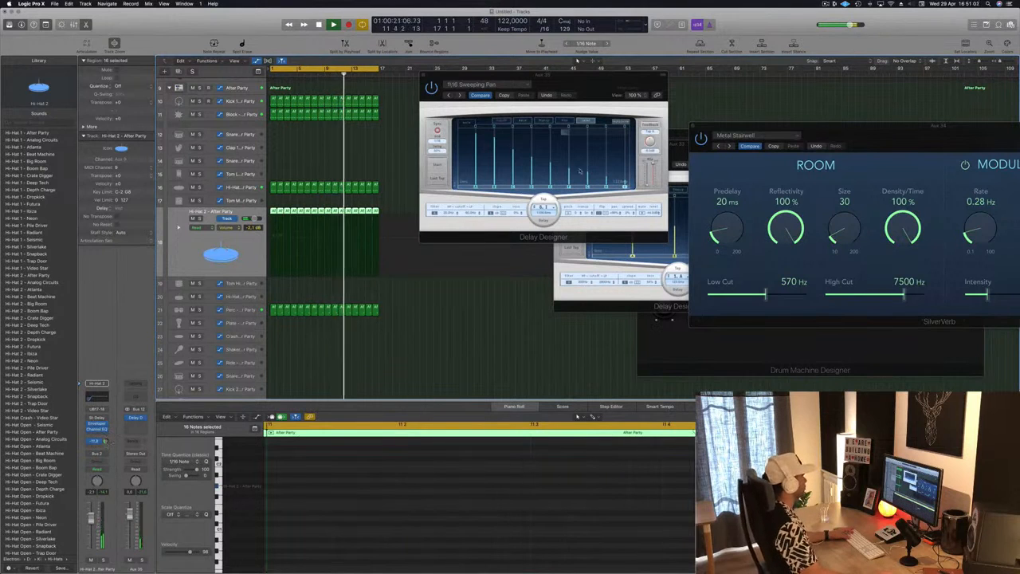
drag(593, 80, 633, 175)
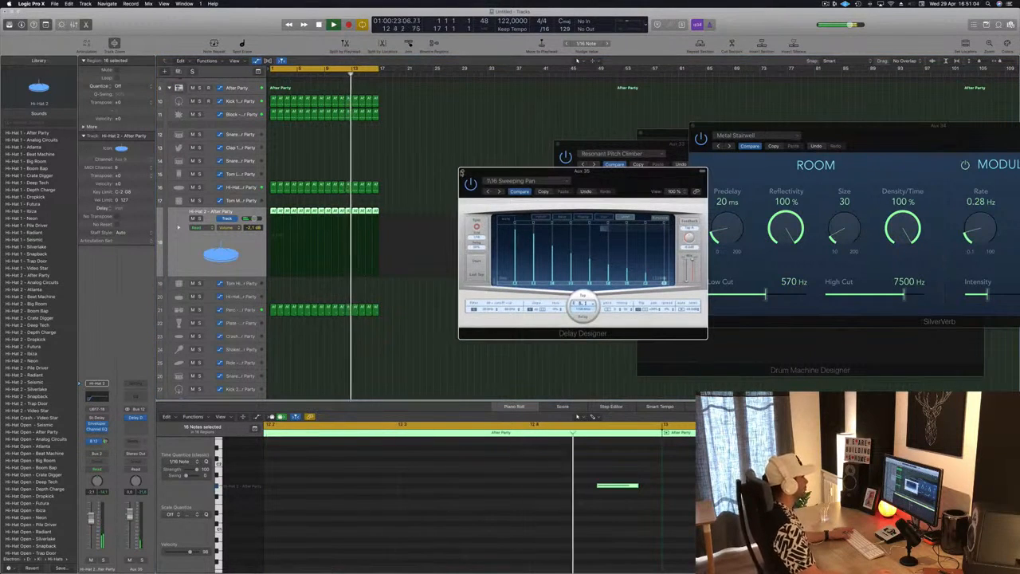
click(461, 169)
Step: Select the Inst 1 track and open its Alchemy instrument together with the Smart Controls
scroll(468, 179, up, 5)
scroll(470, 176, up, 3)
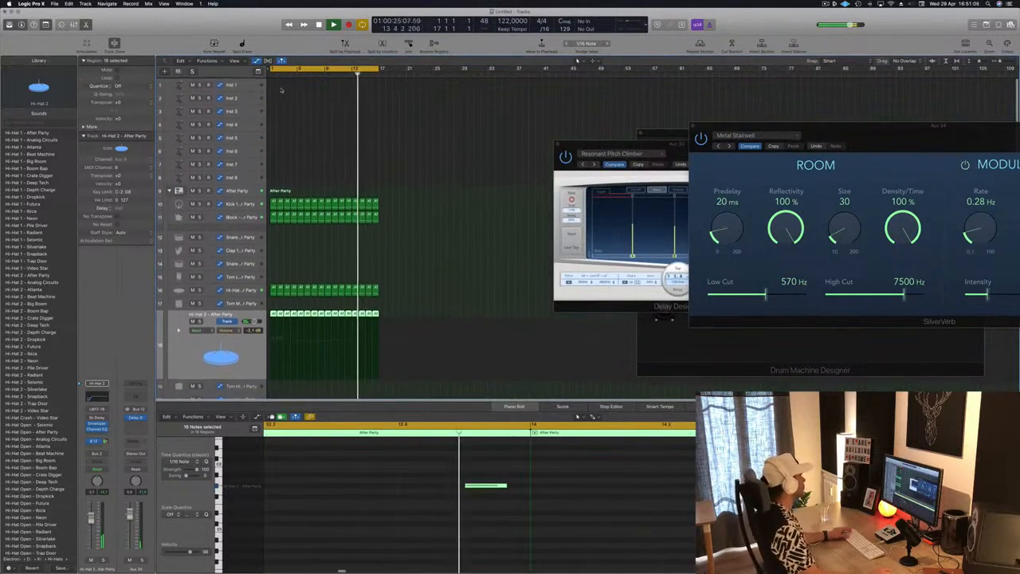
click(253, 89)
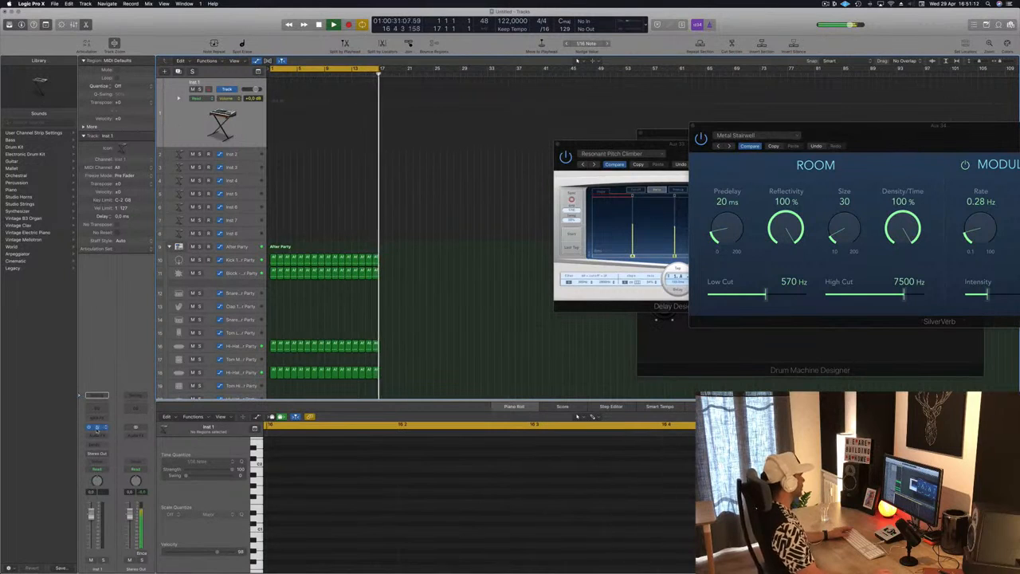
click(97, 428)
drag(52, 19, 414, 12)
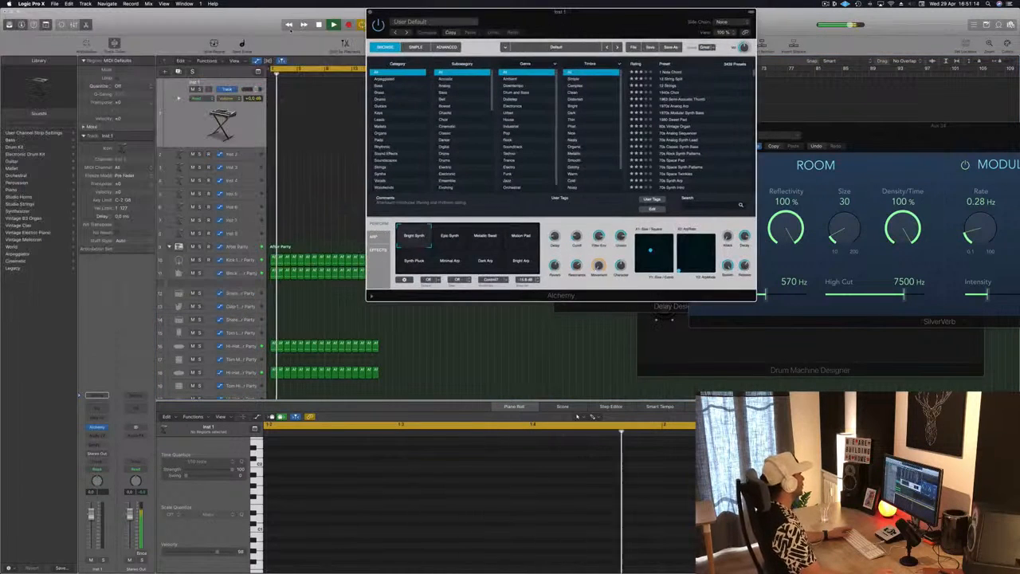
key(b)
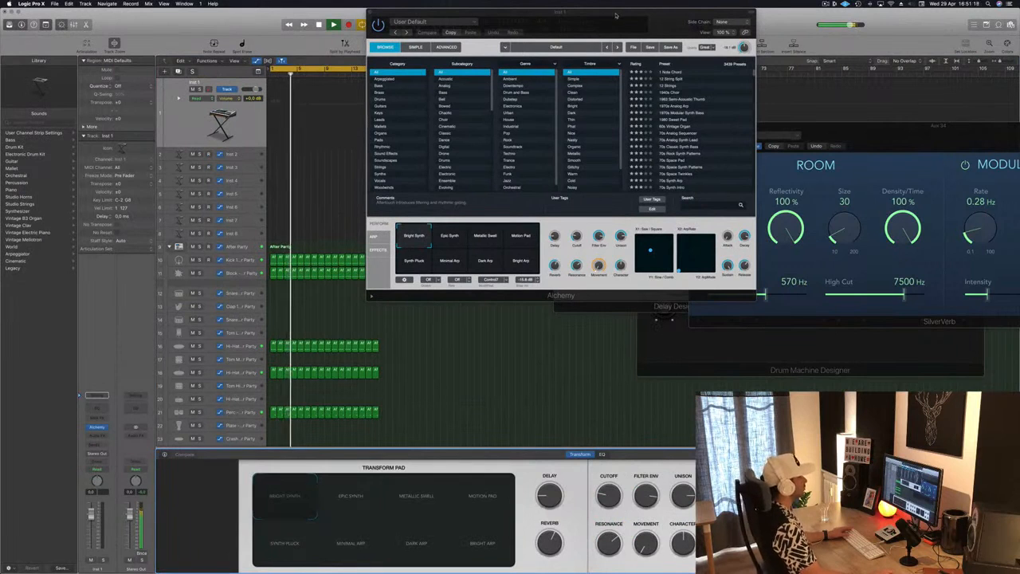
drag(605, 10, 795, 24)
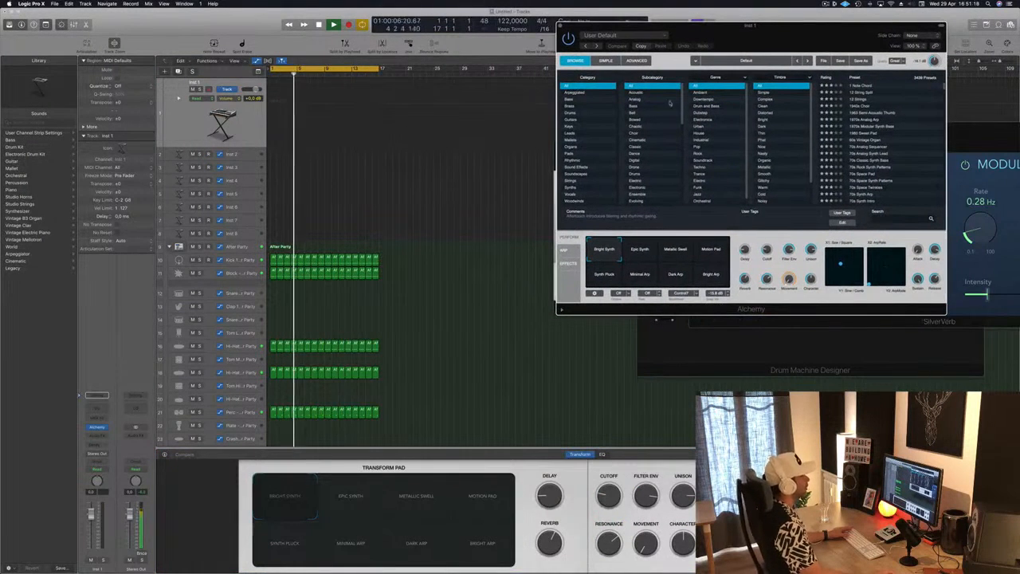
Step: Load the 80s Pop Synth Brass preset from Alchemy's Brass category and show the Musical Typing keyboard
click(571, 106)
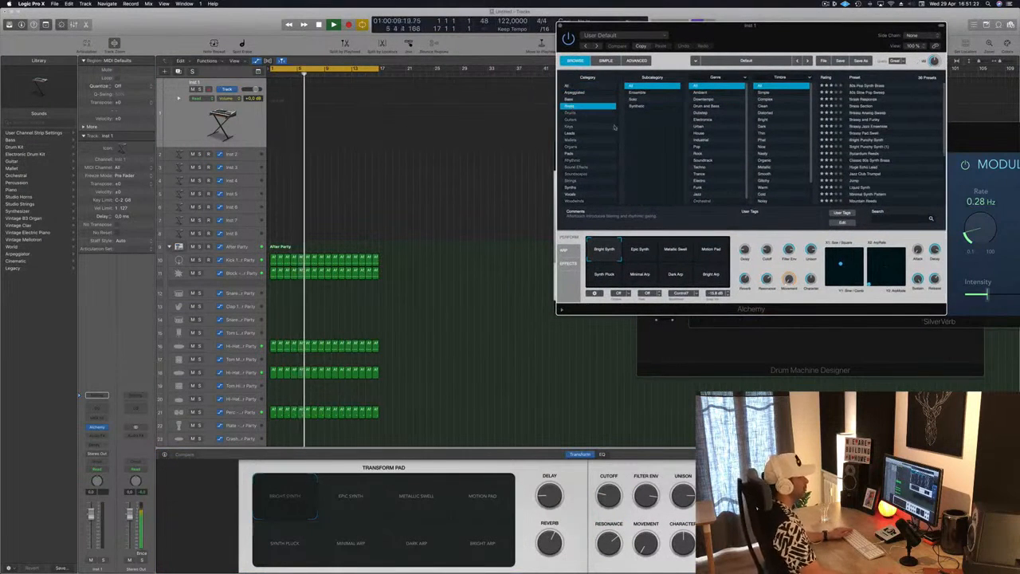
click(877, 86)
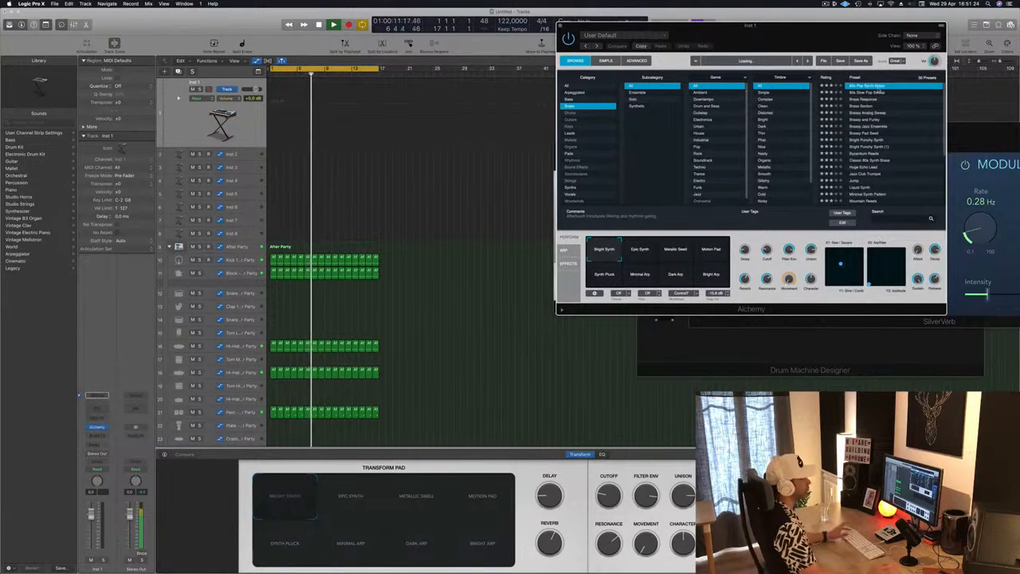
drag(823, 46, 590, 174)
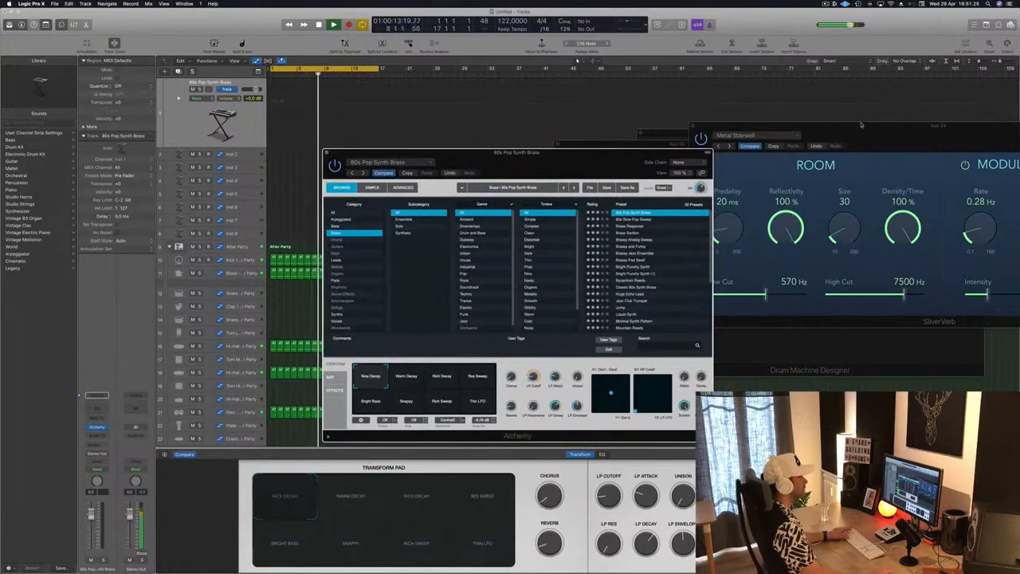
drag(864, 126, 829, 132)
key(super+k)
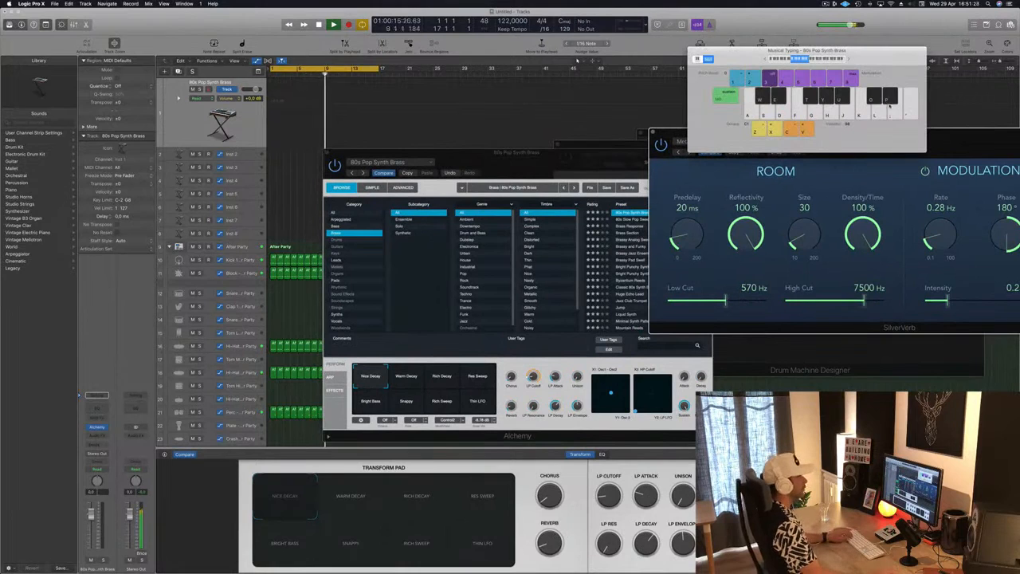
drag(874, 58, 892, 52)
click(564, 164)
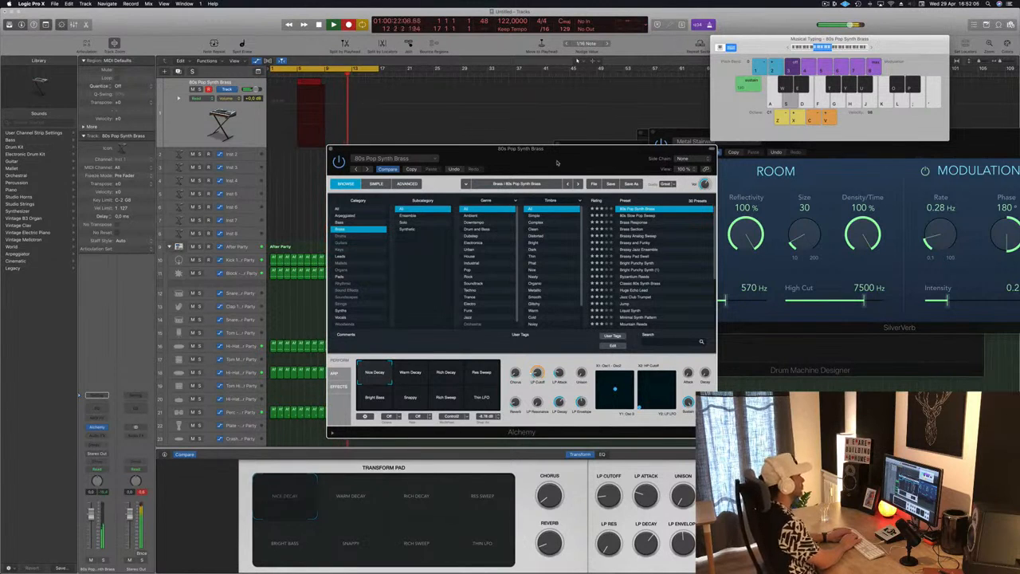
Step: Record a brass melody on the 80s Pop Synth Brass track with Musical Typing, and play back the take
key(h)
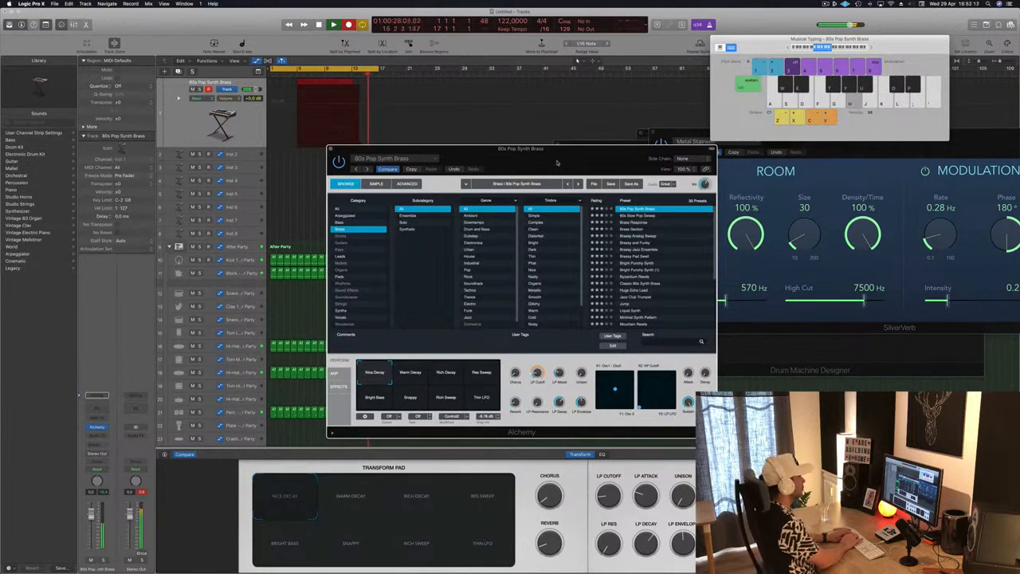
key(g)
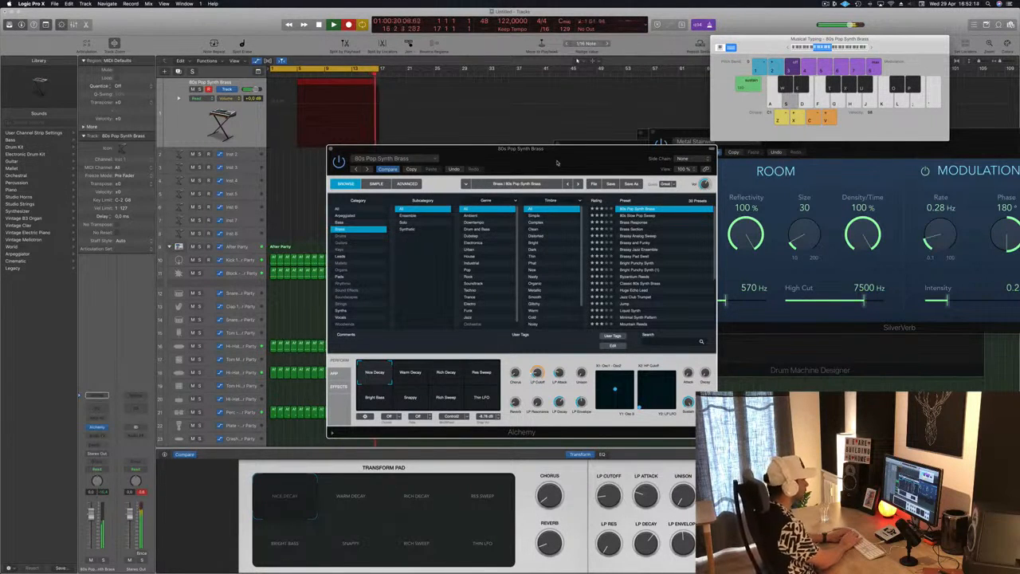
key(space)
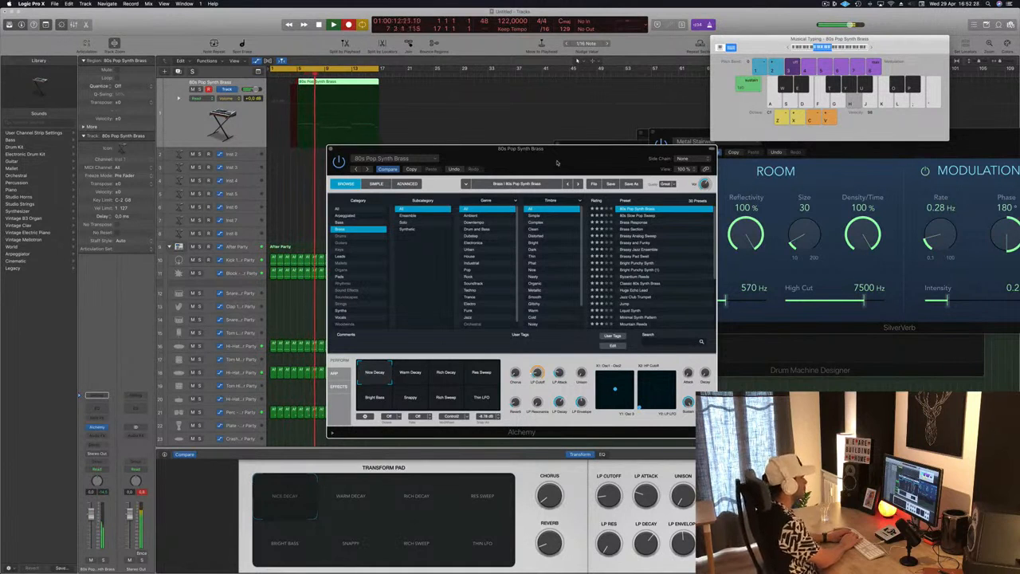
key(g)
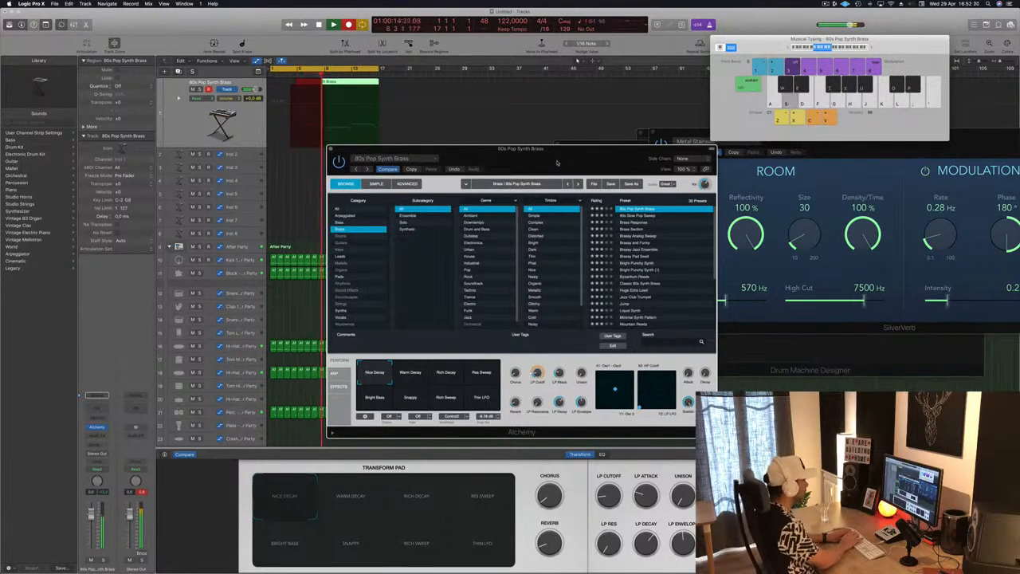
key(space)
key(space)
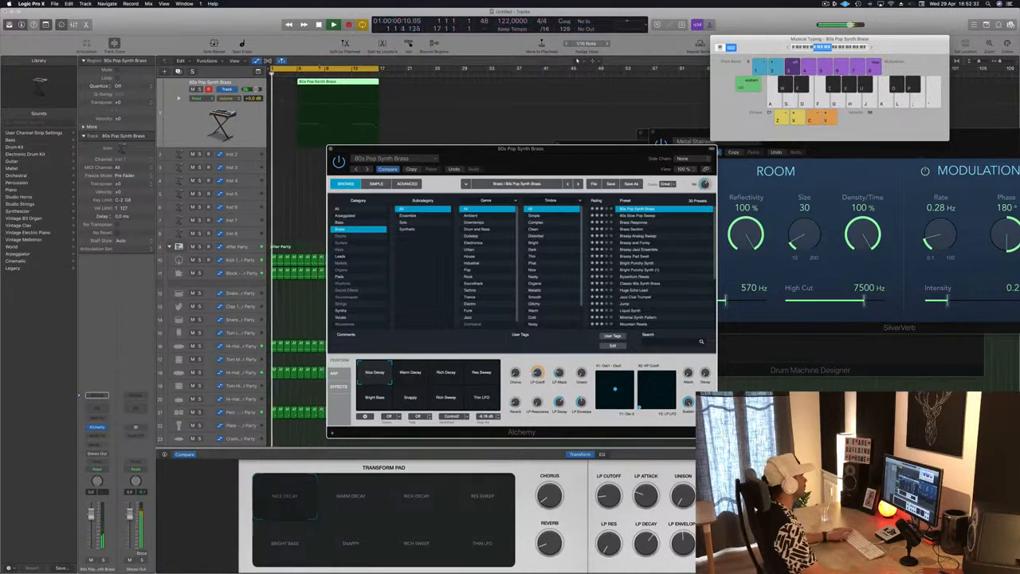
Step: Trim the recorded brass region to bars 13 to 17 and move it to bar 1
click(353, 83)
click(350, 83)
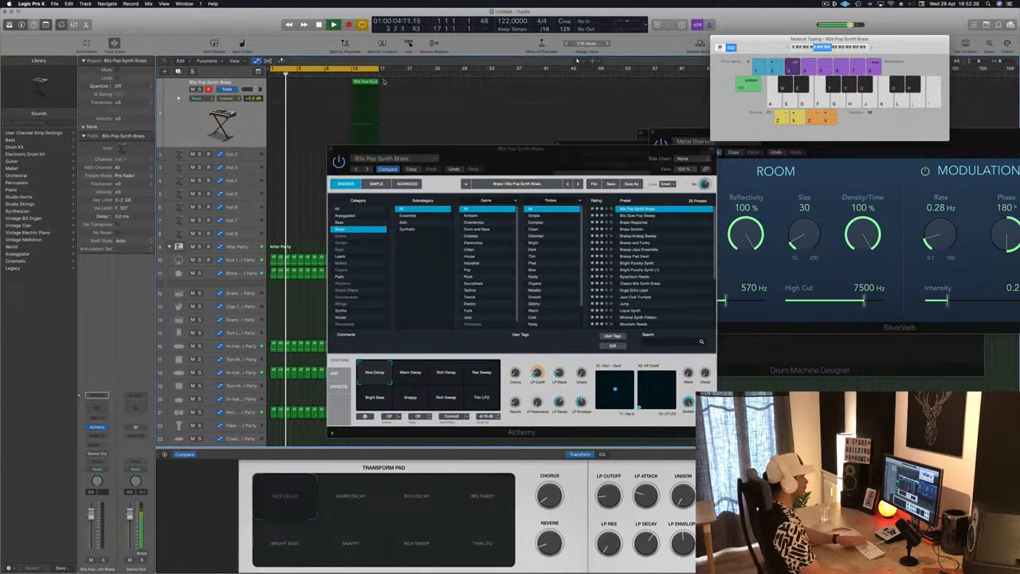
drag(371, 83, 279, 93)
key(space)
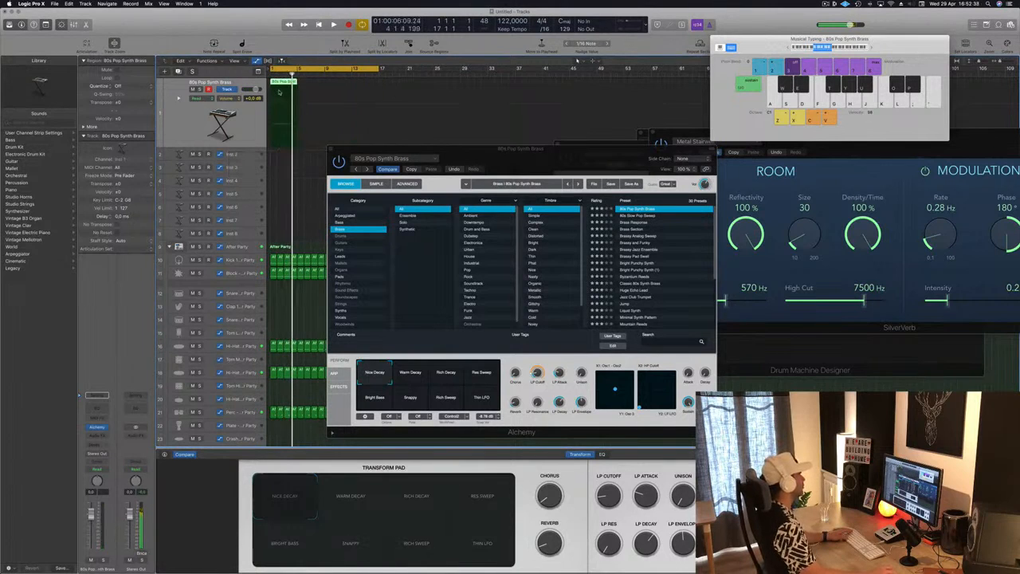
Step: Extend the brass region to bar 9 and, in the Piano Roll, lengthen its last note to the region's end
drag(324, 85, 315, 102)
double_click(307, 84)
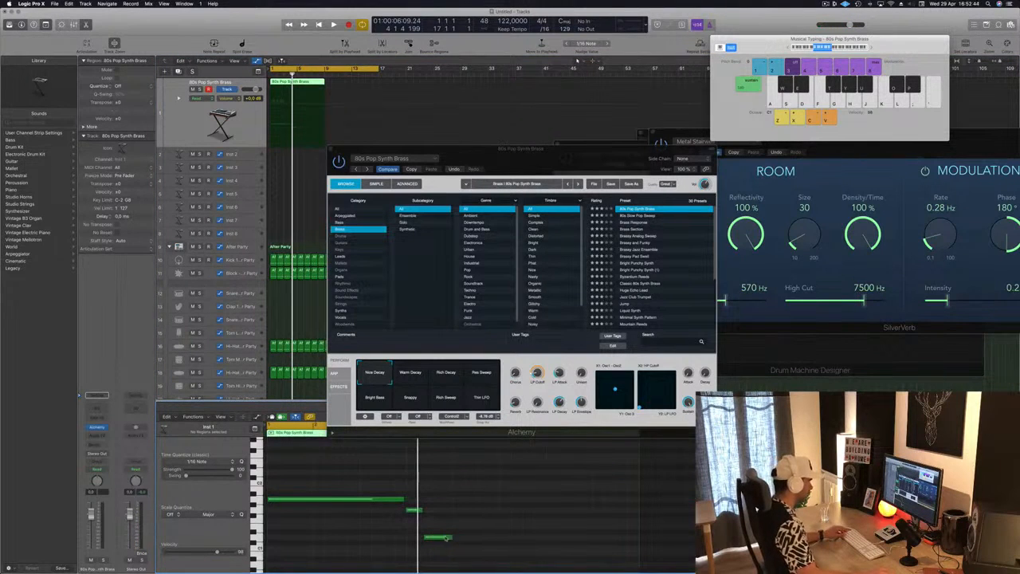
drag(450, 537, 630, 539)
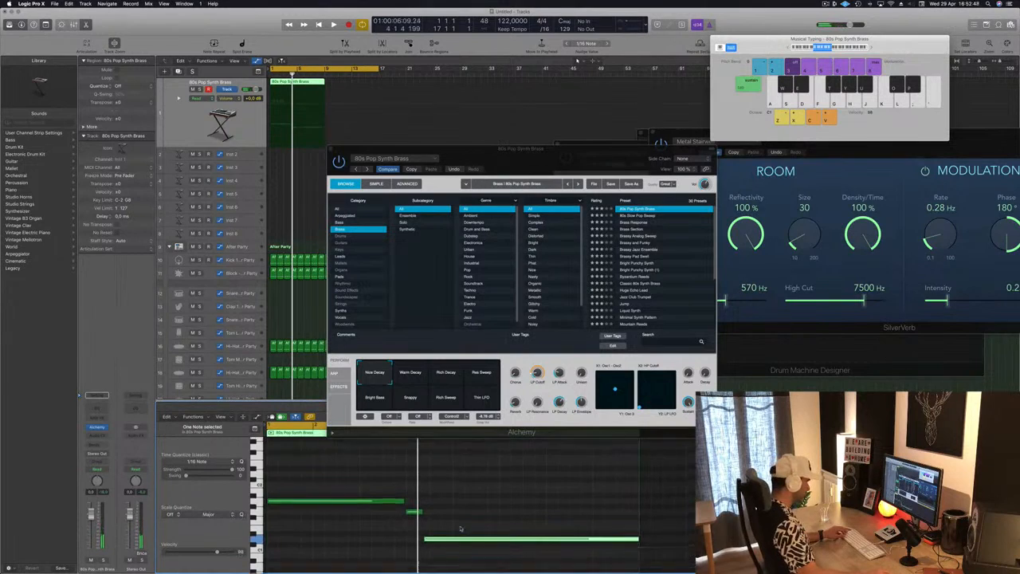
scroll(425, 505, up, 2)
scroll(425, 505, down, 4)
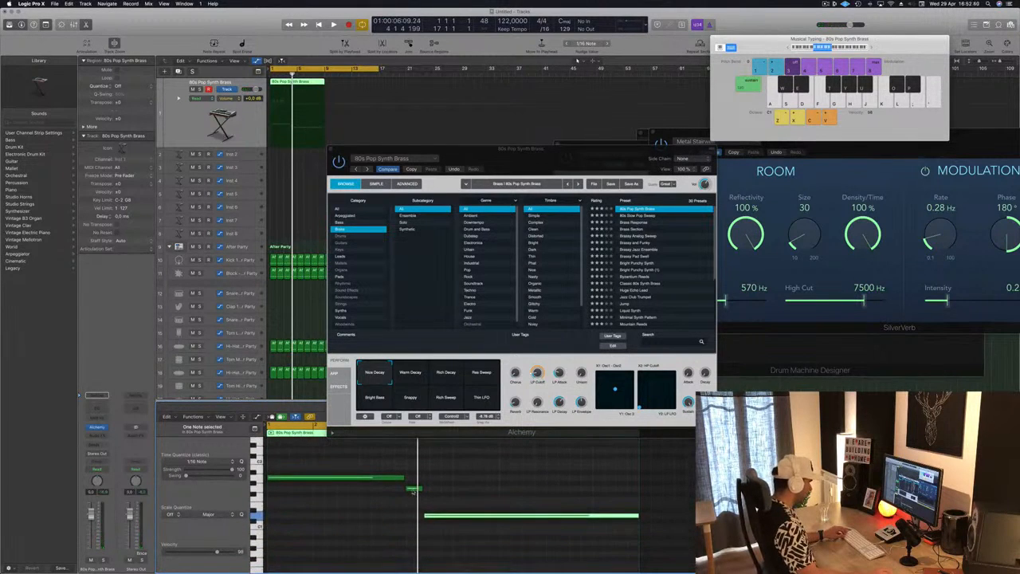
Step: Lengthen the short middle note slightly, shift the last note to start after it, and end that note at bar 9
key(super+a)
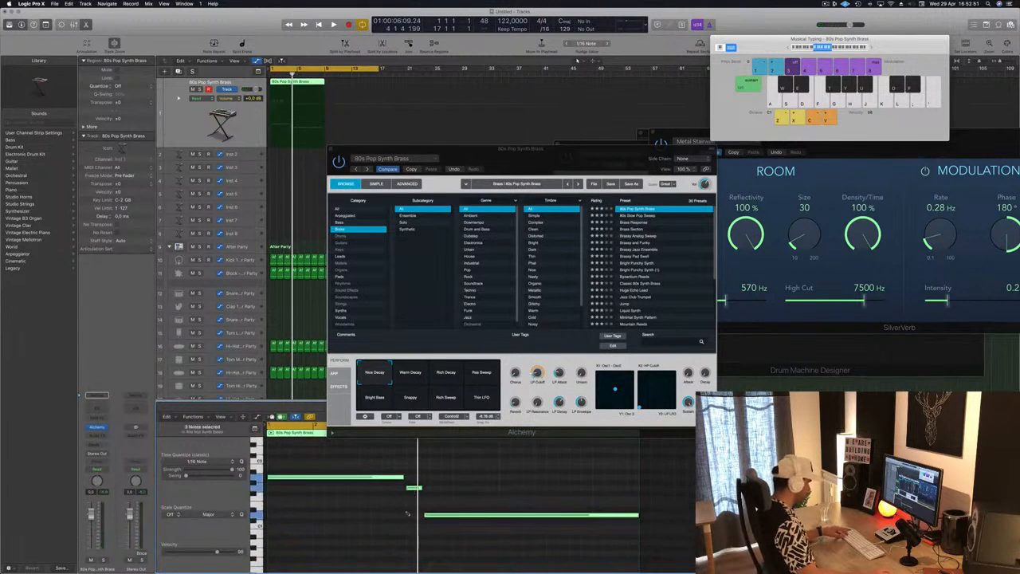
click(441, 484)
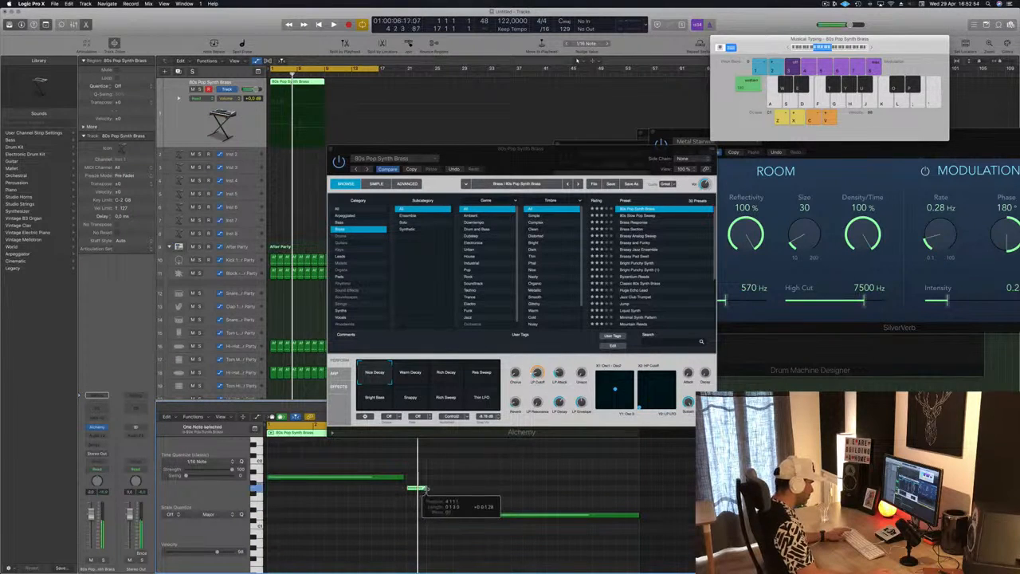
click(446, 515)
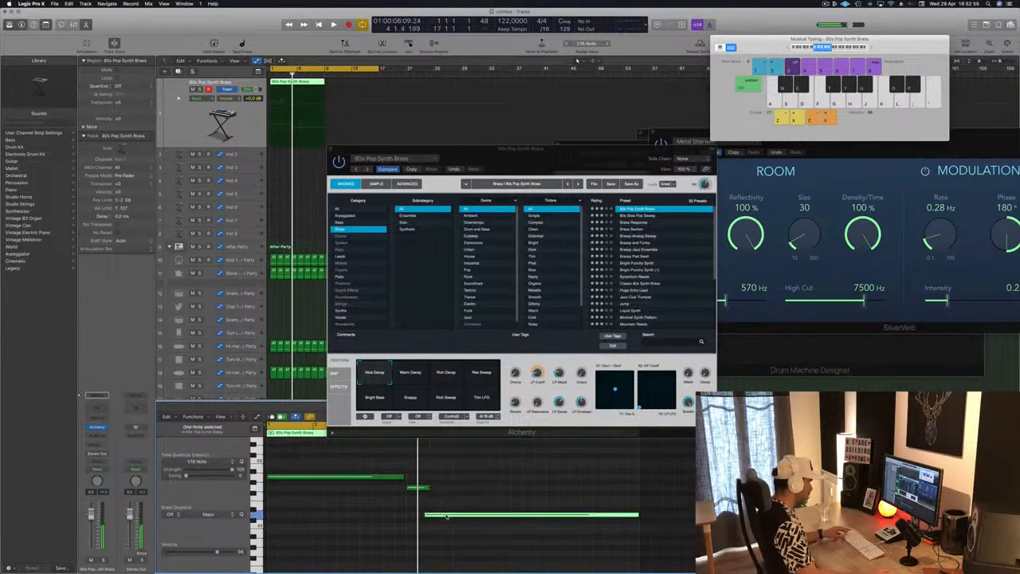
drag(448, 516, 455, 516)
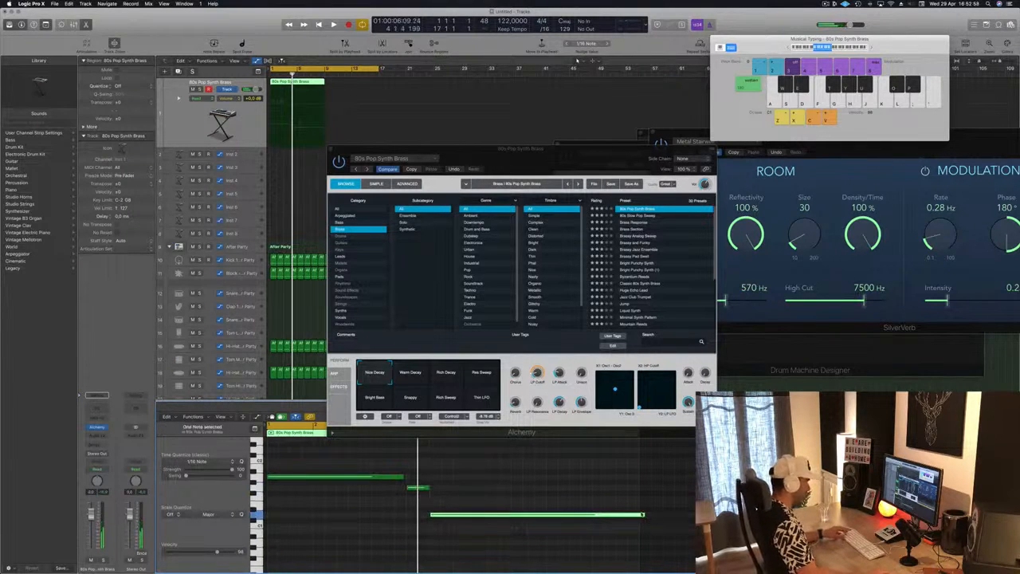
drag(644, 515, 638, 515)
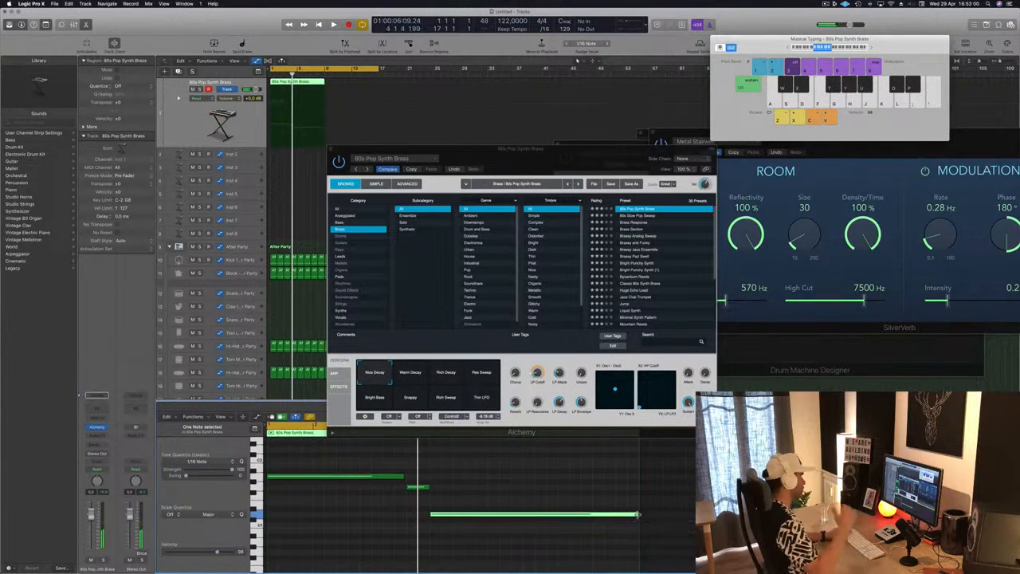
Step: Play the project and copy the brass region to bar 9, moving the Alchemy window clear of the tracks
key(space)
drag(530, 158, 773, 136)
drag(305, 89, 360, 89)
drag(750, 137, 645, 51)
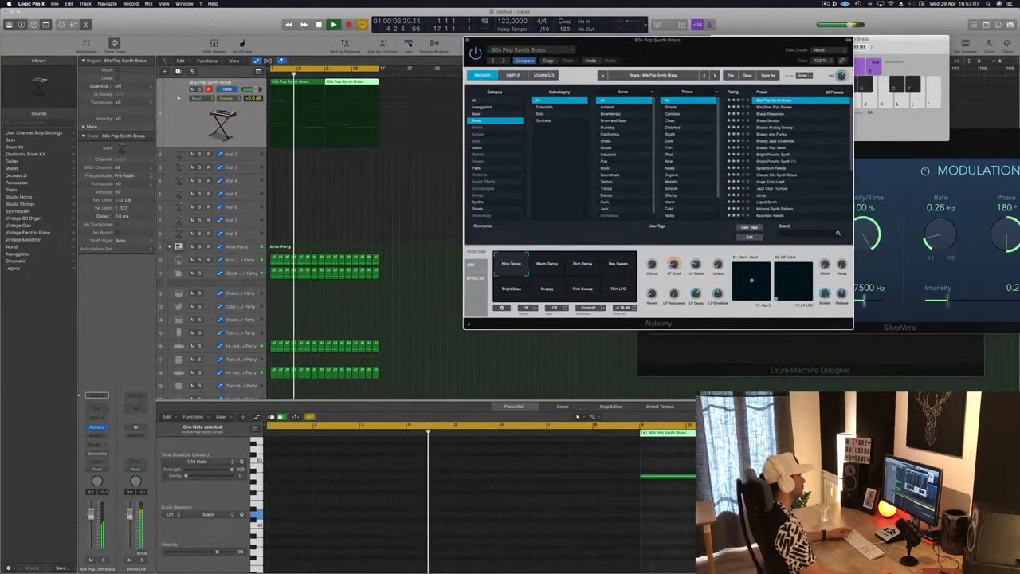
Step: Shorten the middle note of the first brass region, shift the last note to start right after it, and stretch it toward bar 9
click(325, 131)
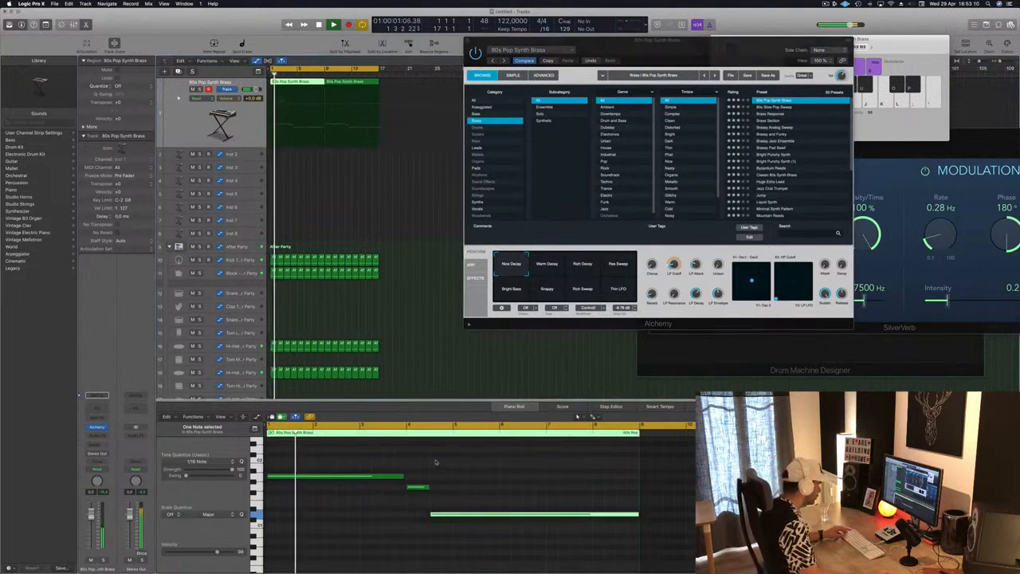
drag(428, 487, 437, 516)
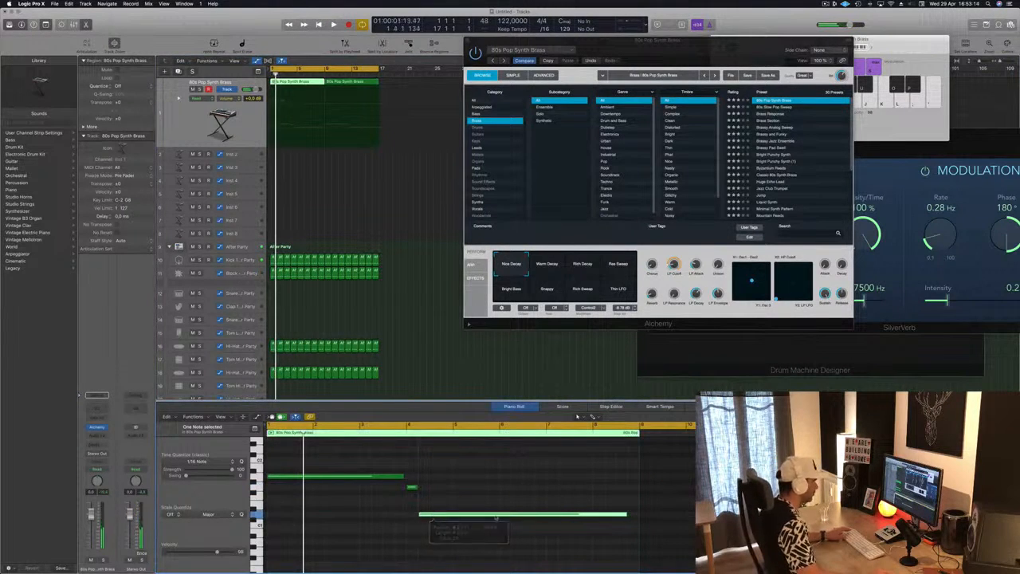
drag(627, 514, 636, 515)
scroll(341, 513, down, 1)
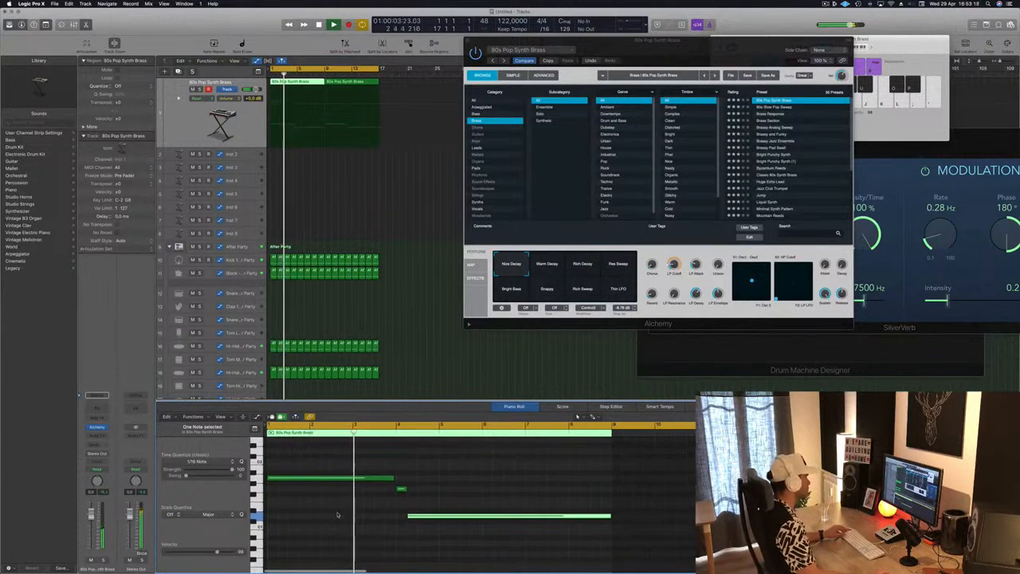
scroll(328, 513, down, 1)
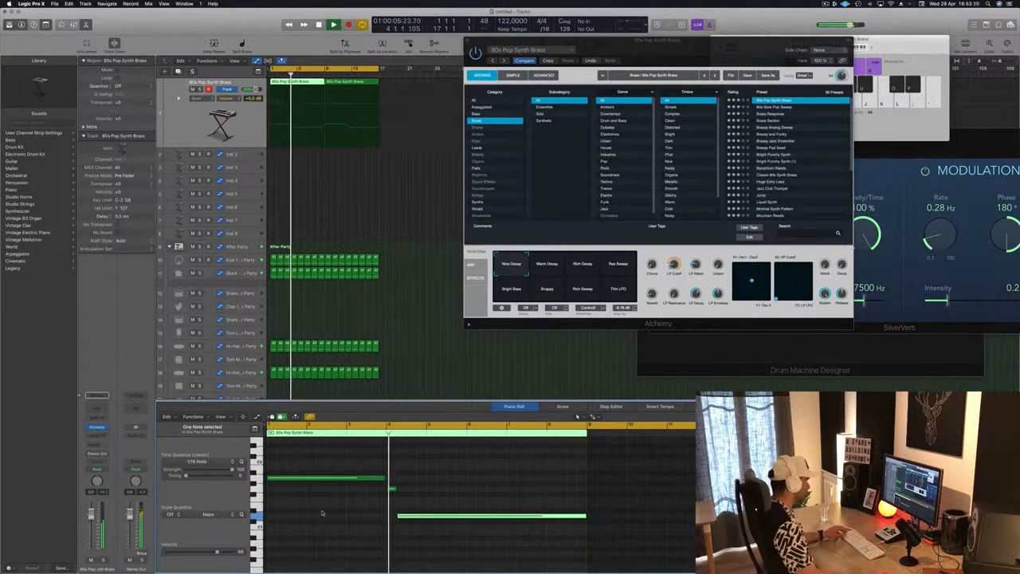
Step: Shorten the first note and shift the two following notes earlier so the last note runs from bar 4 to bar 9
key(space)
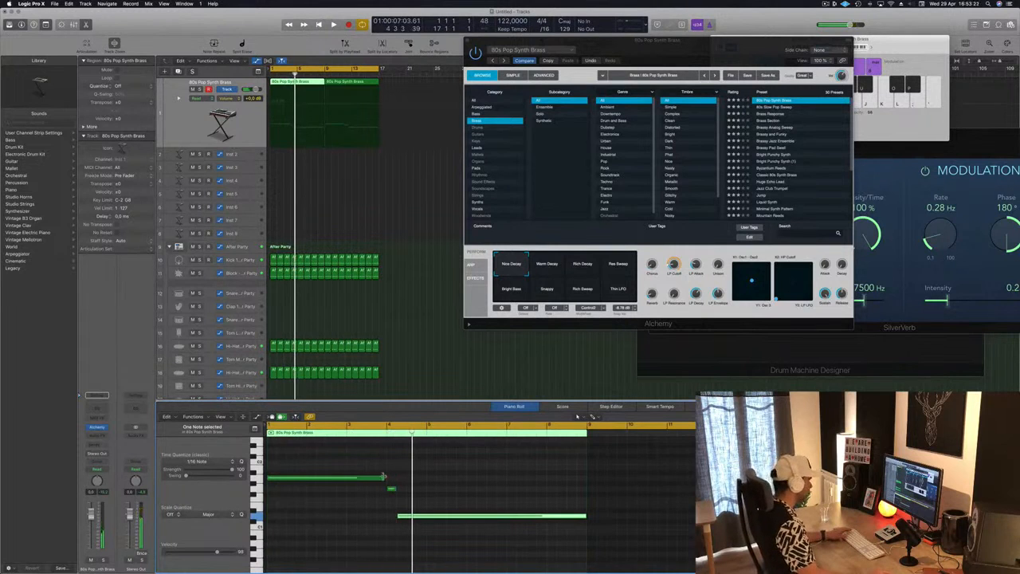
drag(383, 476, 404, 514)
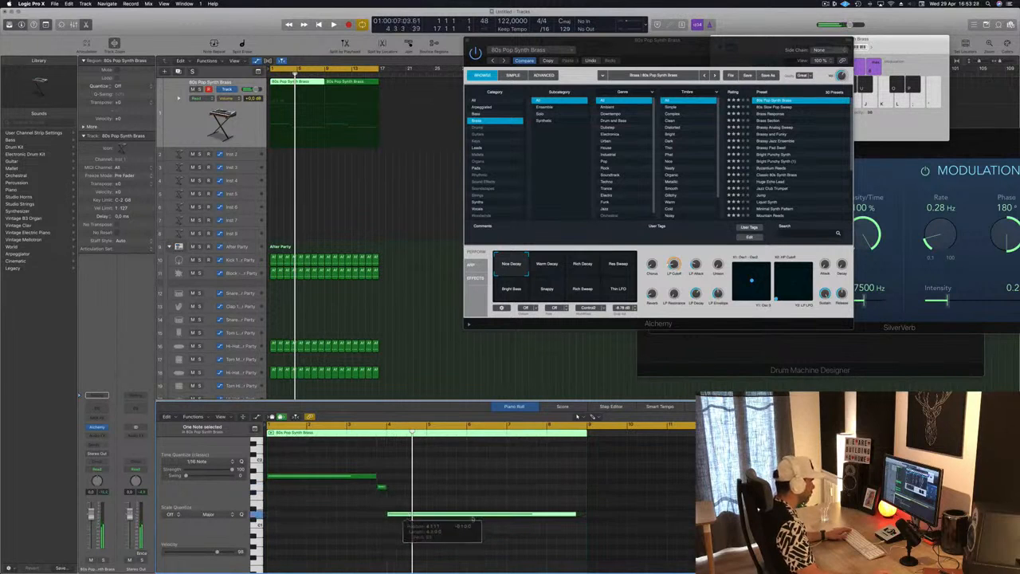
key(space)
drag(579, 515, 586, 516)
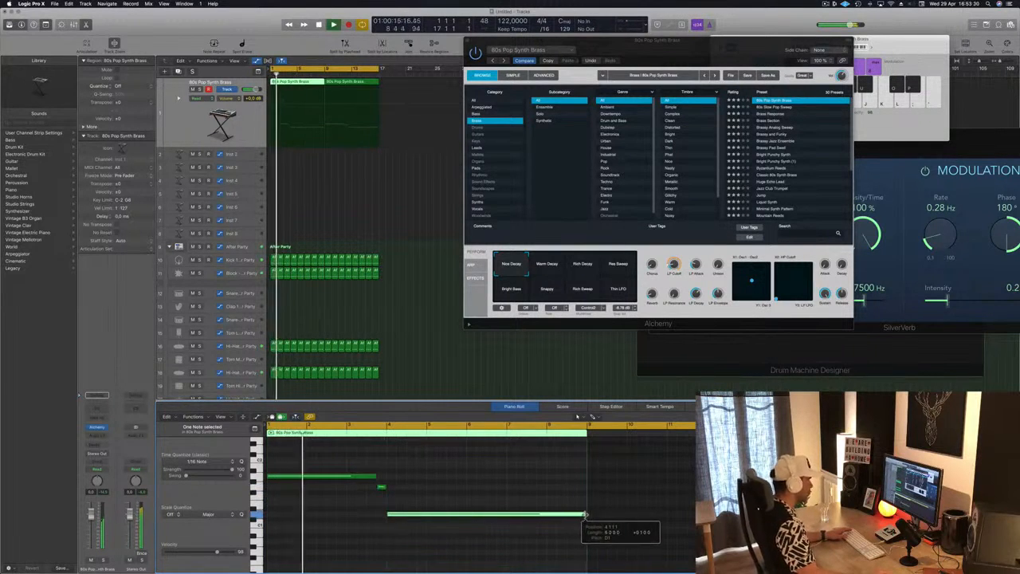
click(476, 488)
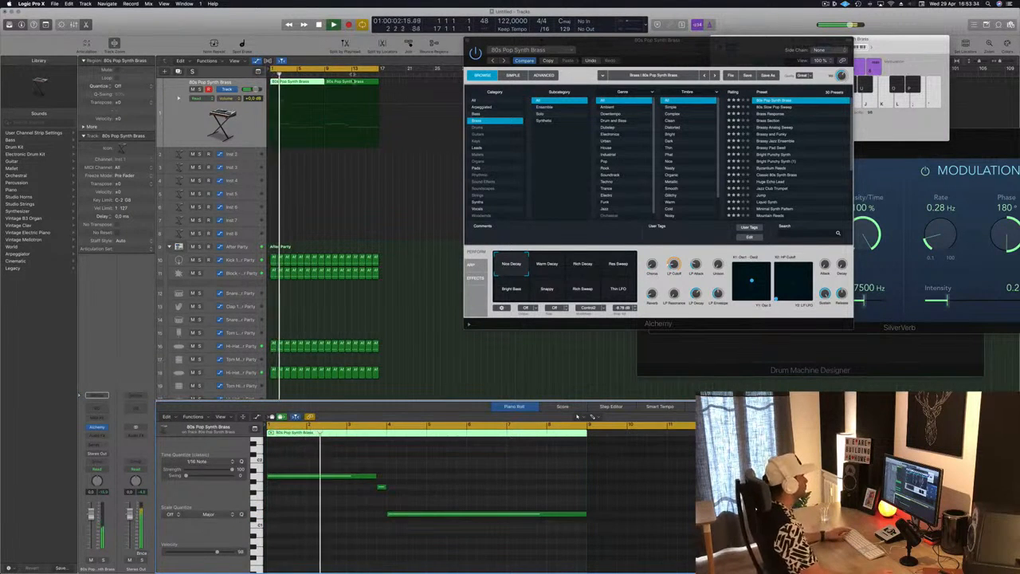
Step: Replace the copy at bar 9 with a repeat of the edited brass region and play the project from the start
click(352, 83)
click(302, 83)
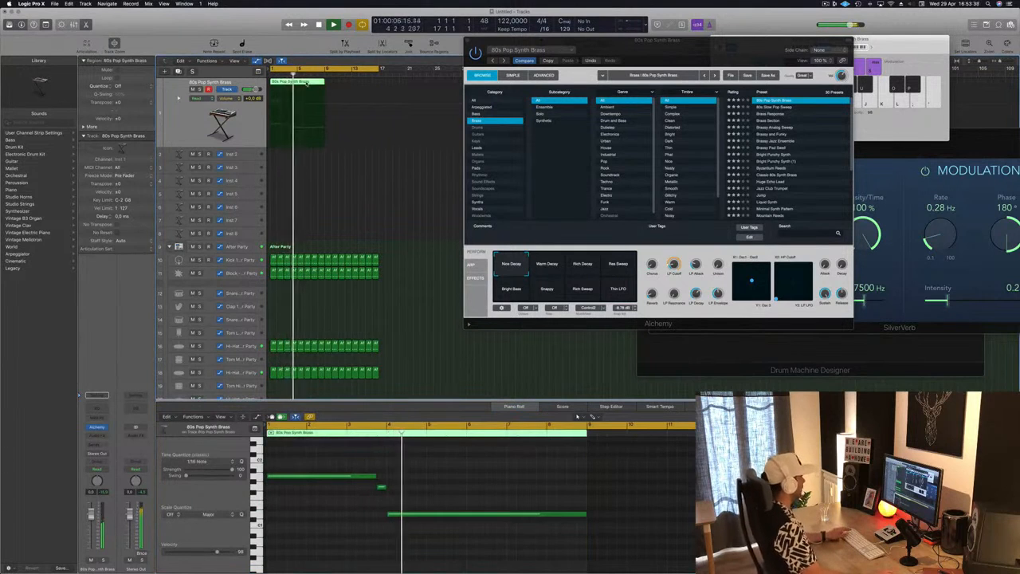
key(space)
key(super+r)
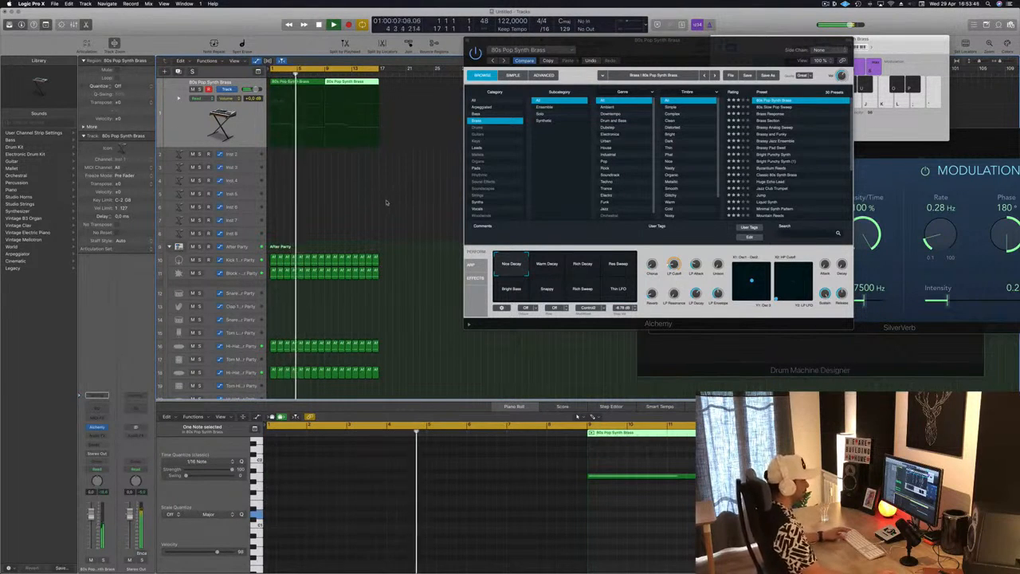
key(Return)
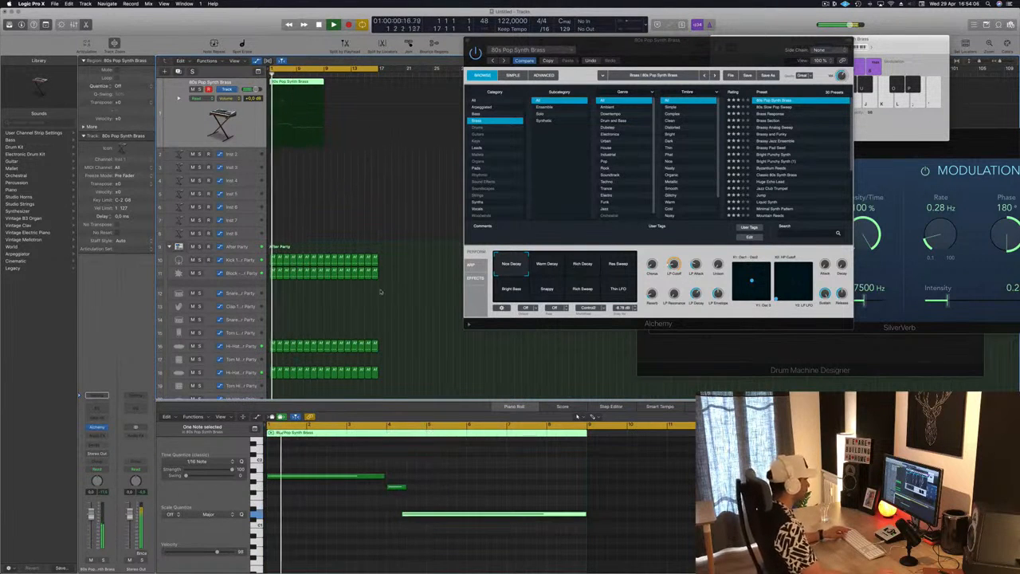
Step: Copy the brass region with its longer middle note to bar 9 and move the Alchemy window aside
scroll(484, 555, up, 5)
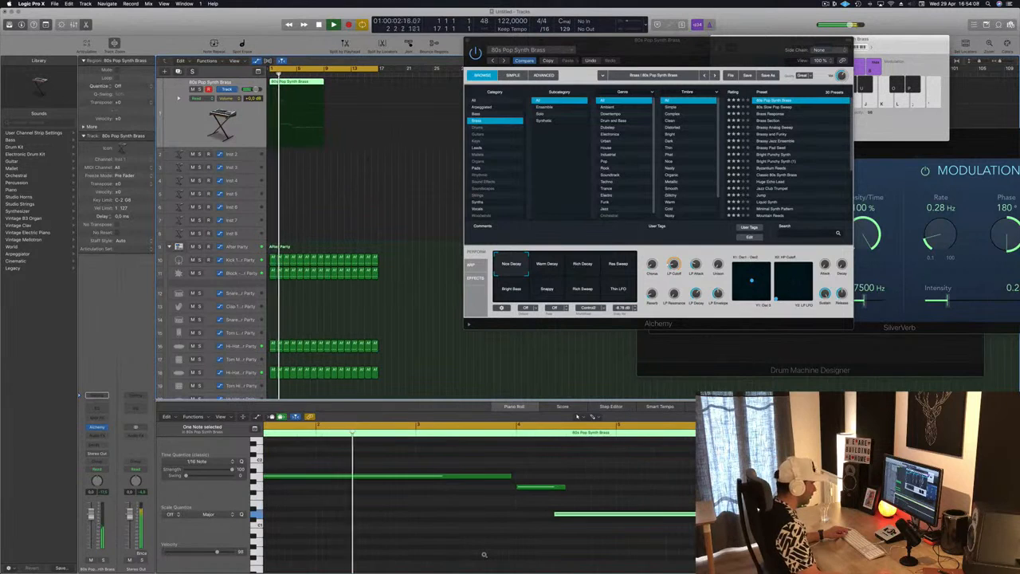
scroll(483, 553, down, 2)
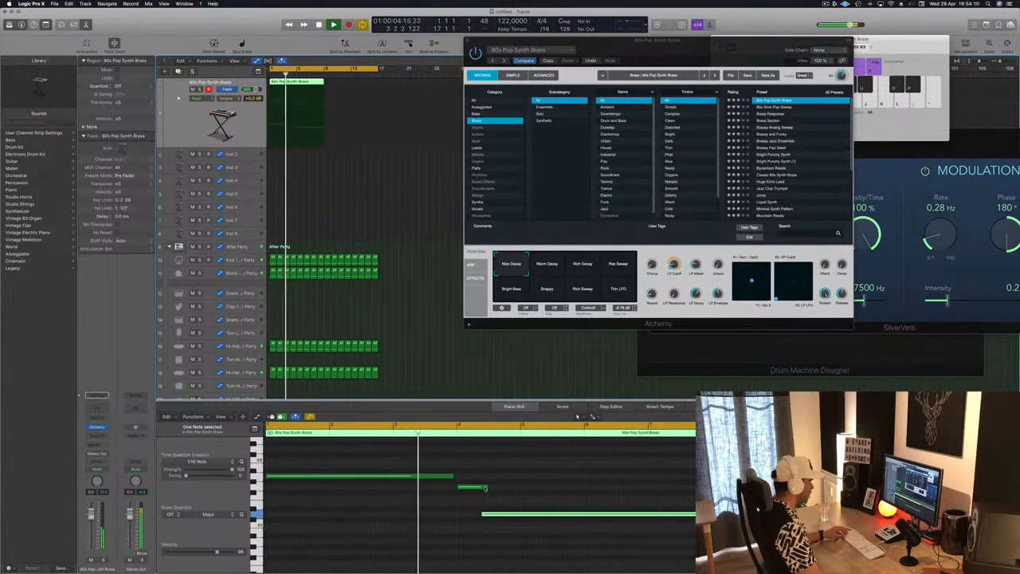
drag(485, 484, 481, 486)
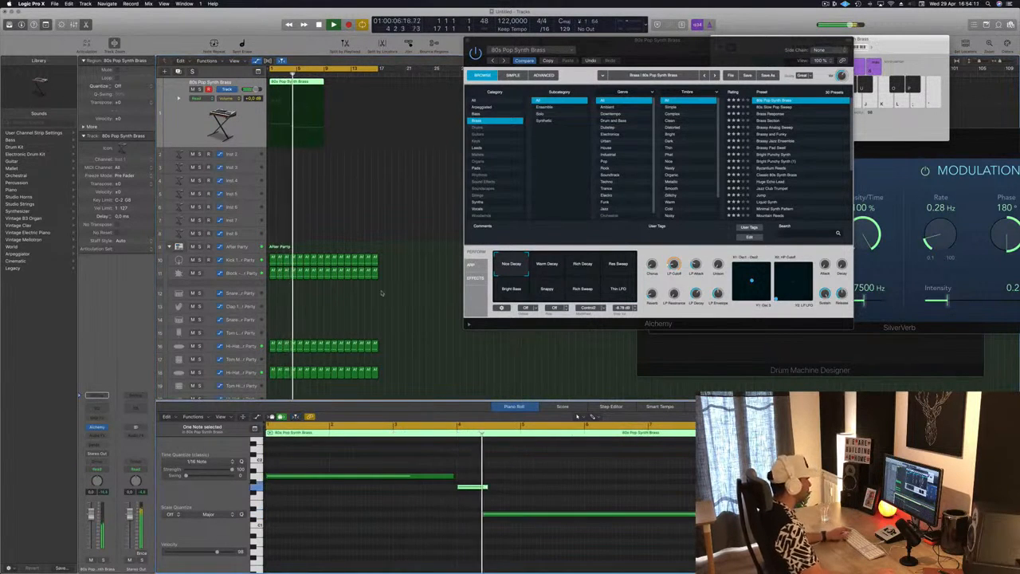
drag(295, 85, 347, 90)
drag(659, 43, 709, 58)
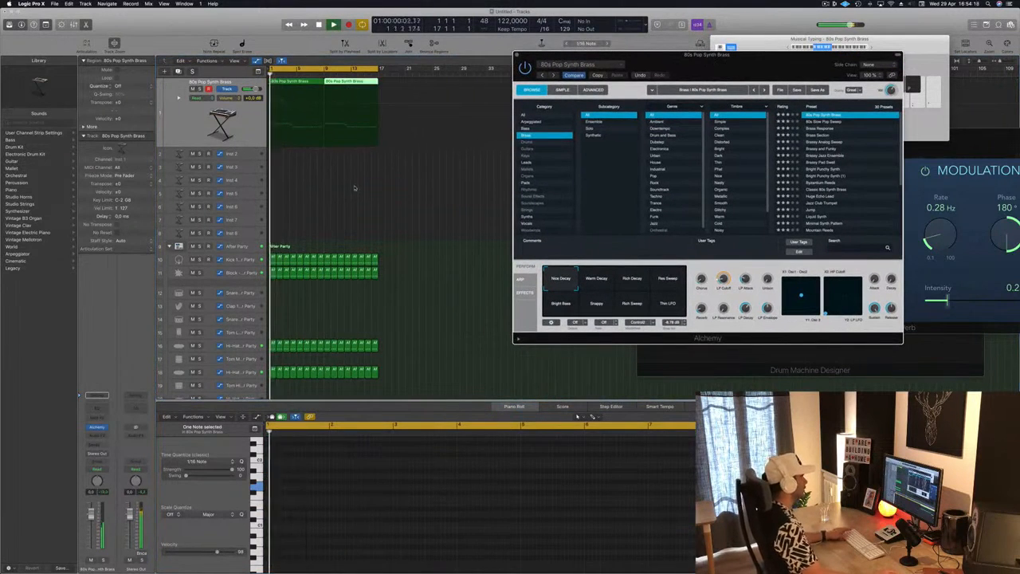
Step: Select all notes in both brass regions and transpose them down an octave and back up
drag(395, 83, 310, 84)
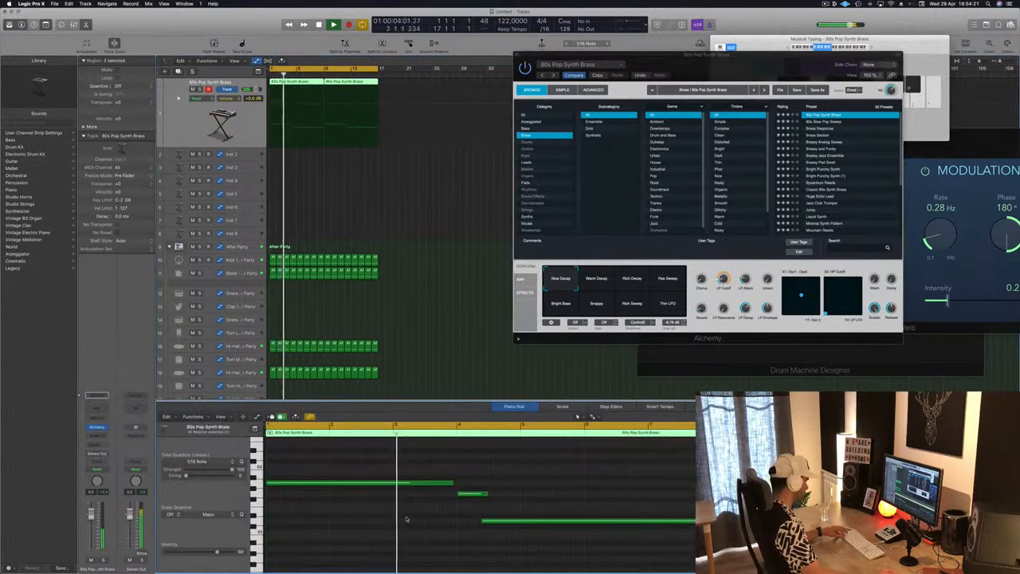
key(super+a)
key(alt+shift+Down)
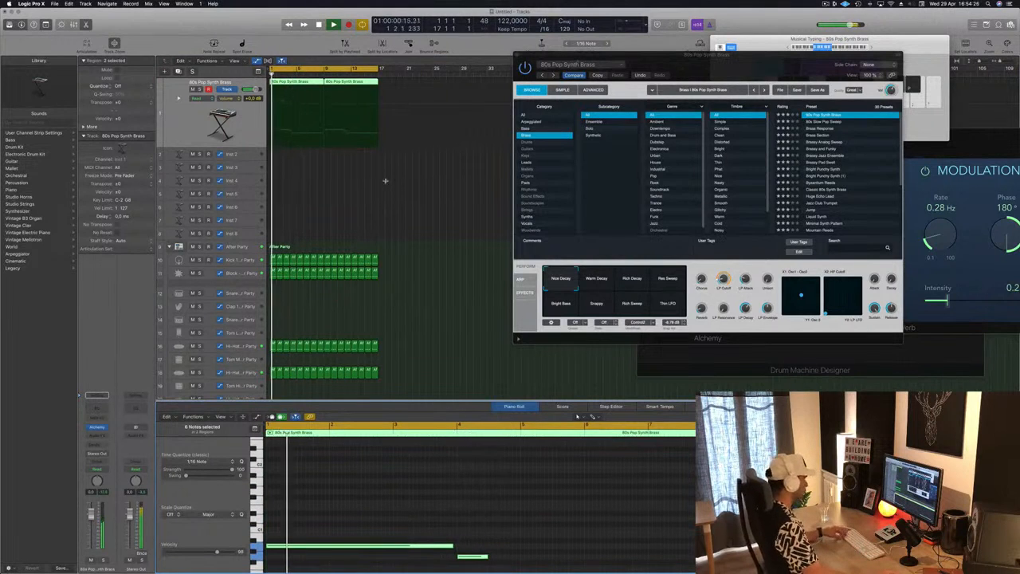
key(alt+shift+Up)
Step: Audition the 80s Slow Pop Sweep and Brass Section presets in Alchemy and lower the brass track's volume to -4.8 dB
drag(787, 67, 662, 80)
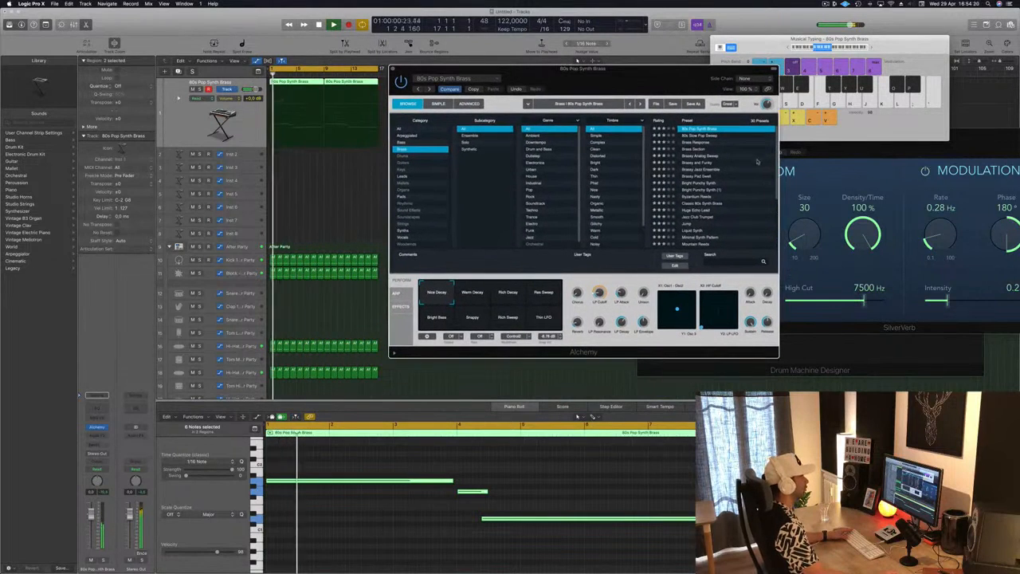
click(694, 136)
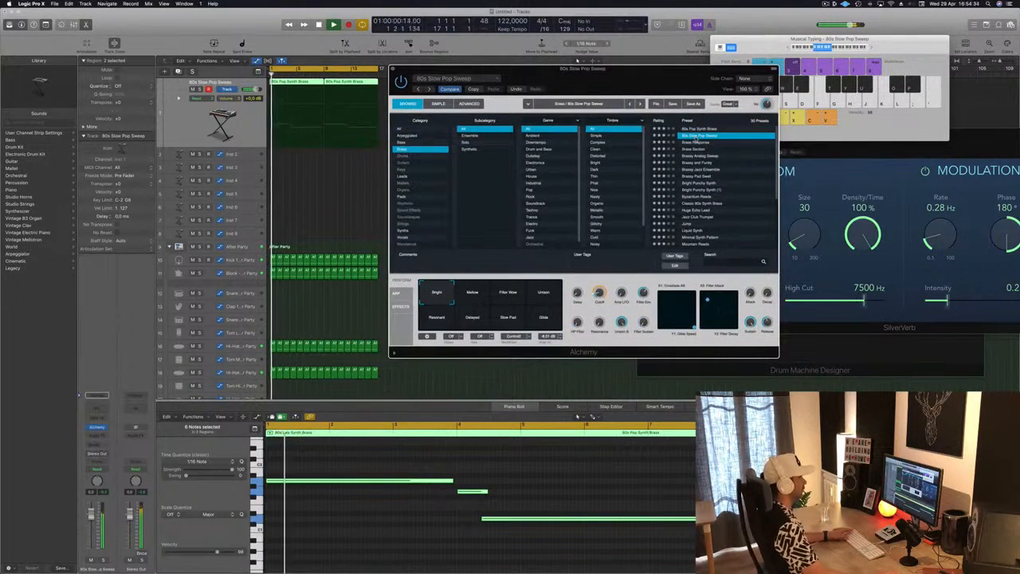
click(696, 149)
key(space)
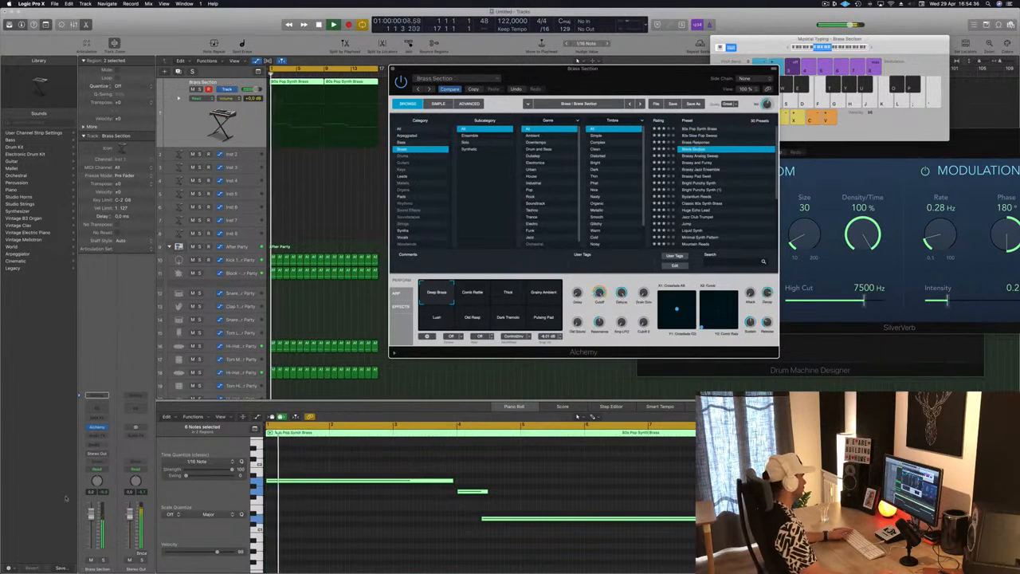
drag(92, 519, 94, 535)
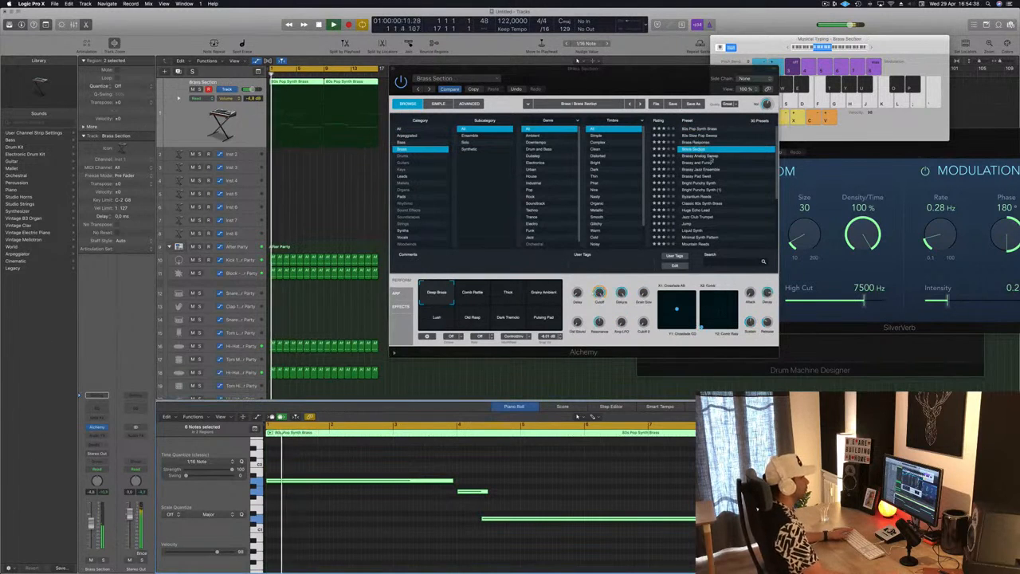
Step: Audition the Brassy Analog Sweep, Brassy and Funky, Brassy Pad Swell and Bright Punchy Synth presets against the drum groove
click(711, 159)
click(709, 157)
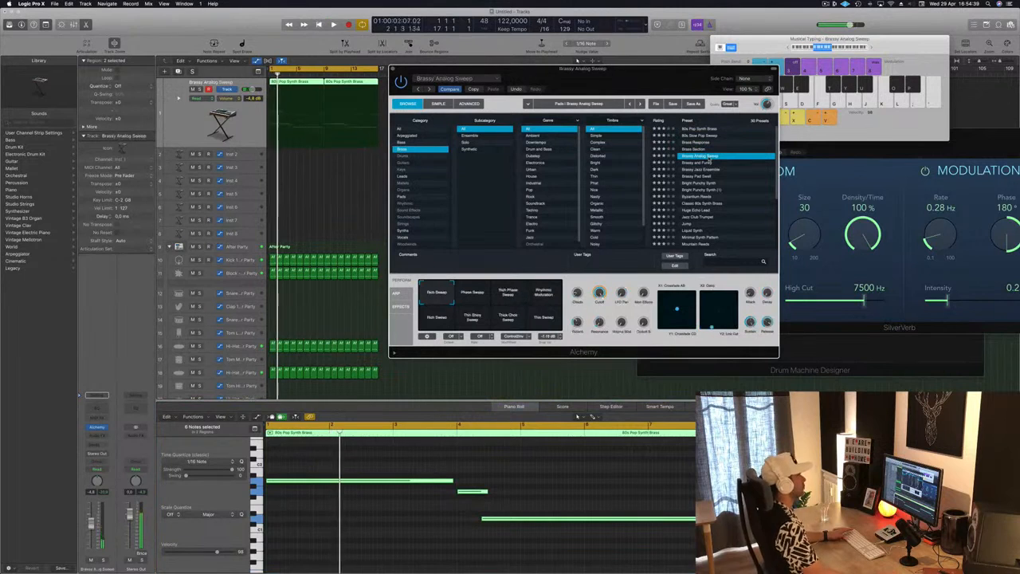
drag(578, 69, 685, 41)
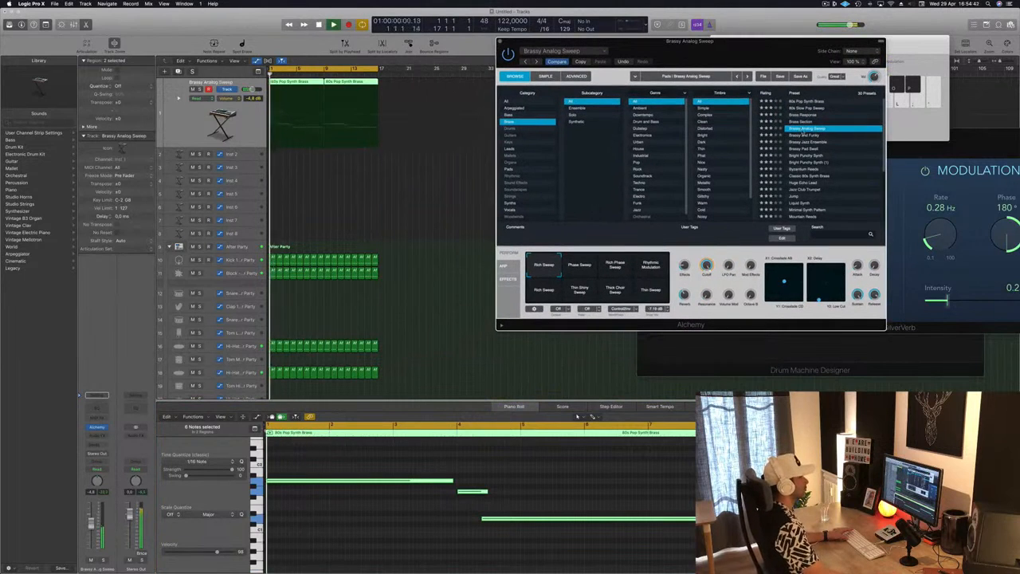
key(Down)
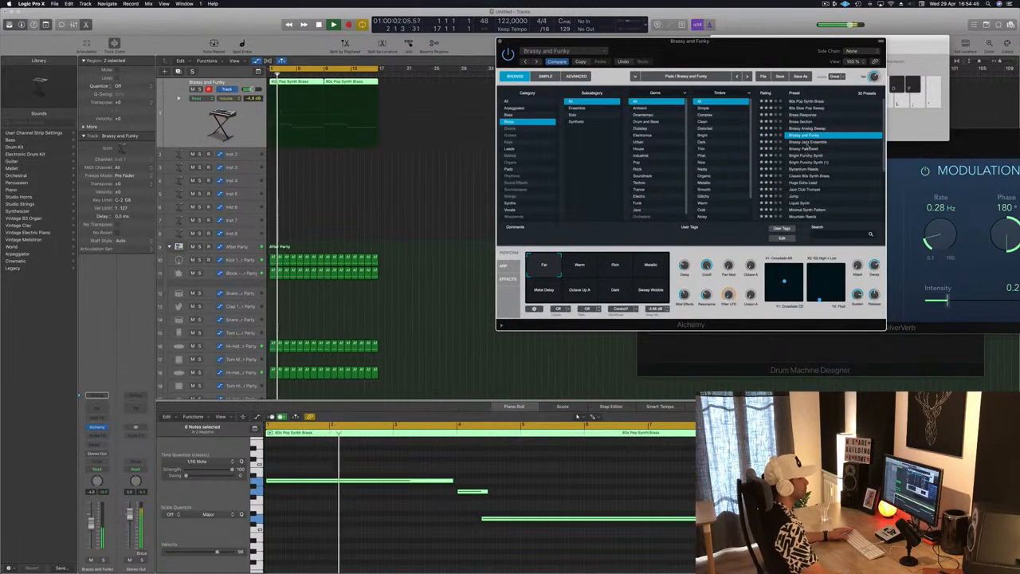
click(806, 150)
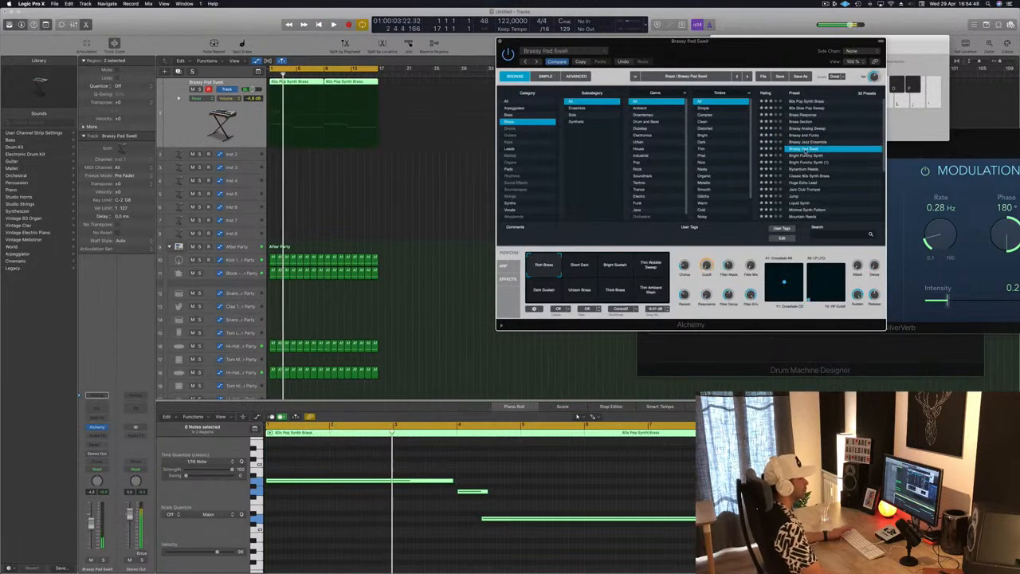
click(810, 156)
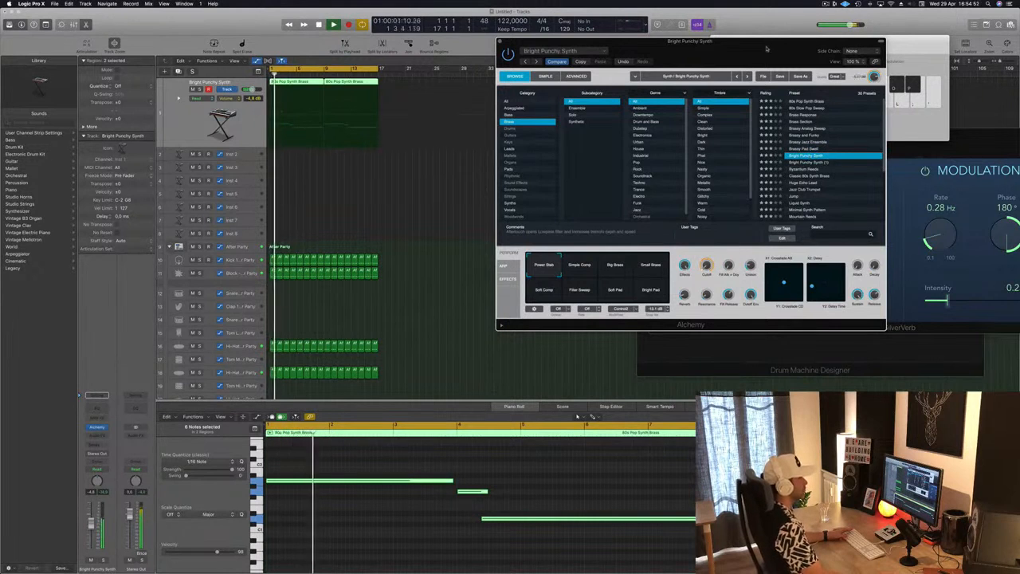
drag(766, 49, 721, 78)
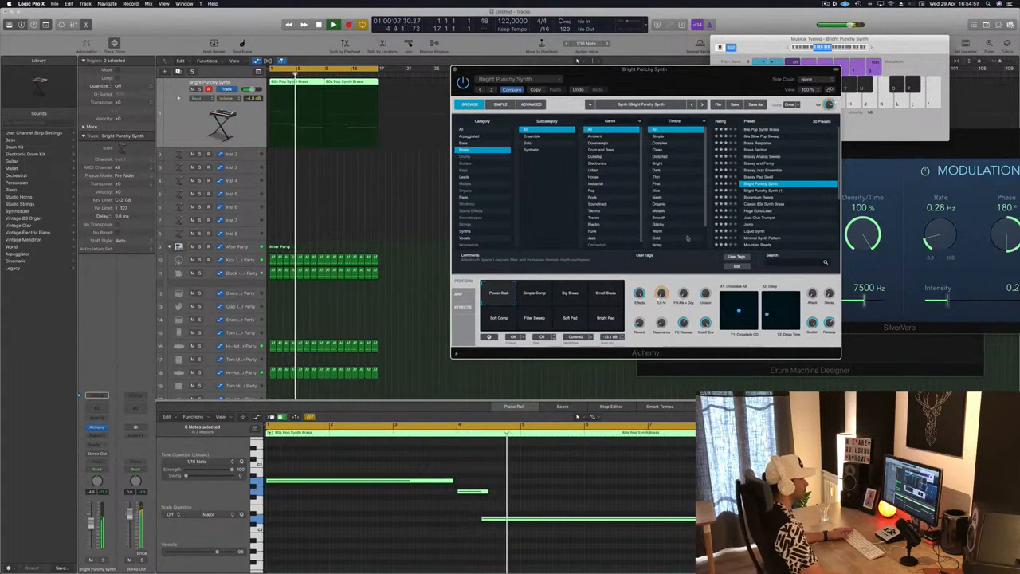
Step: Audition the Byzantium Reeds, Classic 80s Synth Brass and Huge Echo Lead presets on the brass melody
click(763, 197)
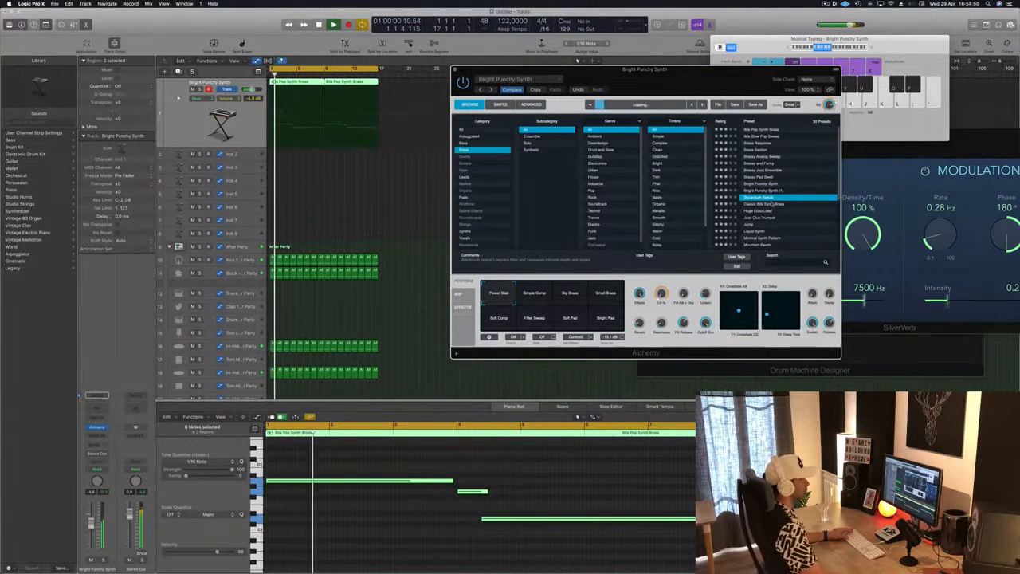
click(766, 205)
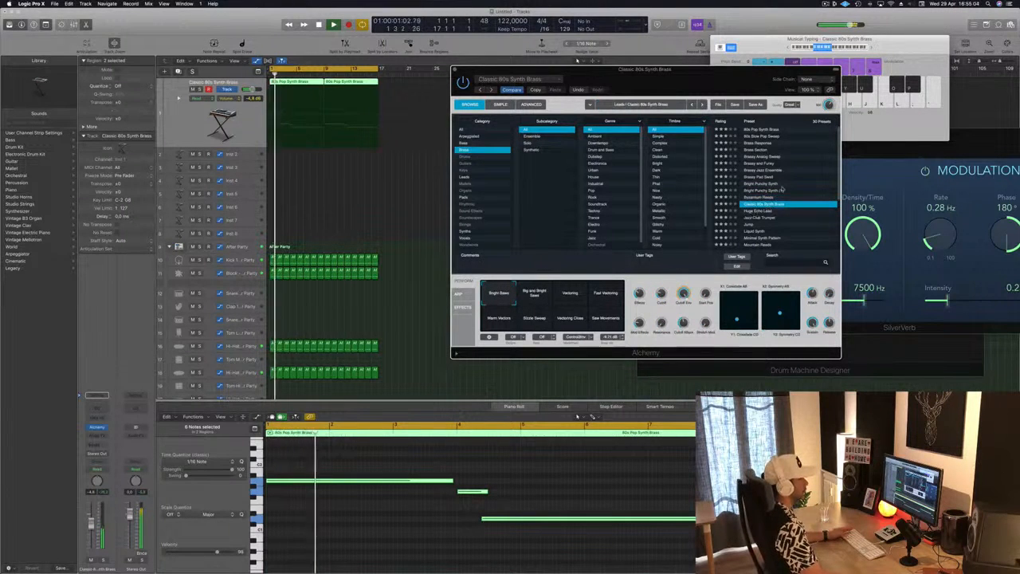
key(Down)
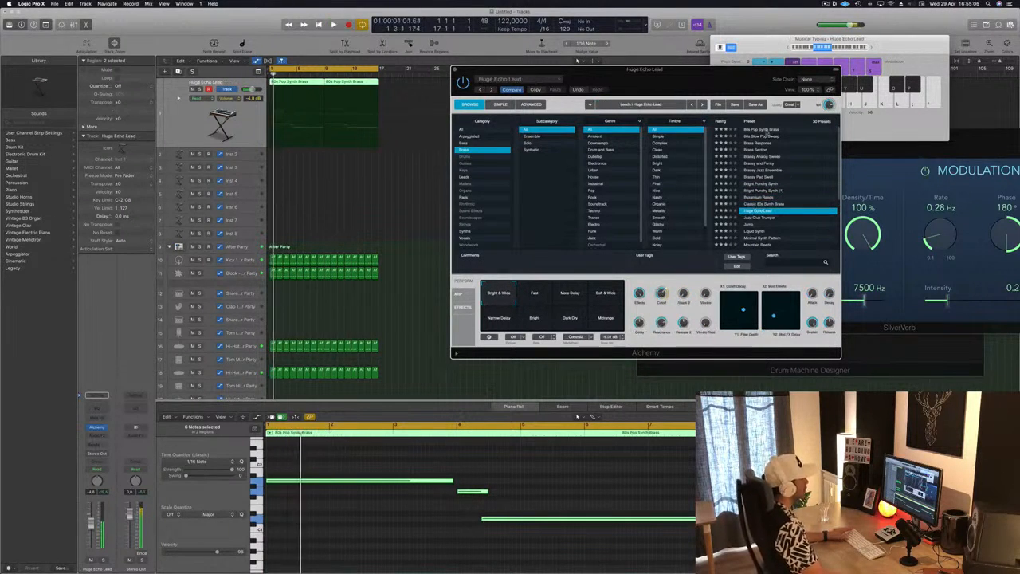
Step: Reload the 80s Pop Synth Brass preset, play it with the groove, and close the Alchemy window
key(space)
click(766, 131)
key(space)
key(space)
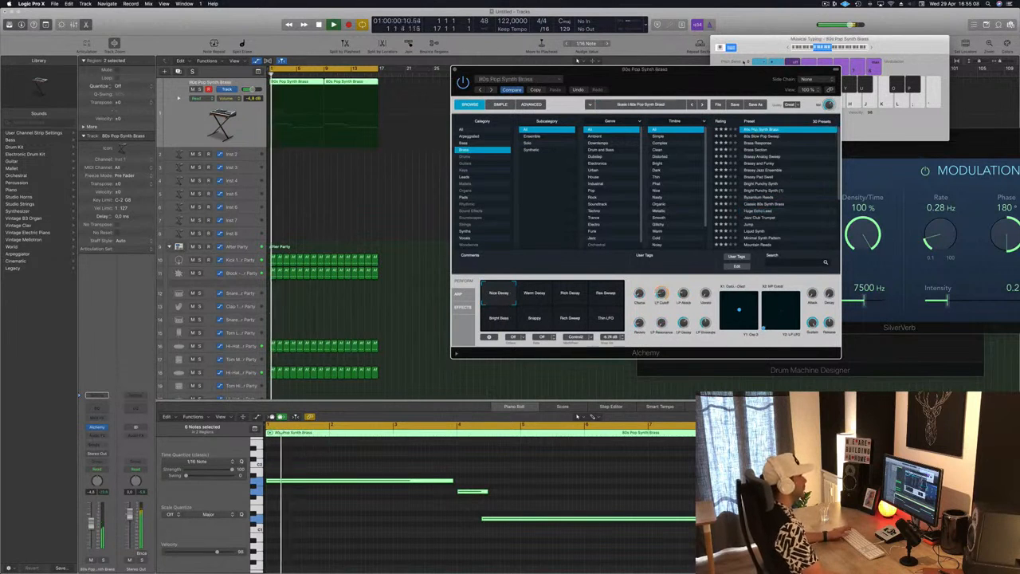
drag(577, 61, 621, 64)
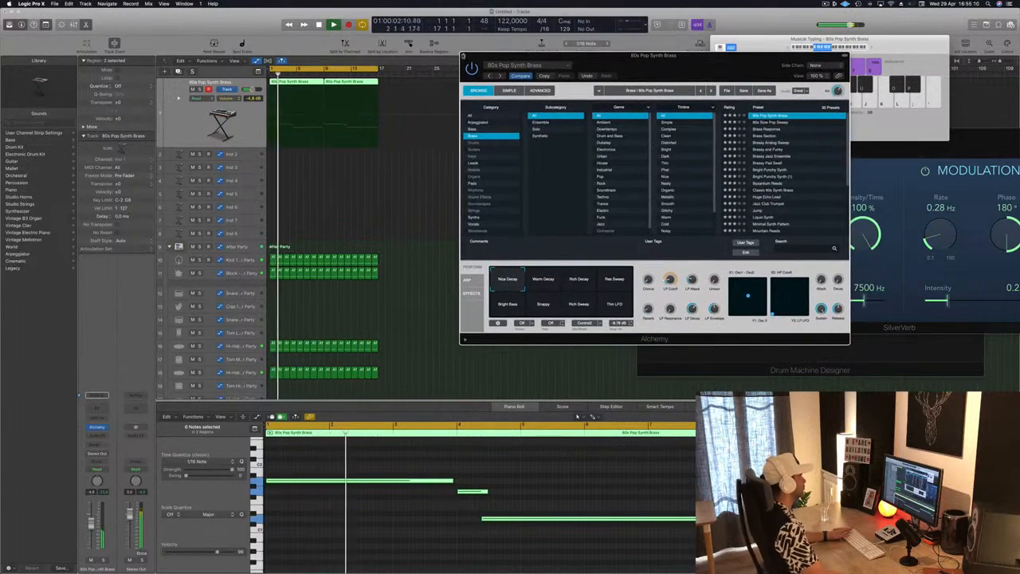
click(463, 57)
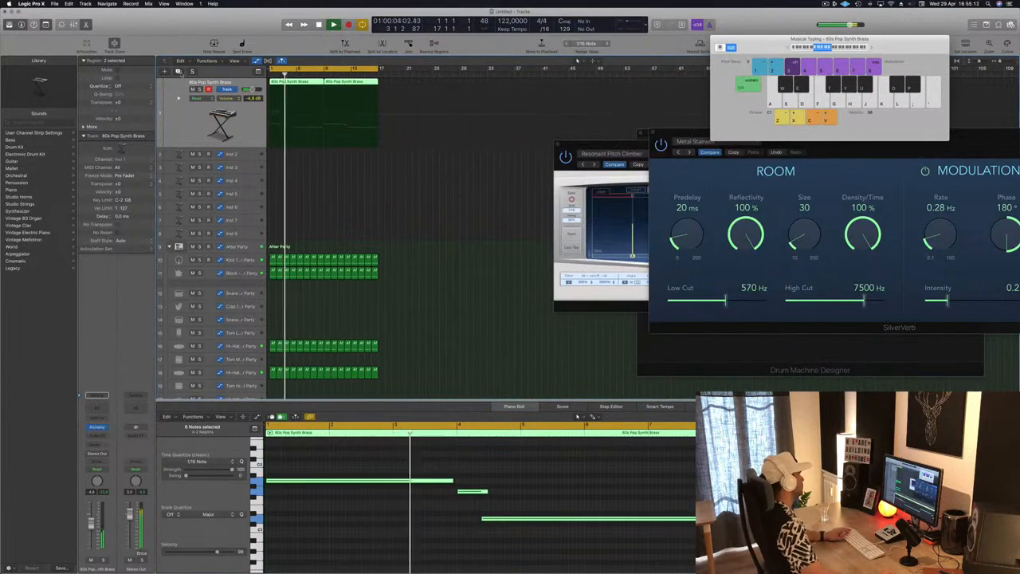
Step: Duplicate the 80s Pop Synth Brass track with its settings, reselect the original brass track and restart playback
click(178, 71)
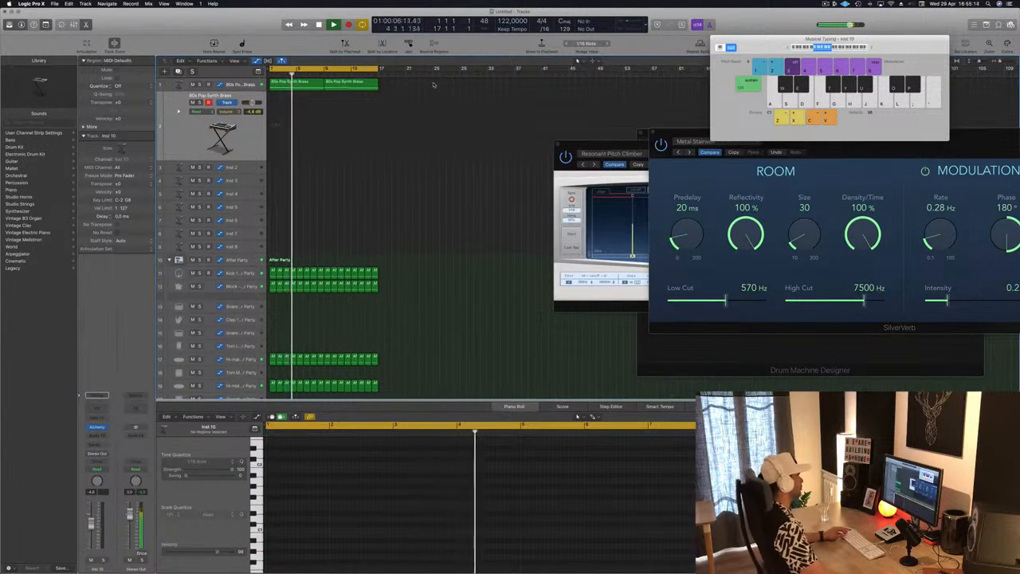
click(287, 86)
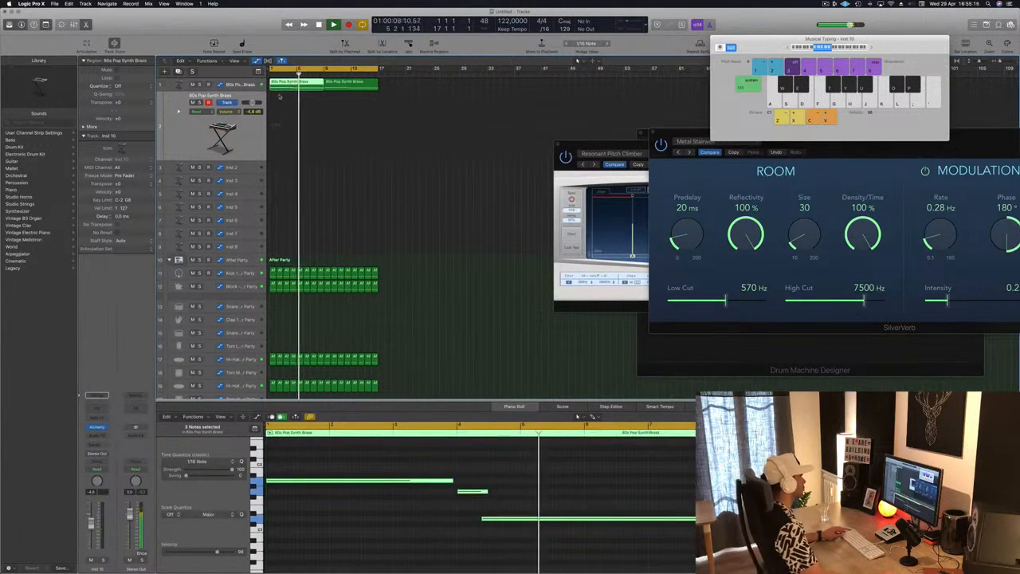
click(246, 85)
key(space)
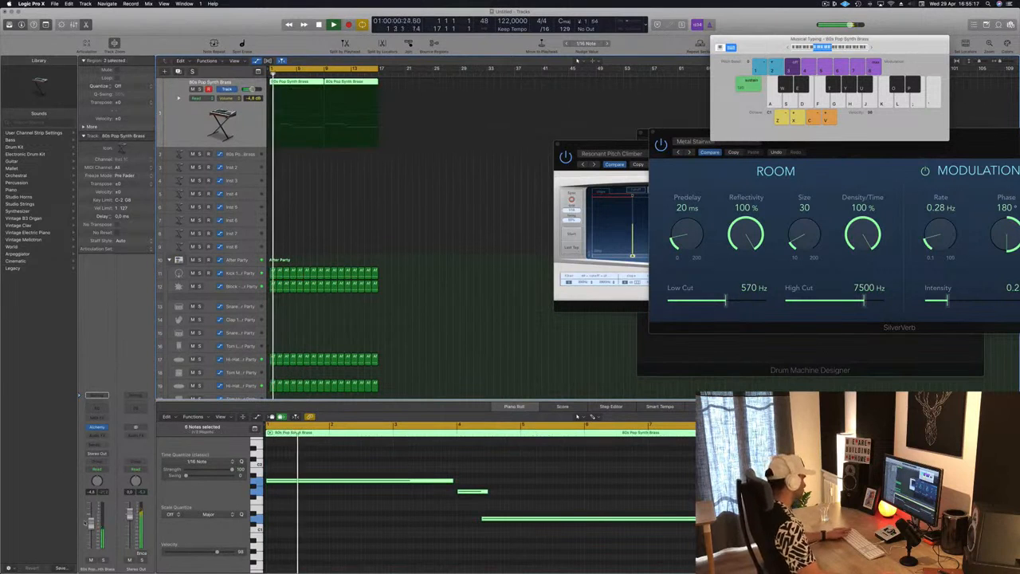
Step: Add a Channel EQ to the original brass track and raise the track's volume to -0.5 dB during playback
drag(91, 524, 91, 520)
key(Return)
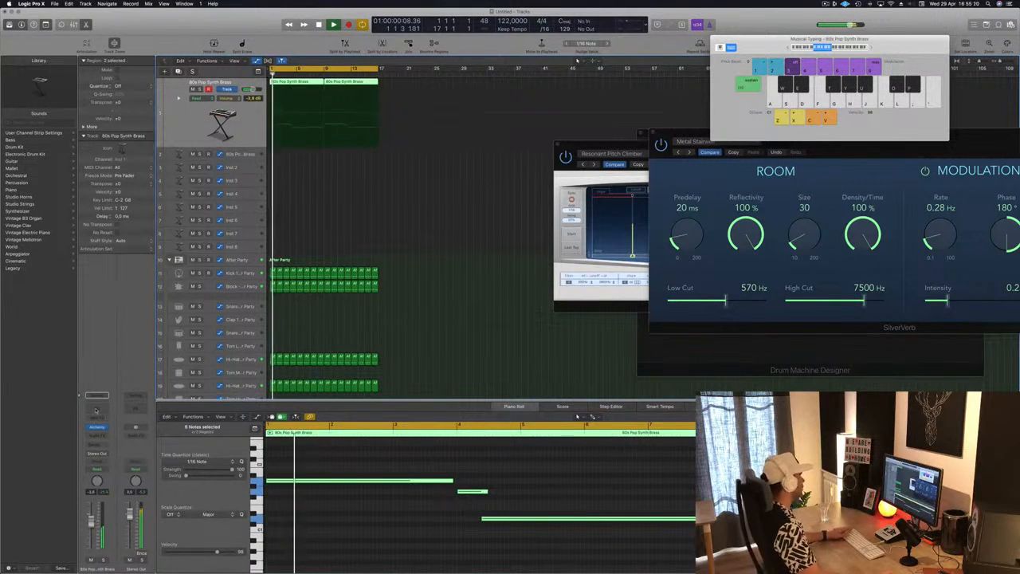
click(98, 408)
drag(159, 32, 397, 67)
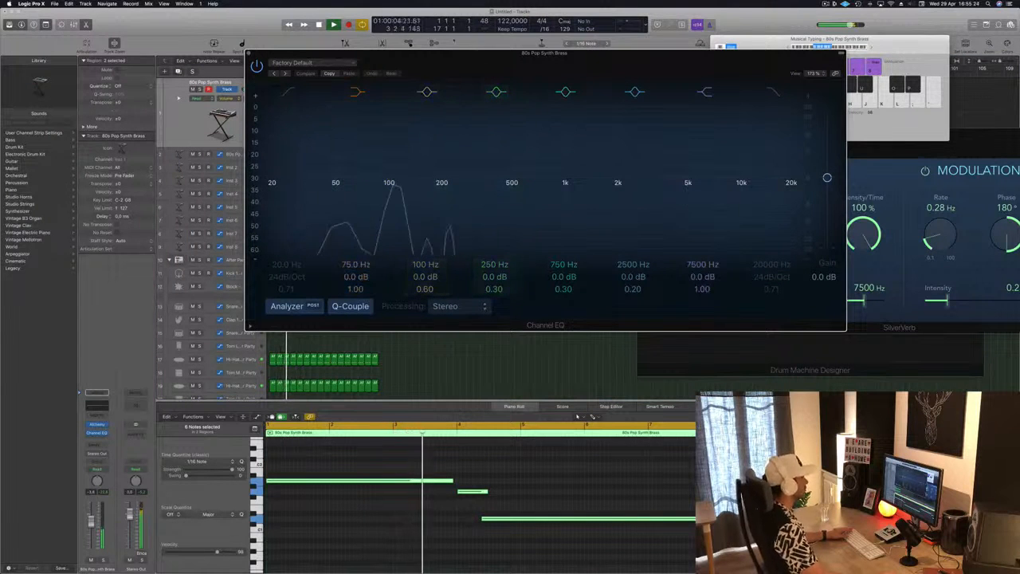
click(247, 53)
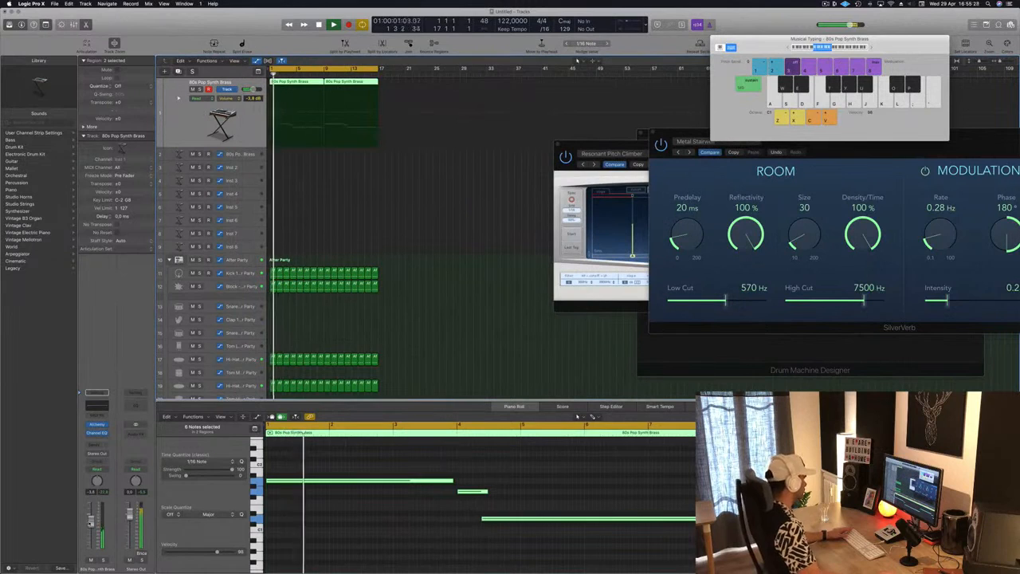
key(Return)
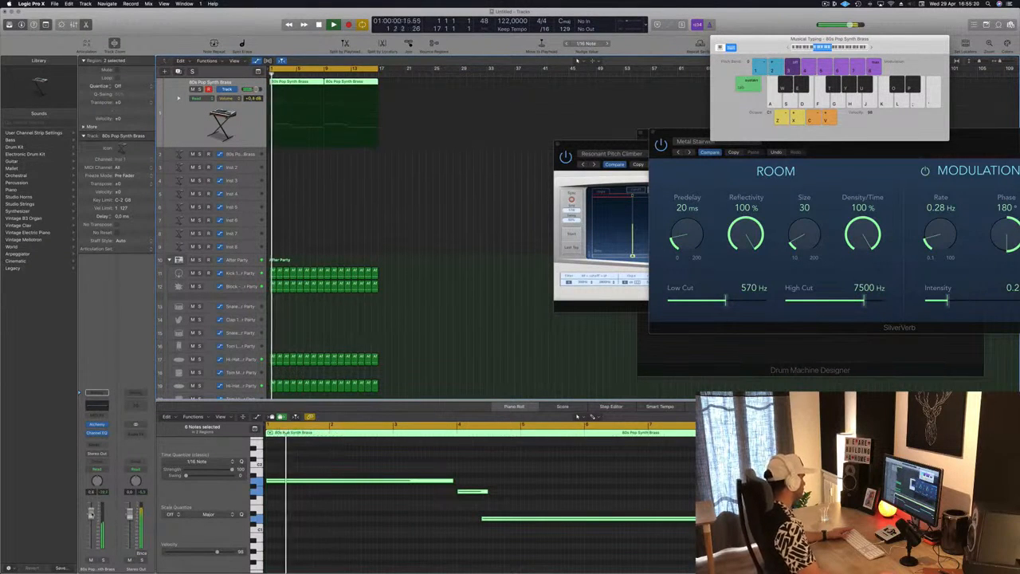
drag(93, 514, 92, 513)
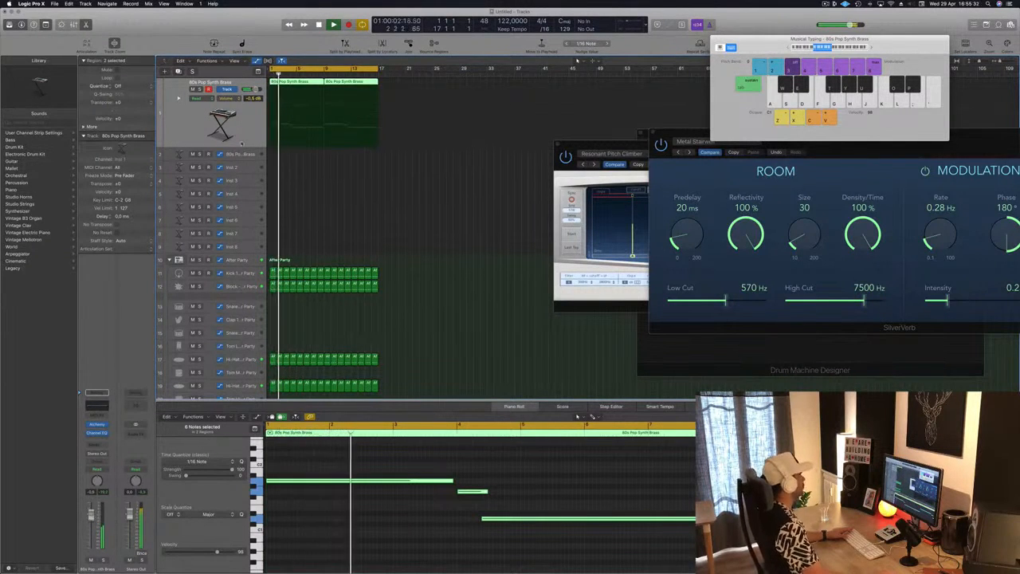
Step: Open Alchemy on the duplicated brass track and place its window clear of the track list during playback
click(209, 158)
key(Return)
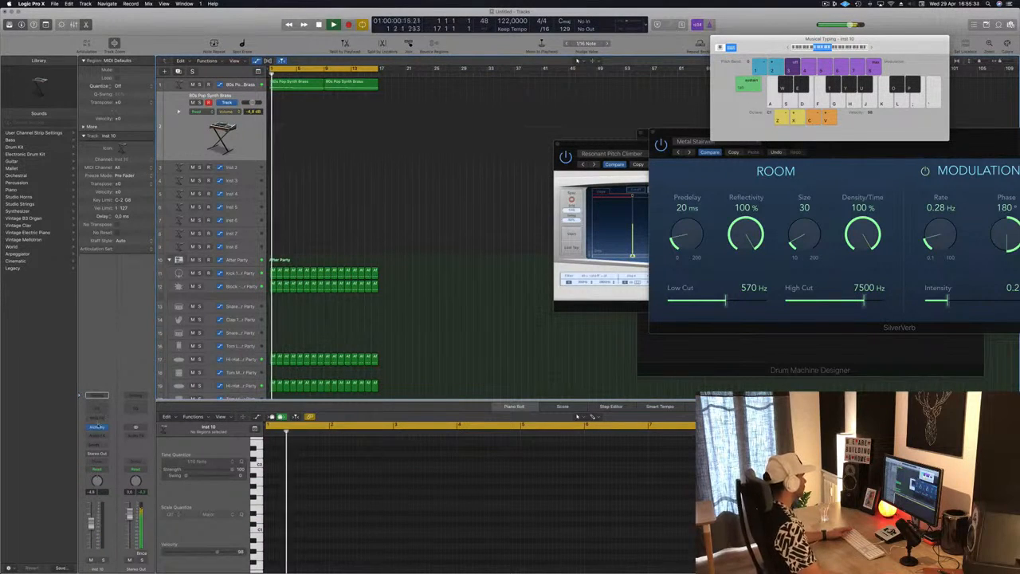
click(96, 427)
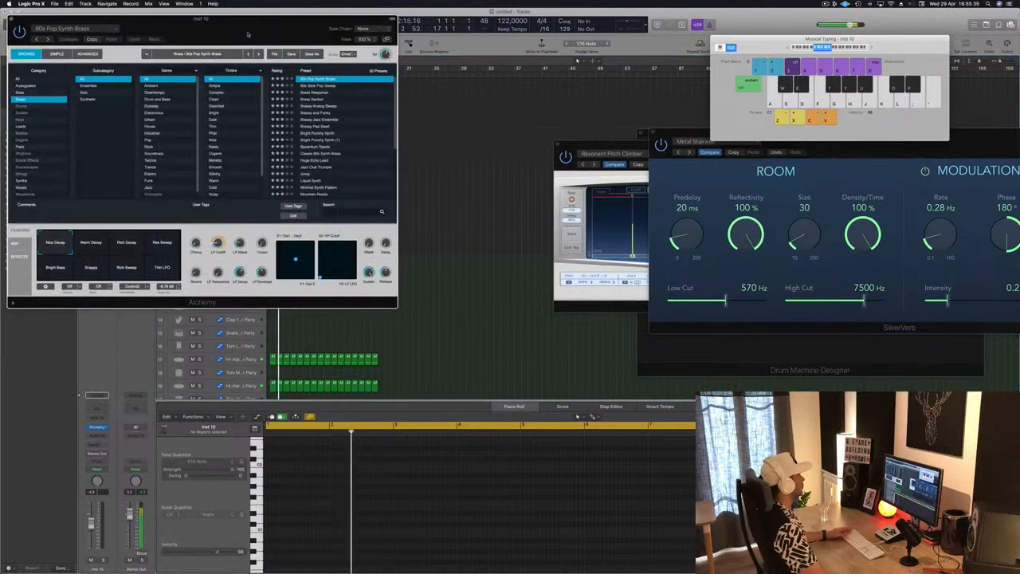
drag(245, 45, 669, 117)
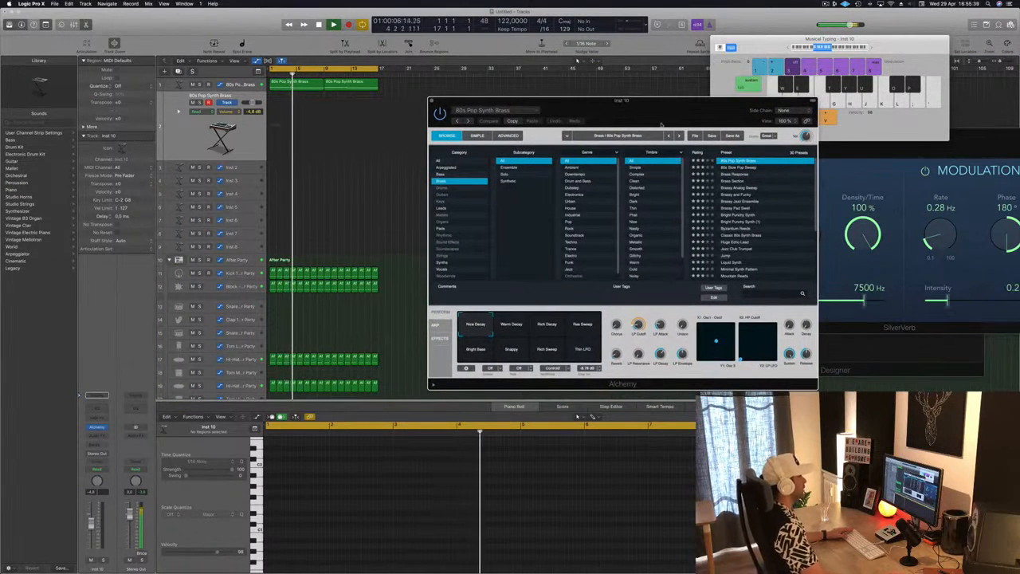
Step: Filter Alchemy's presets to the Bass category and the Techno genre
click(442, 174)
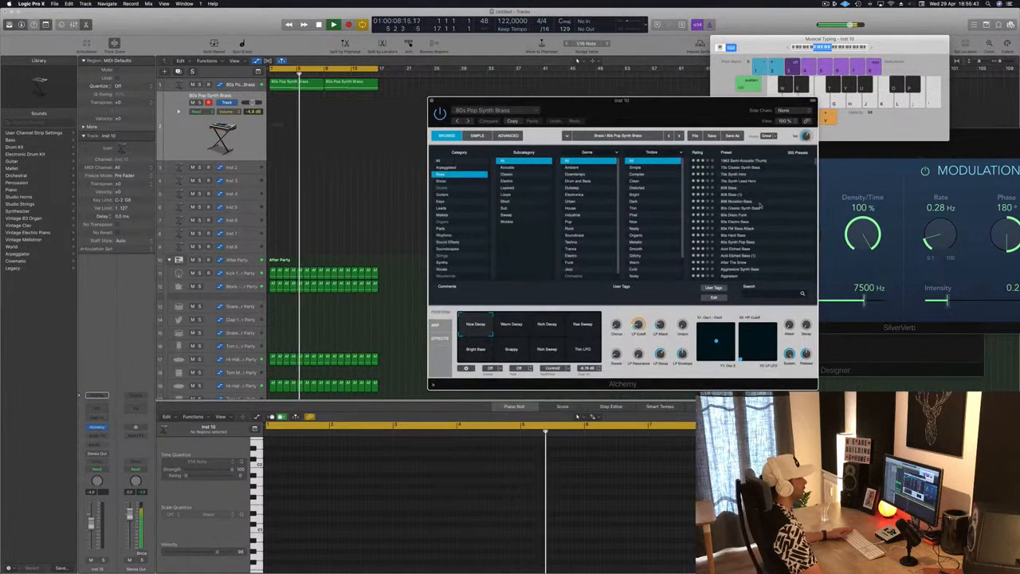
scroll(654, 253, down, 2)
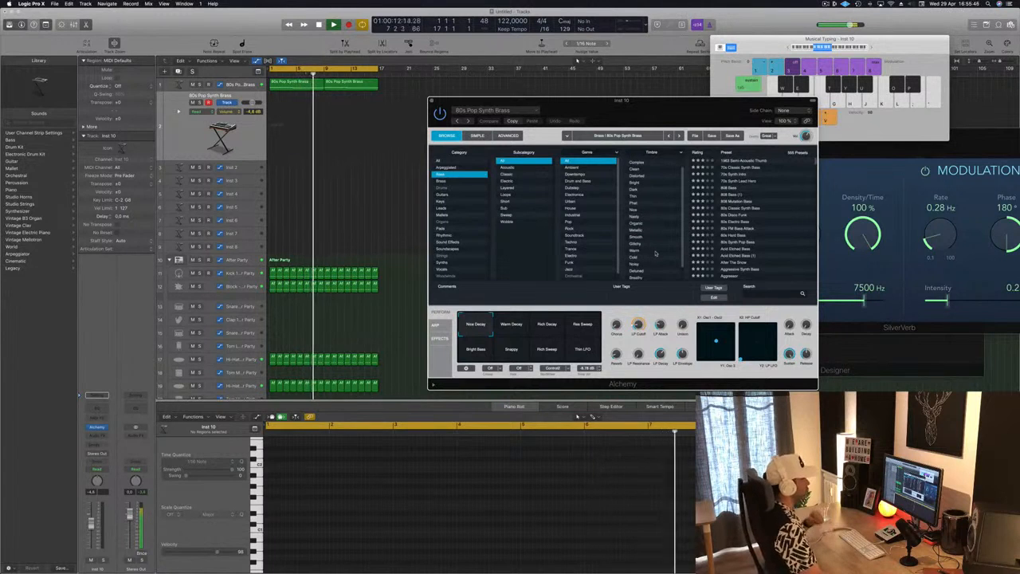
scroll(655, 253, down, 2)
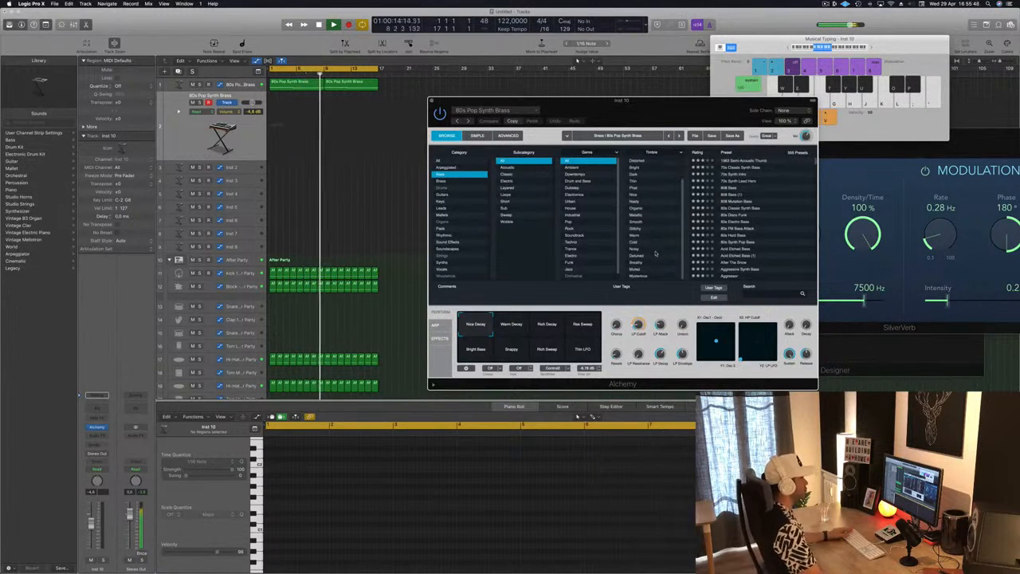
scroll(655, 253, up, 2)
scroll(590, 231, down, 1)
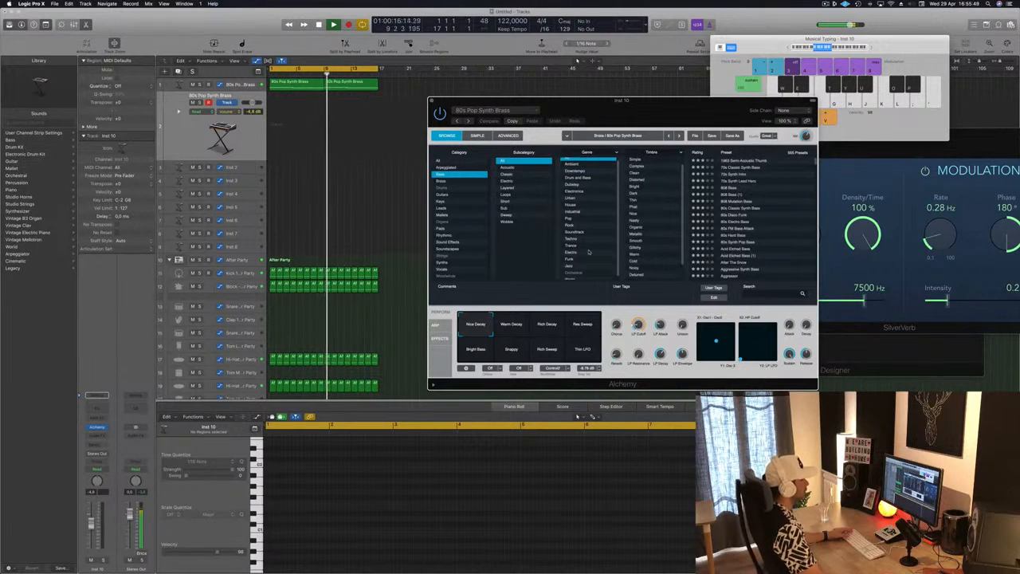
click(572, 239)
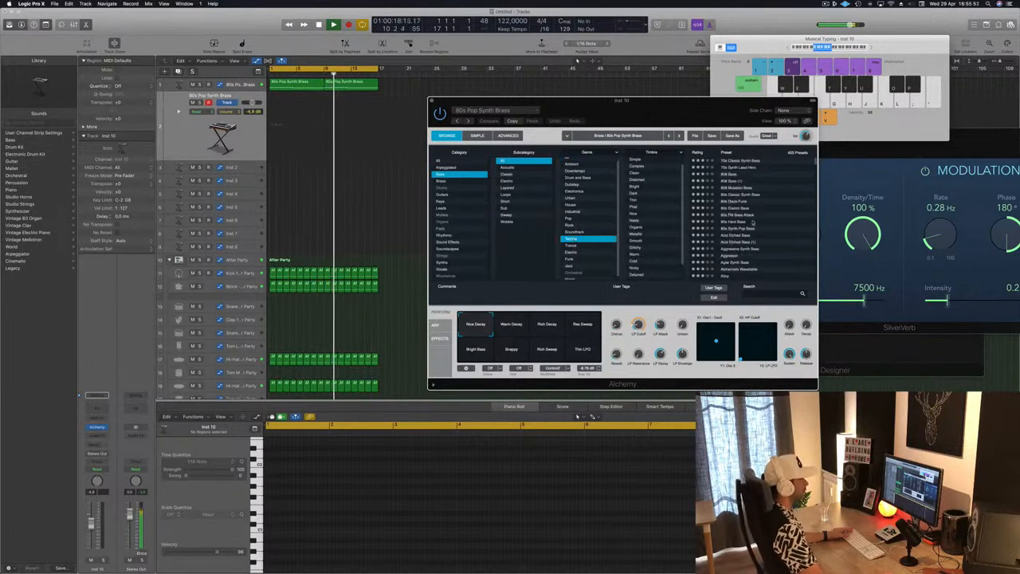
Step: Audition the Bouncing Bass, Boxy Synth Bass and Brassy Octave Bass presets against the groove
scroll(744, 230, down, 8)
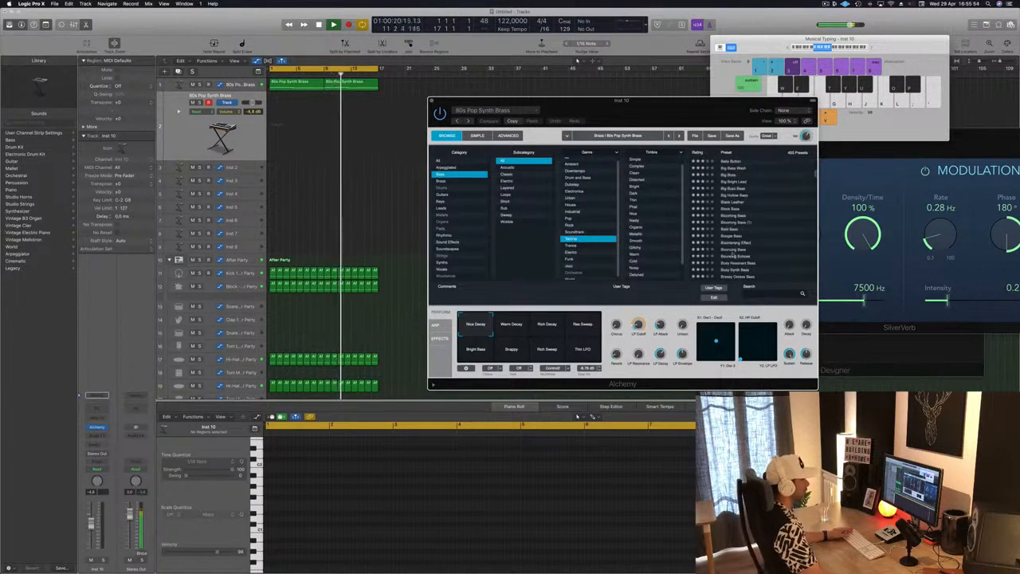
click(738, 250)
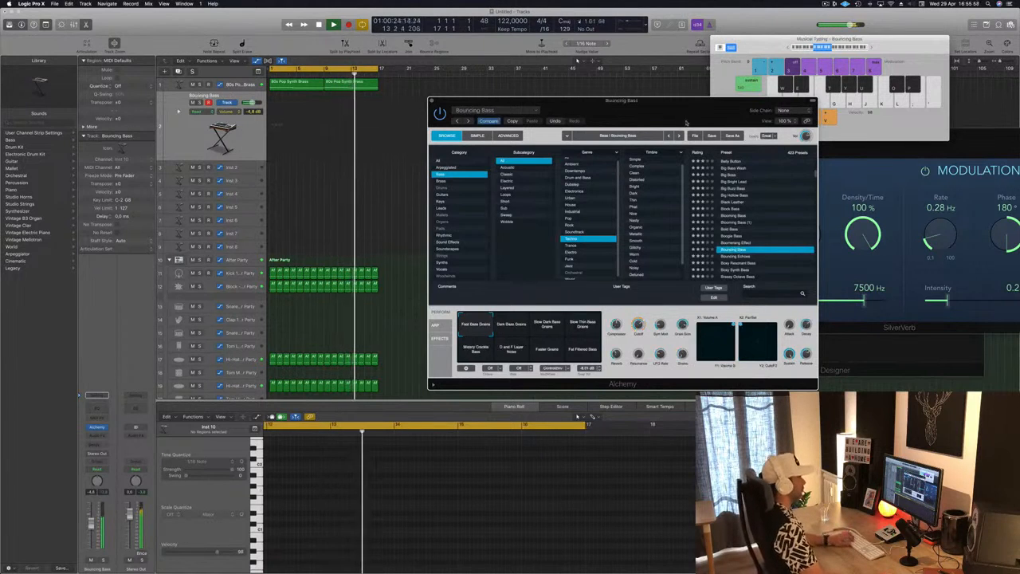
scroll(749, 257, down, 2)
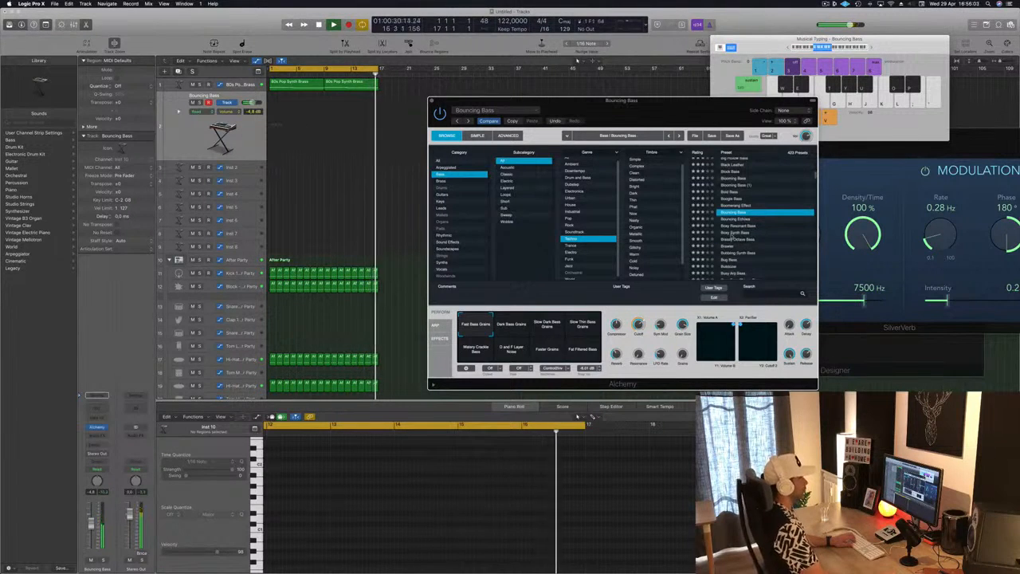
click(724, 233)
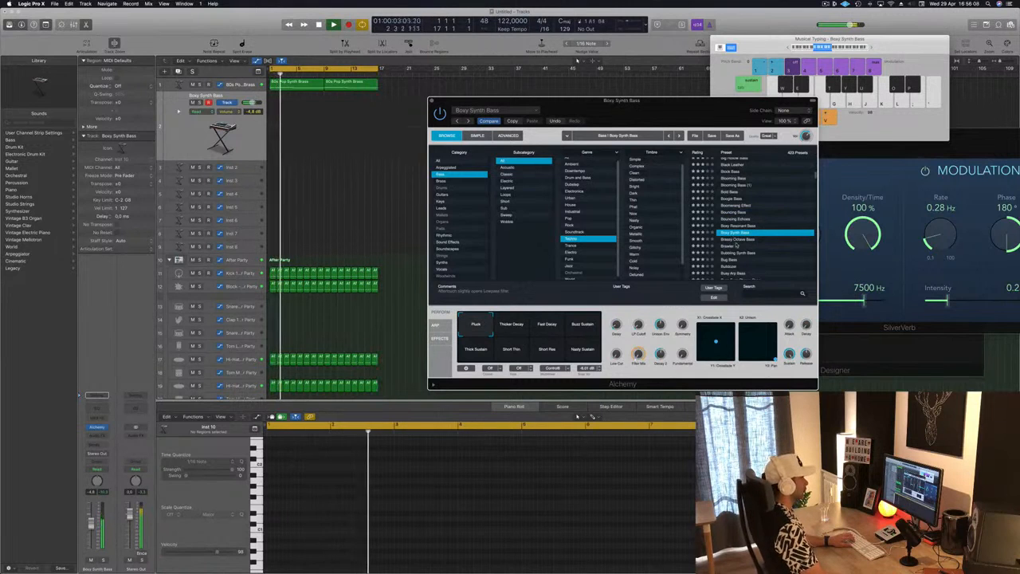
click(734, 239)
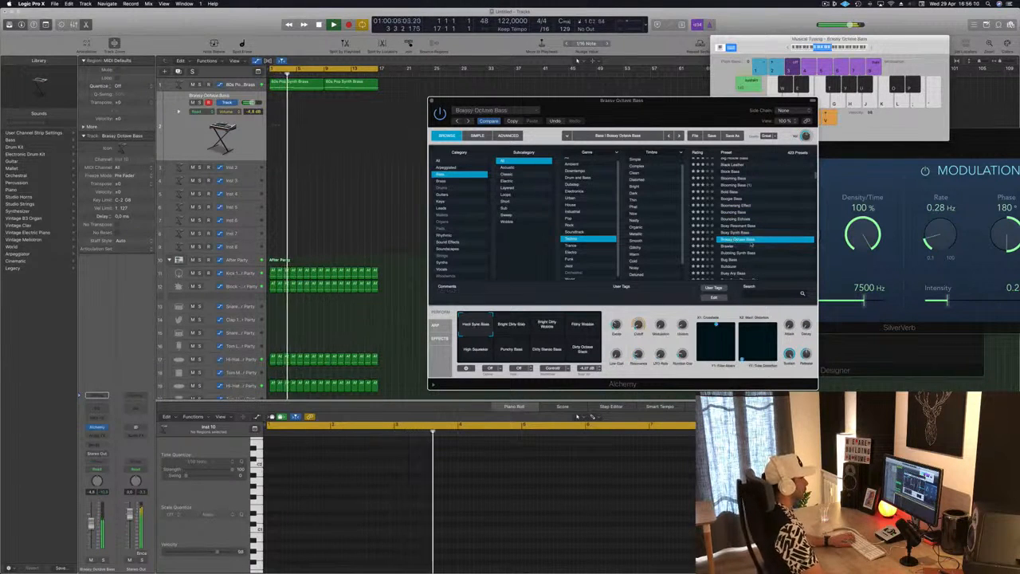
Step: Audition the Bubbling Synth Bass, Brawler, Chaos Glide Bass and Cheap Upright Bass presets
scroll(737, 232, down, 2)
click(723, 228)
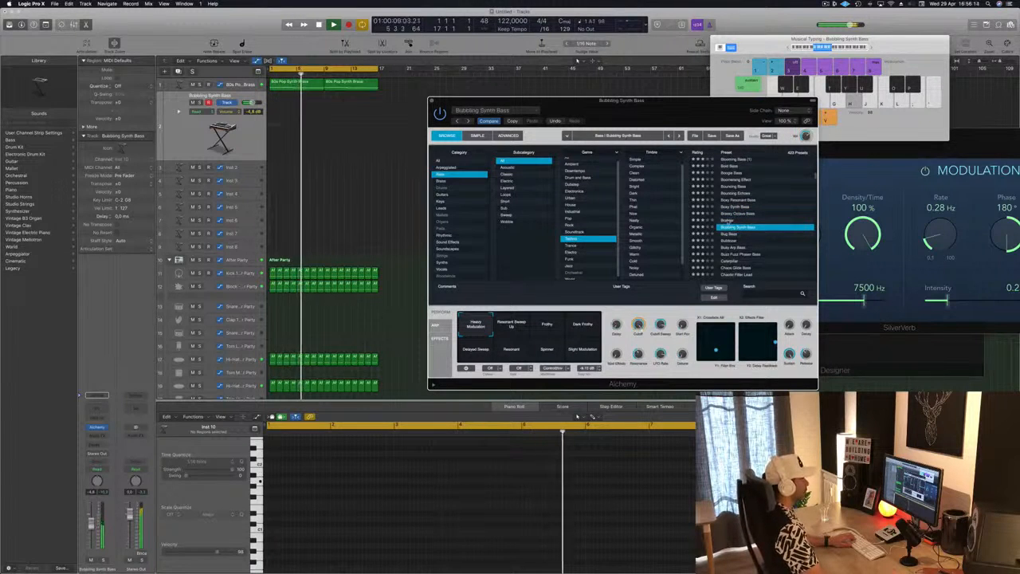
click(730, 220)
scroll(760, 240, down, 1)
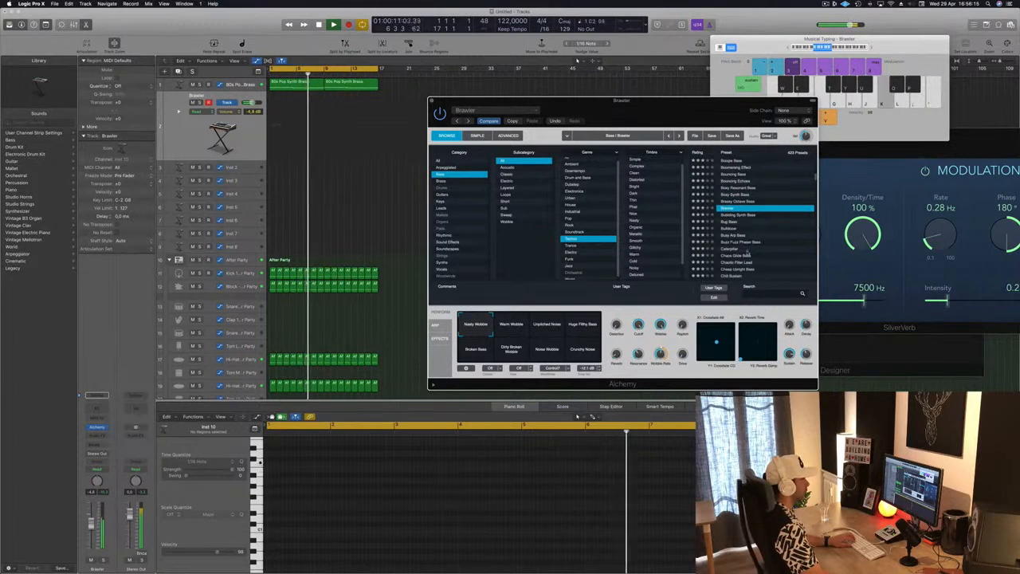
click(765, 255)
scroll(788, 245, down, 2)
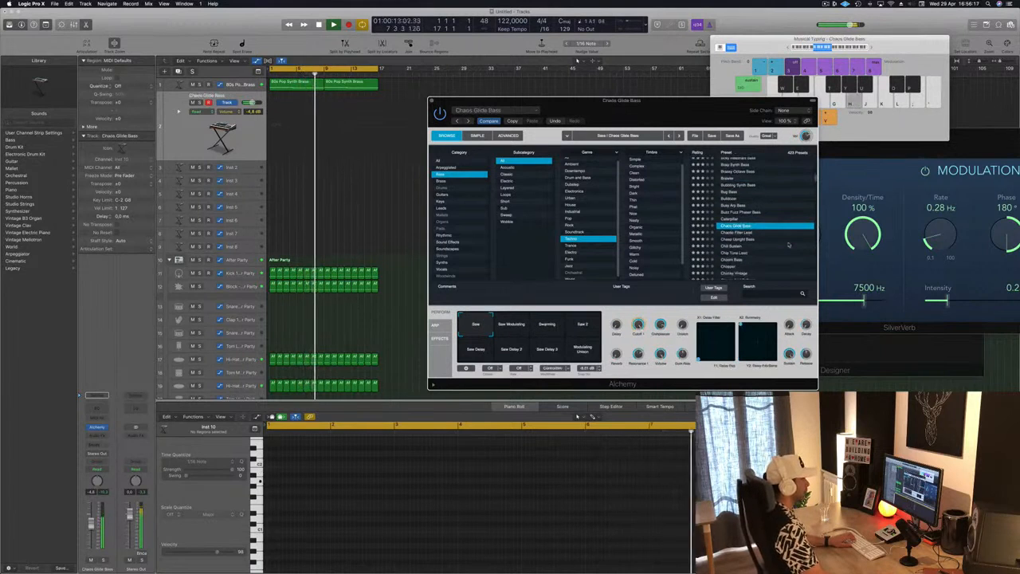
click(749, 239)
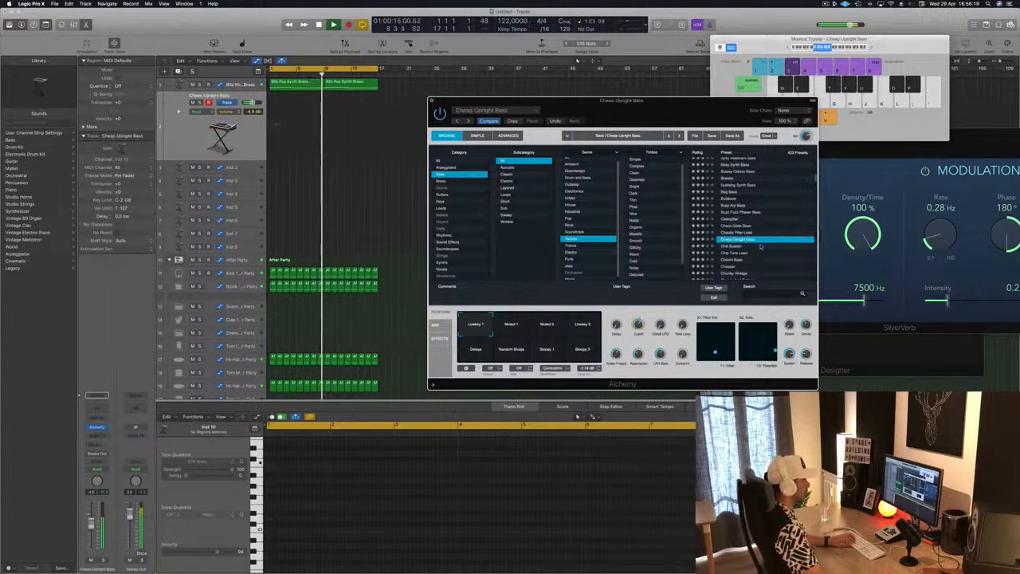
Step: Narrow the bass presets to the Dark timbre and audition Dark Glide Lead and Dark Edgy Lead
scroll(668, 232, down, 2)
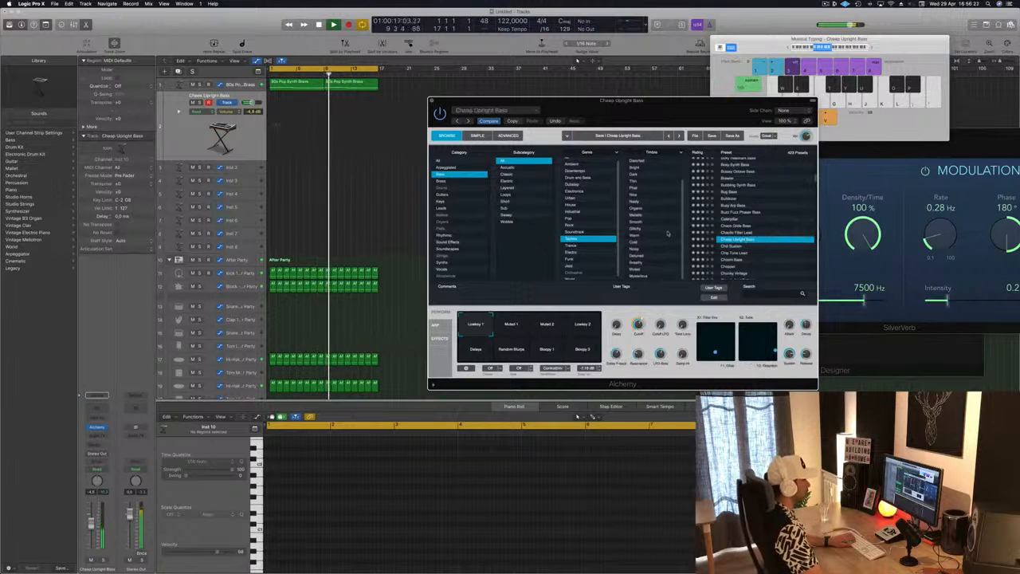
scroll(668, 232, up, 3)
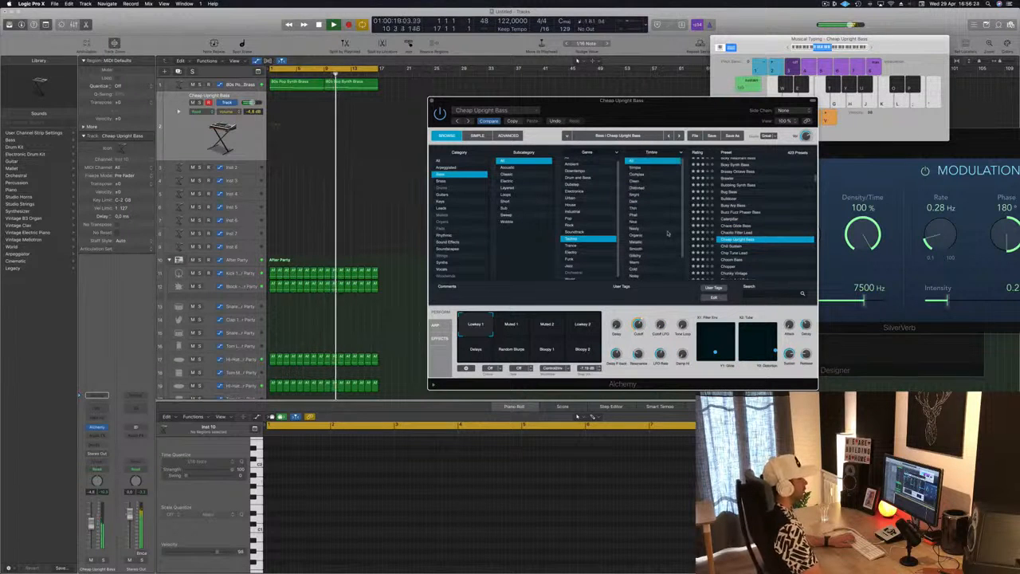
click(640, 201)
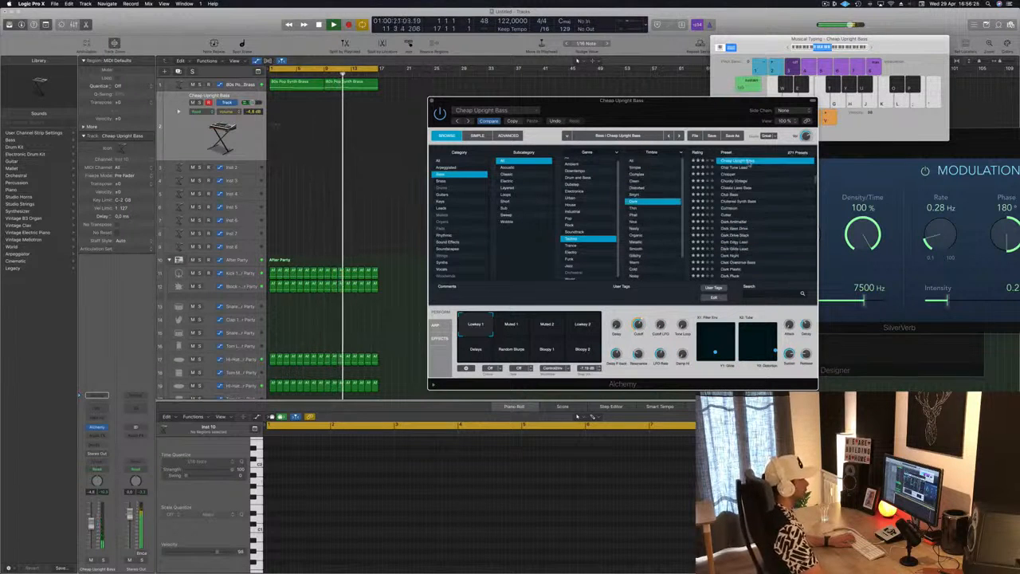
click(734, 248)
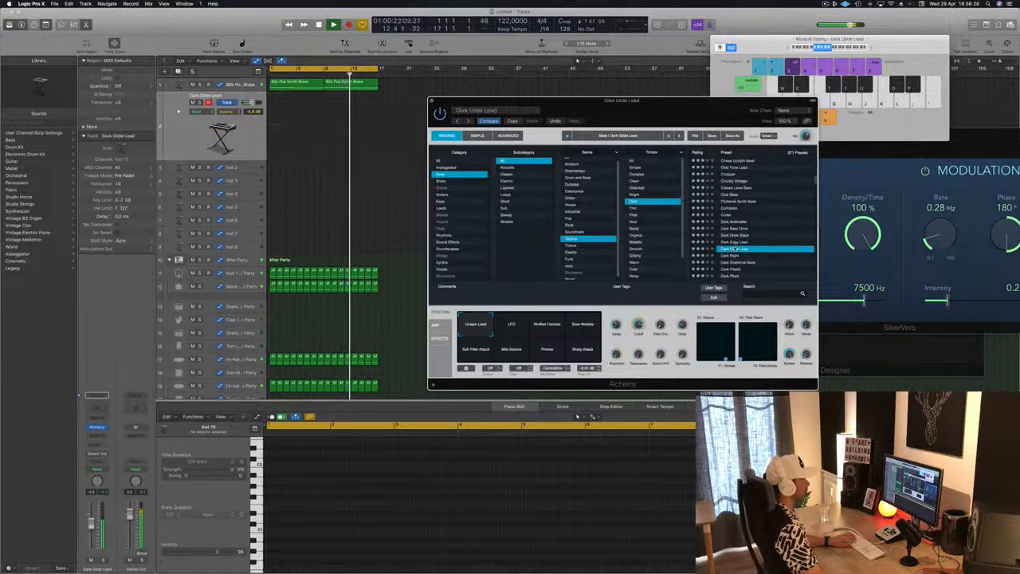
click(741, 241)
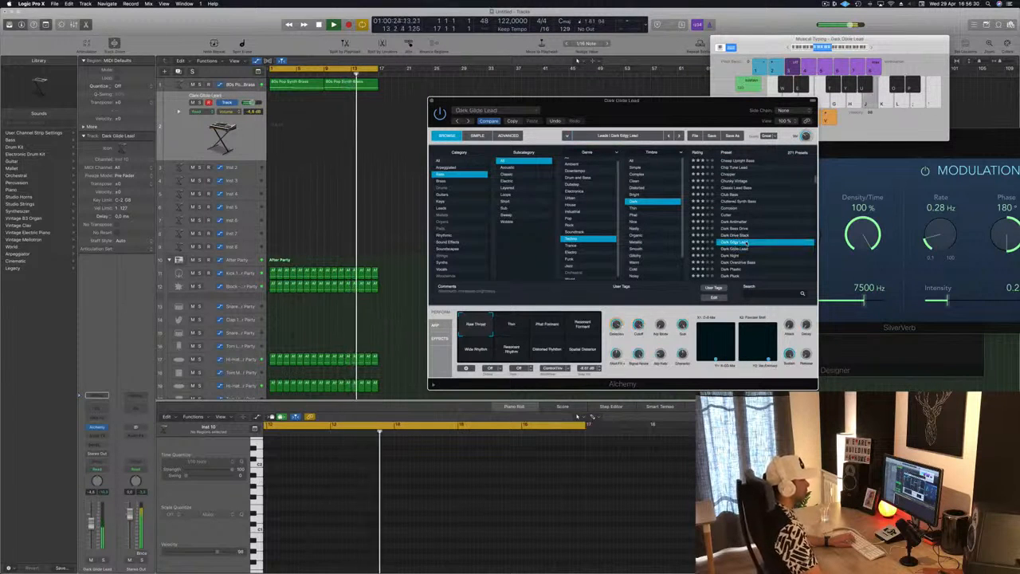
Step: Audition the 70s Classic Synth Bass, 70s Synth Lead Hero and Aggressive Synth Bass presets, and load Alloy on the duplicated track
scroll(747, 245, down, 5)
scroll(747, 244, up, 10)
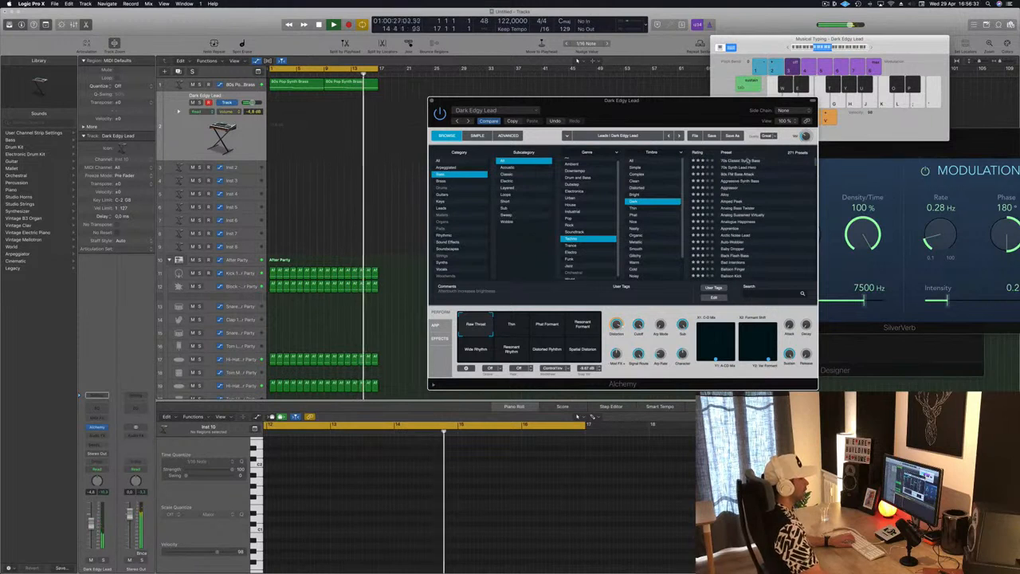
click(744, 161)
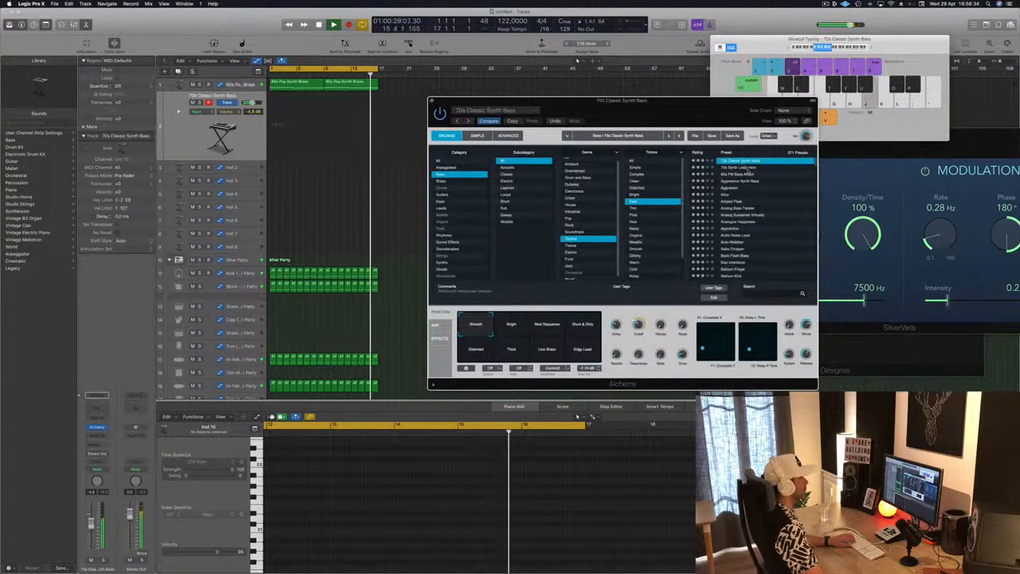
click(748, 168)
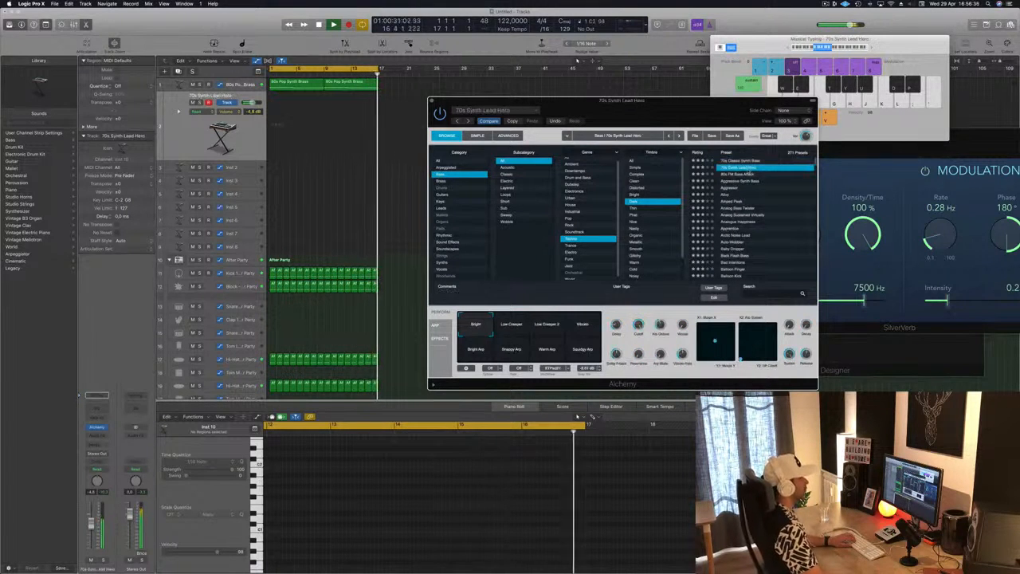
click(751, 182)
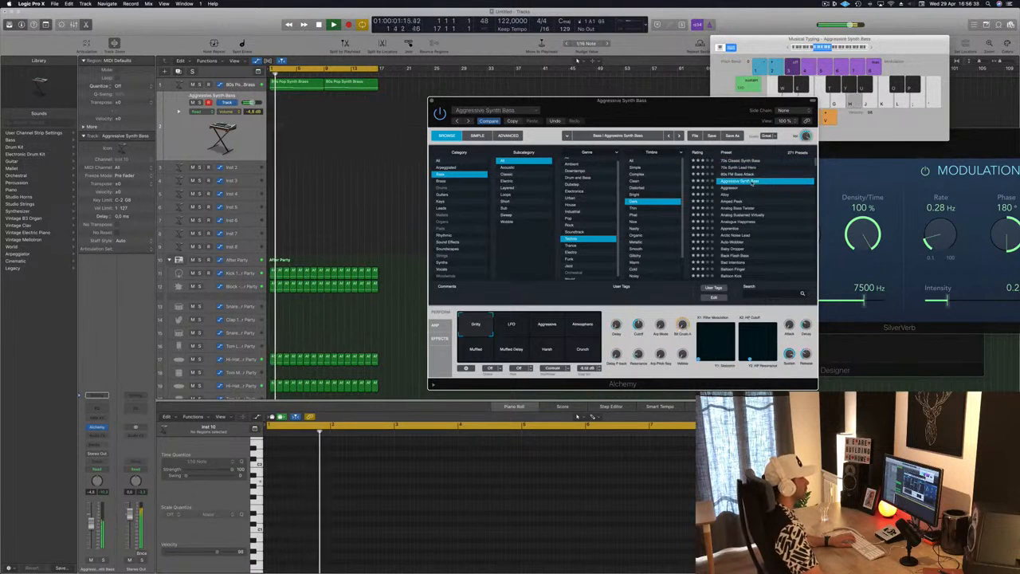
click(729, 194)
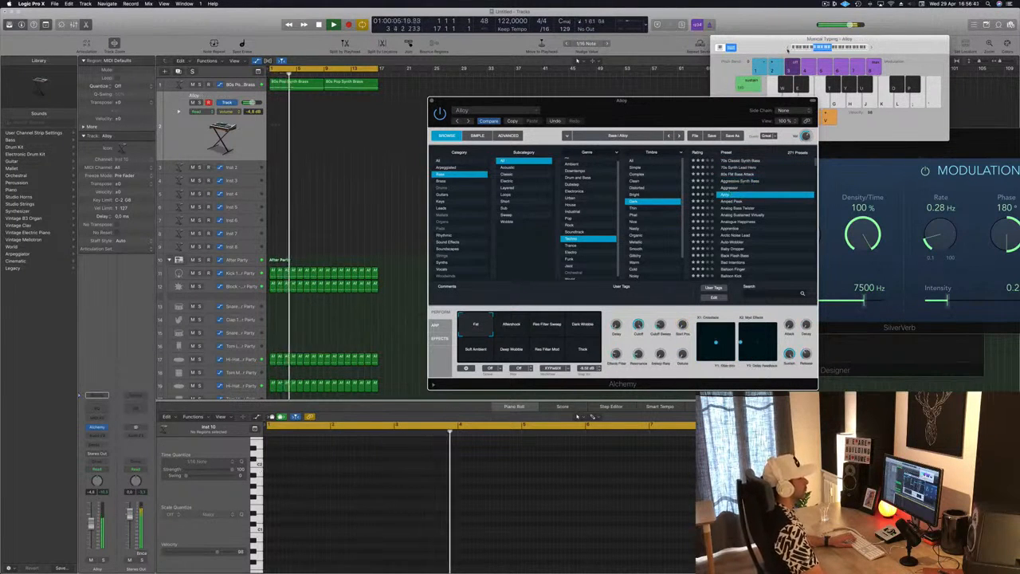
Step: Lower the Musical Typing octave range and audition the Amped Peak, Analog Bass Twister and Analog Sustained Virtually presets against the groove
click(809, 47)
key(j)
click(738, 204)
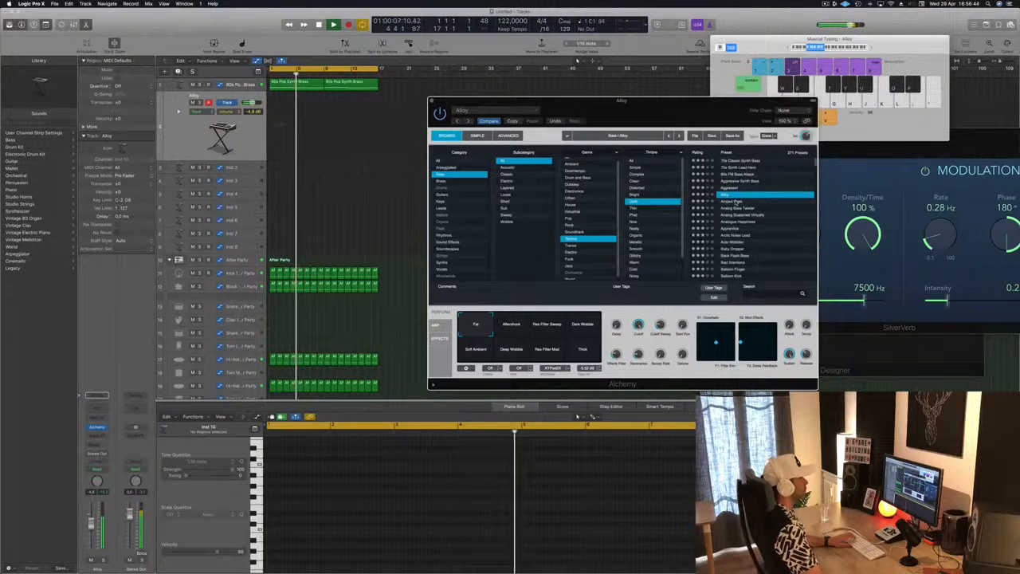
click(737, 202)
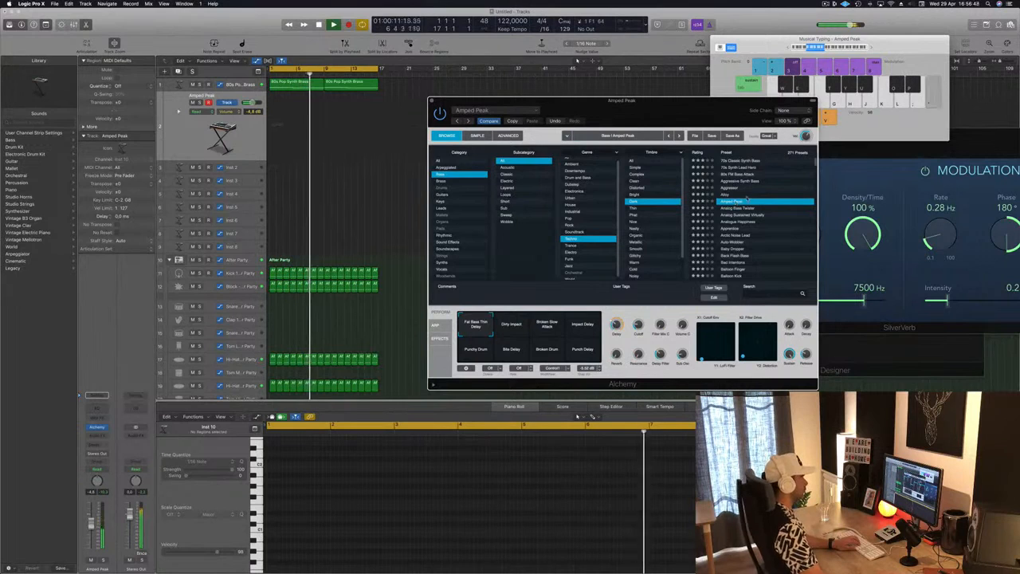
click(742, 209)
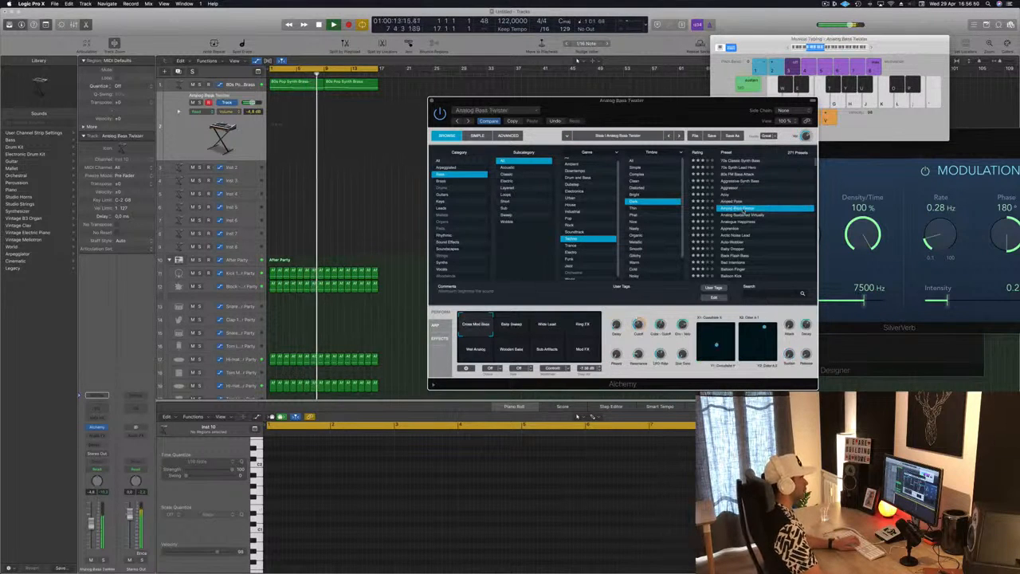
click(745, 215)
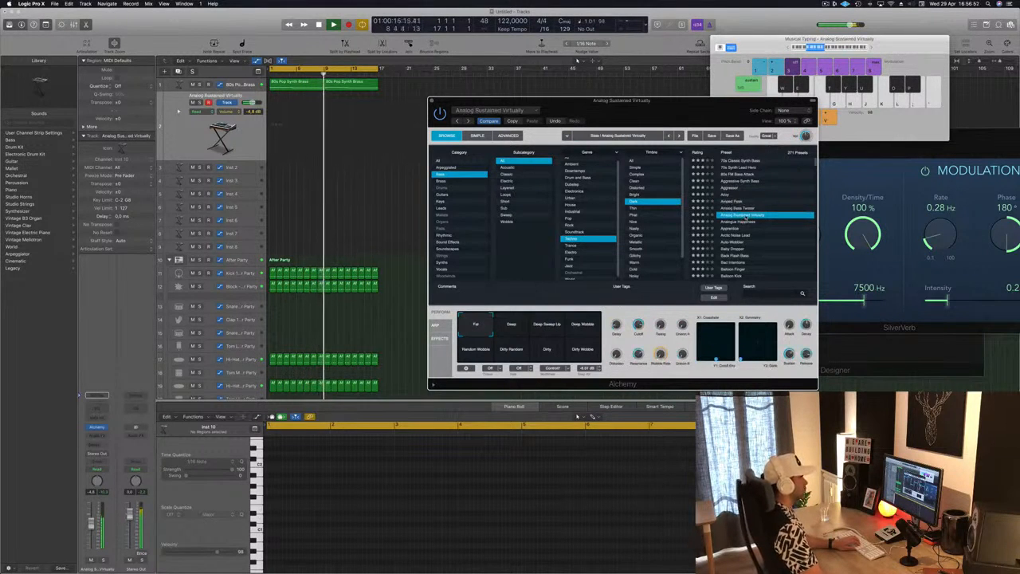
Step: Audition the Analogue Happiness, Apprentice and Arctic Noise Lead presets, raising the Musical Typing octave range while comparing them
click(742, 222)
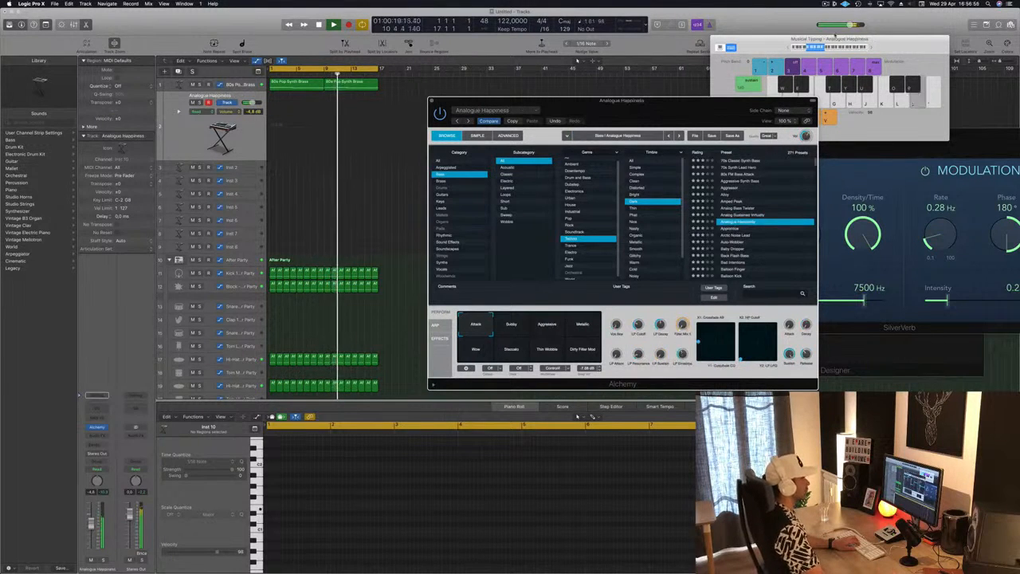
click(868, 47)
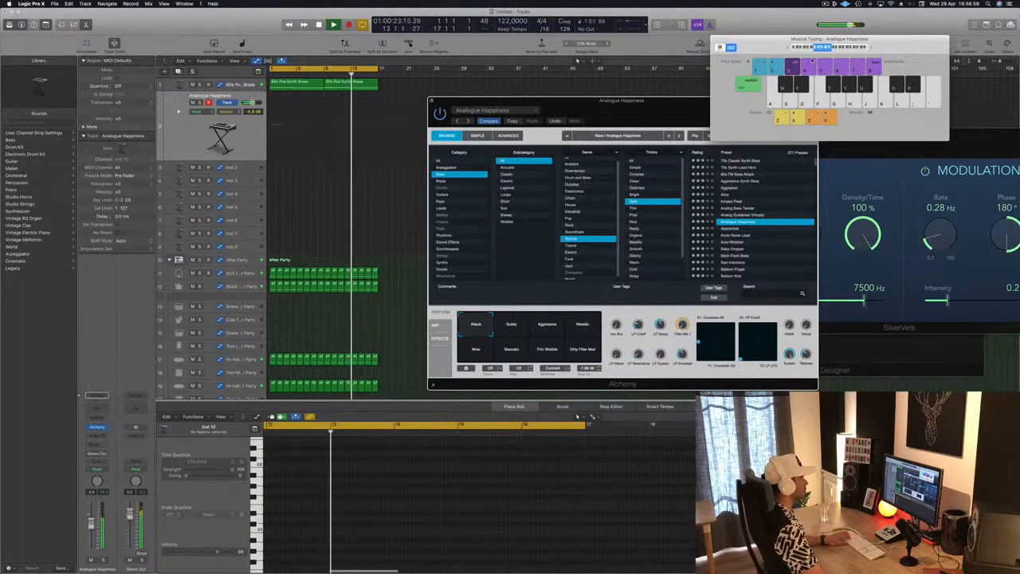
click(733, 230)
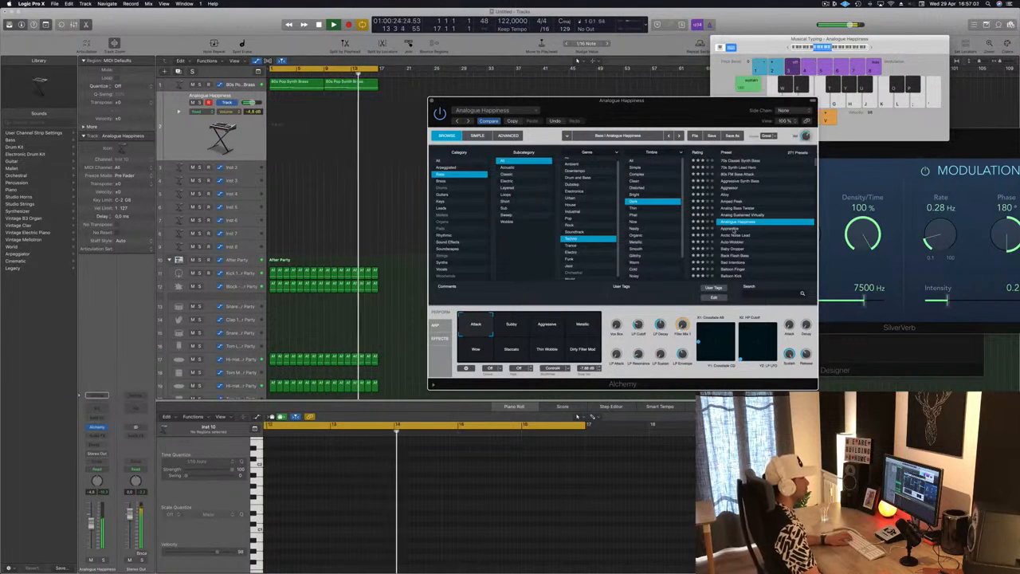
click(732, 230)
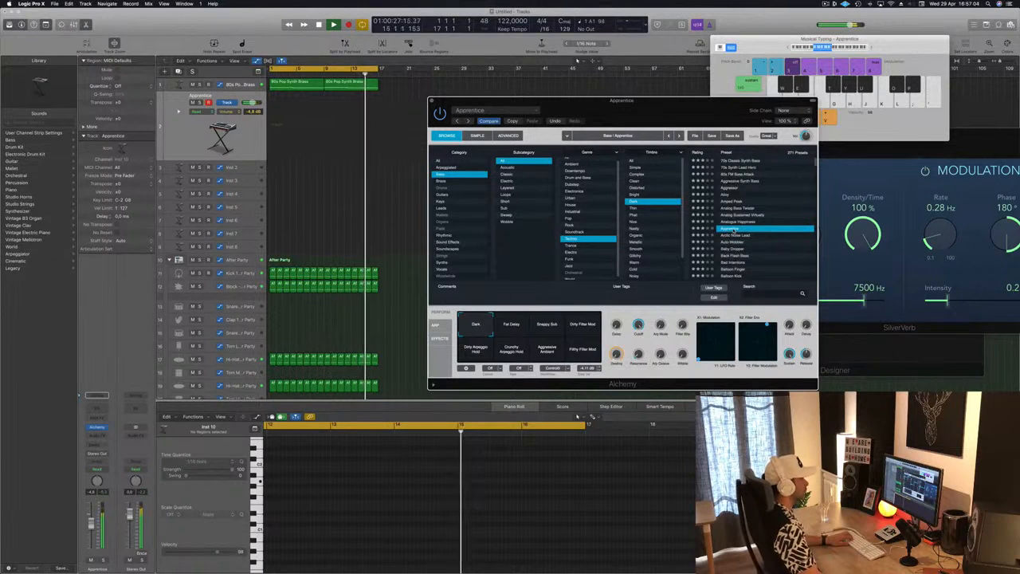
click(740, 235)
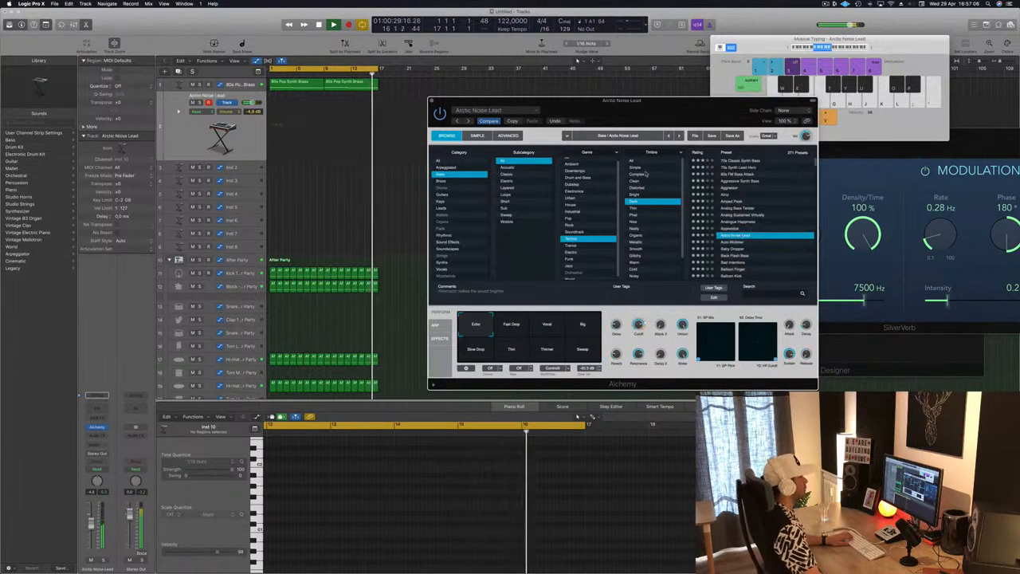
Step: Clear the Bass category, Techno genre and Dark timbre filters from the Alchemy preset browser
click(440, 174)
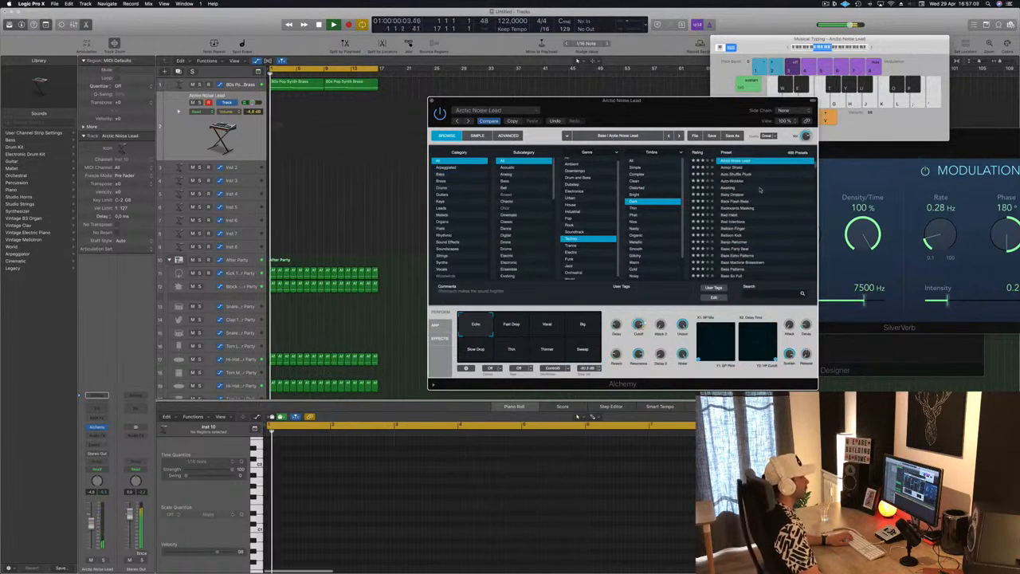
scroll(751, 197, down, 2)
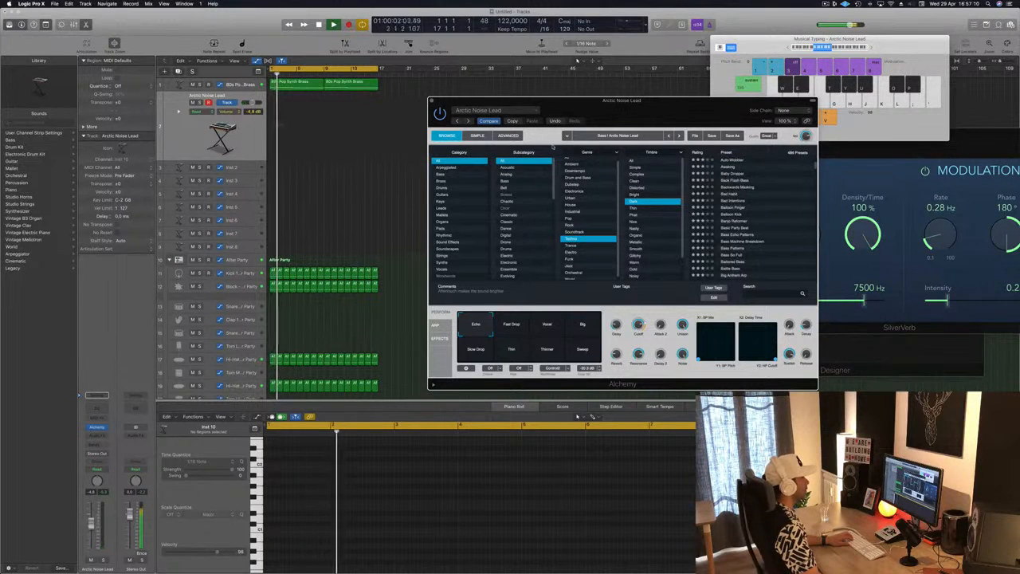
click(572, 161)
click(632, 162)
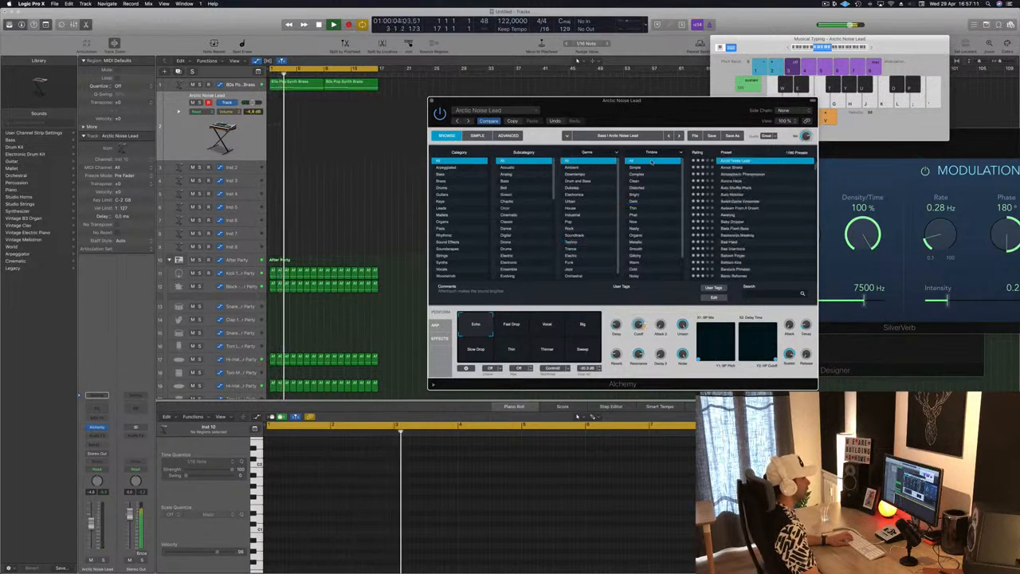
Step: Audition the Automaton and Automatons presets from the unfiltered Alchemy preset list
scroll(750, 191, down, 8)
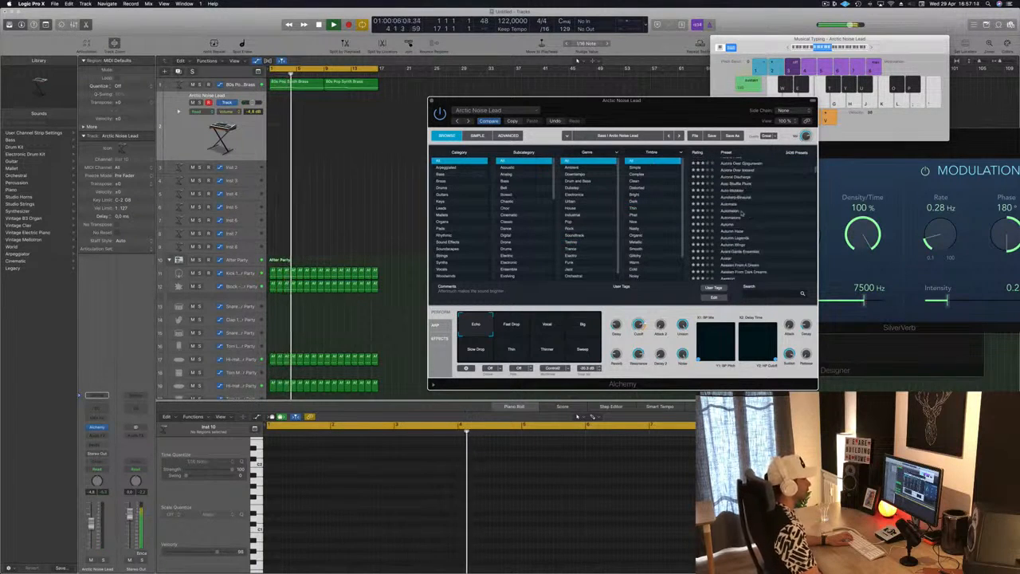
click(756, 211)
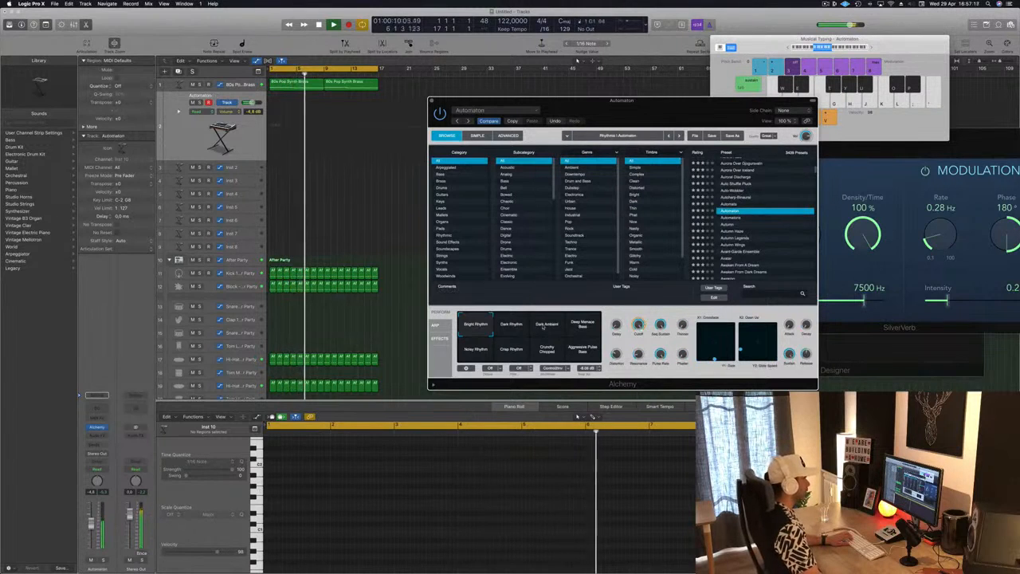
click(729, 218)
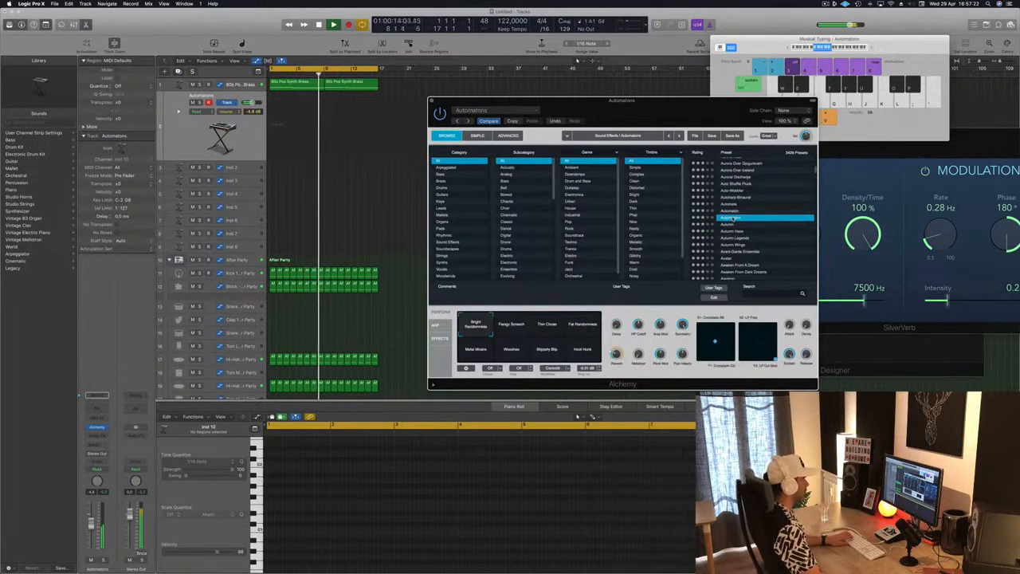
Step: Limit the Alchemy browser to the Bass category and audition Zip Code and You Melt from the end of the list
click(443, 175)
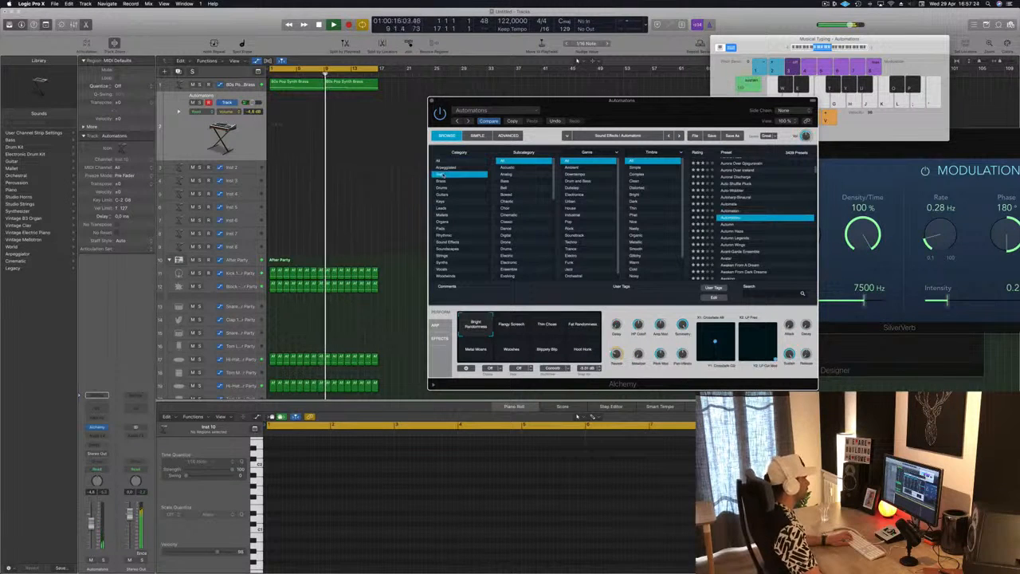
scroll(741, 191, down, 15)
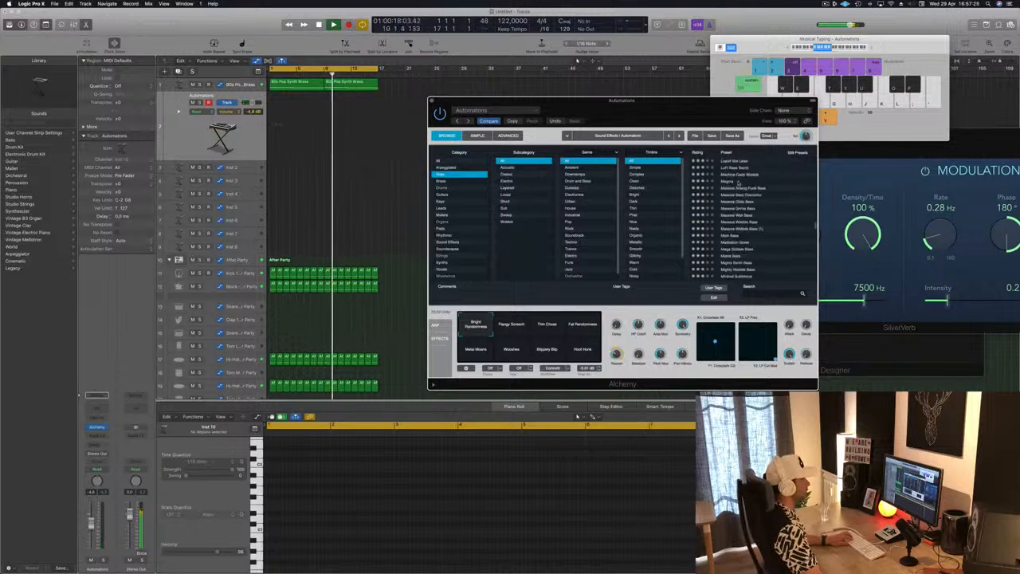
scroll(757, 251, down, 10)
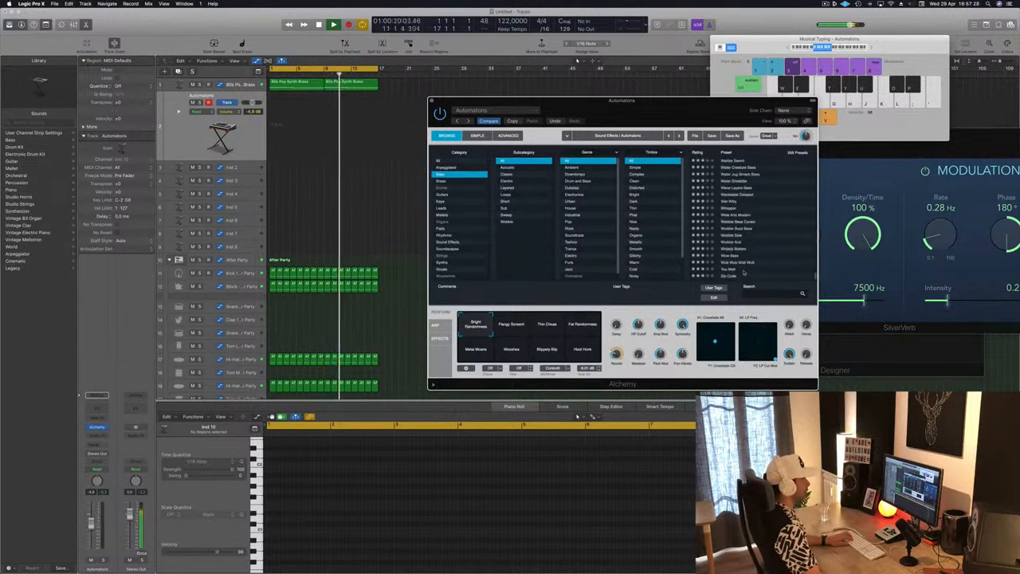
click(729, 271)
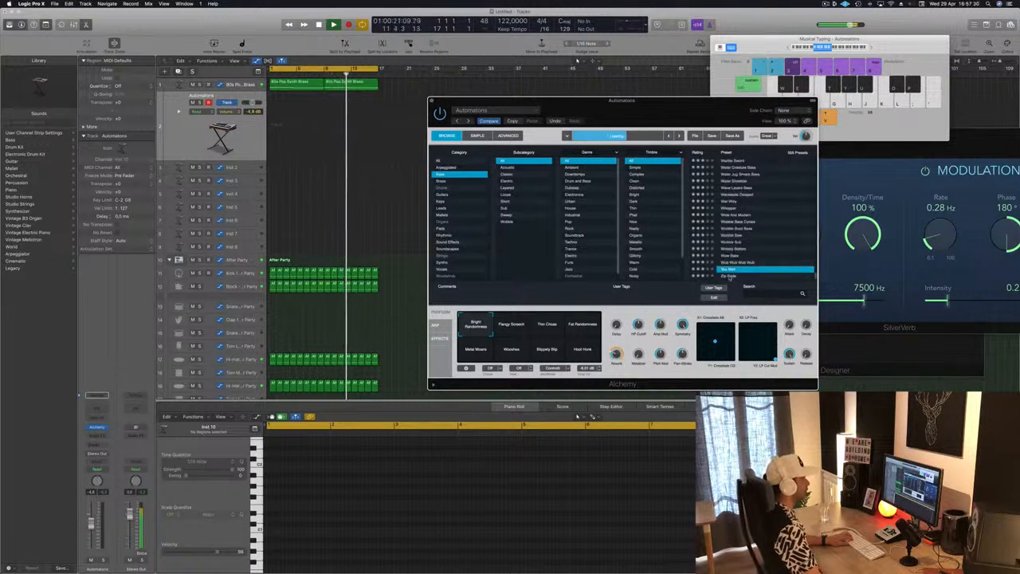
click(730, 276)
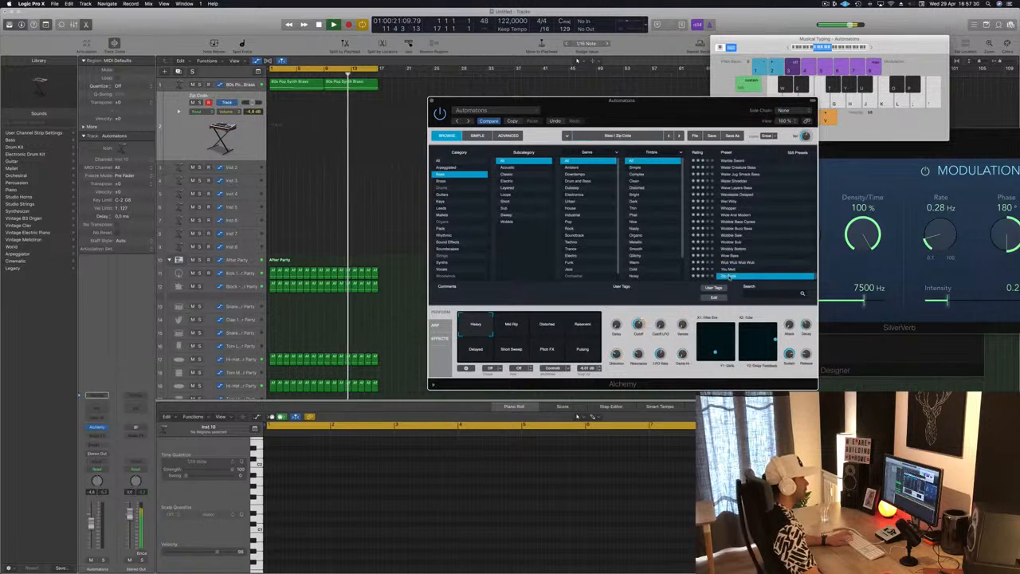
click(730, 270)
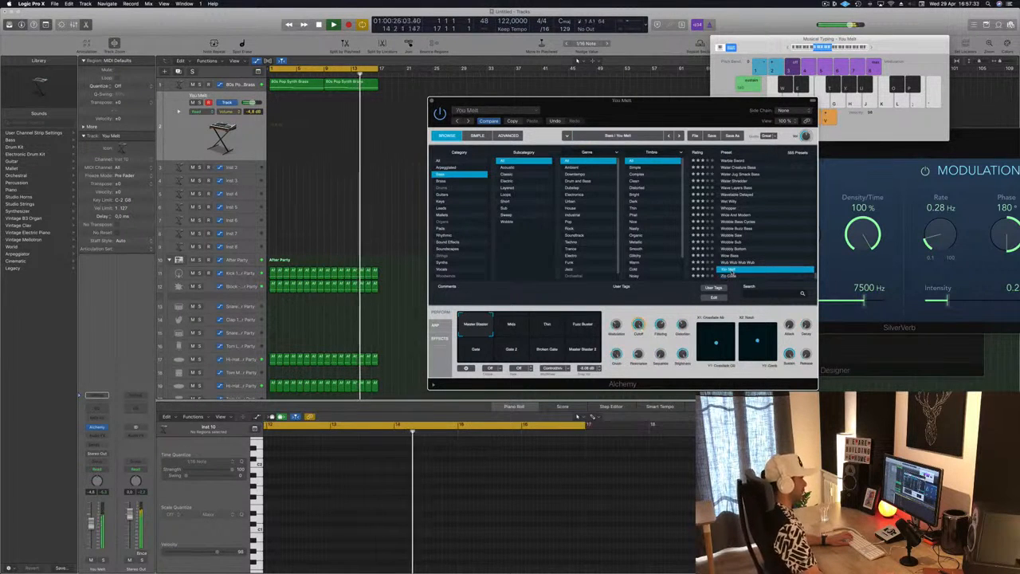
Step: Try Wub Wub Wub Wub at a lower level, load Wobbly Bottom on the duplicated track, and set its volume to about -2.8 dB
drag(91, 523, 90, 532)
click(737, 262)
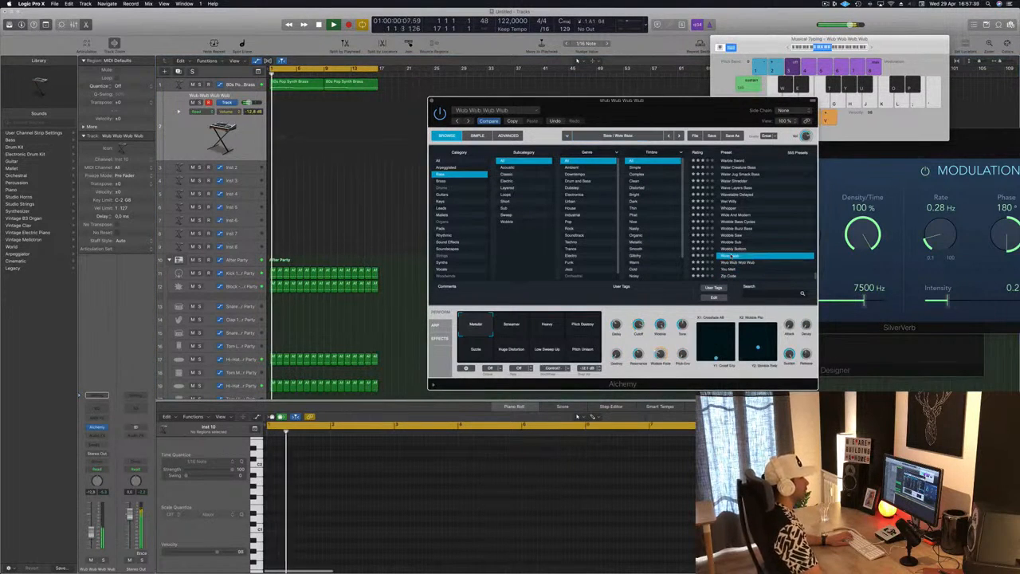
click(738, 249)
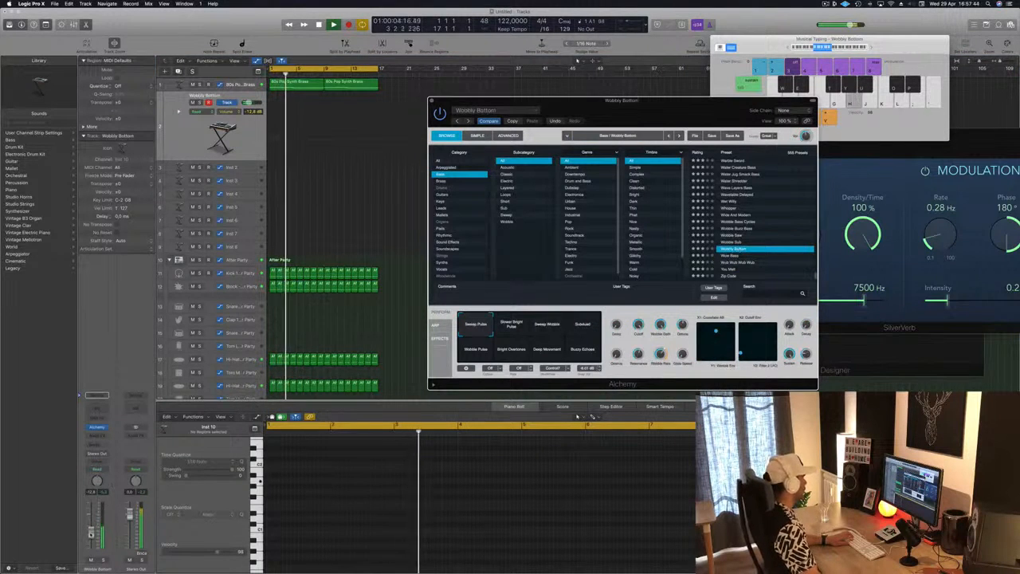
drag(93, 532, 92, 520)
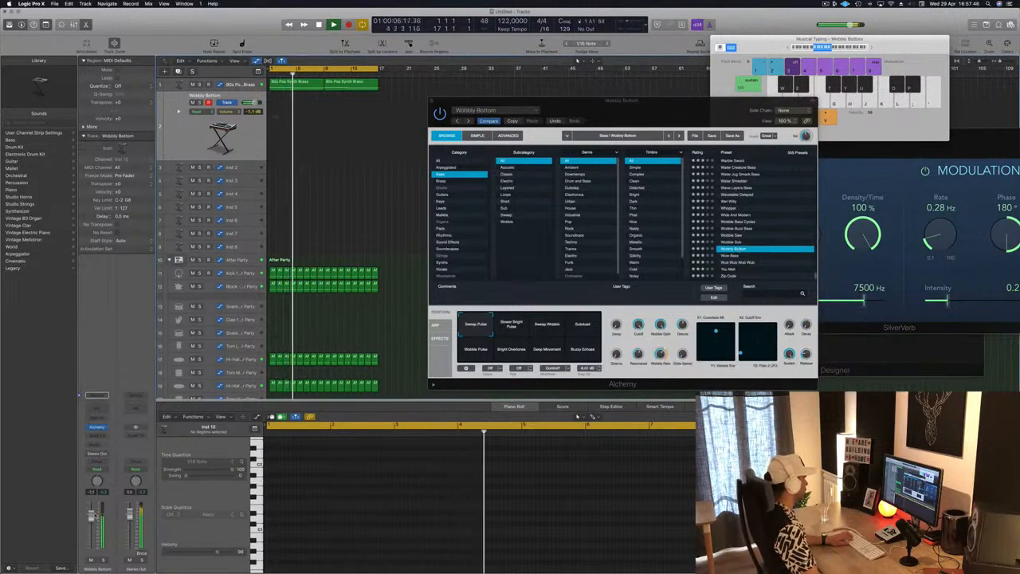
key(h)
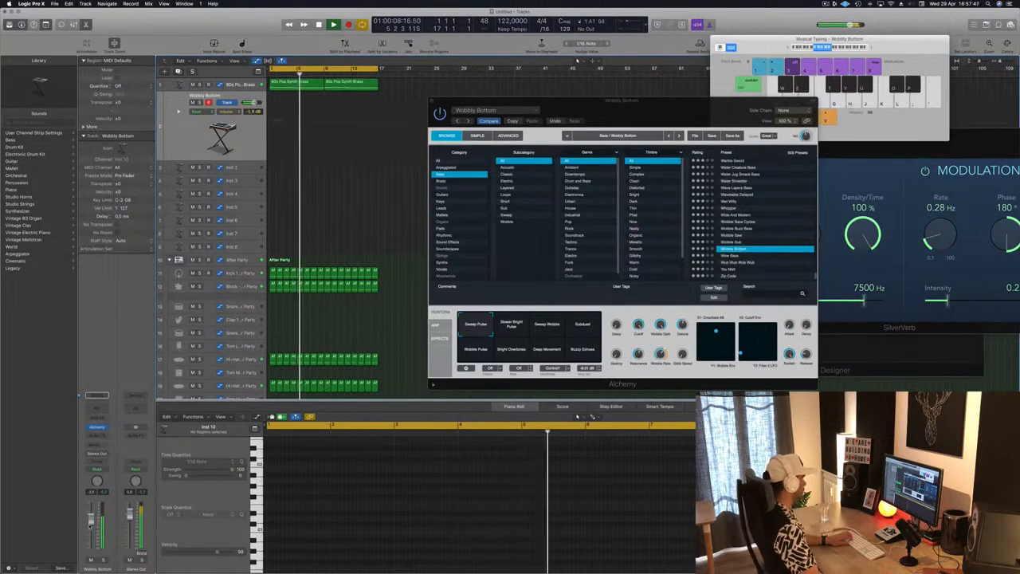
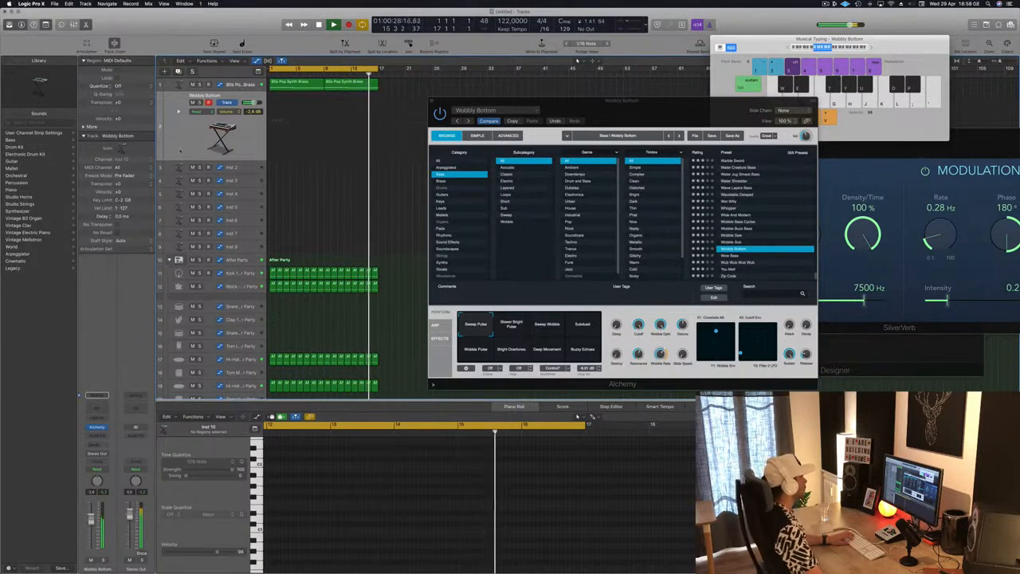
Step: Examine the pitch of the first note in the first 80s Pop Synth Brass region in the Piano Roll
click(273, 88)
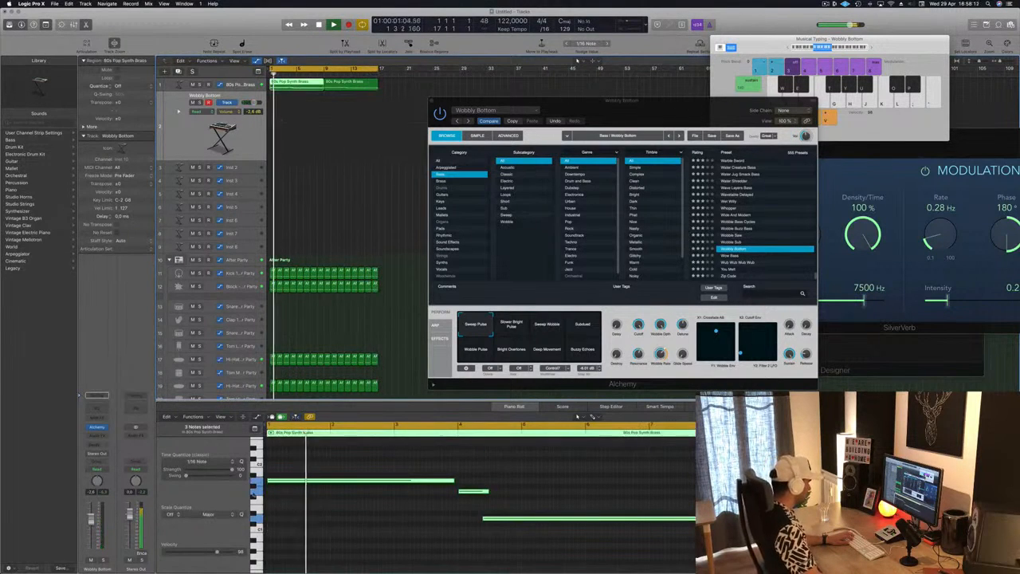
click(287, 460)
click(258, 480)
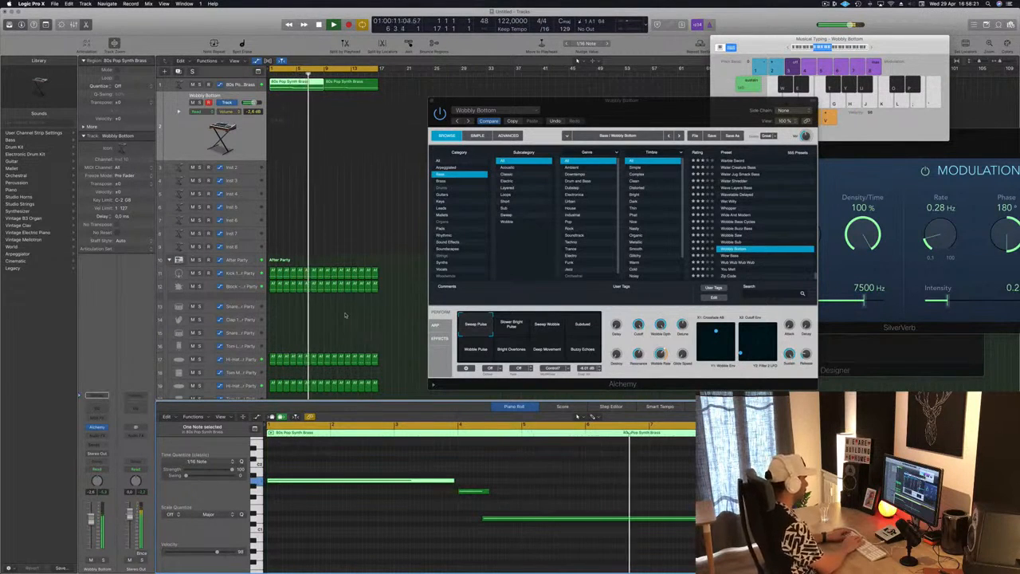
Step: Record a repeated single-pitch bass line on the Wobbly Bottom track from bar 1 to about bar 9
key(space)
key(r)
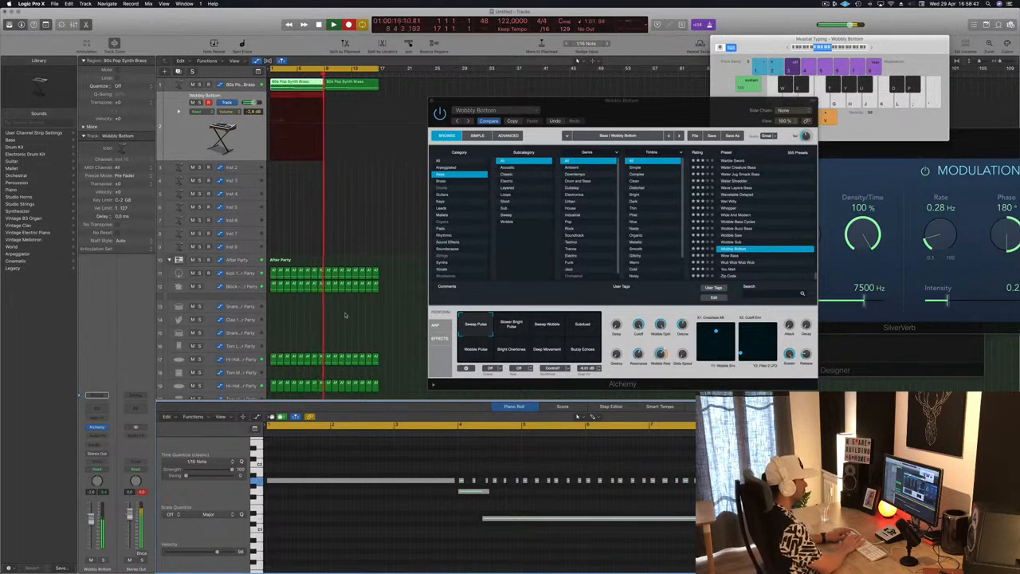
key(space)
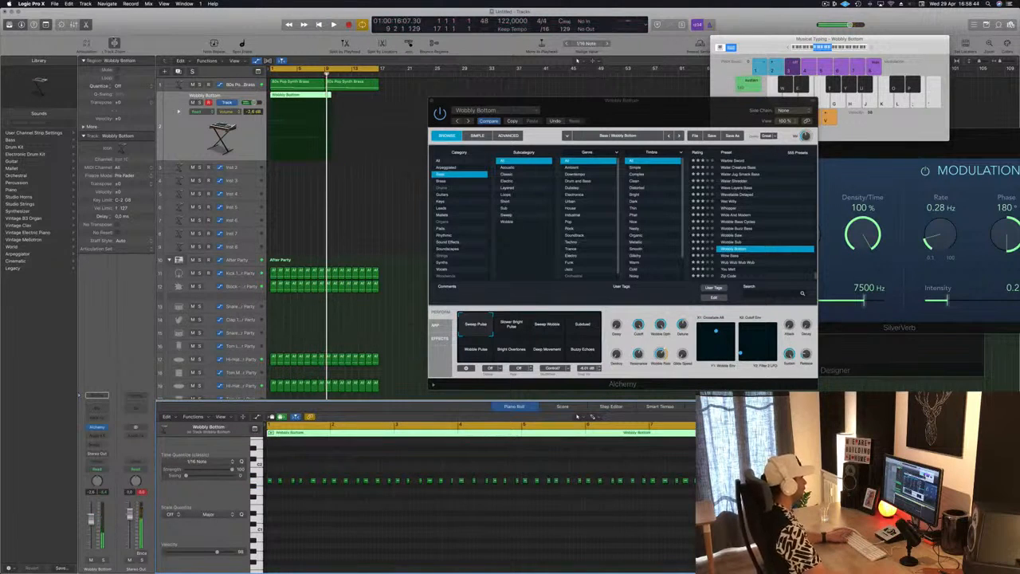
Step: Play the recorded Wobbly Bottom line from the start, select all its notes, and examine them along the region's full length
key(Return)
key(space)
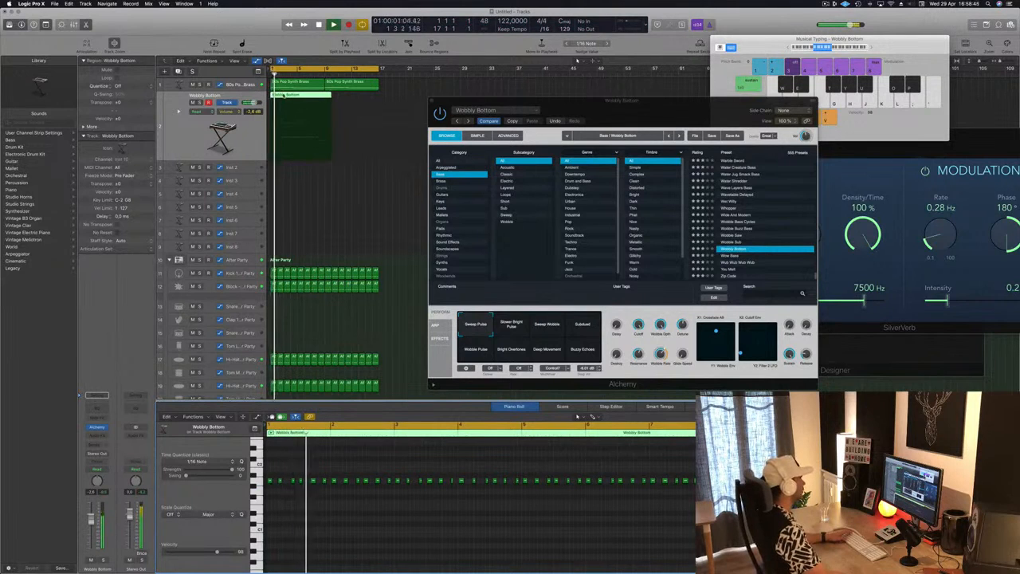
key(Return)
key(super+a)
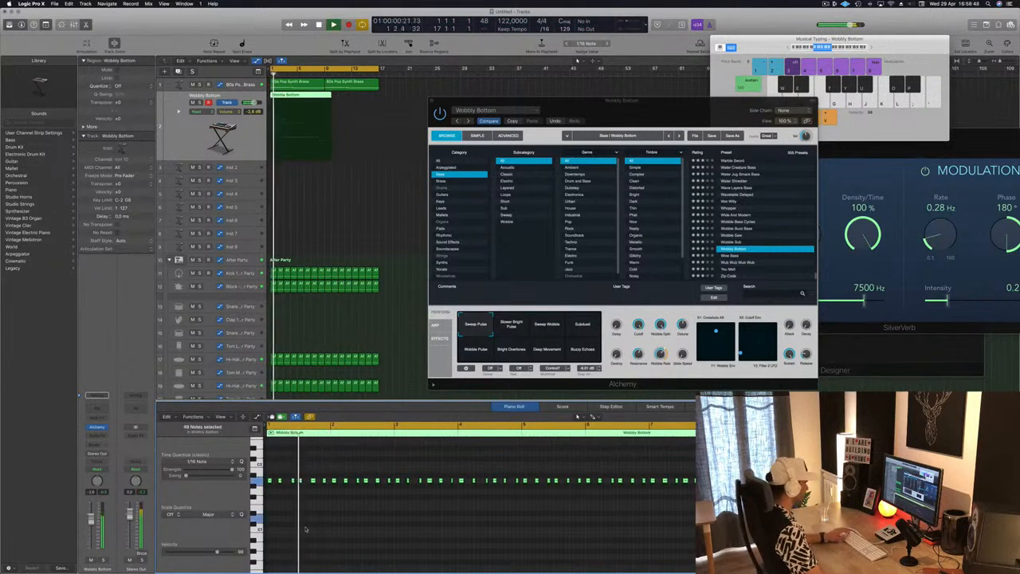
key(Return)
scroll(324, 519, down, 3)
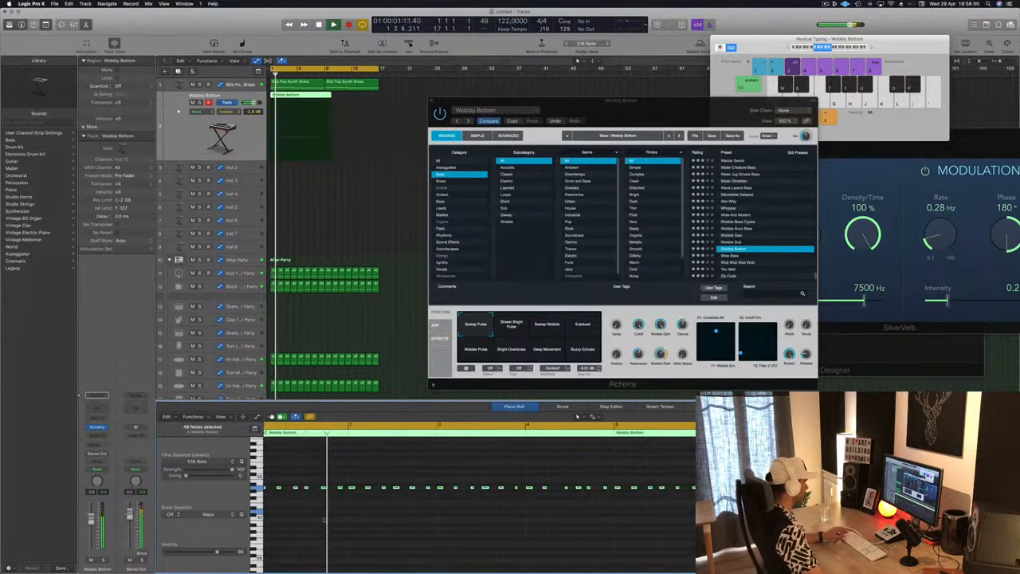
key(super+Left)
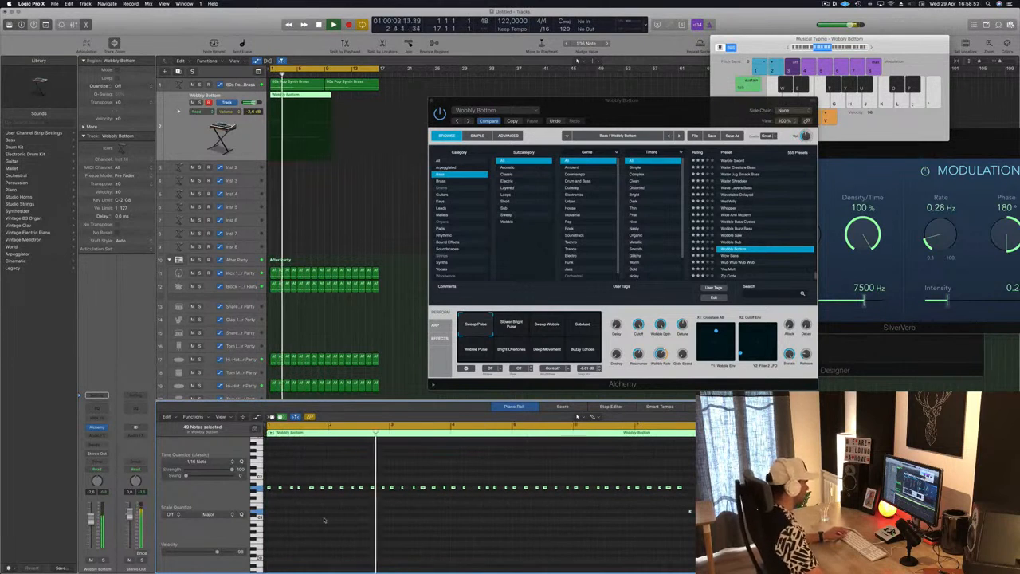
key(super+Left)
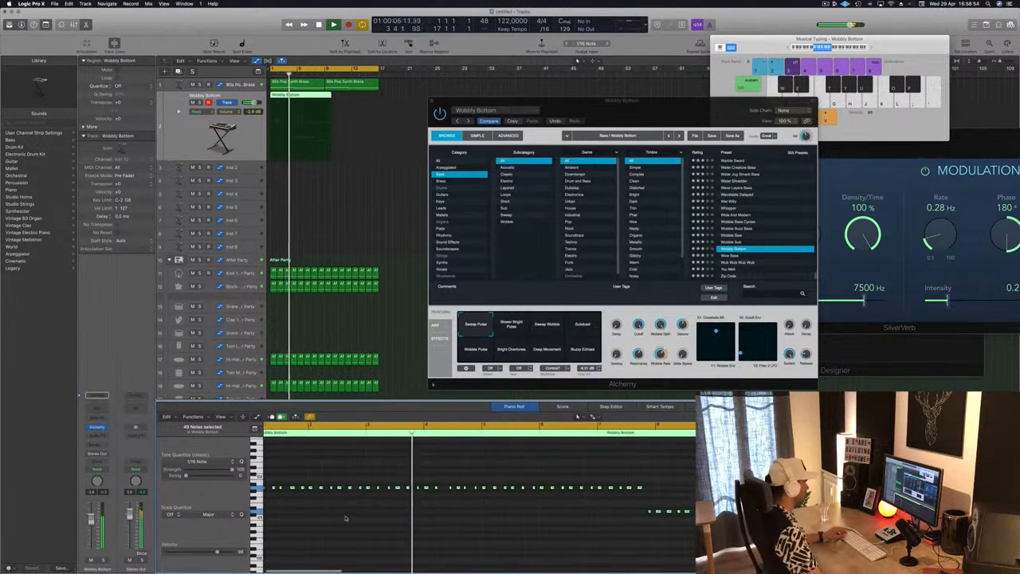
key(super+Left)
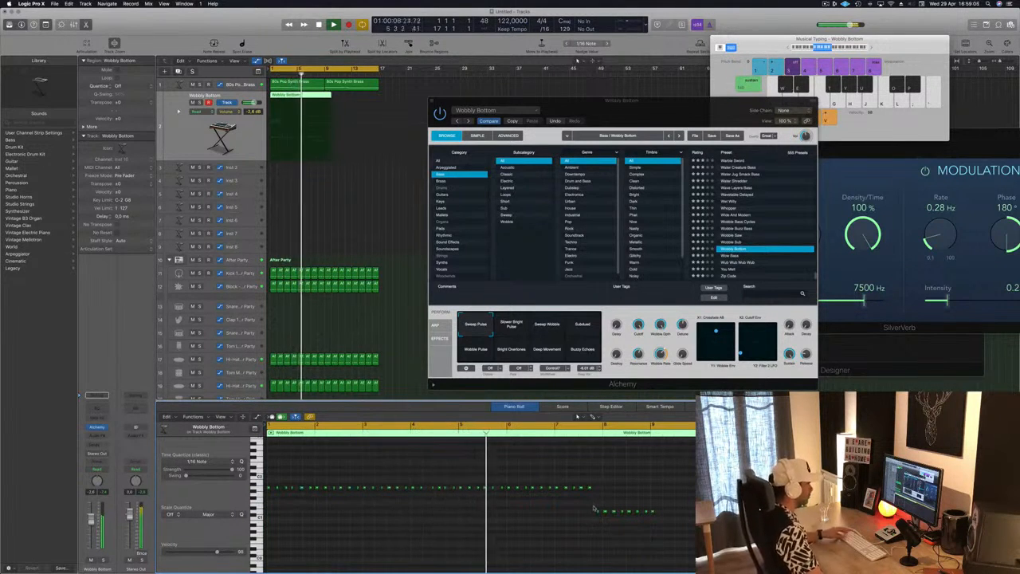
Step: Lower the bass notes from bar 4 onward to the pitch of the closing notes, and place the first three at an intermediate pitch
drag(600, 481, 407, 498)
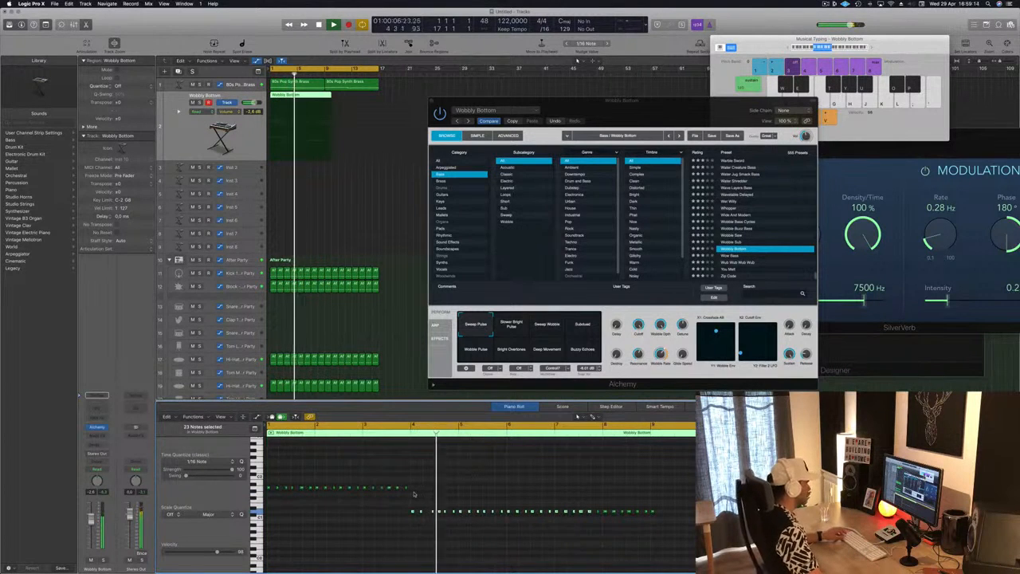
click(428, 516)
drag(436, 518, 436, 518)
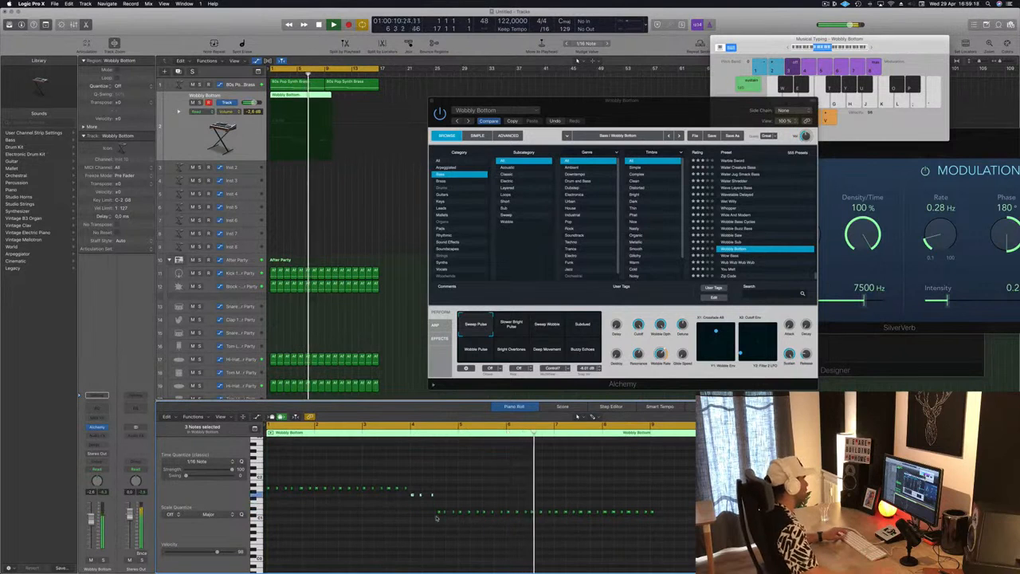
Step: Compare the bass notes with the first 80s Pop Synth Brass region, and trim the Wobbly Bottom region to end at bar 9
drag(301, 68, 301, 70)
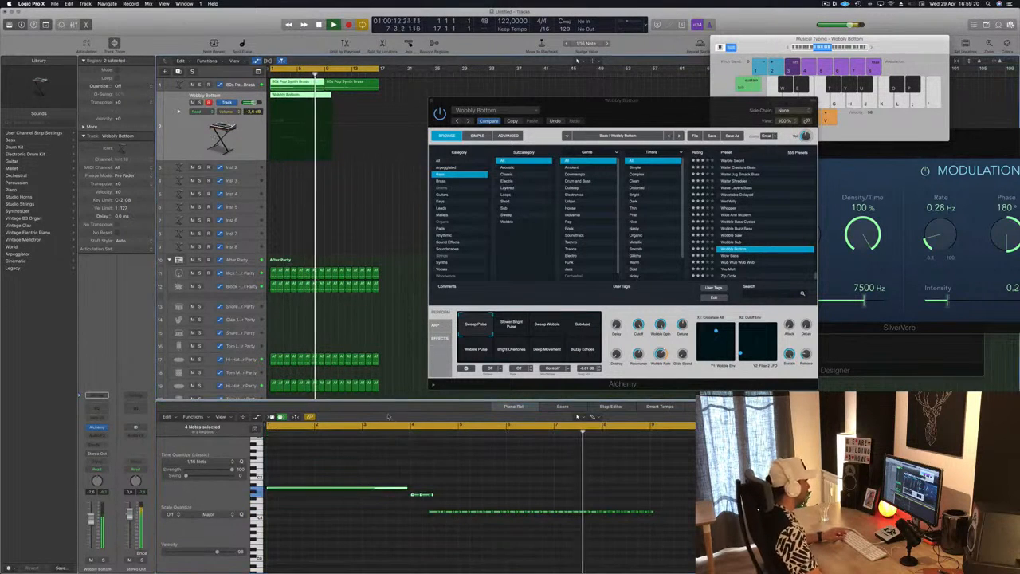
click(448, 473)
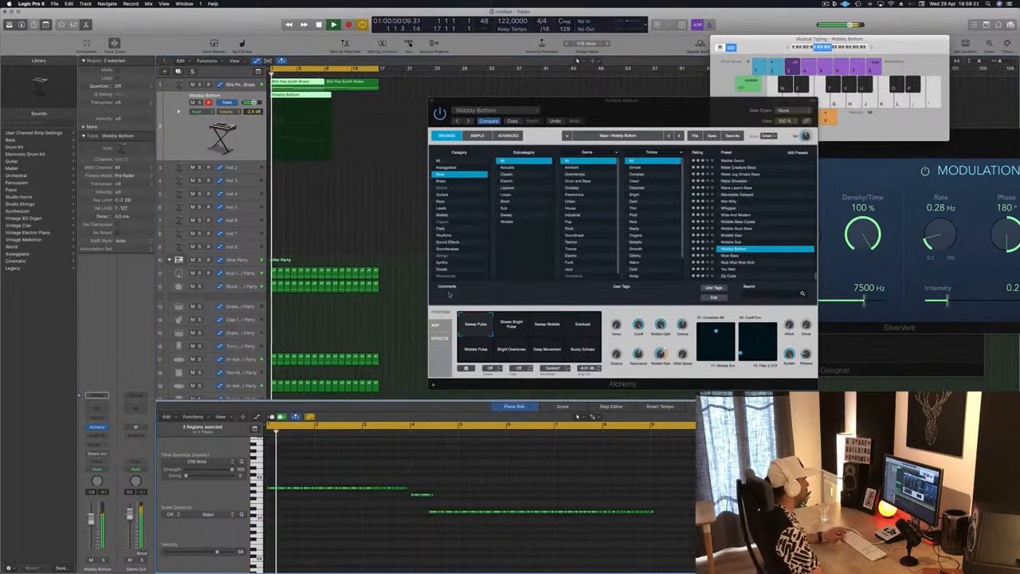
click(309, 110)
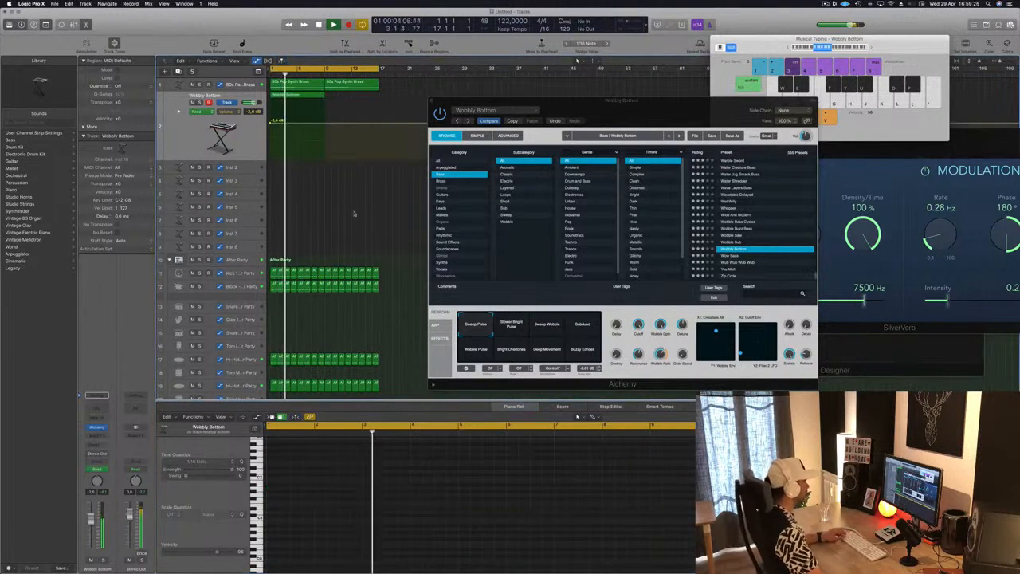
click(306, 94)
scroll(476, 510, down, 3)
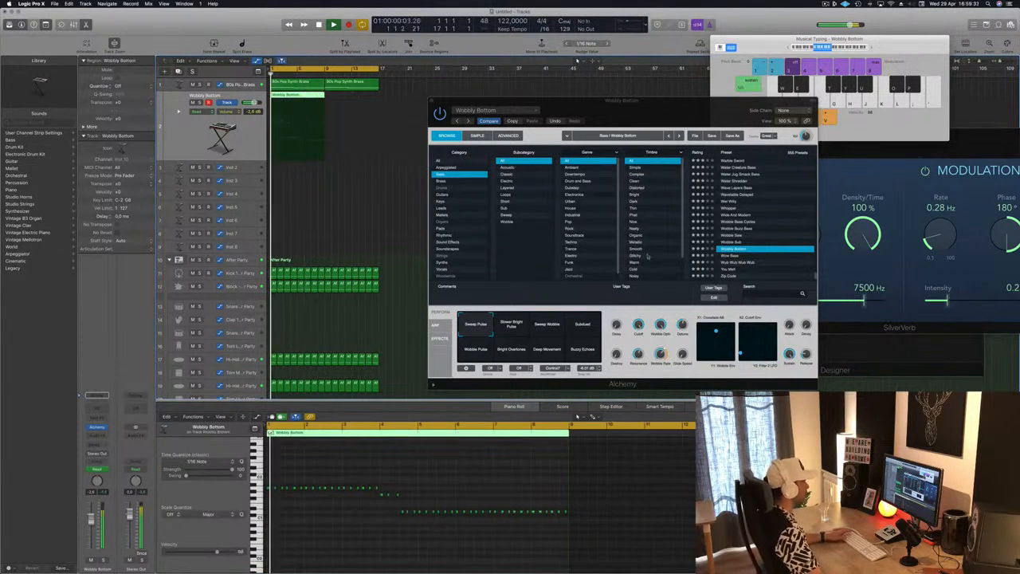
Step: Audition the other Wobbly Bottom performance snapshots from Slower Bright Pulse through Buzzy Echoes, then return to Sweep Pulse
click(510, 326)
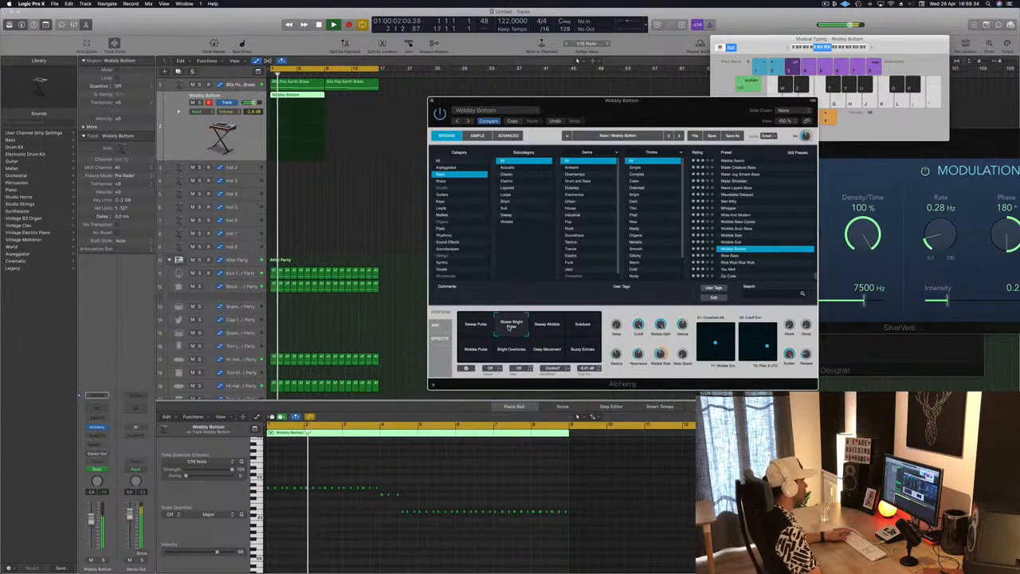
click(549, 330)
click(579, 330)
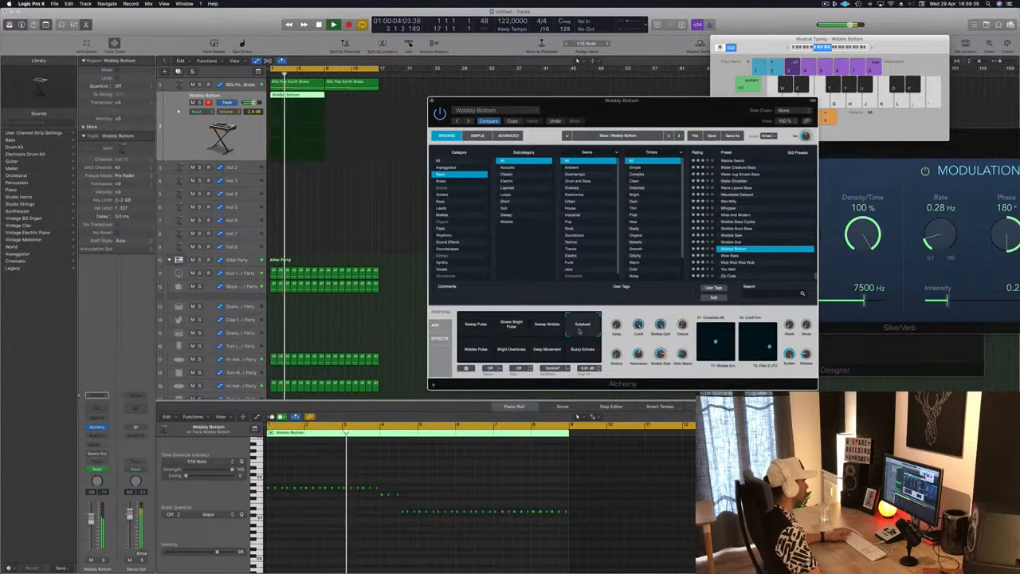
click(482, 353)
click(510, 354)
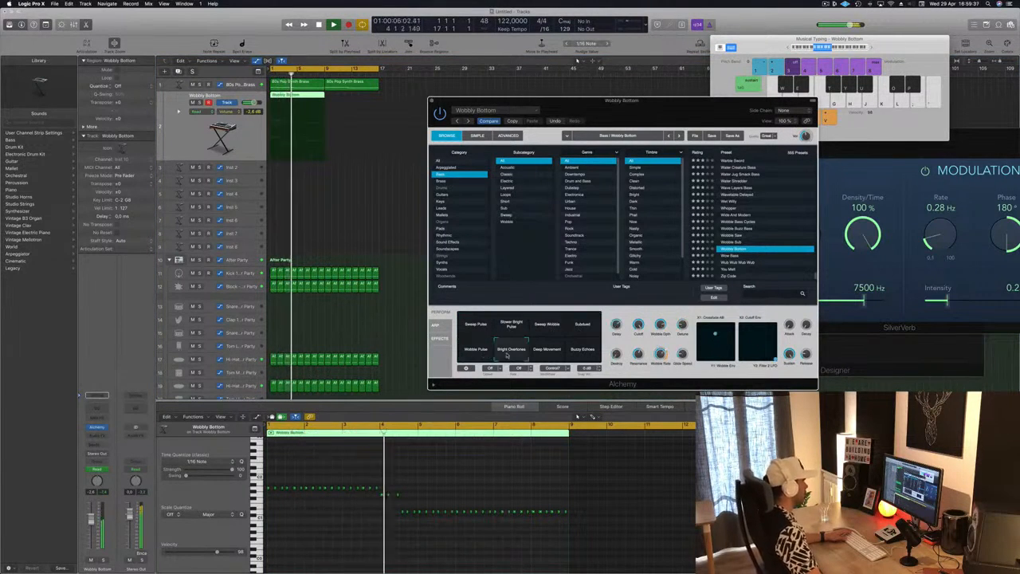
click(546, 350)
click(584, 353)
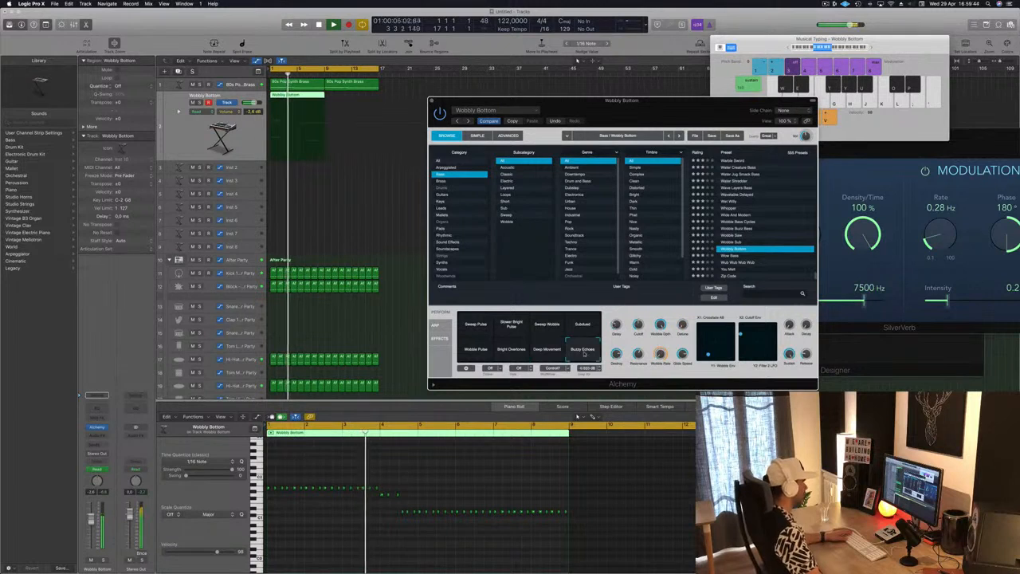
click(472, 355)
click(471, 324)
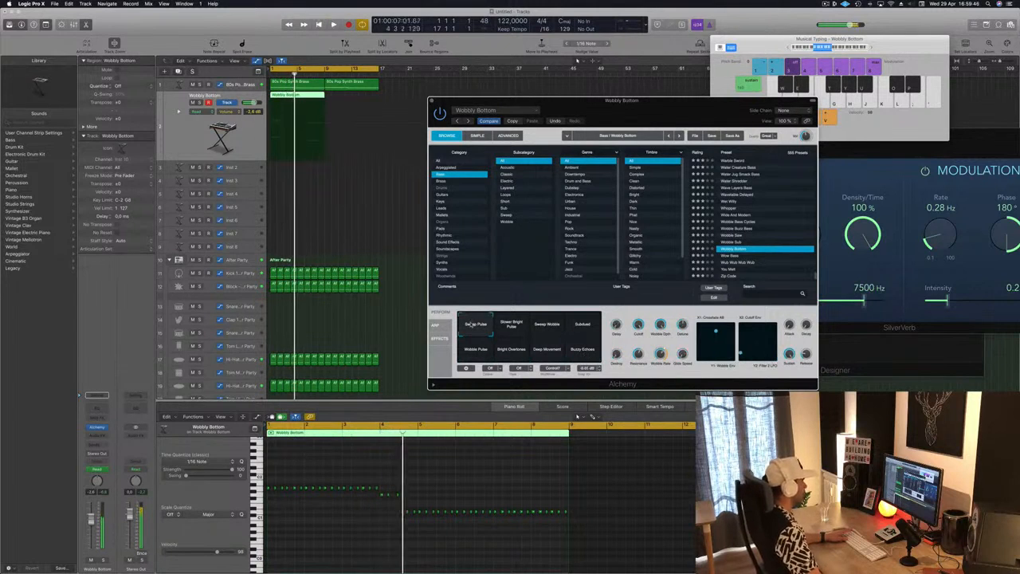
Step: Try the Wobble Sub preset, reload Wobbly Bottom, and compare its upper row of snapshots before settling on Sweep Pulse
click(734, 243)
click(734, 250)
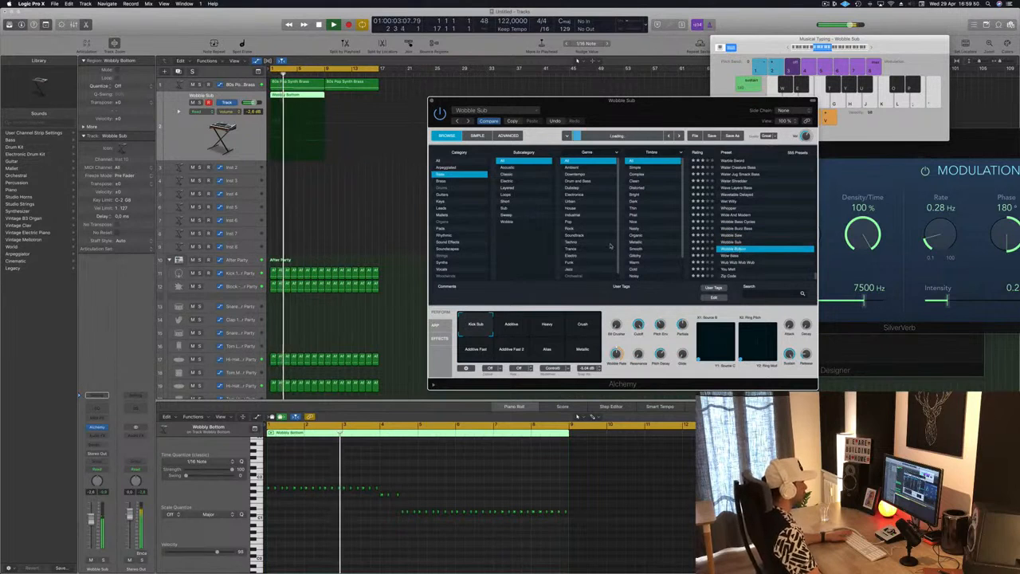
click(511, 327)
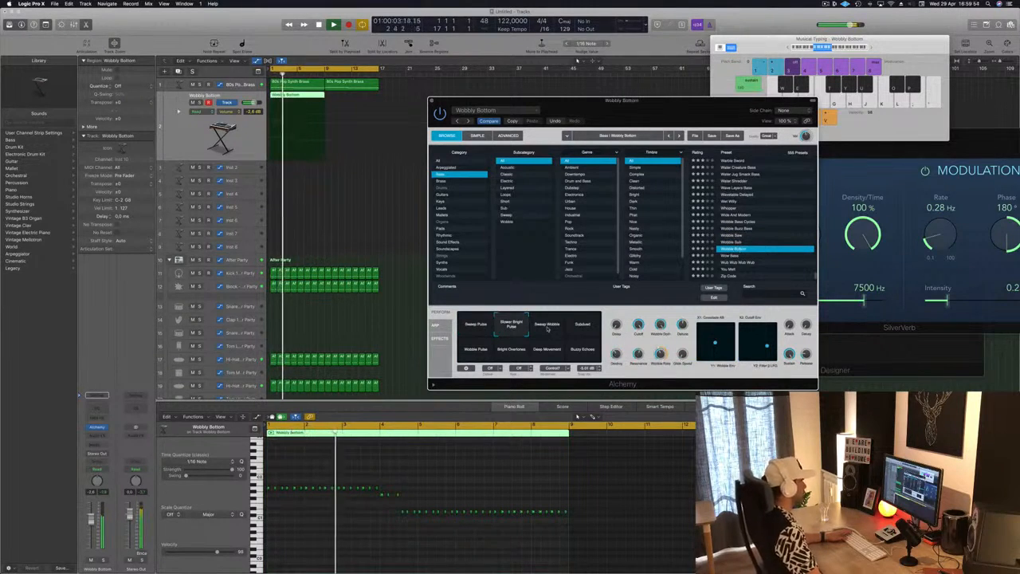
click(548, 327)
click(580, 326)
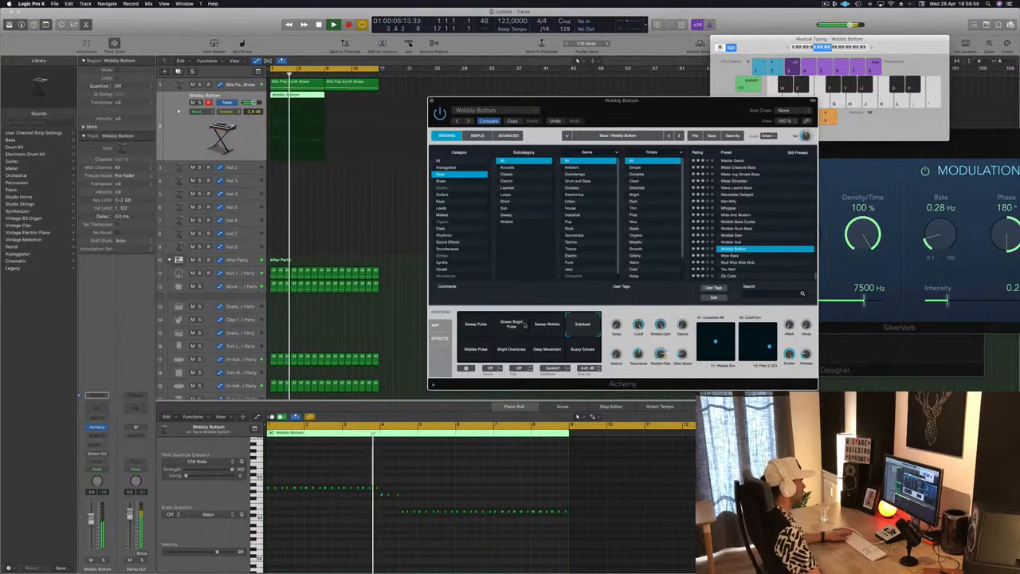
click(511, 326)
click(482, 329)
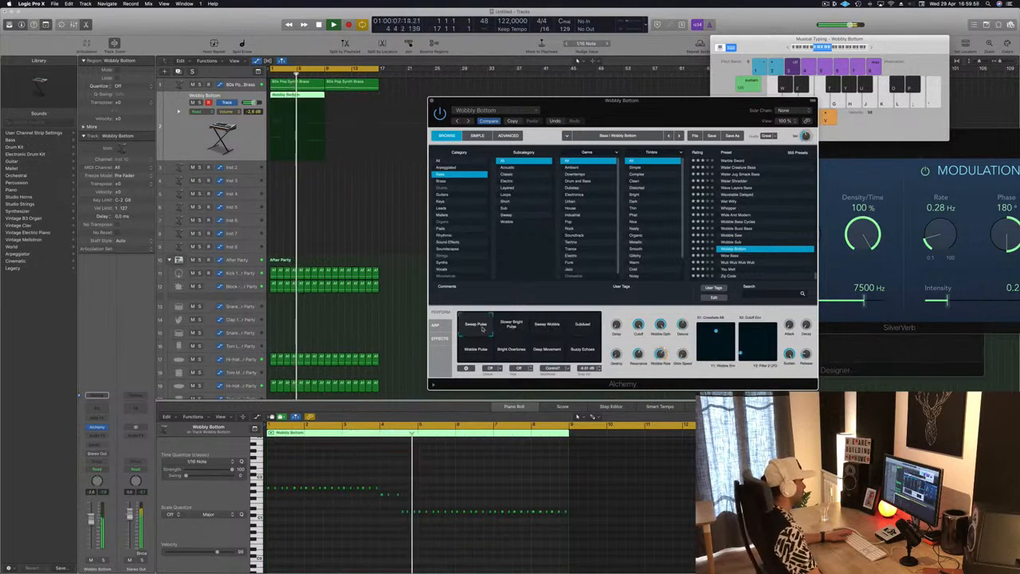
click(511, 327)
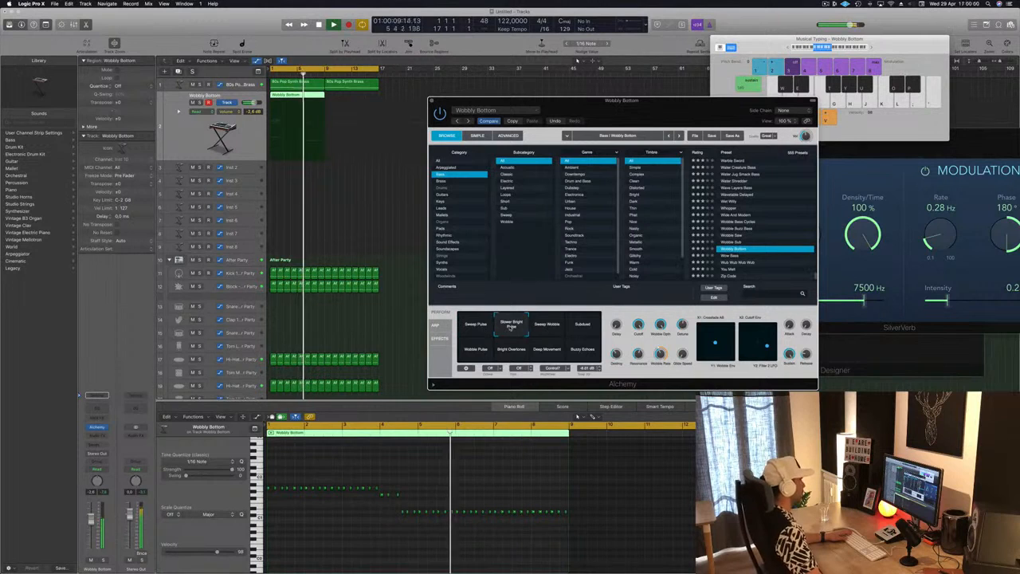
click(473, 335)
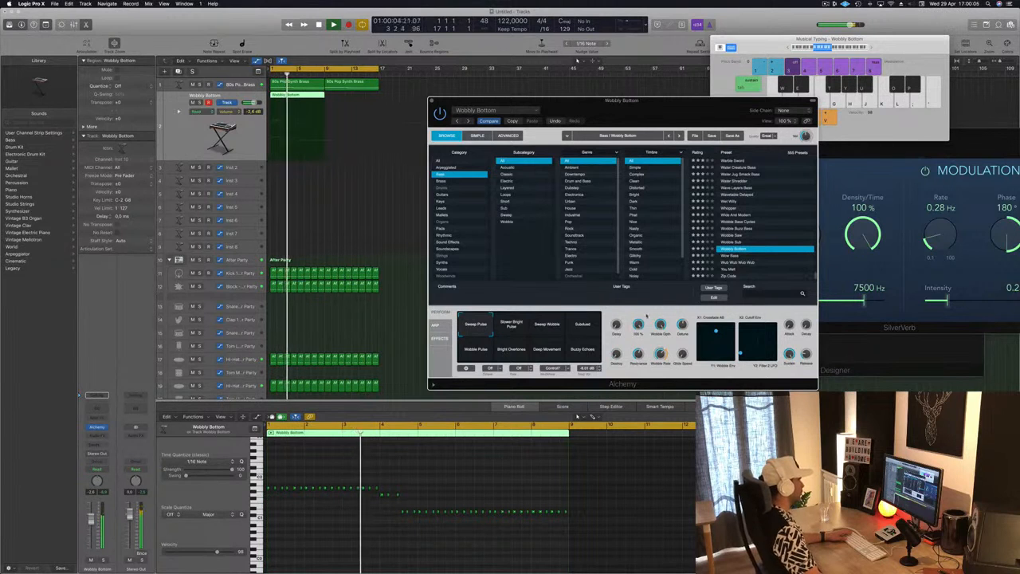
Step: Close Alchemy and insert a stereo Compressor after it on the Wobbly Bottom track
mouse_move(478, 98)
mouse_down()
mouse_move(486, 63)
mouse_move(460, 68)
mouse_move(480, 106)
mouse_up()
key(super+w)
key(Return)
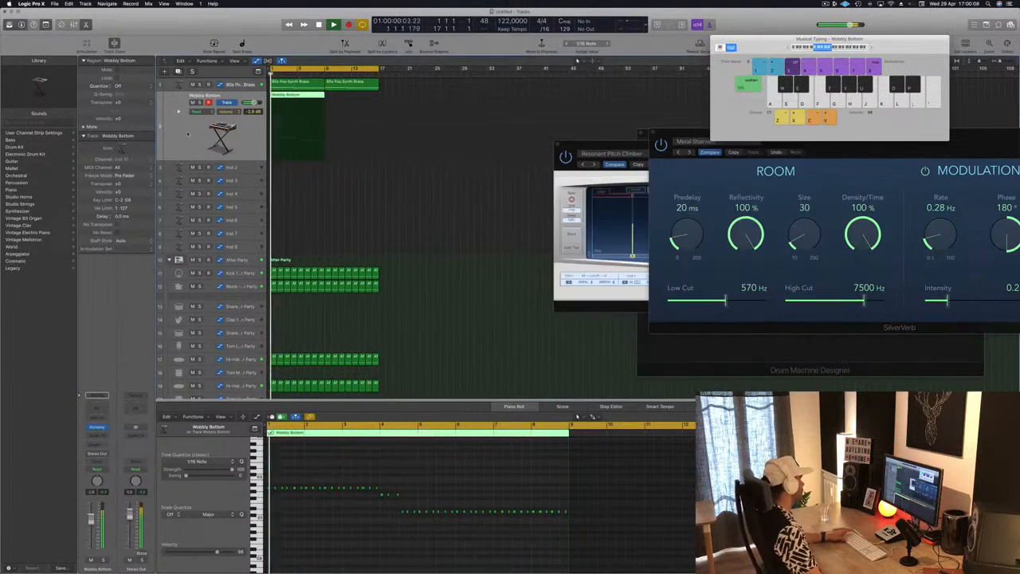
click(102, 435)
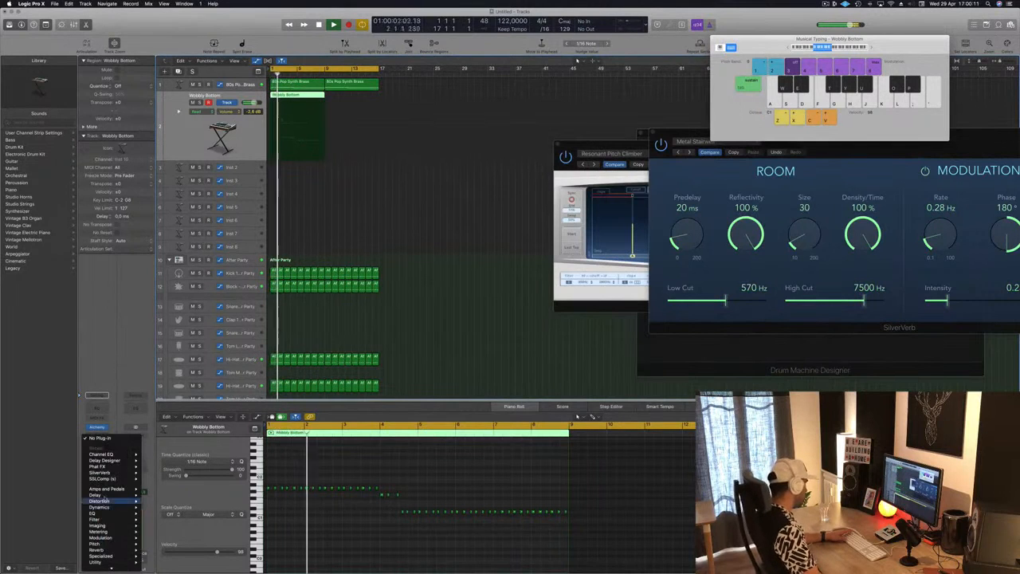
mouse_move(117, 473)
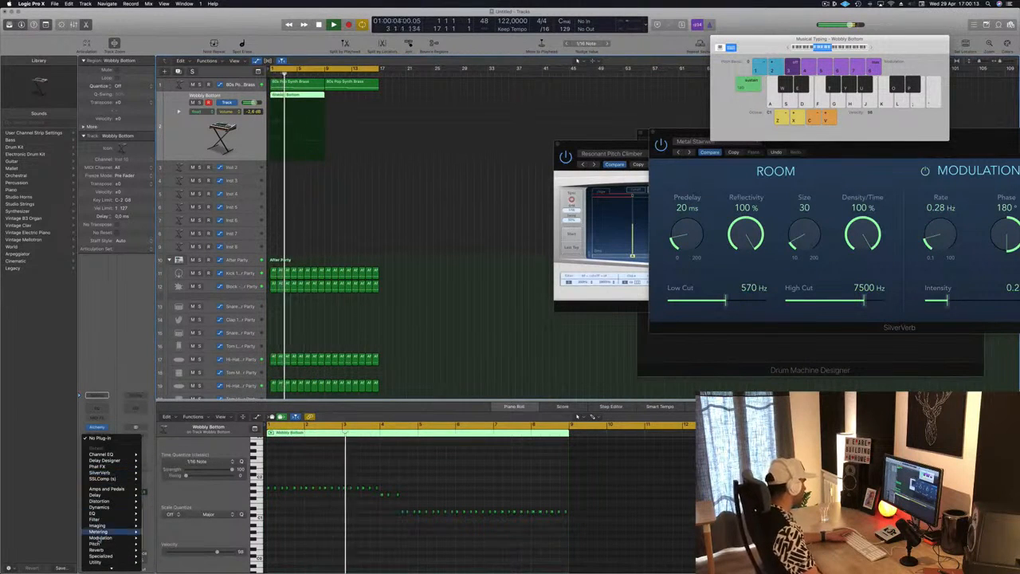
mouse_move(114, 506)
mouse_move(177, 513)
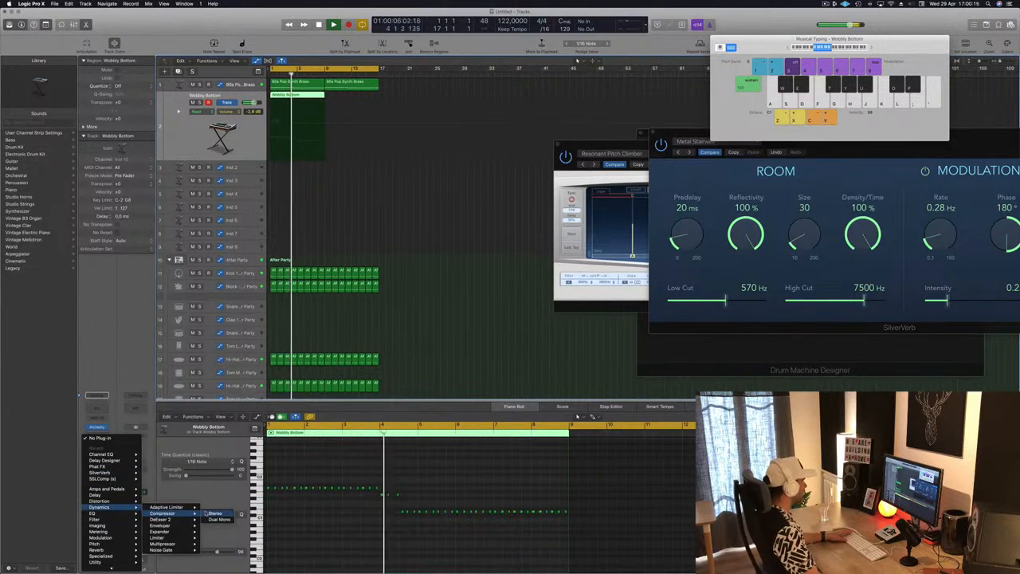
click(218, 513)
drag(206, 31, 752, 49)
Step: Copy the Wobbly Bottom region to bar 9 so the bass line spans up to bar 17, and resume playback
key(space)
drag(314, 95, 368, 100)
key(space)
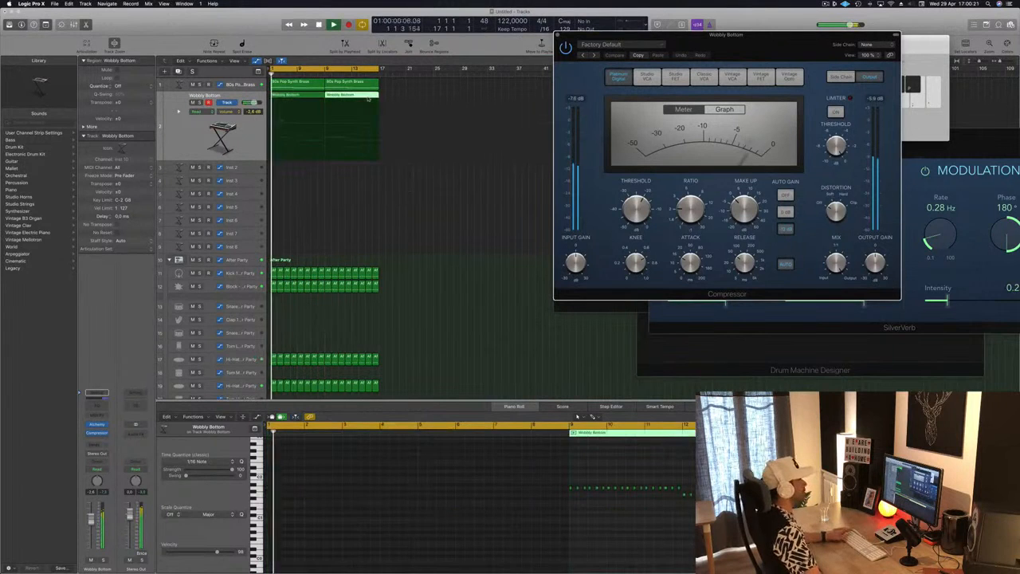
Step: Set the bass Compressor's ratio to 4.1:1, its release to 120 ms, and its threshold to about -23.5 dB
key(super+k)
drag(731, 40, 593, 83)
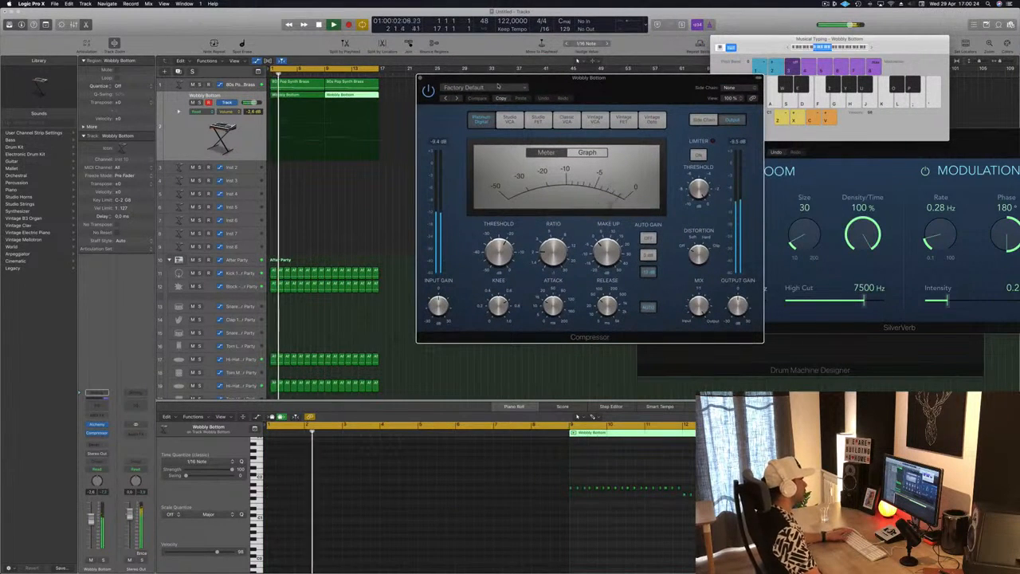
click(485, 89)
click(586, 82)
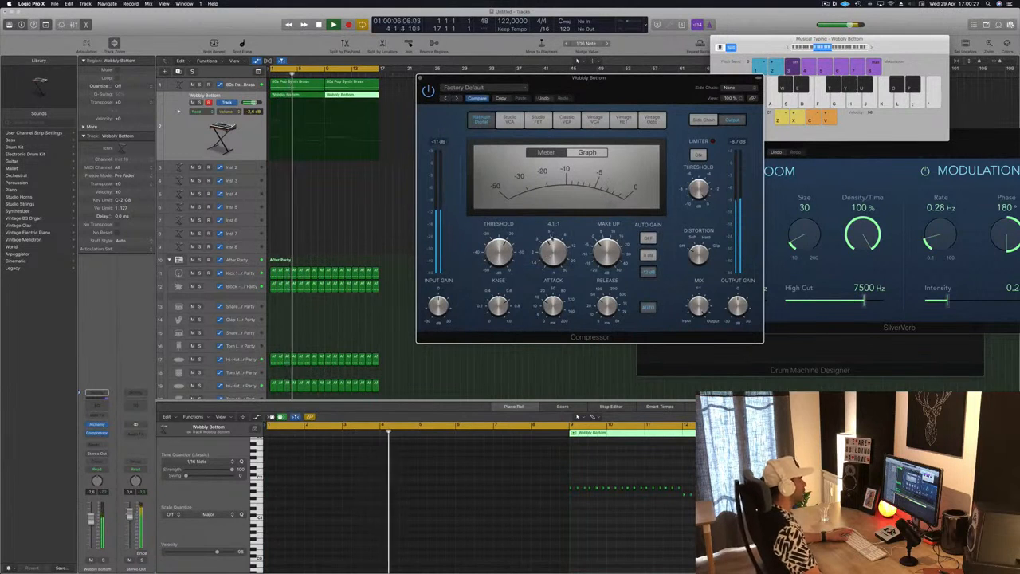
mouse_move(613, 79)
mouse_down()
mouse_move(586, 78)
mouse_move(607, 87)
mouse_up()
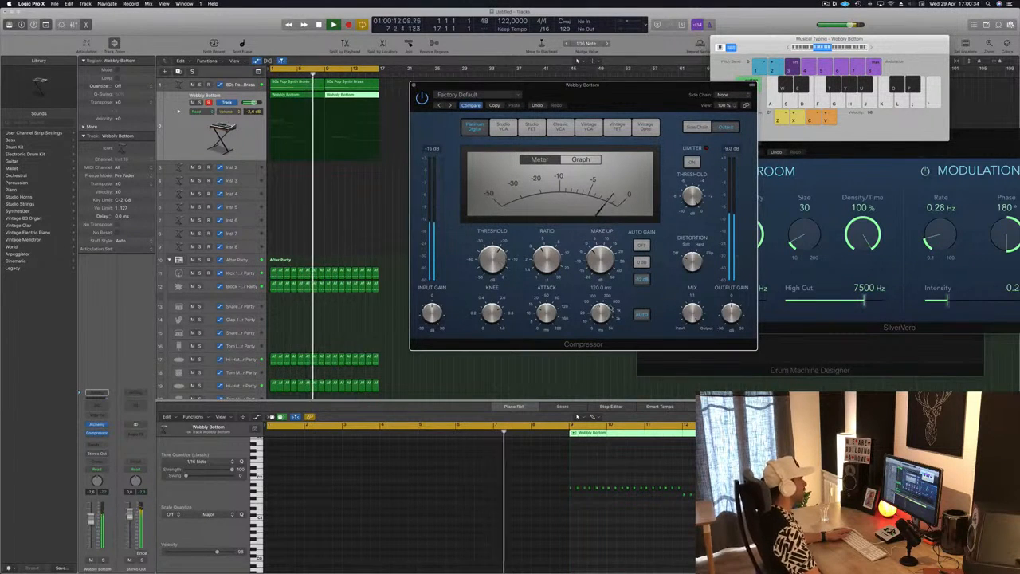
mouse_move(604, 311)
mouse_move(493, 257)
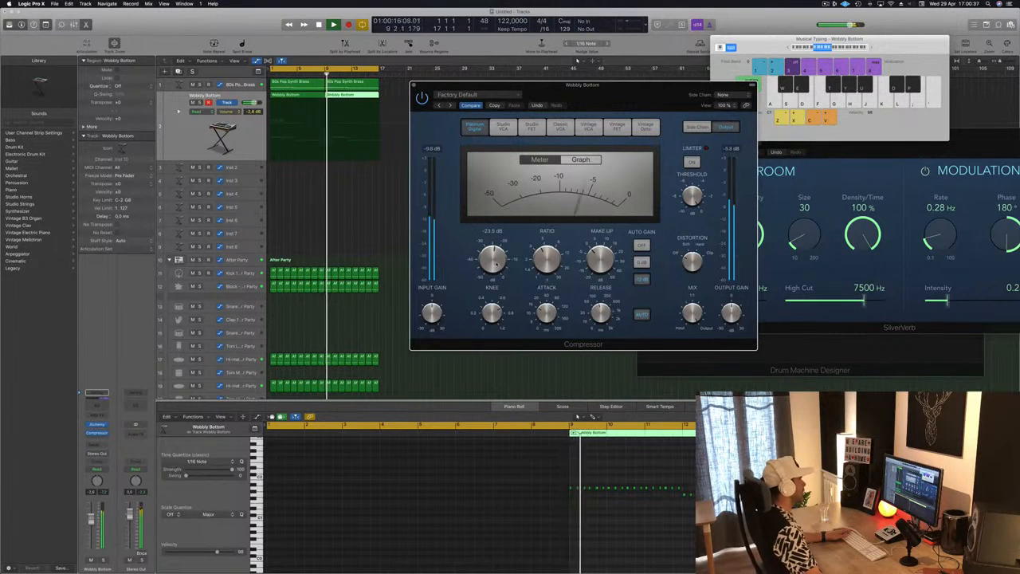
drag(495, 265, 496, 263)
Step: Close the Compressor and lower the Wobbly Bottom track's volume to about -9 dB while playing from the start
drag(410, 82, 419, 82)
key(Return)
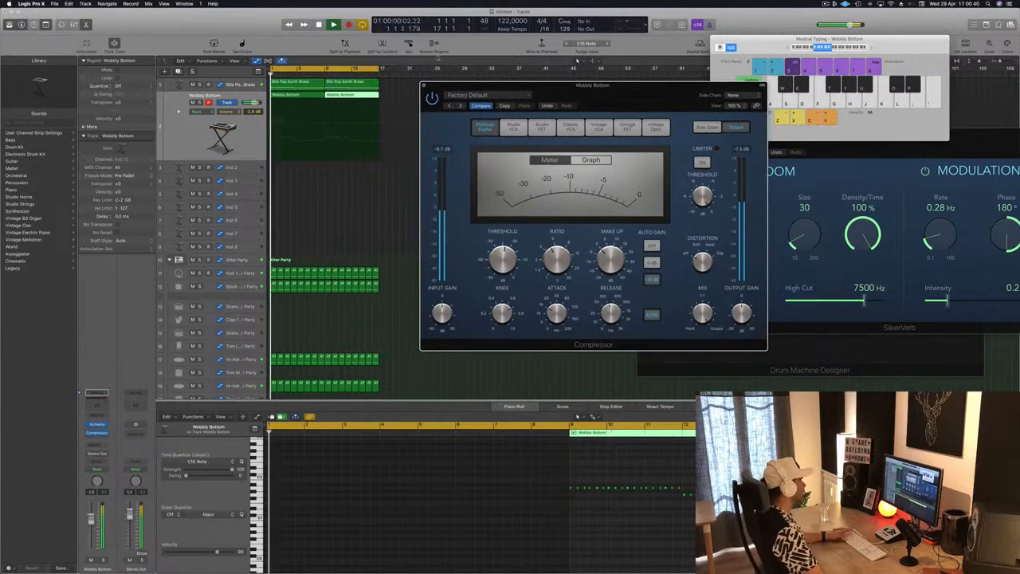
click(424, 86)
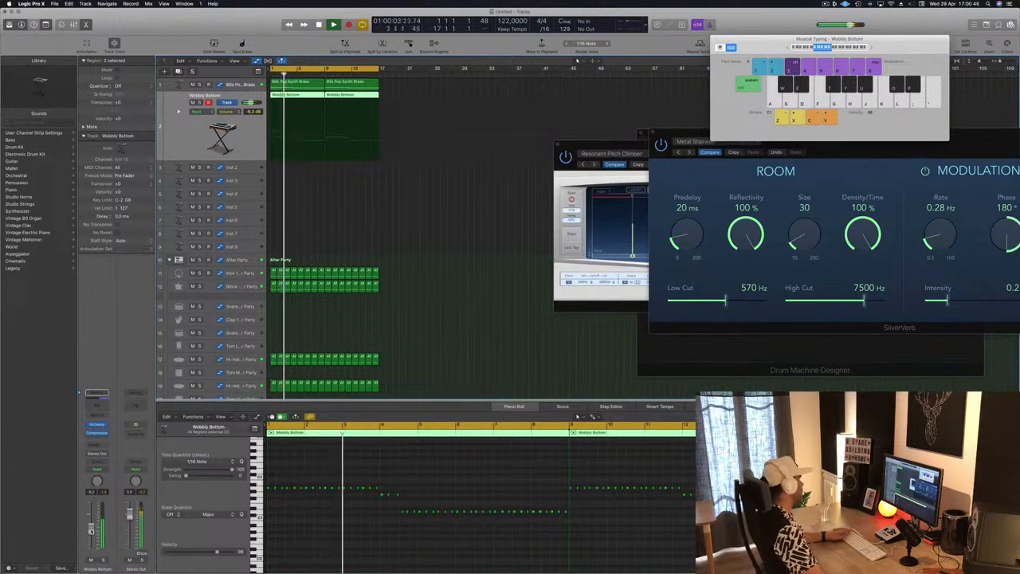
click(438, 176)
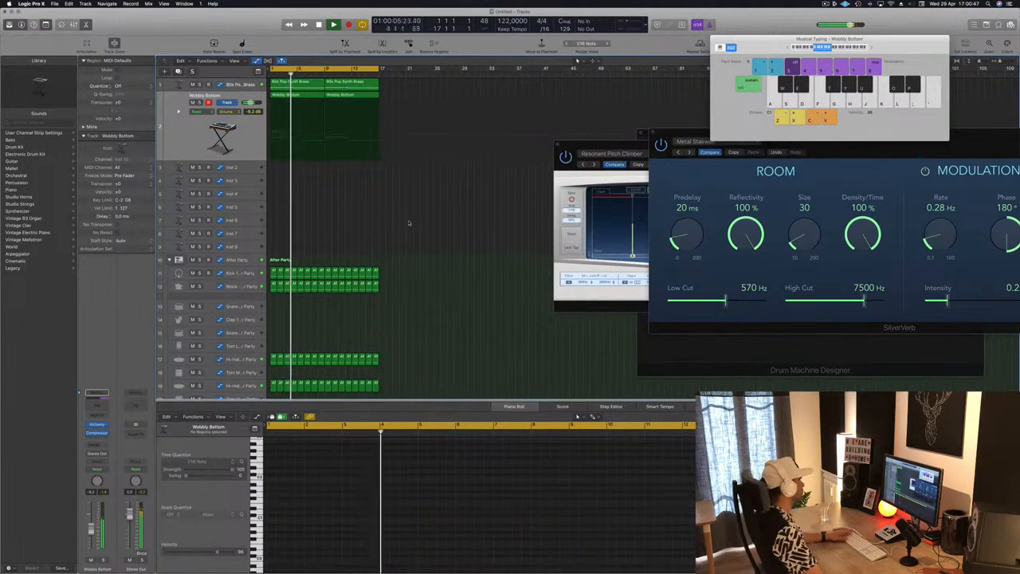
Step: Add a send to Bus 3 on the 80s Pop Synth Brass track and restart playback to hear the effect
click(249, 162)
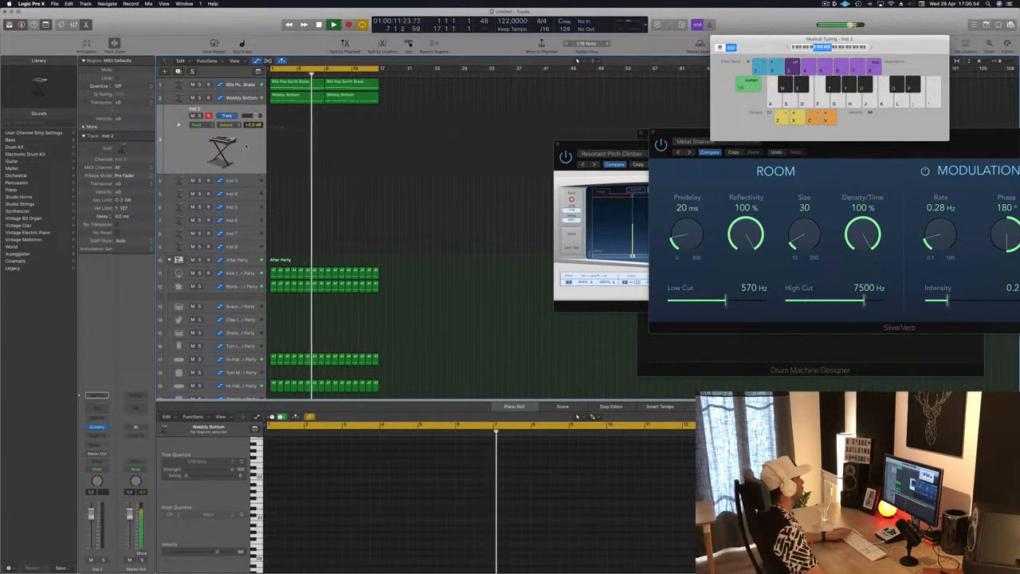
click(252, 85)
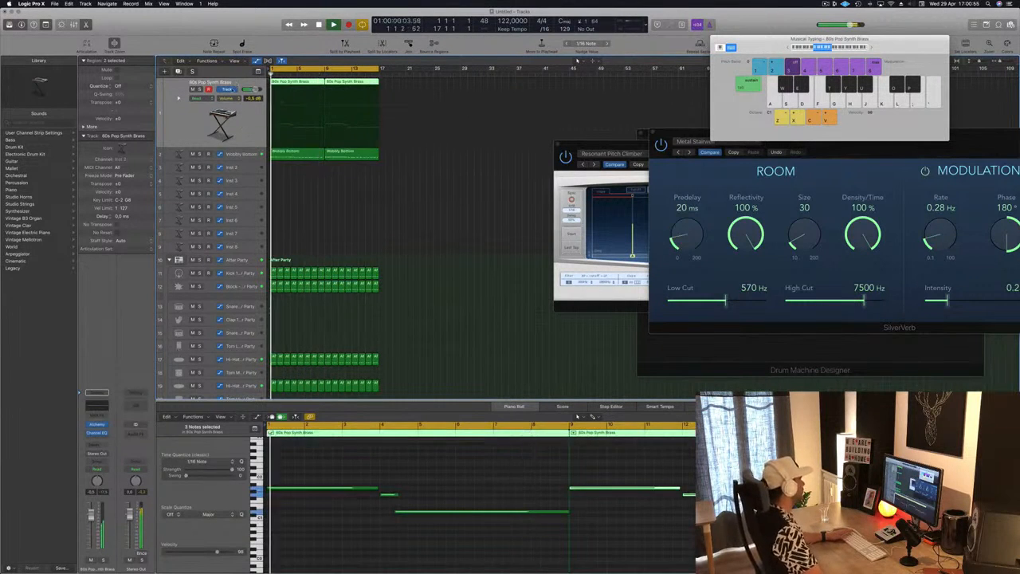
click(96, 446)
mouse_move(94, 458)
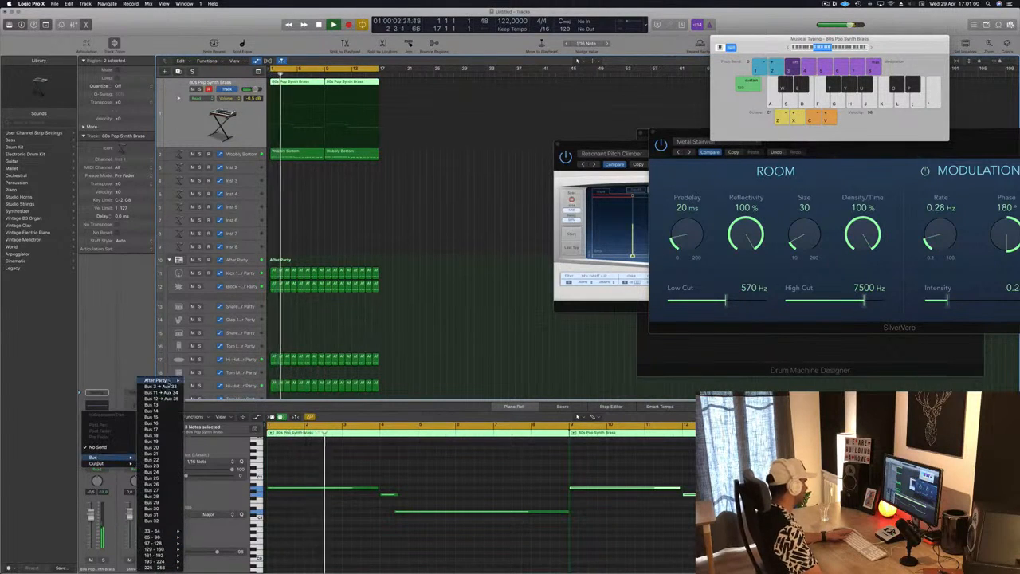
click(164, 385)
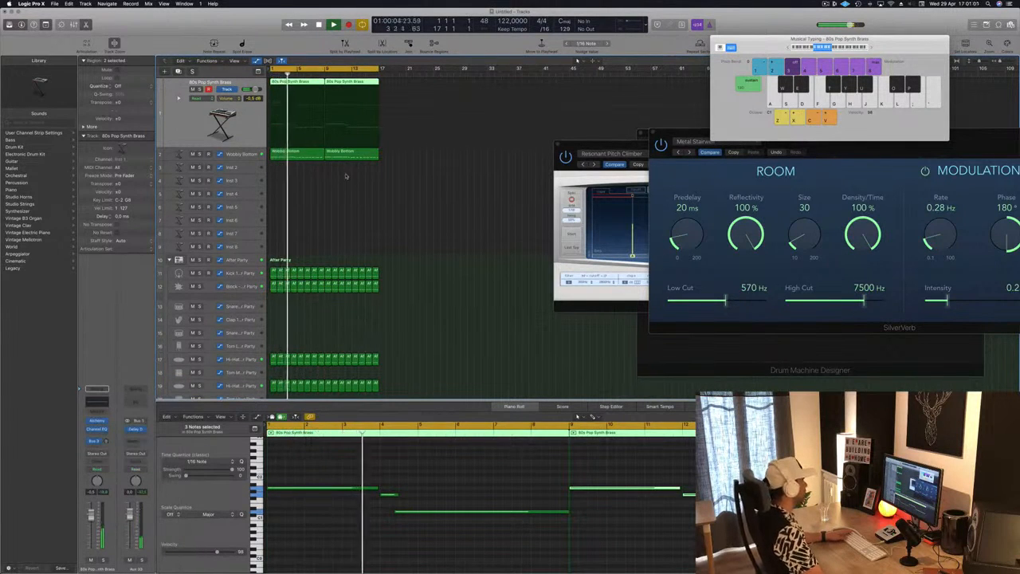
key(space)
key(space)
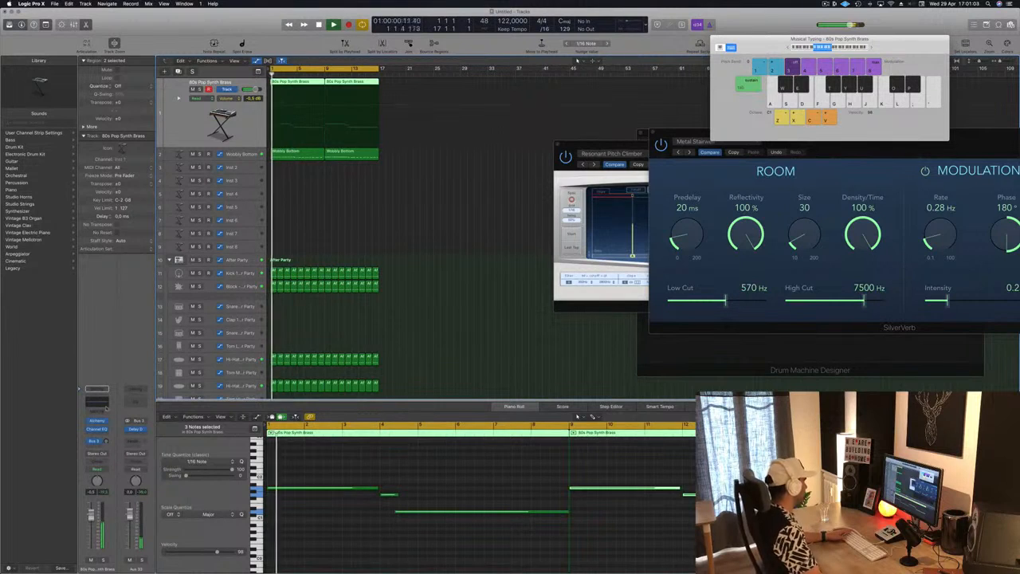
key(space)
key(space)
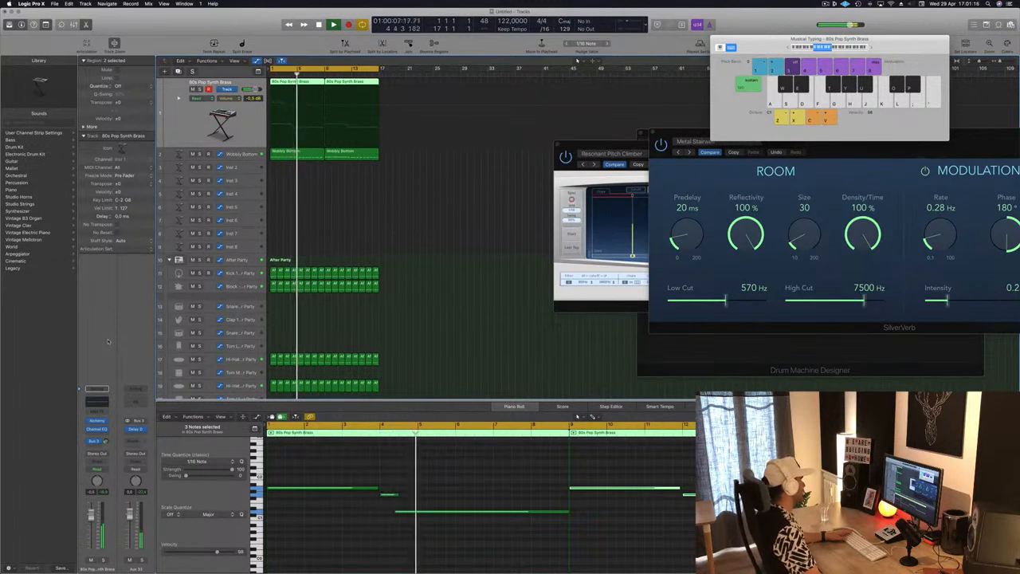
Step: Select the Inst 2 track, restart playback, and open its Alchemy instrument over the arrangement
key(space)
click(176, 167)
key(space)
key(space)
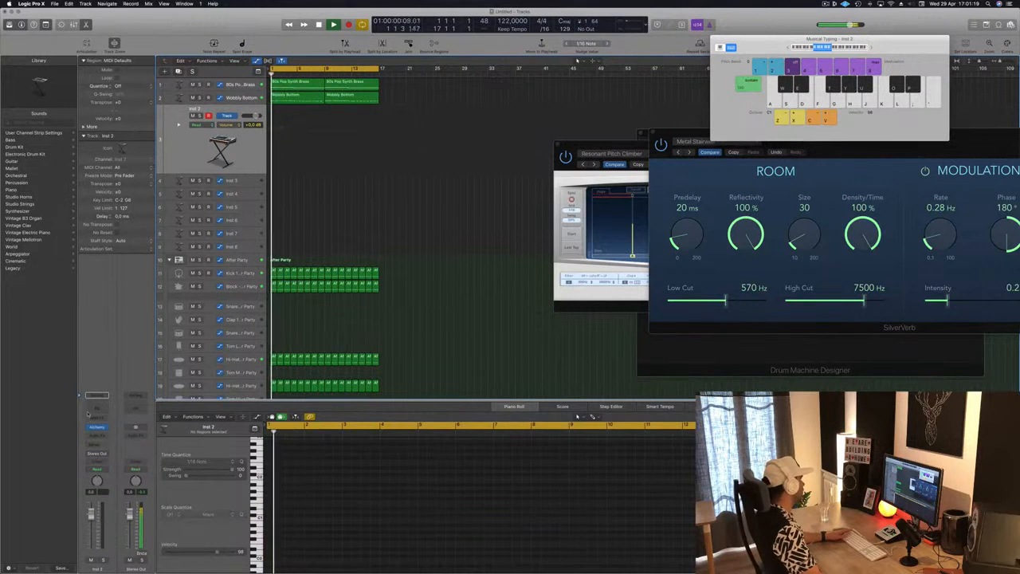
click(96, 427)
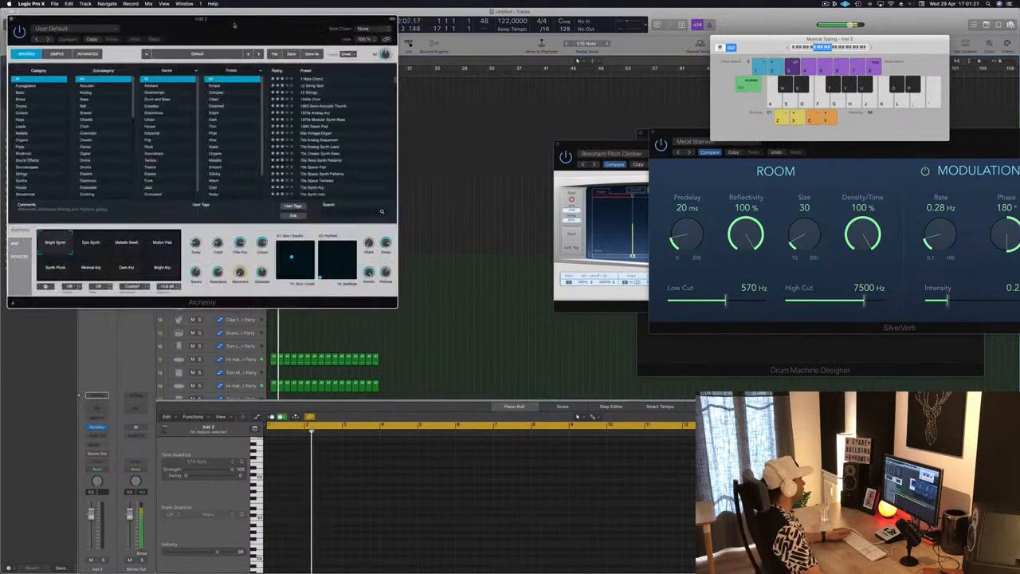
drag(233, 26, 521, 96)
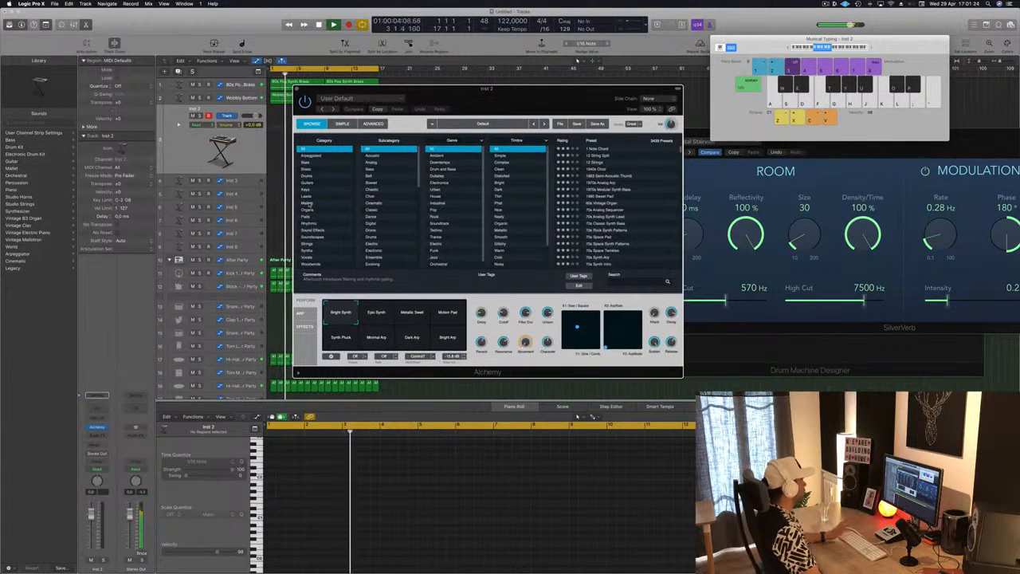
Step: Filter Alchemy's presets to the Synths category, try Anthem Pad, and load Bending Around Synth on the track
click(311, 250)
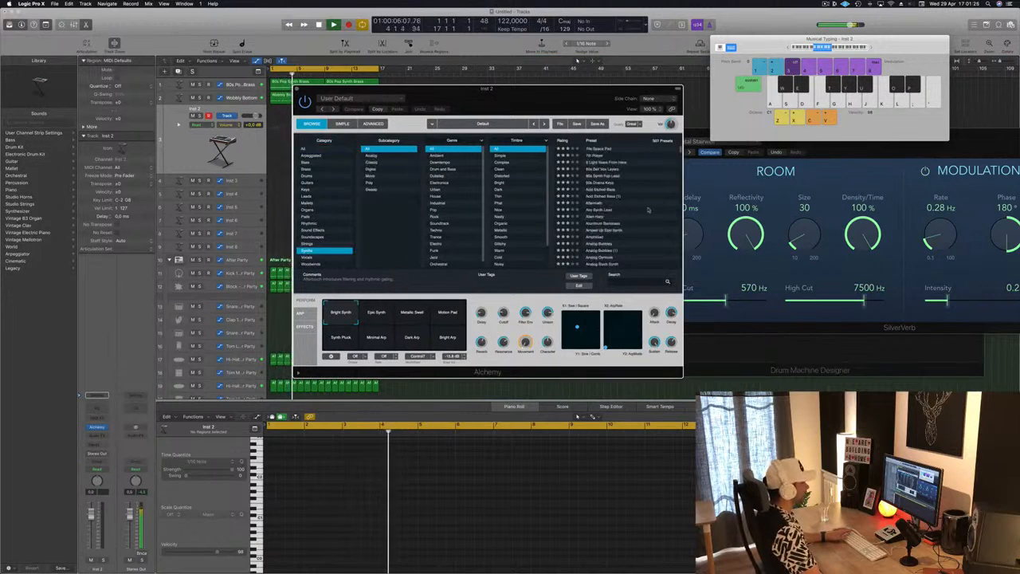
scroll(647, 211, down, 5)
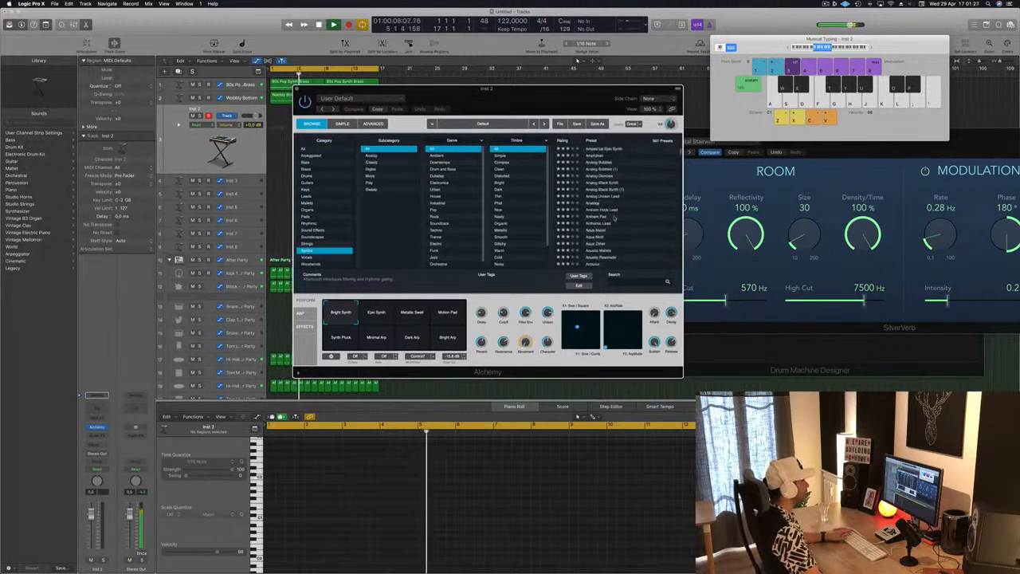
click(596, 215)
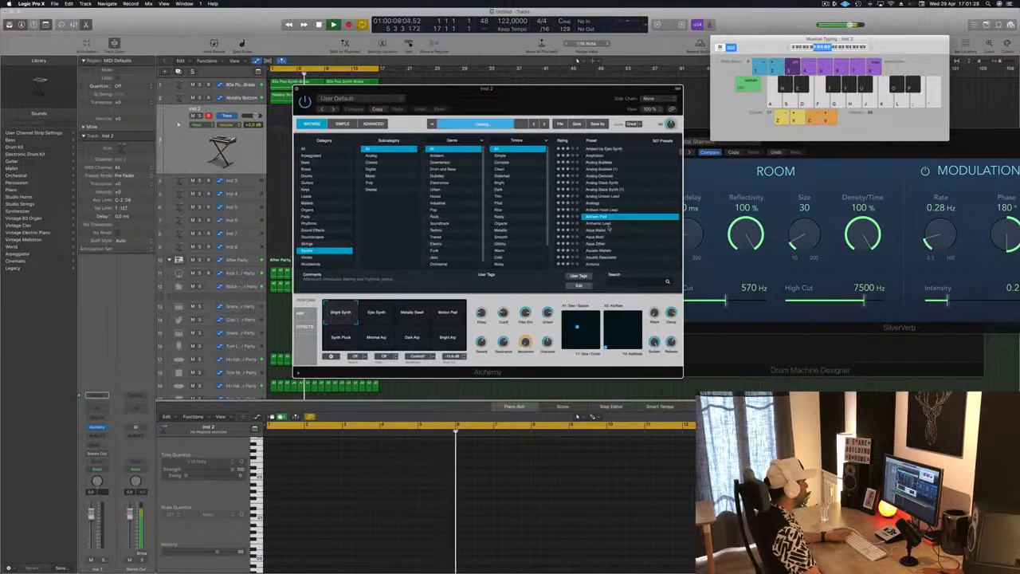
scroll(619, 233, down, 5)
click(608, 216)
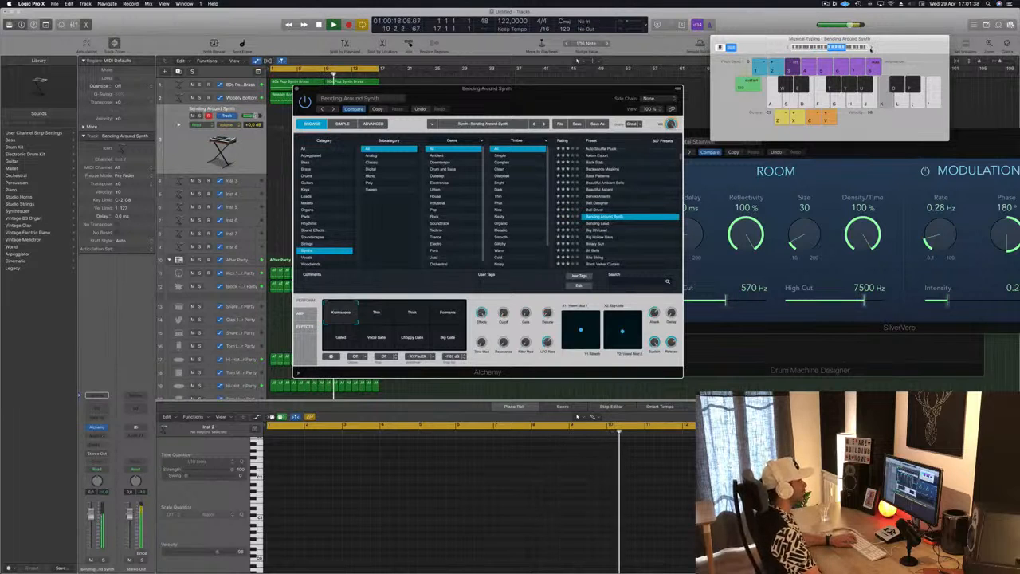
Step: Lower the track's volume to about -6 dB and audition the Bending Lead and Bite String presets
drag(91, 518, 91, 529)
key(h)
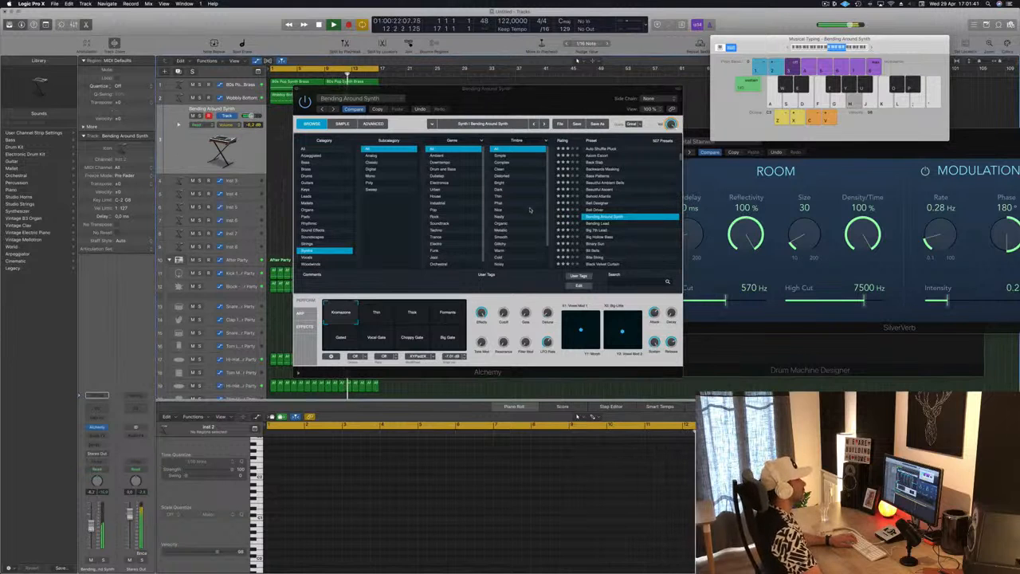
click(594, 224)
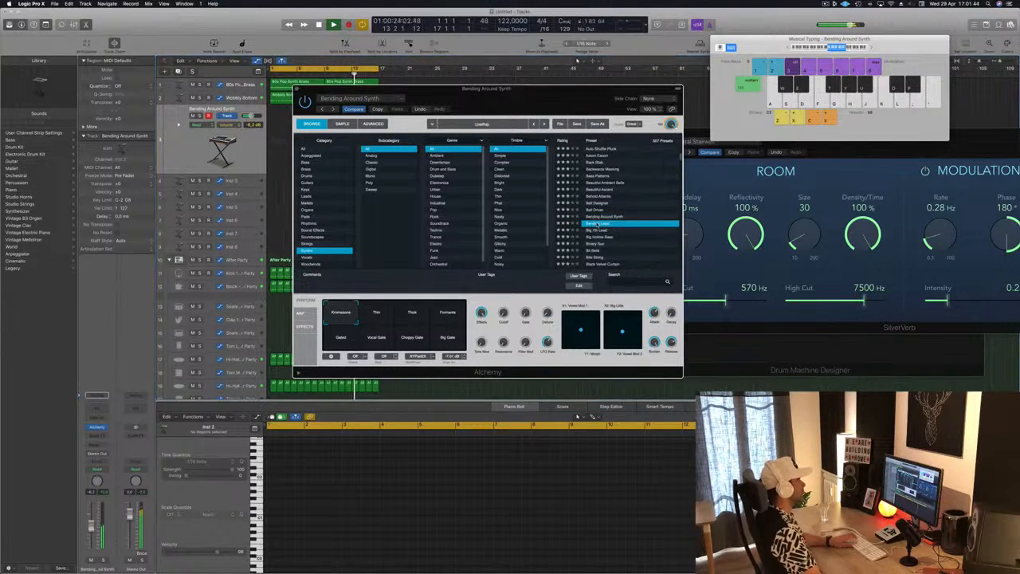
scroll(598, 221, down, 2)
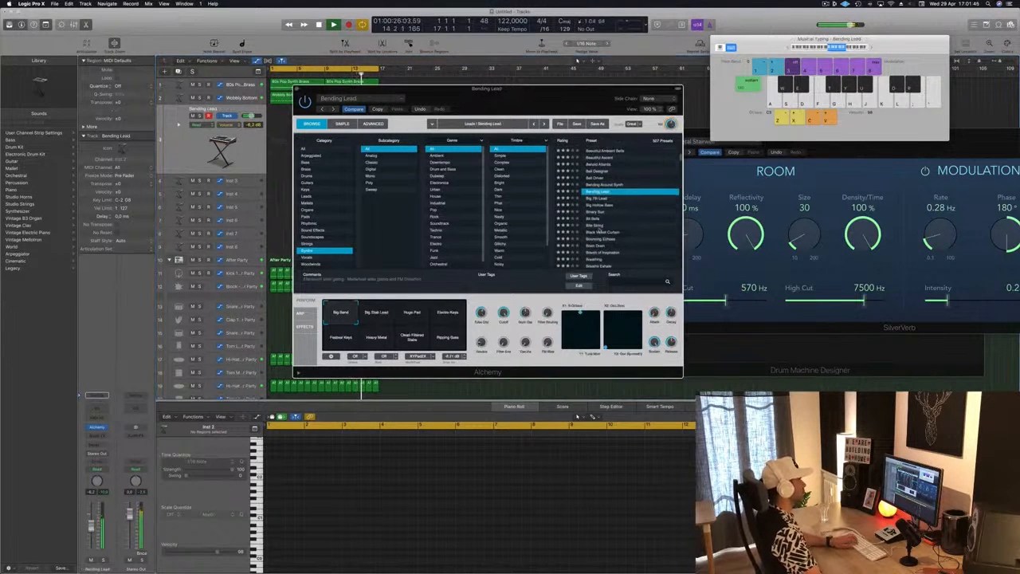
click(595, 226)
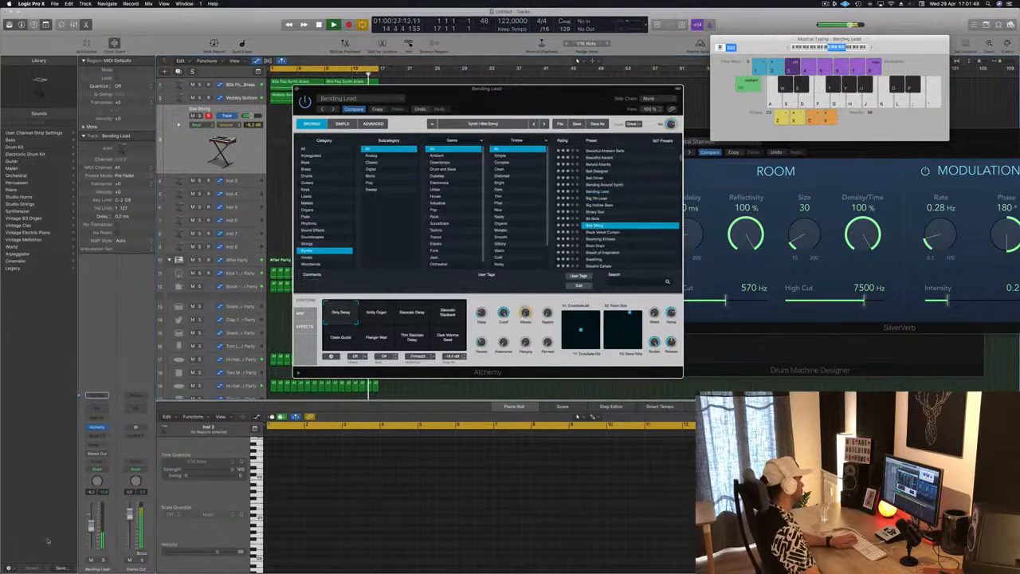
Step: Send the Bite String track to Bus 13 and insert a stereo SilverVerb on the bus's aux channel
click(95, 446)
mouse_move(111, 456)
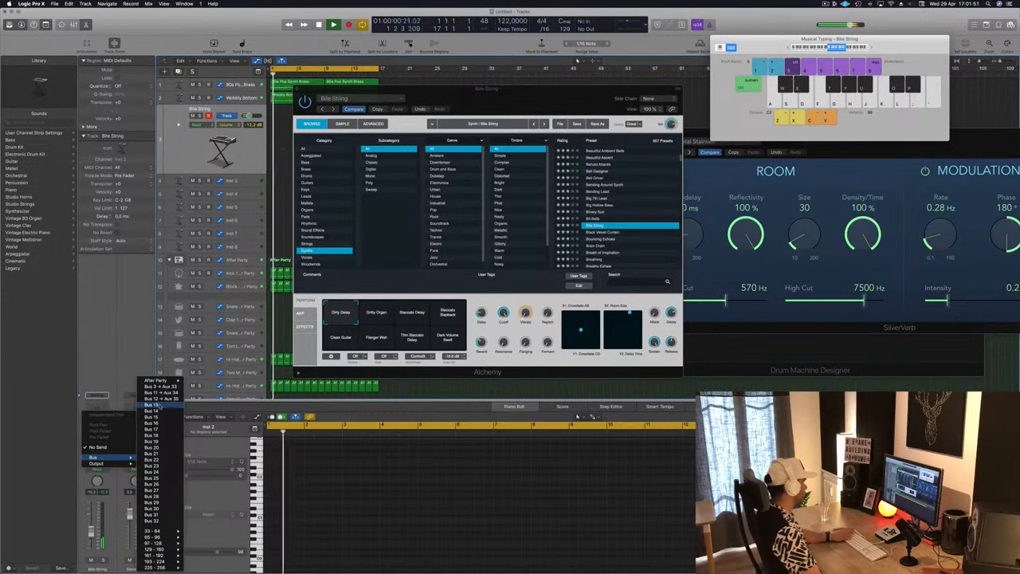
click(159, 405)
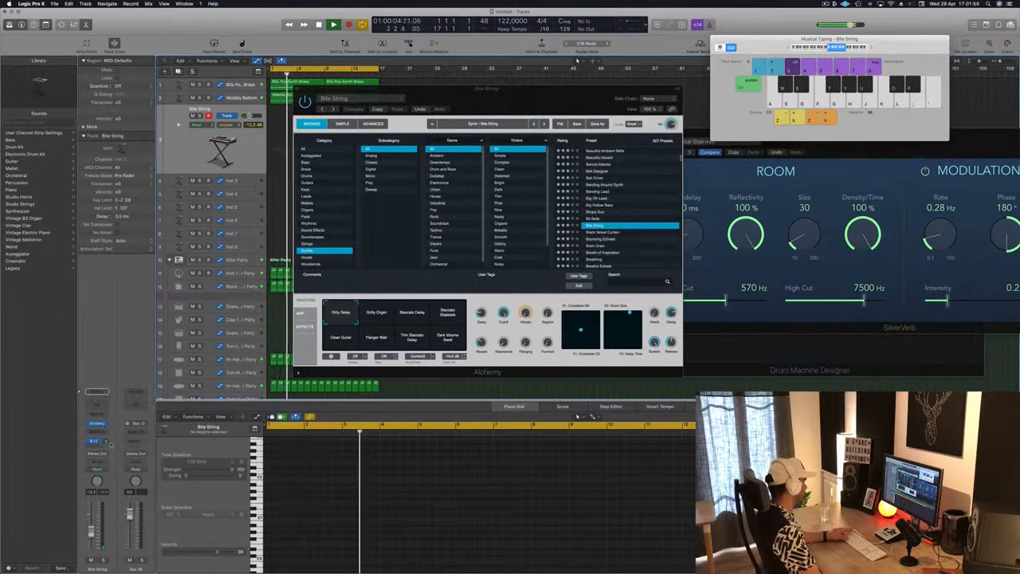
click(137, 432)
mouse_move(148, 467)
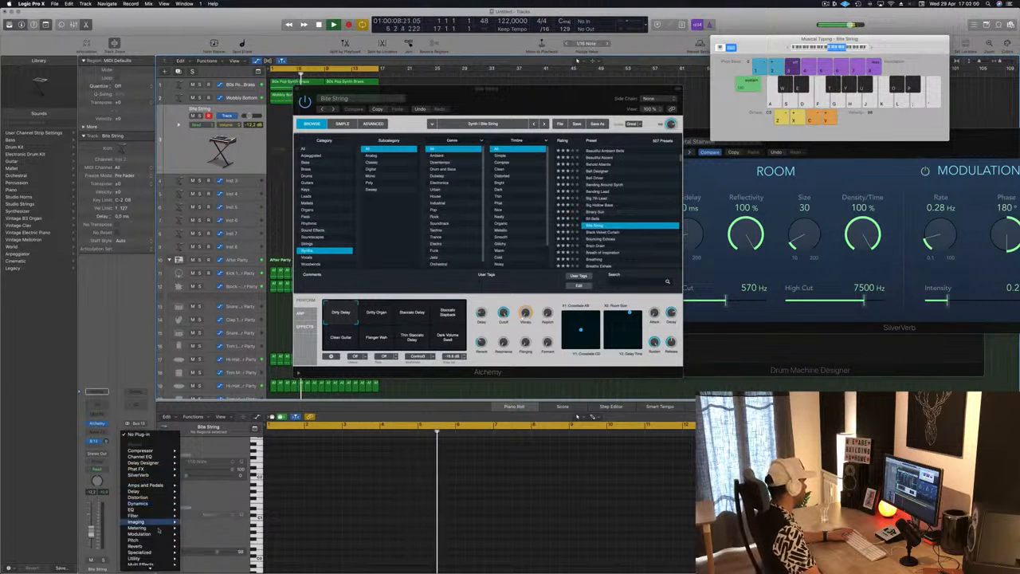
mouse_move(158, 504)
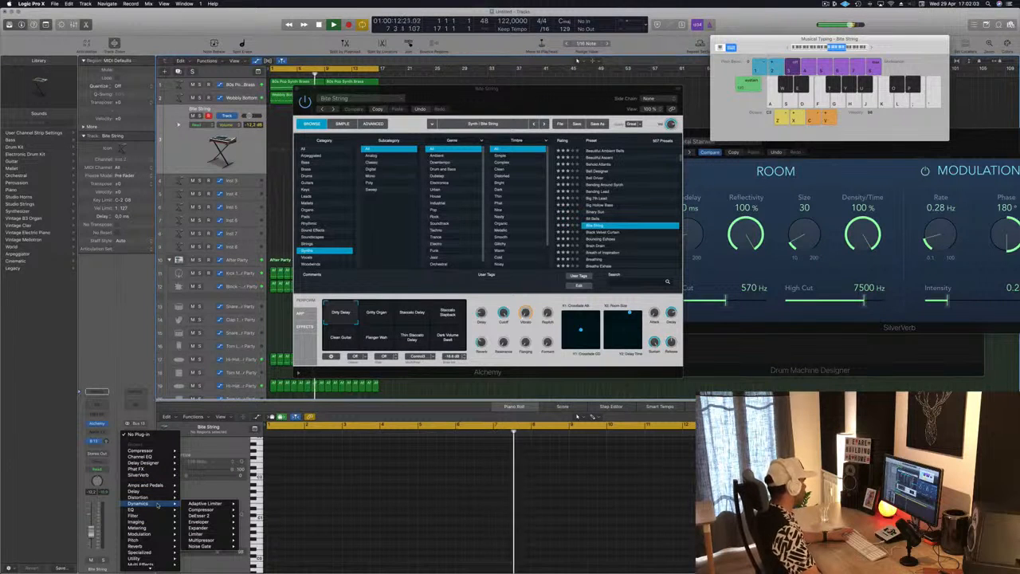
mouse_move(139, 546)
mouse_move(201, 558)
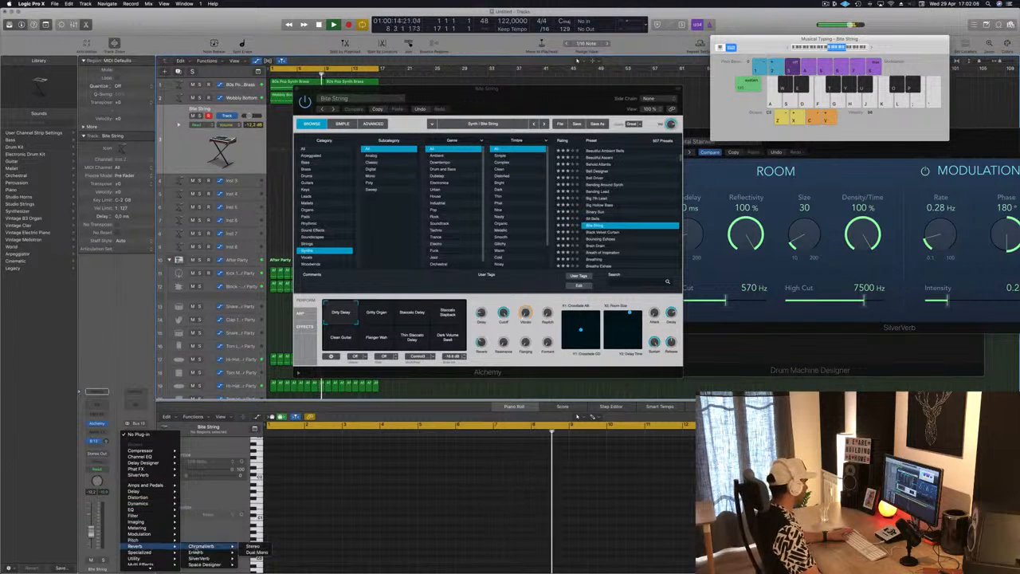
click(252, 558)
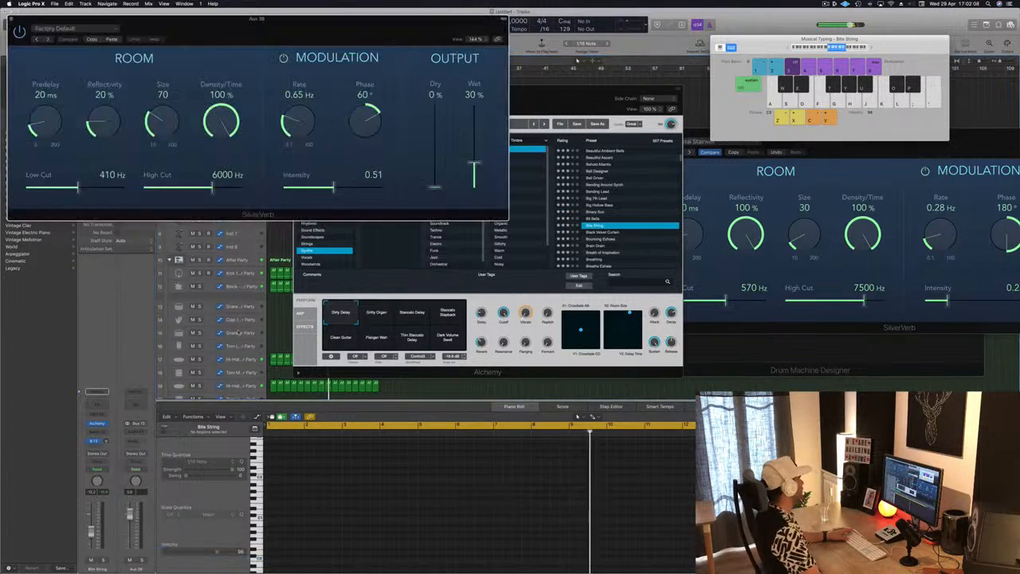
Step: Load the grandiose preset in SilverVerb with its wet output at 100%, and close the reverb
click(76, 28)
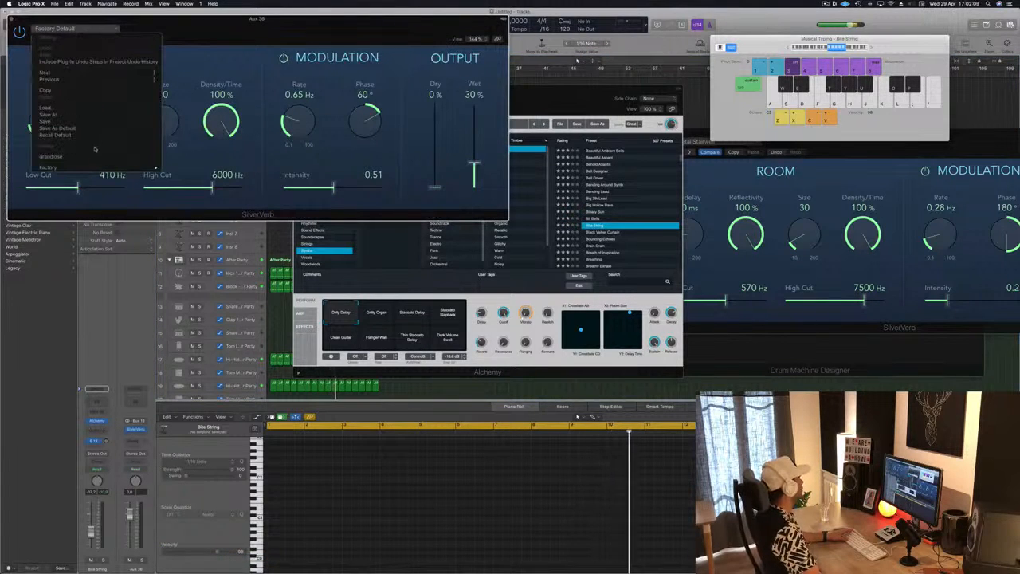
click(94, 156)
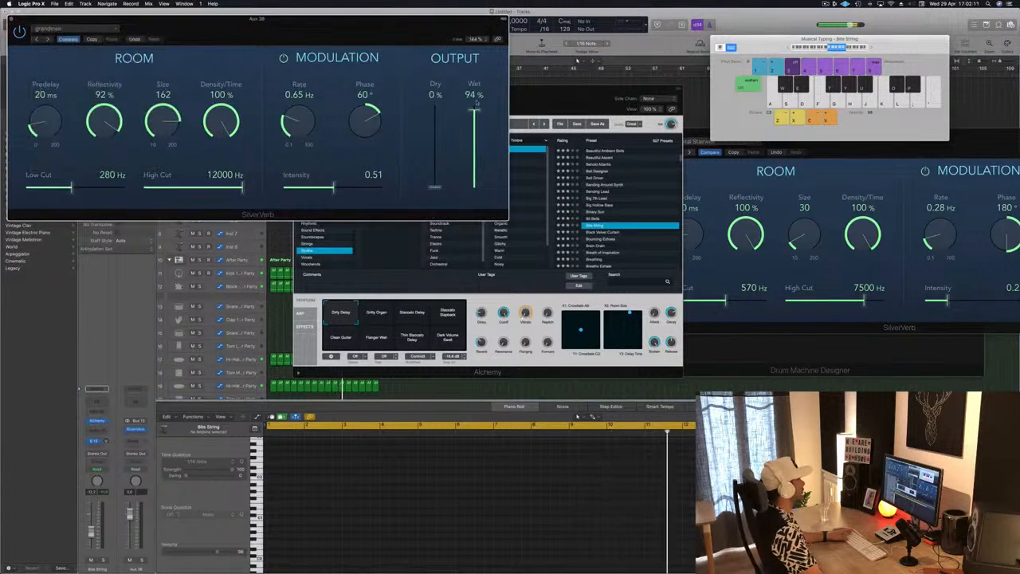
drag(336, 18, 403, 33)
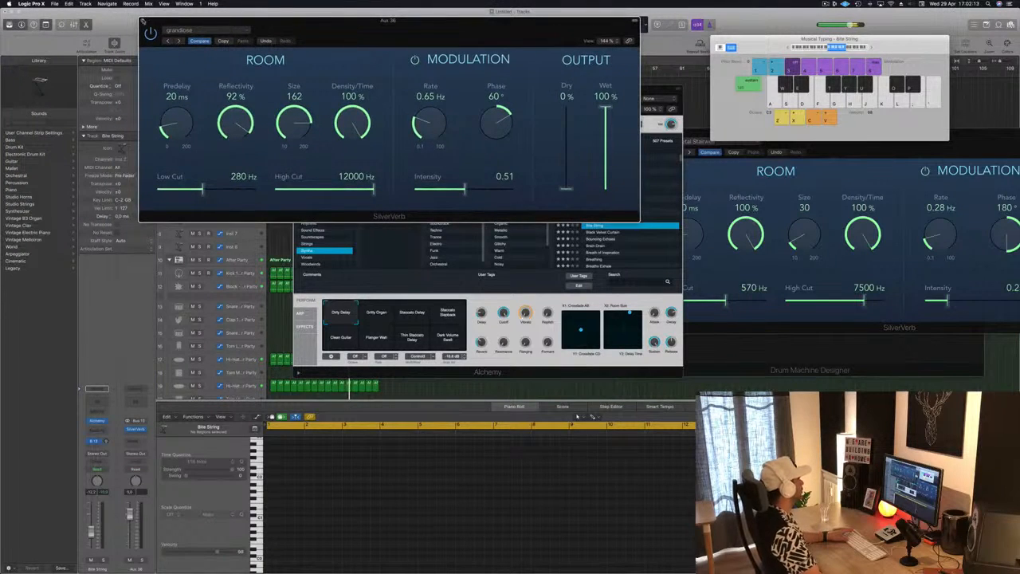
click(142, 22)
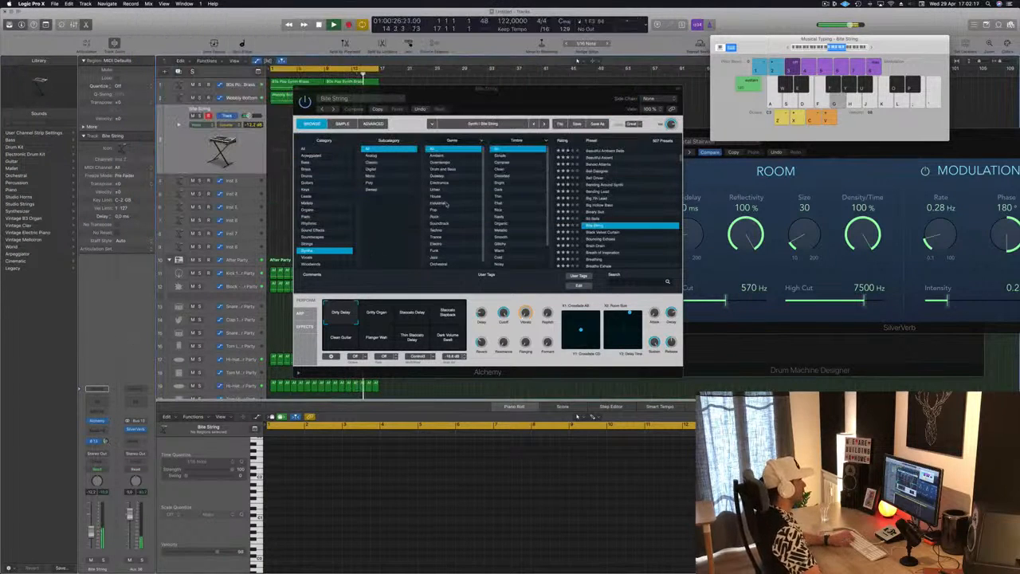
Step: Raise the Musical Typing octave to C4 and audition the Bouncing Echoes and Brain Drain presets in Alchemy
drag(613, 87, 661, 108)
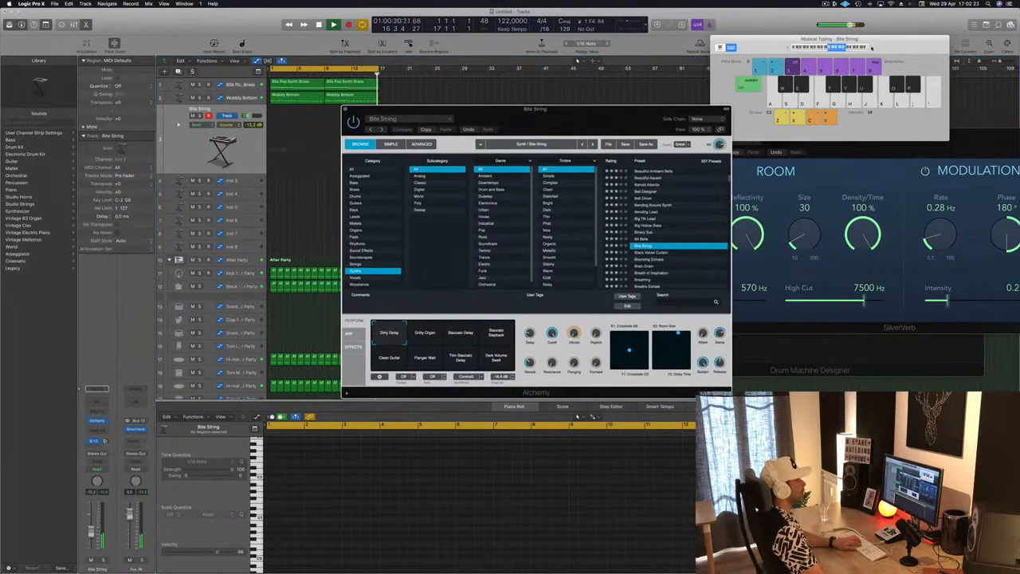
click(872, 47)
key(')
scroll(646, 252, down, 1)
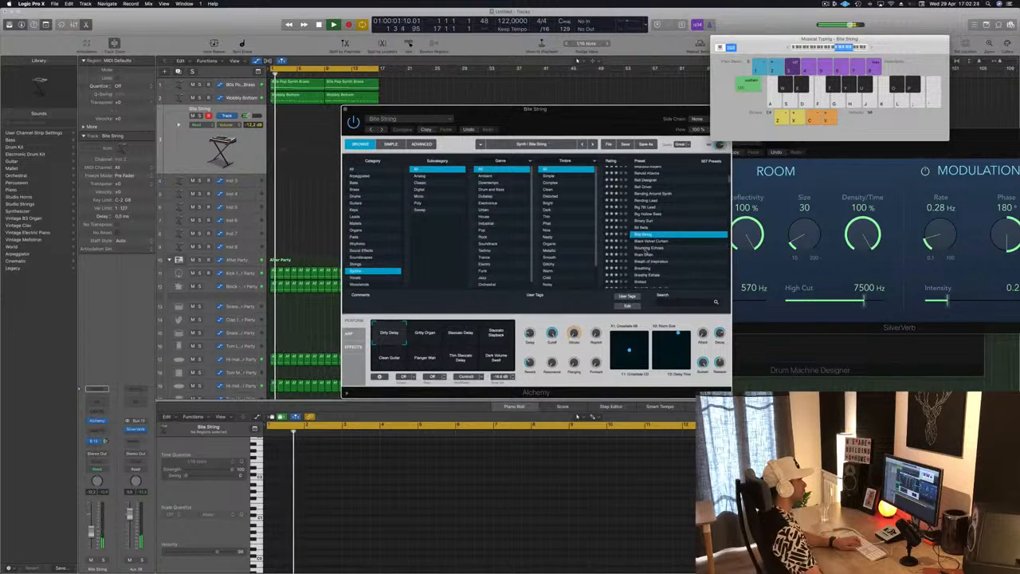
click(645, 248)
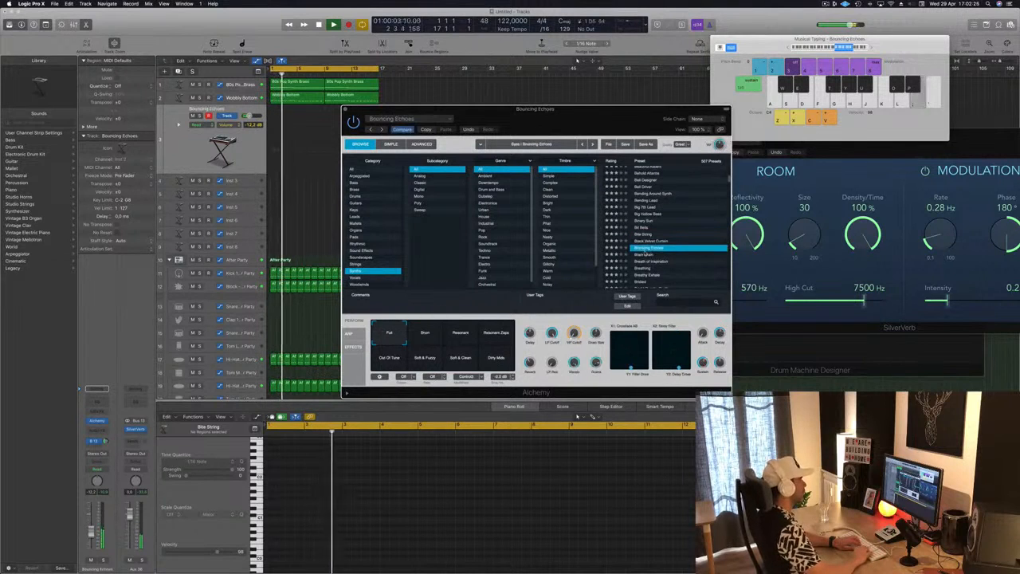
click(645, 254)
scroll(641, 253, down, 2)
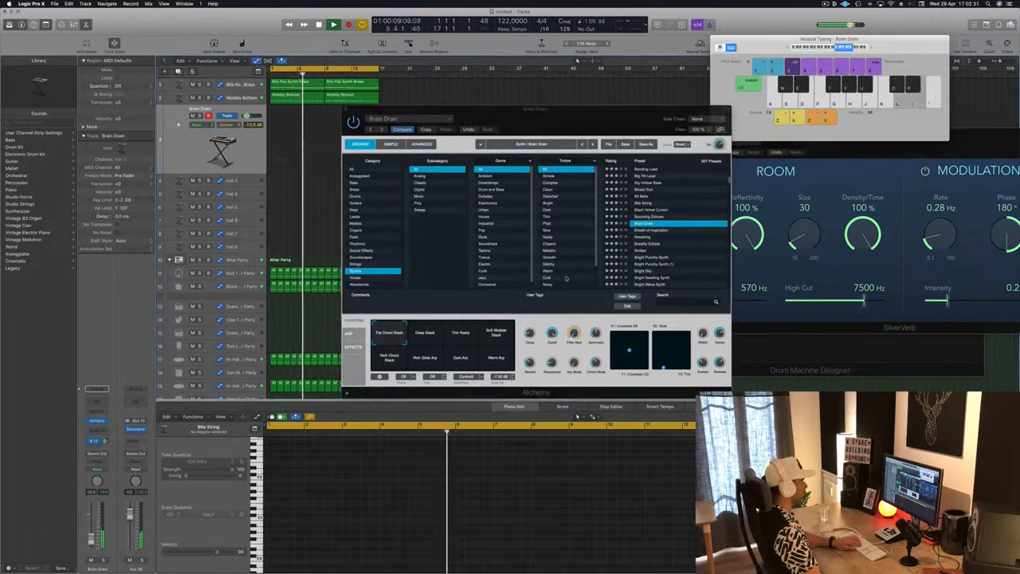
Step: Audition the Breathing preset in Alchemy with its Ambient Noise Sweep Pad and Bright Shimmer Pad variations
click(642, 237)
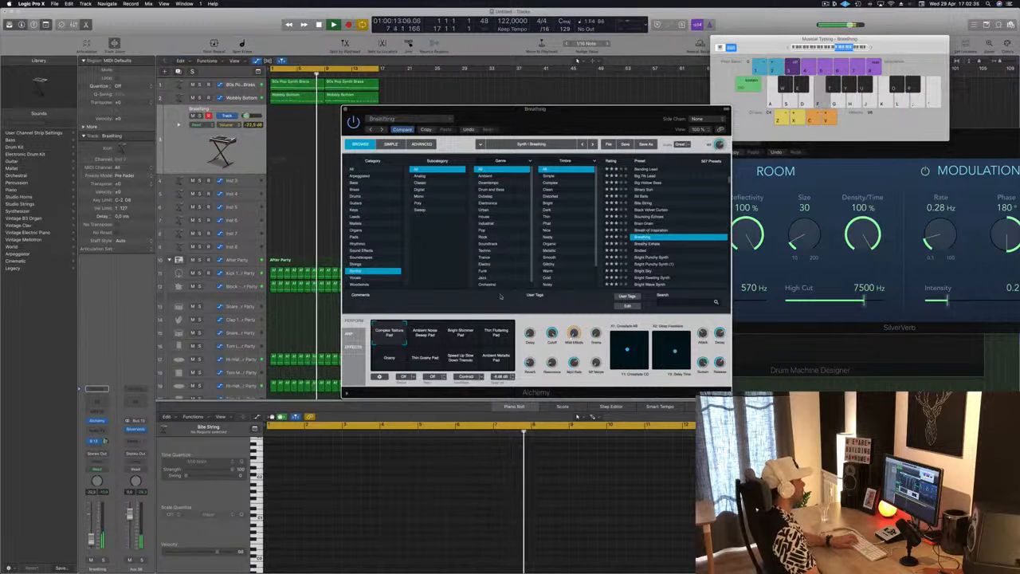
click(428, 333)
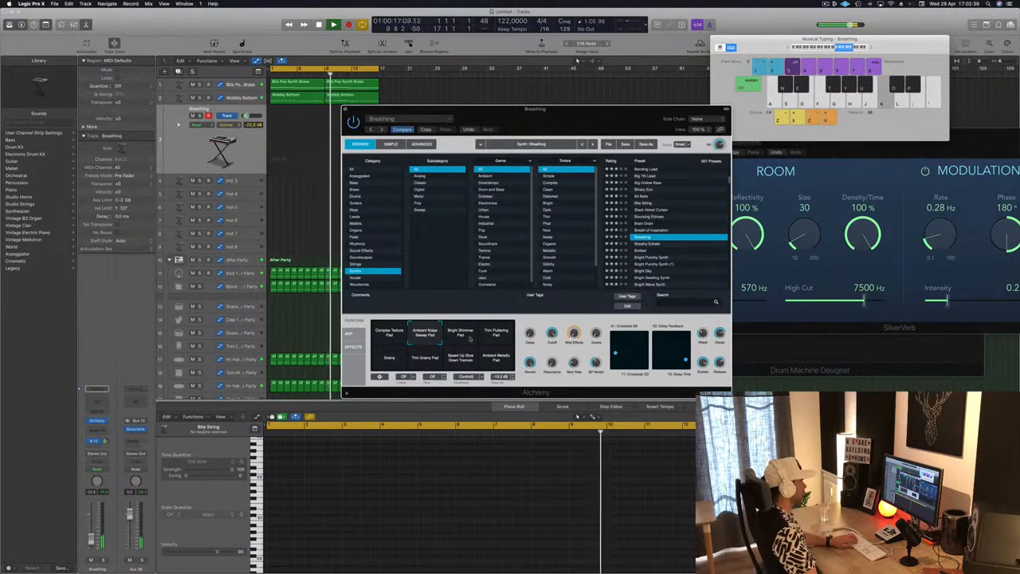
click(460, 333)
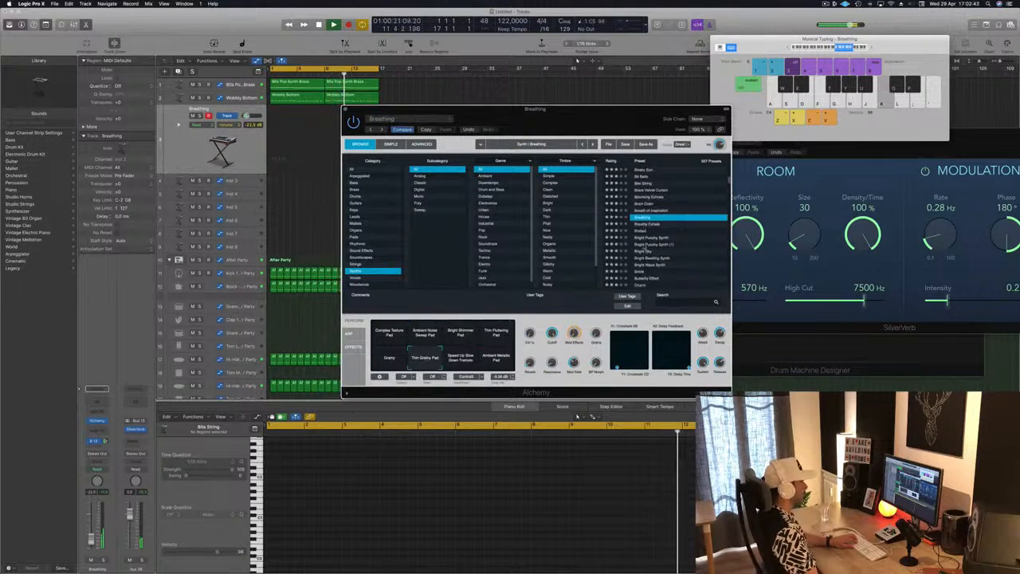
Step: Audition the Bridled and Charm synth presets in Alchemy
scroll(667, 200, down, 3)
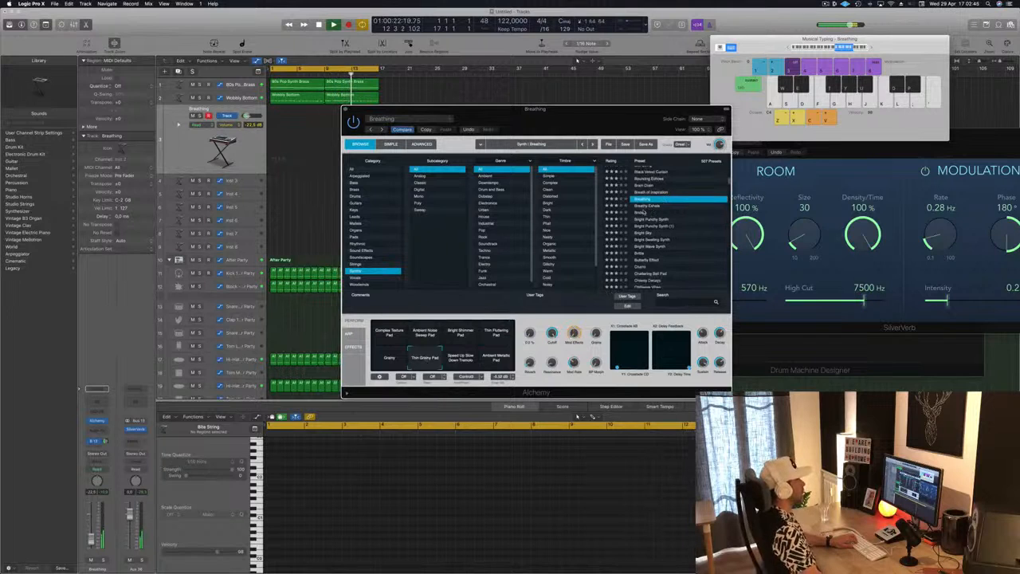
click(641, 211)
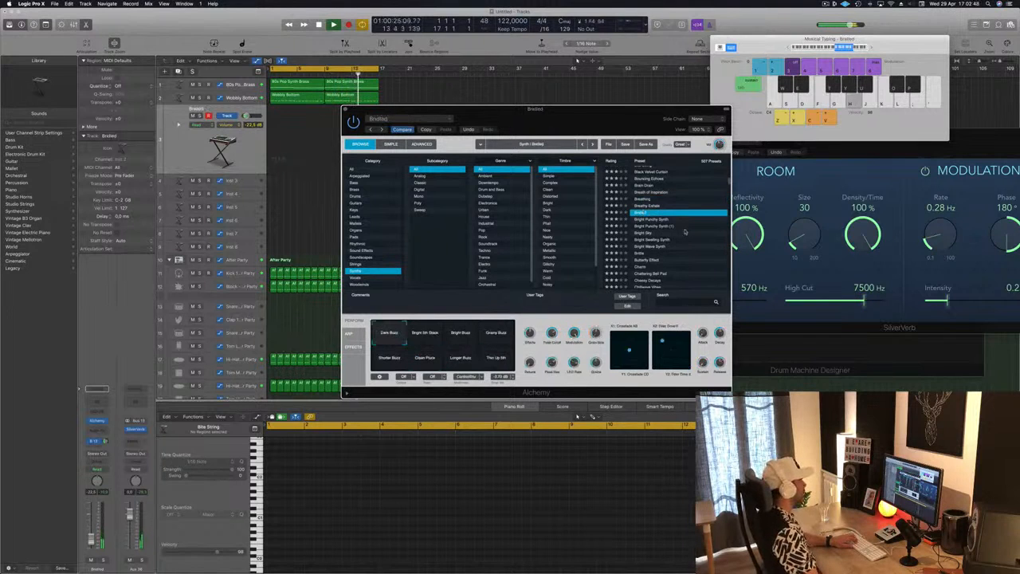
scroll(685, 232, down, 2)
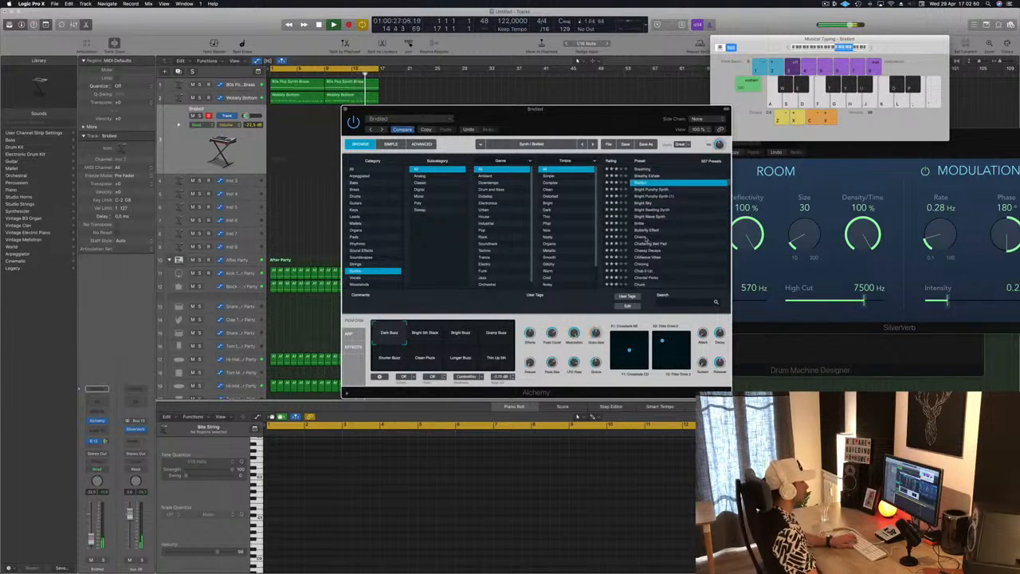
click(647, 237)
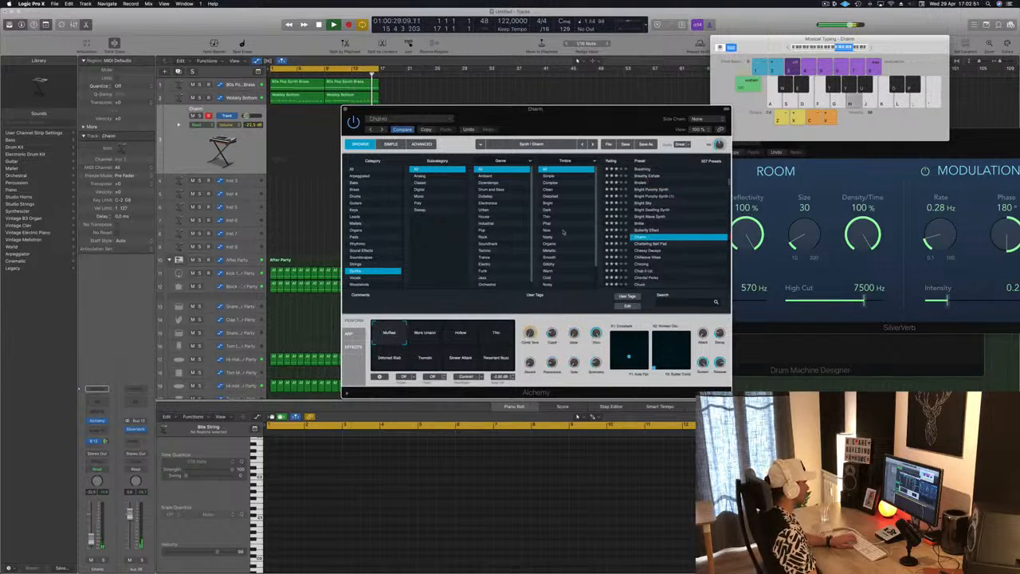
Step: Load the Chillwave Vibes preset in Alchemy and move the plug-in window clear of the arrangement regions
scroll(562, 232, down, 1)
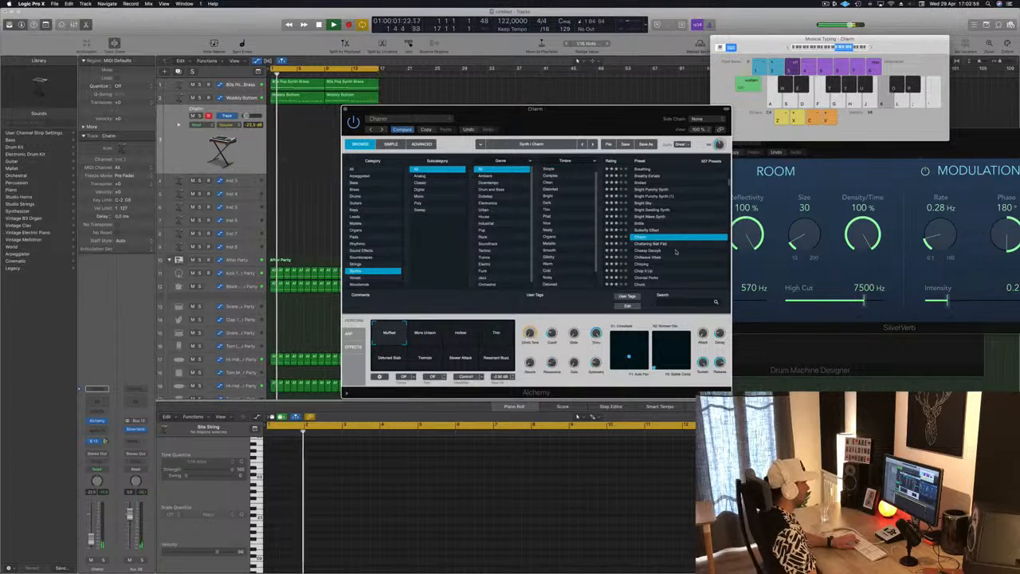
click(675, 256)
scroll(674, 256, down, 2)
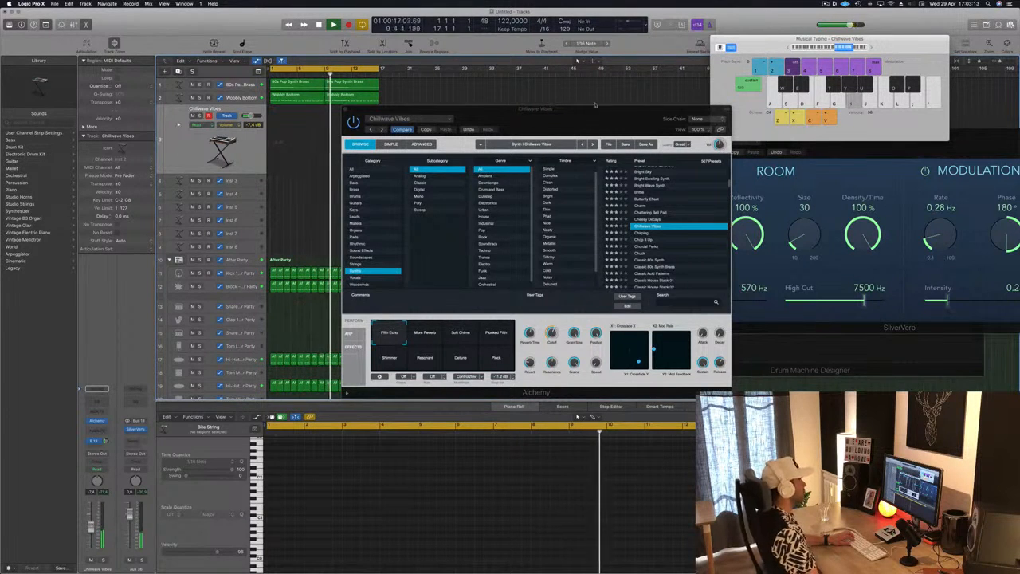
drag(595, 105, 698, 96)
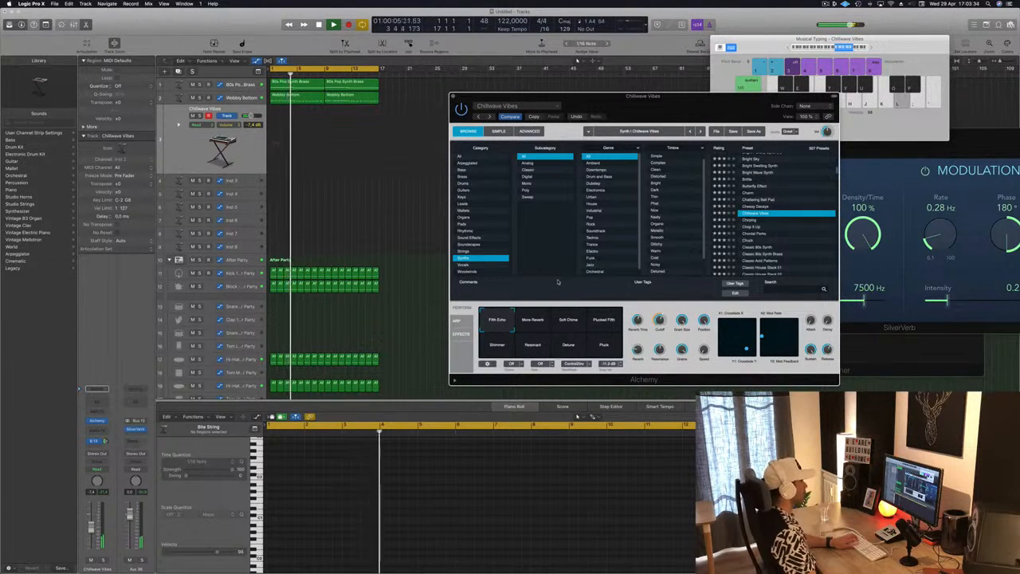
Step: Record a four-note, four-bar Chillwave Vibes part and move the recorded region to bar 1
key(r)
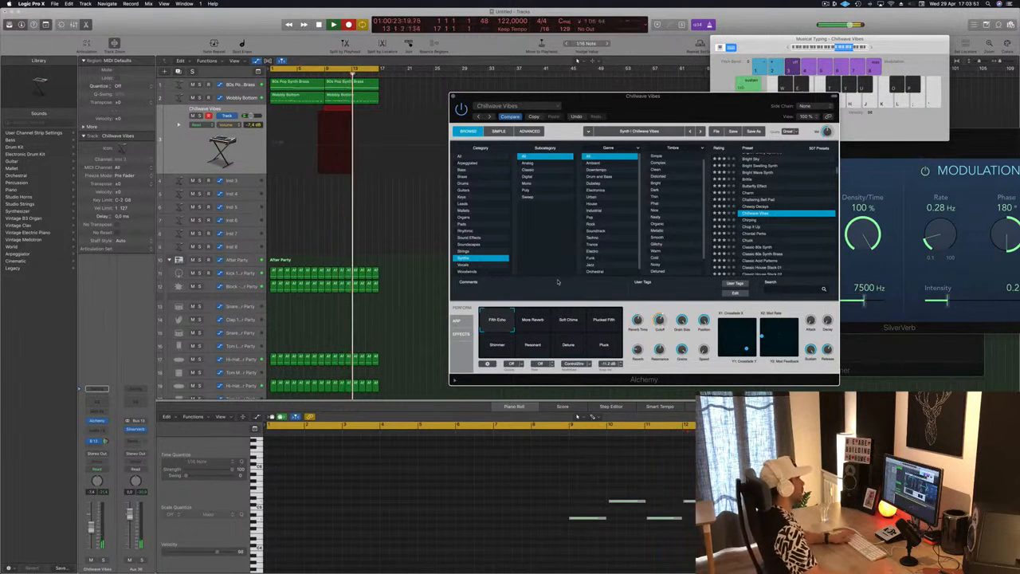
key(space)
click(280, 112)
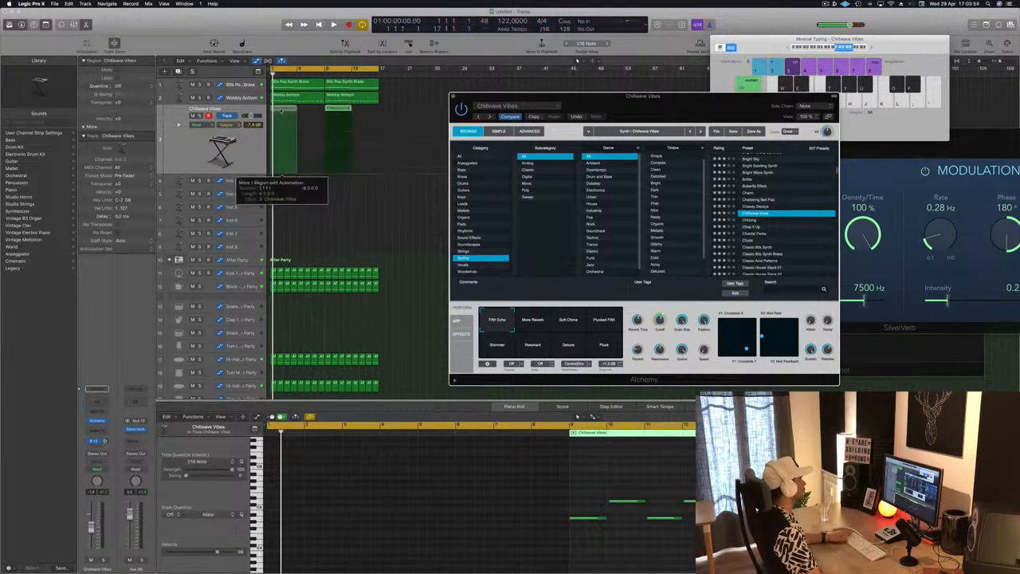
drag(281, 110, 279, 111)
key(space)
key(space)
click(355, 468)
key(space)
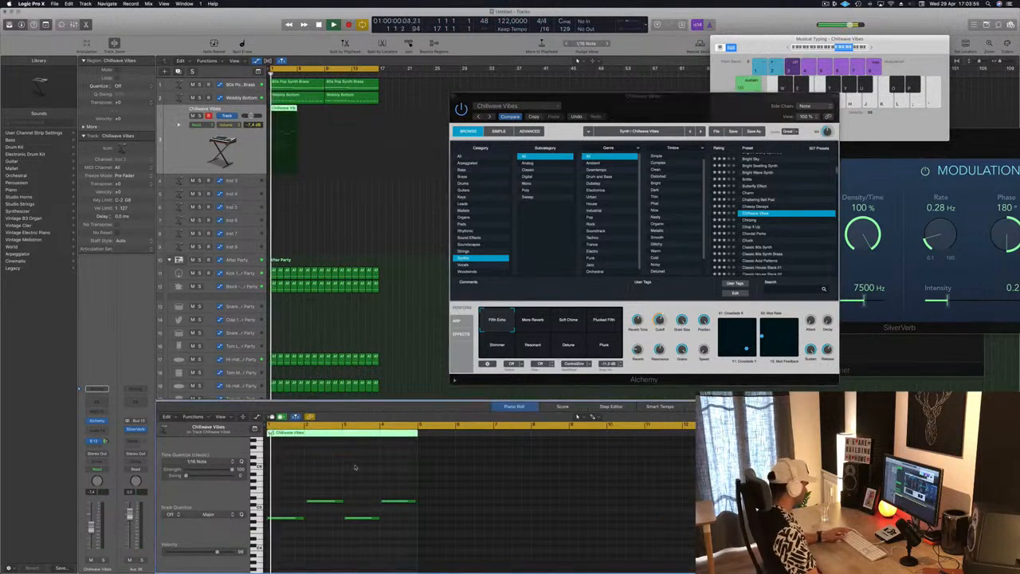
Step: Play back the recorded Chillwave Vibes region and check the timing of its four notes in the piano roll
key(super+a)
key(space)
key(space)
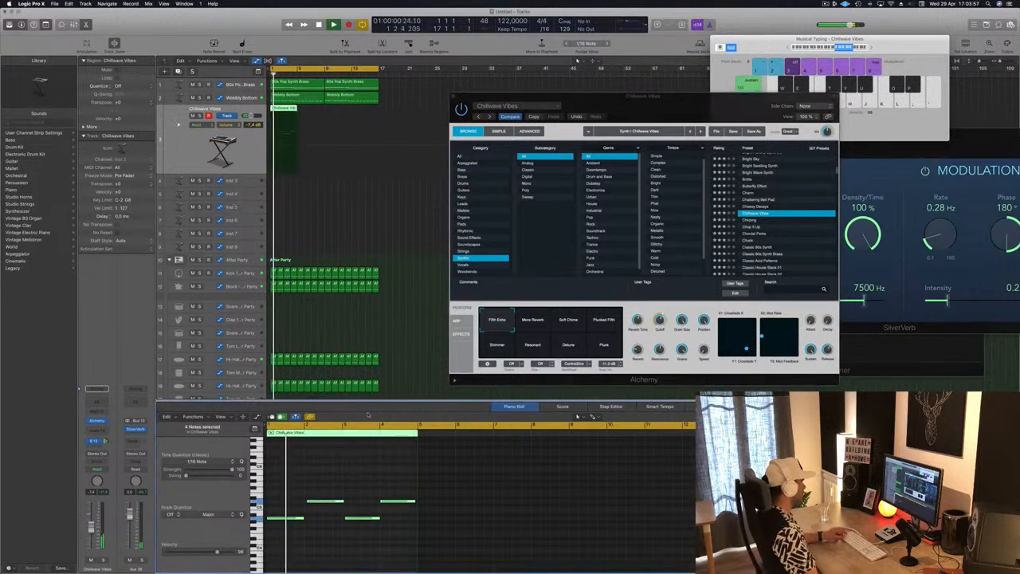
scroll(366, 455, up, 3)
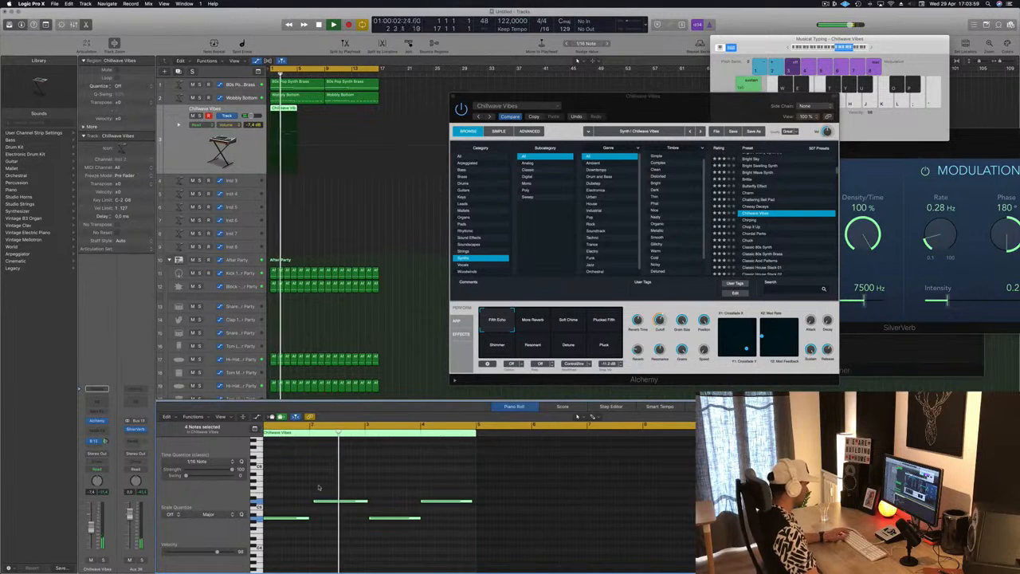
click(340, 491)
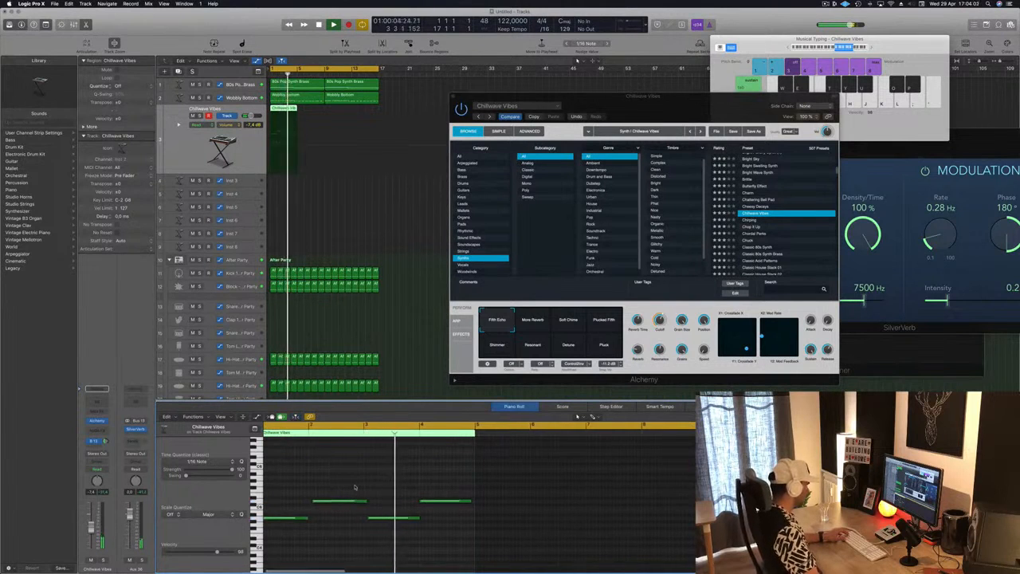
scroll(358, 484, left, 2)
drag(357, 479, 367, 503)
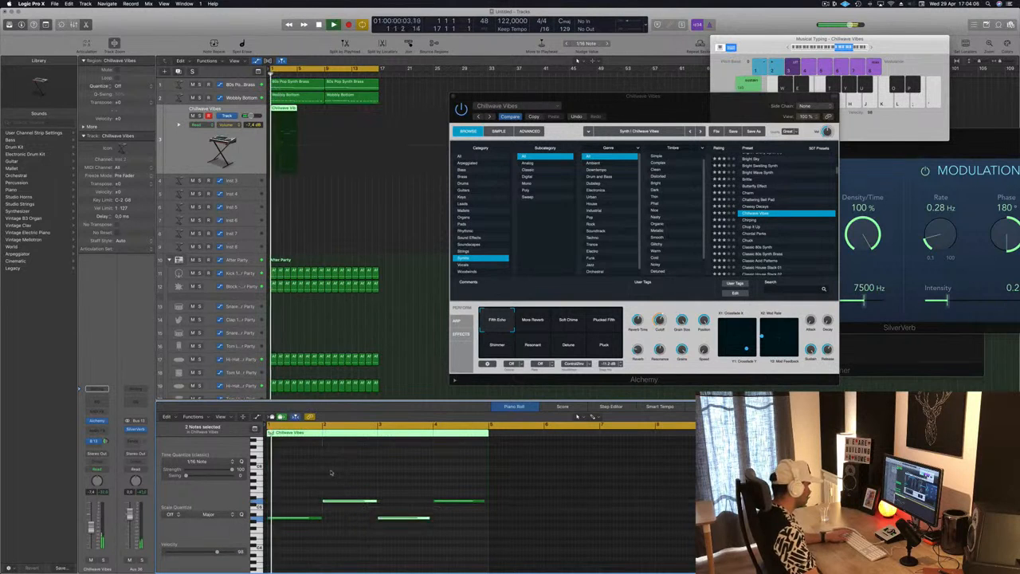
click(405, 486)
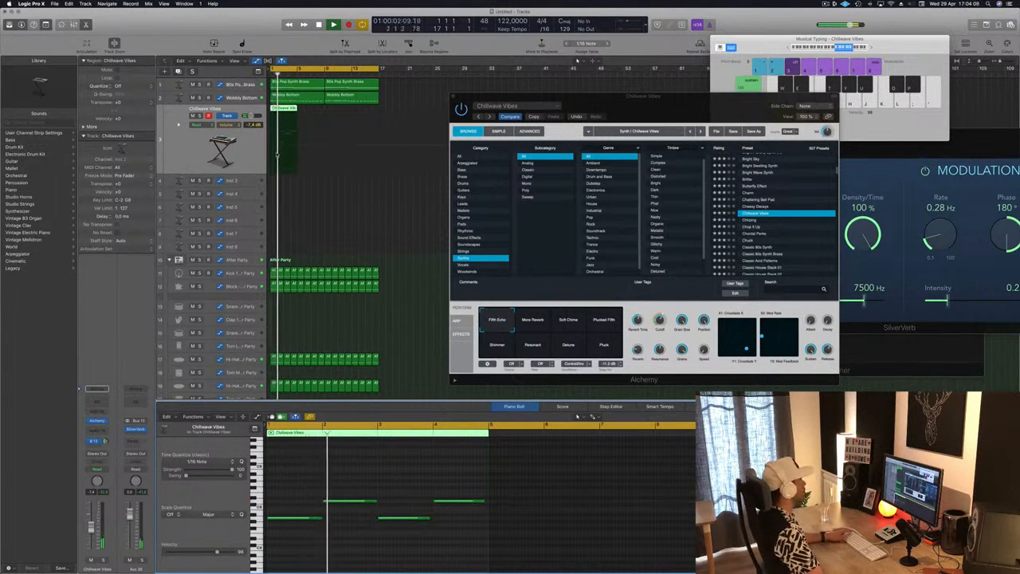
Step: Copy the Chillwave Vibes region along its track to fill the loop up to bar 17, and shift the Alchemy window aside
drag(281, 108, 341, 111)
drag(720, 102, 667, 104)
Step: Audition the Chillwave Vibes variations from More Reverb through Pluck, lowering the track's volume to about -11 dB
click(486, 320)
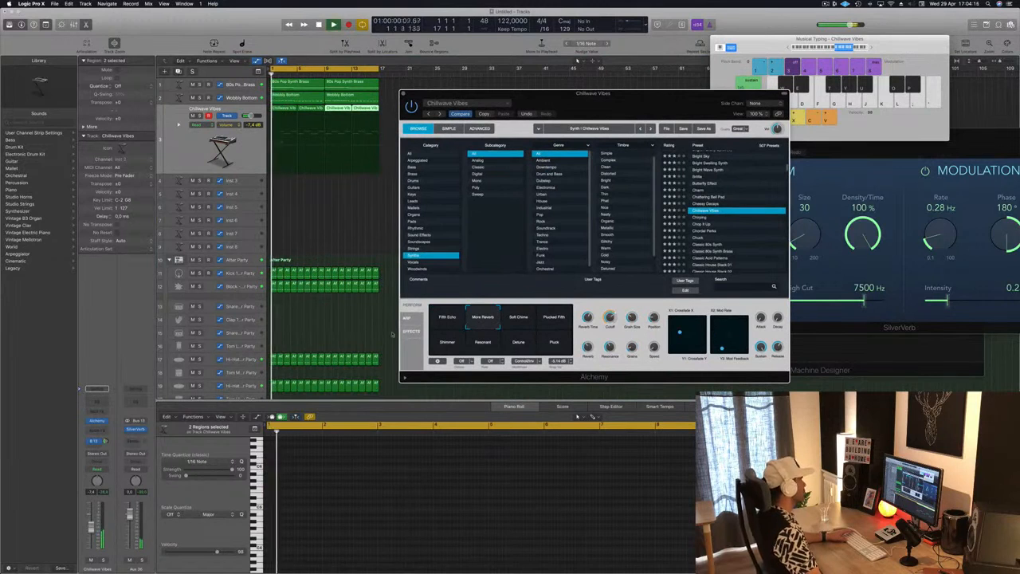
drag(93, 531, 93, 534)
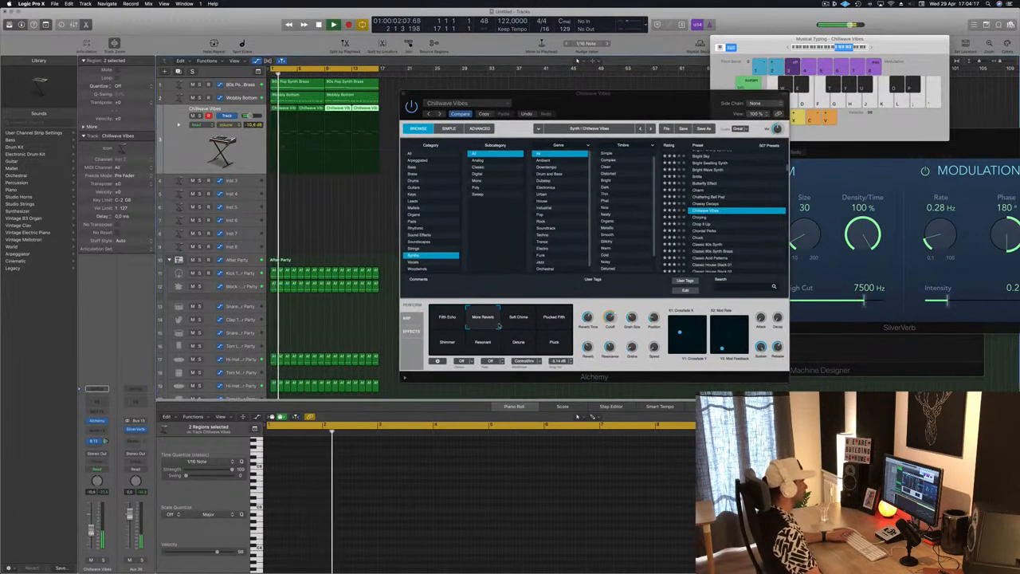
click(515, 319)
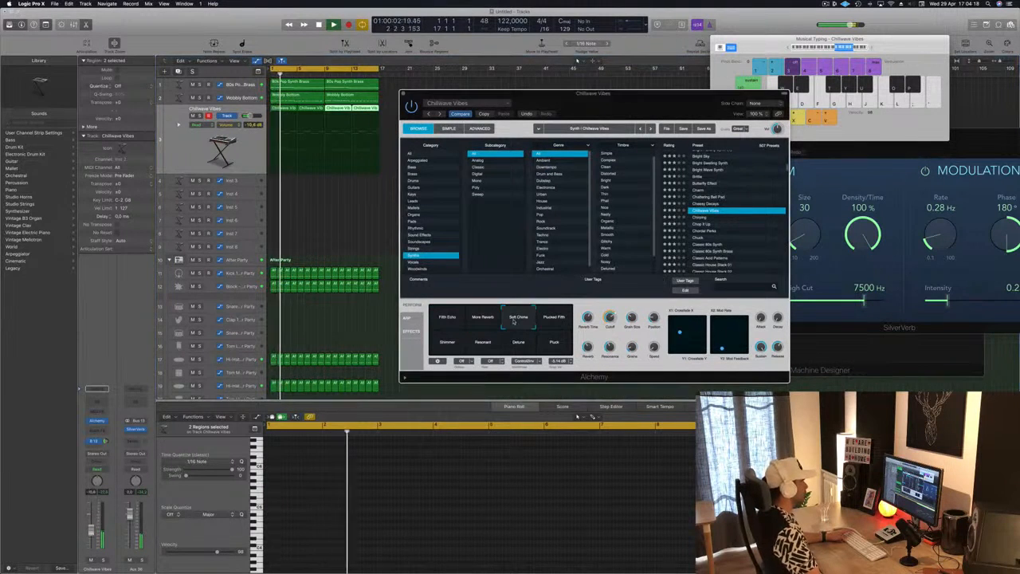
click(554, 317)
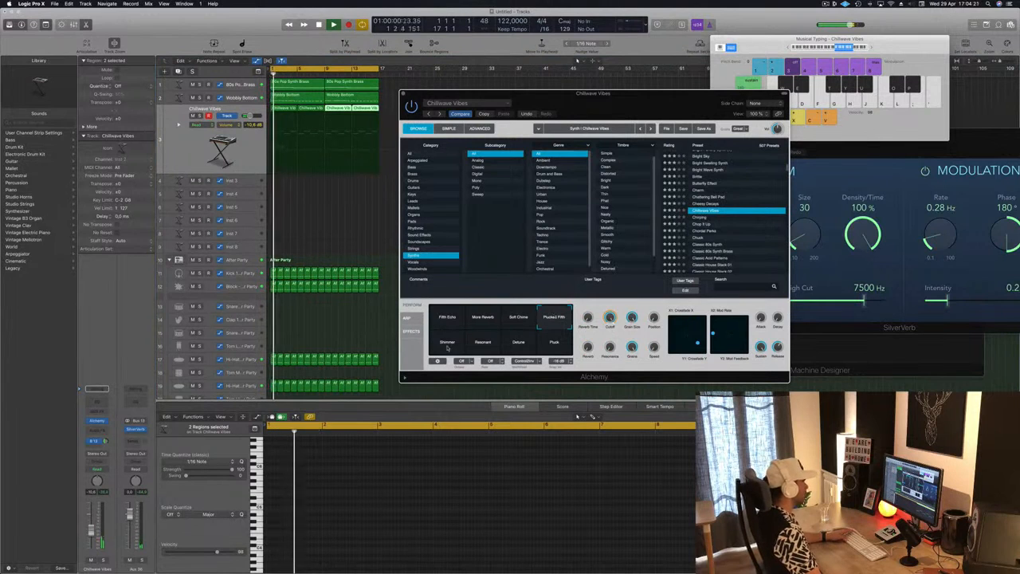
click(448, 345)
click(481, 343)
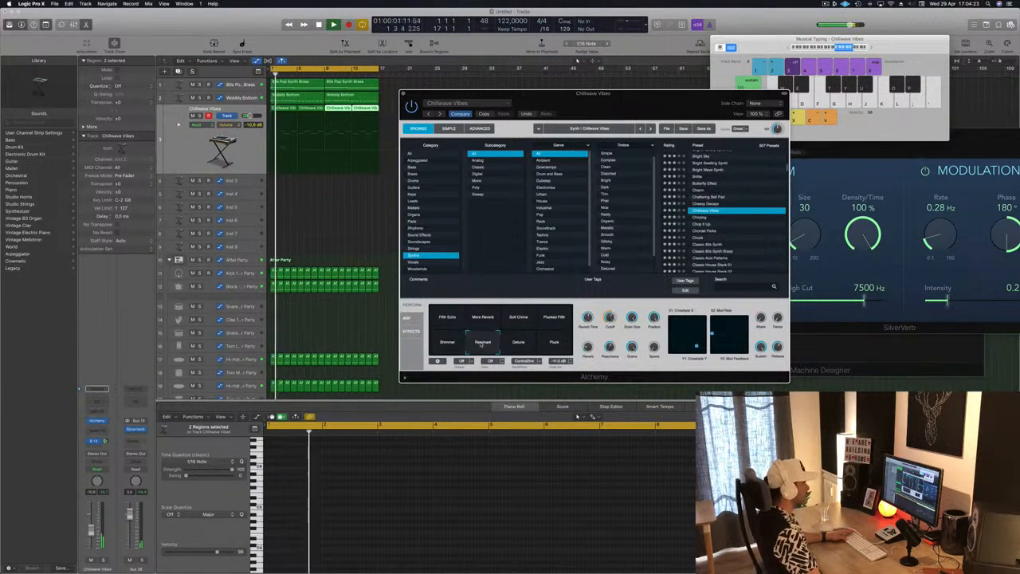
click(518, 342)
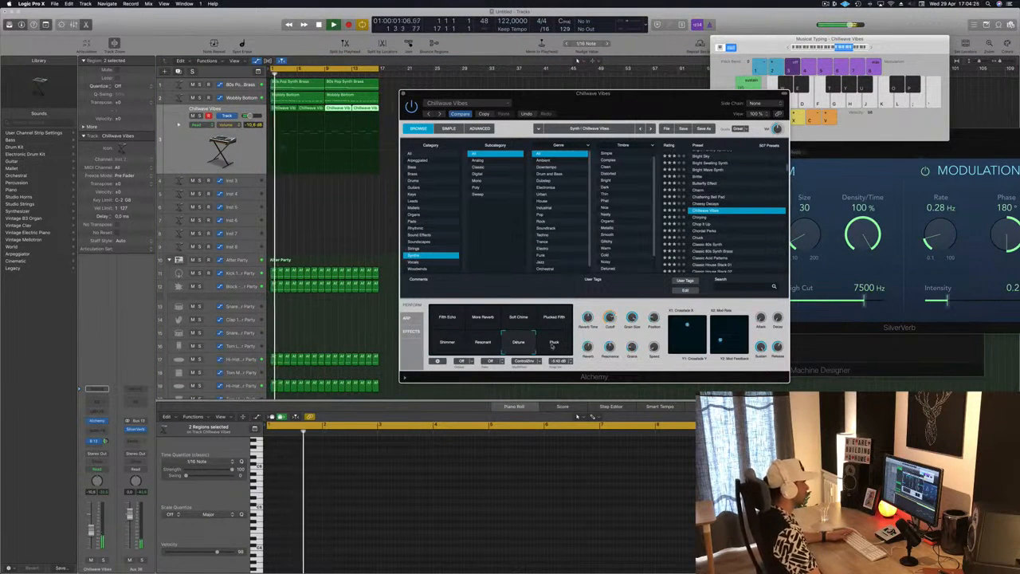
click(553, 344)
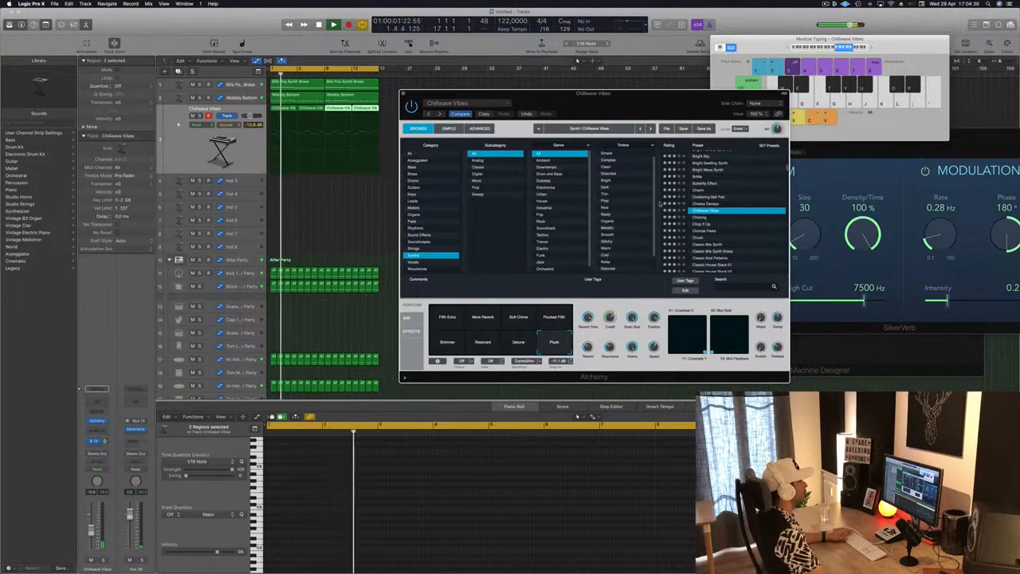
Step: Audition the presets from Chirping to Chuck, load Classic Acid Patterns, and move the Alchemy window aside
key(Down)
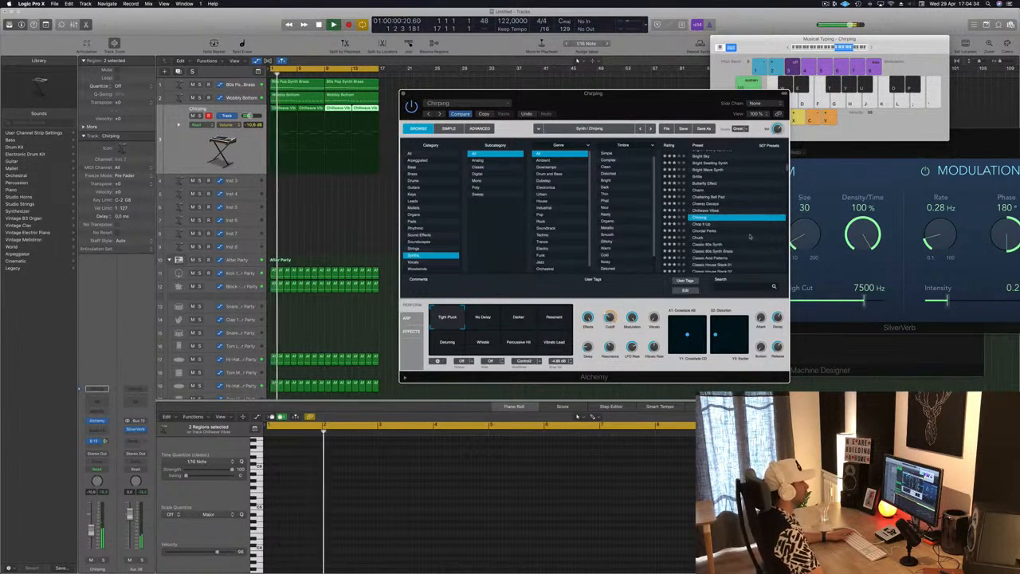
key(Down)
key(Down)
key(Down)
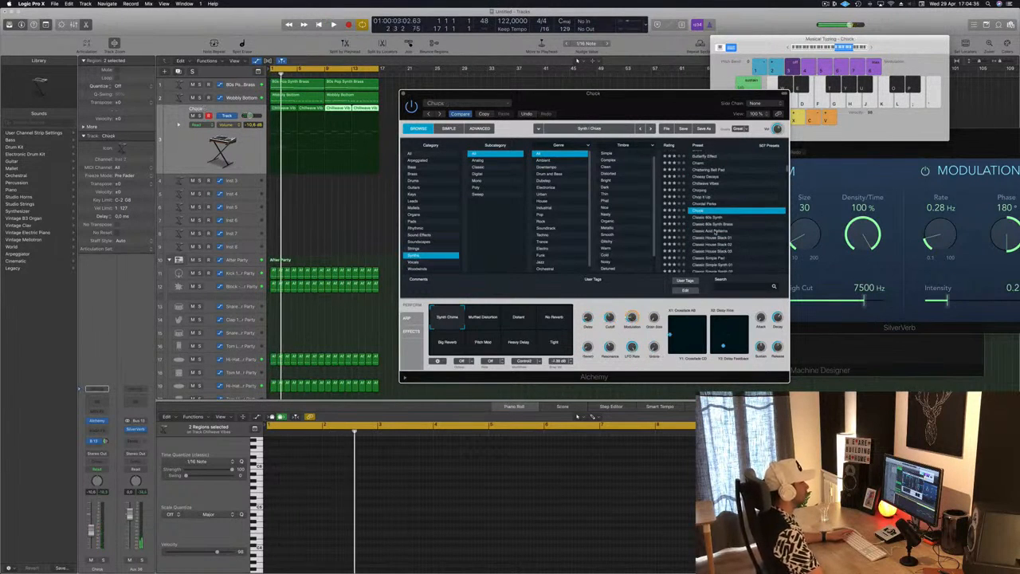
click(715, 231)
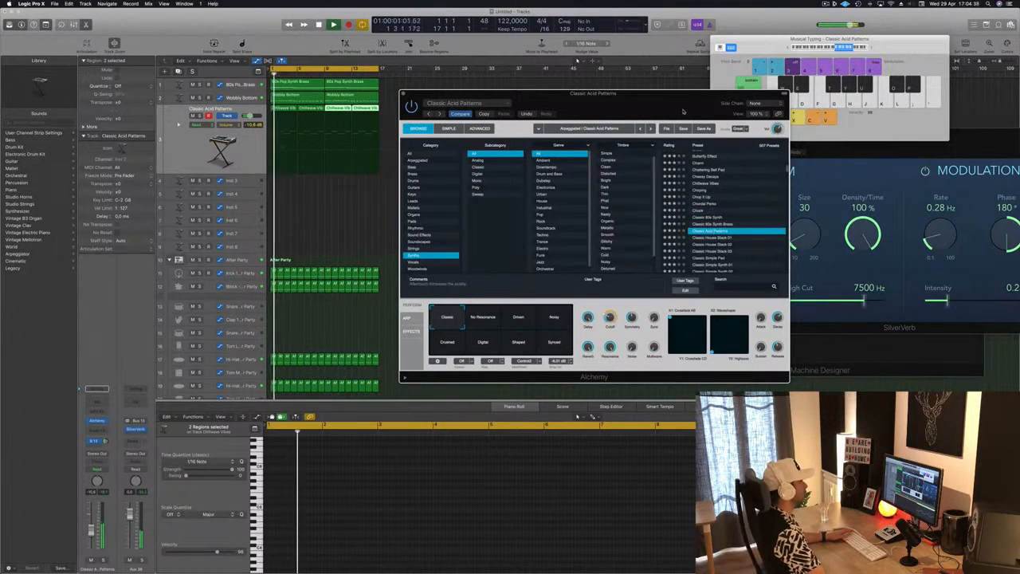
drag(682, 112, 701, 105)
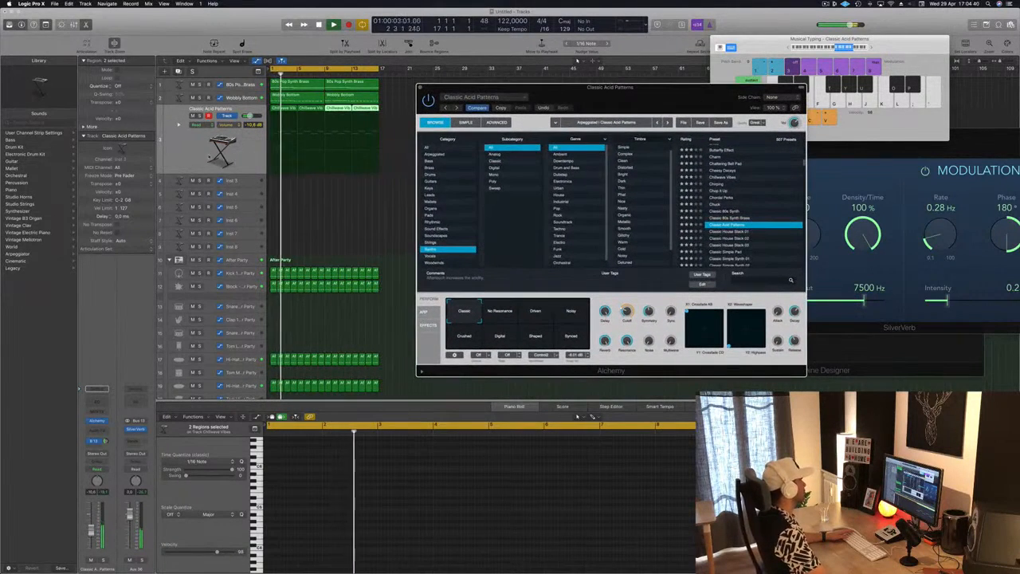
Step: Select all regions on the Classic Acid Patterns track, lower its volume to about -18 dB, and audition the No Resonance and Driven variations
click(187, 154)
key(Return)
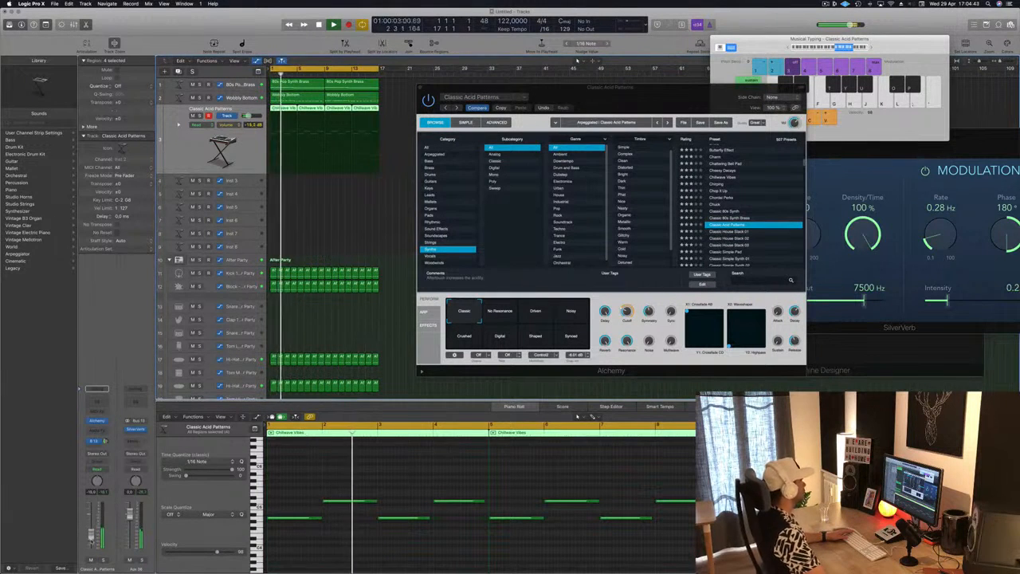
click(502, 313)
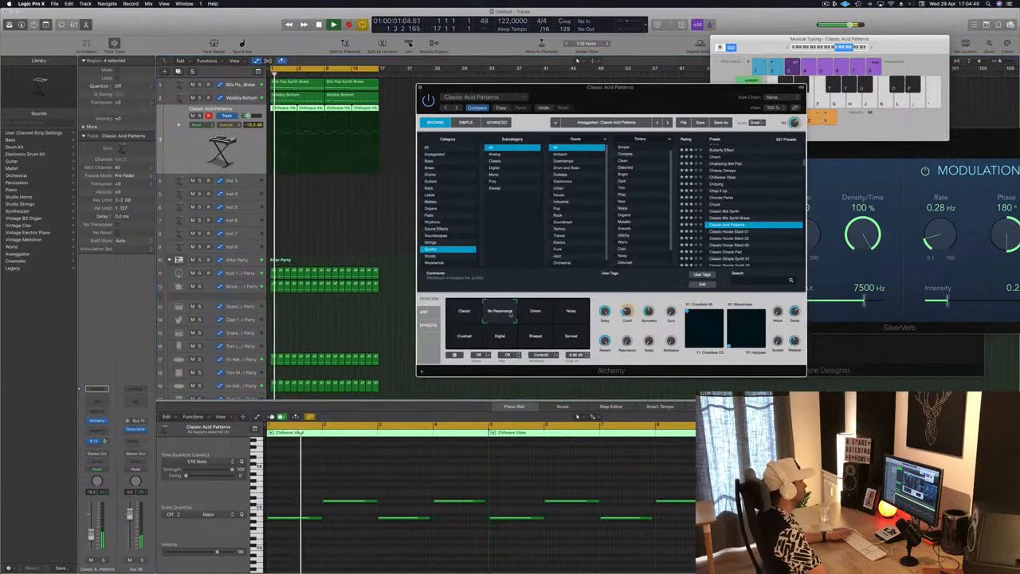
click(535, 313)
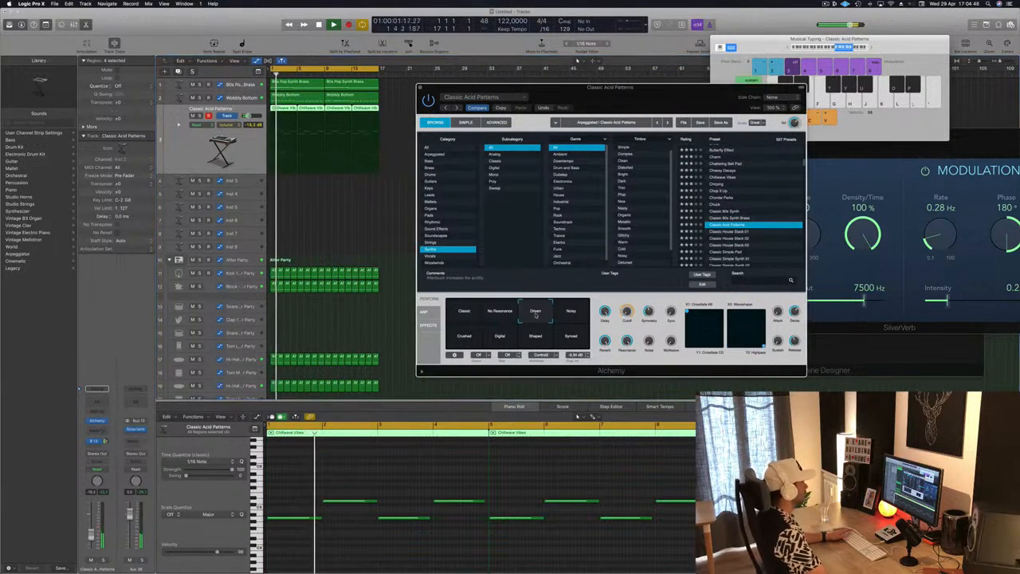
Step: Audition the Noisy, Crushed, Digital, Shaped and Synced performance snapshots, finish on Crushed, and adjust the track's volume while comparing
click(92, 539)
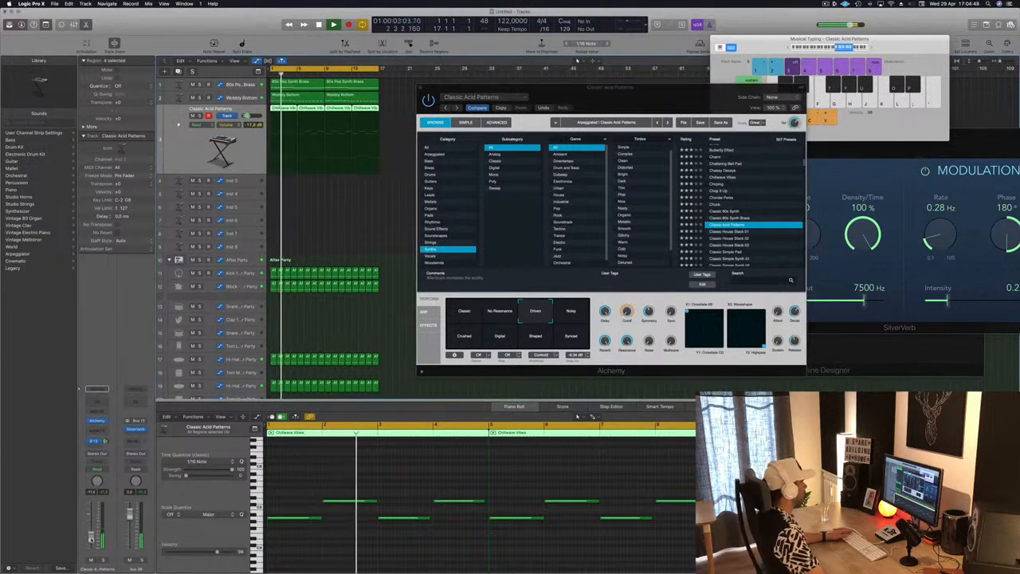
click(573, 312)
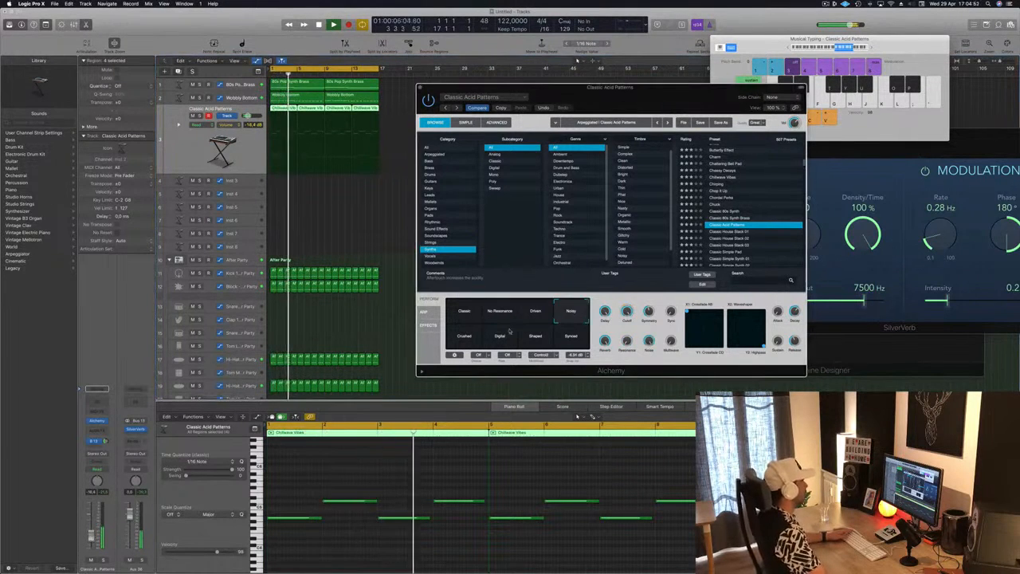
click(462, 337)
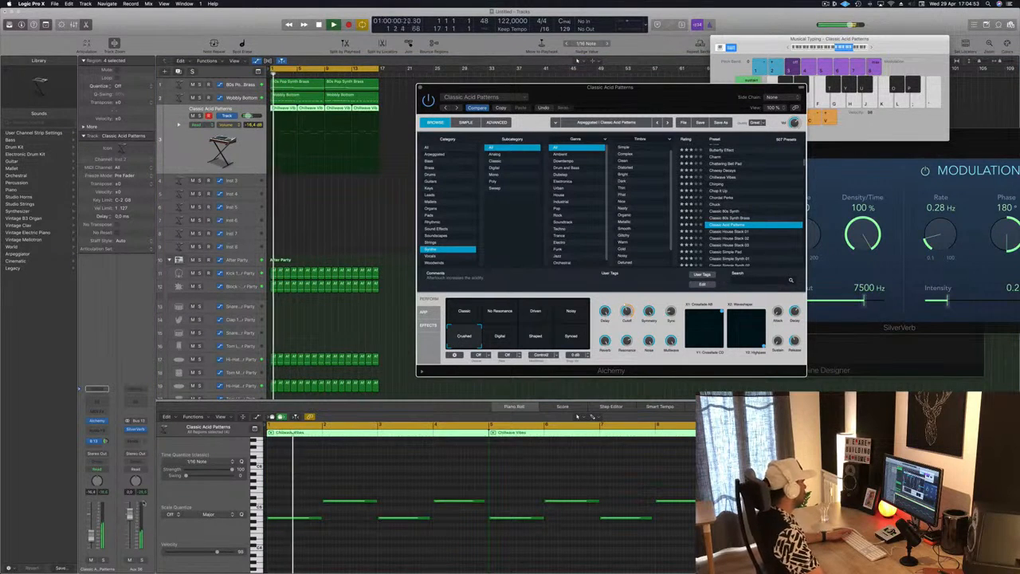
click(92, 539)
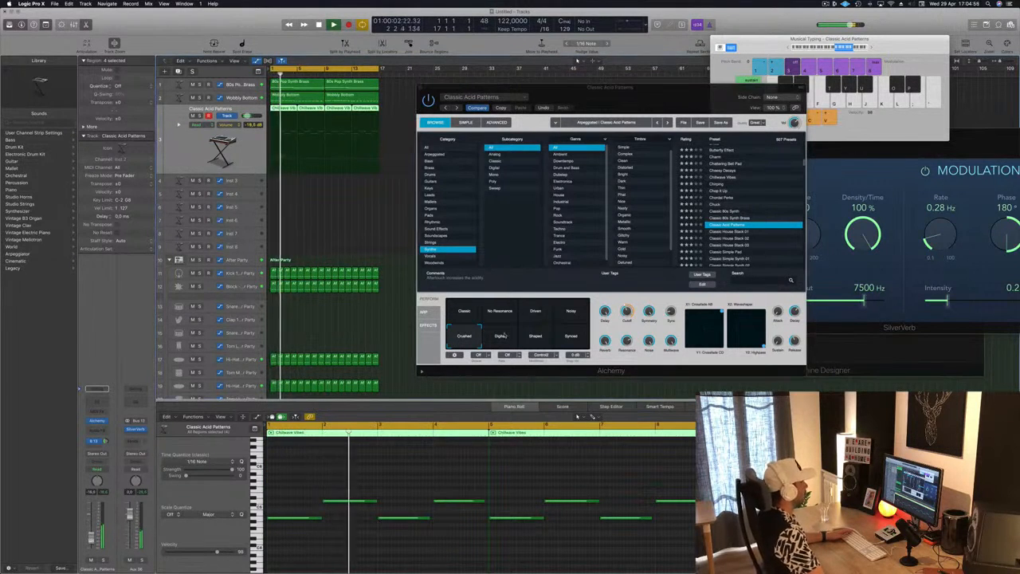
click(502, 335)
click(534, 335)
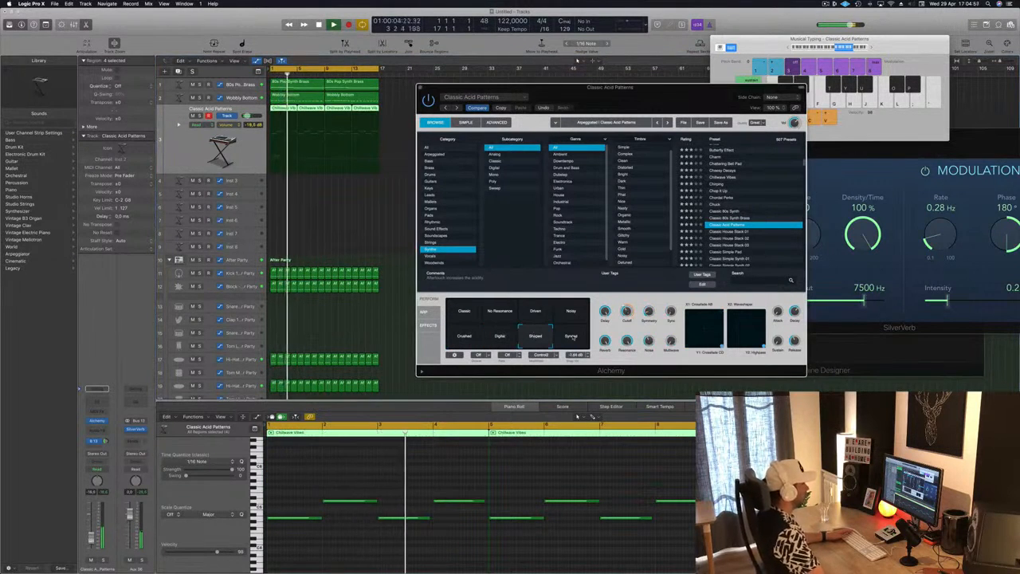
click(570, 336)
click(465, 335)
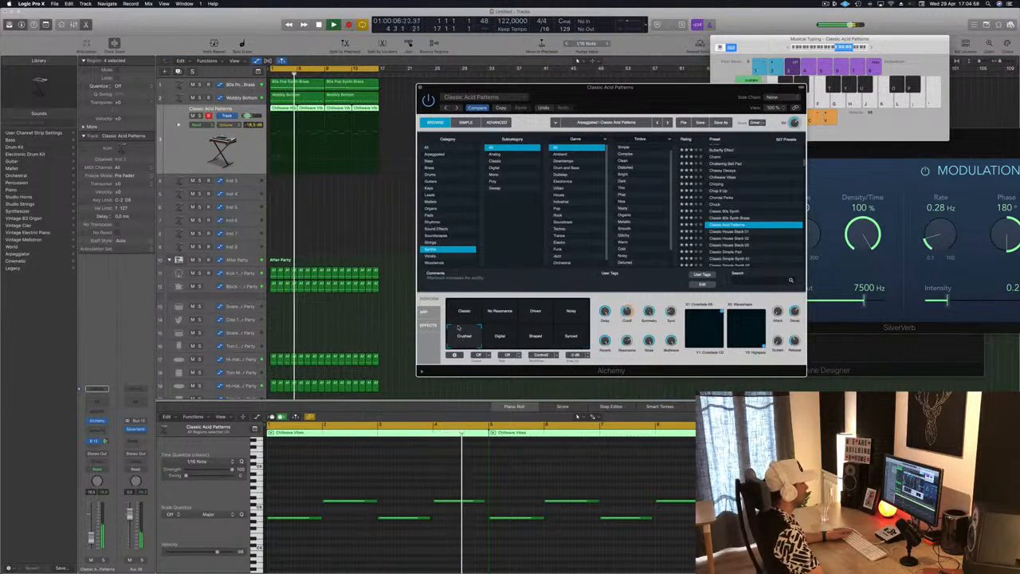
Step: Adjust the patch's cutoff and set the synth track's volume to about -16.8 dB
drag(657, 90, 642, 73)
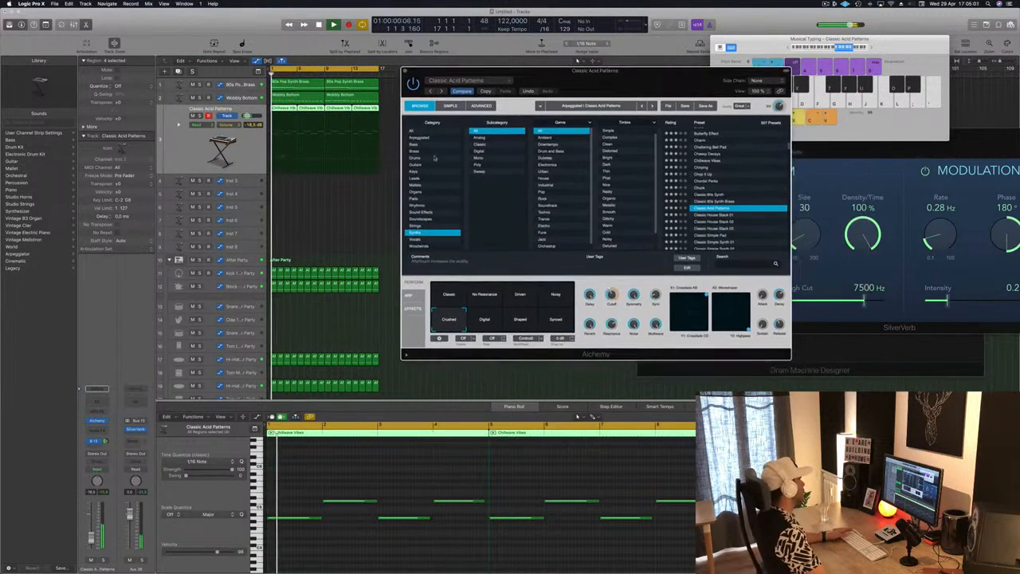
drag(91, 537, 90, 543)
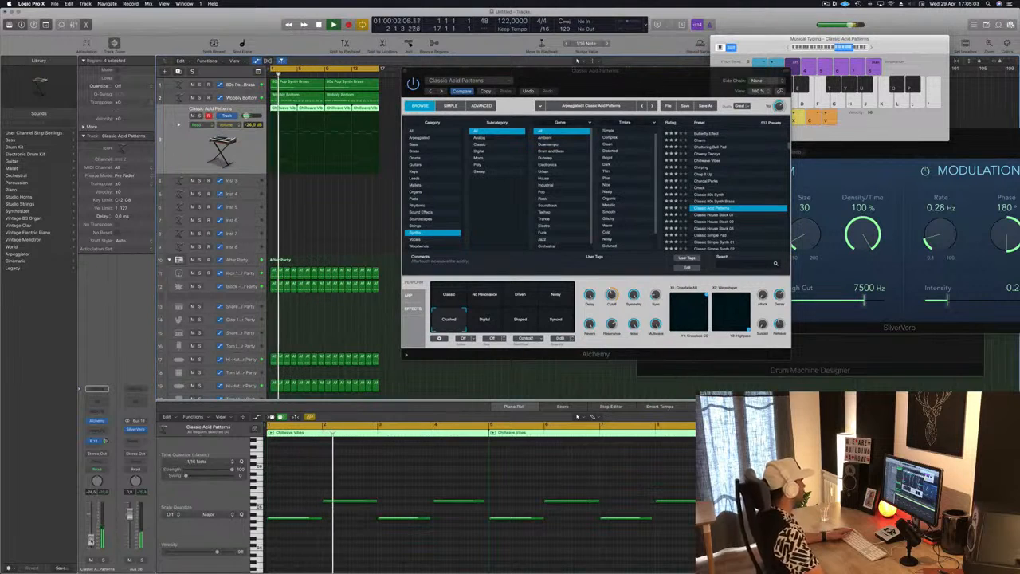
click(611, 296)
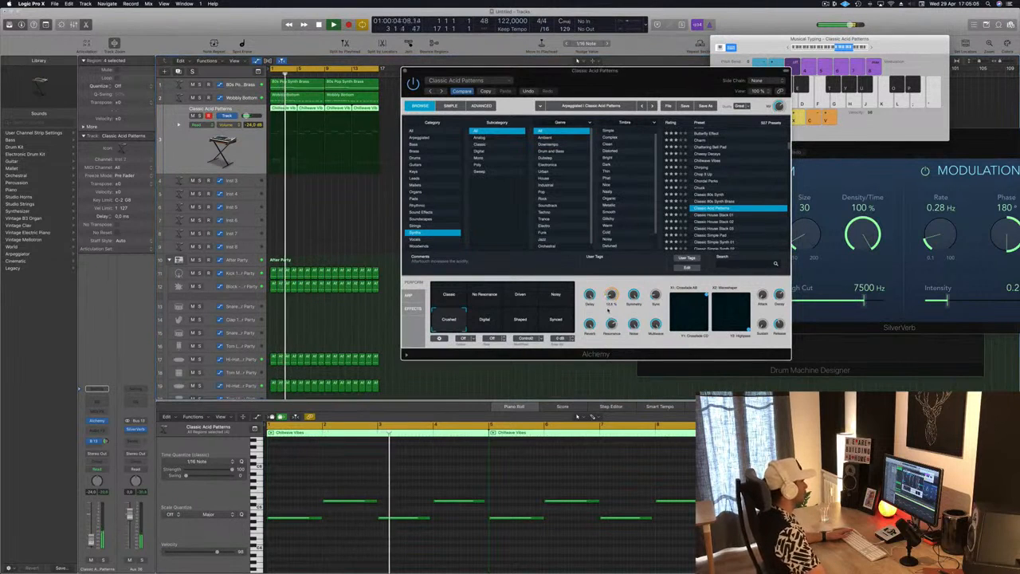
drag(91, 541, 91, 536)
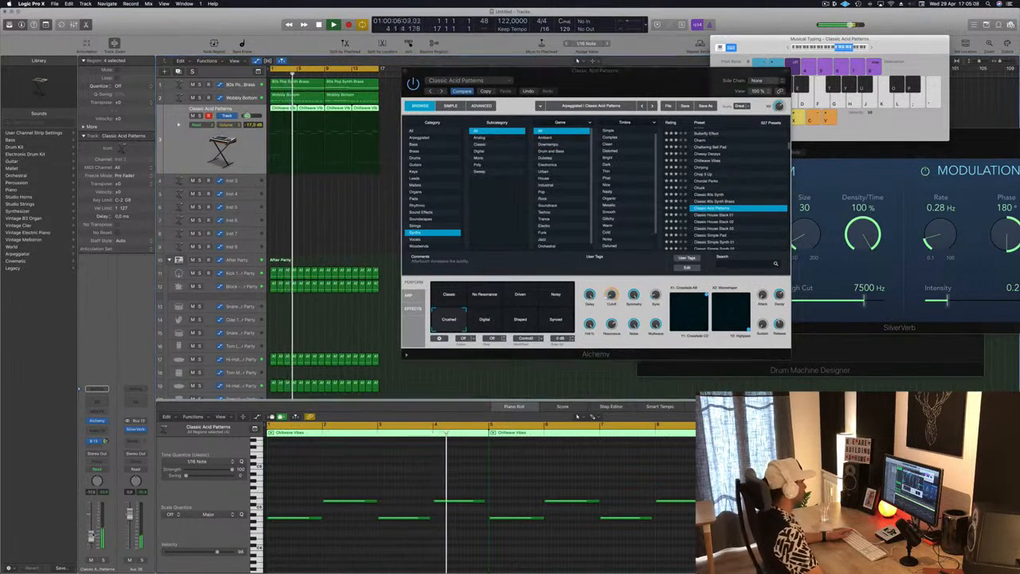
Step: Adjust the arpeggiator rate of the Classic Acid Patterns patch
click(412, 295)
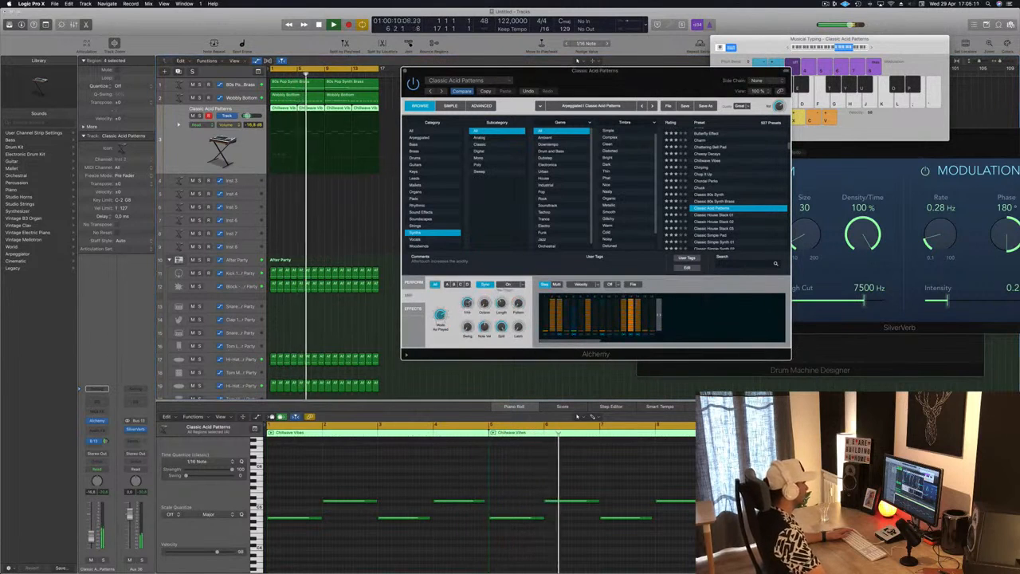
drag(467, 309, 470, 304)
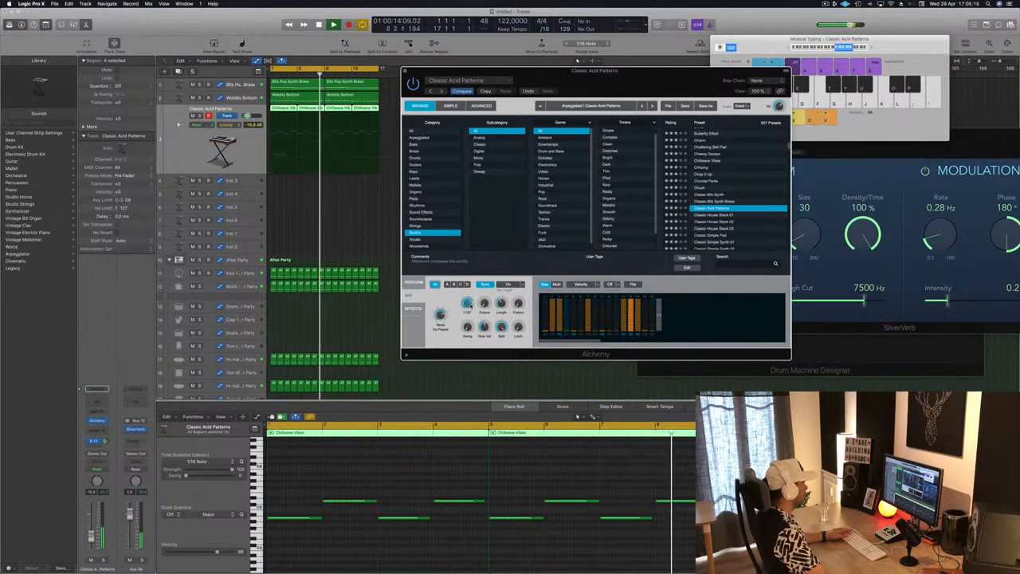
Step: Audition the synth presets Classic House Stack 01, Classic Super Saw and Clouds in the Headroom
scroll(759, 185, down, 3)
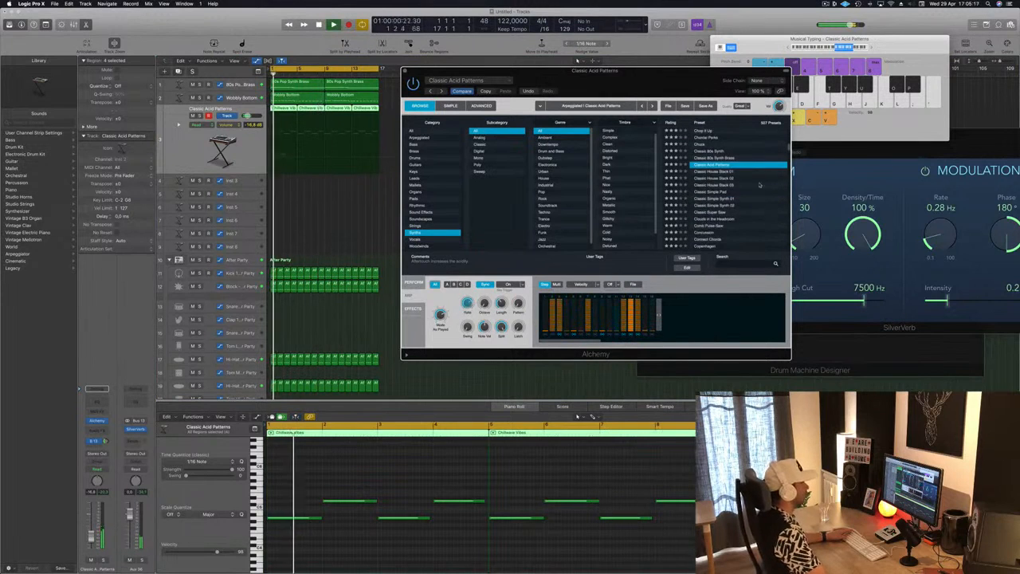
click(723, 171)
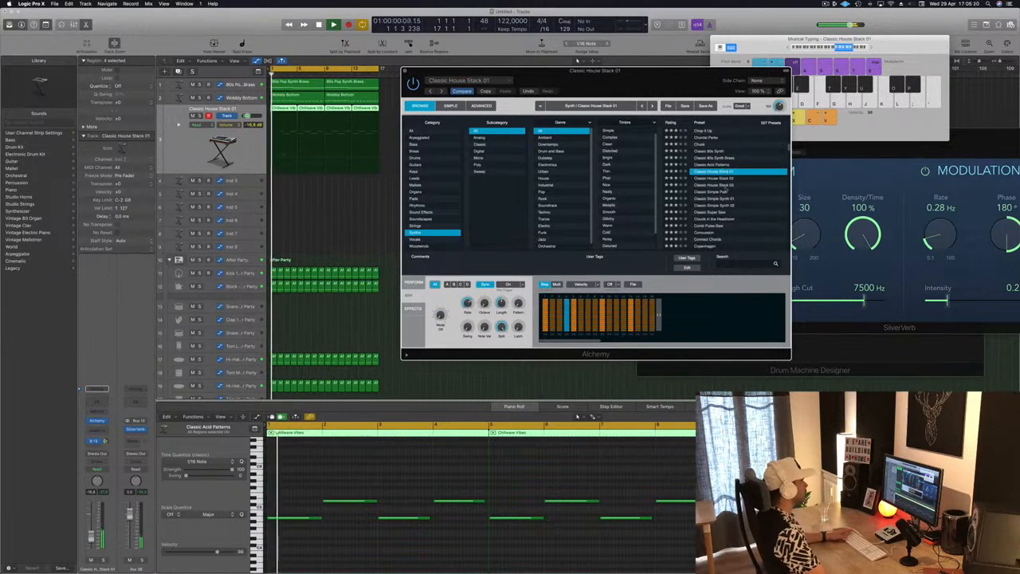
scroll(727, 190, down, 3)
click(744, 172)
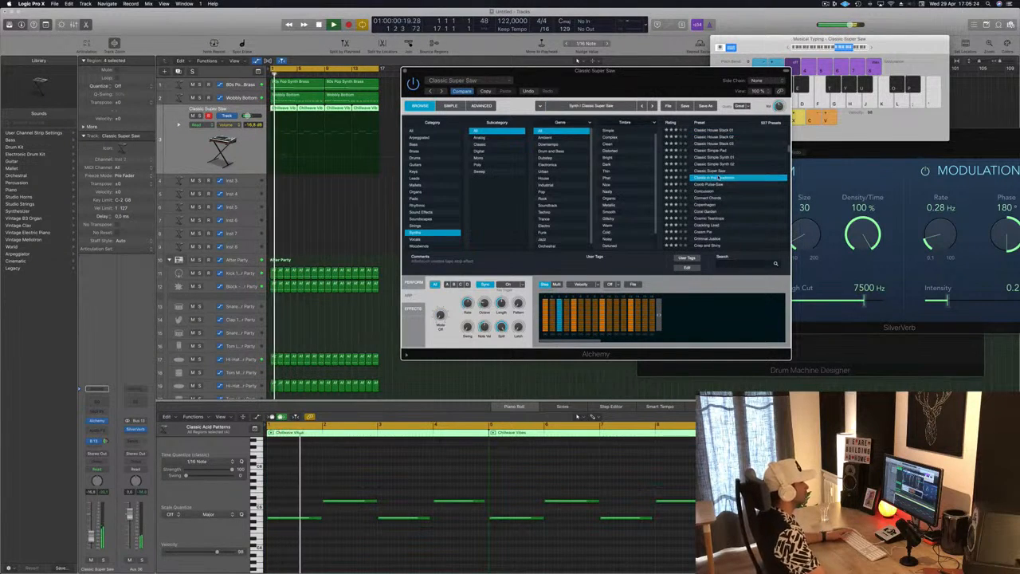
click(720, 178)
Step: Audition the synth presets Concussion, Copenhagen and Cream Pie
scroll(748, 196, down, 1)
scroll(750, 196, down, 1)
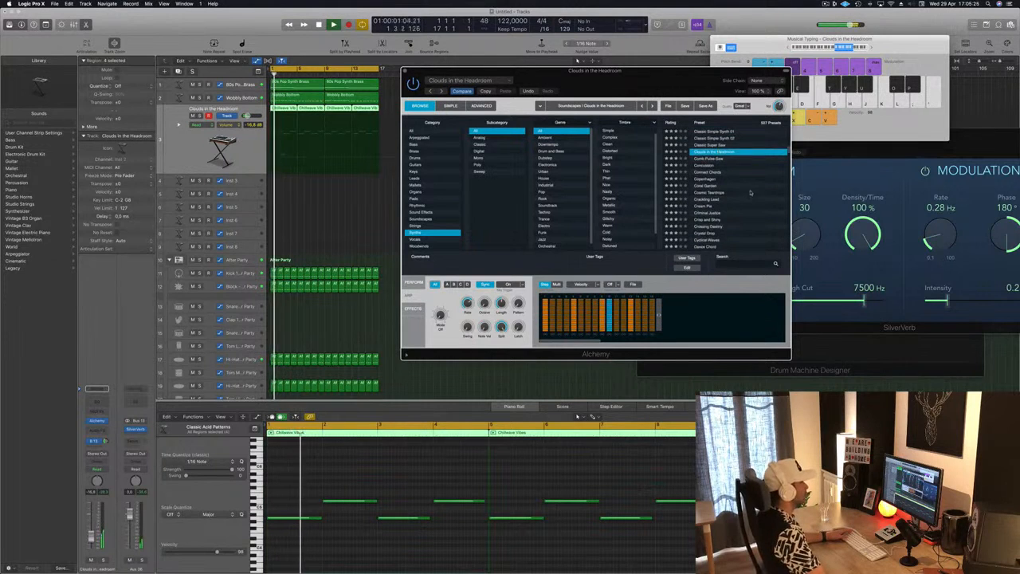
scroll(748, 192, up, 1)
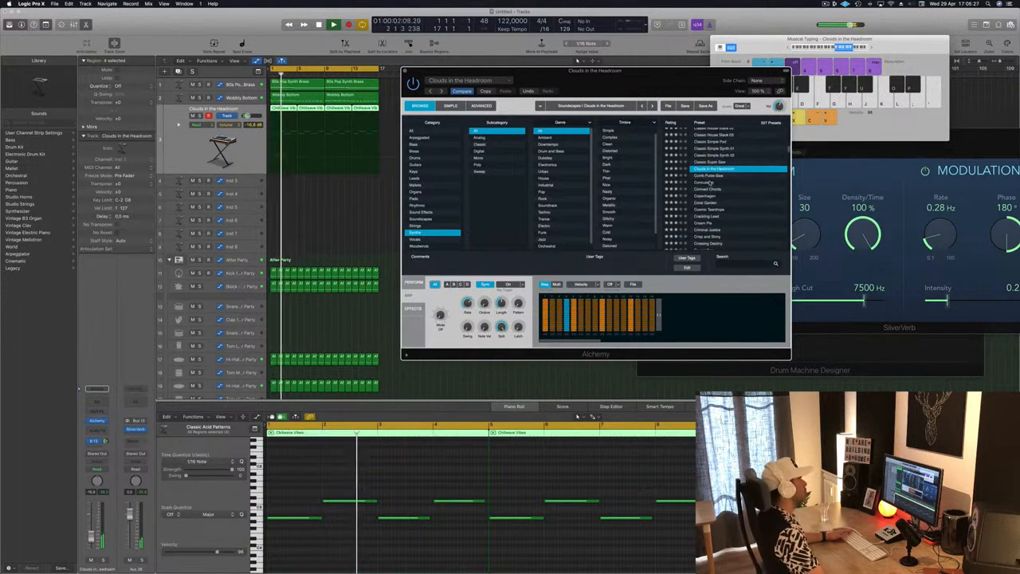
click(709, 182)
scroll(740, 198, down, 1)
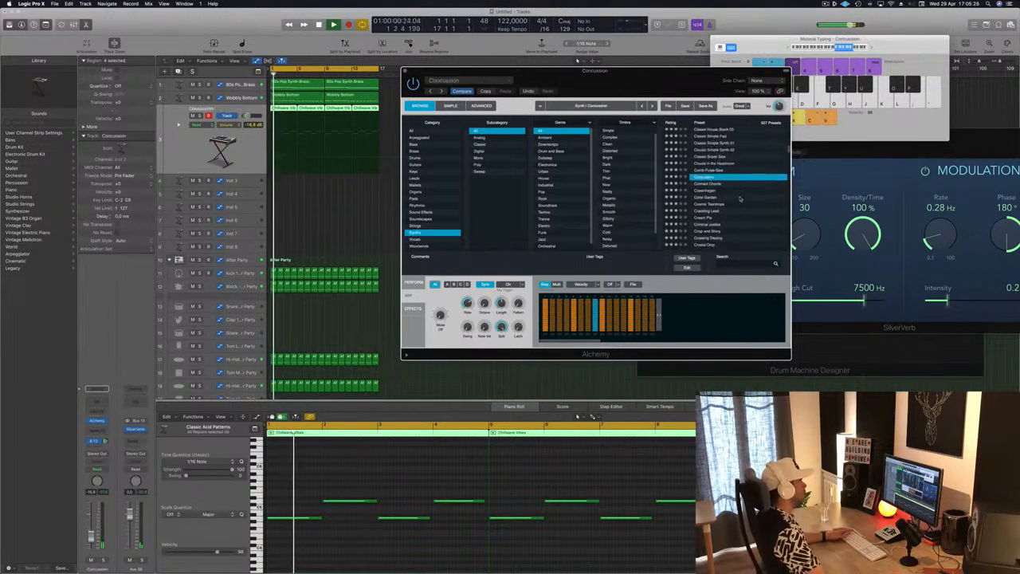
scroll(738, 191, down, 3)
click(706, 167)
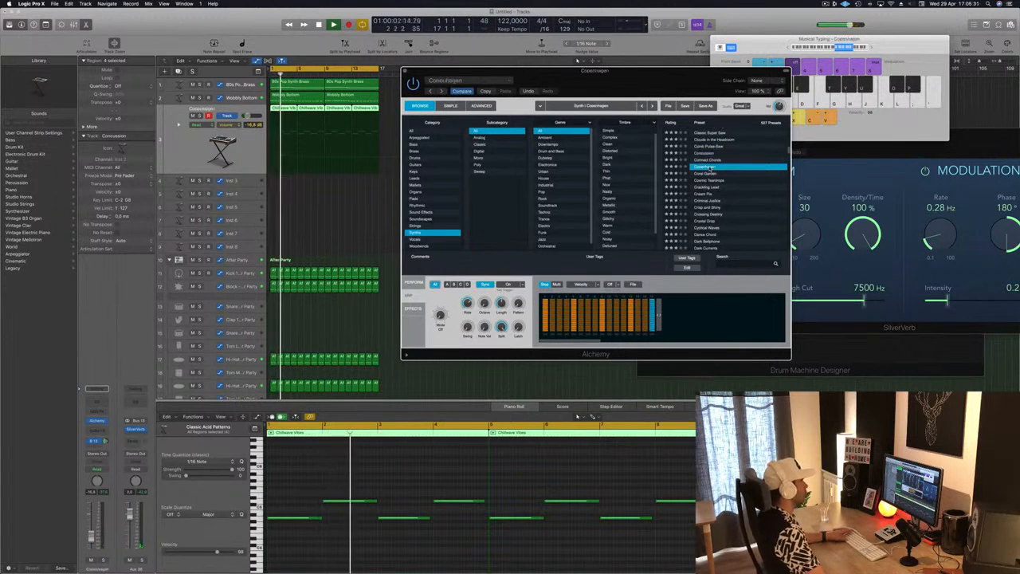
drag(665, 79, 709, 139)
scroll(745, 231, down, 2)
click(748, 230)
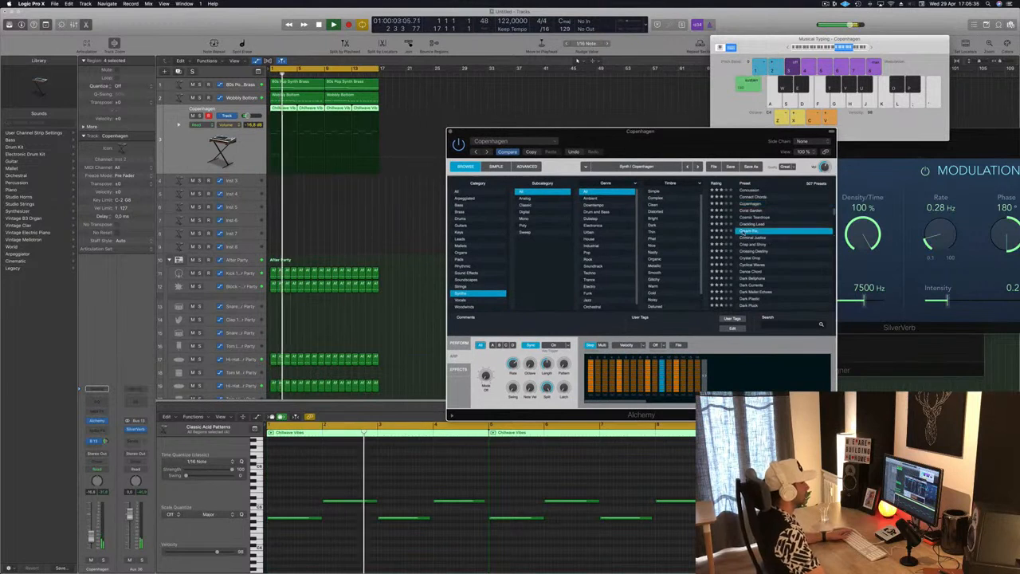
Step: Load the Cyclical Waves preset on the synth track
scroll(783, 251, down, 1)
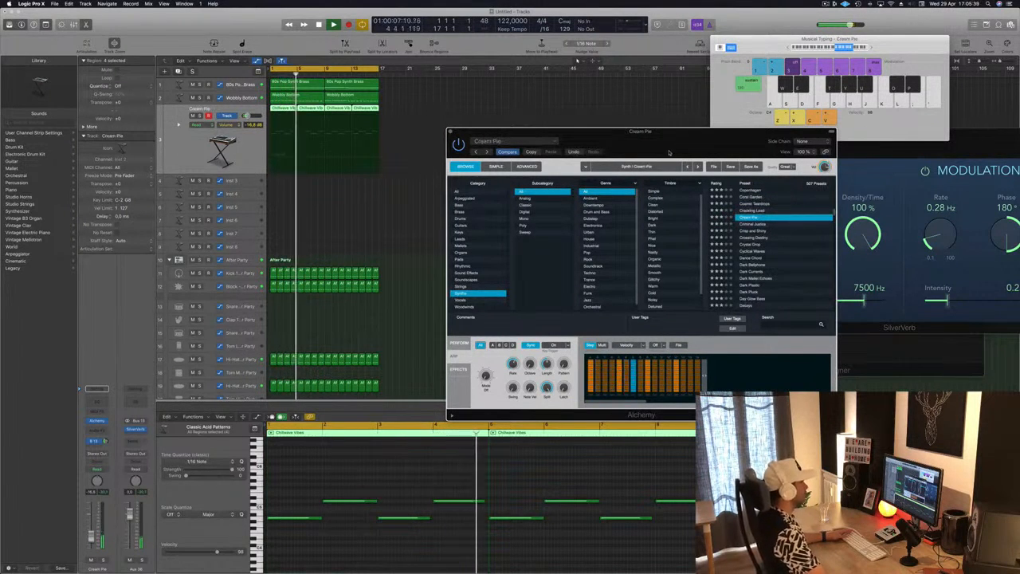
drag(686, 132, 695, 125)
click(769, 243)
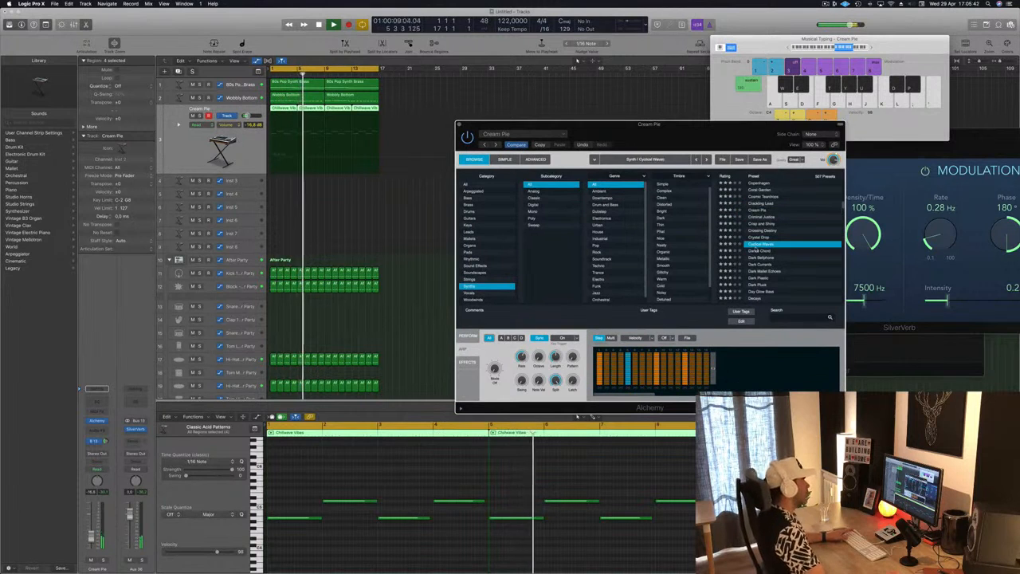
scroll(777, 252, down, 3)
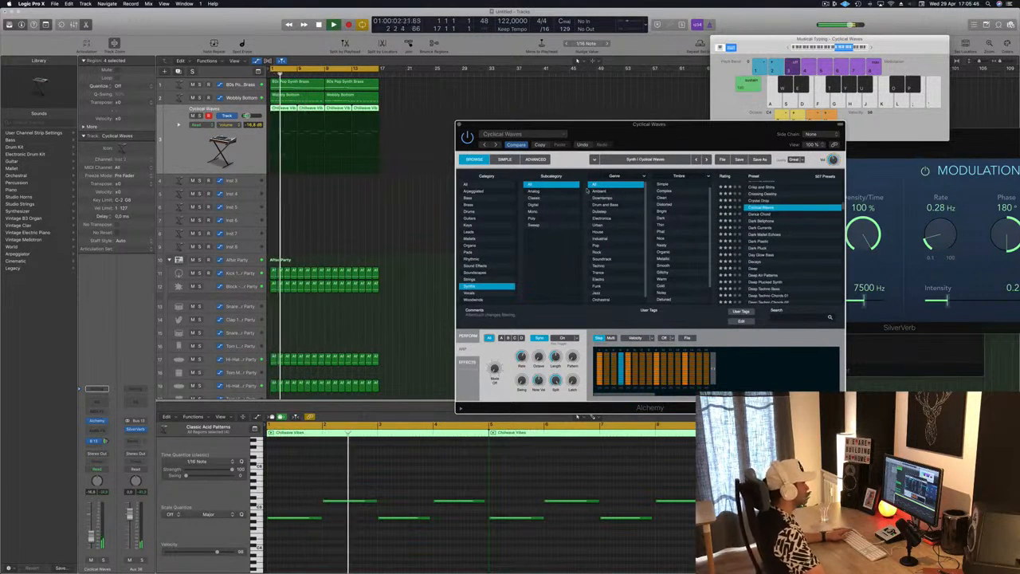
Step: Delete every note except the first in the first region of the Cyclical Waves track
click(313, 123)
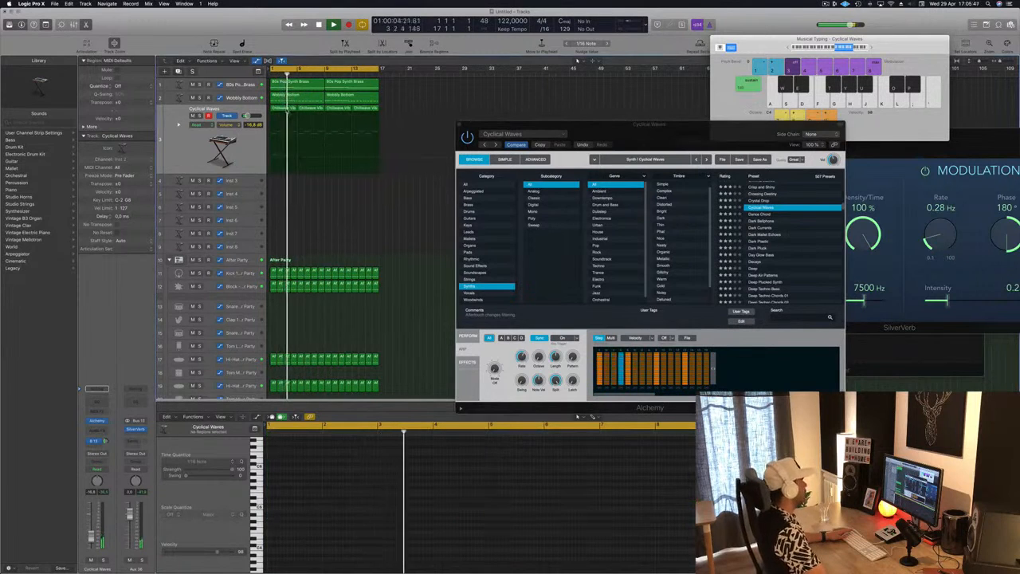
click(290, 108)
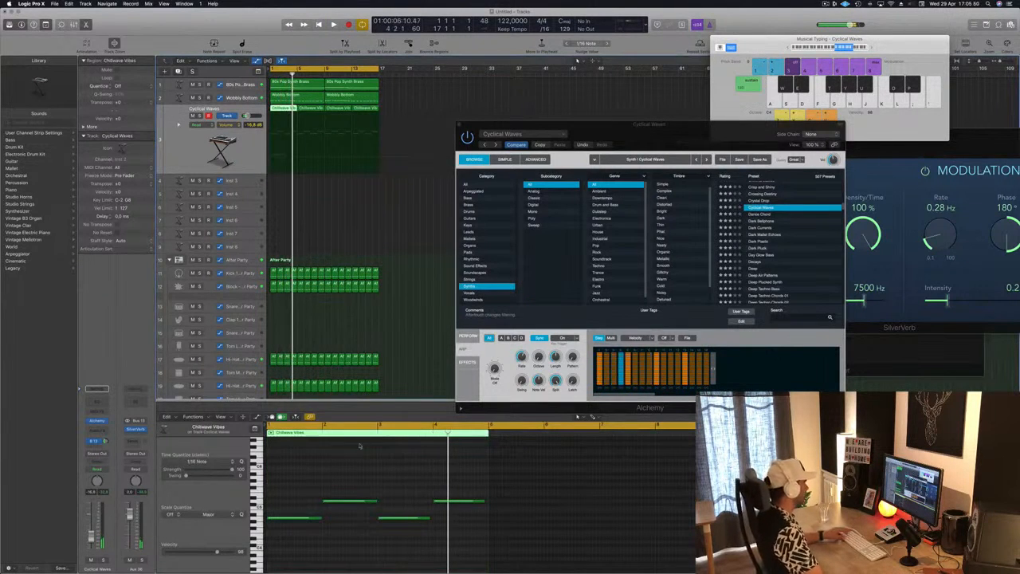
drag(321, 482, 485, 548)
key(Delete)
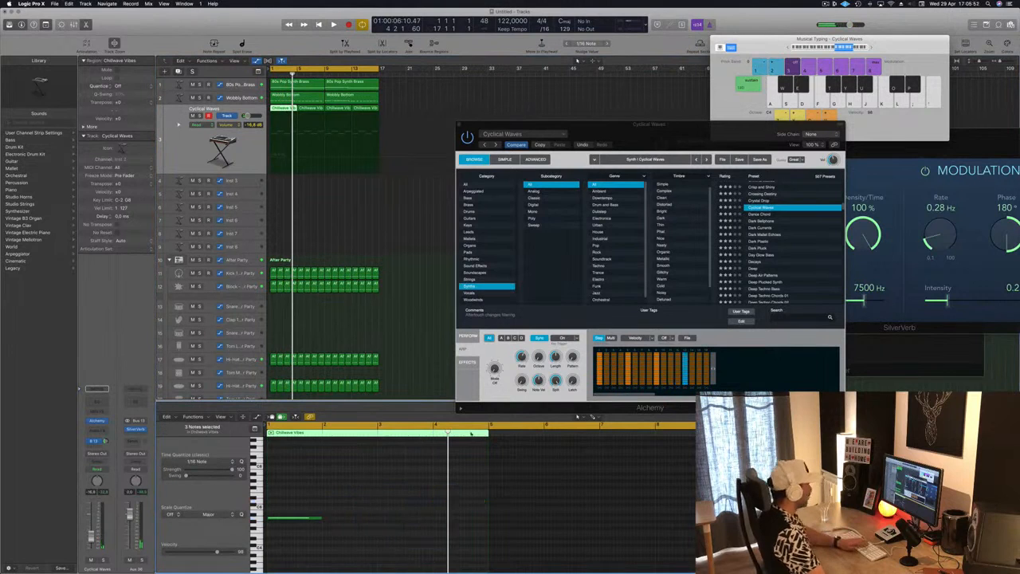
Step: Join the first two regions on the Cyclical Waves track into one
click(311, 107)
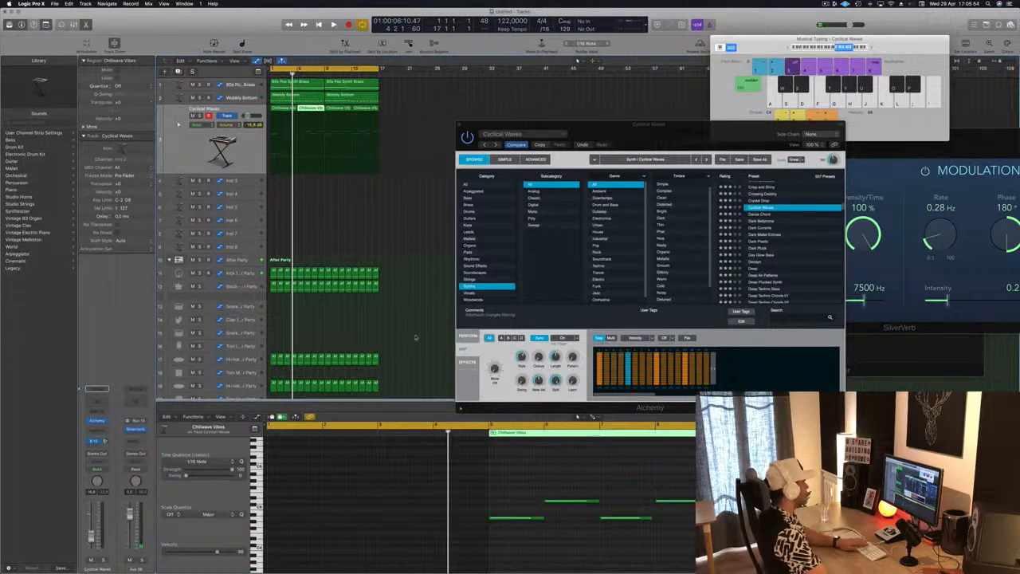
drag(274, 206, 307, 101)
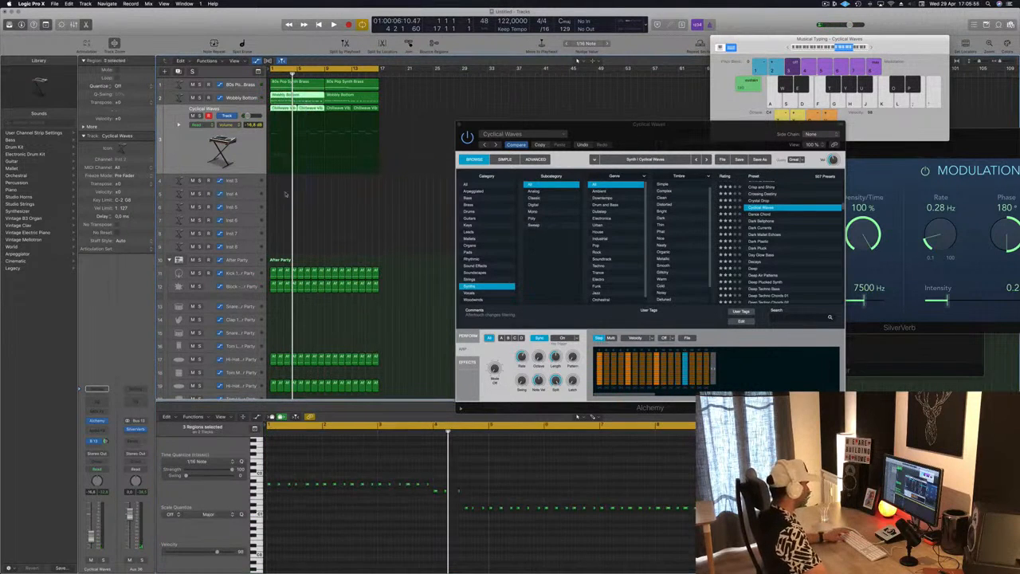
drag(285, 194, 324, 103)
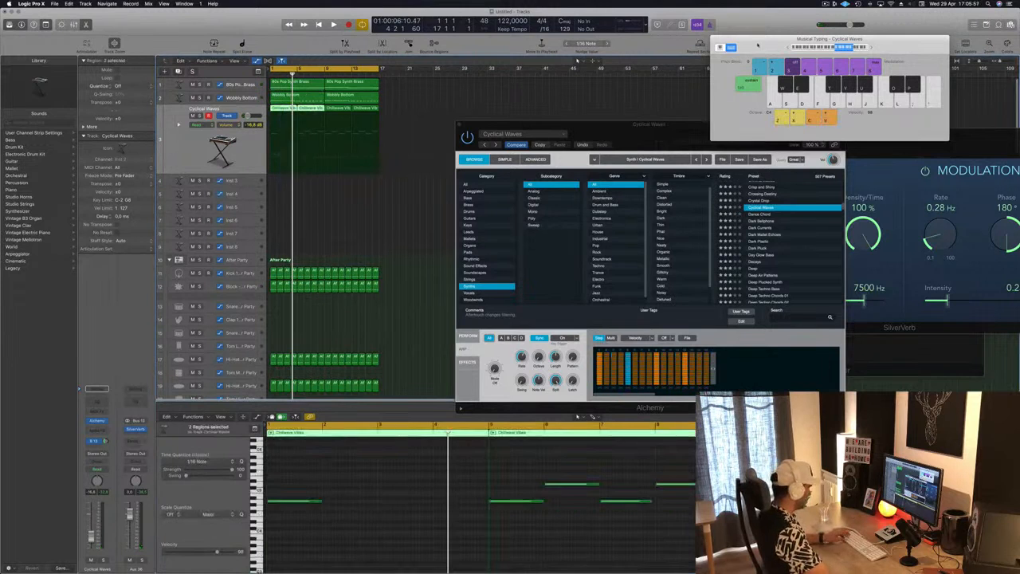
key(super+k)
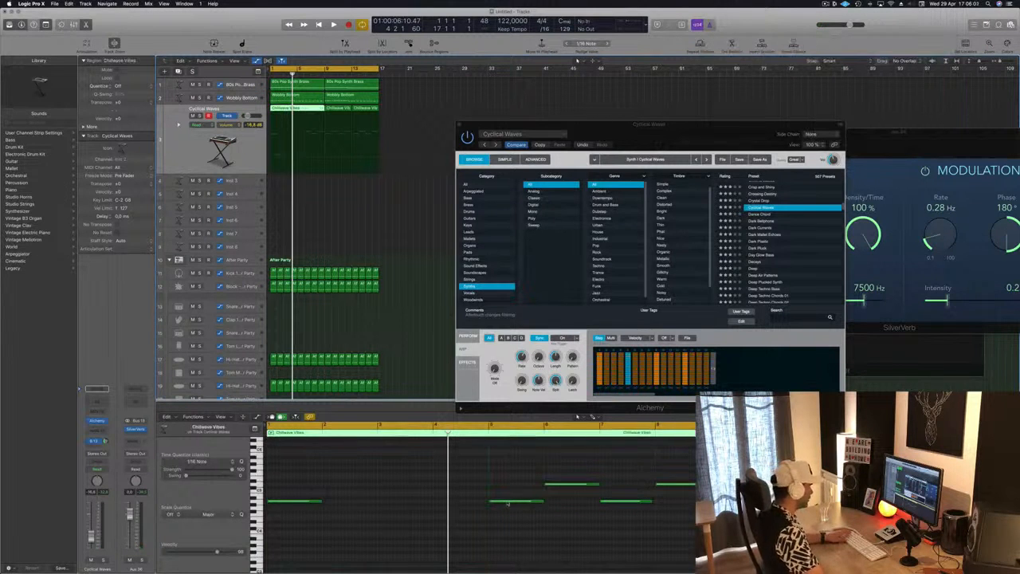
Step: Delete the joined region's notes after the one at bar 5 and raise that note to the higher pitch of the deleted ones
mouse_move(568, 485)
mouse_down()
mouse_move(474, 486)
mouse_move(517, 485)
mouse_move(696, 528)
mouse_up()
key(Delete)
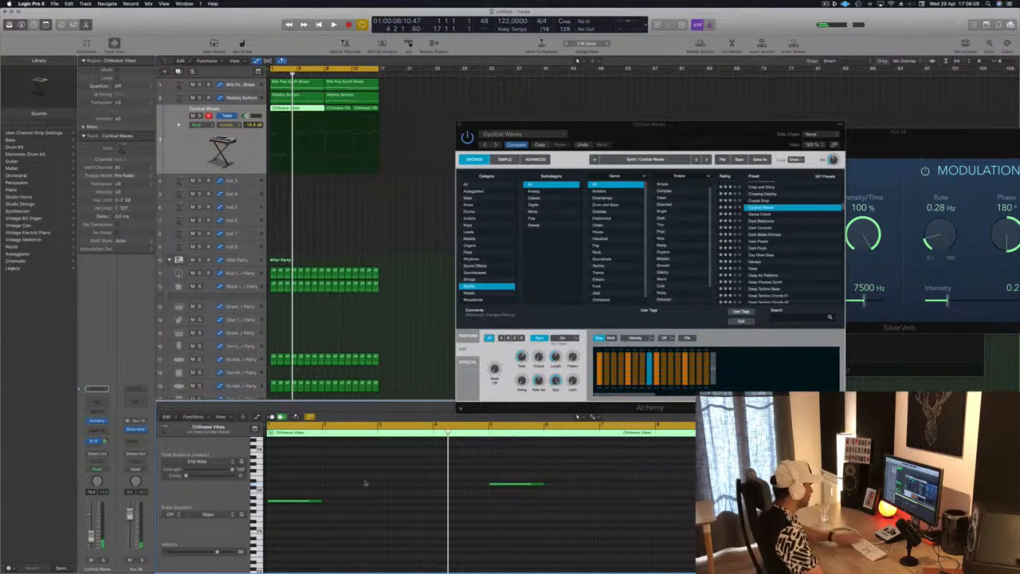
Step: Stretch the two remaining notes to four bars each, starting at bars 1 and 5, and play the arrangement
drag(311, 556, 610, 473)
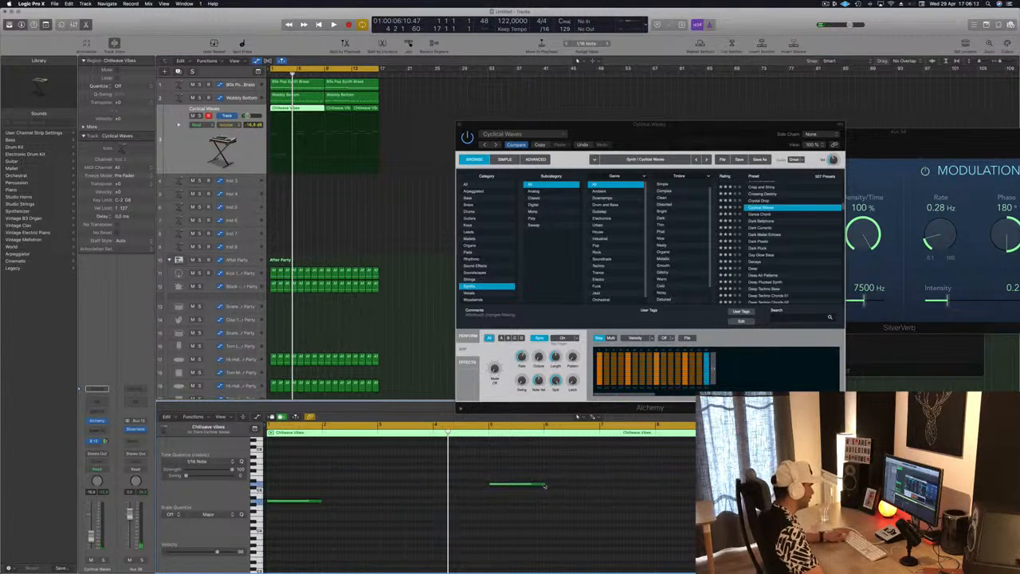
drag(310, 482, 547, 540)
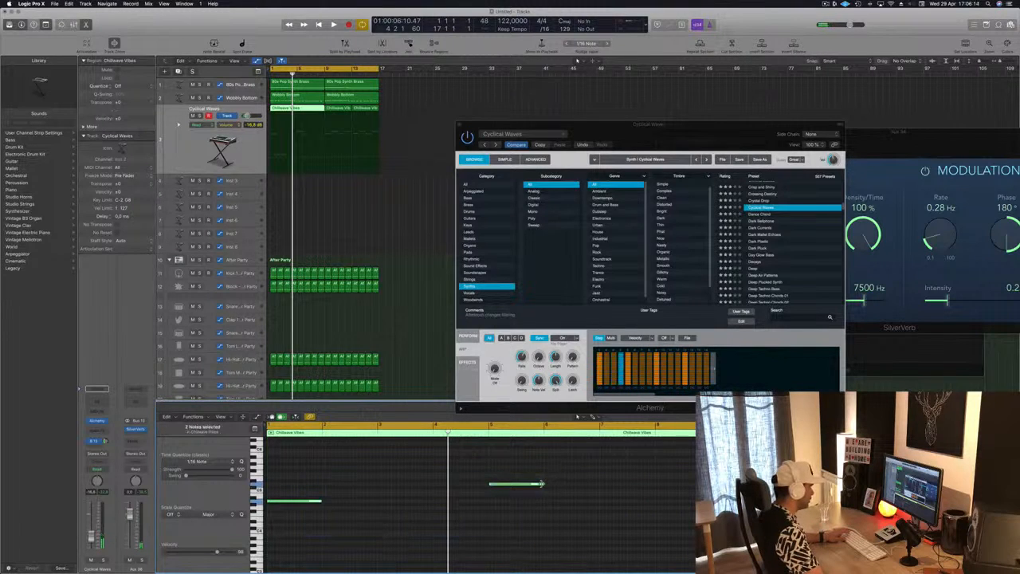
drag(540, 483, 684, 498)
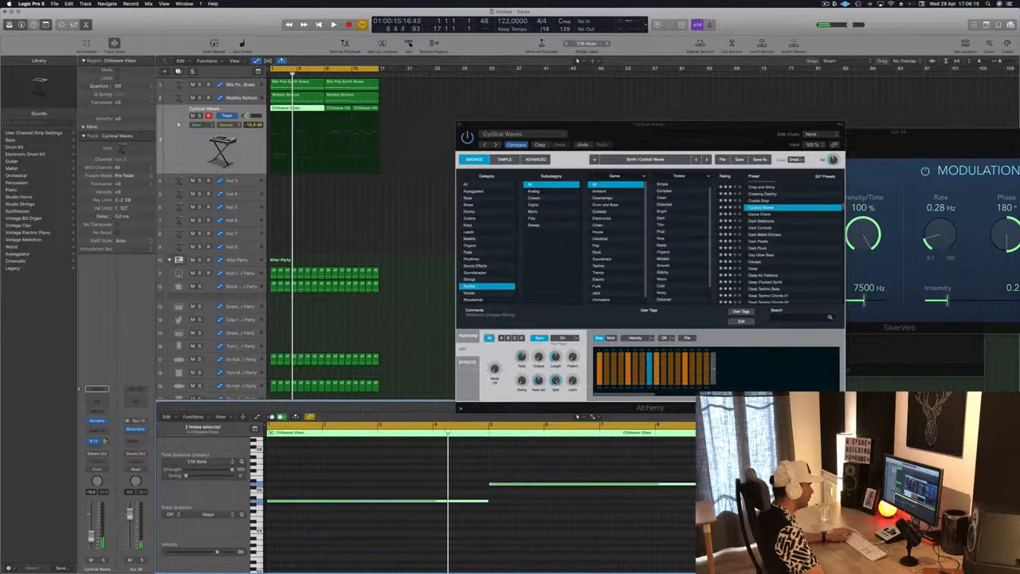
key(space)
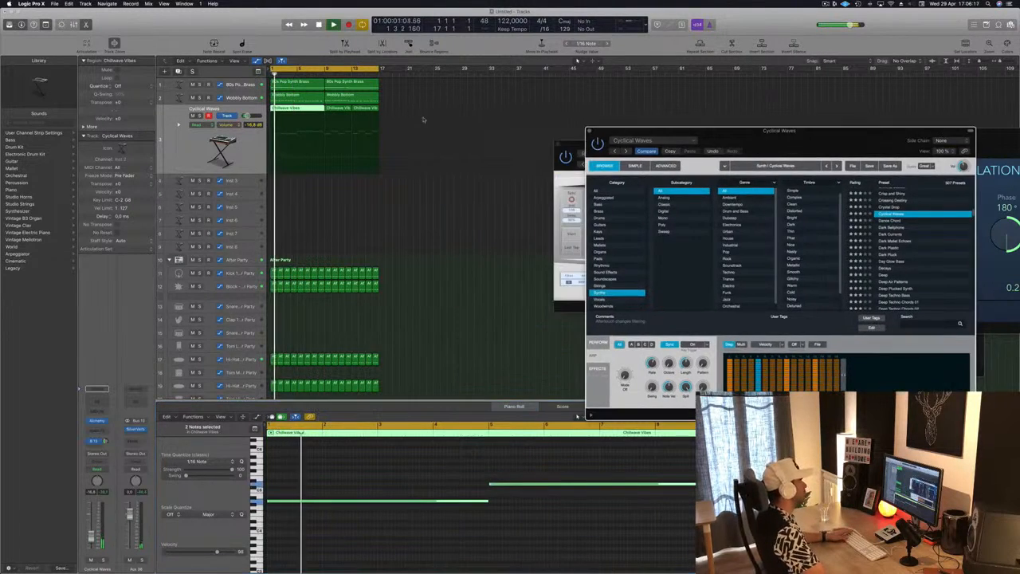
Step: Replace the two Cyclical Waves regions after bar 9 with a copy of the track's first region starting at bar 9
drag(387, 110, 347, 109)
key(Delete)
click(293, 109)
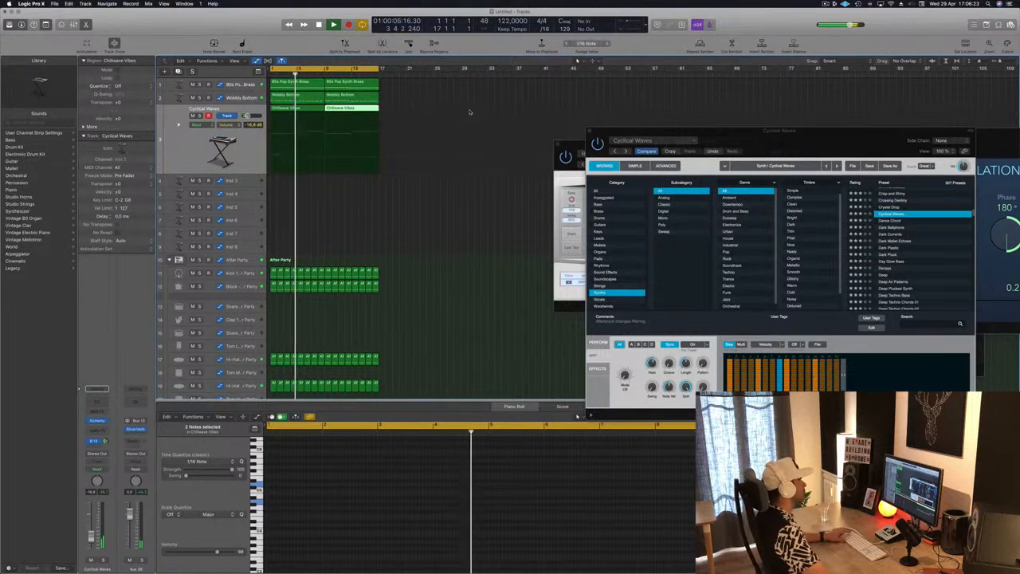
key(super+s)
key(Escape)
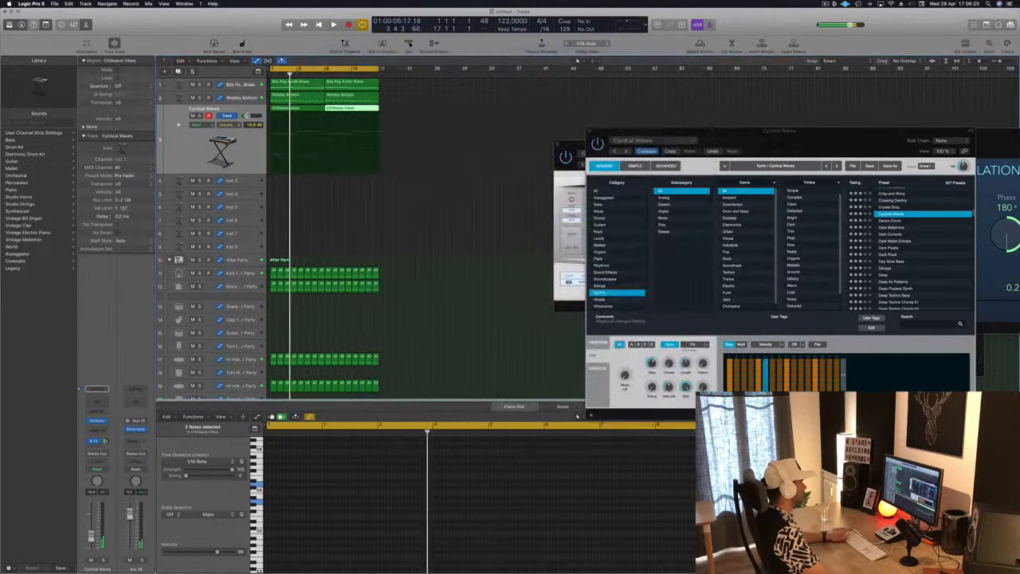
Step: Audition the Dark Pluck and Deep Air Patterns presets in the Alchemy synth during playback
drag(768, 141, 635, 164)
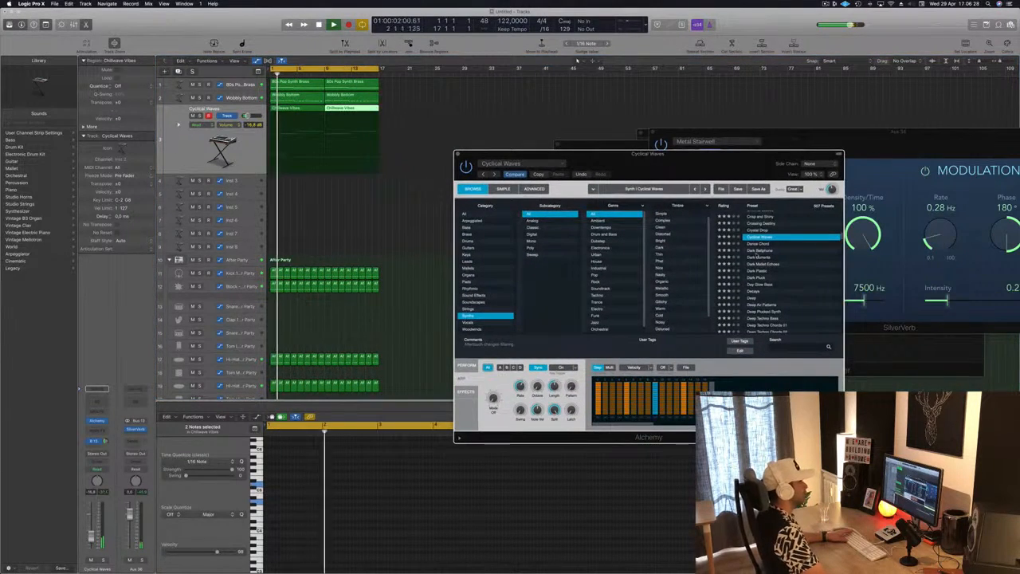
click(759, 278)
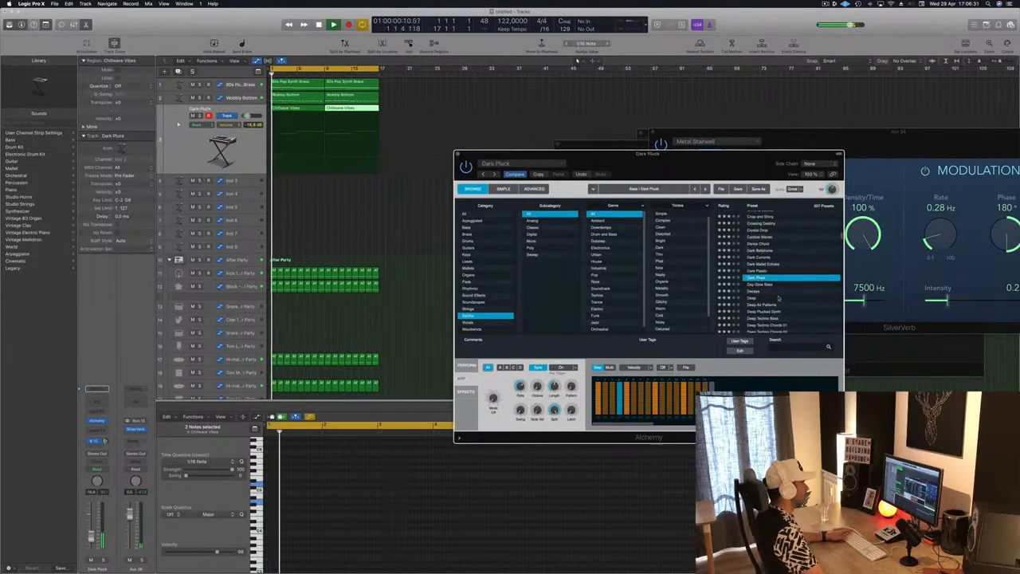
scroll(778, 298, down, 3)
click(758, 260)
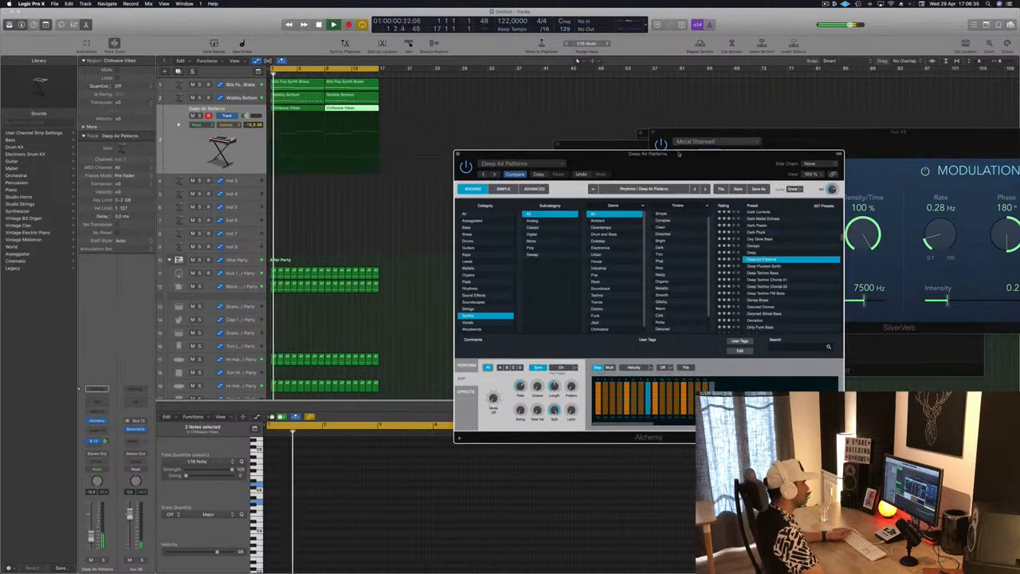
Step: Audition the performance snapshots of Deep Air Patterns, from Warm, Staccato and Water Pad through Shimmering Pad, Vapour and Clouds to Water Whistle
drag(678, 154, 735, 133)
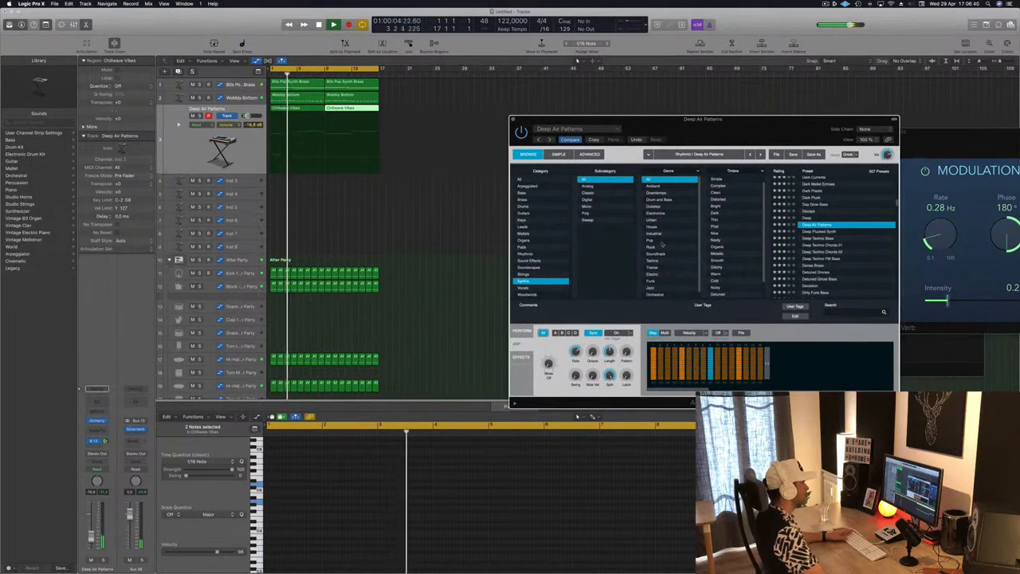
click(523, 332)
click(593, 345)
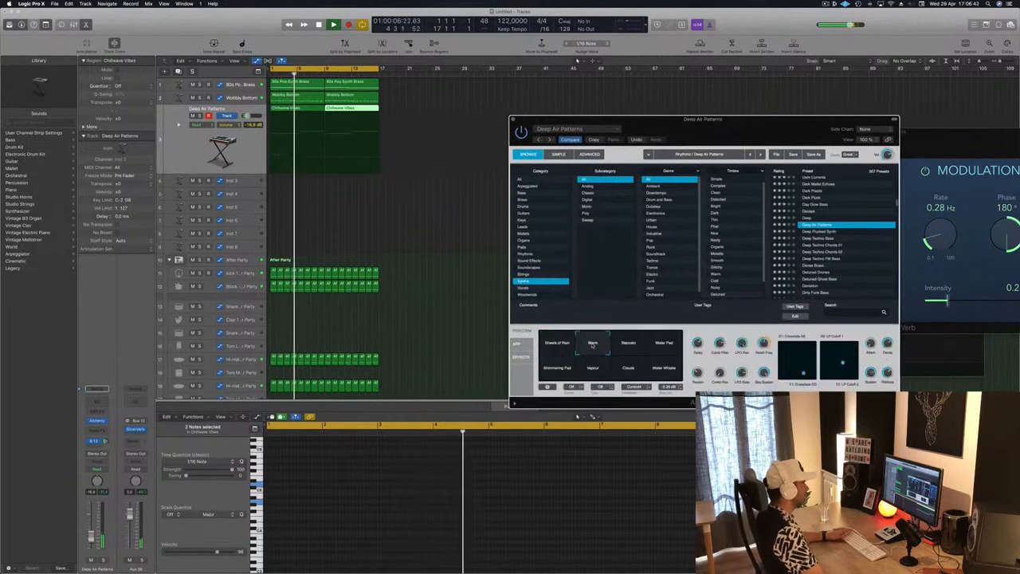
click(630, 344)
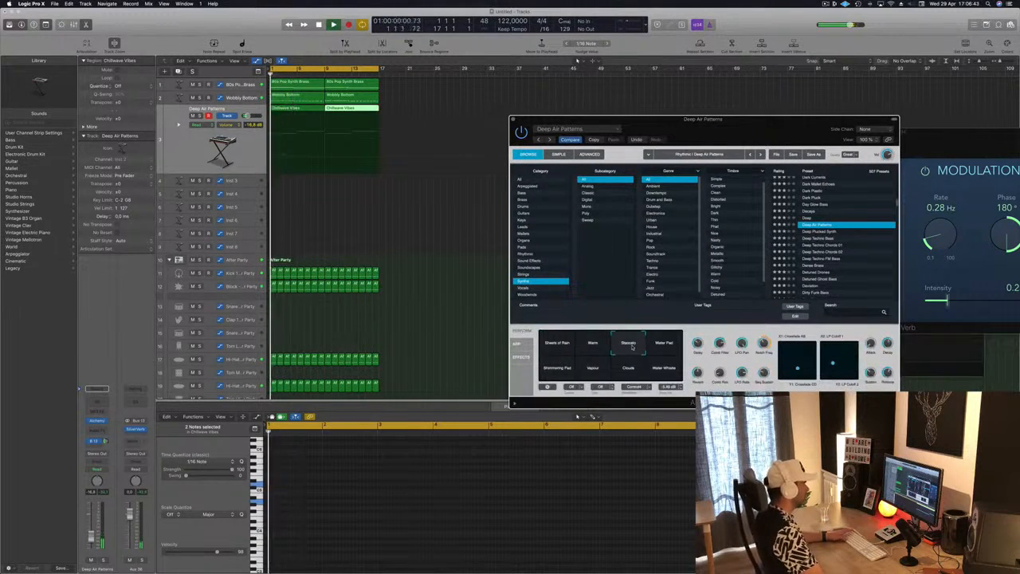
click(666, 344)
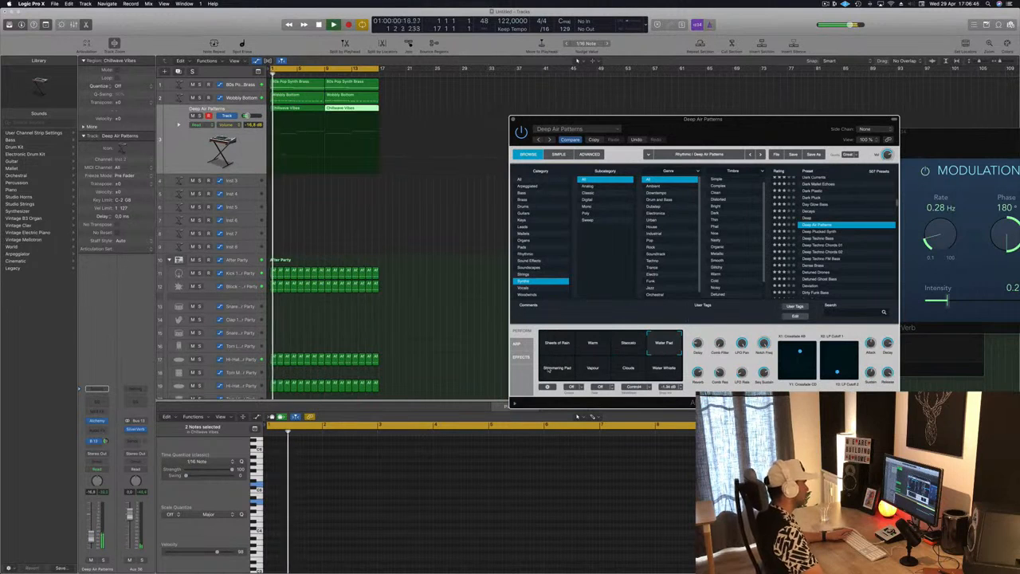
click(553, 368)
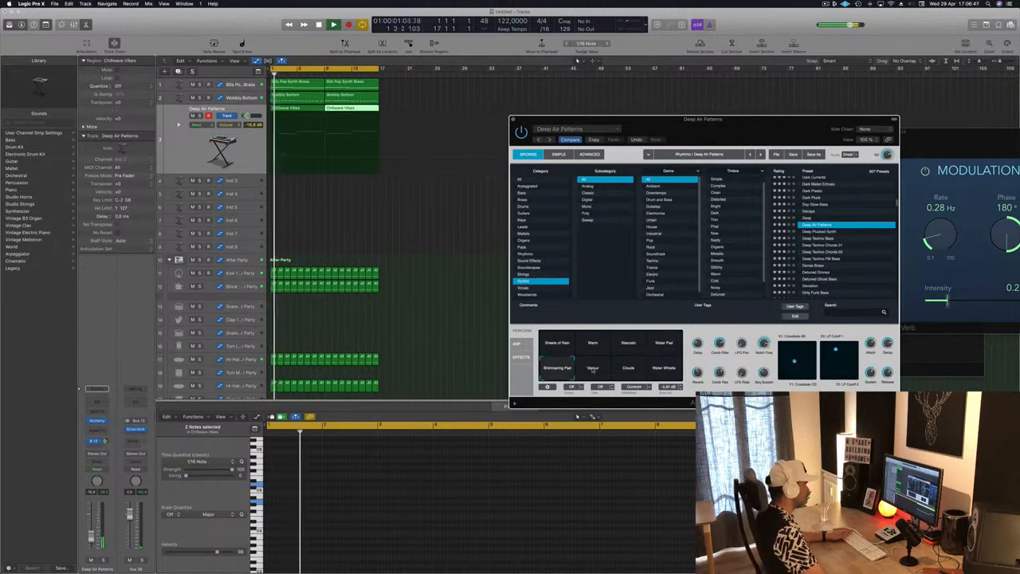
click(592, 368)
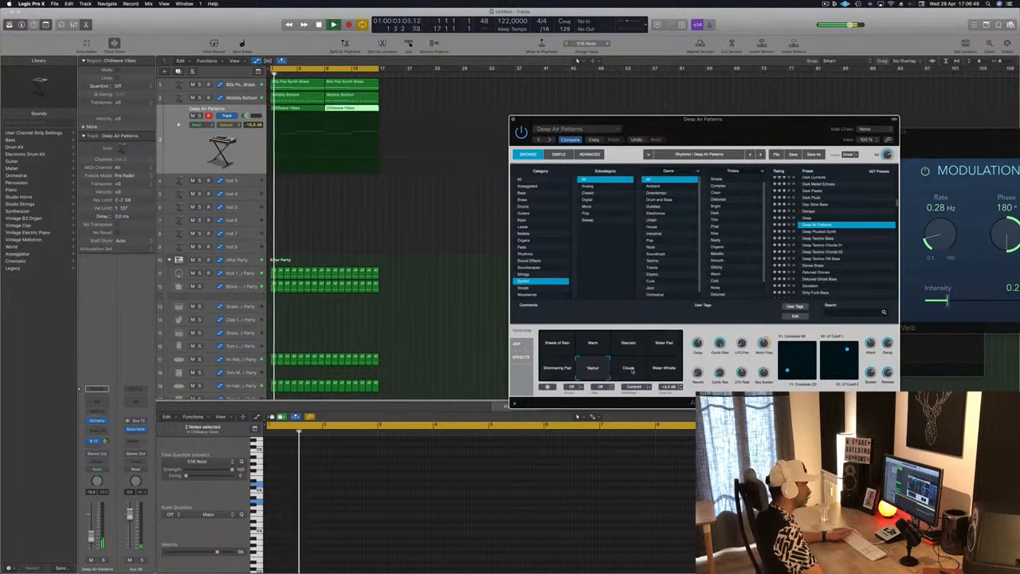
click(629, 368)
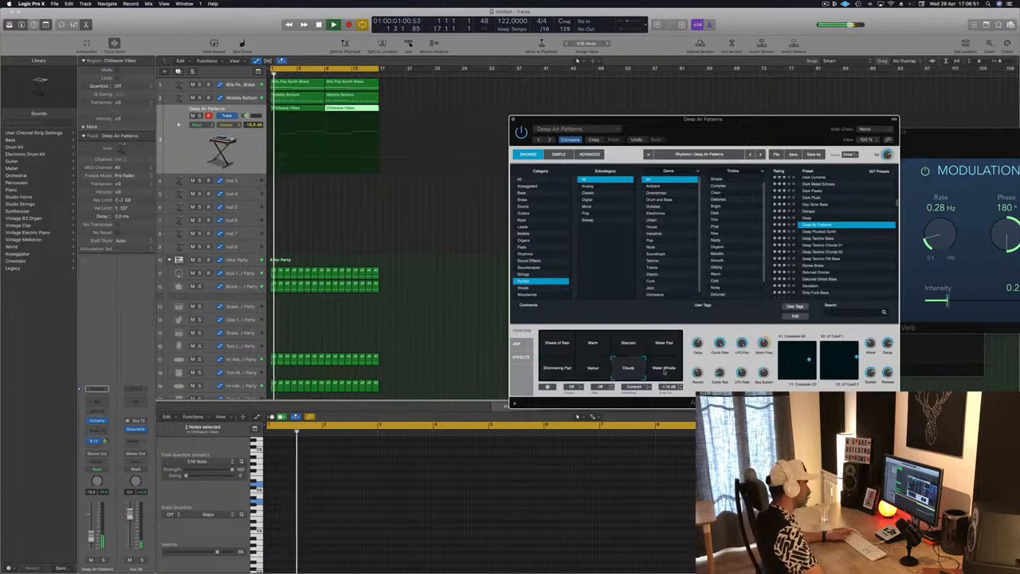
click(665, 370)
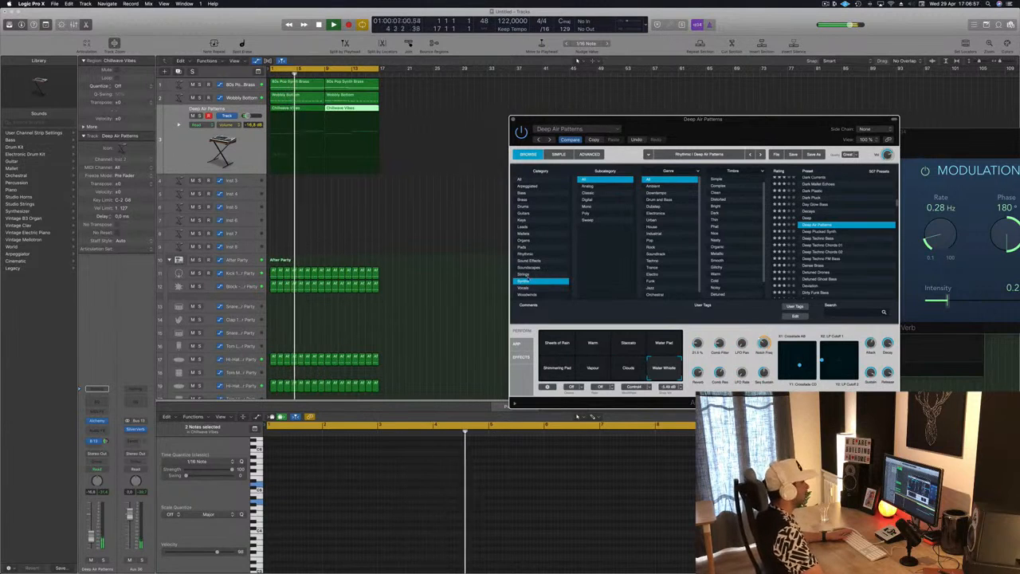
Step: Load the Deeper Emotion (1) preset from the Pads category and switch it to the Vocal snapshot
click(548, 248)
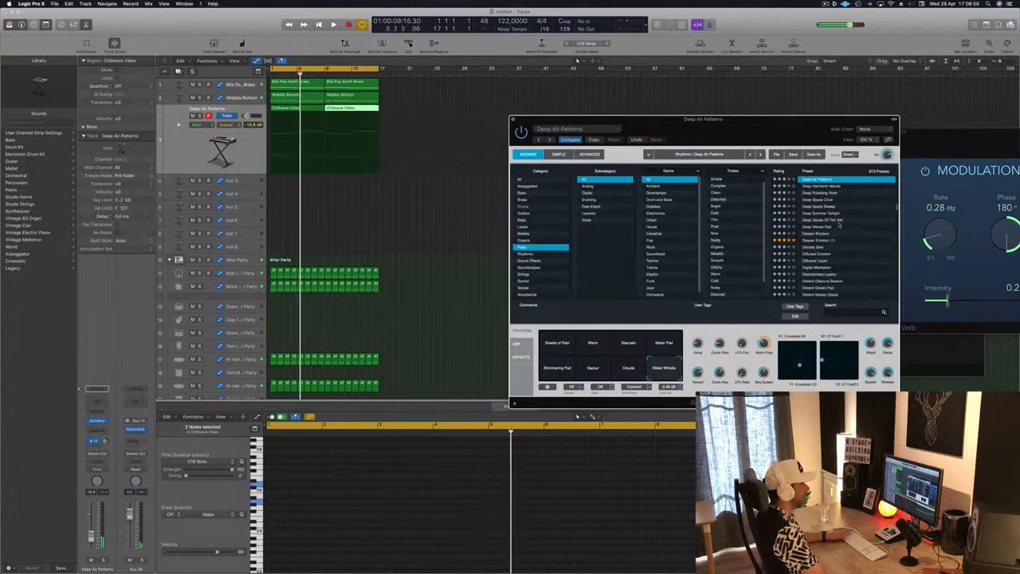
click(822, 240)
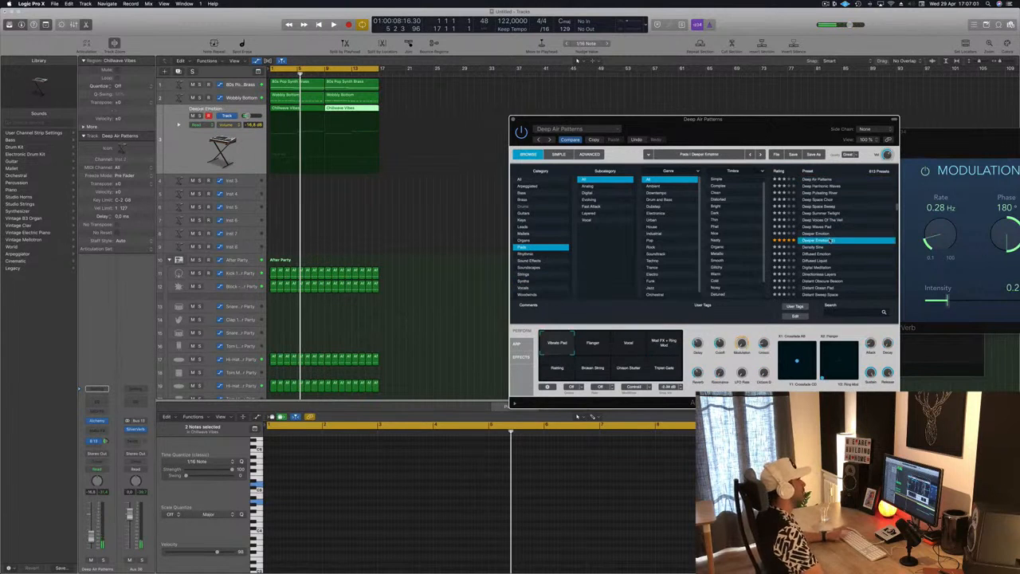
drag(726, 121, 664, 92)
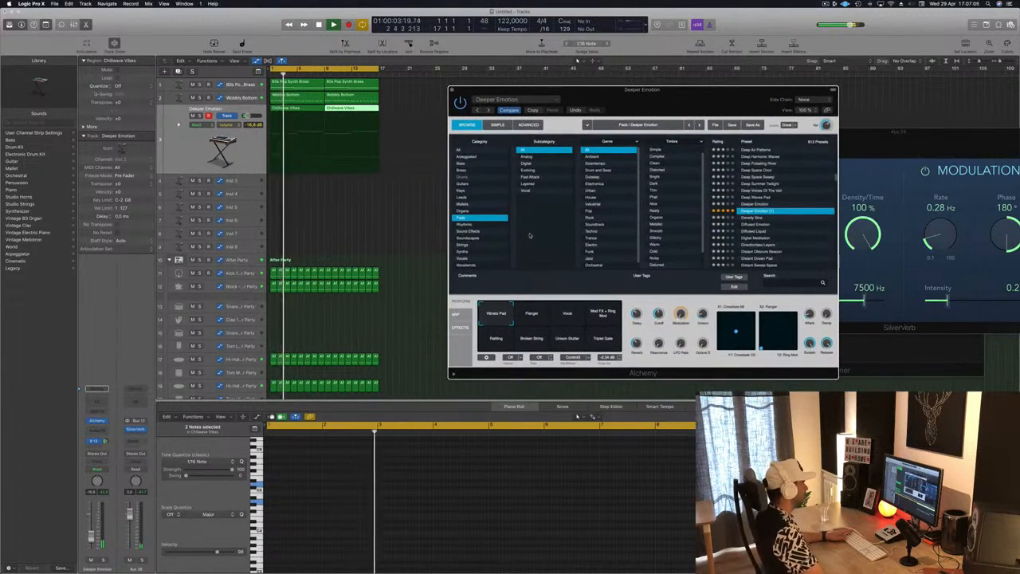
drag(649, 109, 720, 105)
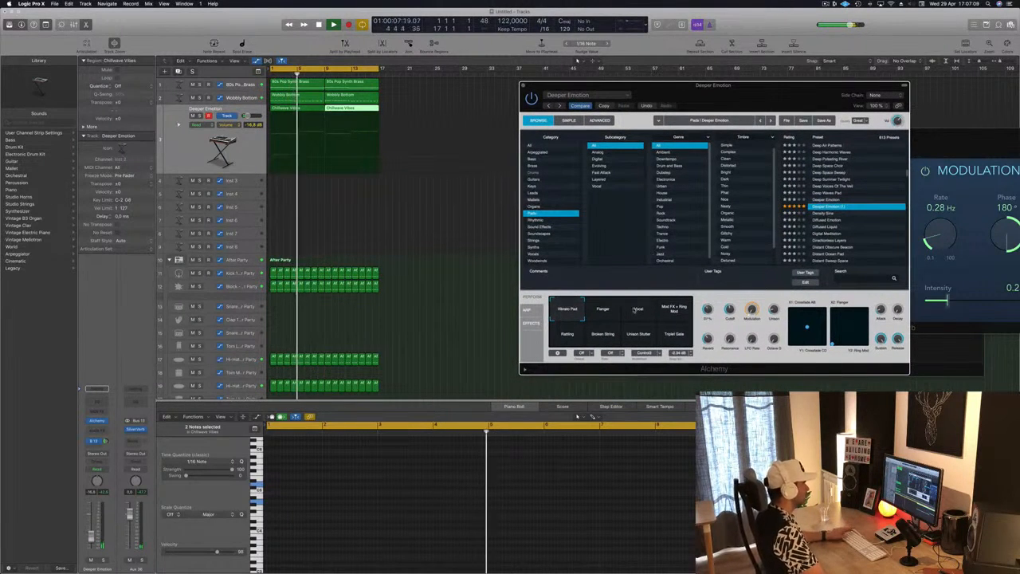
click(637, 310)
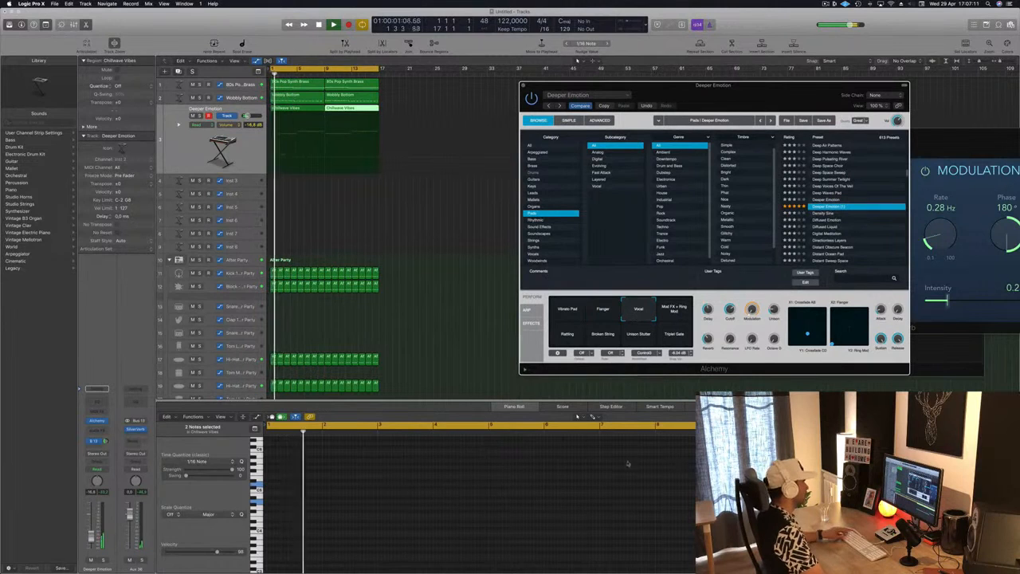
Step: Select both Chillwave Vibes regions on the Deeper Emotion track and view their notes in the piano roll
drag(354, 218, 309, 143)
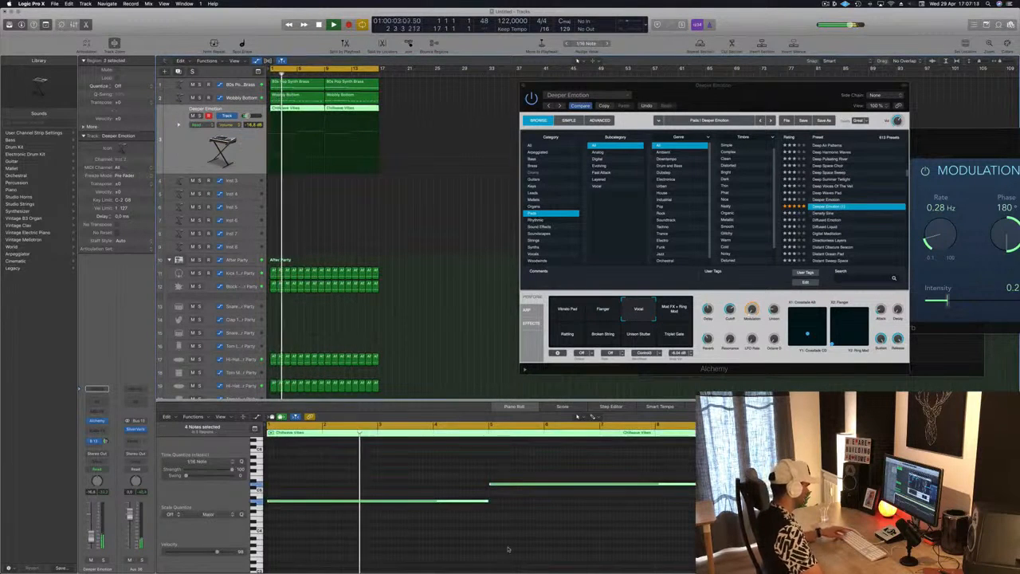
scroll(514, 539, up, 3)
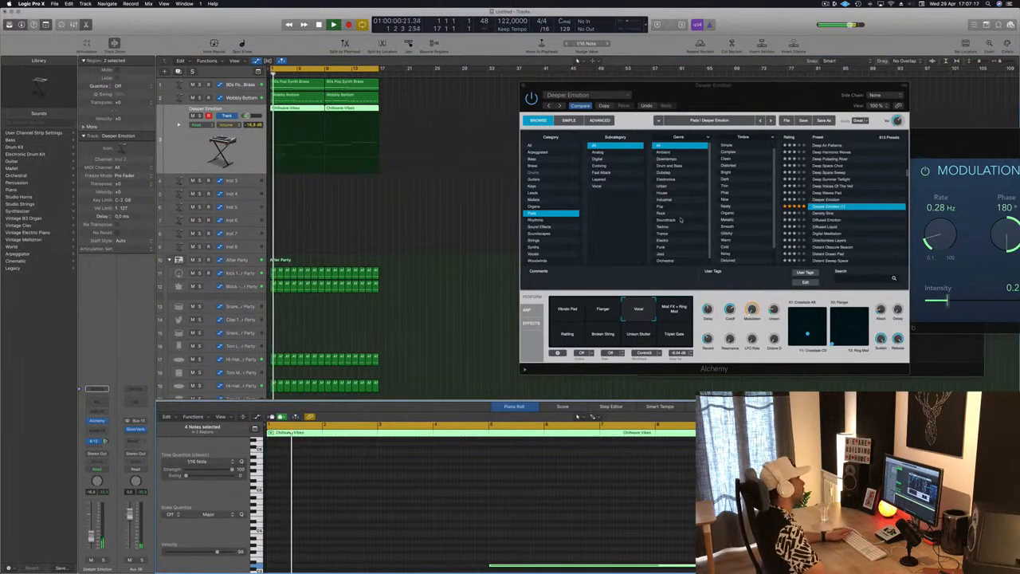
drag(743, 81, 787, 89)
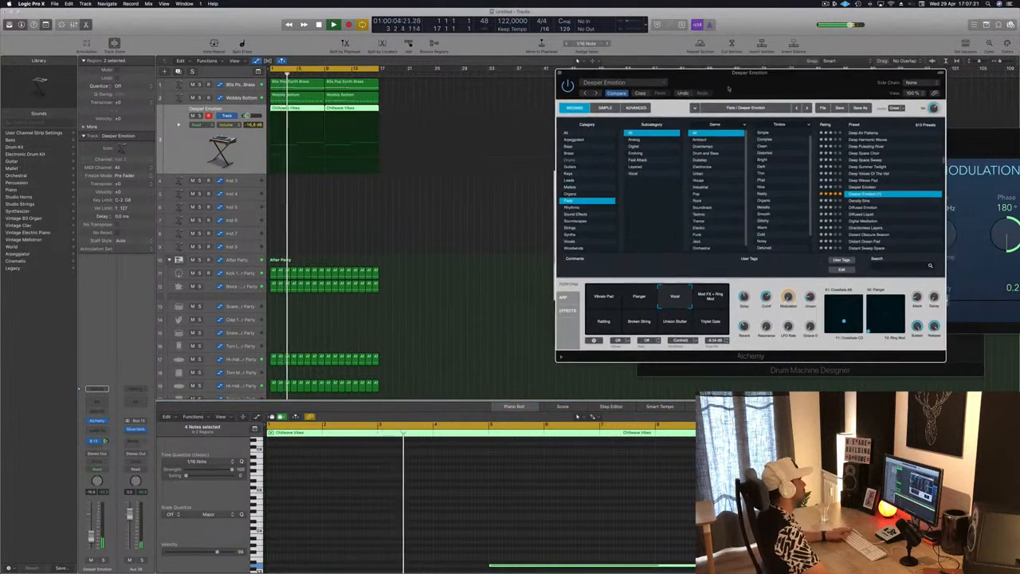
Step: Close the Alchemy and Resonant Pitch Climber plug-in windows, keeping the Deeper Emotion track selected
key(super+w)
click(346, 240)
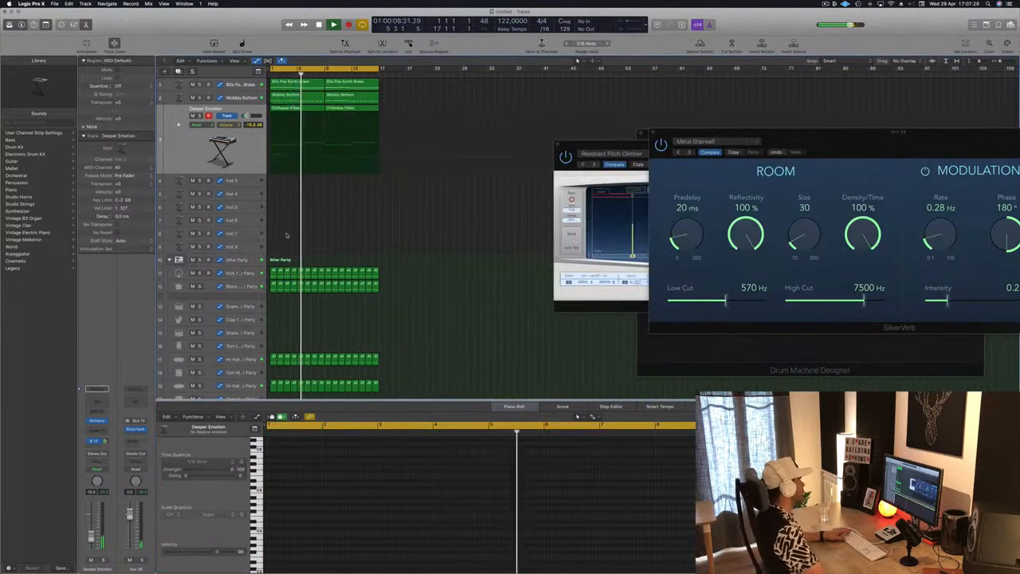
click(238, 171)
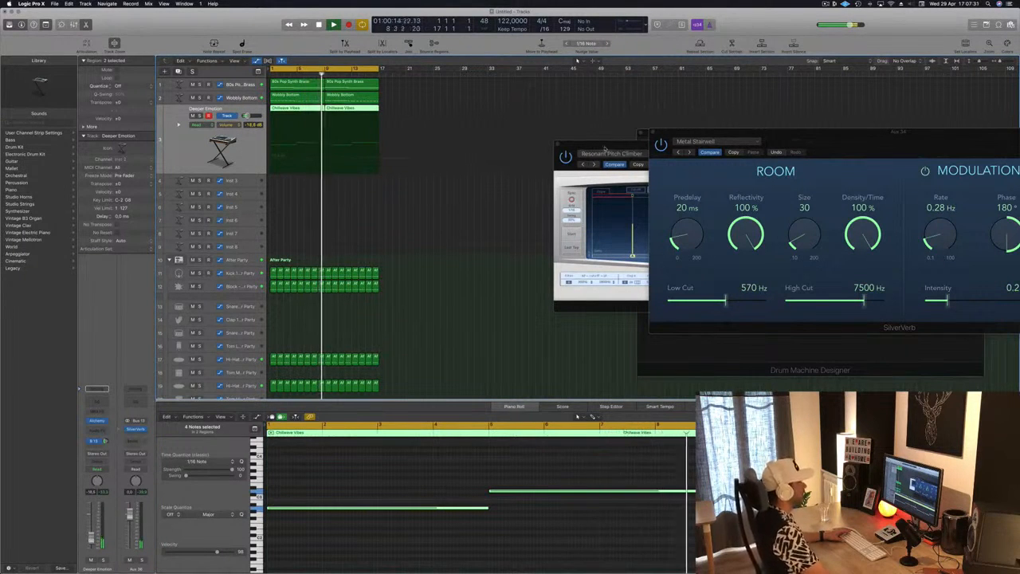
drag(569, 148, 411, 191)
click(401, 187)
click(302, 224)
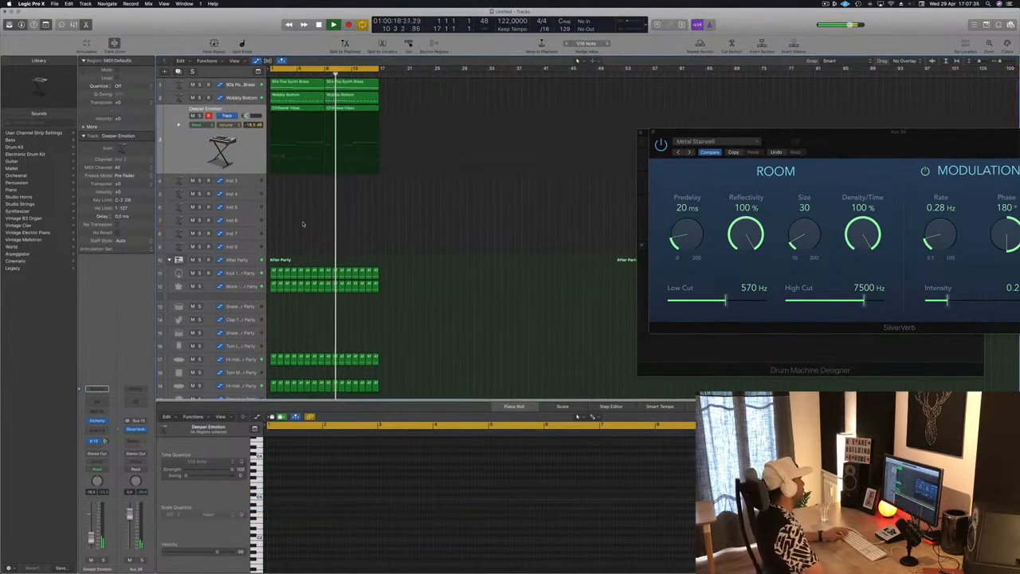
click(240, 154)
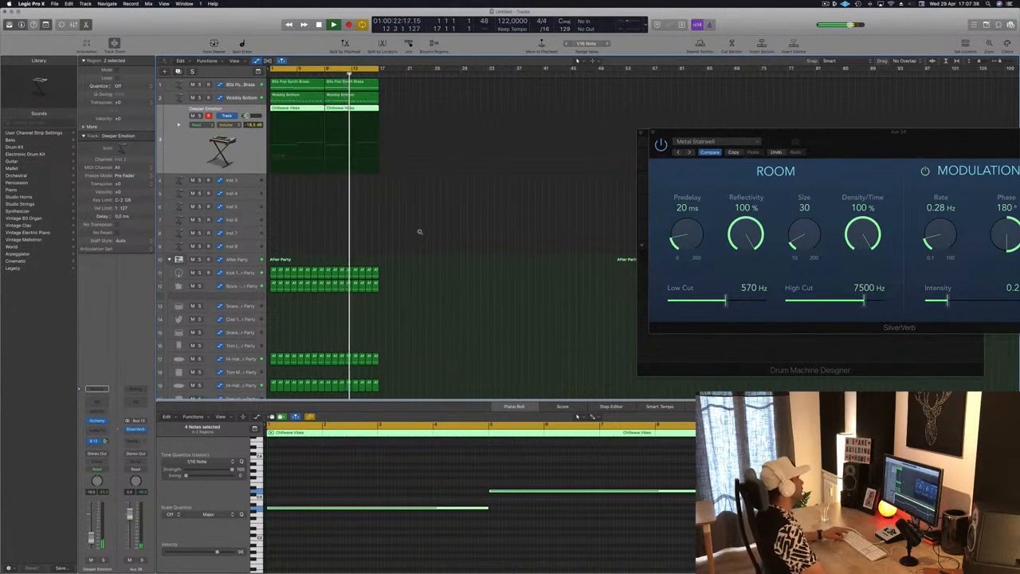
Step: Unmute the 80s Pop Synth Brass track and clear the region selection
scroll(419, 230, down, 4)
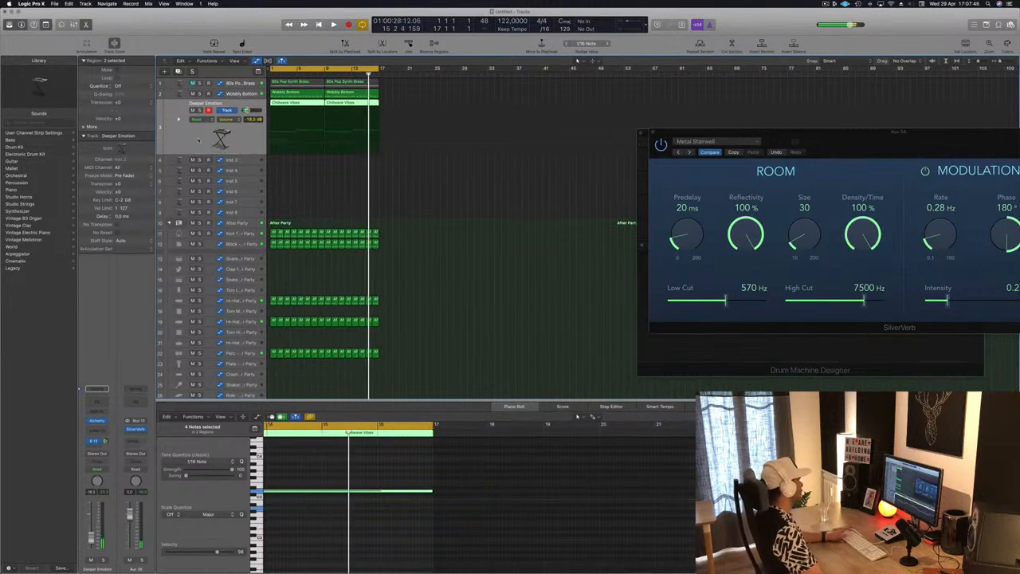
click(454, 176)
click(256, 85)
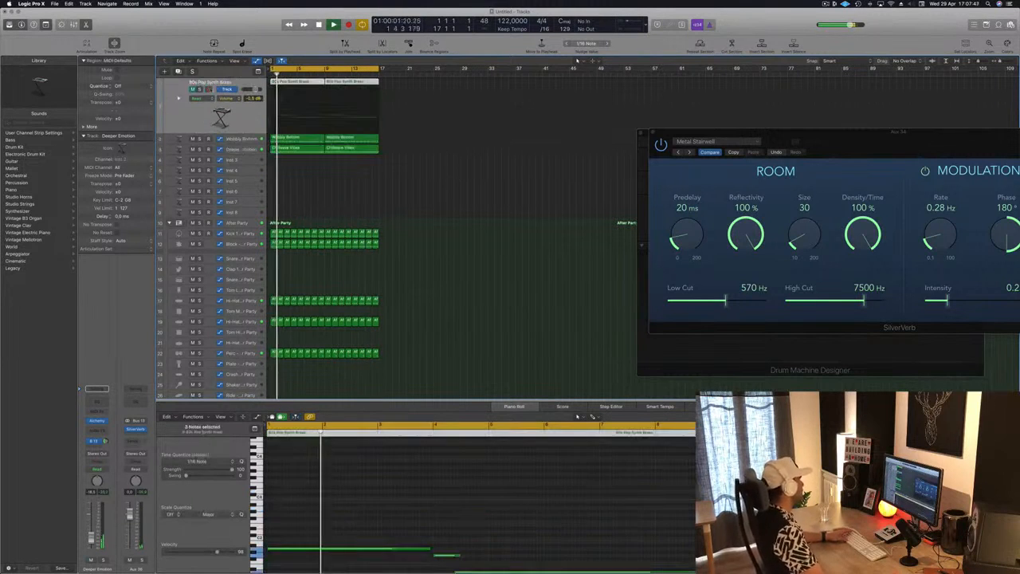
click(193, 89)
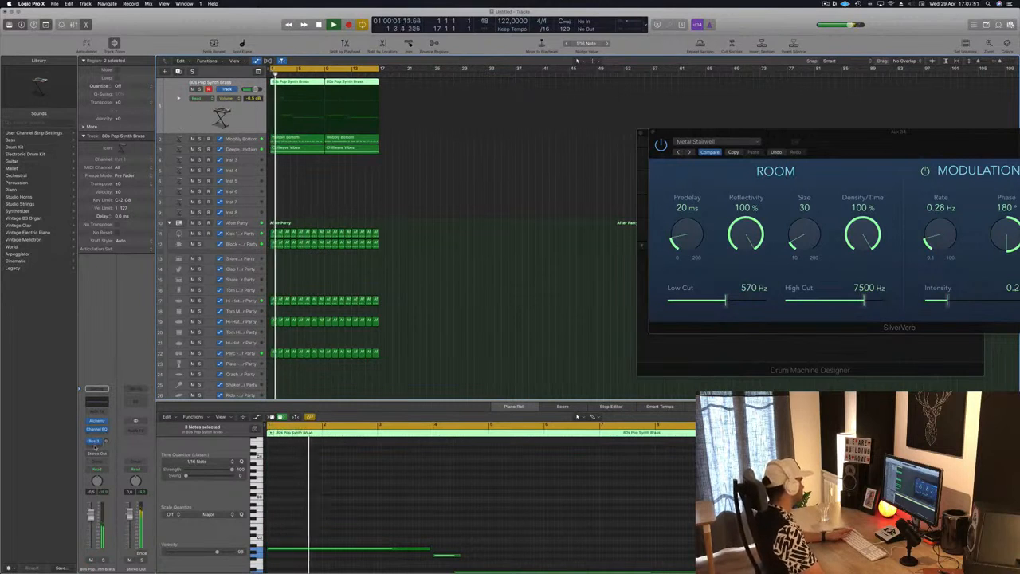
click(373, 202)
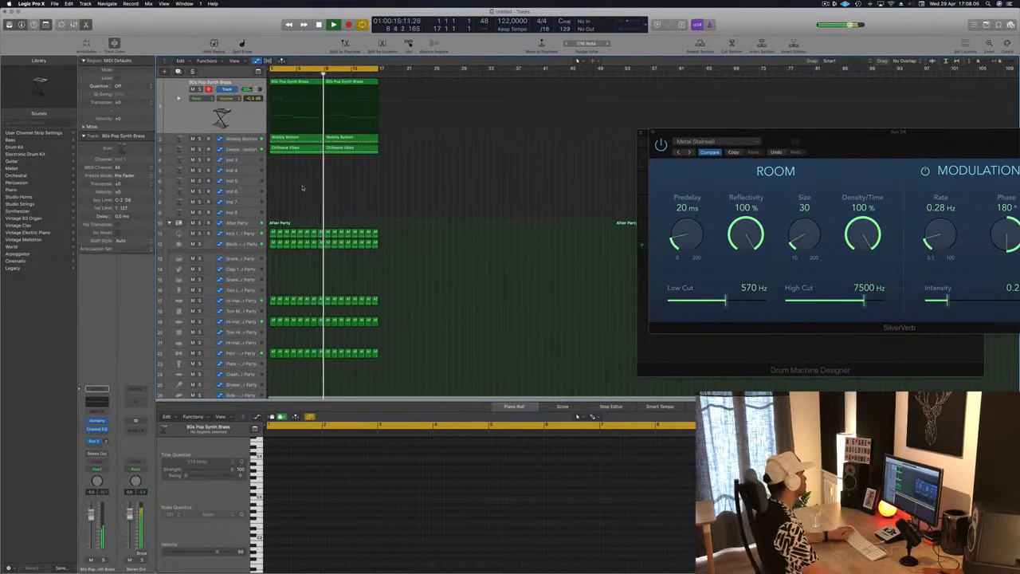
click(826, 4)
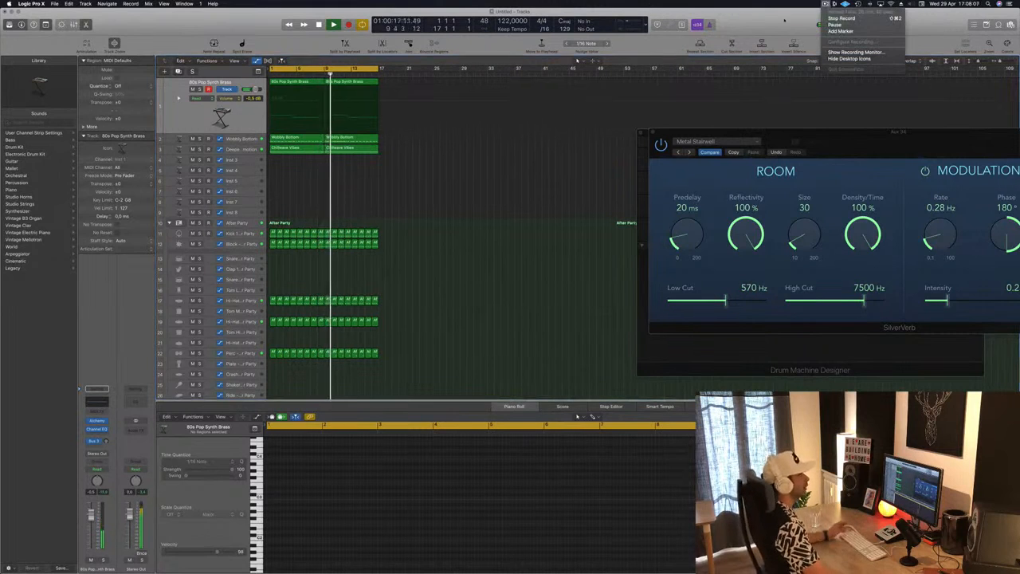
click(826, 4)
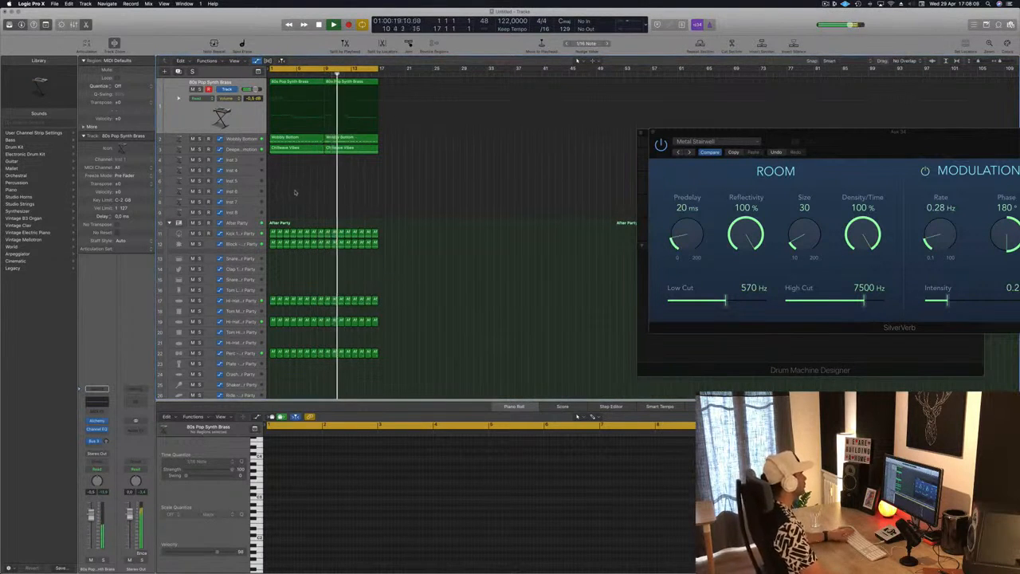
Step: Select the empty Inst 3 instrument track below the Deeper Emotion track
scroll(301, 191, down, 1)
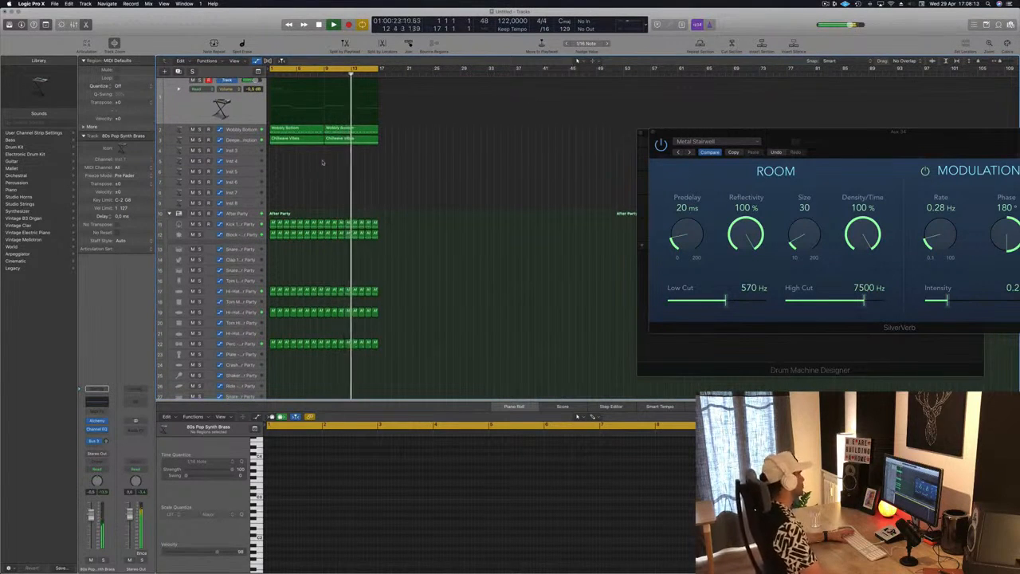
click(244, 149)
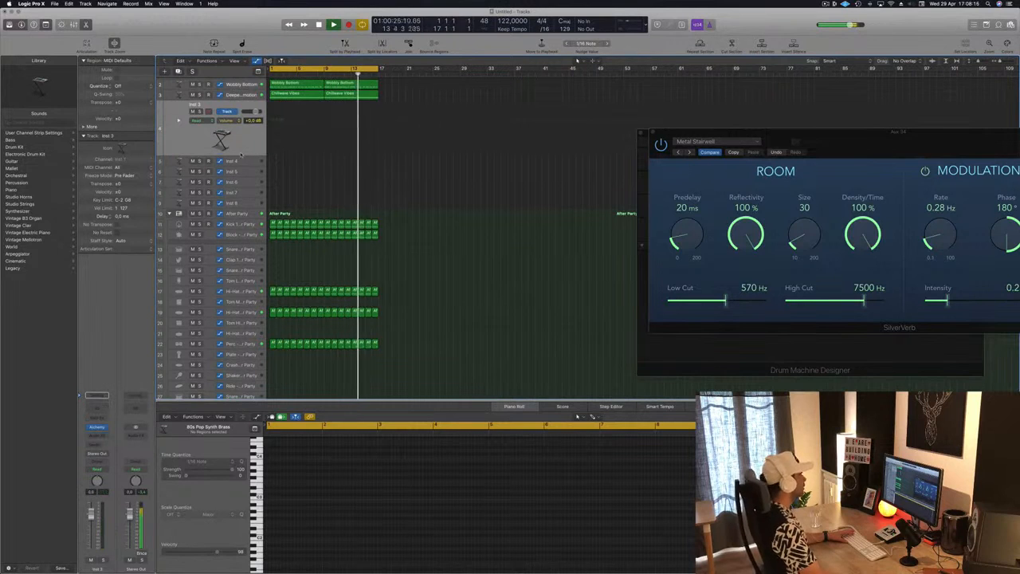
scroll(302, 178, up, 2)
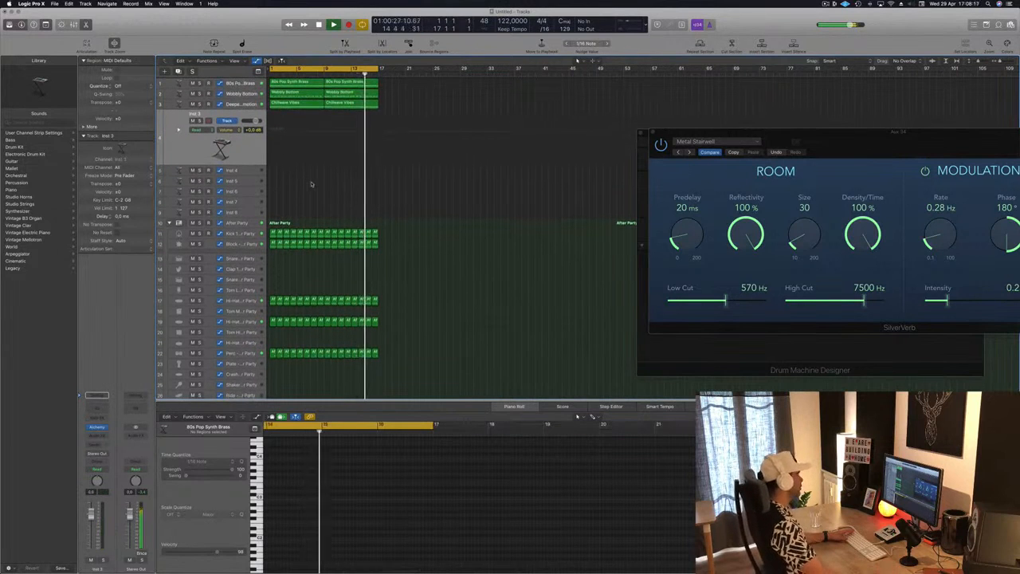
scroll(307, 182, down, 3)
scroll(311, 184, down, 4)
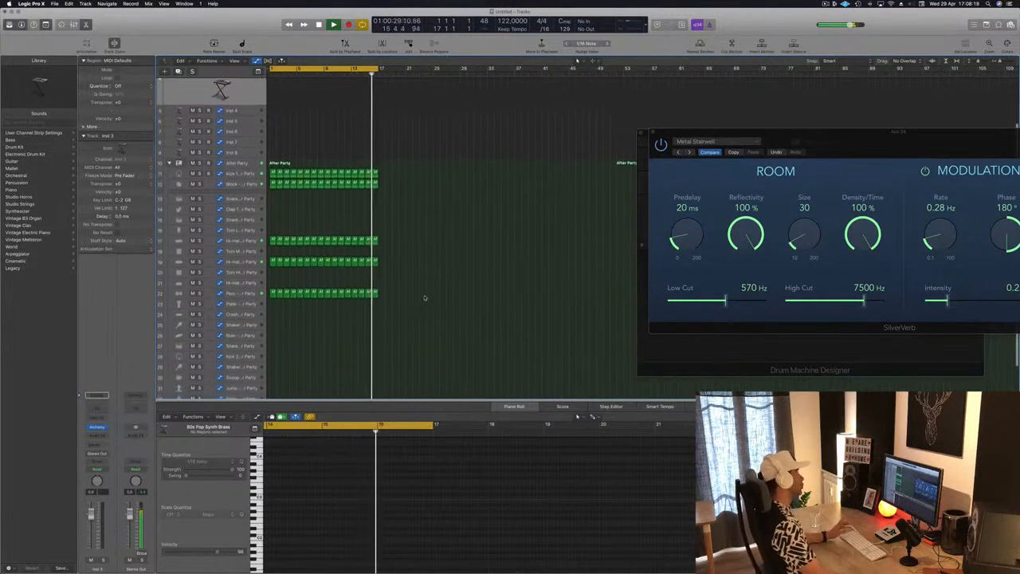
Step: Copy the first Perc region onto the Plate track and move its two notes toward the start of the bar
scroll(316, 299, down, 3)
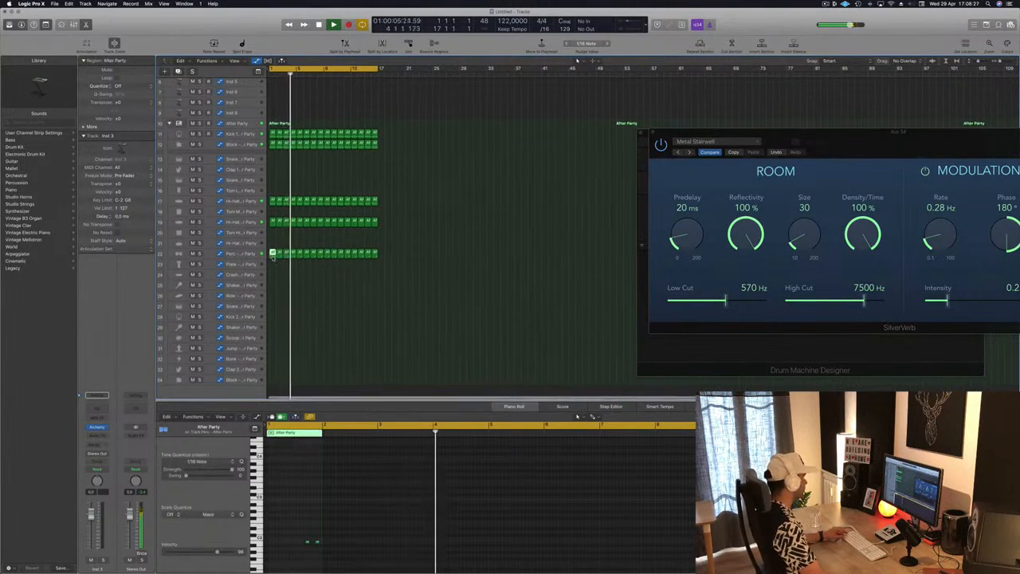
alt+drag(273, 253, 273, 266)
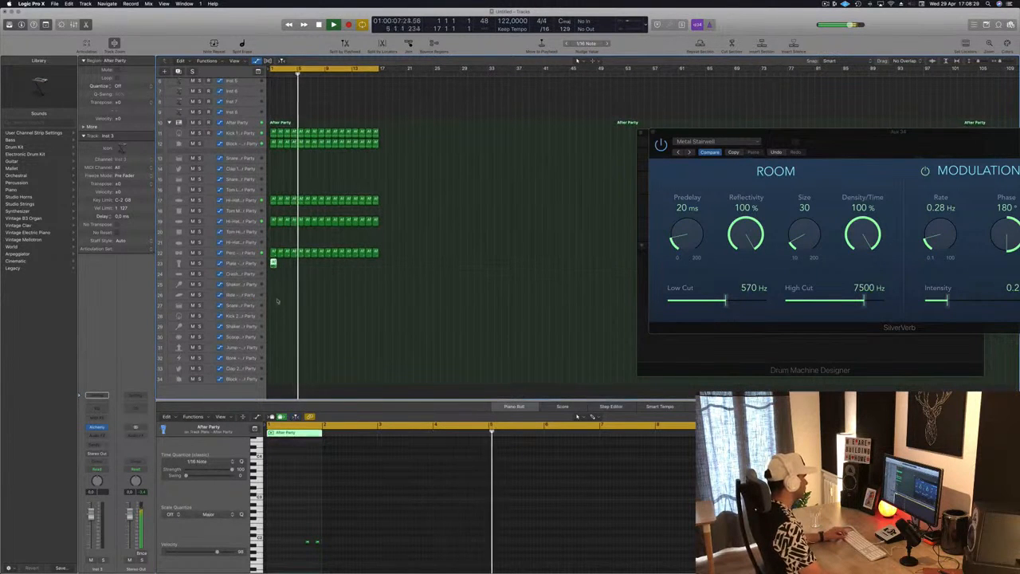
drag(276, 511, 342, 556)
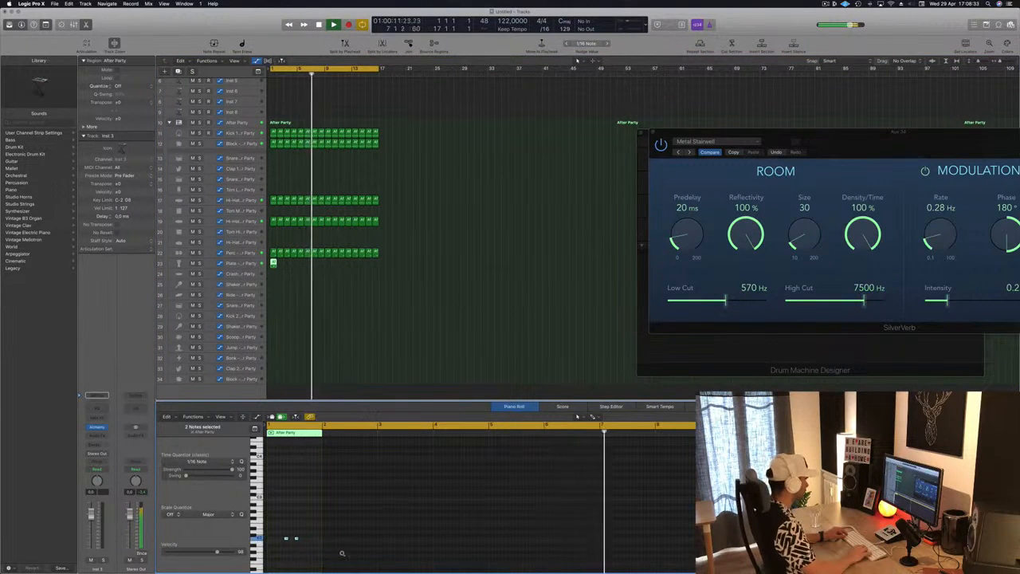
key(Return)
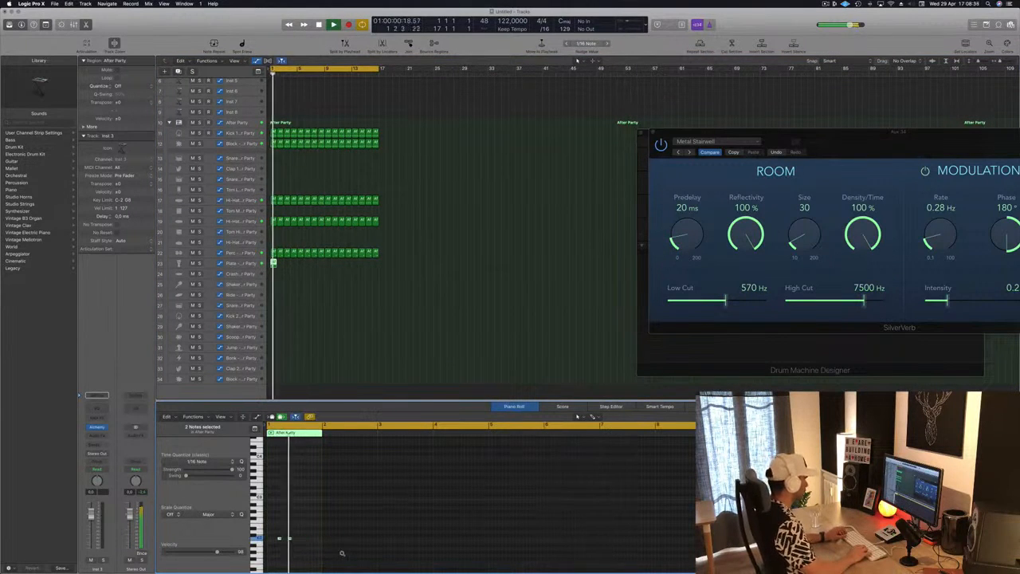
key(Return)
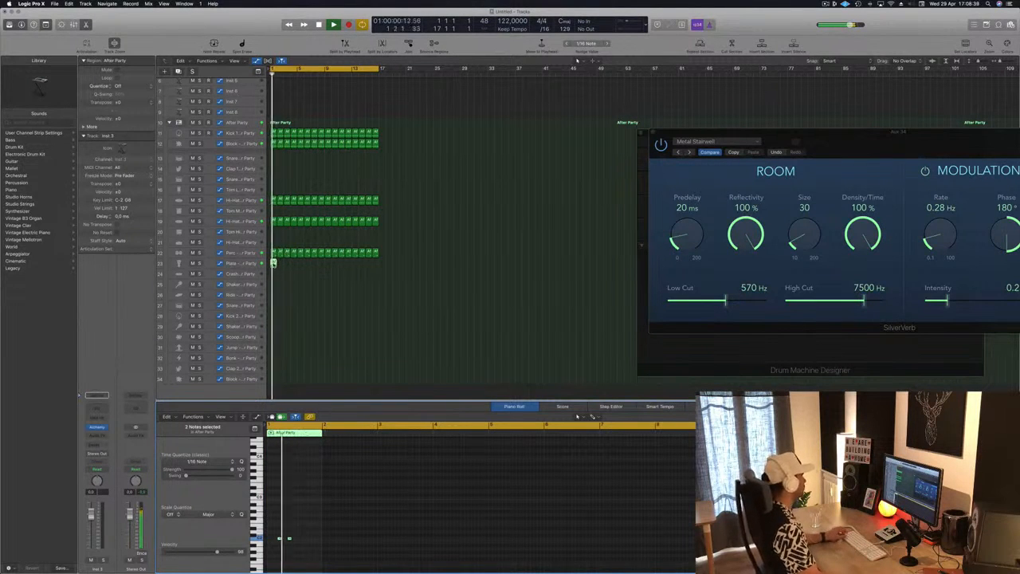
Step: Repeat the one-bar Plate region until it fills all 16 bars of the loop
drag(275, 264, 328, 269)
shift+click(273, 263)
key(Return)
Step: Lower the Plate track's volume to about -15.8 dB and clear the region selection
click(240, 263)
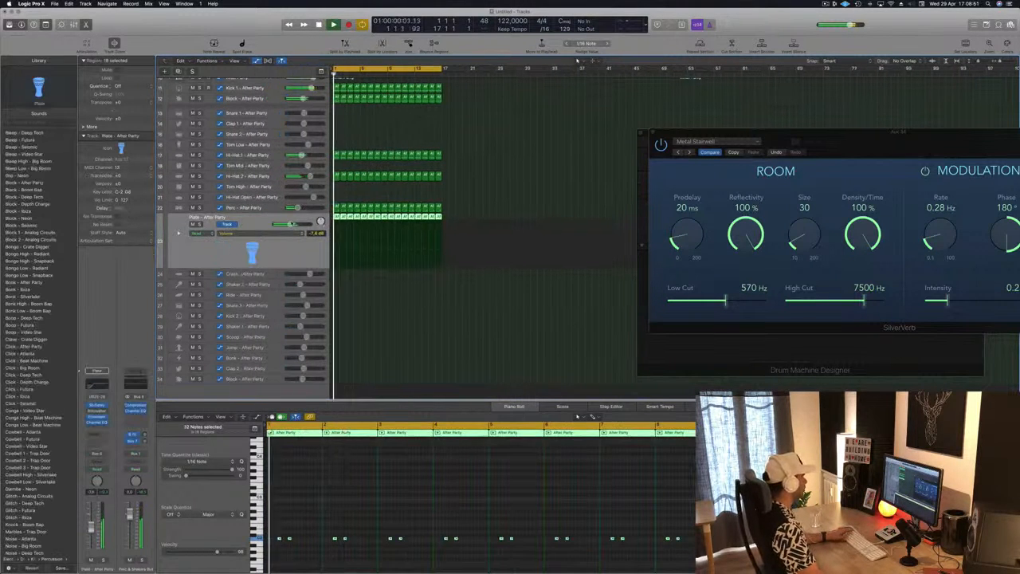
drag(292, 224, 284, 225)
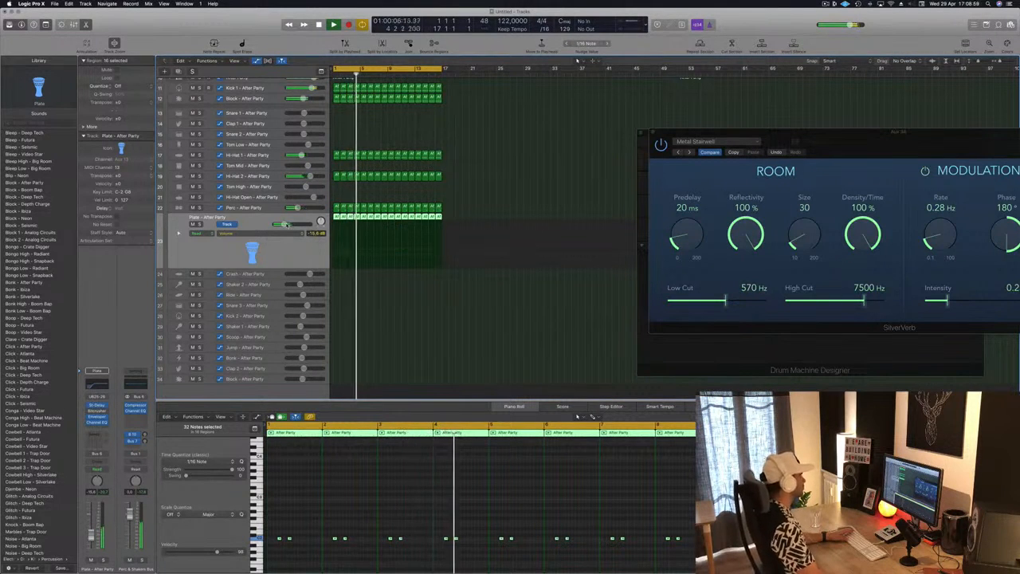
scroll(439, 124, up, 10)
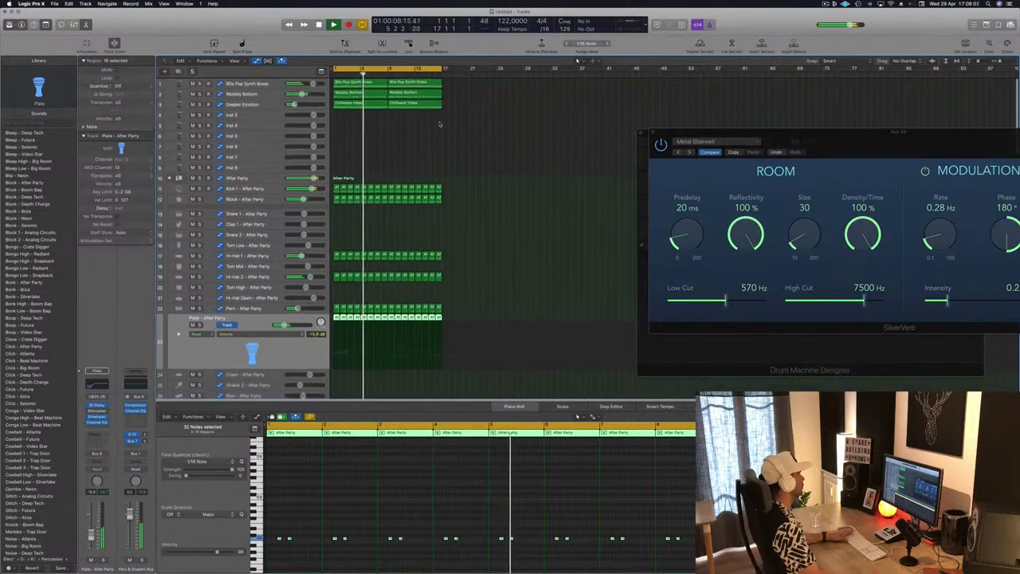
click(440, 124)
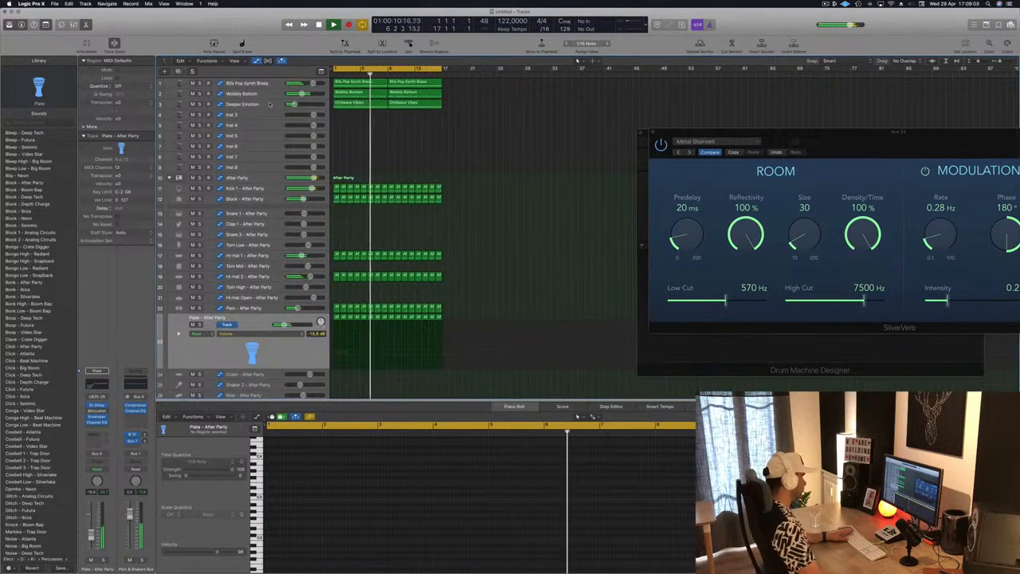
Step: Copy the first Hi-Hat 1 region onto the Hi-Hat Open track at bar 1
scroll(494, 151, down, 5)
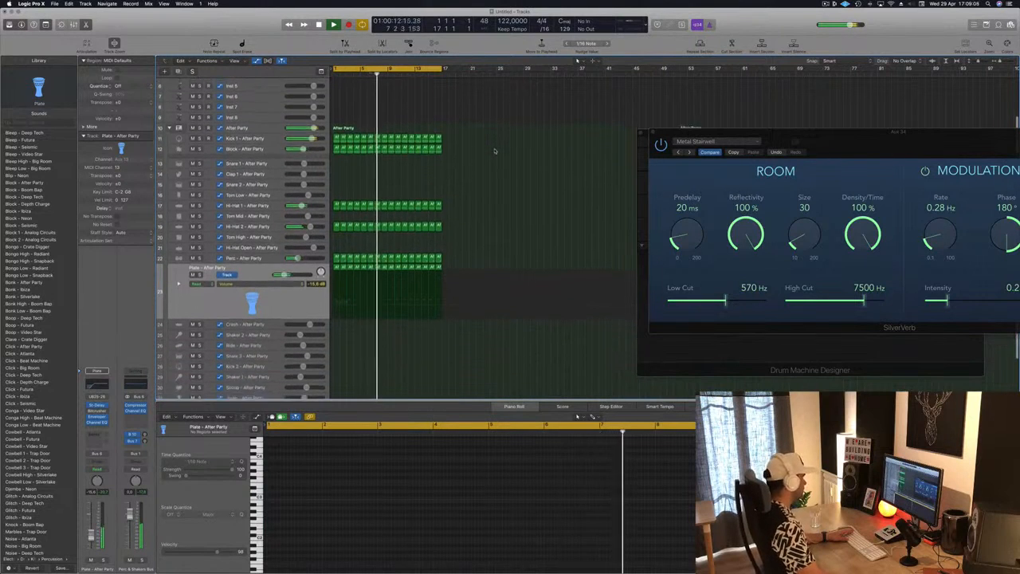
scroll(461, 318, down, 5)
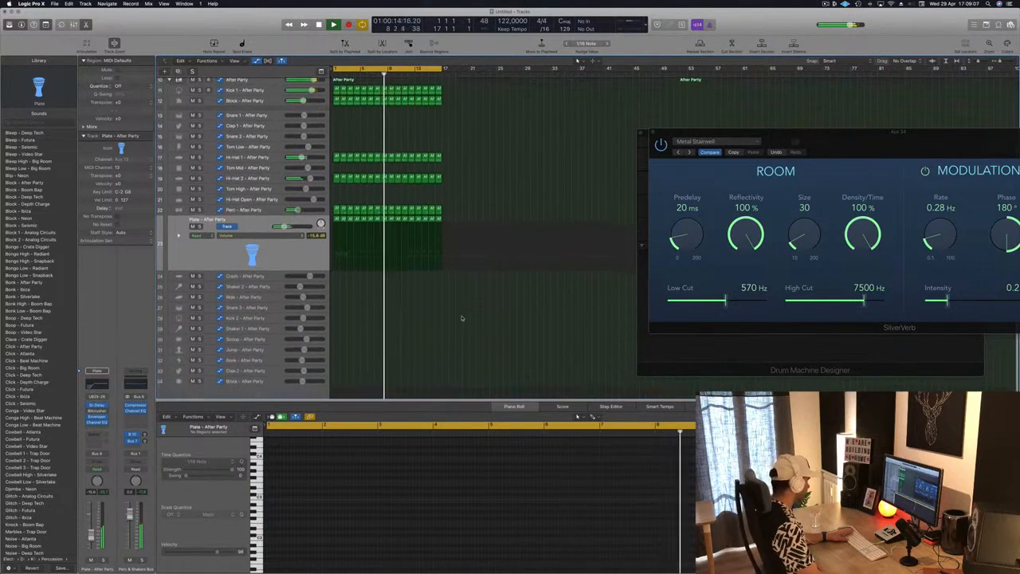
scroll(192, 233, up, 4)
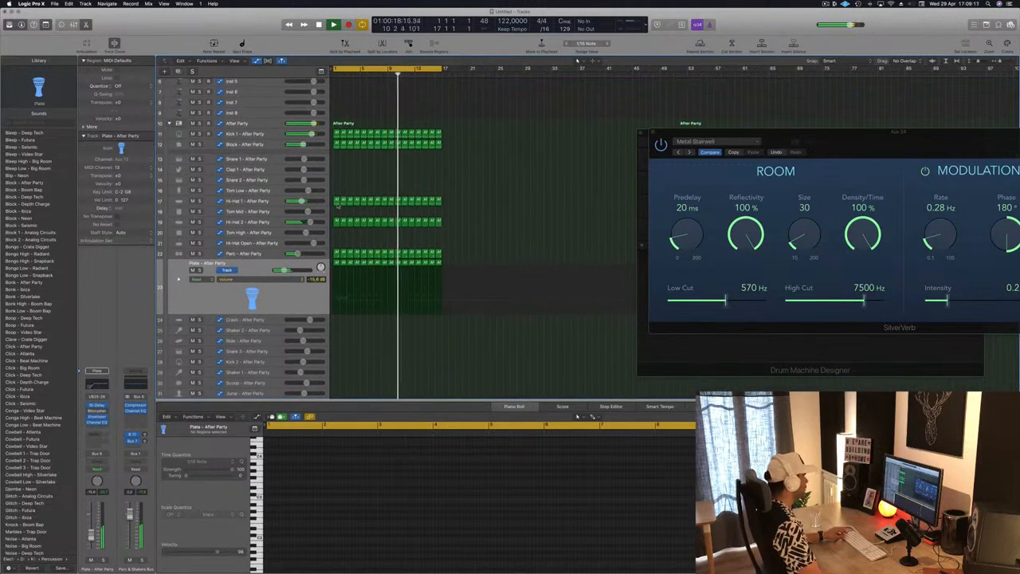
click(338, 203)
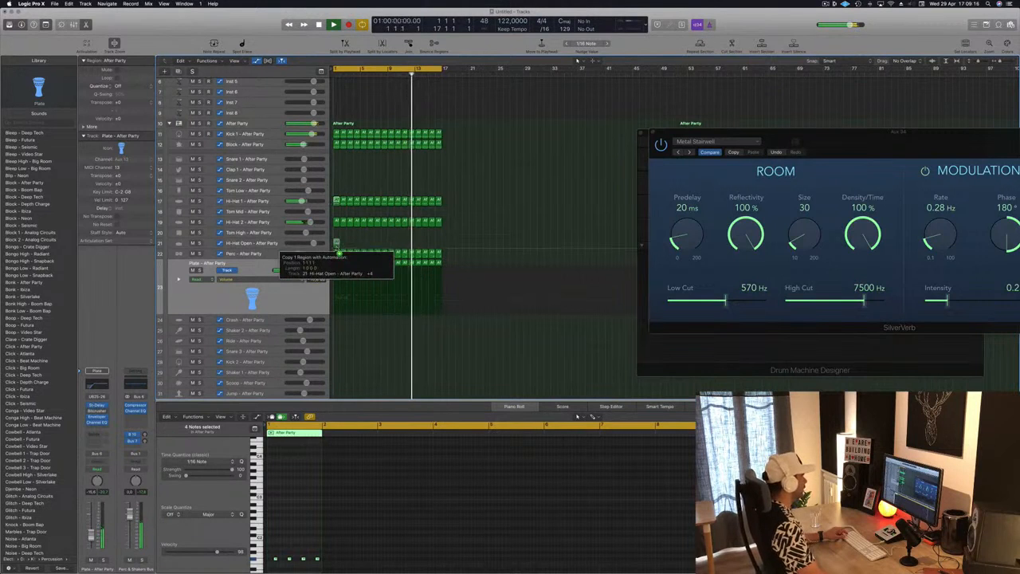
key(e)
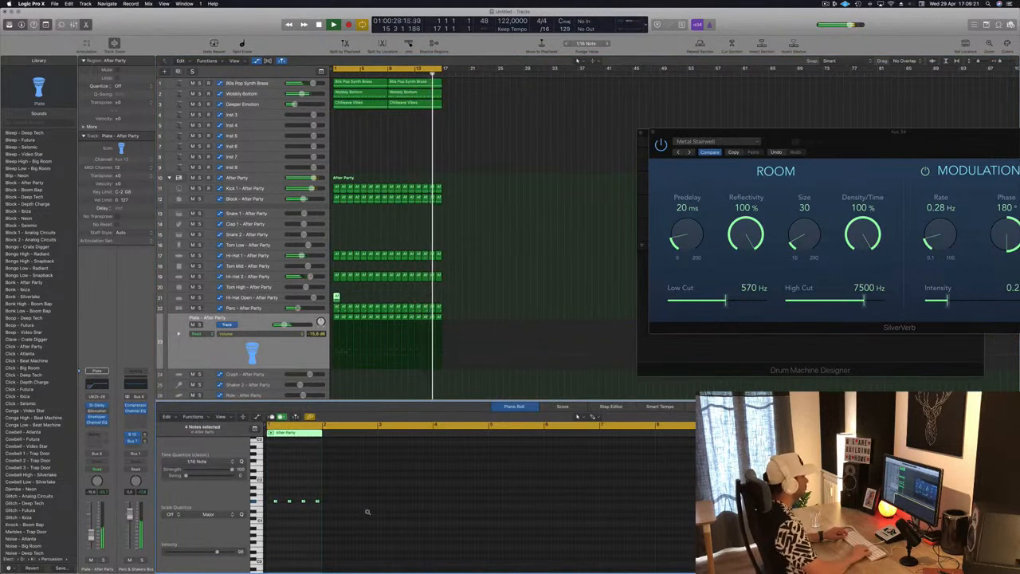
Step: Transpose the four notes of the copied Hi-Hat Open region upward in semitone steps
key(alt+Up)
key(alt+Up)
key(alt+Up)
key(alt+Up)
key(alt+Up)
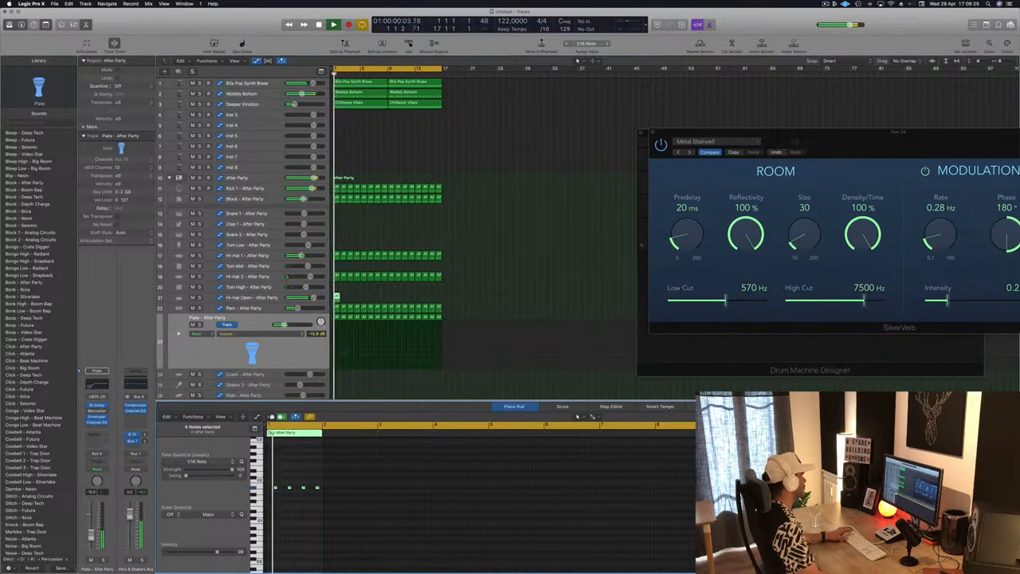
Step: Lower the Hi-Hat Open track's volume to about -13.2 dB and repeat its region across the 16 bars
drag(313, 297, 334, 299)
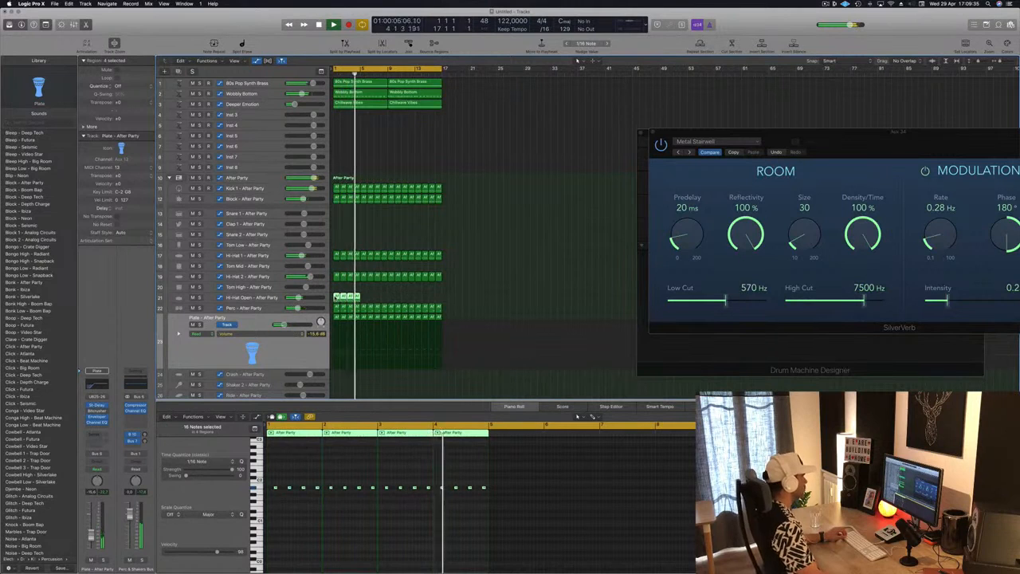
drag(337, 299, 383, 297)
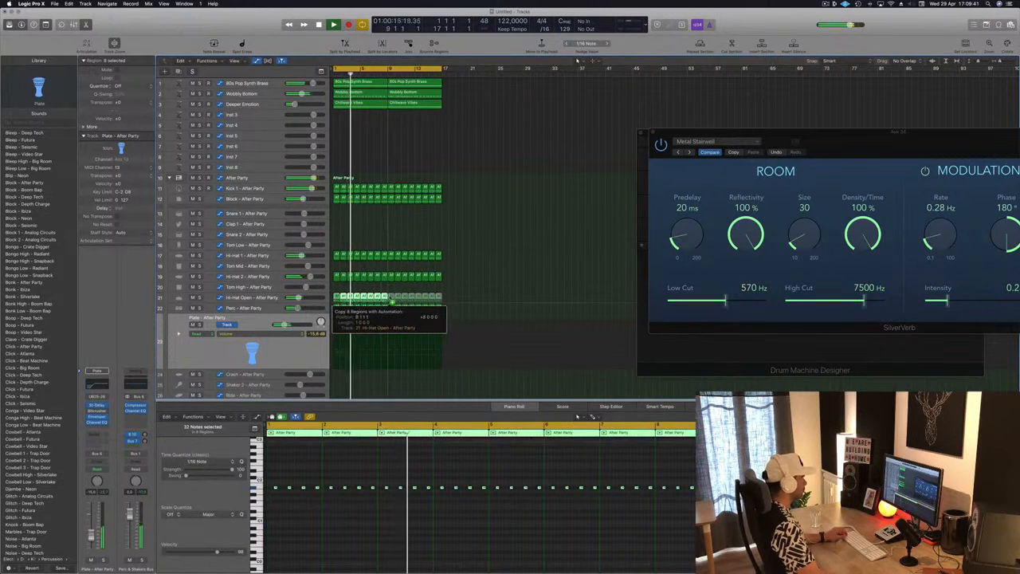
key(cmd+r)
key(Return)
Step: Audition other hi-hat sounds on the Hi-Hat Open track, settle on Hi-Hat Open - Deep Tech, and clear the region selection
click(271, 297)
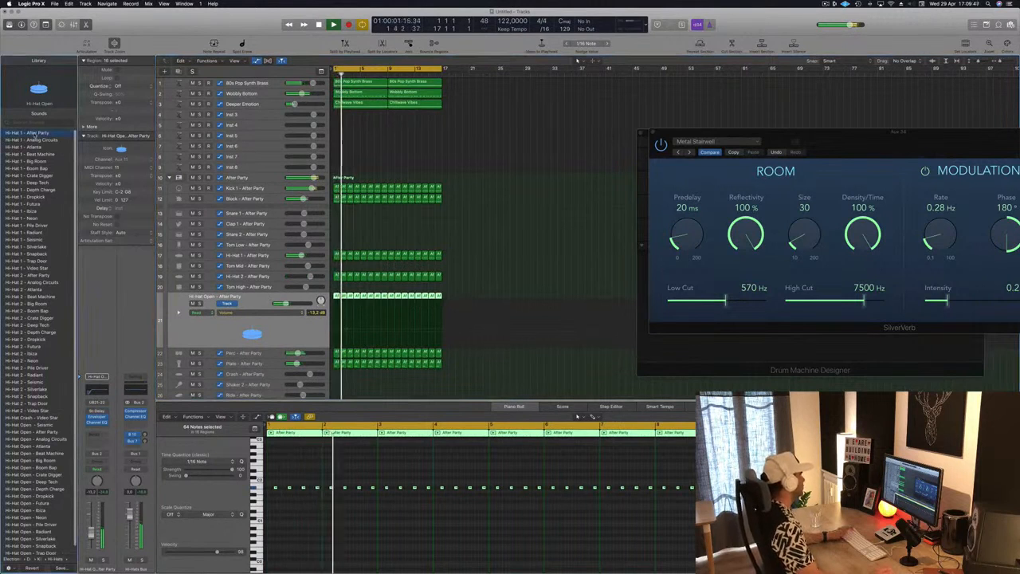
click(32, 133)
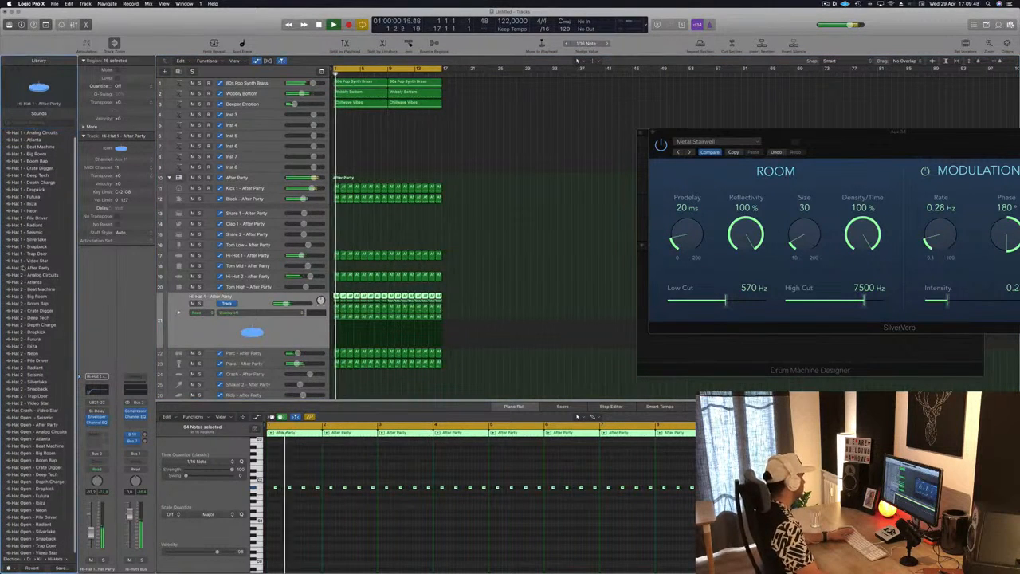
click(46, 409)
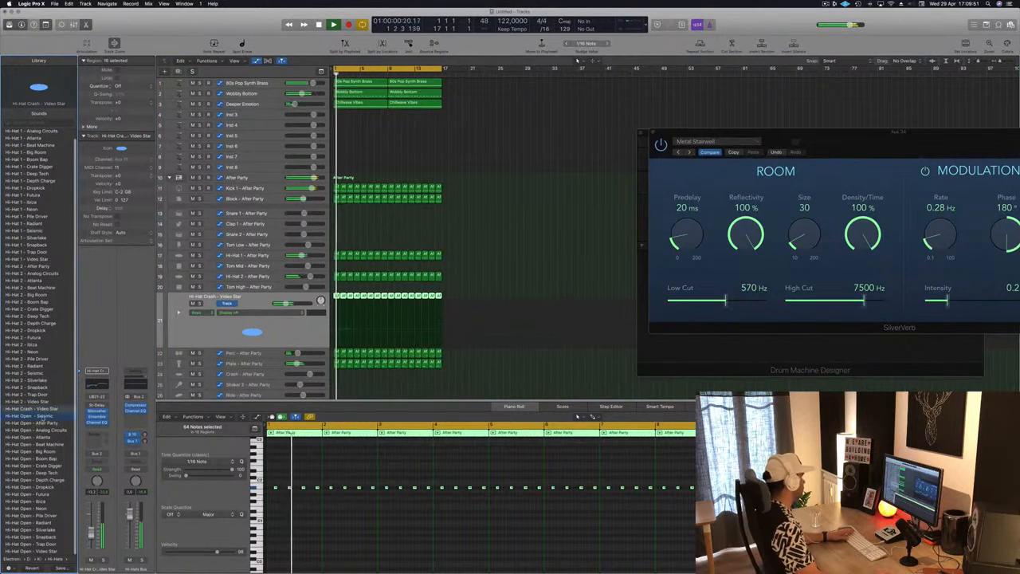
click(33, 415)
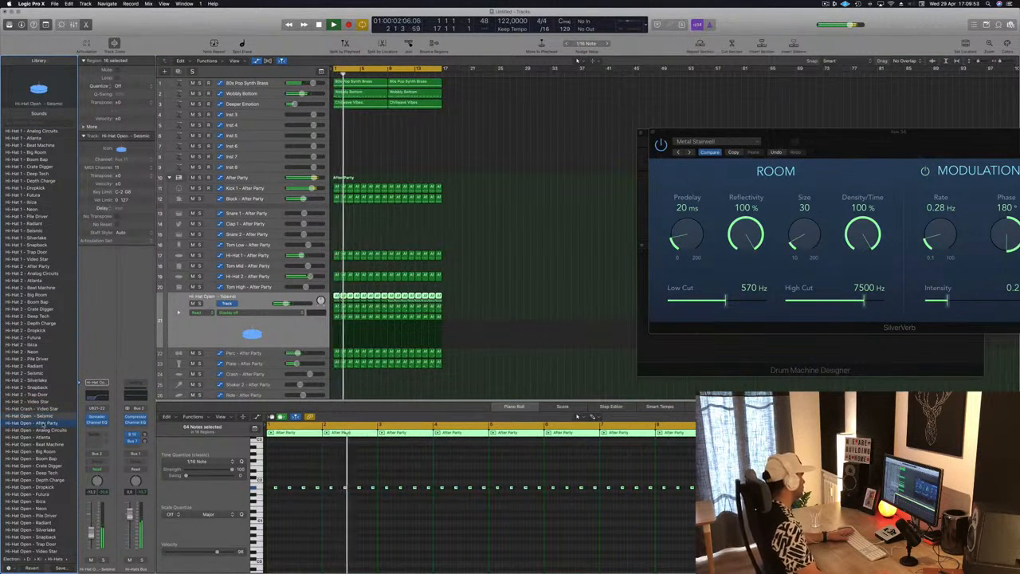
click(36, 423)
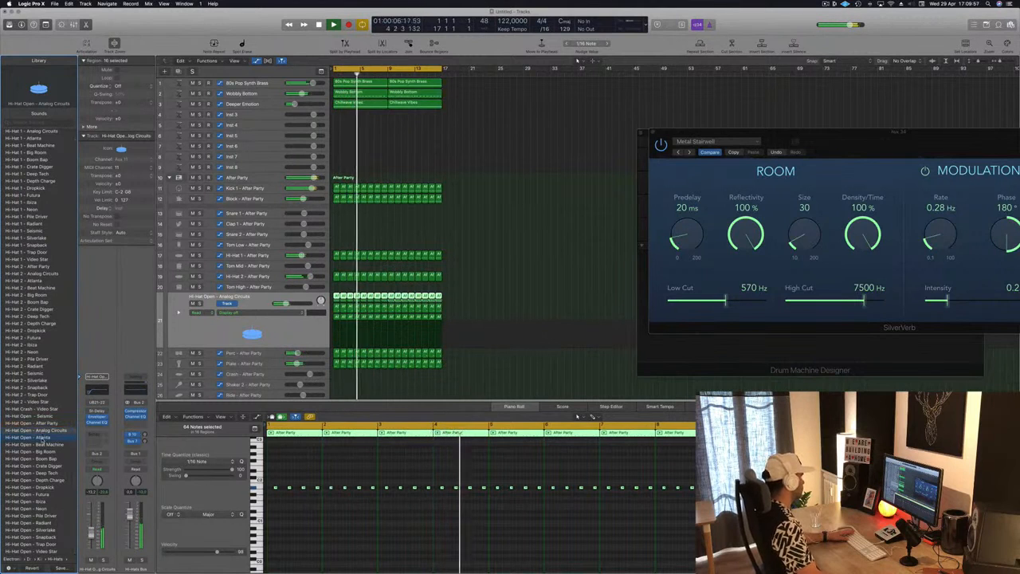
click(48, 459)
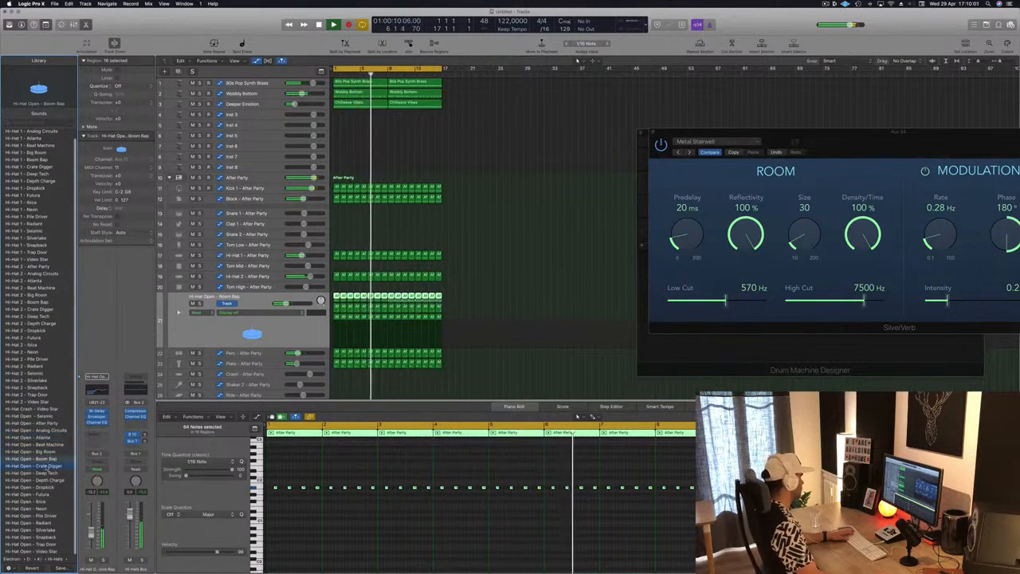
click(48, 466)
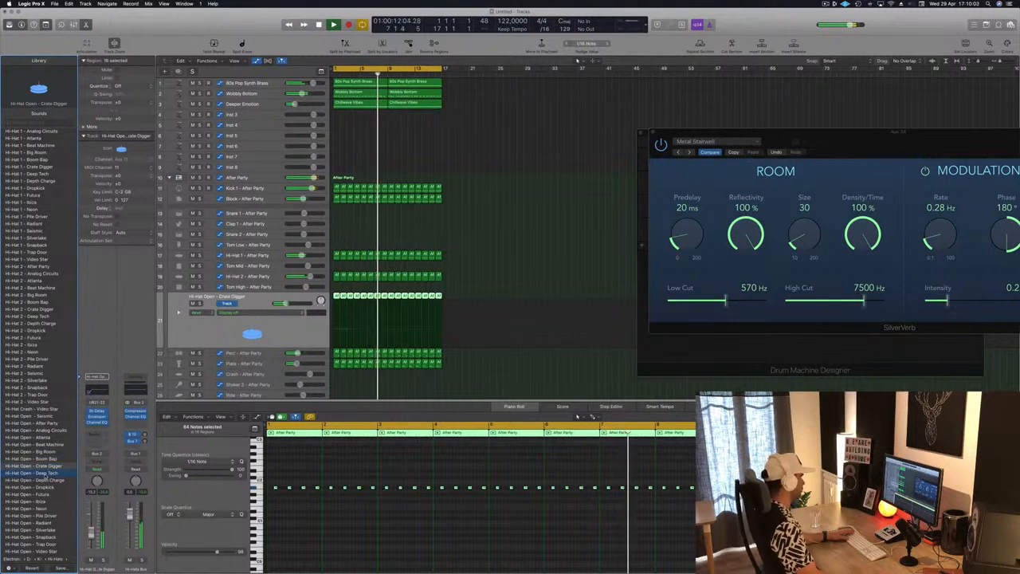
click(48, 472)
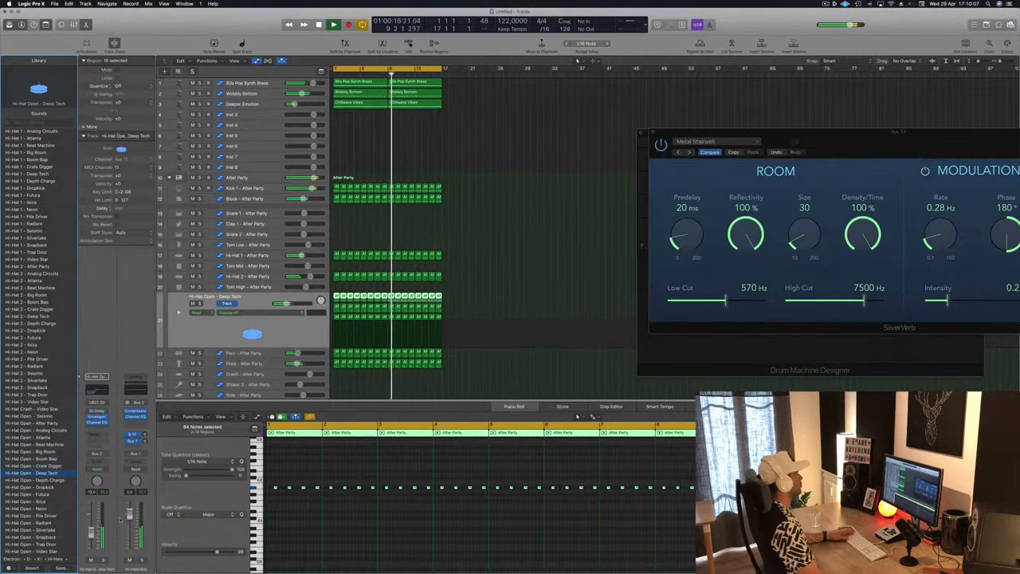
click(498, 277)
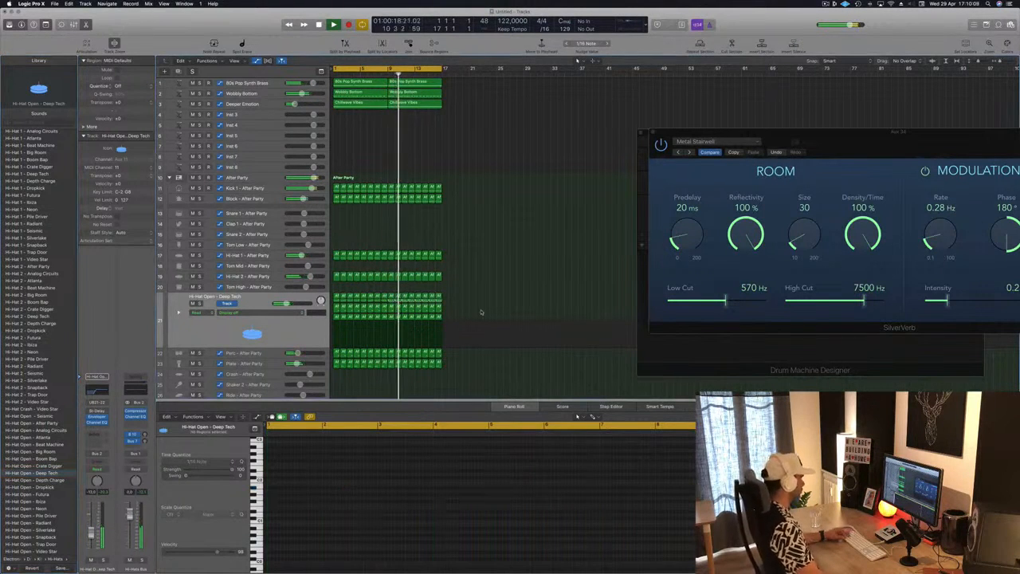
Step: Save the project as a package in the Logic folder and resume playback from the loop's start
key(super+s)
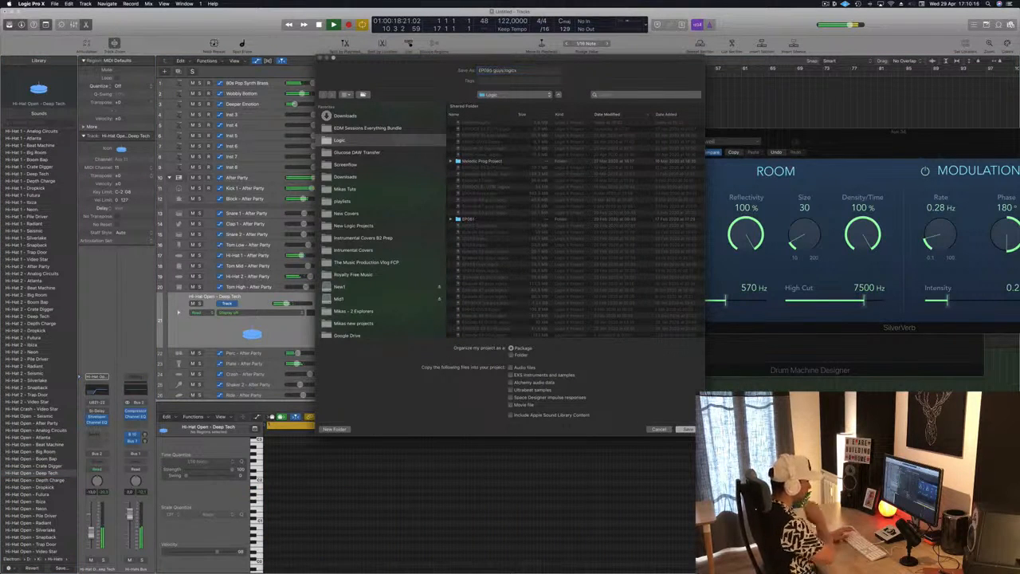
key(Return)
key(Return)
key(space)
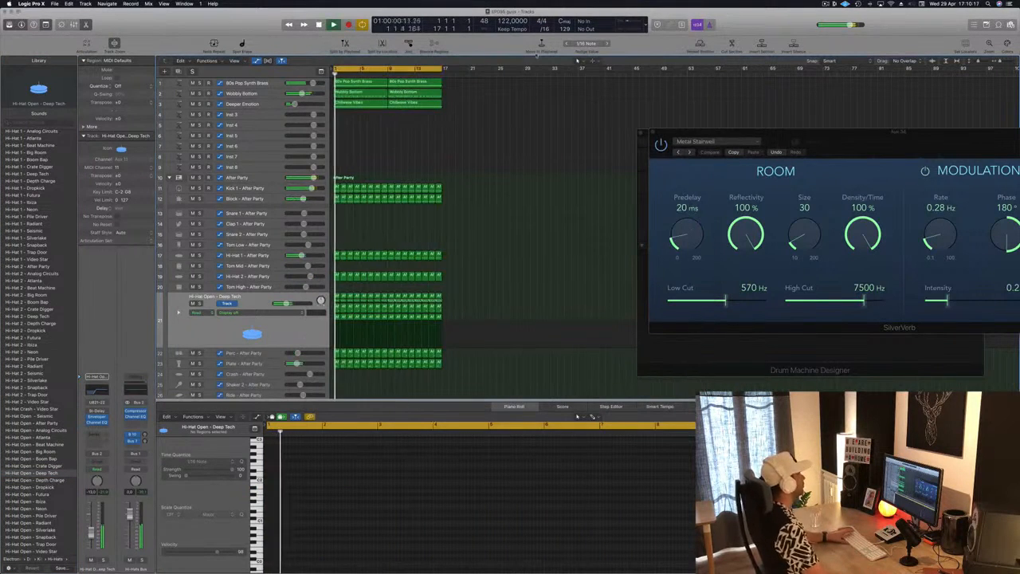
Step: Listen to the Wobbly Bottom track in solo and view the notes of the first Chillwave Vibes and Wobbly Bottom regions
scroll(454, 147, down, 1)
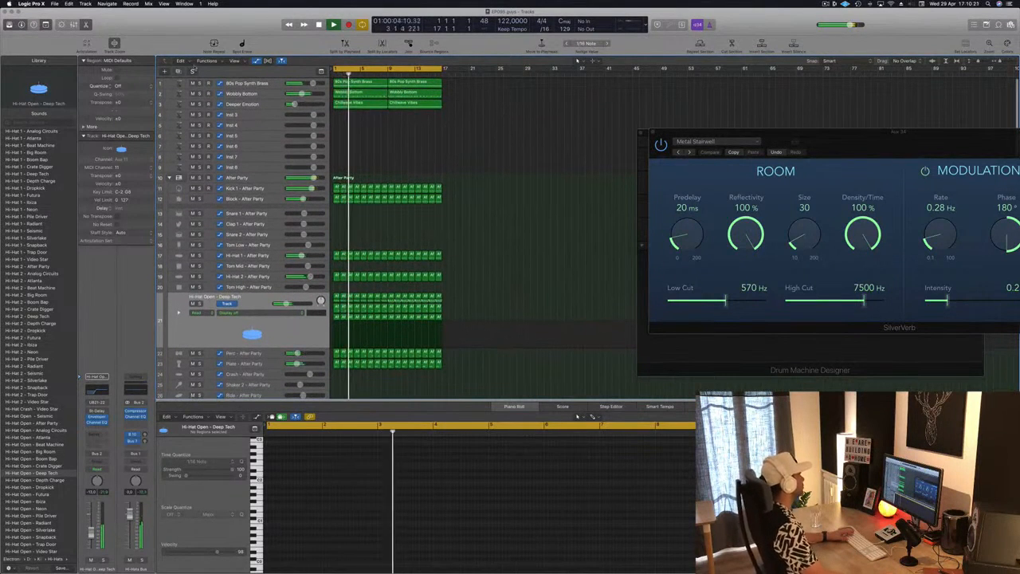
click(199, 93)
click(199, 93)
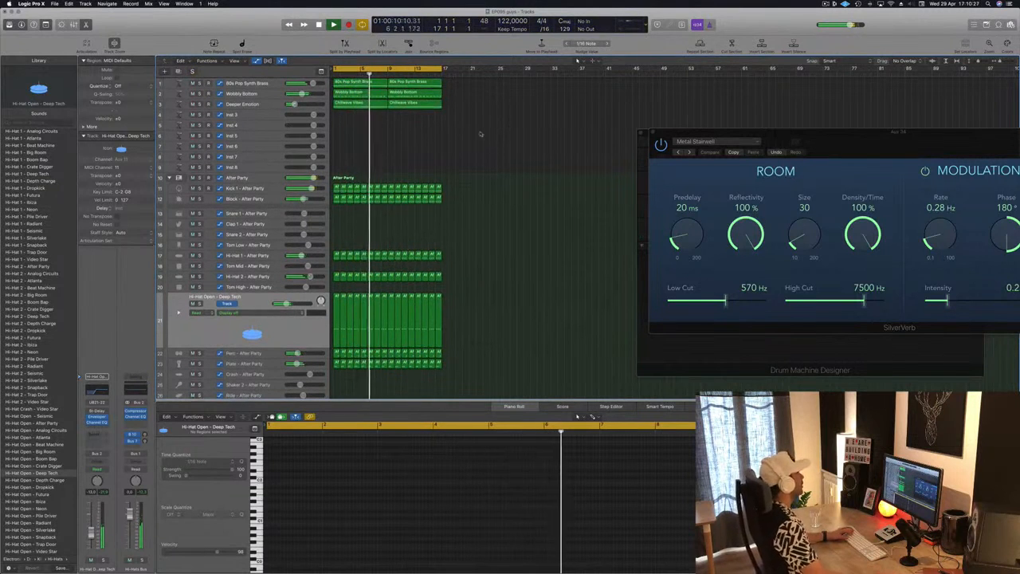
click(358, 105)
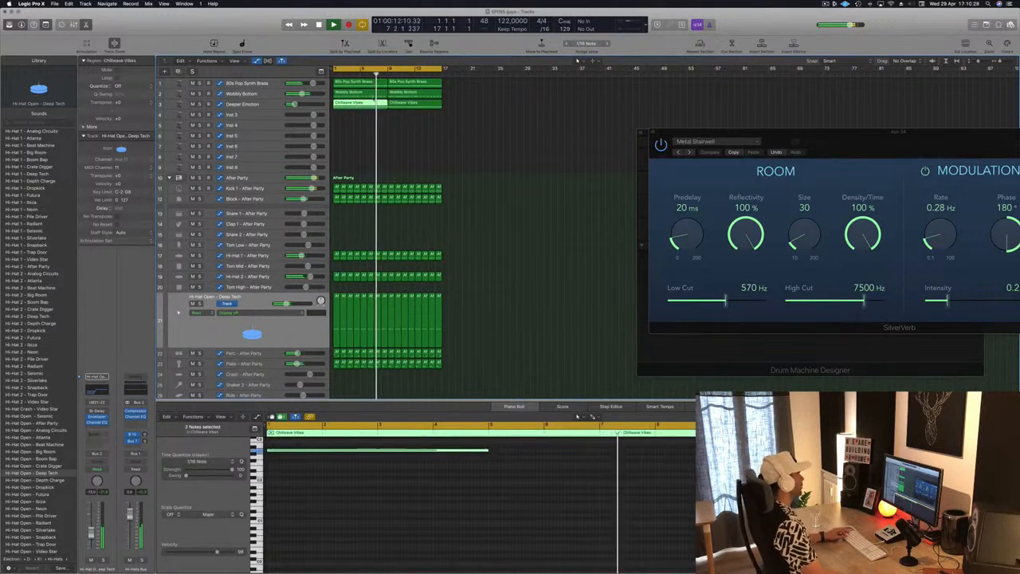
click(363, 94)
Step: Copy the first 80s Pop Synth Brass region onto the Inst 3 track at bar 1 and stop playback
click(366, 84)
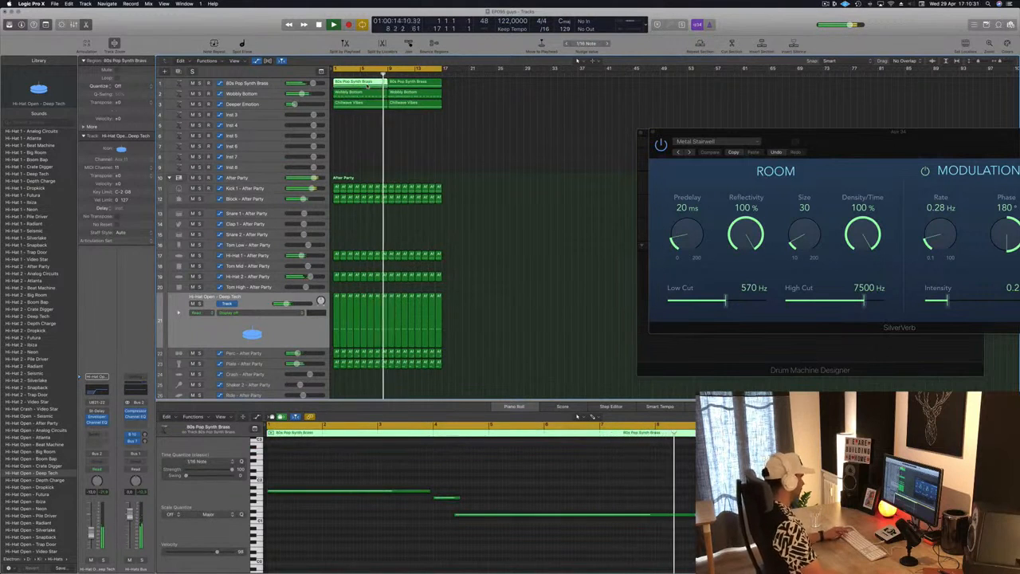
drag(368, 85, 363, 118)
key(space)
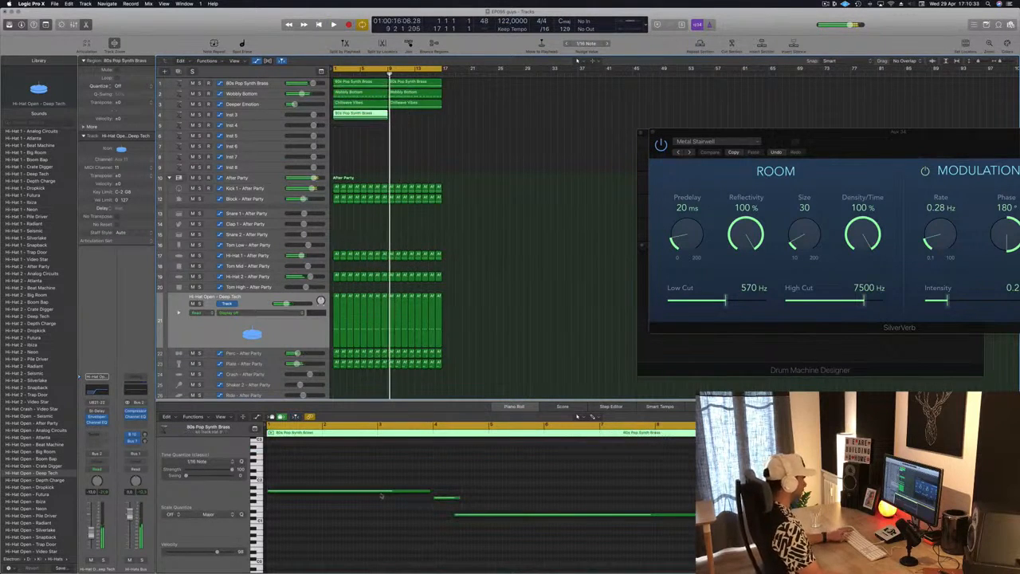
Step: Stack the Inst 3 region's three notes at its start as a chord, shorten them to about half a bar, and play it back
drag(443, 500, 279, 500)
drag(475, 516, 291, 519)
drag(521, 516, 292, 518)
drag(429, 490, 284, 556)
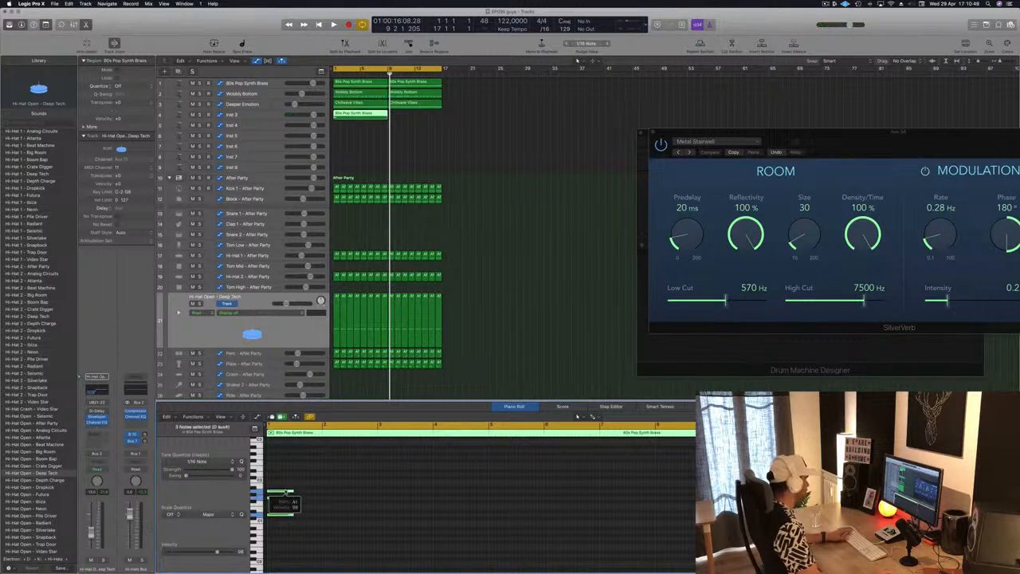
key(space)
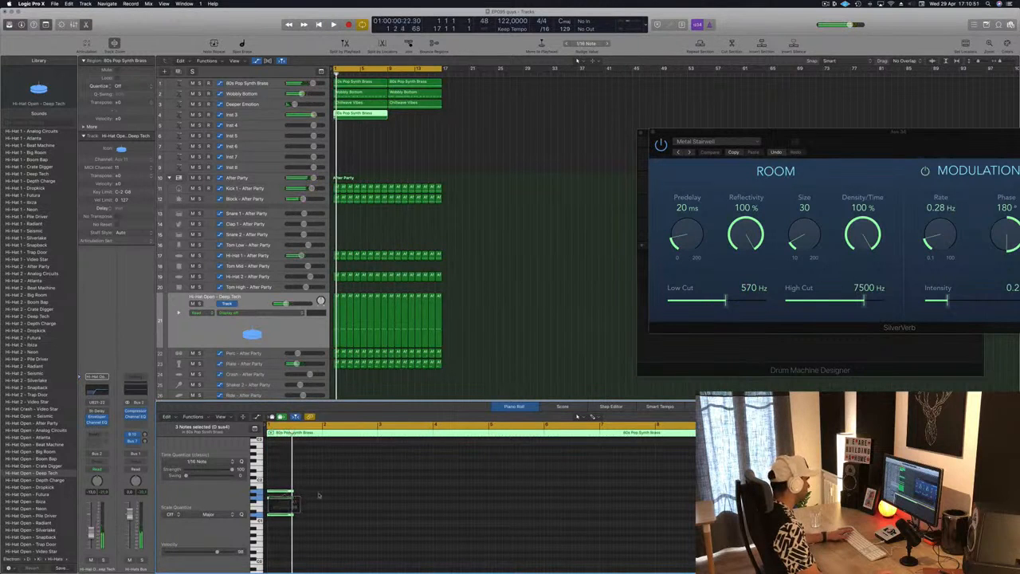
Step: Move the Inst 3 chord to bar 2, lower the track's volume to -34.0 dB, and play from the start
drag(285, 492, 334, 494)
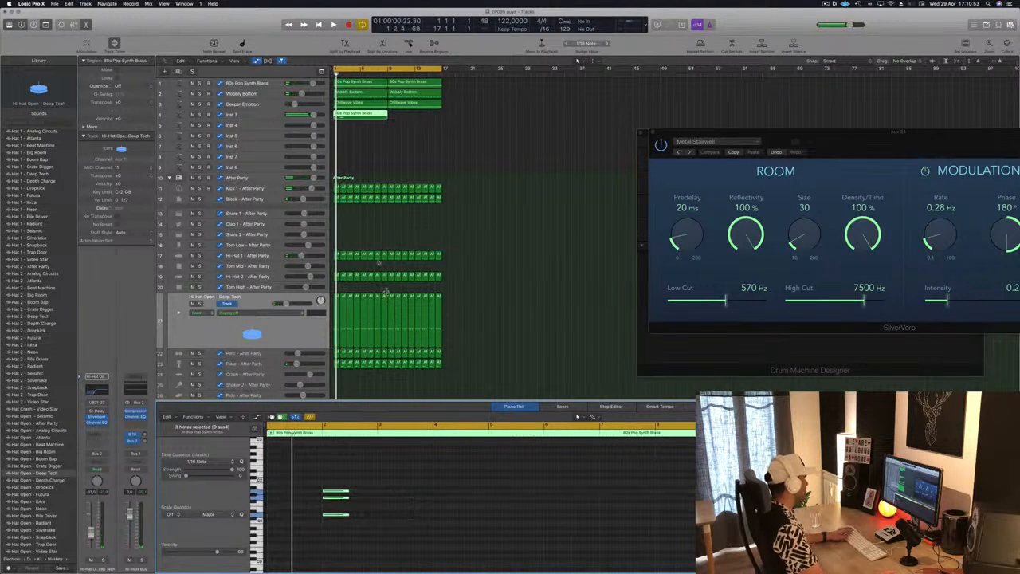
click(271, 116)
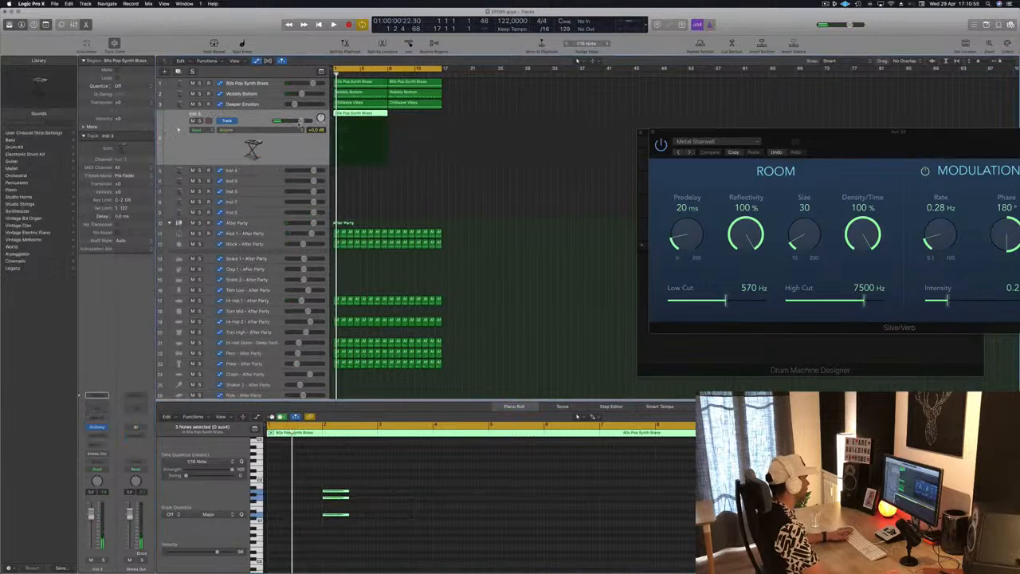
drag(300, 121, 280, 121)
key(space)
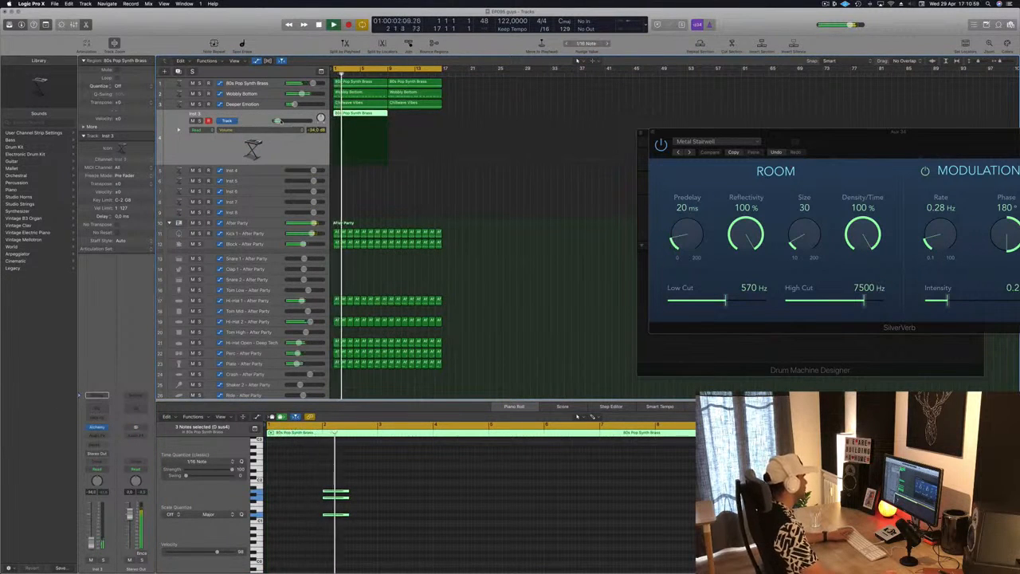
key(Return)
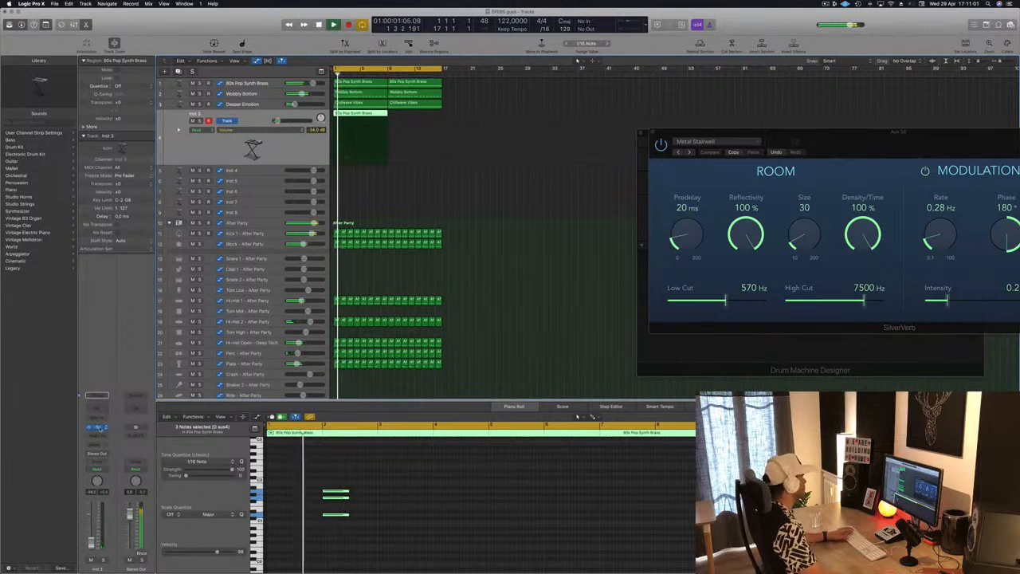
Step: Open Inst 3's Alchemy synth, filter its presets by the Keys category and load Antarctic Sun
click(97, 428)
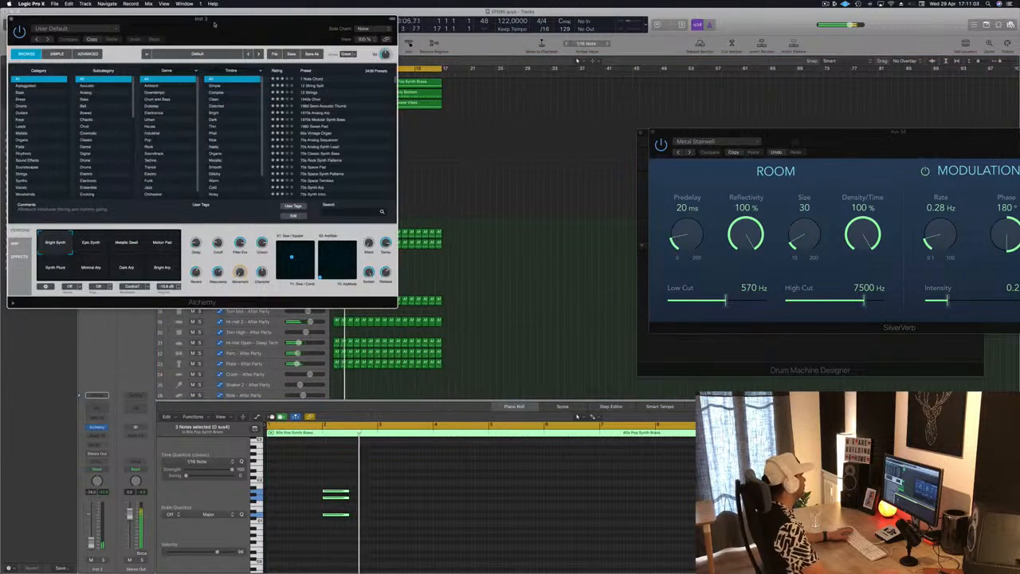
drag(202, 17, 478, 127)
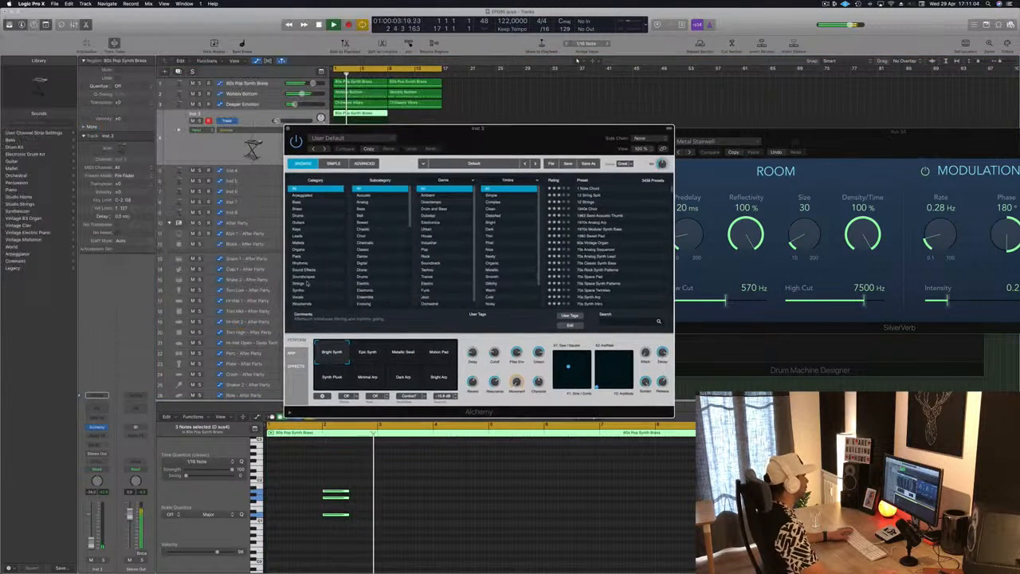
click(298, 230)
drag(565, 144, 684, 154)
key(Return)
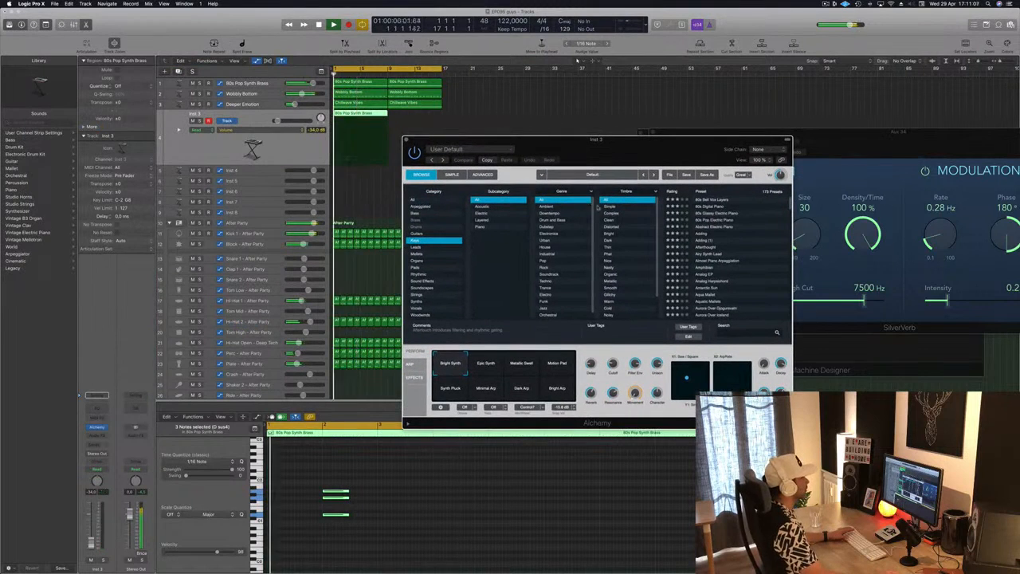
click(707, 288)
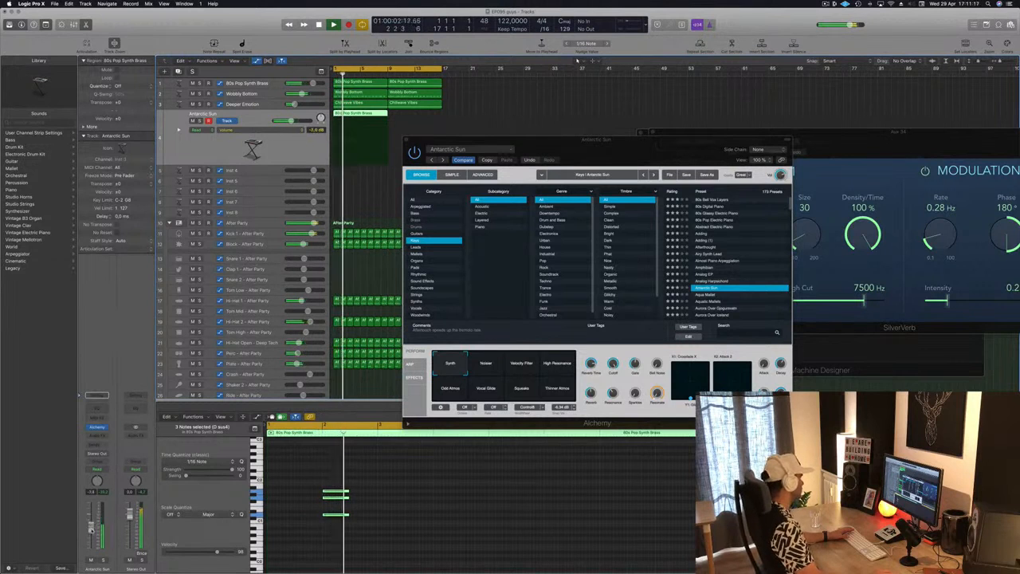
drag(564, 137, 831, 91)
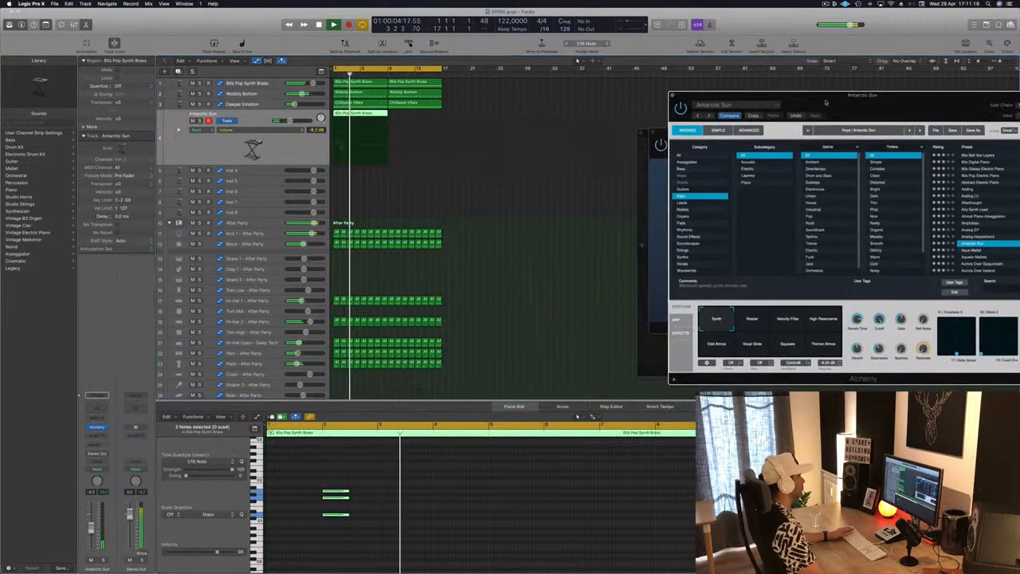
Step: Copy the bar 2 chord to bar 4, replay the loop, and shift the copy to bar 5
drag(397, 466, 445, 495)
key(Return)
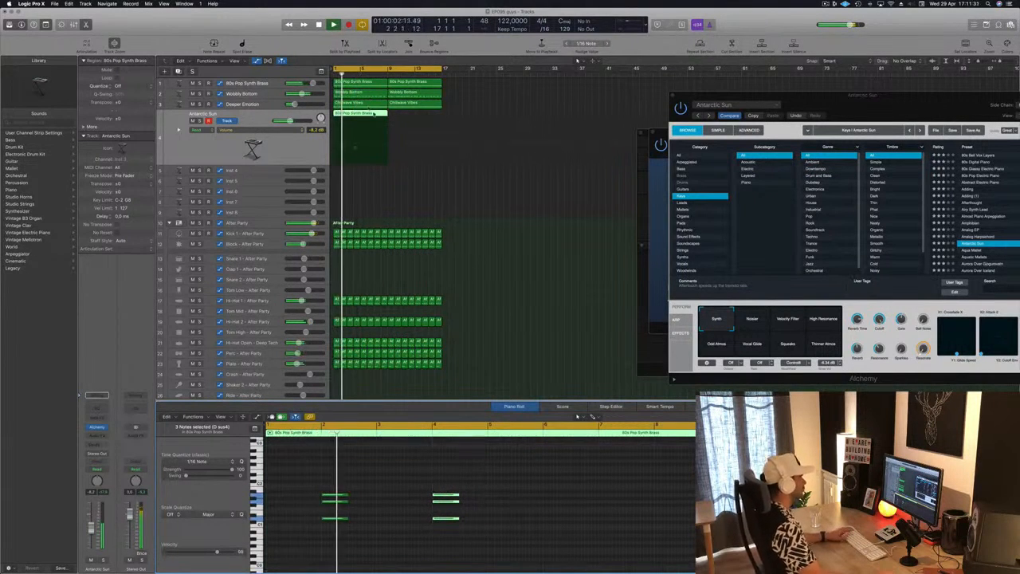
drag(864, 106, 762, 96)
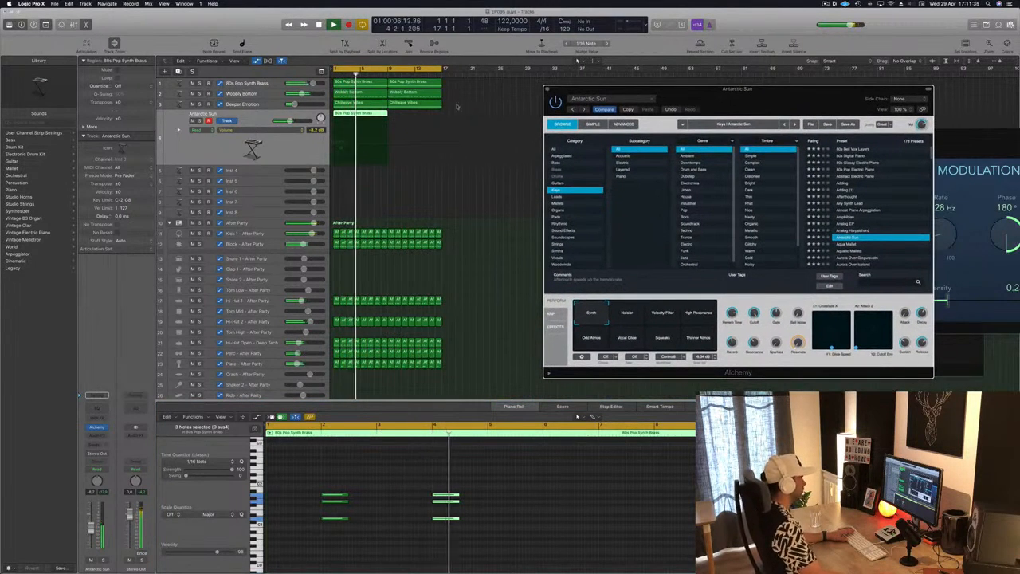
key(Return)
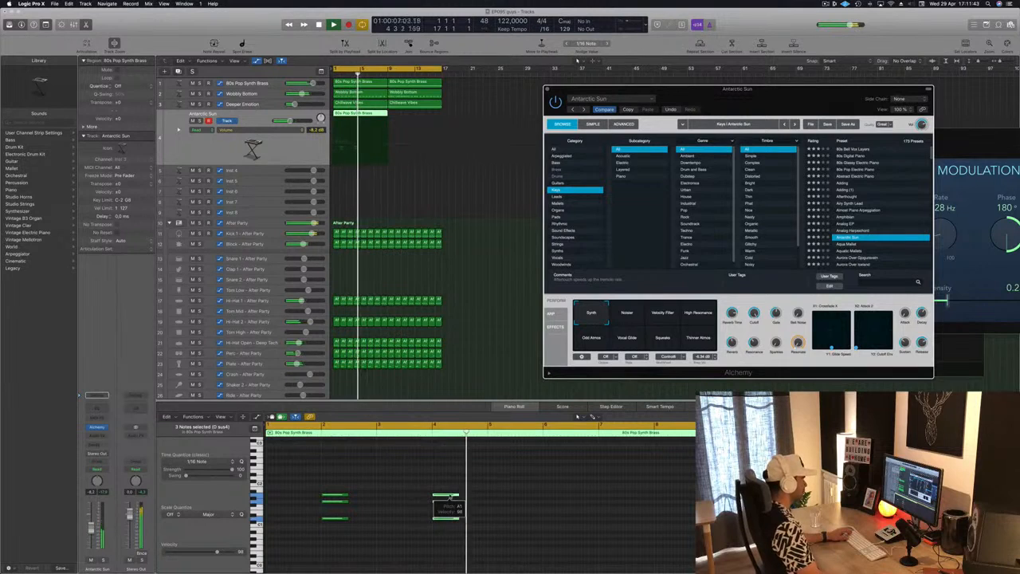
drag(450, 497, 508, 498)
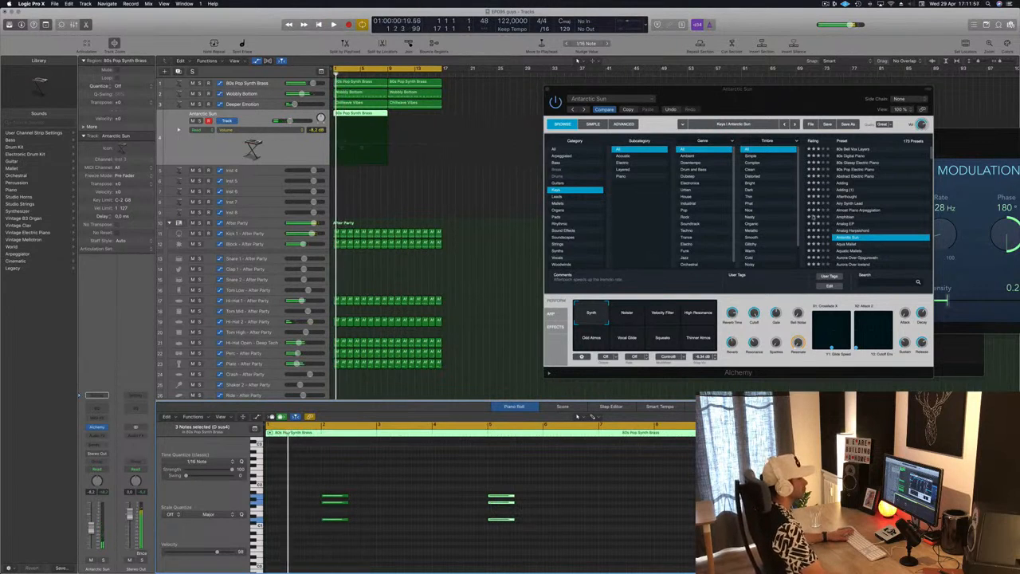
Step: Audition the Bell Keys and Bottle Bells presets in Alchemy
scroll(860, 233, down, 3)
click(860, 231)
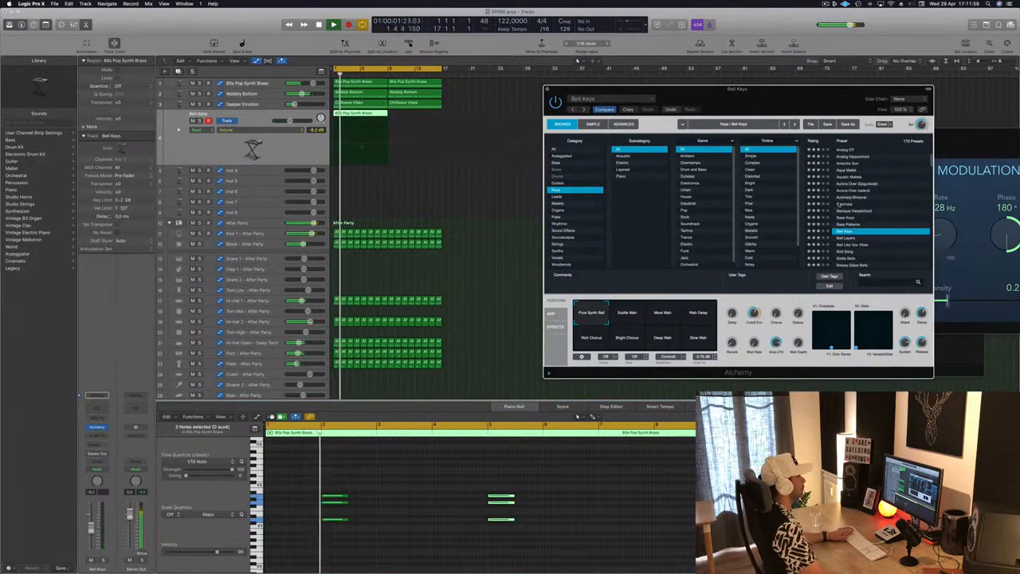
scroll(860, 211, down, 2)
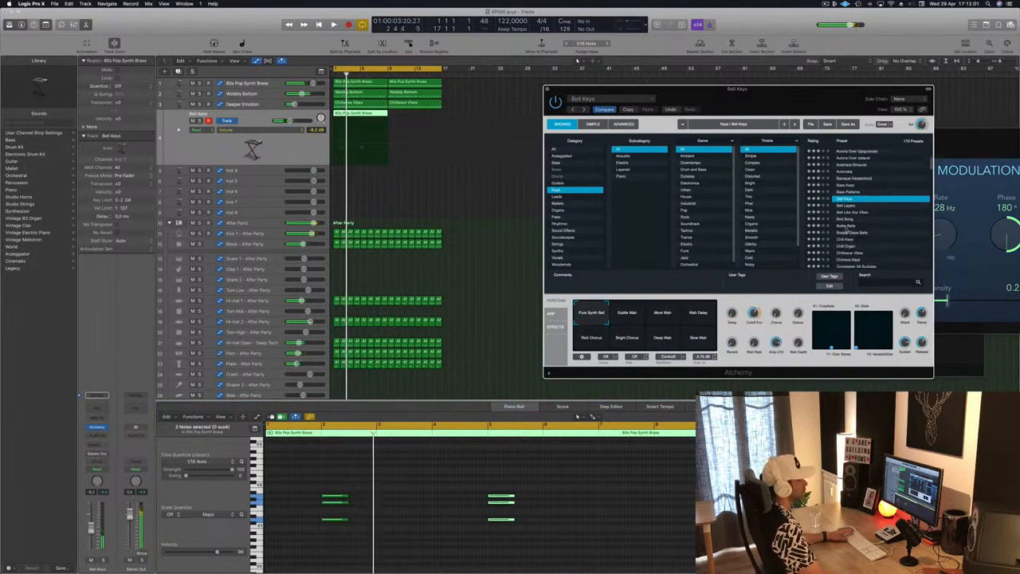
click(860, 226)
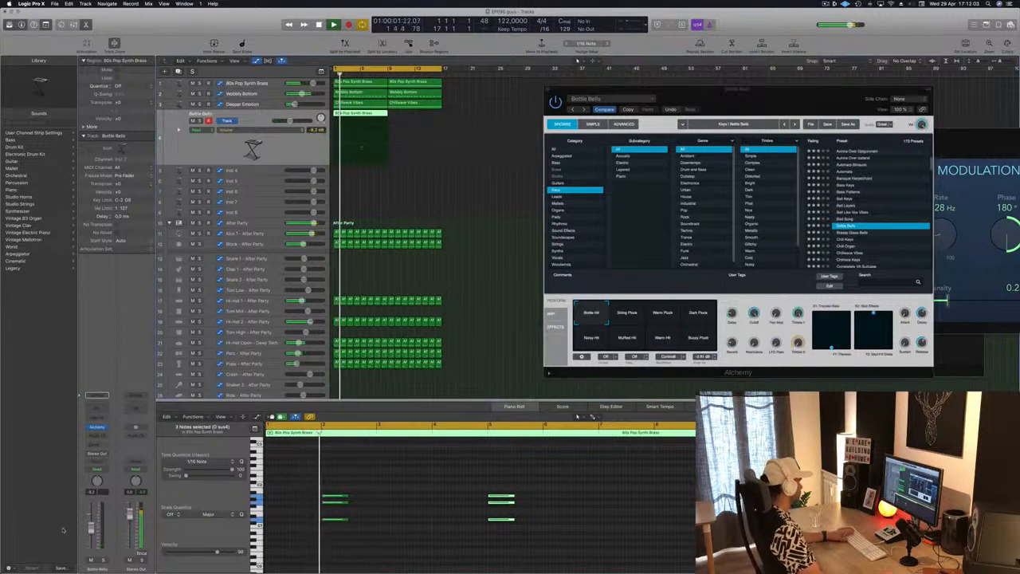
Step: Add a send to Bus 13 (Aux 36) on the Bottle Bells track
click(93, 445)
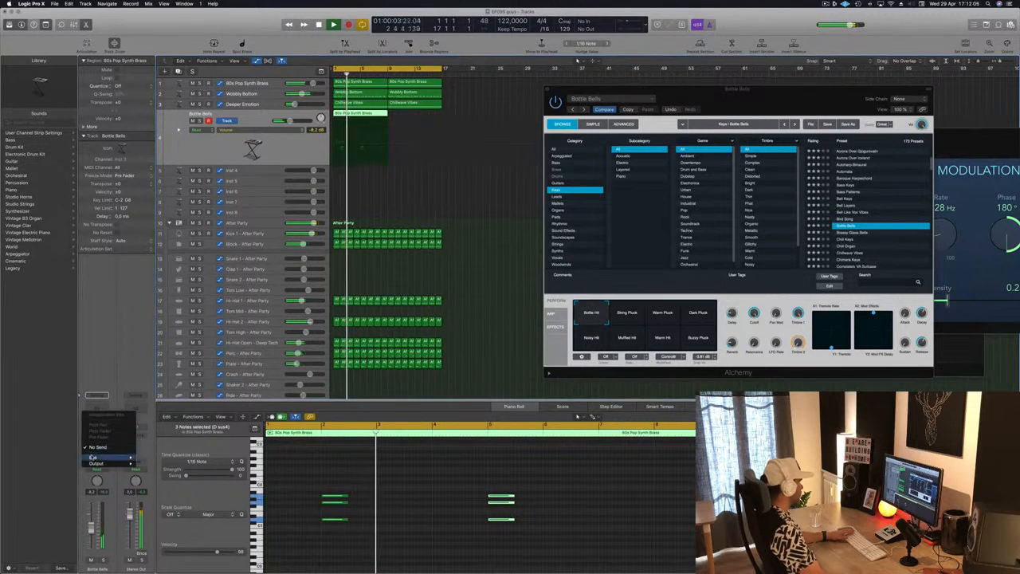
mouse_move(98, 457)
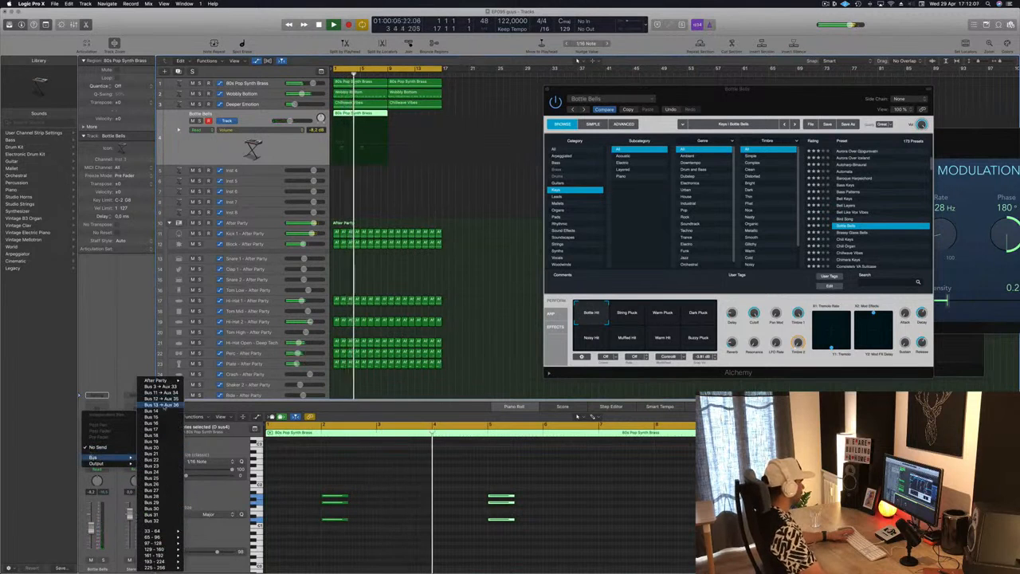
click(160, 403)
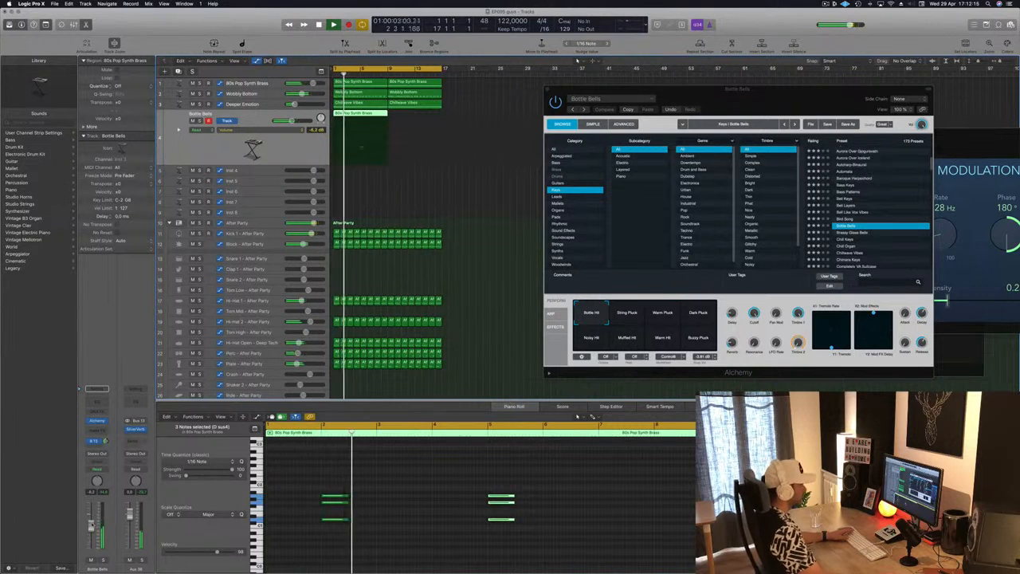
Step: Audition the Chillwave Vibes and Cyclical Waves presets in Alchemy
scroll(889, 203, down, 4)
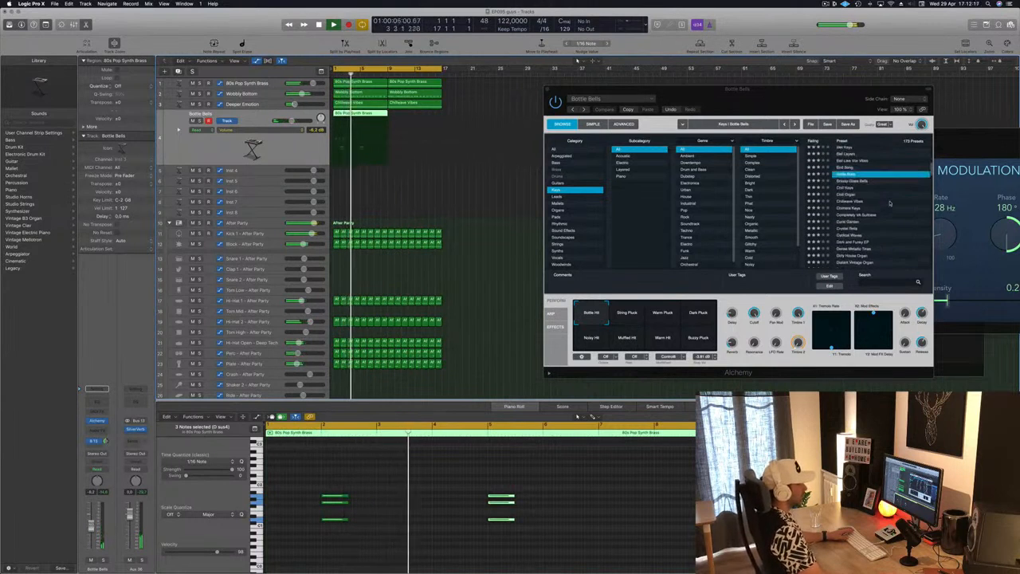
click(852, 202)
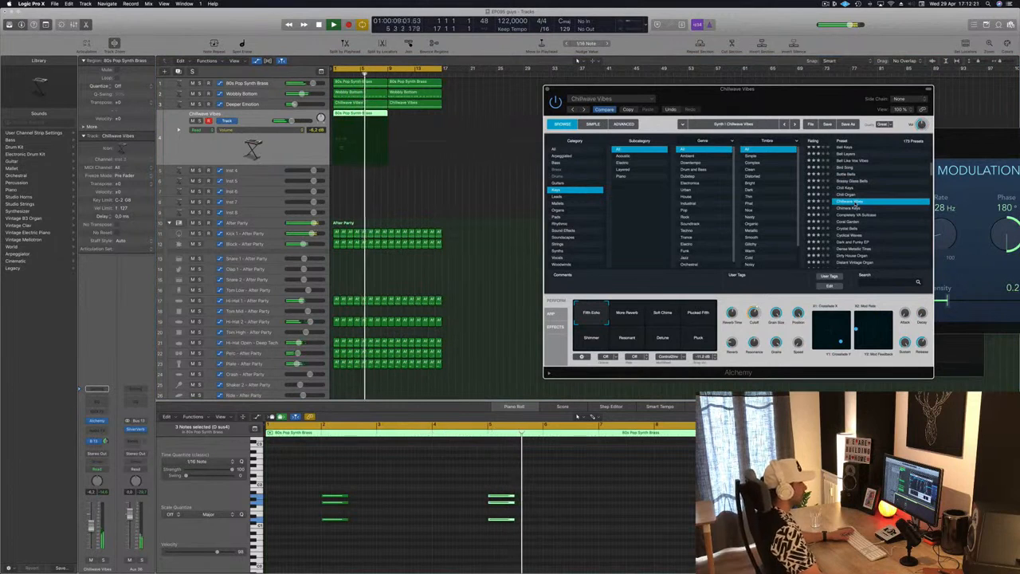
scroll(855, 228, down, 3)
click(857, 216)
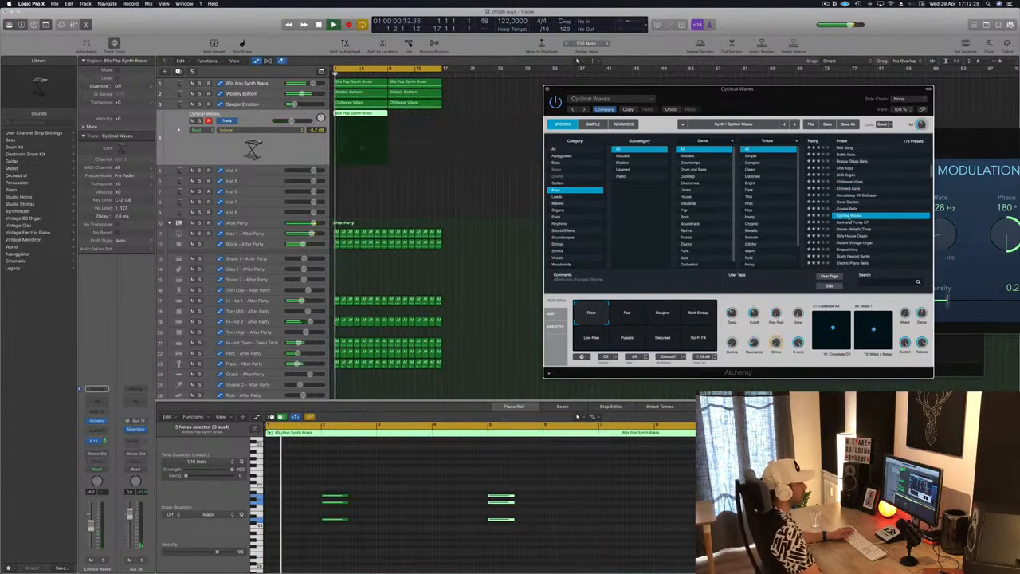
Step: Browse further Keys presets and copy the Cyclical Waves track's chord region to bar 9
scroll(856, 220, down, 3)
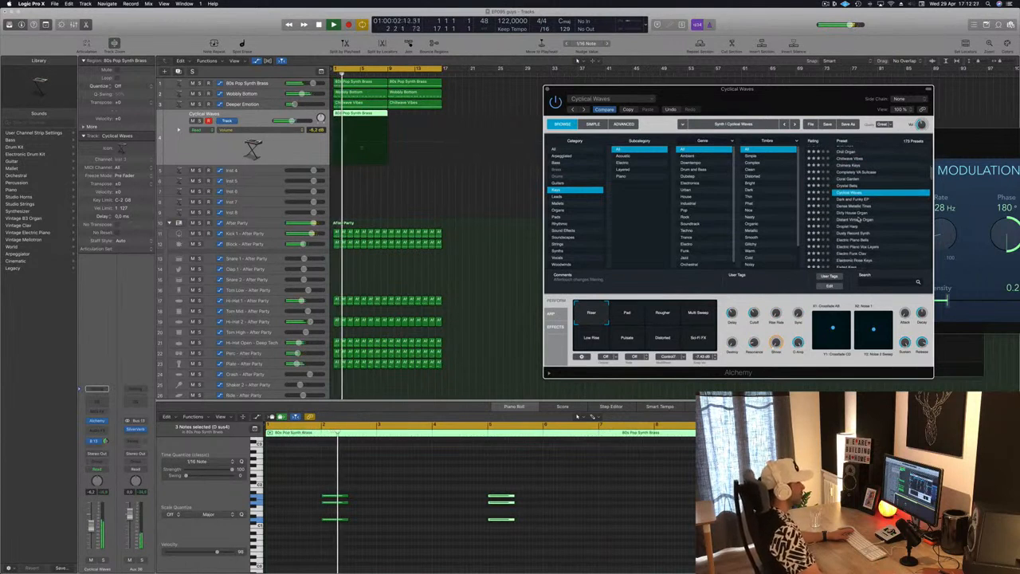
scroll(859, 220, down, 3)
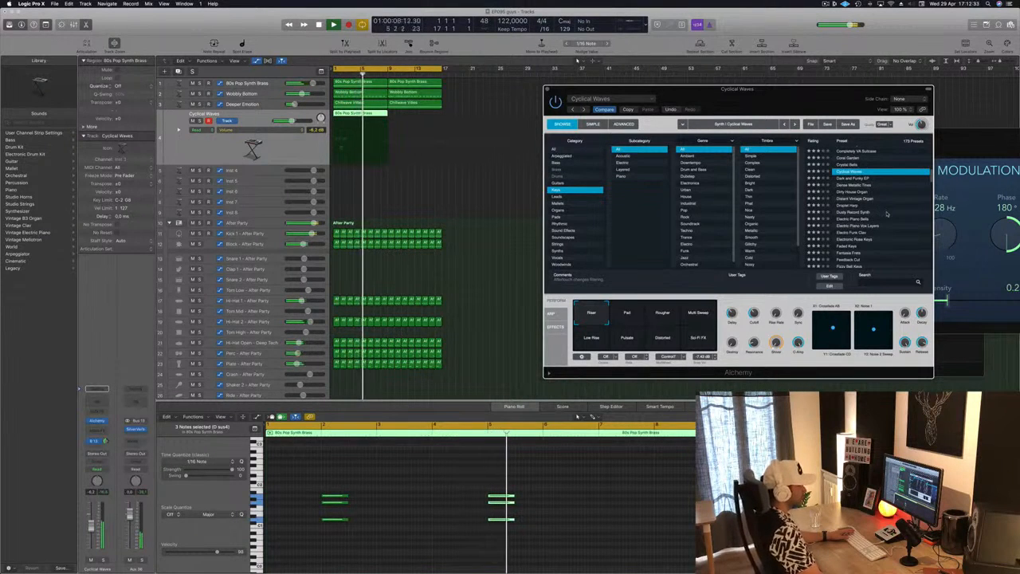
scroll(886, 213, down, 2)
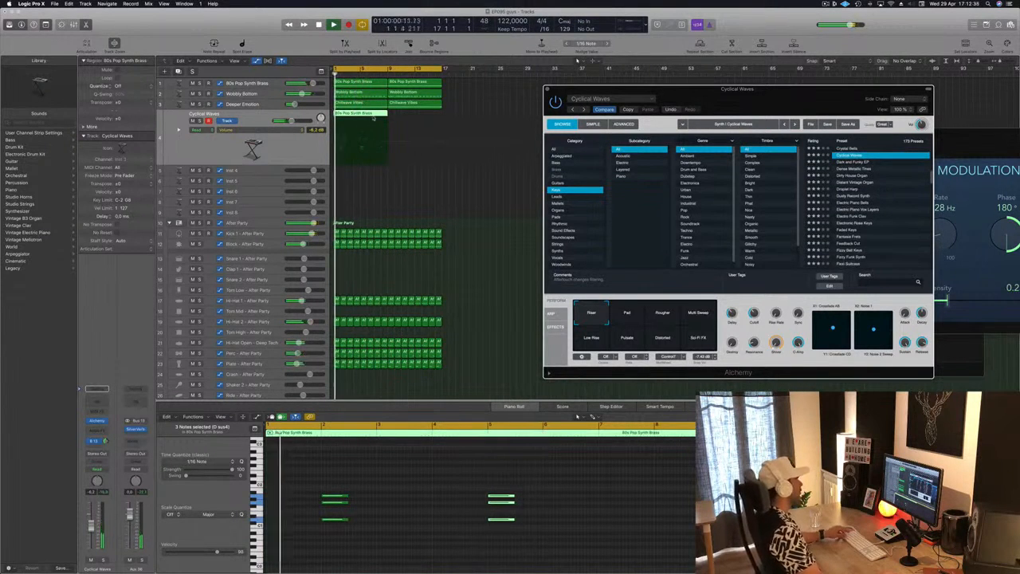
click(419, 114)
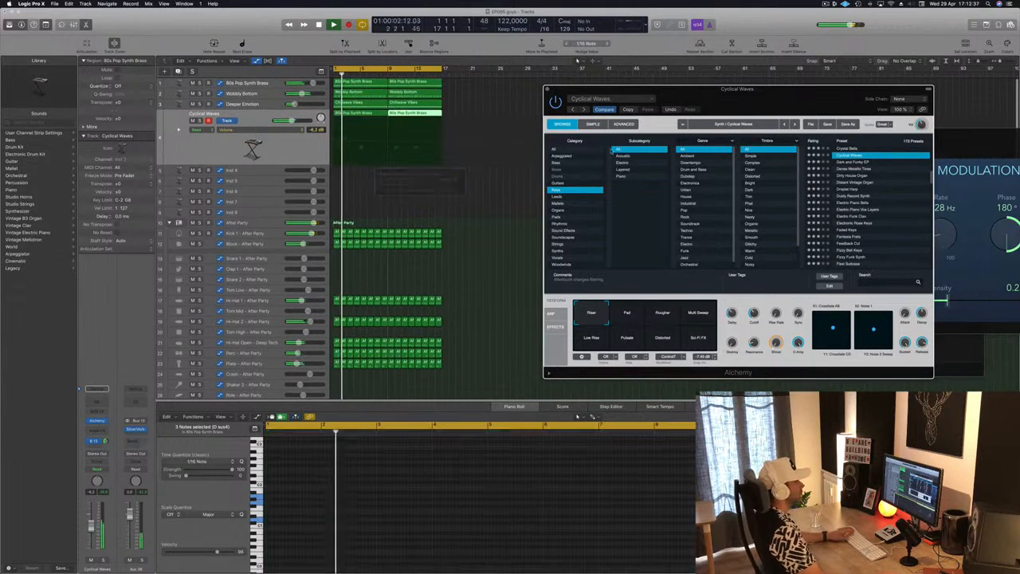
Step: Audition the FM Light Electric Piano and Four Walls presets in Alchemy
scroll(879, 231, down, 1)
scroll(878, 231, down, 5)
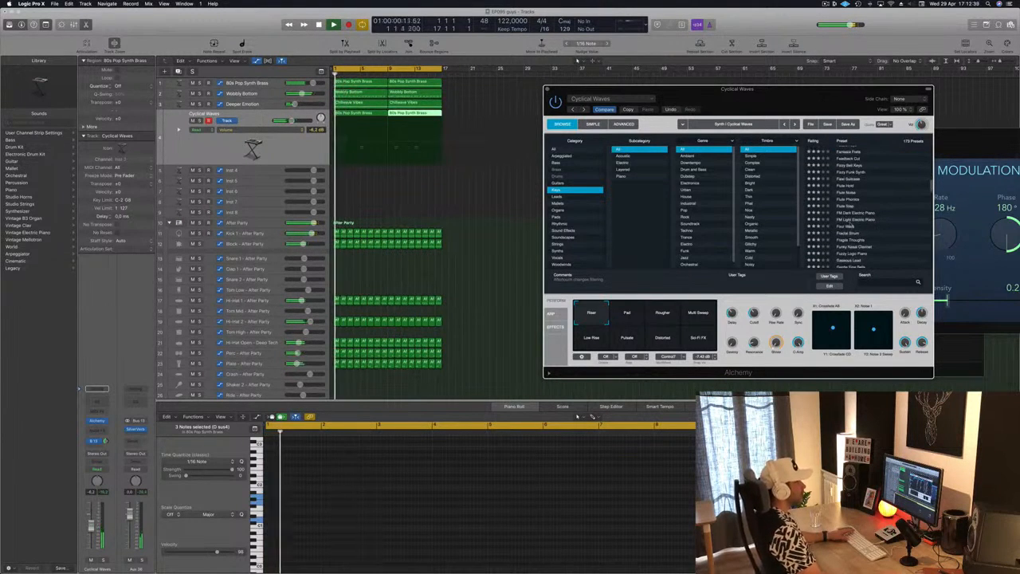
click(853, 220)
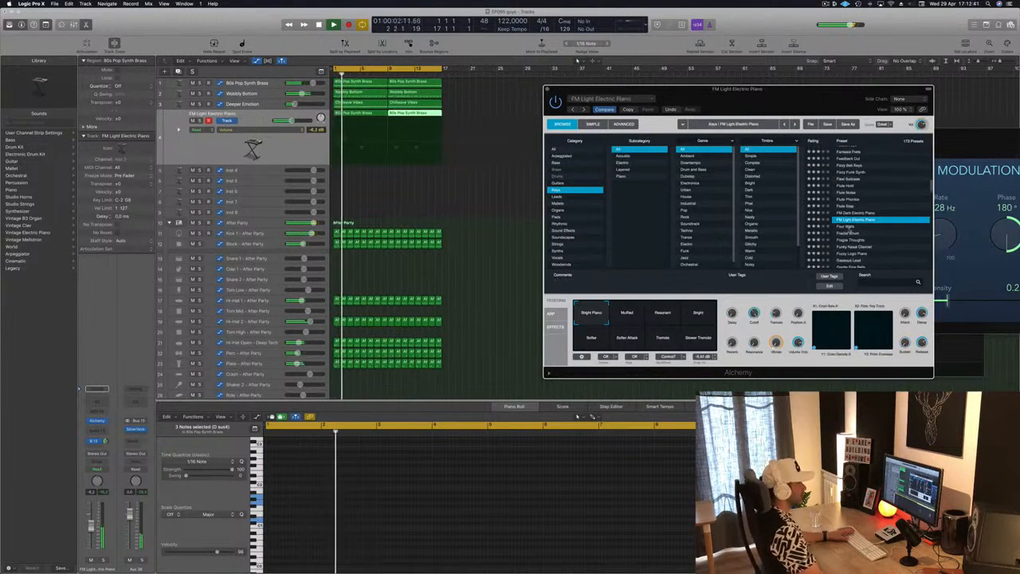
click(848, 227)
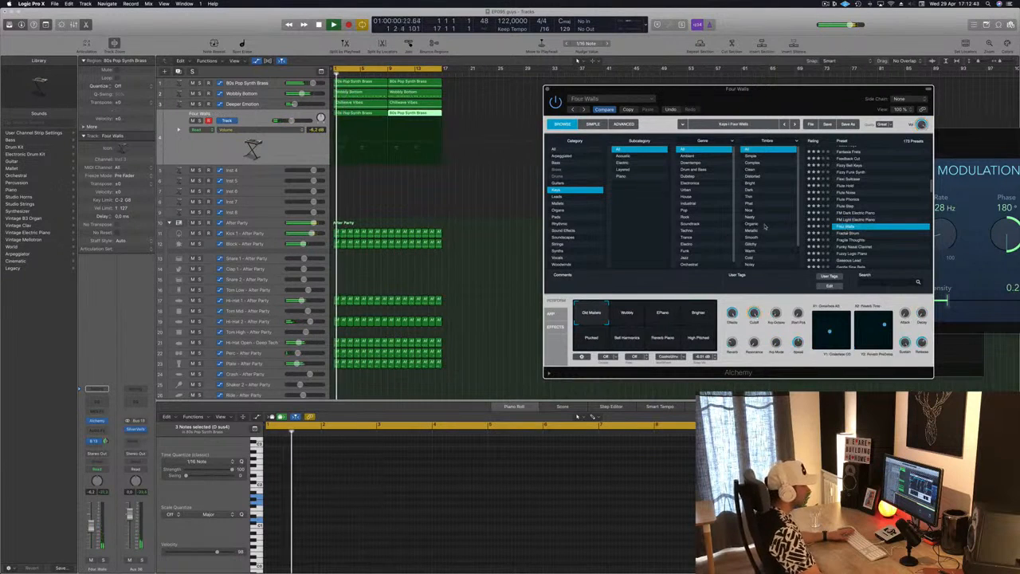
Step: Narrow the Keys presets to the Mysterious timbre and load Flute Step
scroll(764, 227, down, 2)
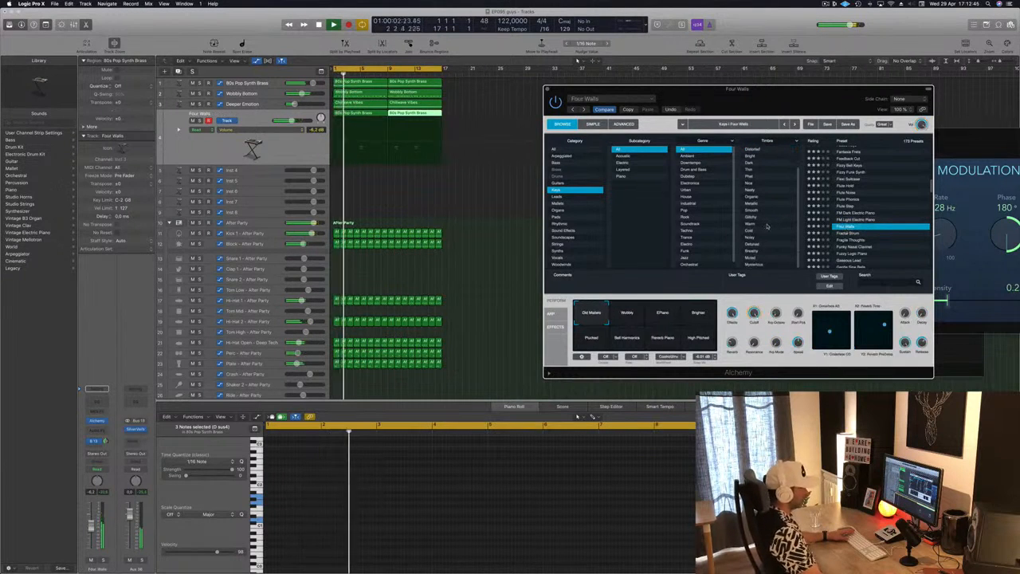
click(758, 264)
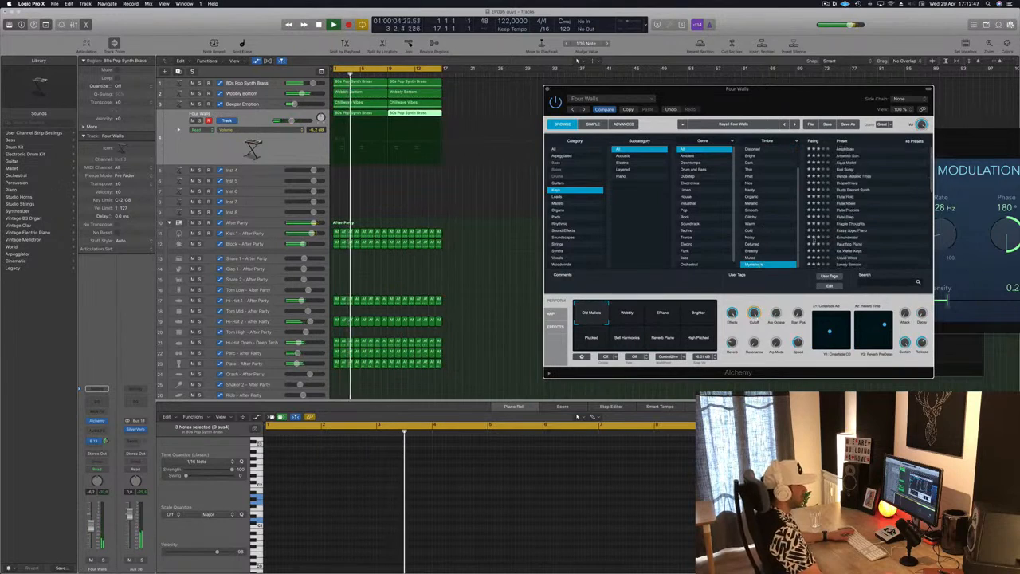
click(846, 193)
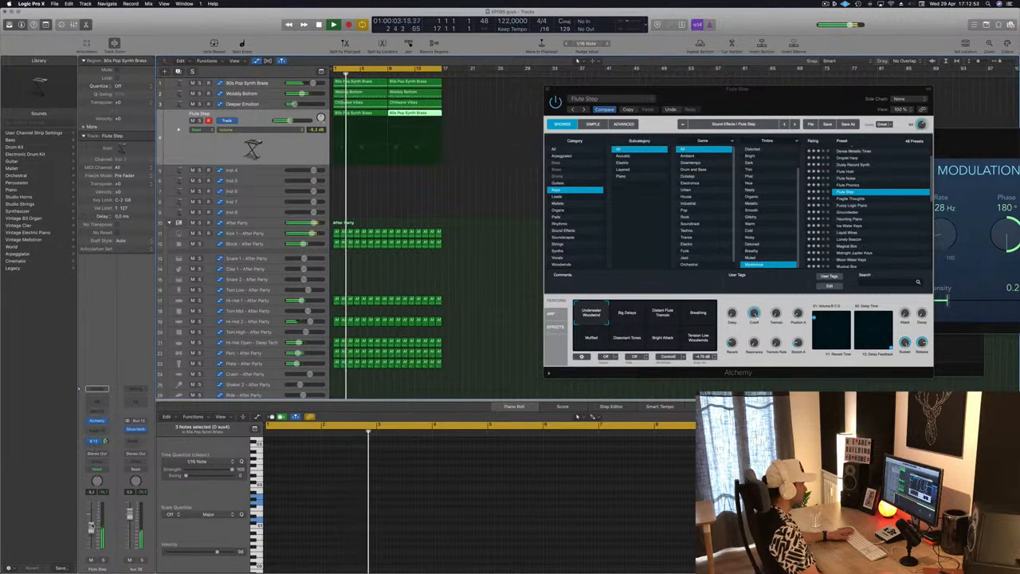
Step: Transpose all chord notes in both Flute Step track regions up one octave
click(285, 145)
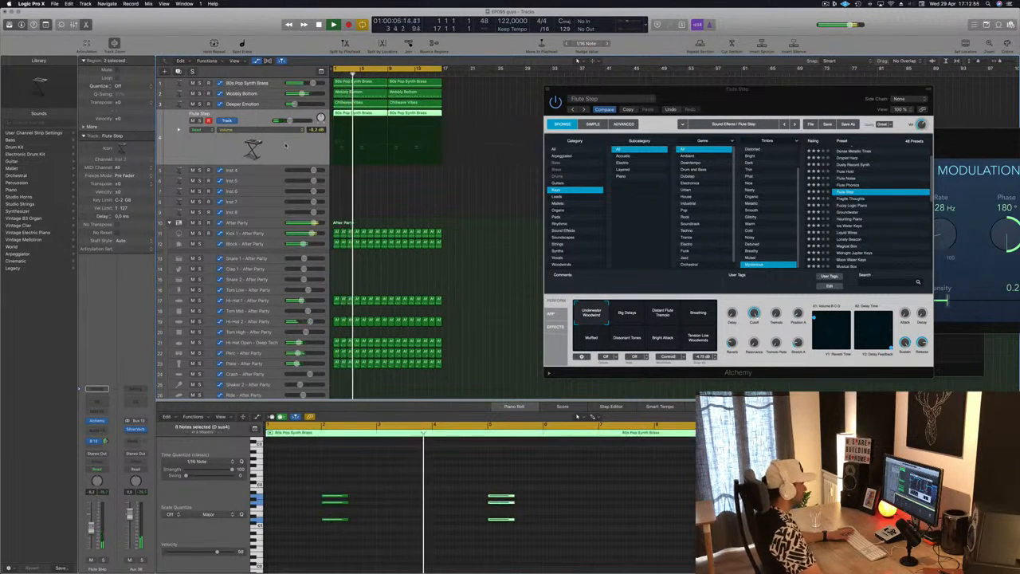
click(399, 534)
key(super+a)
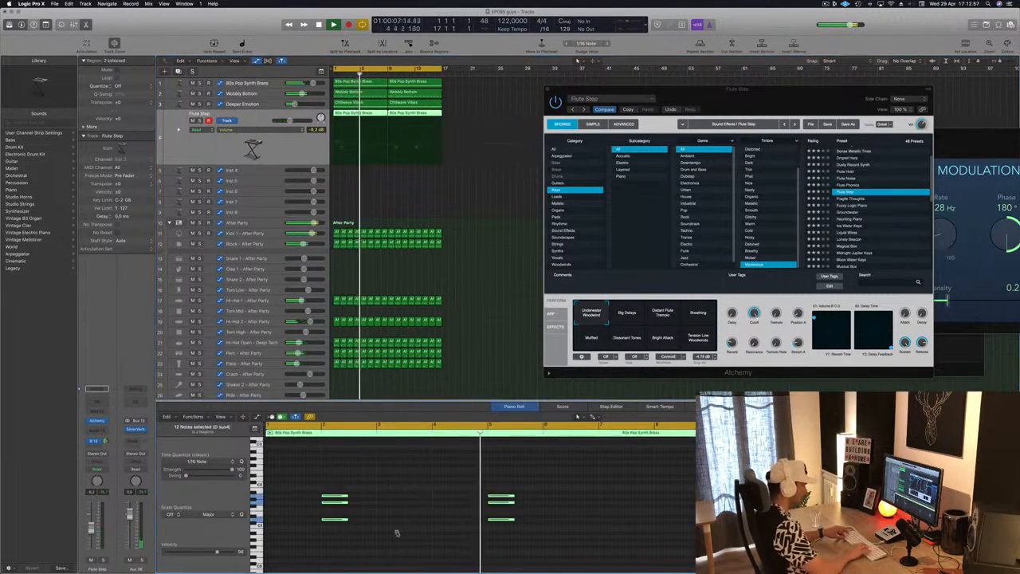
key(alt+shift+Up)
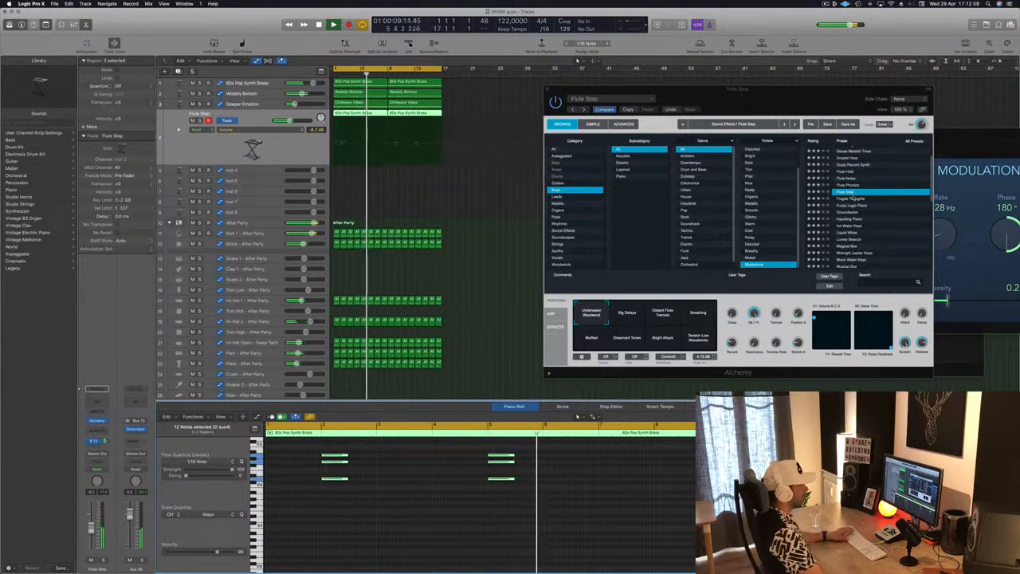
Step: Audition the Fragile Thoughts preset on the fourth instrument track
click(852, 198)
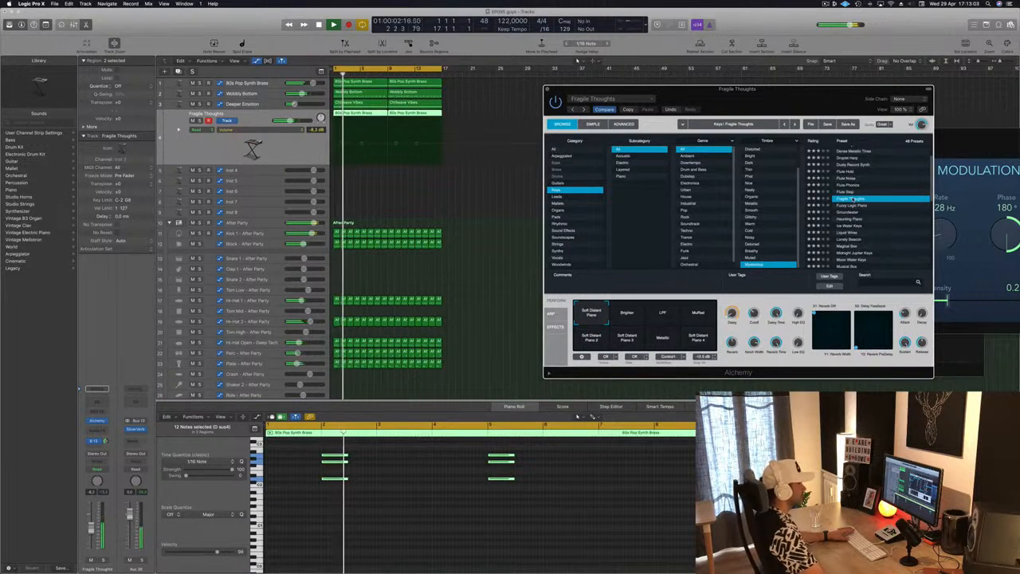
scroll(874, 233, down, 2)
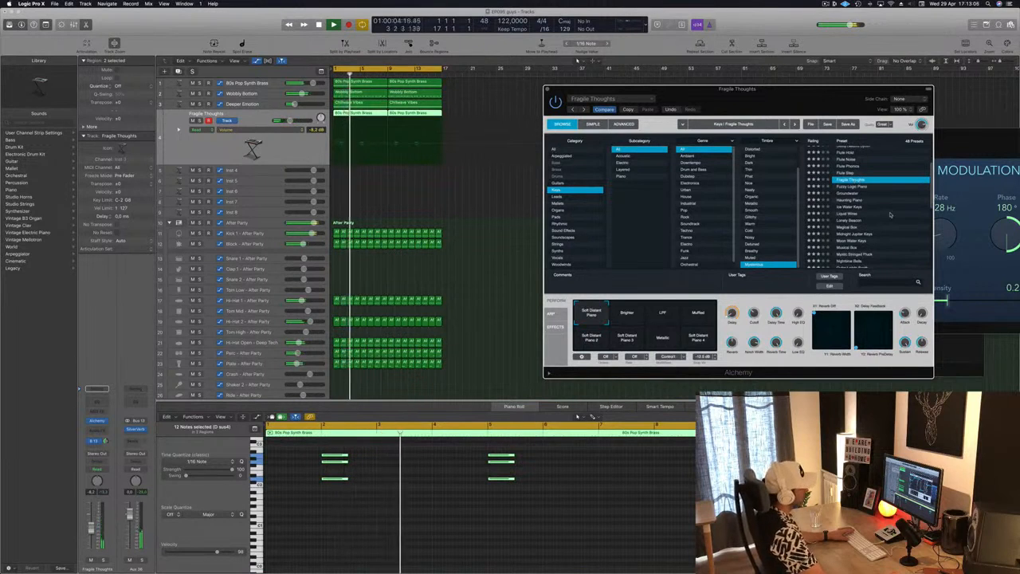
scroll(891, 215, down, 2)
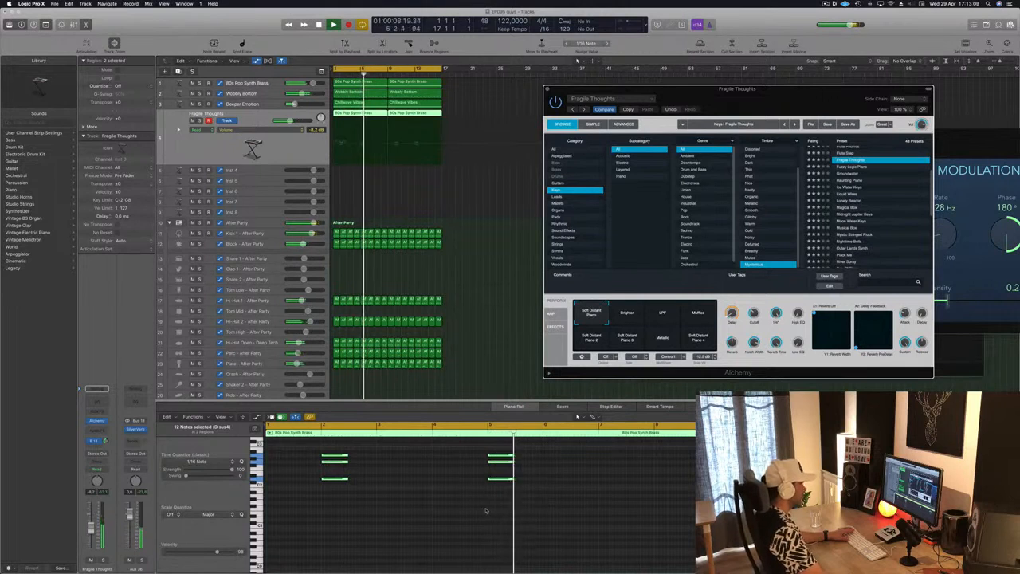
Step: Delete the chord at bar 5 and load the Midnight Jupiter Keys preset on the fourth instrument track
drag(486, 511, 521, 446)
key(Delete)
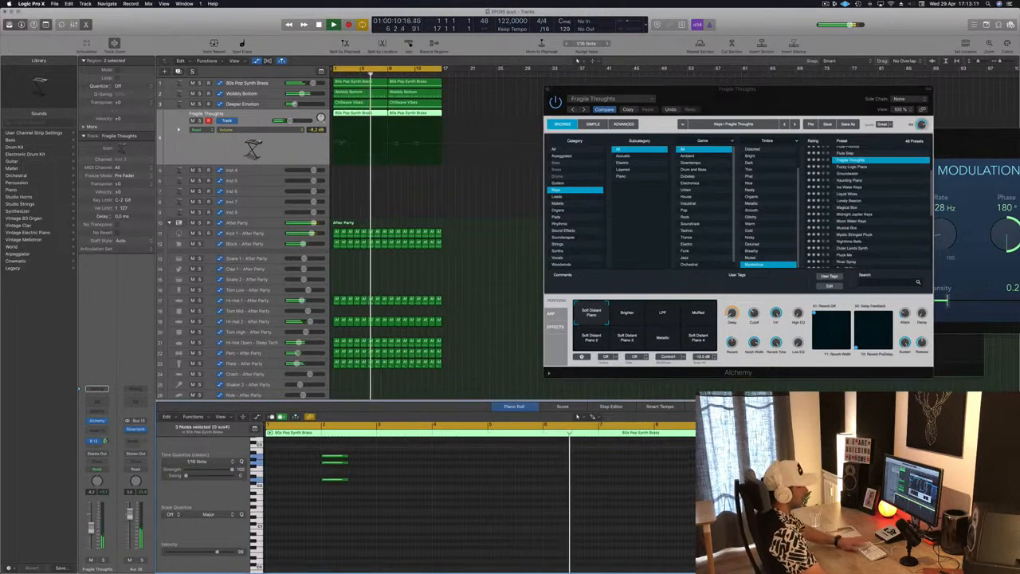
click(847, 214)
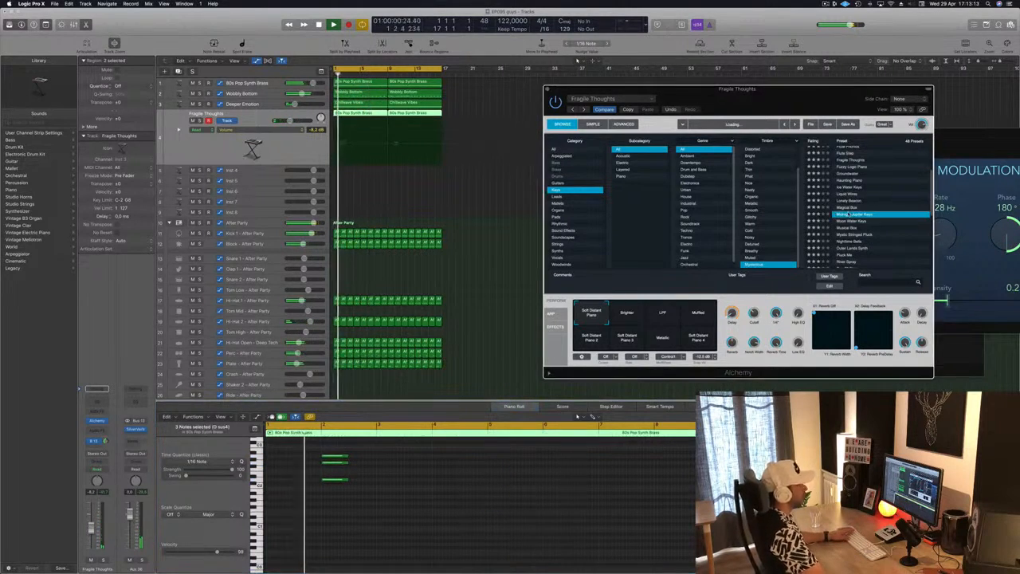
scroll(876, 213, down, 2)
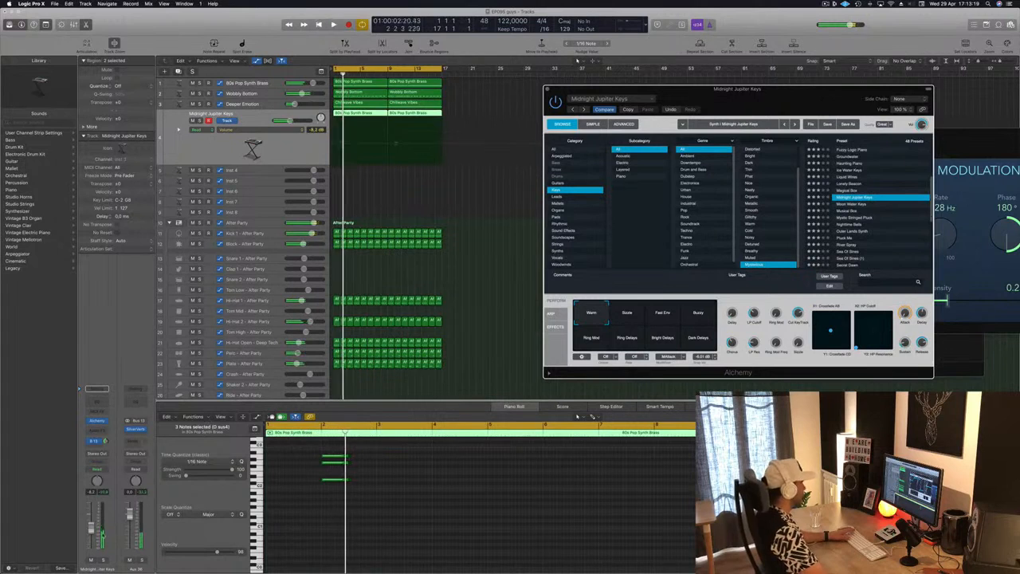
Step: Compare the Buzzy and Ring Mod variations of Midnight Jupiter Keys, keep Buzzy, and set the track volume to about -8 dB
drag(90, 529, 92, 526)
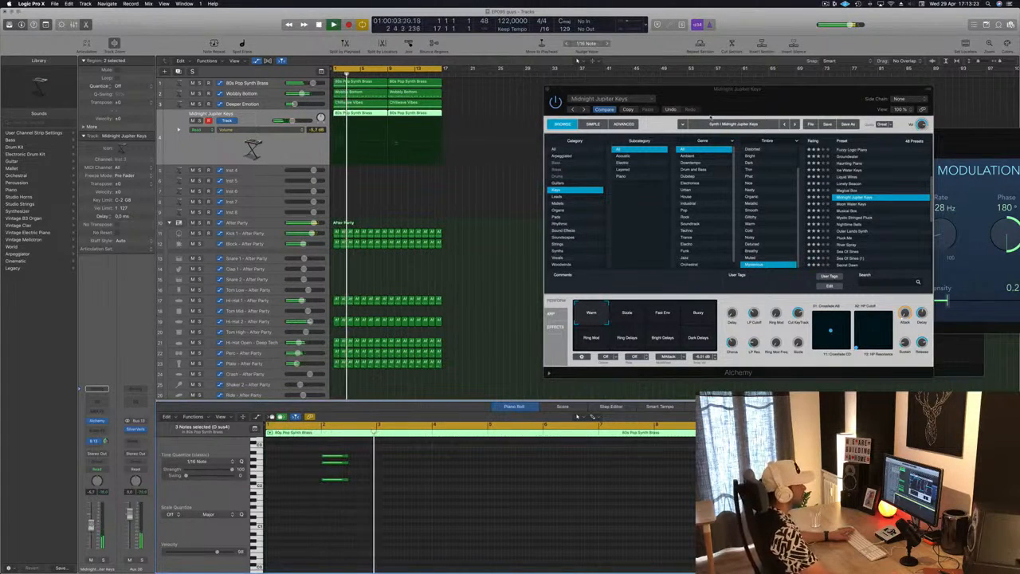
mouse_move(825, 101)
mouse_down()
mouse_move(756, 120)
mouse_move(810, 109)
mouse_up()
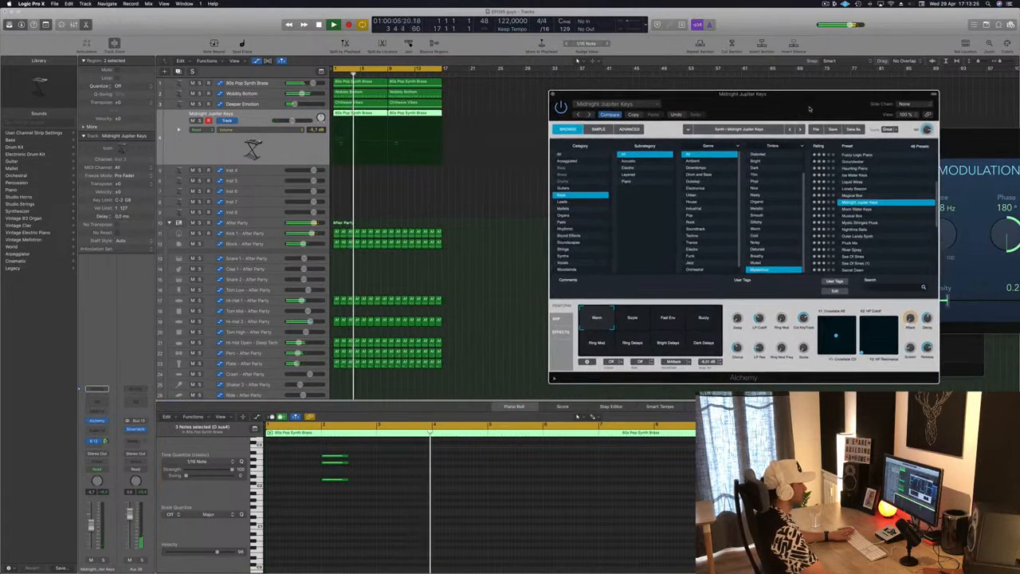
click(702, 318)
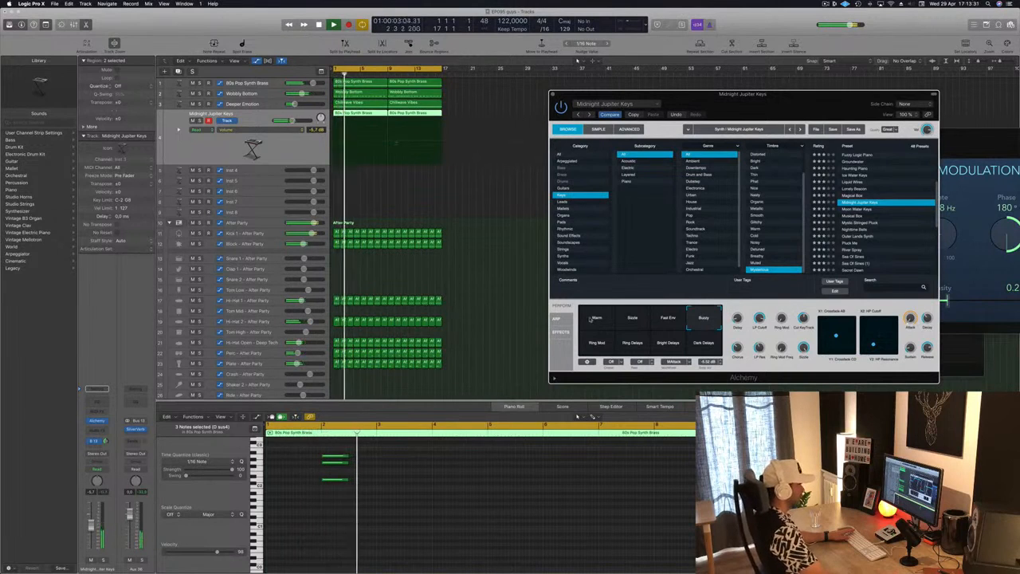
click(595, 345)
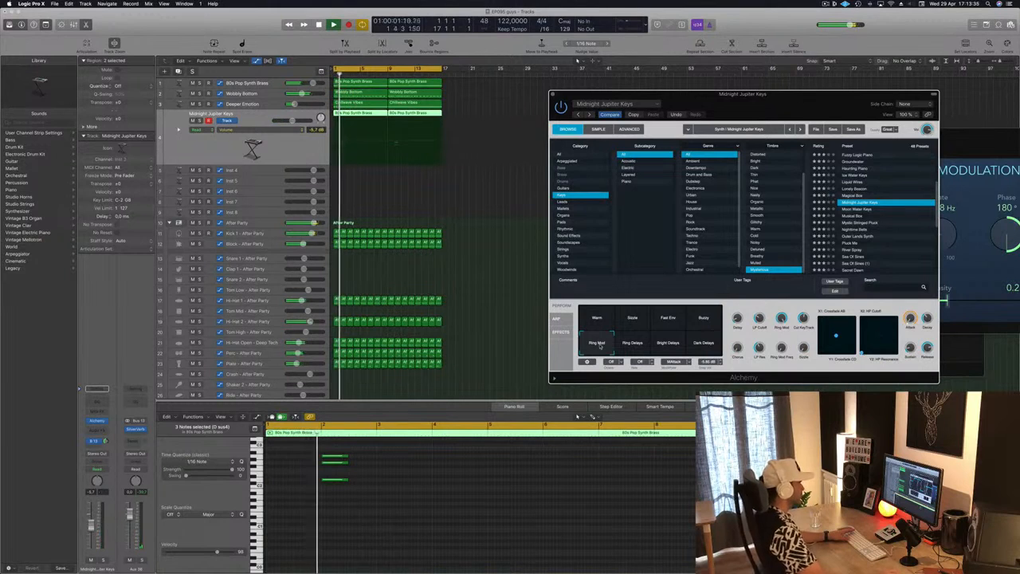
click(706, 319)
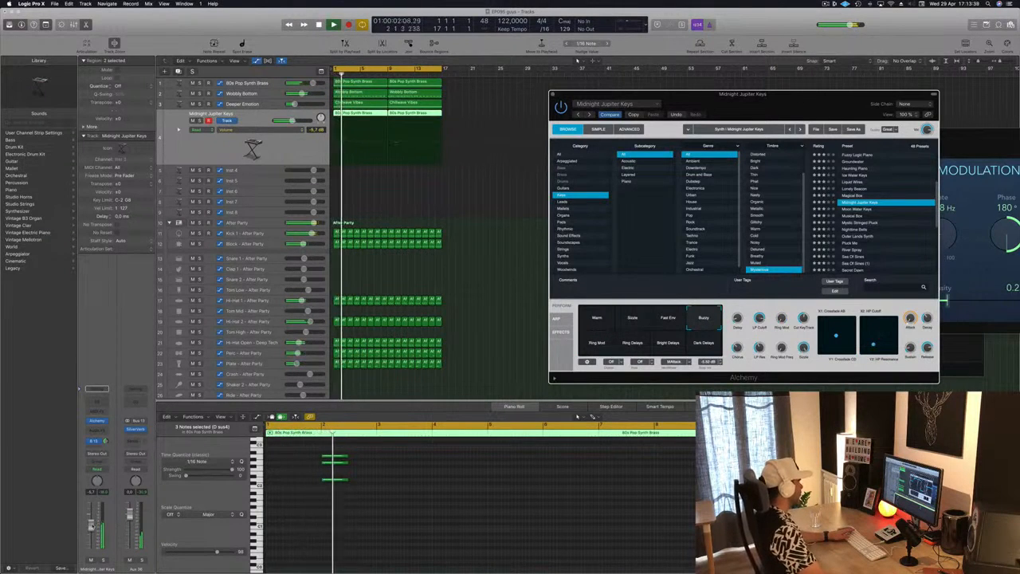
drag(91, 526, 91, 529)
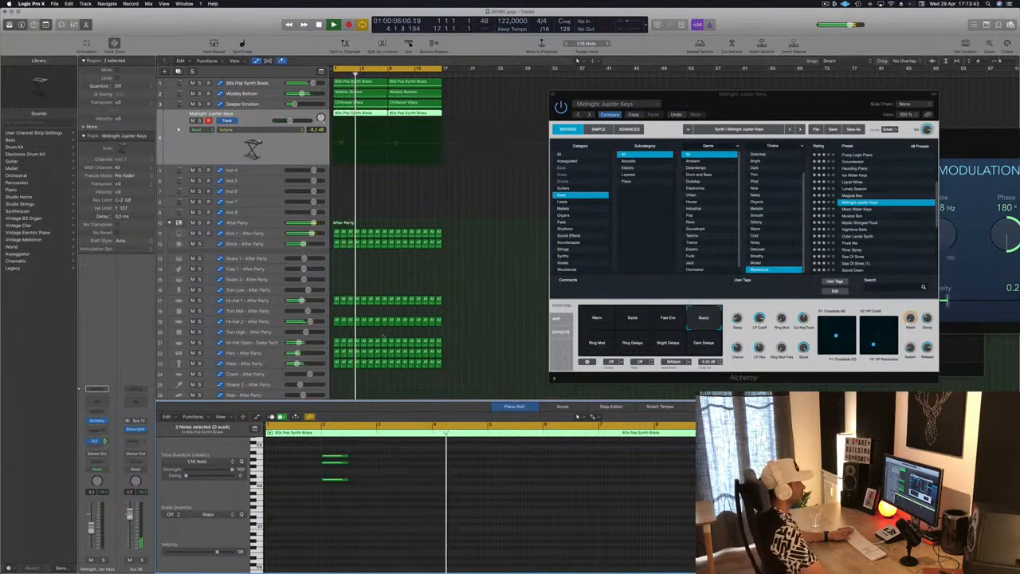
click(551, 95)
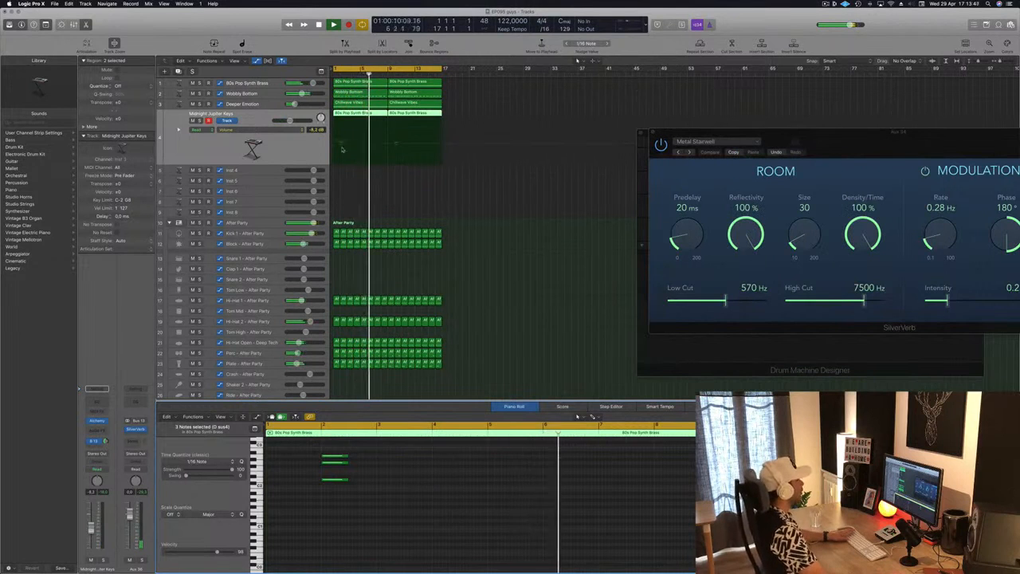
Step: Duplicate the Midnight Jupiter Keys track and copy its first region onto the new track at bar 1
key(Return)
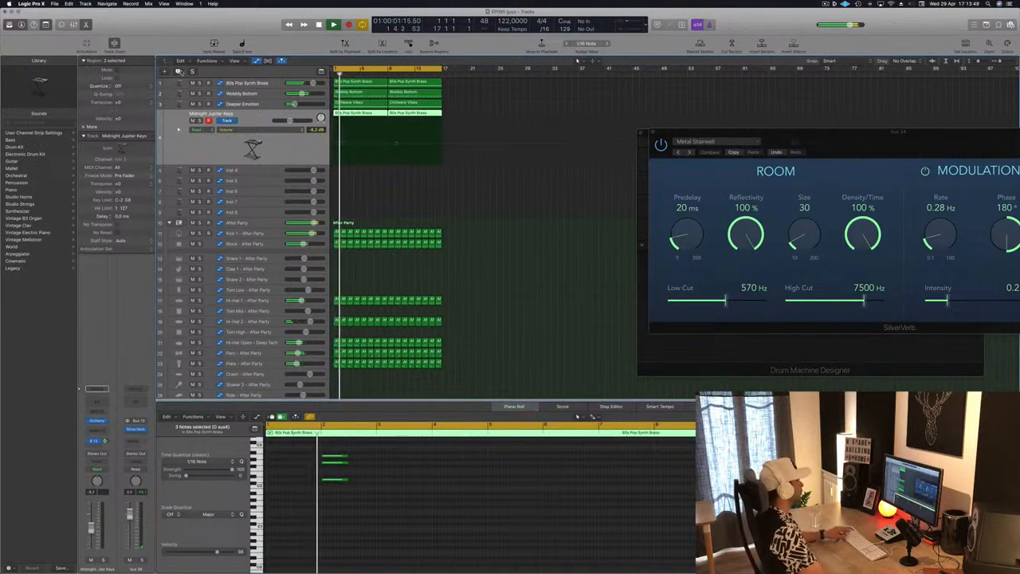
click(179, 71)
click(357, 114)
key(Return)
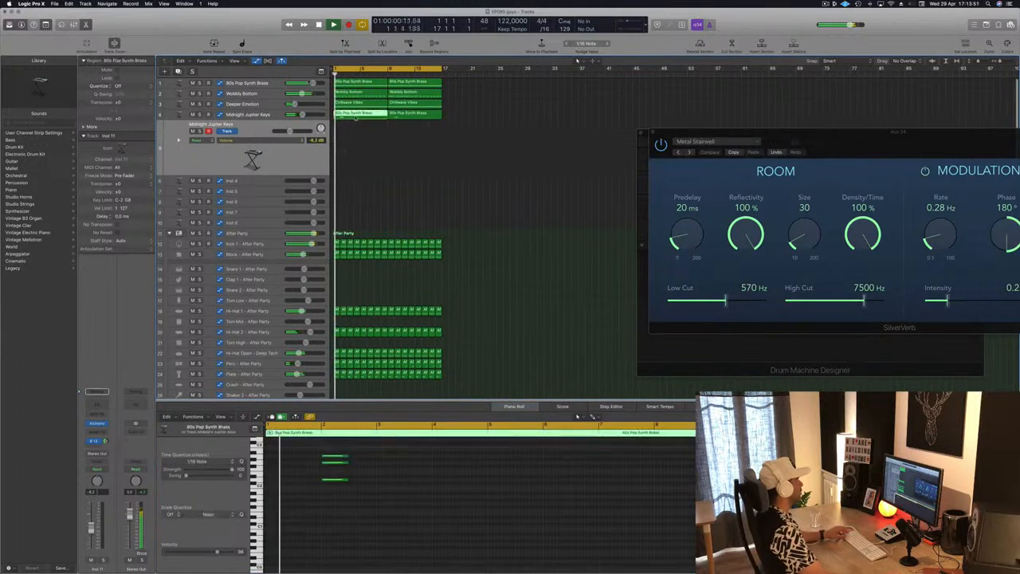
drag(353, 135, 353, 134)
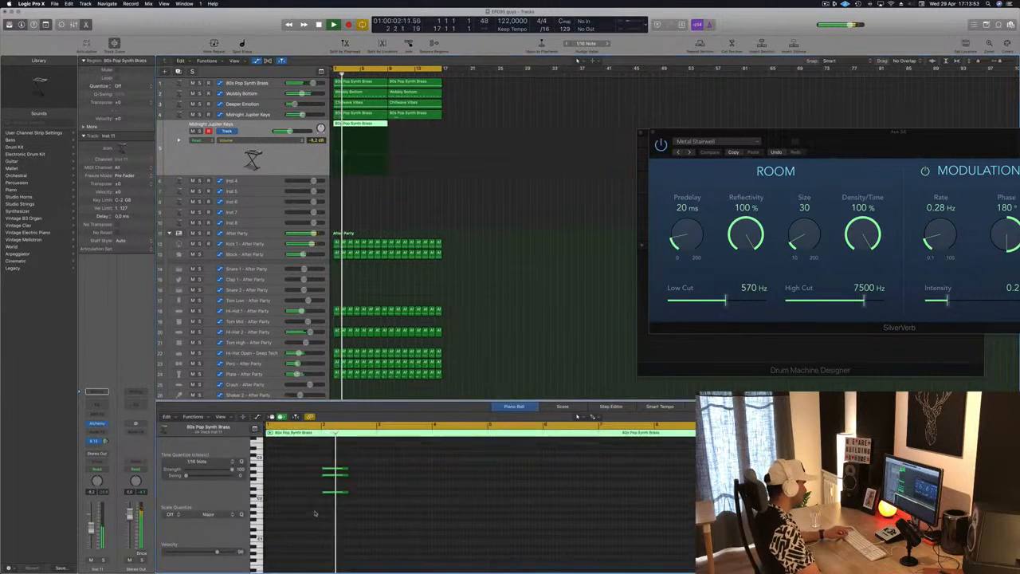
Step: Move the new track's three-note chord to bar 7 and copy its region to bar 9
drag(307, 450, 435, 550)
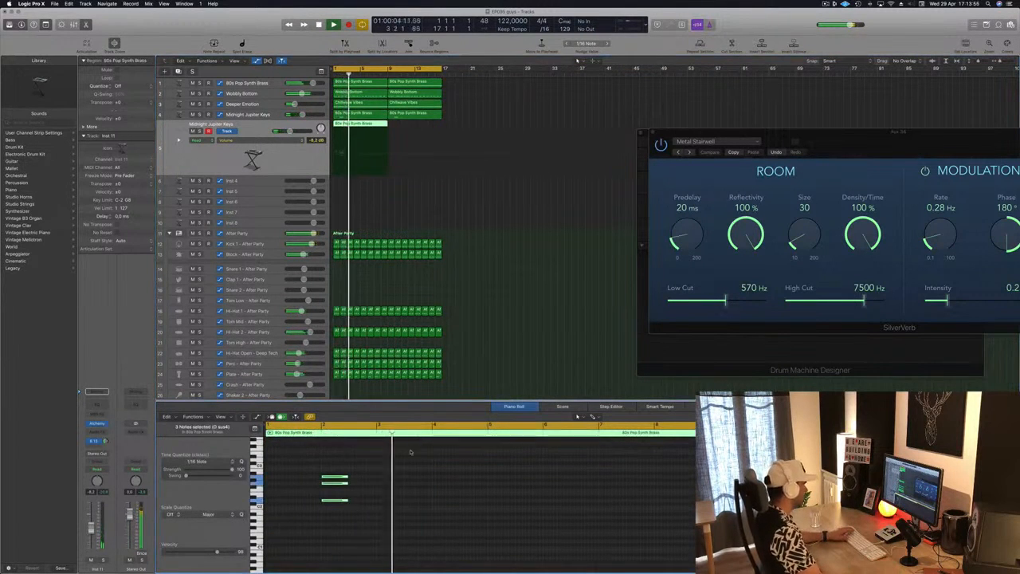
drag(335, 478, 611, 478)
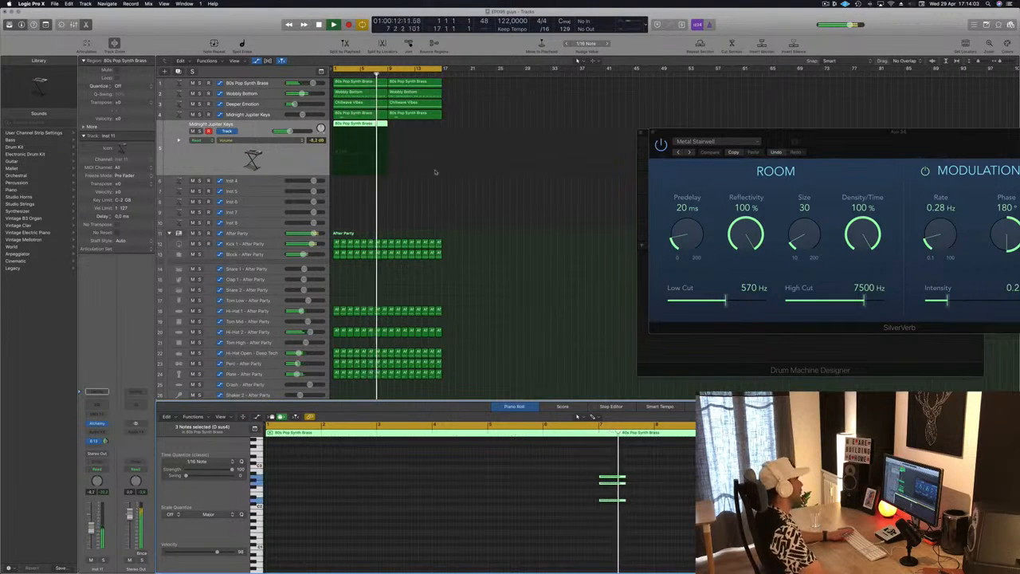
key(Return)
drag(361, 126, 415, 131)
click(307, 153)
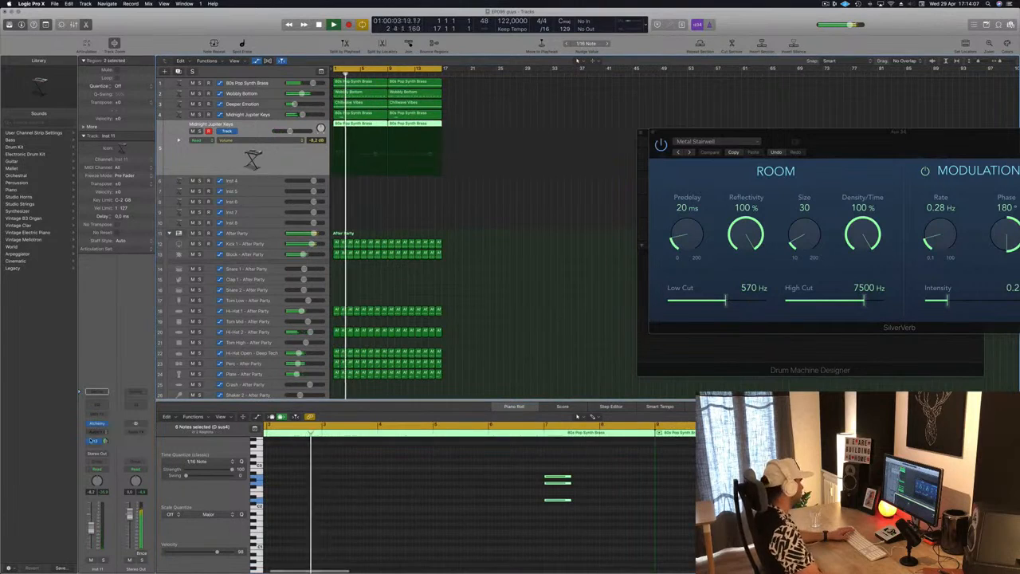
Step: Open Alchemy on the duplicated track and load the Soft Plucky Synth preset during playback
key(Return)
click(96, 423)
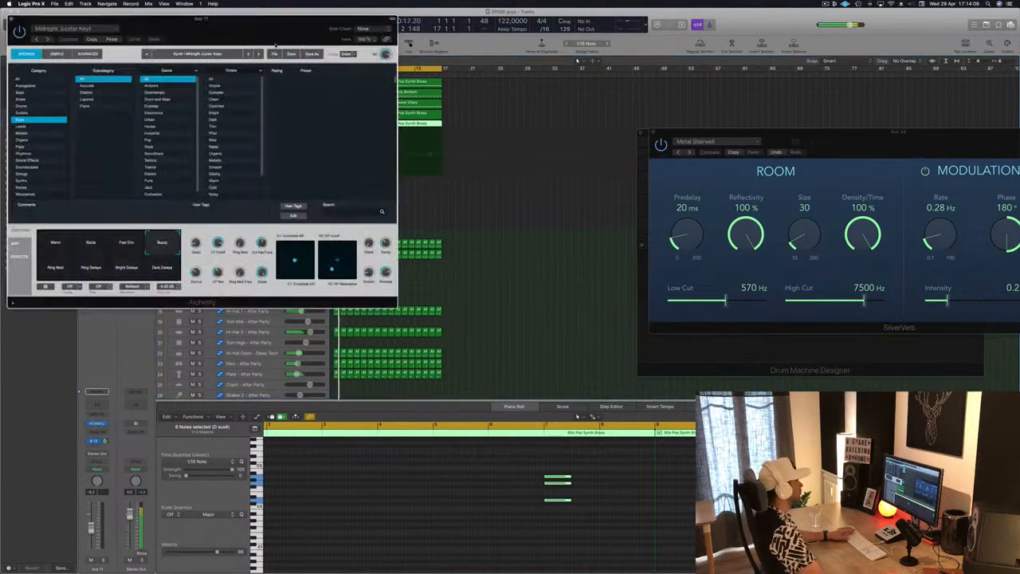
drag(276, 36, 775, 149)
key(space)
scroll(839, 226, down, 3)
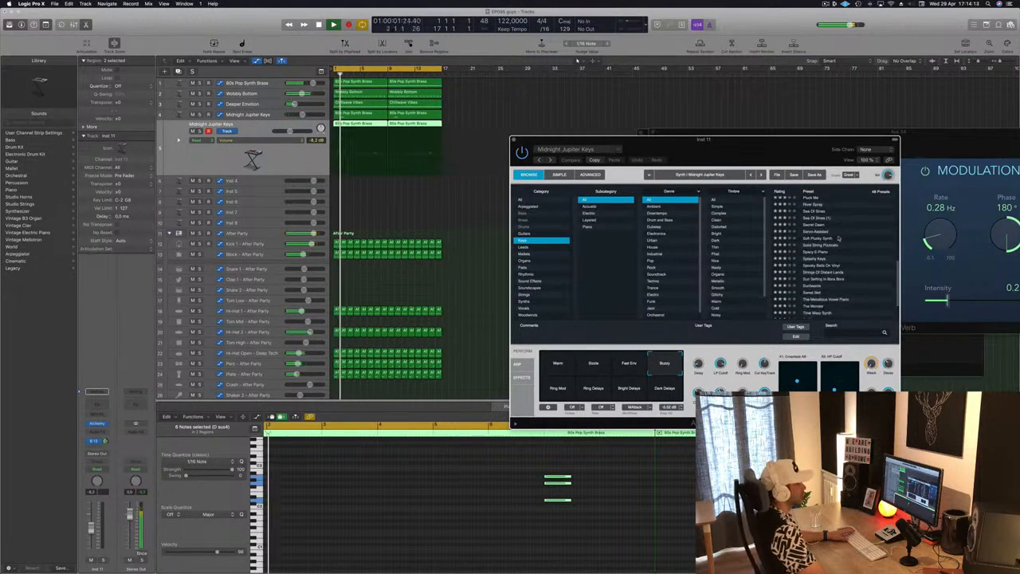
click(827, 237)
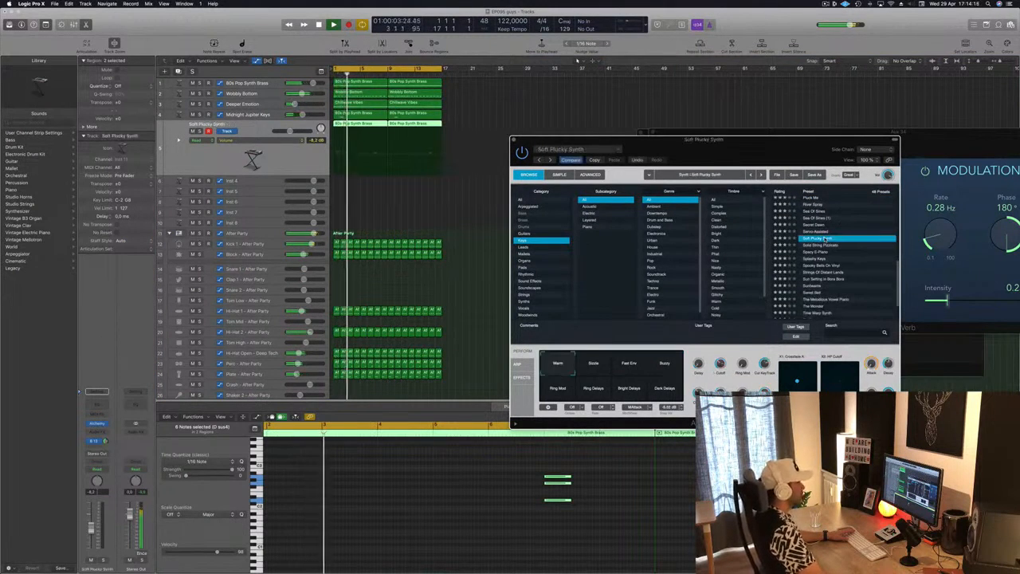
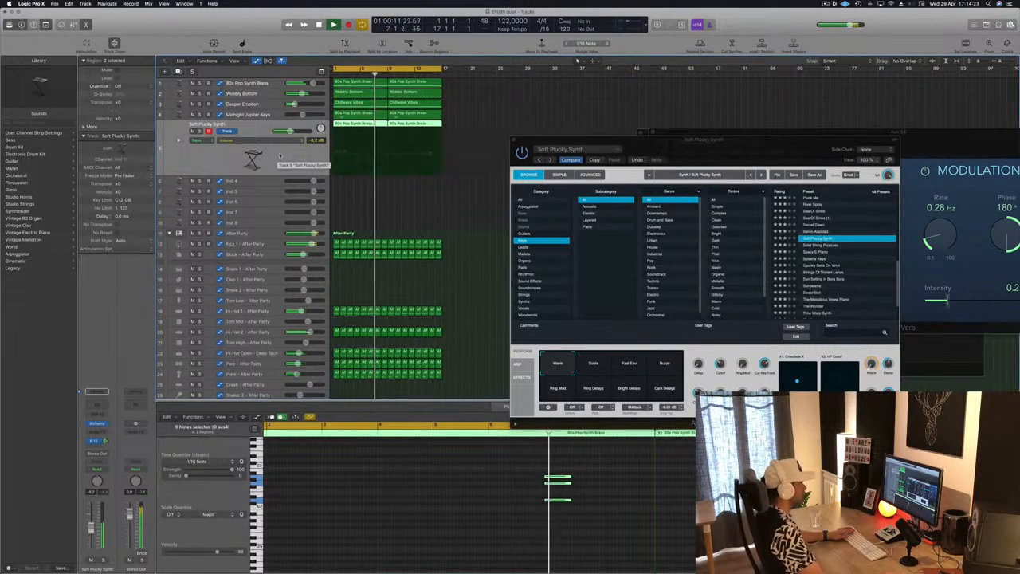
Step: Audition the Spacy E-Piano and Amphibian presets on the duplicated track
scroll(823, 227, down, 3)
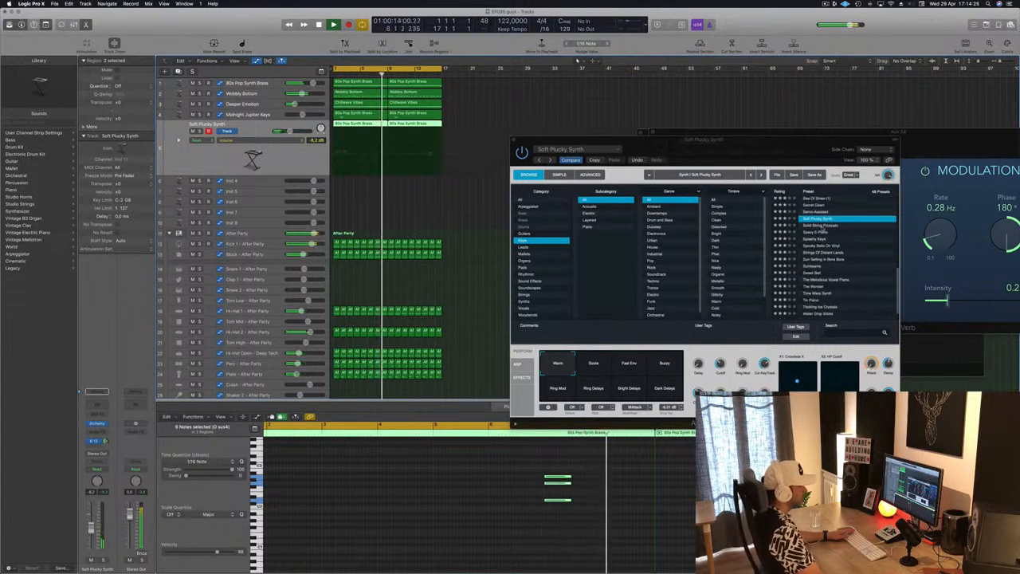
click(816, 219)
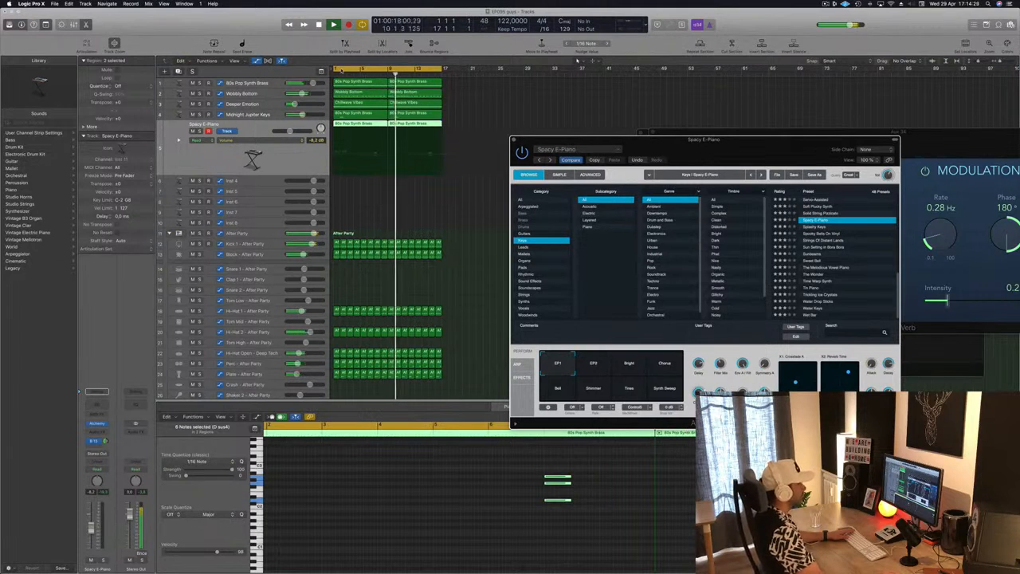
drag(797, 151, 823, 125)
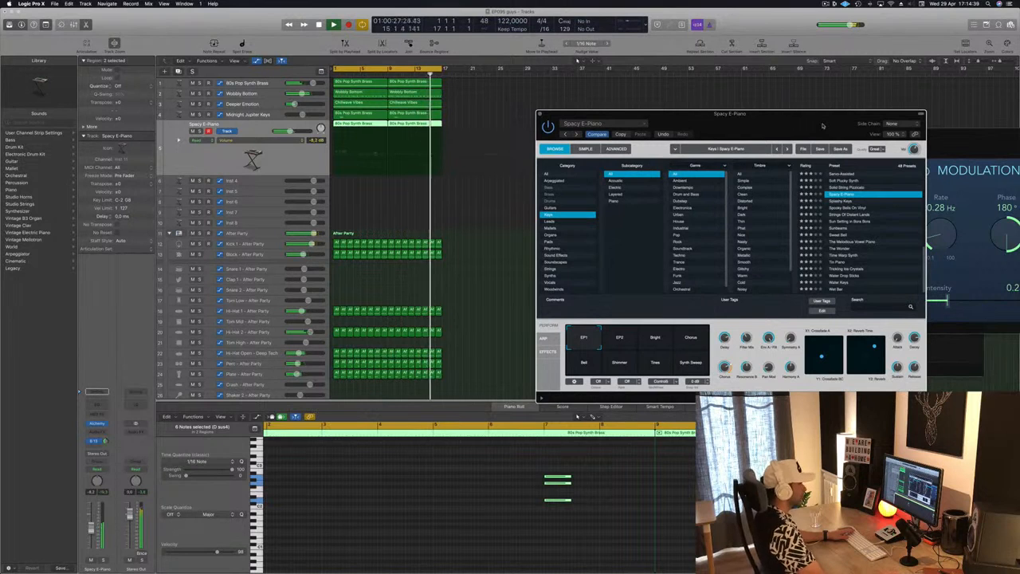
drag(823, 125, 792, 88)
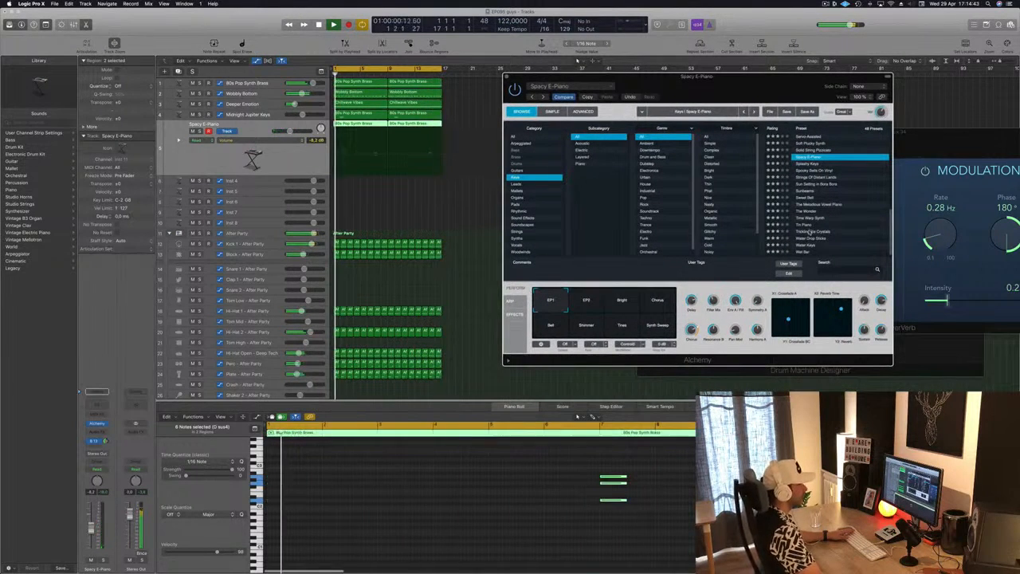
scroll(809, 164, up, 10)
click(806, 136)
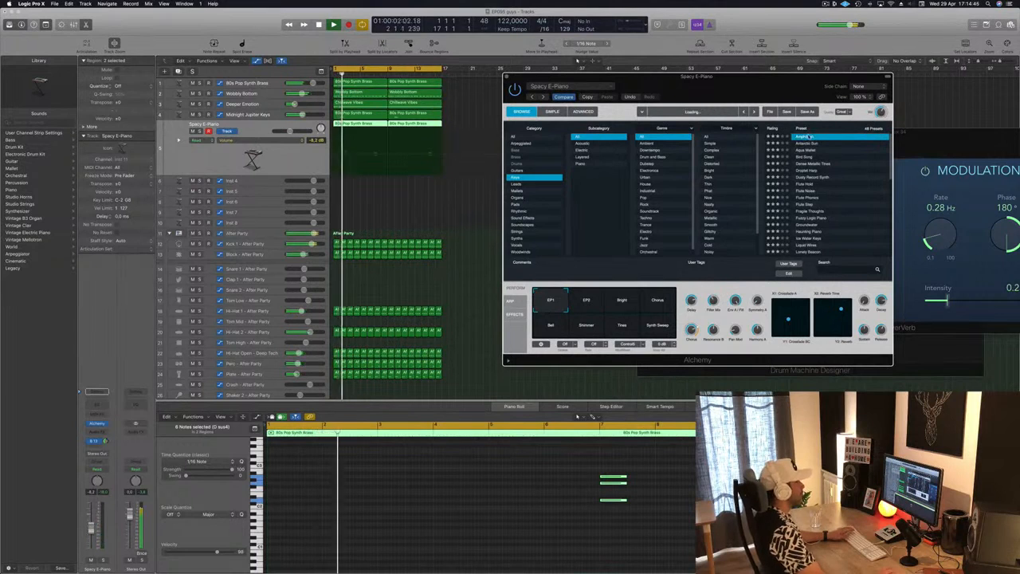
Step: Shorten the cycle range to bars 5 to 9 so playback loops around the chord at bar 7
key(space)
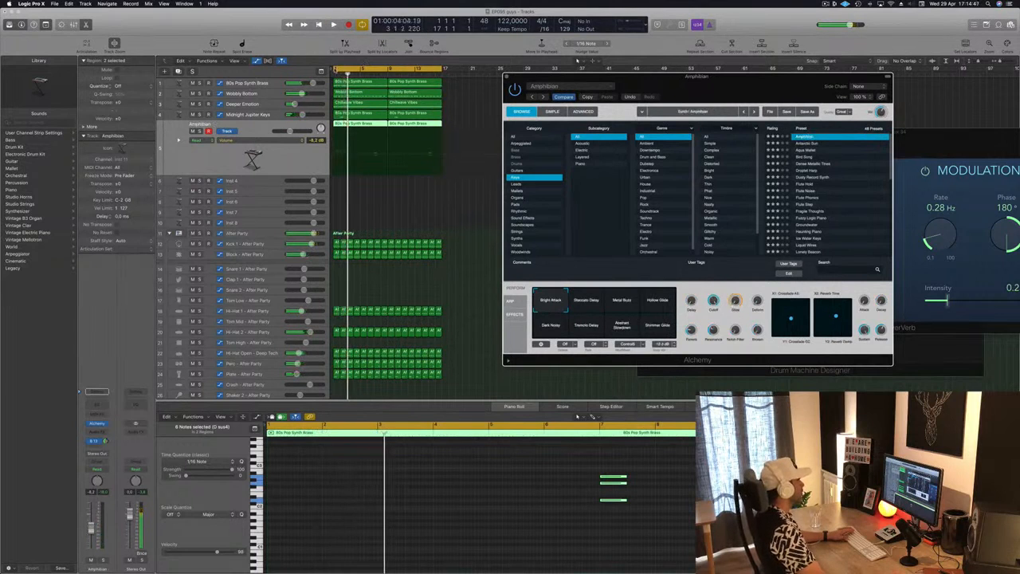
drag(334, 70, 358, 69)
key(space)
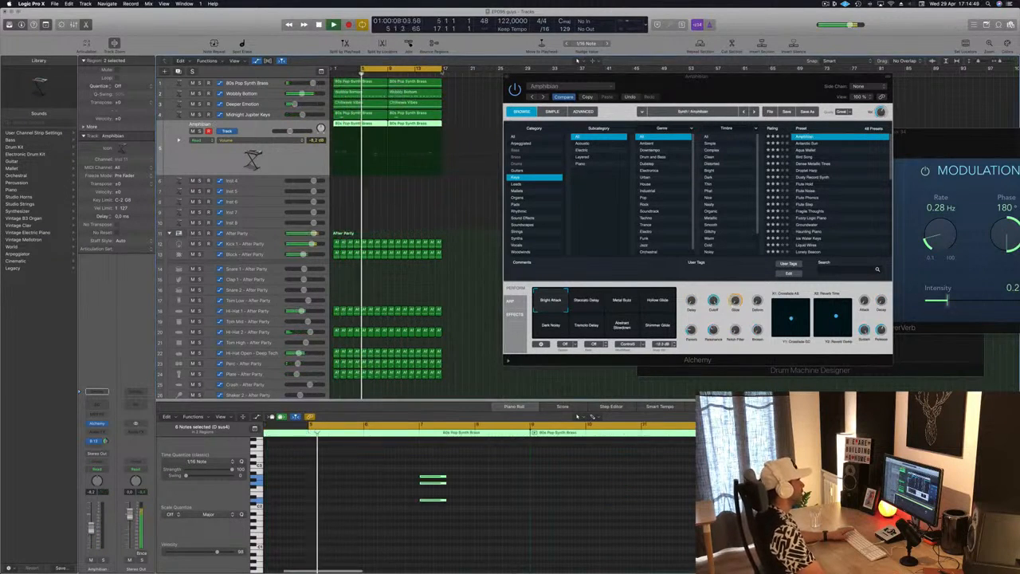
drag(444, 69, 395, 70)
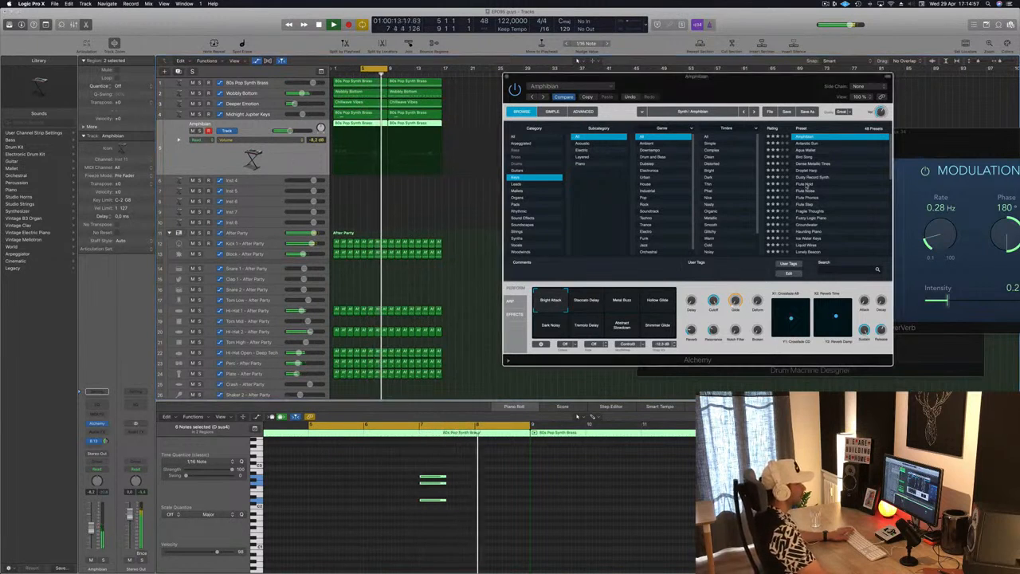
Step: Audition the Flute Hold and Flute Step presets, and load Haunting Piano on the duplicated track
click(836, 184)
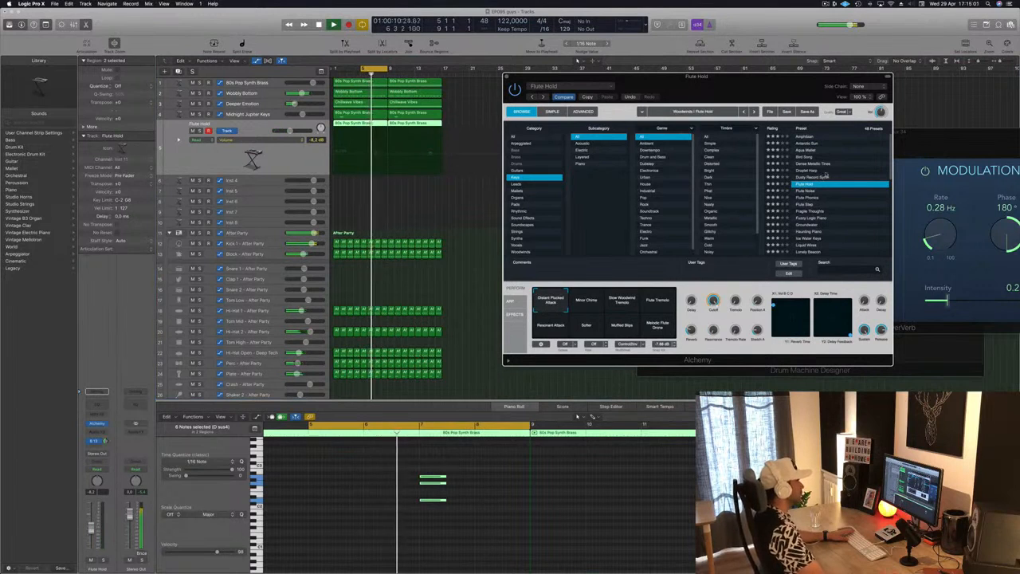
scroll(831, 196, down, 2)
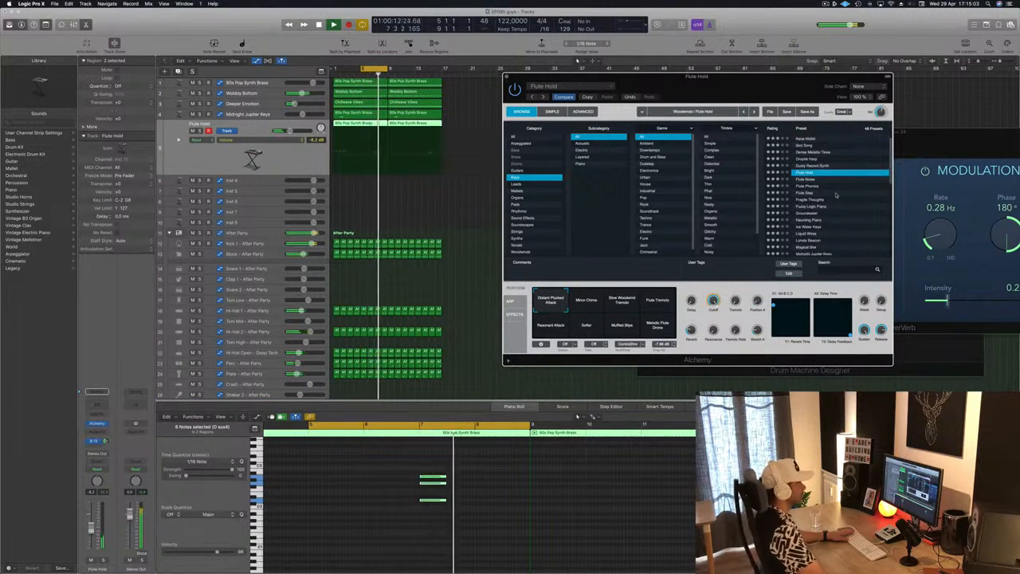
click(804, 193)
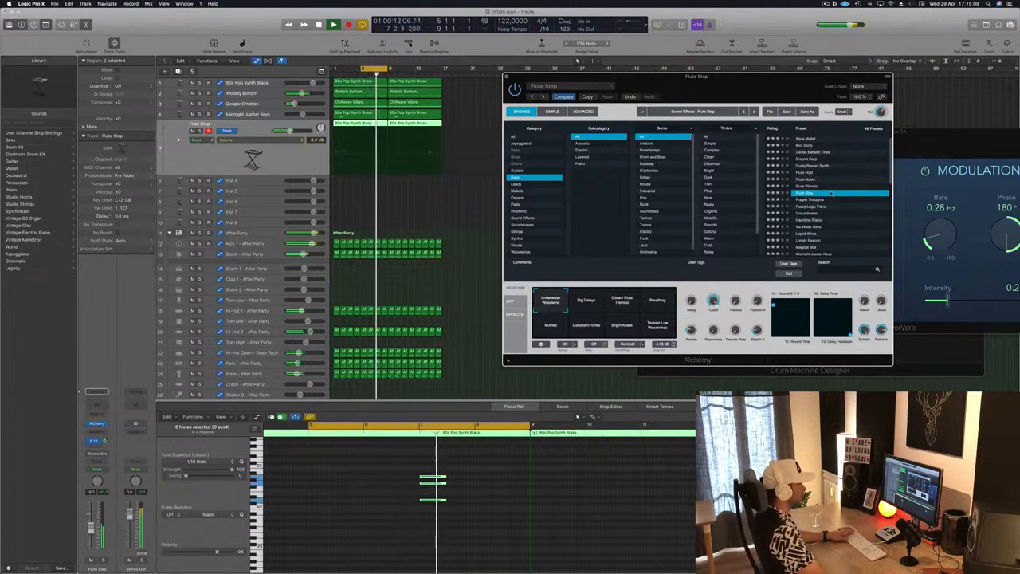
click(809, 219)
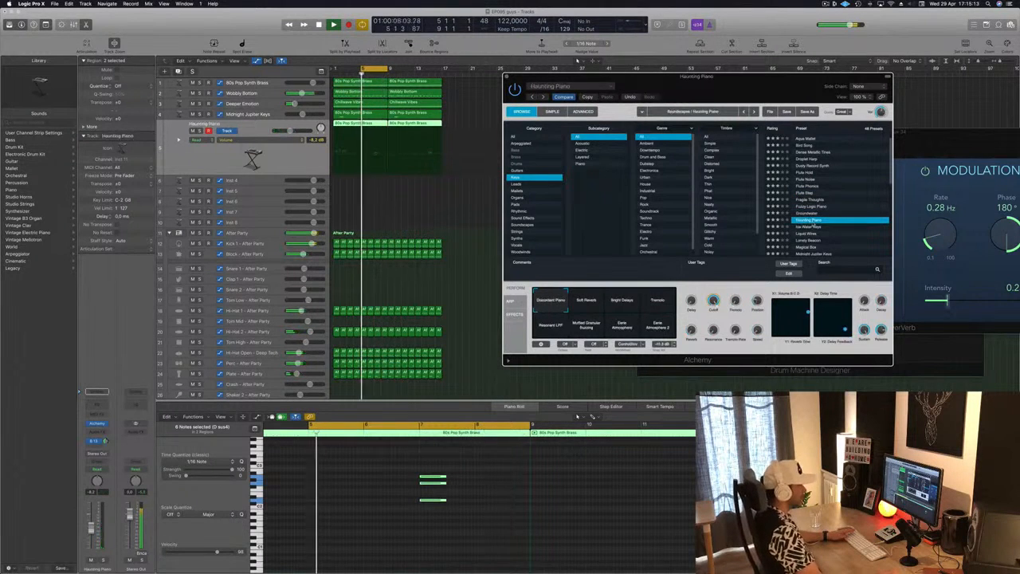
Step: Audition the Liquid Wires, Lonely Beacon and Magical Box presets on the duplicated track
click(798, 234)
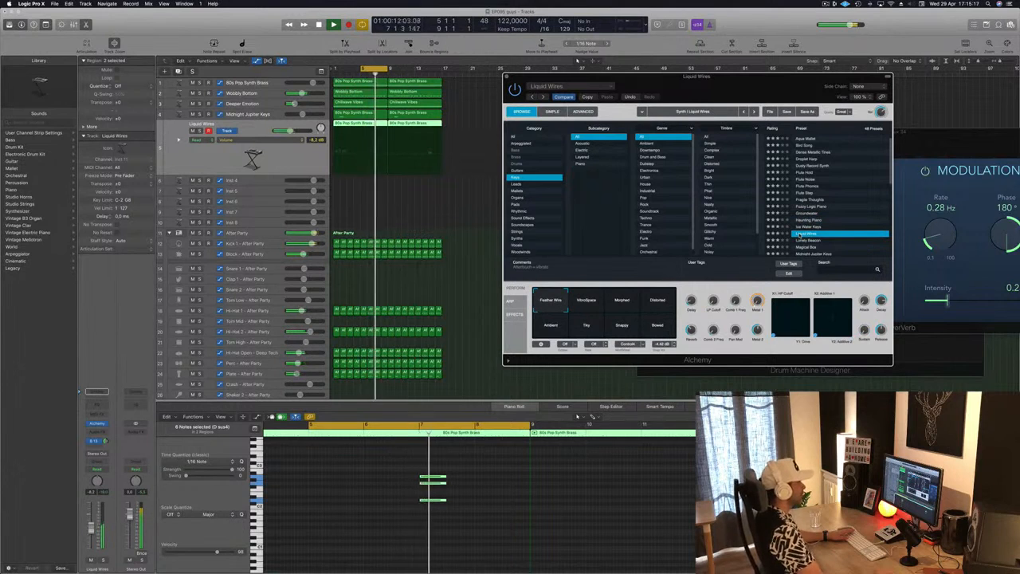
scroll(846, 195, down, 3)
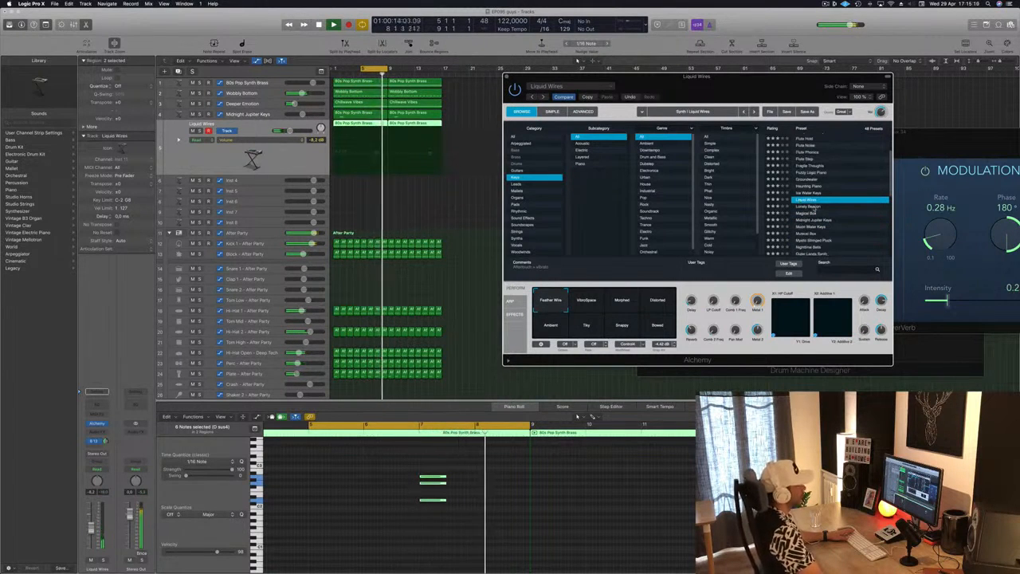
click(813, 208)
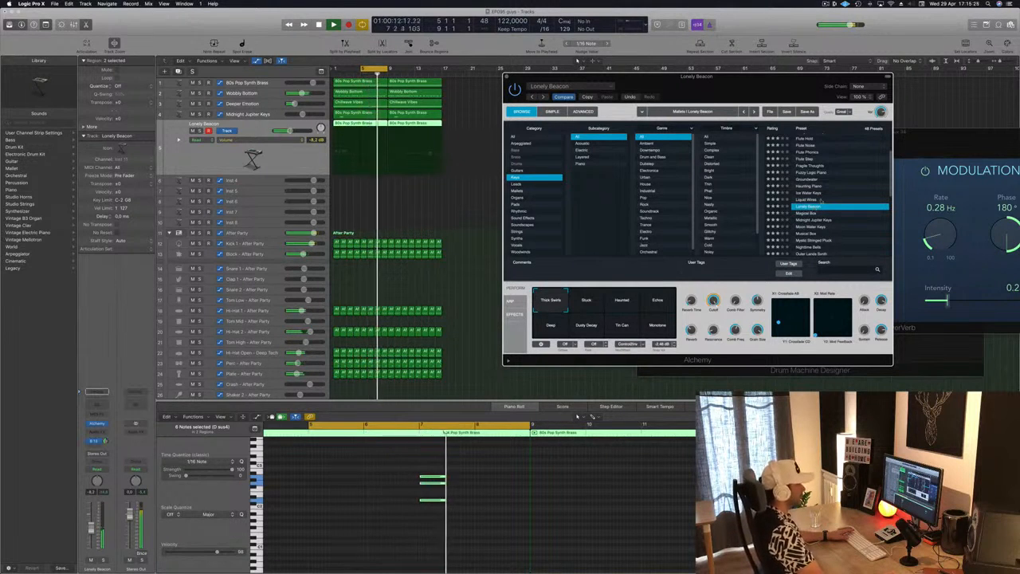
scroll(824, 199, down, 1)
click(812, 208)
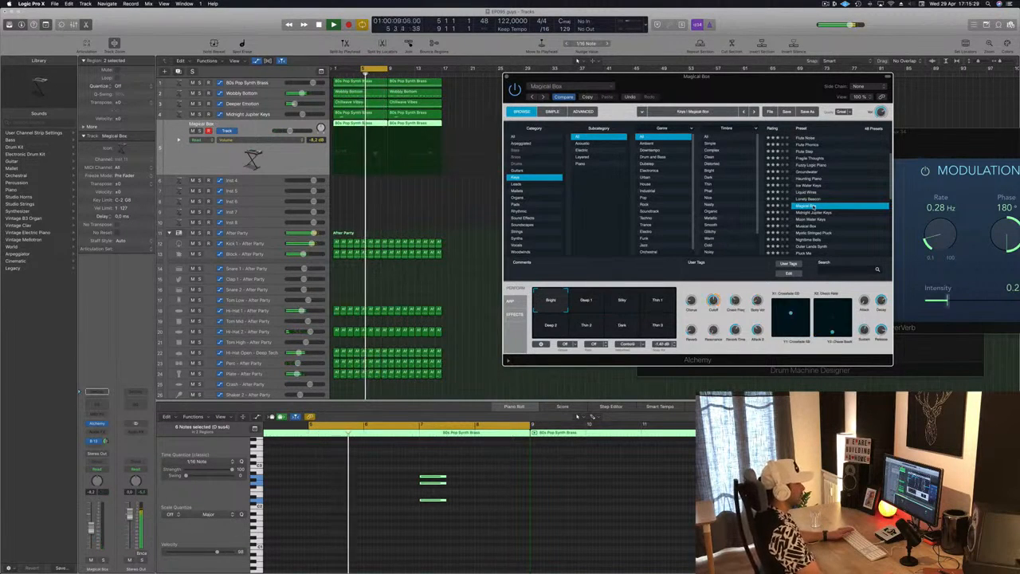
Step: Load the Midnight Jupiter Keys preset on the duplicated track, stop playback and close Alchemy
click(813, 213)
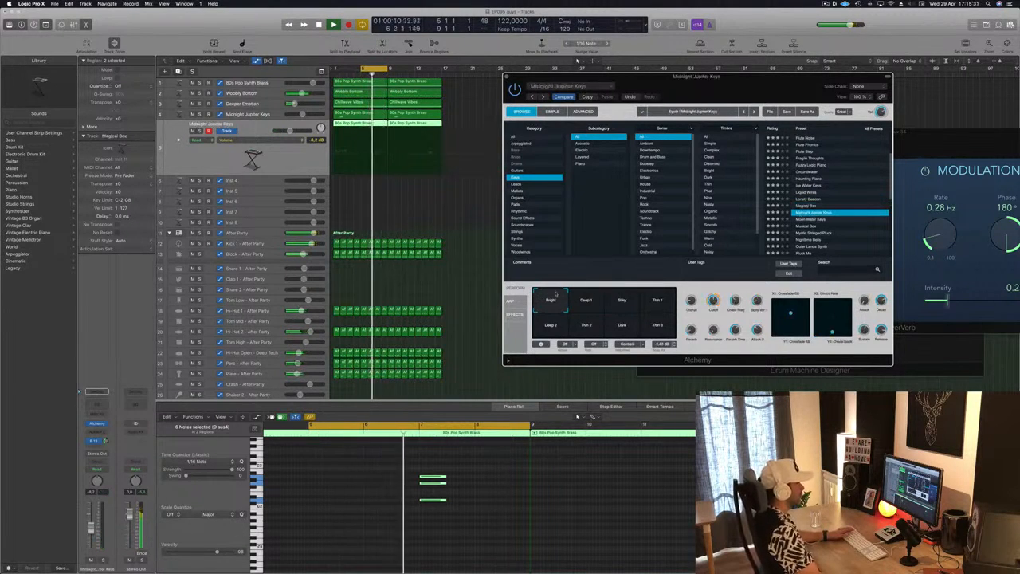
drag(652, 93, 656, 93)
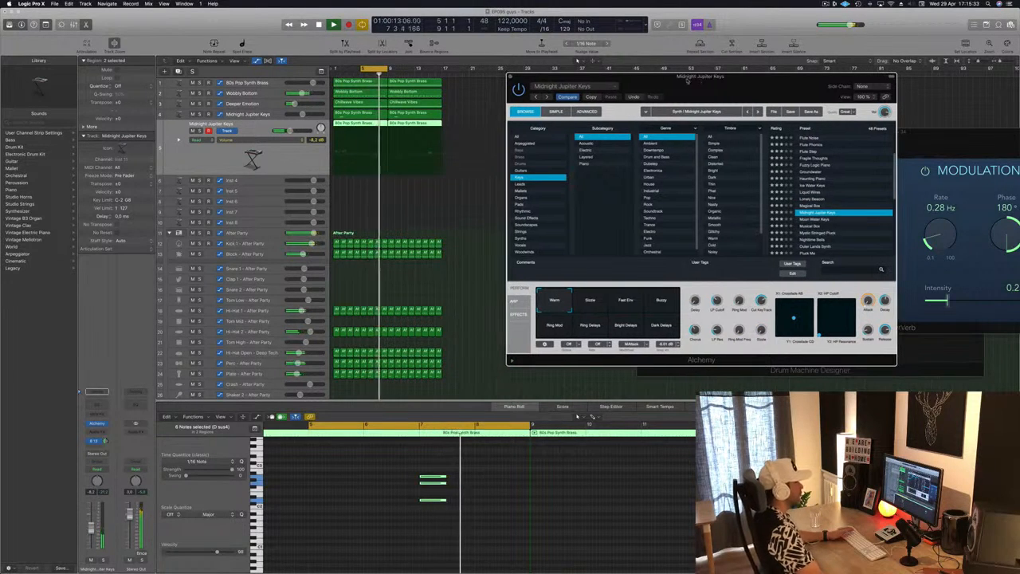
key(space)
click(511, 76)
key(space)
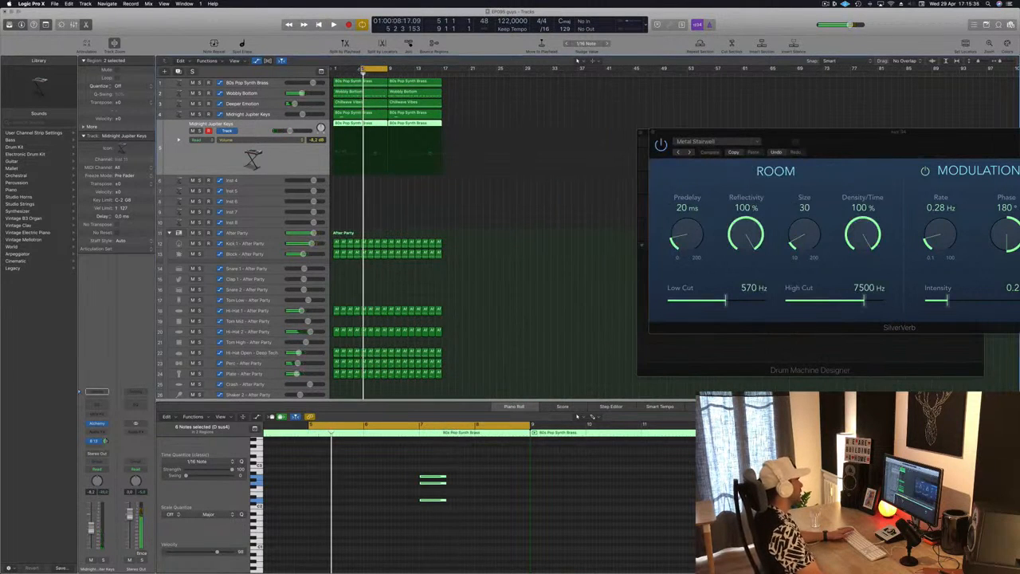
Step: Play from the start with the cycle range extended over bars 1 to 17, and clear the region selection
key(space)
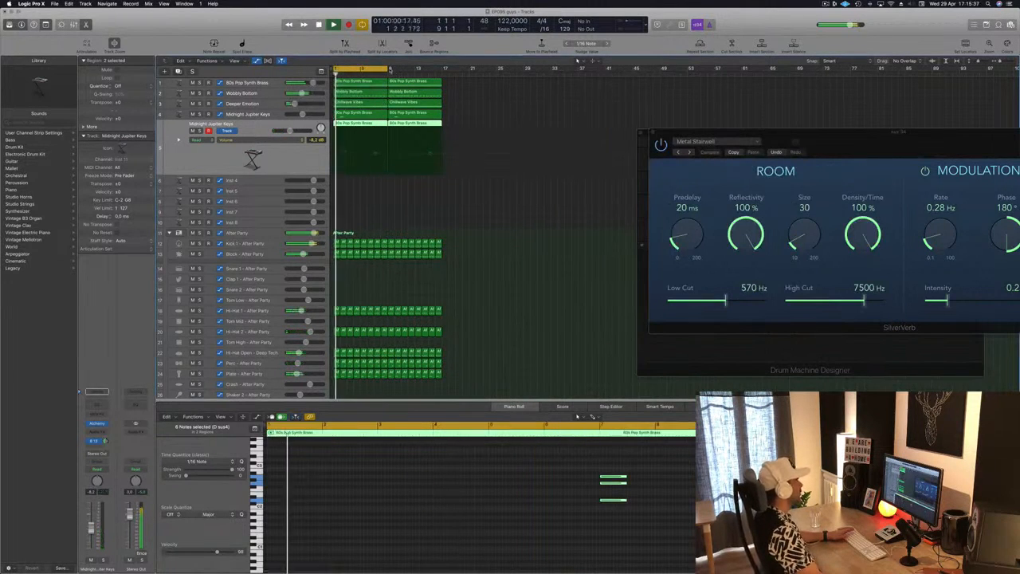
drag(387, 74, 444, 73)
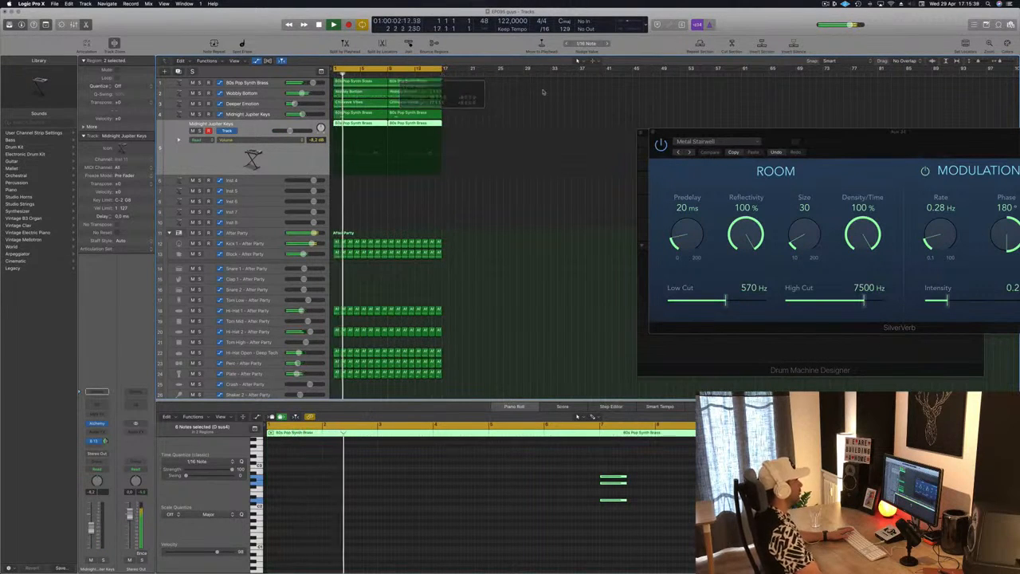
click(430, 207)
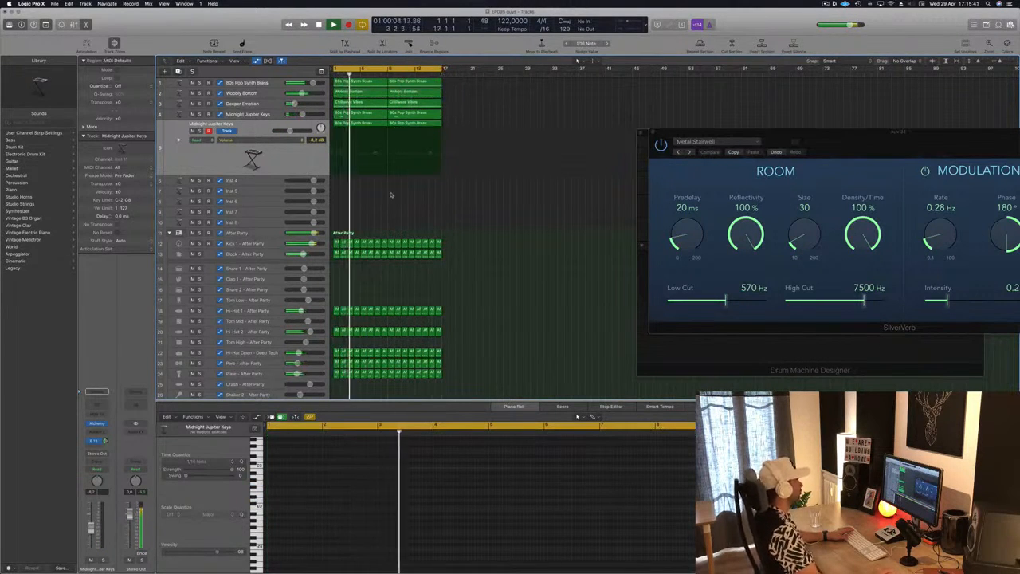
Step: Close the SilverVerb window and move the Drum Machine Designer window clear of the regions
drag(682, 172, 515, 209)
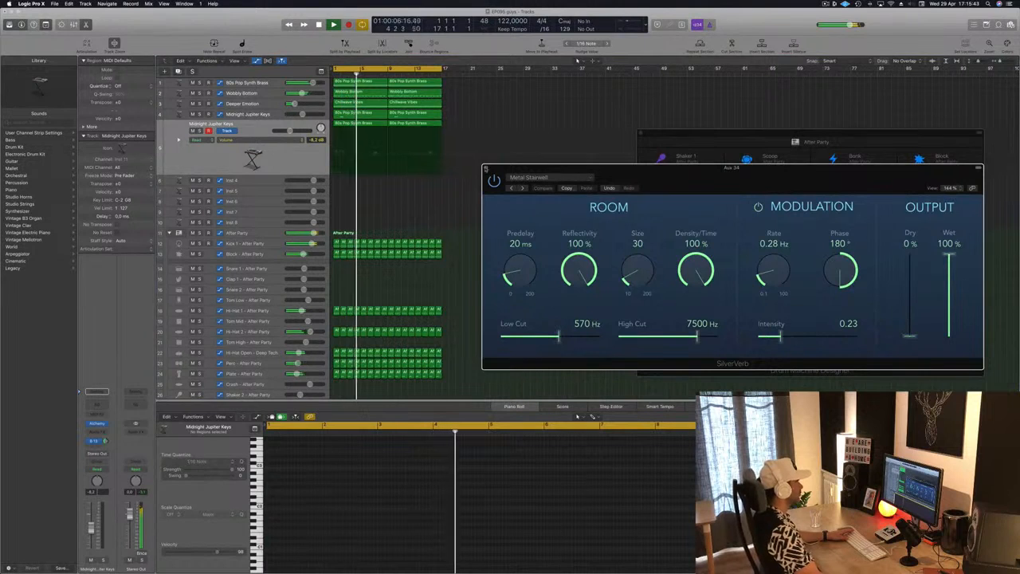
click(487, 169)
drag(695, 141, 675, 92)
click(428, 166)
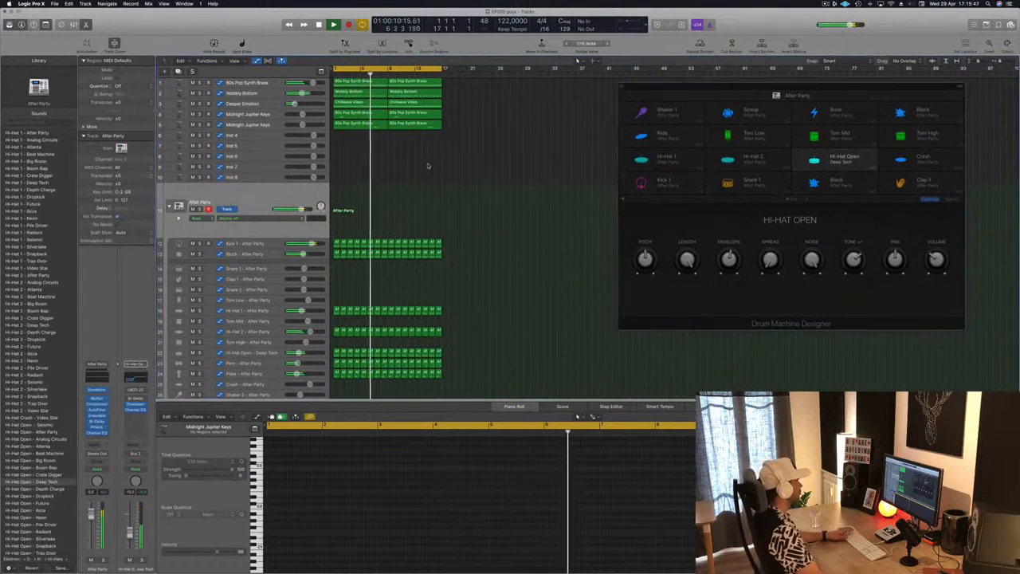
Step: Copy the first Hi-Hat 1 region onto the Shaker 1 track at bar 1
scroll(438, 189, down, 5)
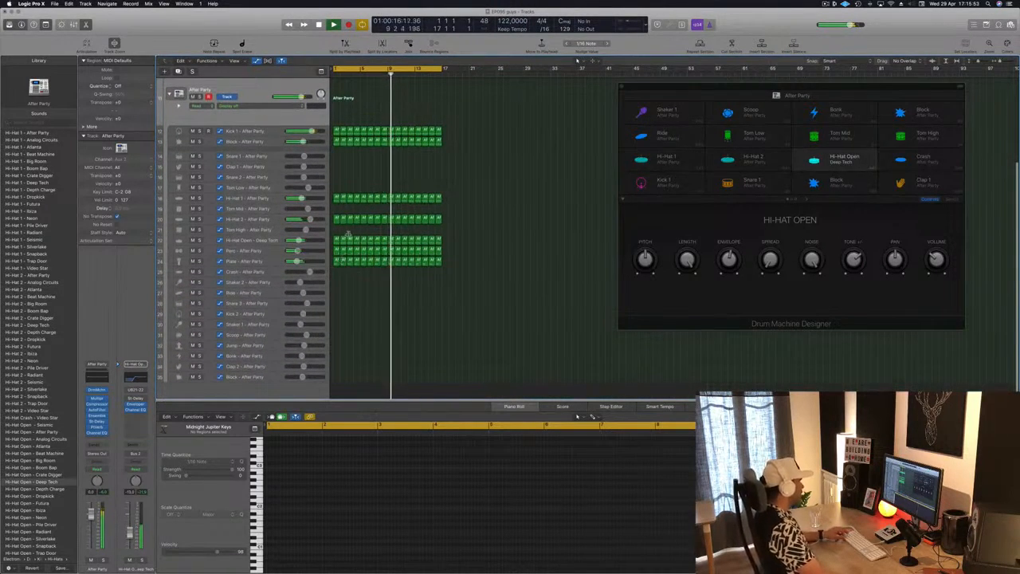
click(338, 196)
drag(337, 197, 338, 328)
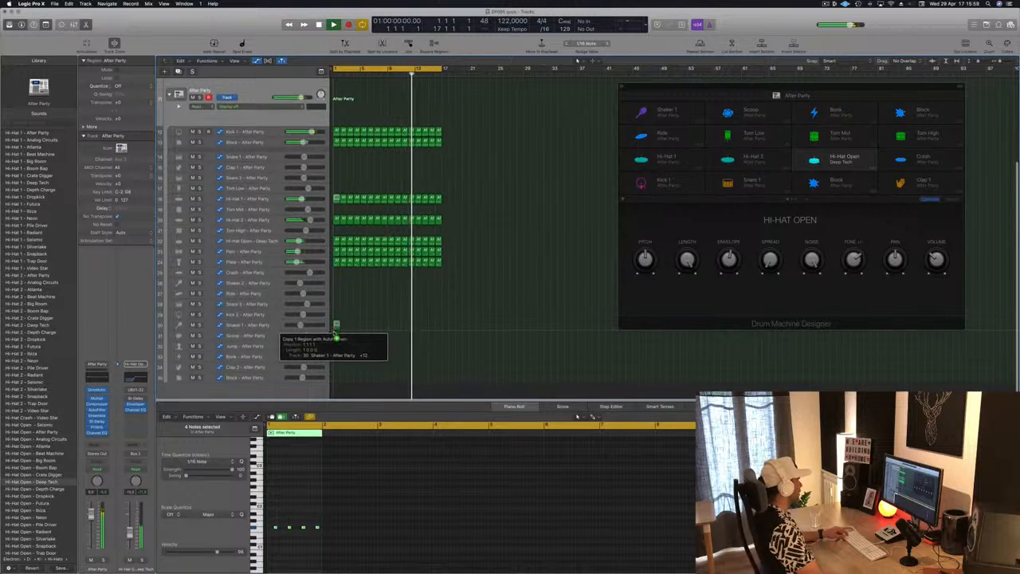
drag(334, 328, 335, 328)
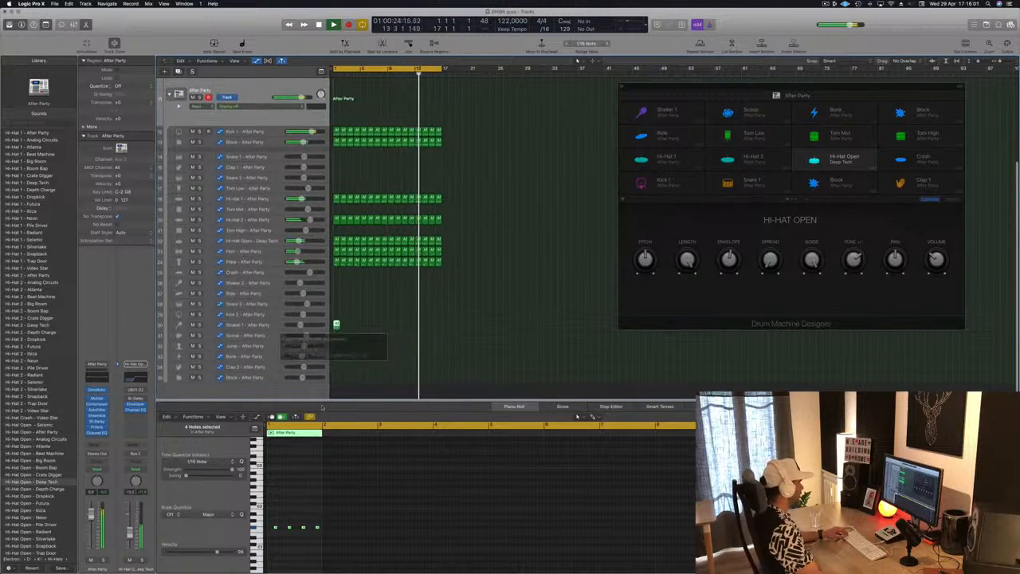
Step: Transpose the four notes of the copied region up until they trigger the Shaker 1 sound
drag(272, 524, 343, 540)
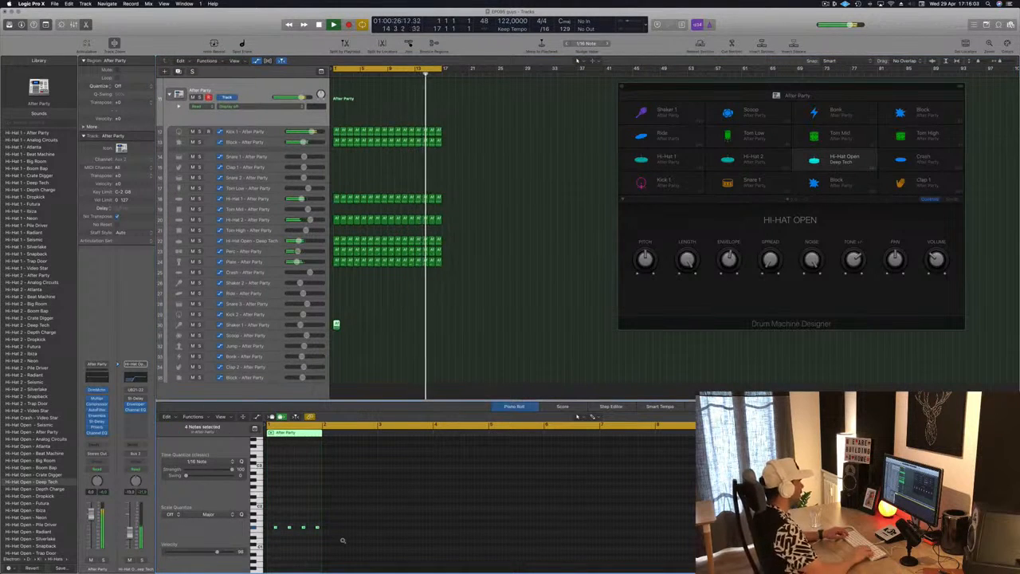
key(alt+Up)
key(alt+Up)
key(alt+Up)
key(alt+Up)
key(alt+Up)
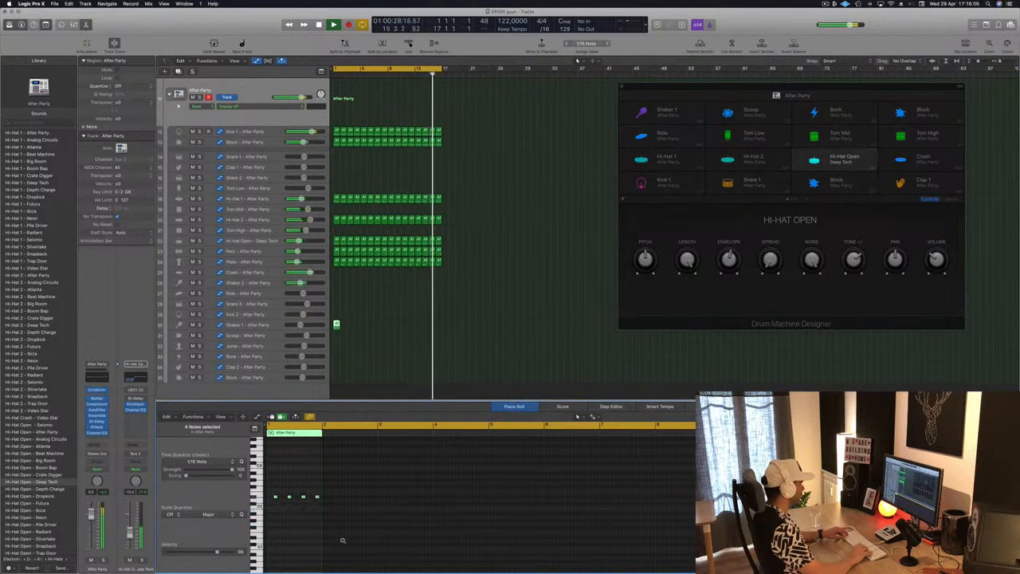
key(alt+Up)
key(alt+Up)
key(alt+Up)
key(alt+Up)
key(alt+Up)
key(alt+Up)
key(alt+Up)
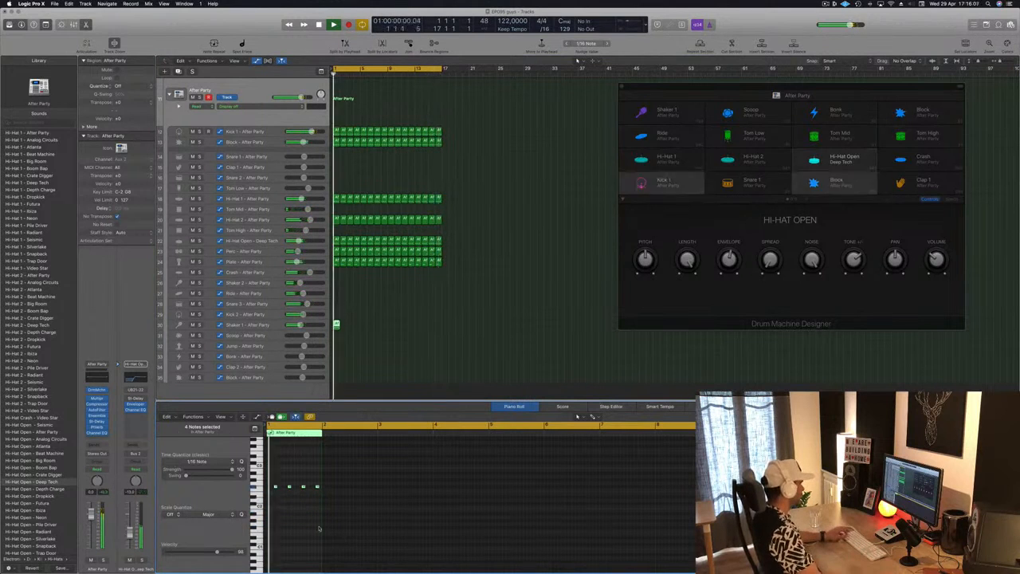
Step: Duplicate the four shaker notes two sixteenths earlier so the pattern starts on the first beat, and resume playback
scroll(306, 523, right, 5)
key(space)
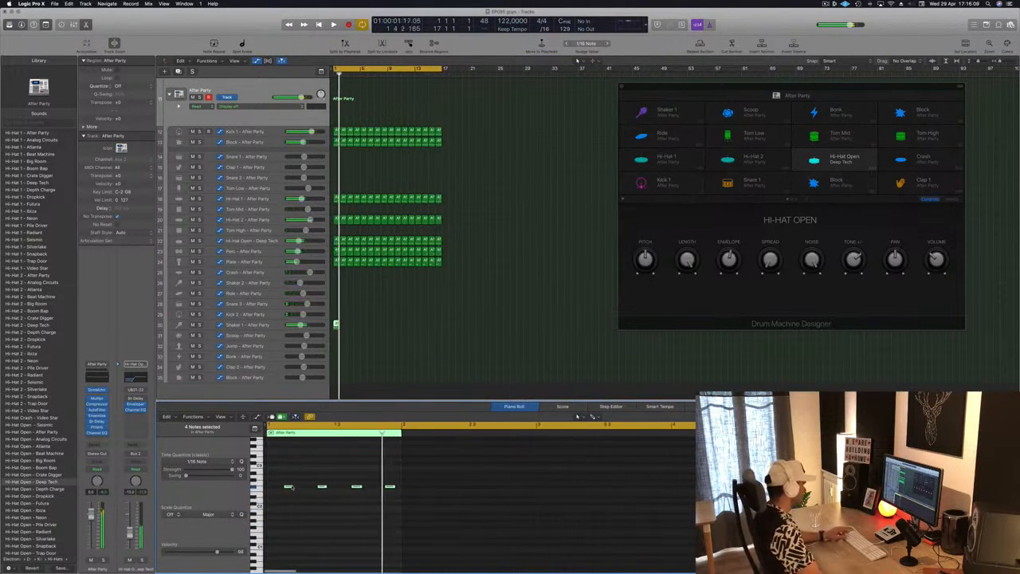
drag(287, 486, 271, 487)
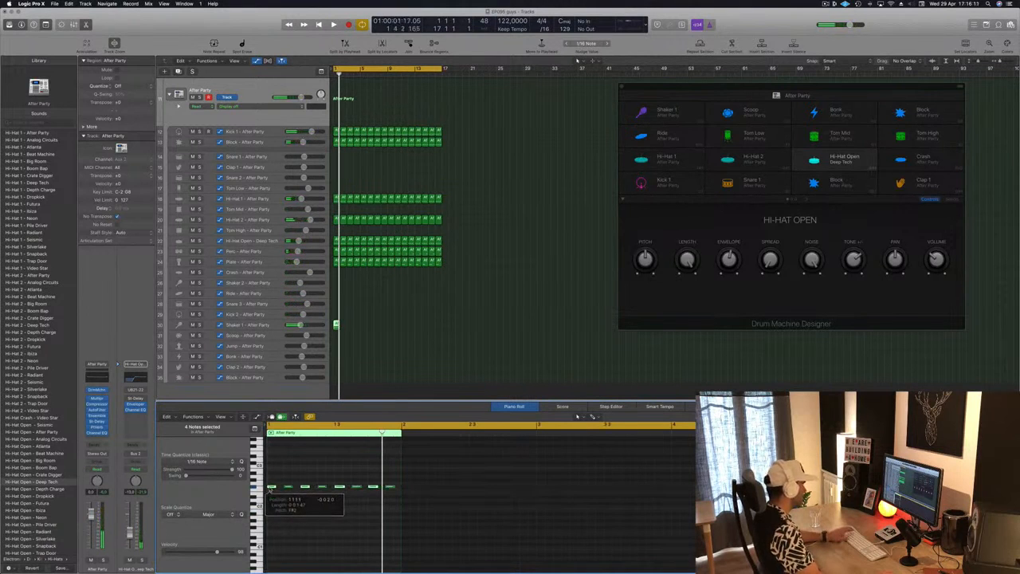
key(space)
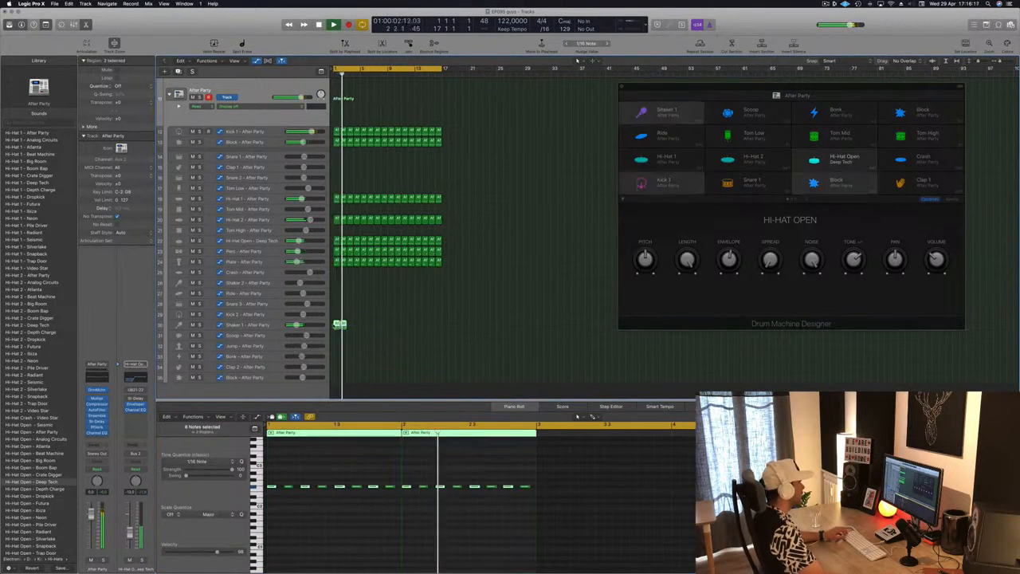
Step: Copy the shaker regions along the Shaker 1 track until they fill all 16 bars, and play from the start
drag(341, 324, 410, 325)
click(342, 329)
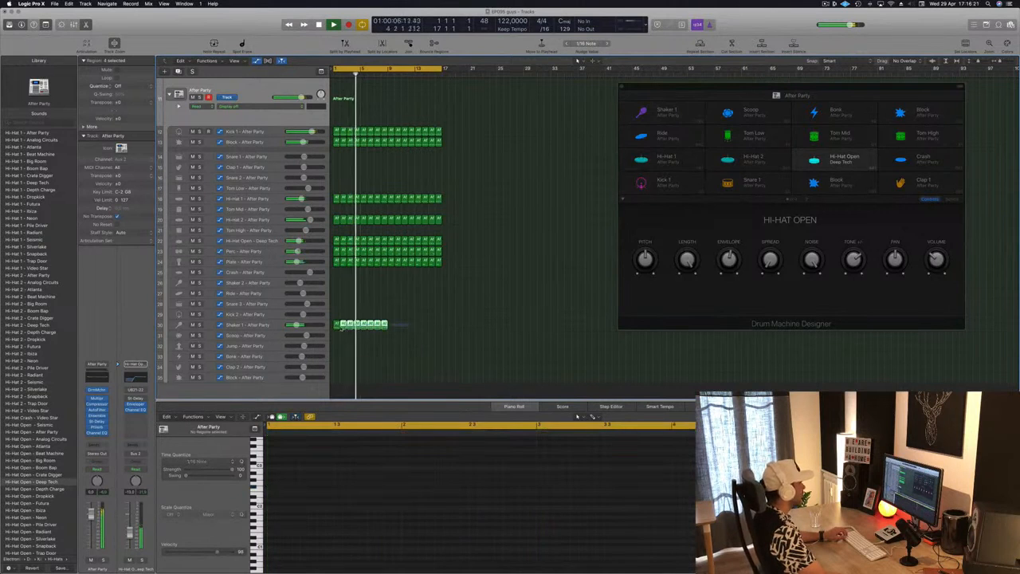
drag(337, 325, 391, 329)
key(Return)
Step: Set the Stereo Delay output mix on the Shaker 1 track to 59% left and 70% right
click(247, 325)
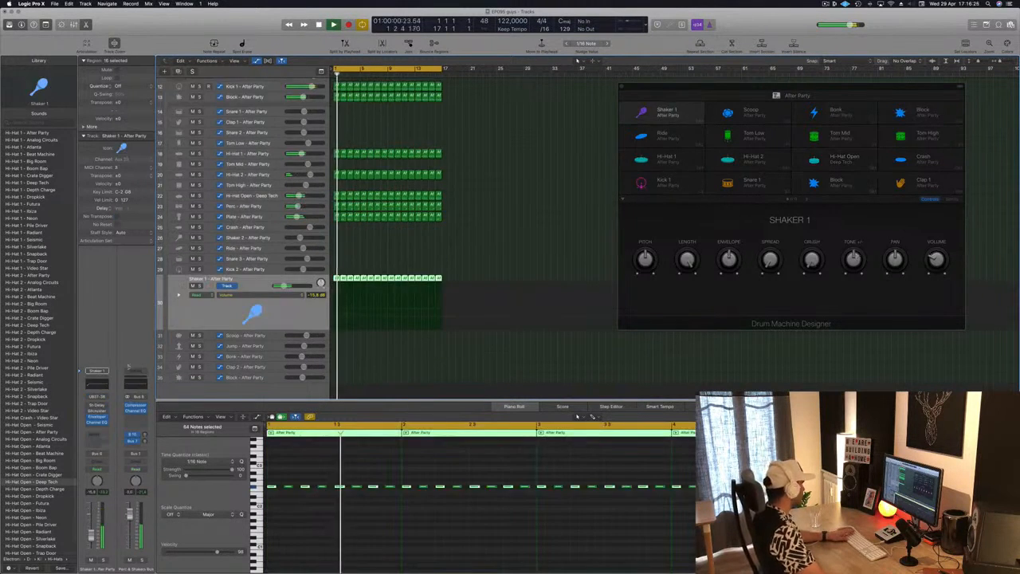
key(Return)
click(94, 407)
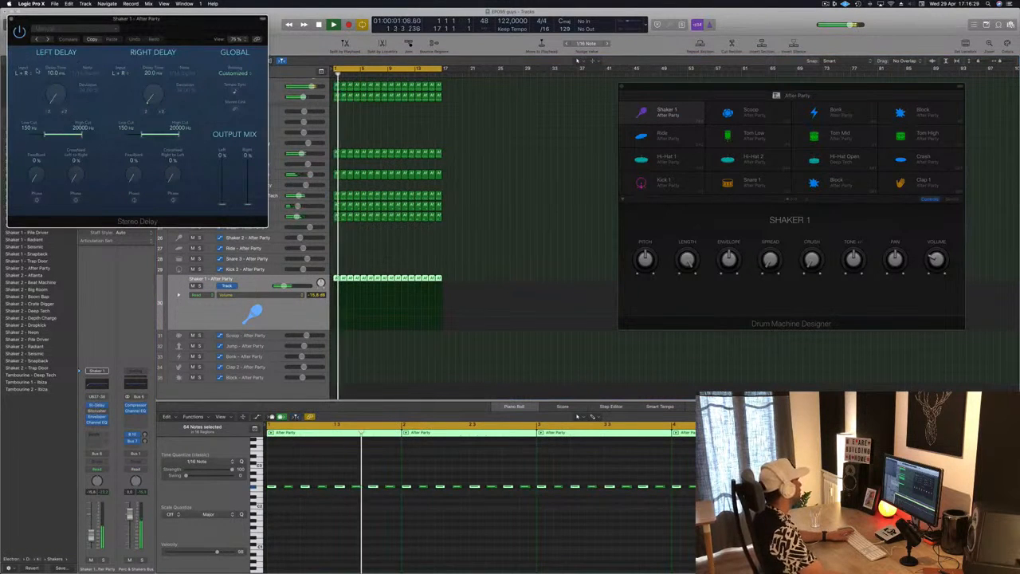
drag(222, 180, 222, 156)
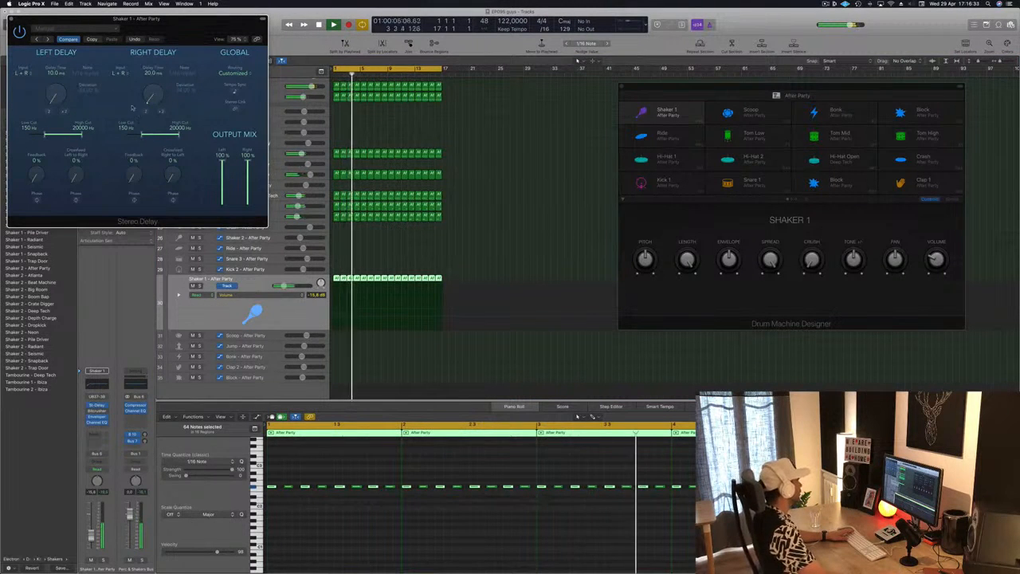
drag(171, 35, 503, 98)
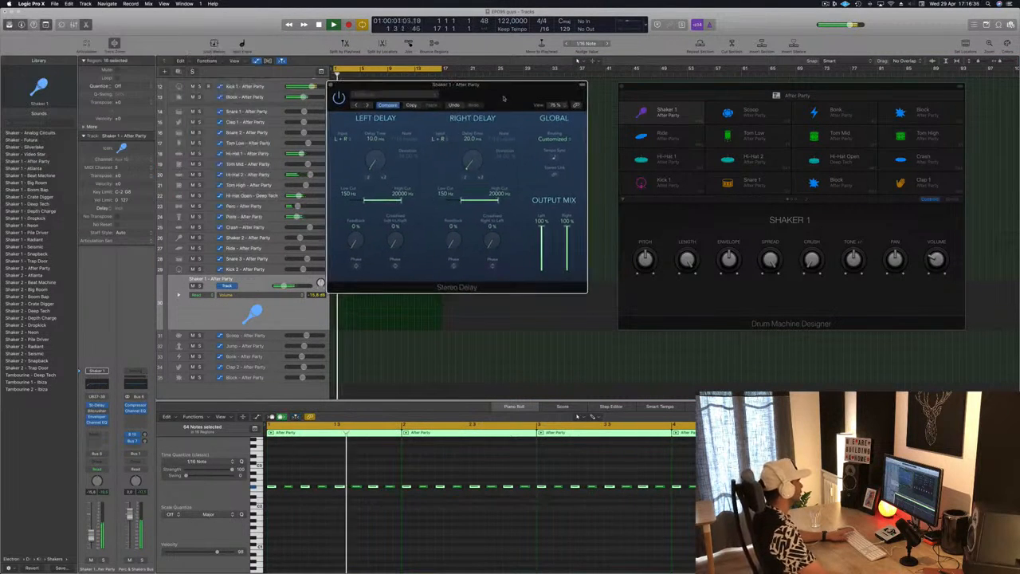
mouse_move(540, 229)
mouse_down()
mouse_move(541, 246)
mouse_move(566, 240)
mouse_move(543, 245)
mouse_up()
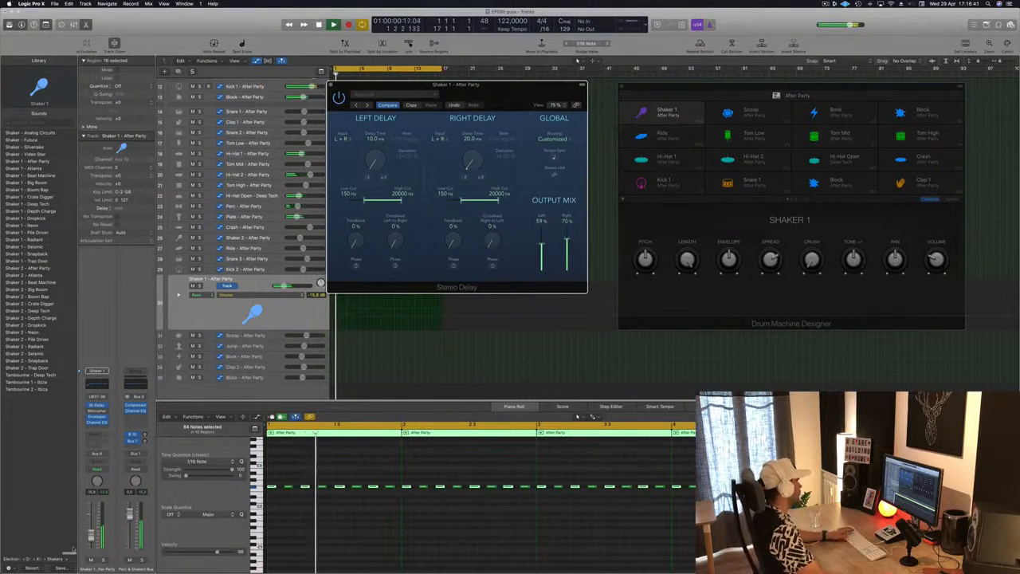
Step: Lower the Shaker 1 track volume slightly, close the Stereo Delay and restart playback
click(90, 540)
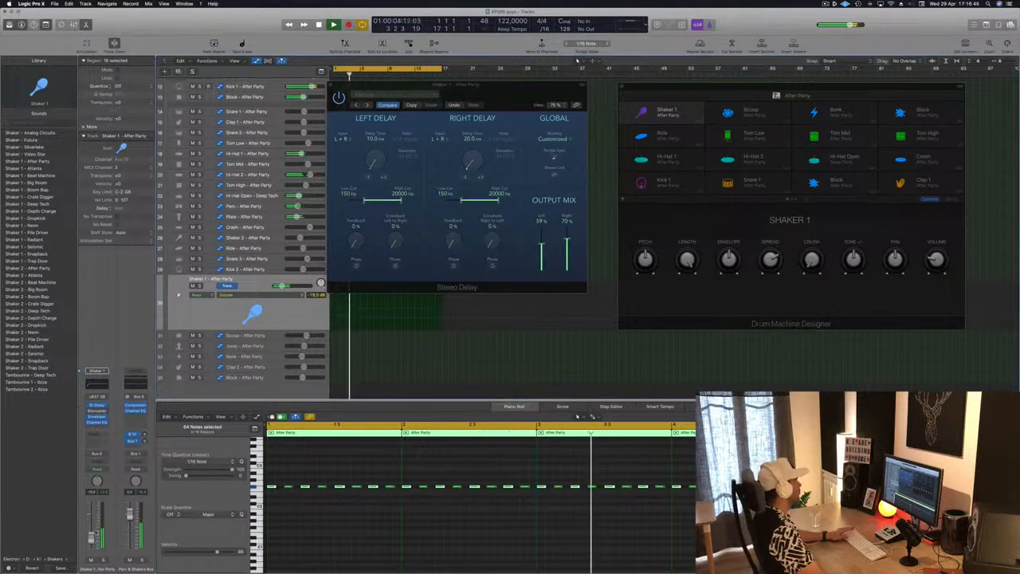
key(space)
click(330, 85)
click(515, 160)
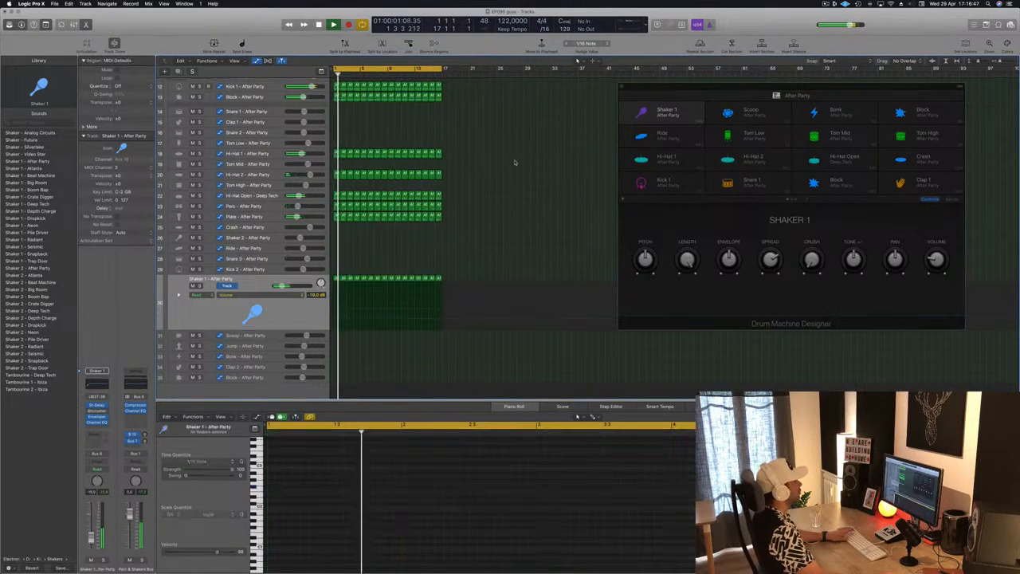
key(space)
key(space)
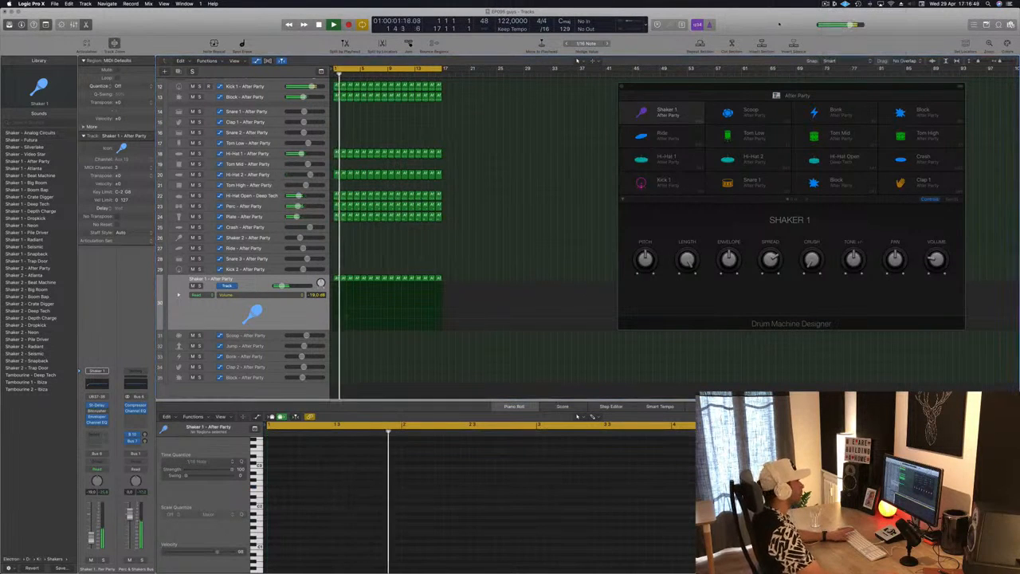
Step: Repeat the 16-bar section of all tracks three times so the arrangement extends to bar 65, and clear the selection
drag(649, 88, 746, 84)
scroll(513, 168, up, 4)
click(512, 167)
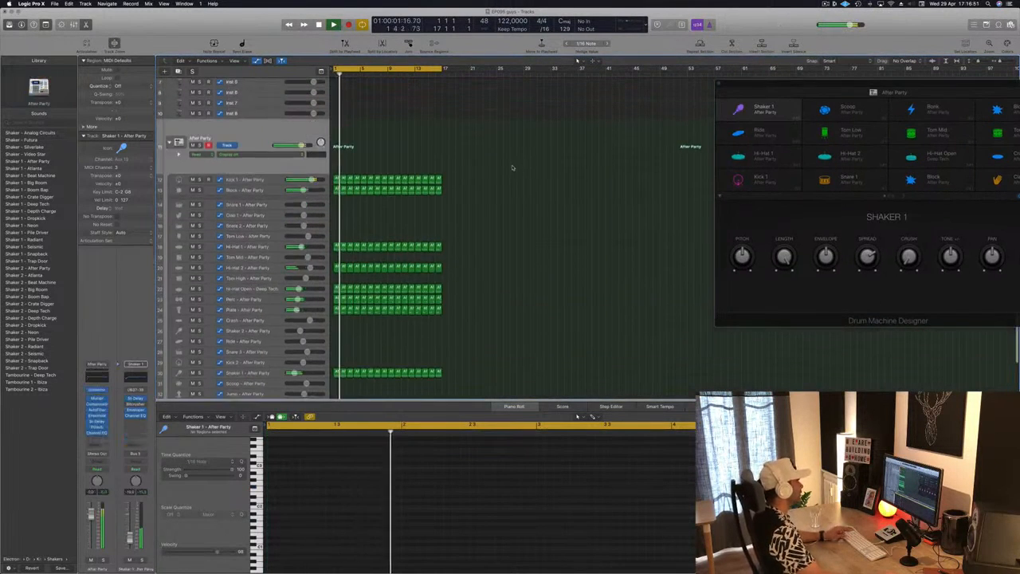
scroll(483, 182, down, 2)
scroll(481, 184, up, 3)
scroll(481, 184, down, 3)
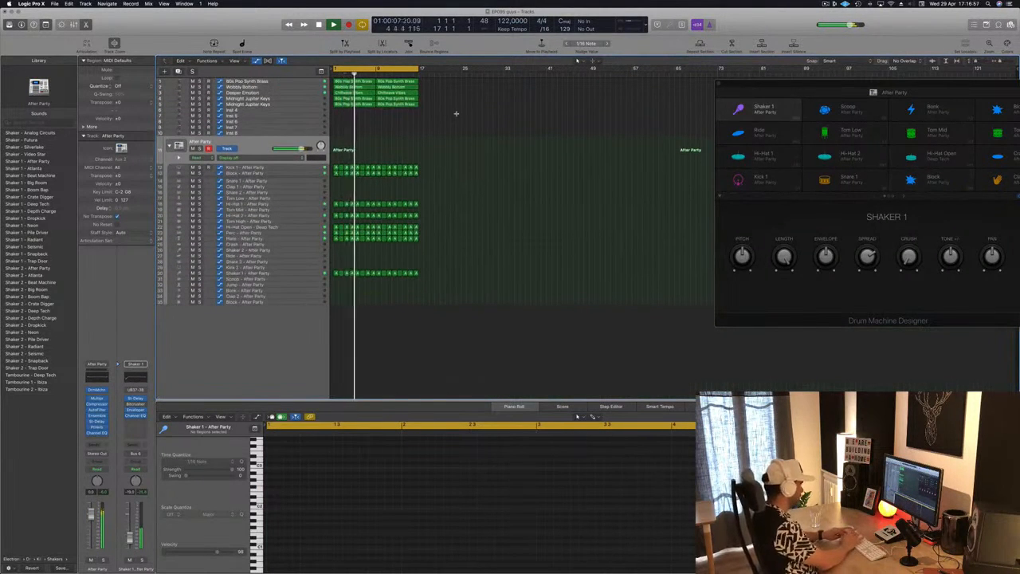
key(super+r)
key(super+r)
key(super+r)
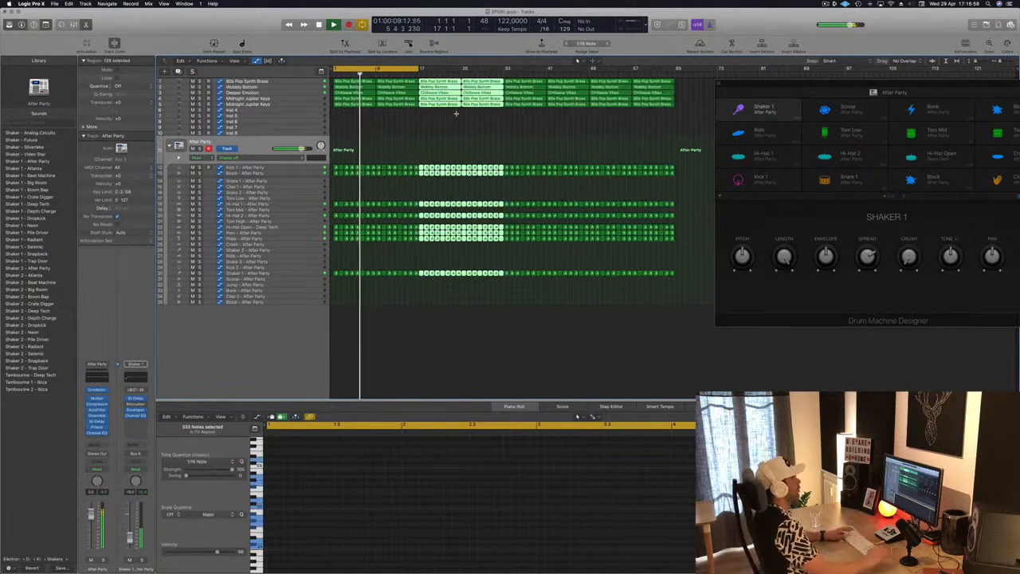
click(400, 130)
Step: Close Drum Machine Designer, fit the whole arrangement in view and restart playback from the beginning
scroll(398, 130, up, 3)
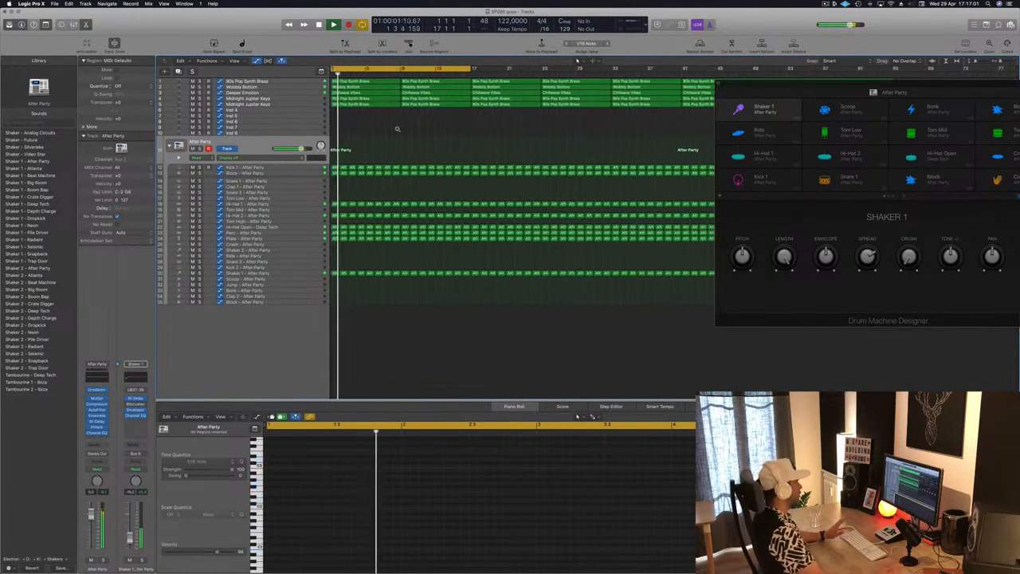
click(718, 82)
scroll(403, 135, up, 1)
key(Return)
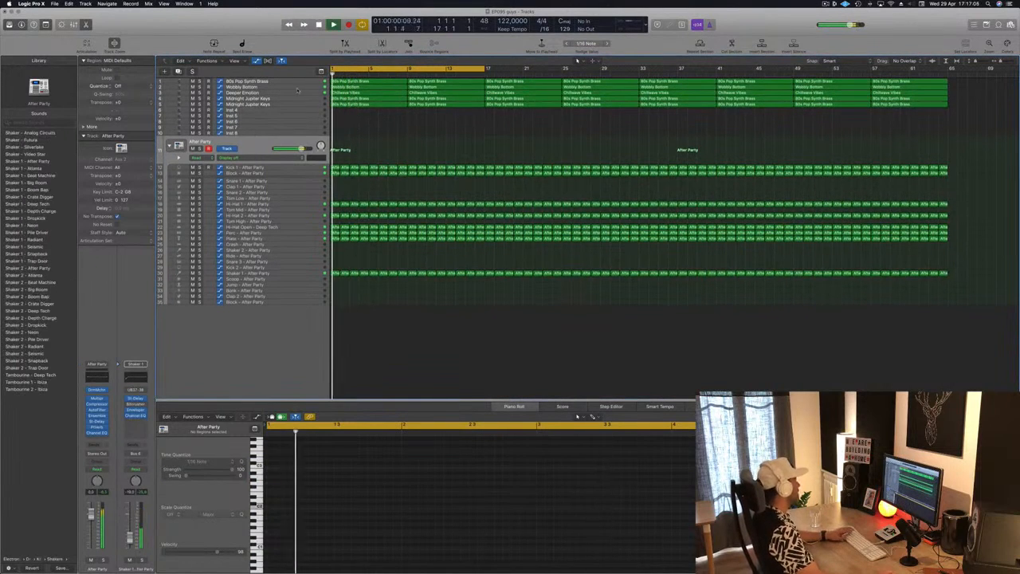
Step: Select the 80s Pop Synth Brass track and audition the arrangement's opening from the beginning
click(290, 82)
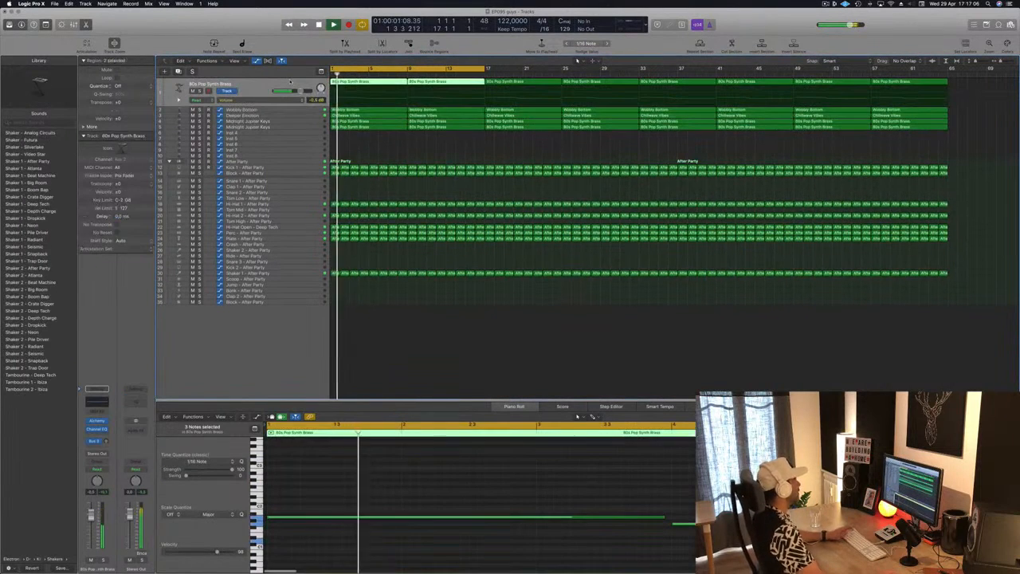
key(space)
click(387, 152)
key(space)
key(space)
key(space)
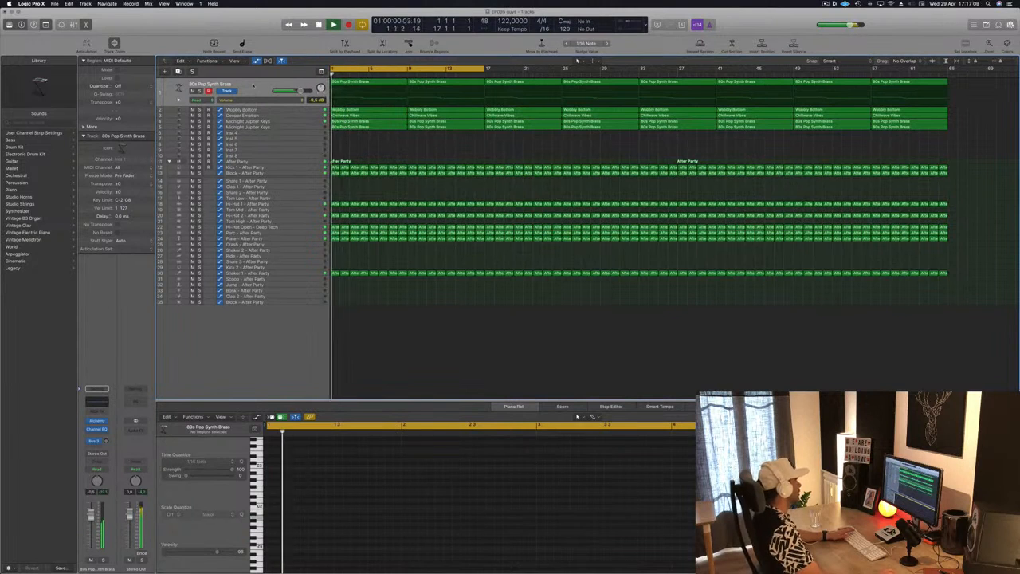
click(309, 84)
key(space)
key(space)
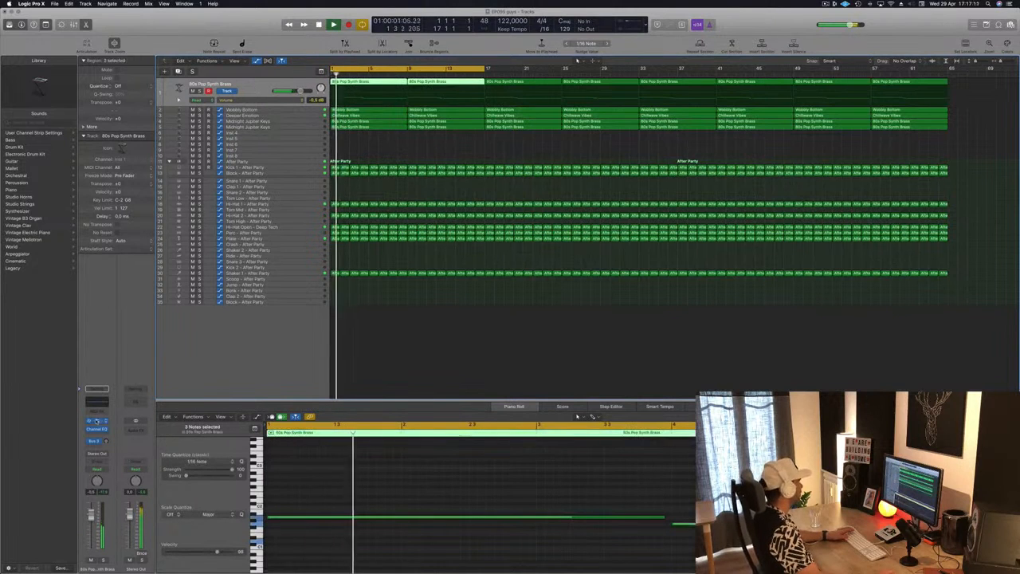
Step: Open the Alchemy instrument on the 80s Pop Synth Brass track, lower its LP Cutoff and replay the opening
click(97, 420)
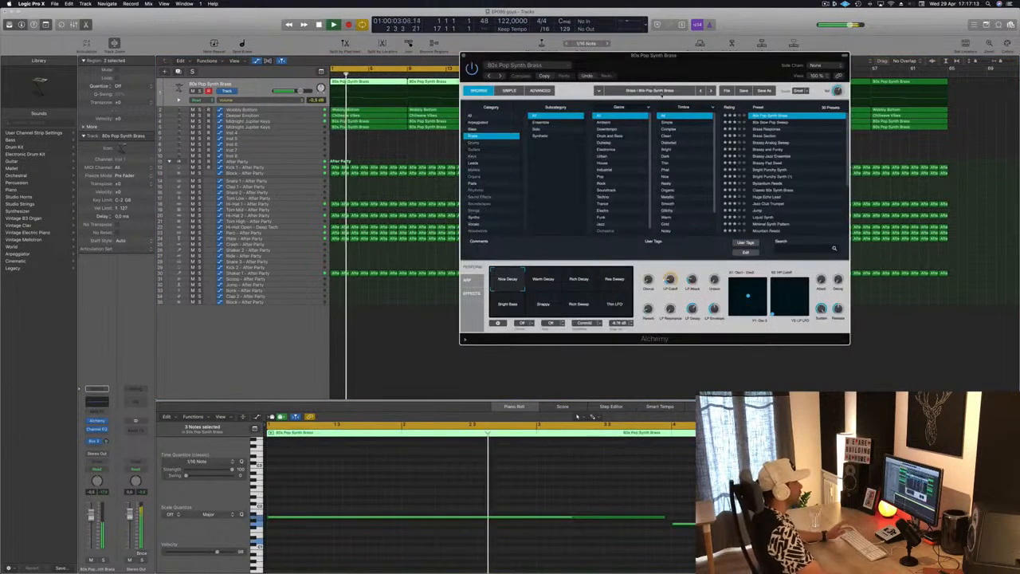
drag(654, 75, 623, 151)
drag(635, 356, 639, 361)
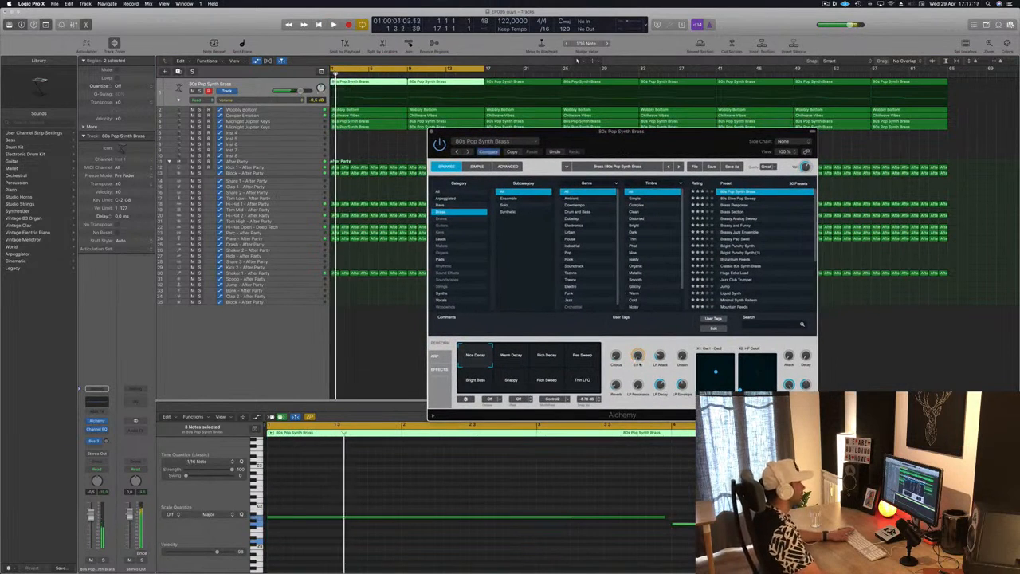
key(Return)
key(Return)
drag(524, 138, 448, 137)
key(Return)
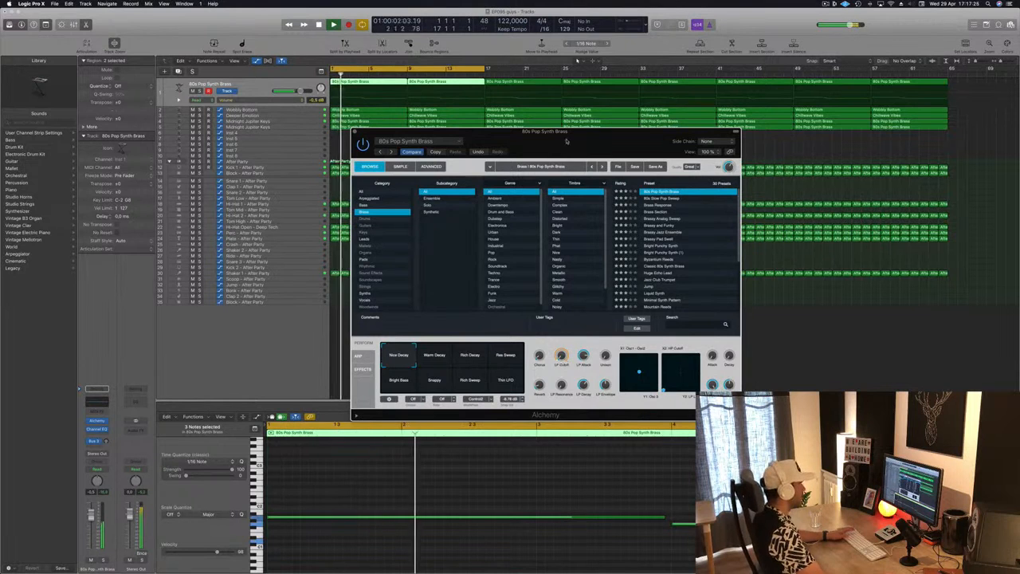
drag(566, 142, 647, 142)
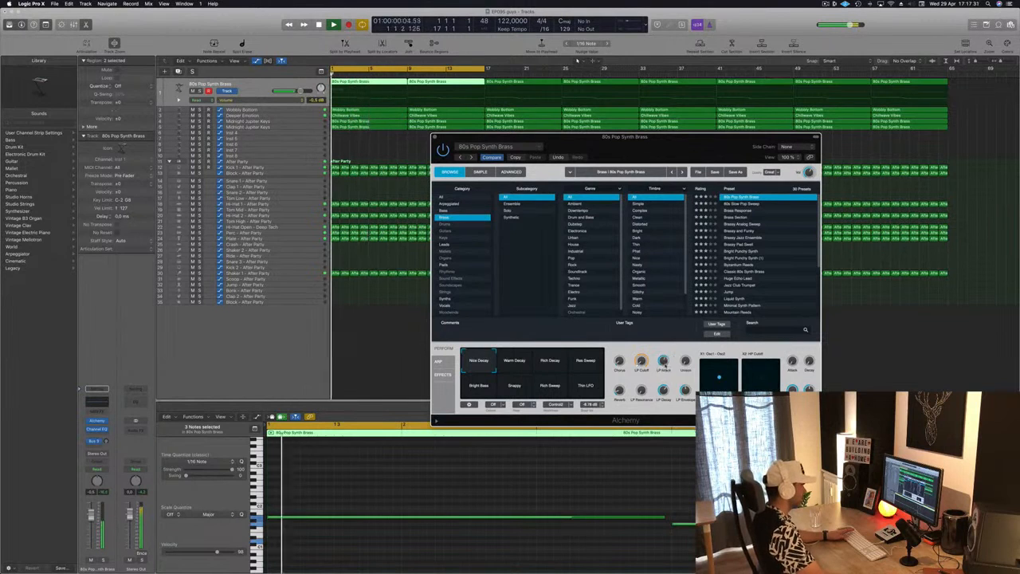
Step: Fine-tune the brass patch's LP Attack, Unison and LP Cutoff while replaying the opening, and close Alchemy
drag(664, 386, 663, 365)
key(Return)
key(Return)
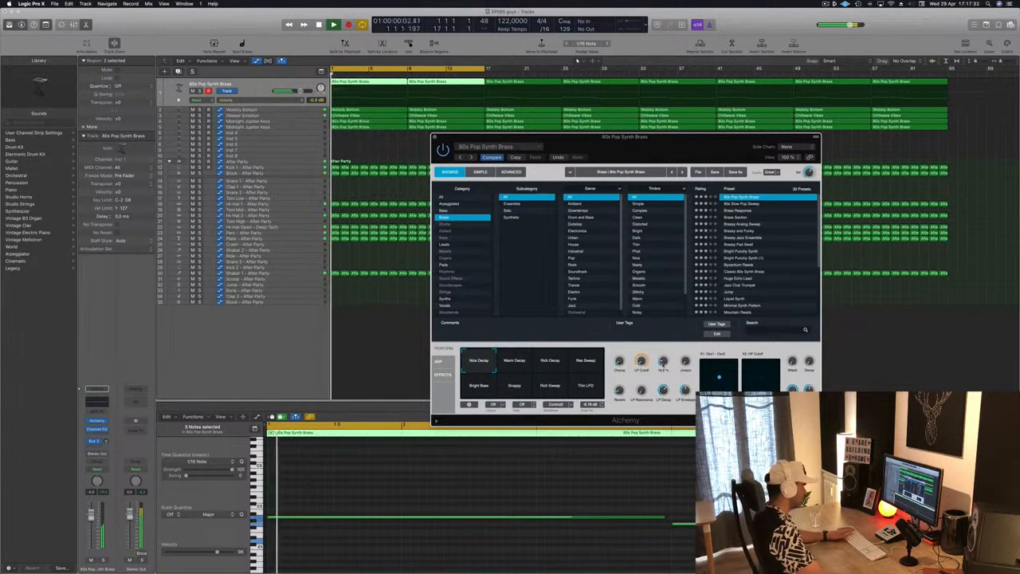
key(Return)
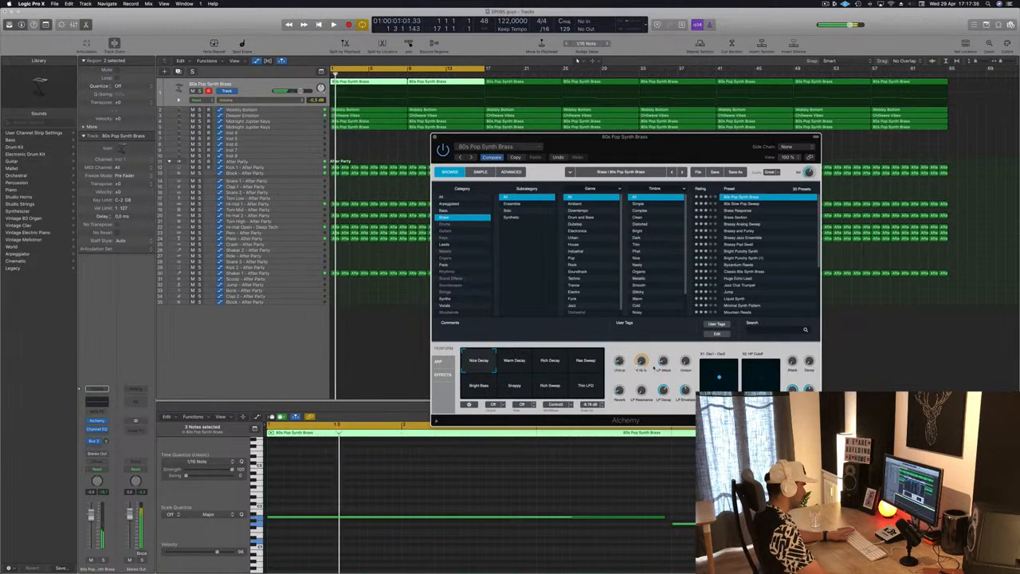
key(Return)
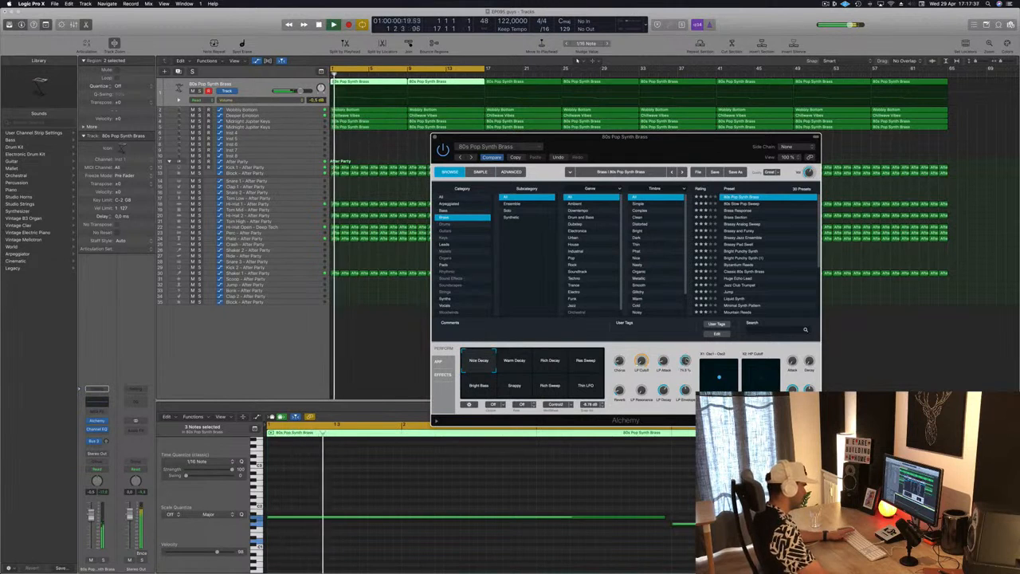
key(Return)
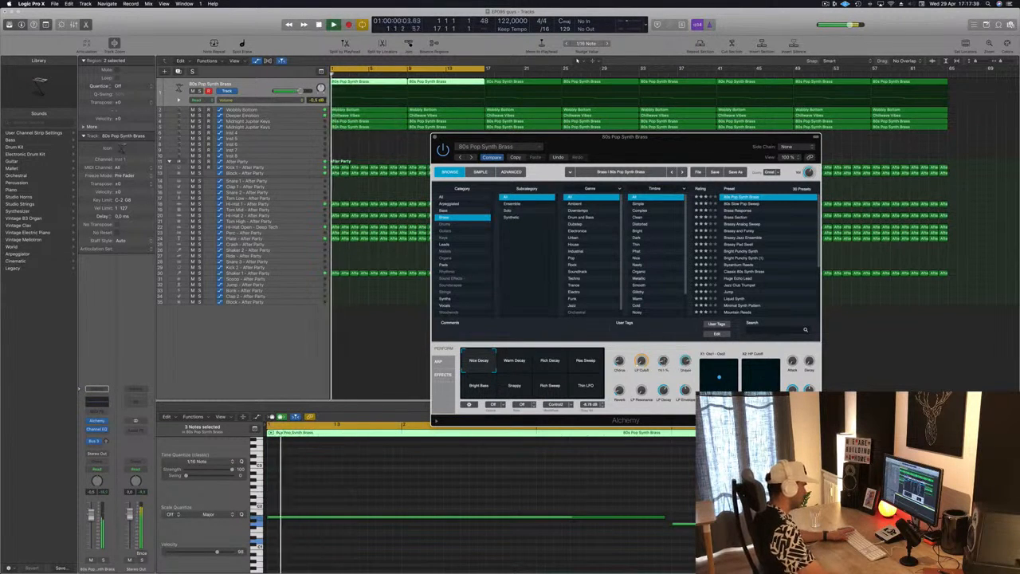
key(Return)
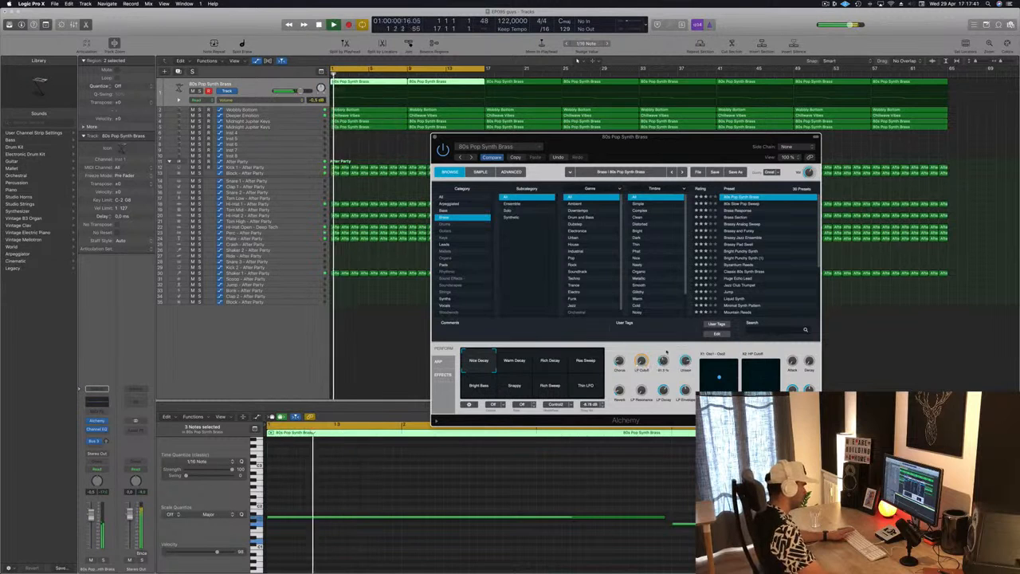
key(Return)
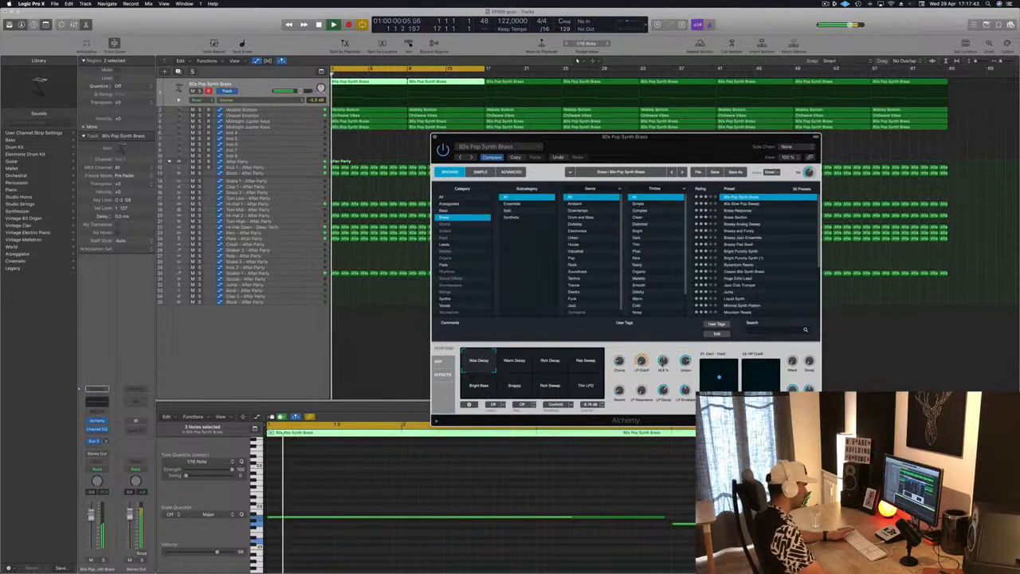
key(Return)
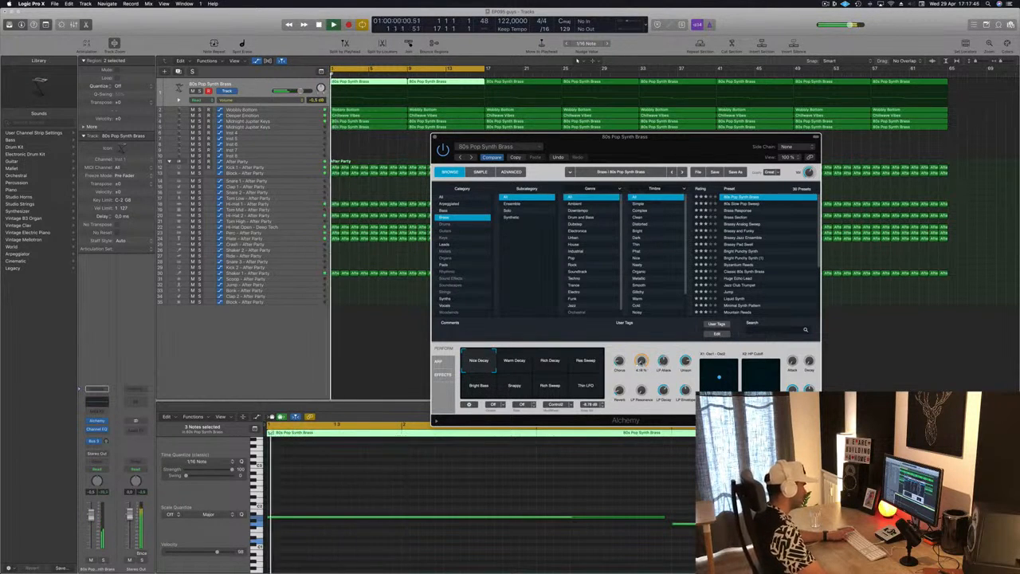
key(Return)
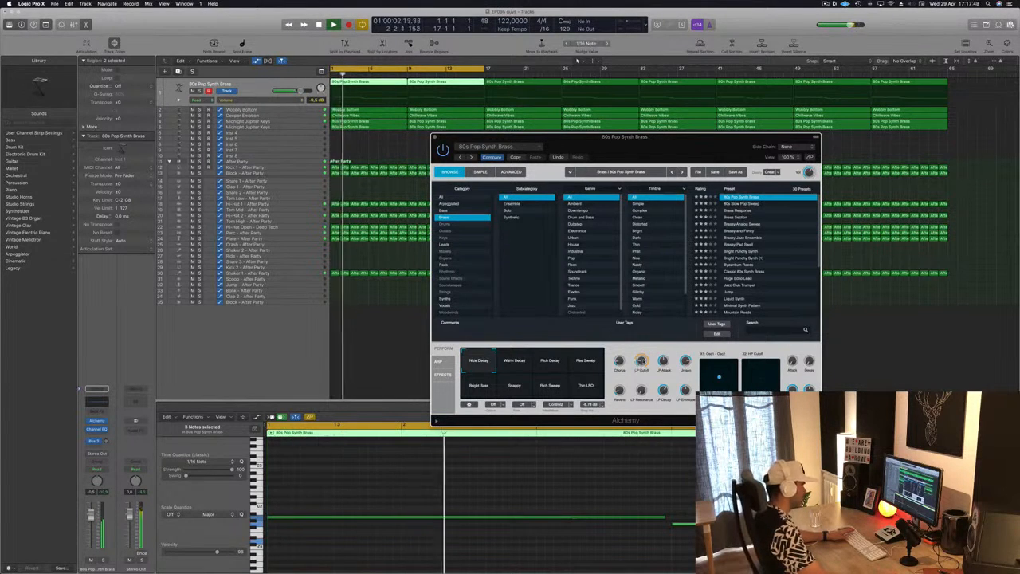
drag(594, 141, 498, 179)
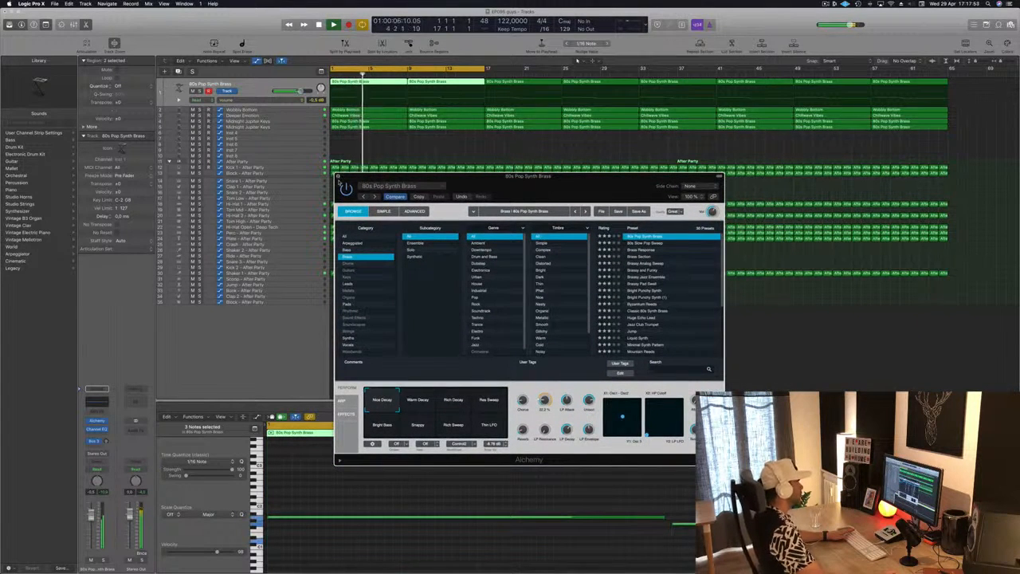
click(339, 178)
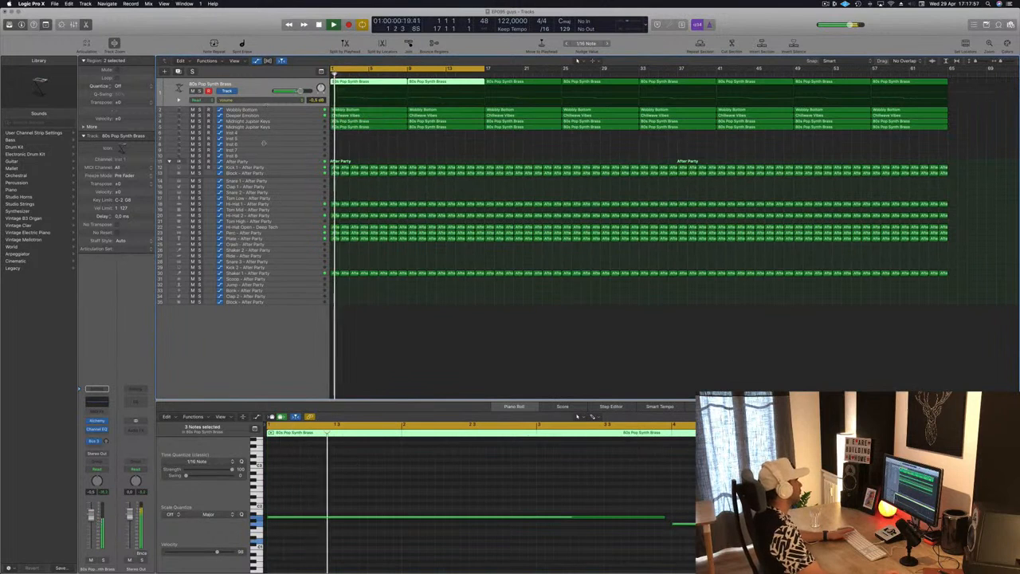
Step: Enlarge the 80s Pop Synth Brass track and delete its two regions covering bars 1 to 16
drag(266, 106, 264, 182)
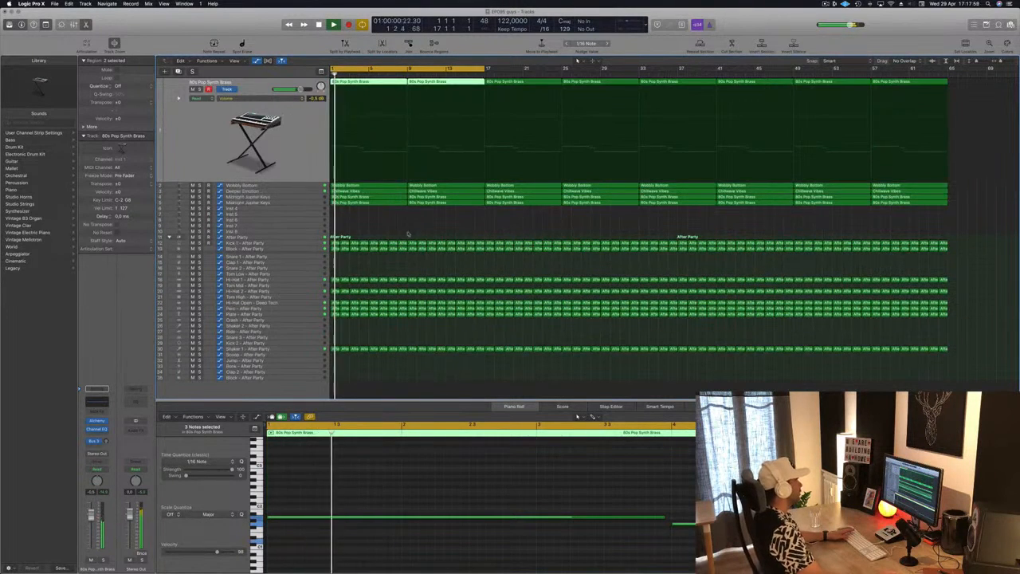
click(370, 83)
key(Delete)
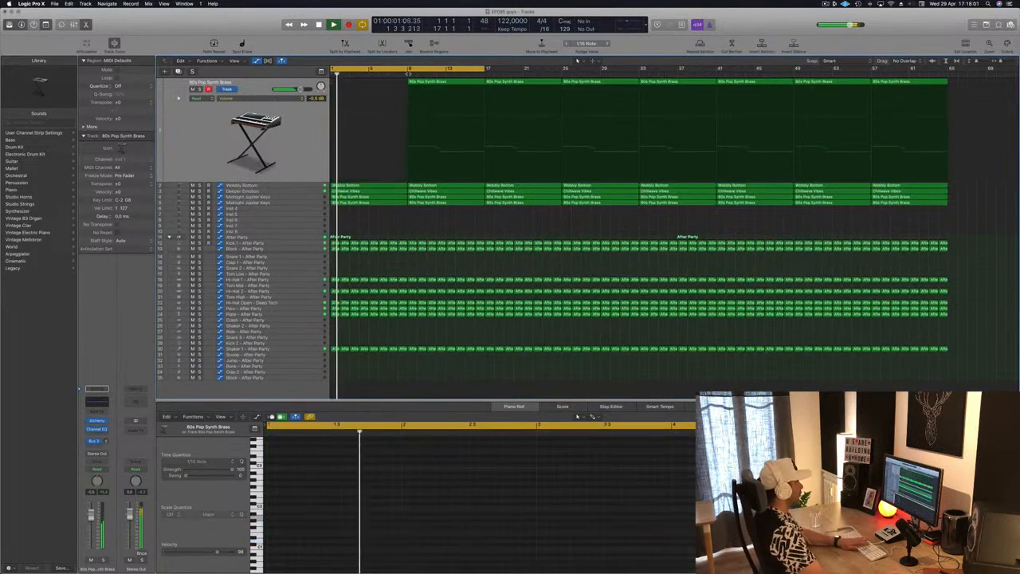
click(436, 78)
key(Delete)
key(space)
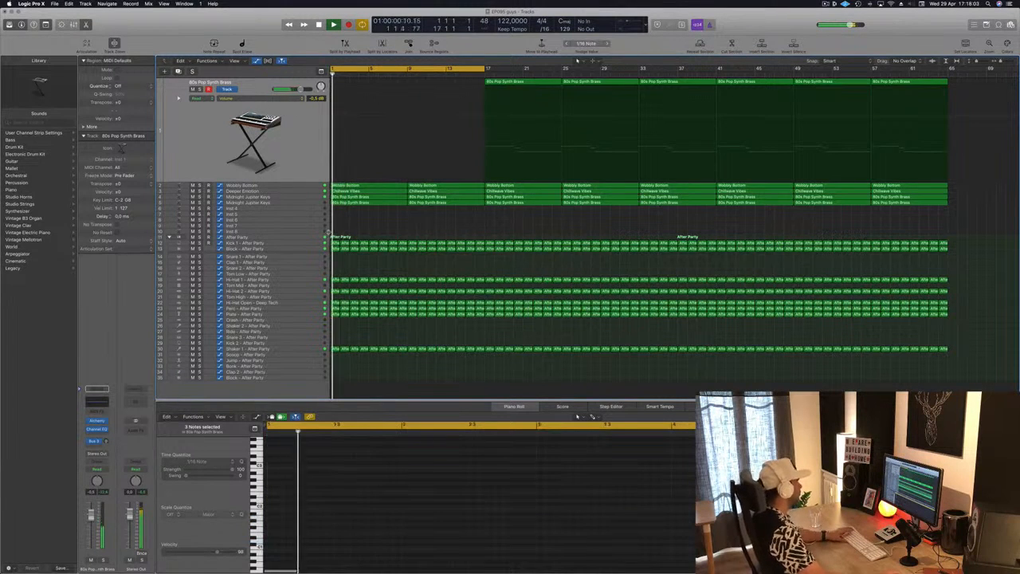
Step: Audition the opening with the Plate - After Party track muted and unmuted
scroll(314, 194, left, 1)
key(space)
key(space)
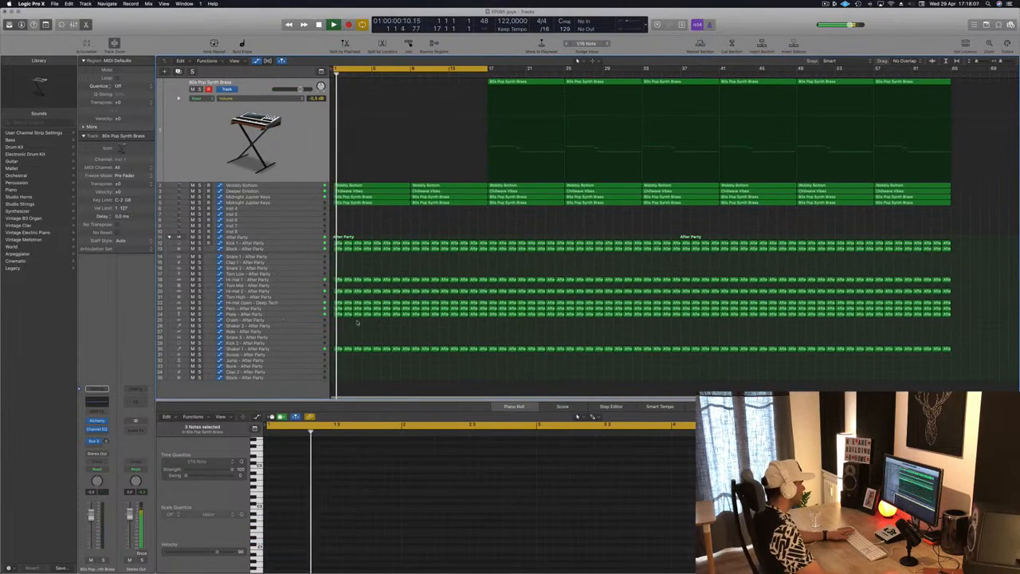
click(280, 313)
key(space)
key(space)
click(348, 320)
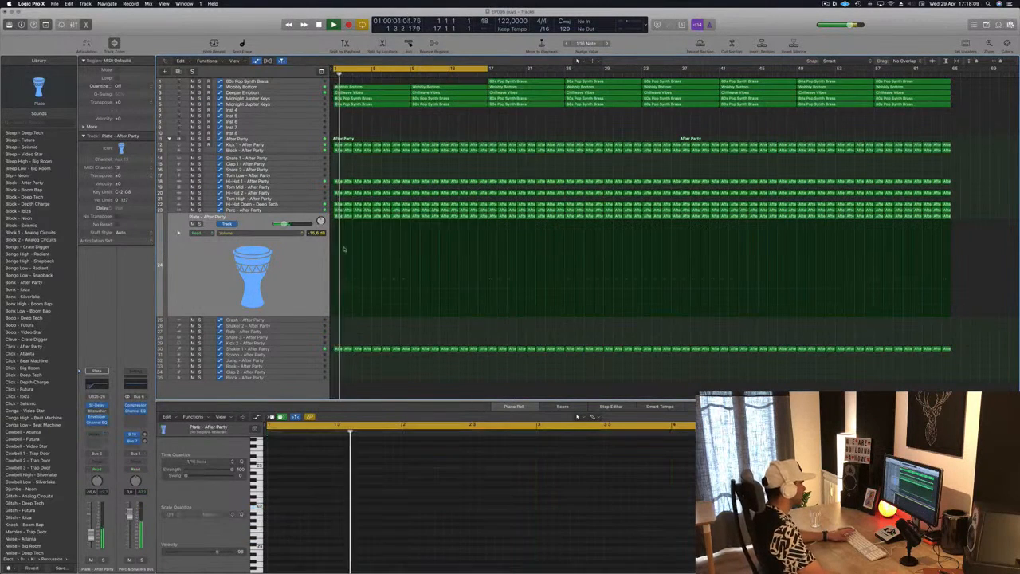
key(space)
key(space)
key(space)
key(space)
key(m)
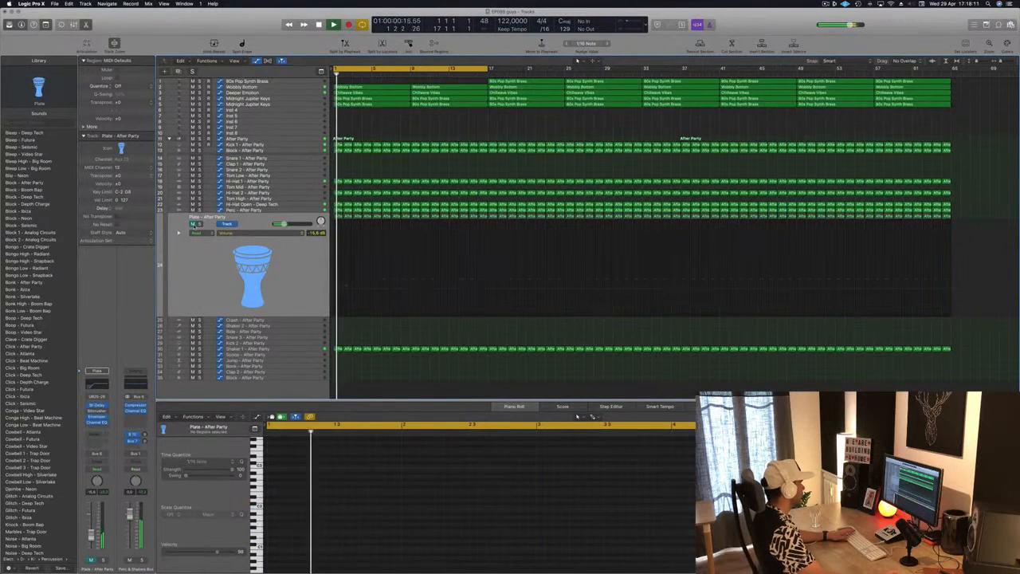
key(m)
key(space)
key(space)
Step: Delete the Plate - After Party and Block - After Party regions from bars 1 to 16 and replay the opening
click(338, 216)
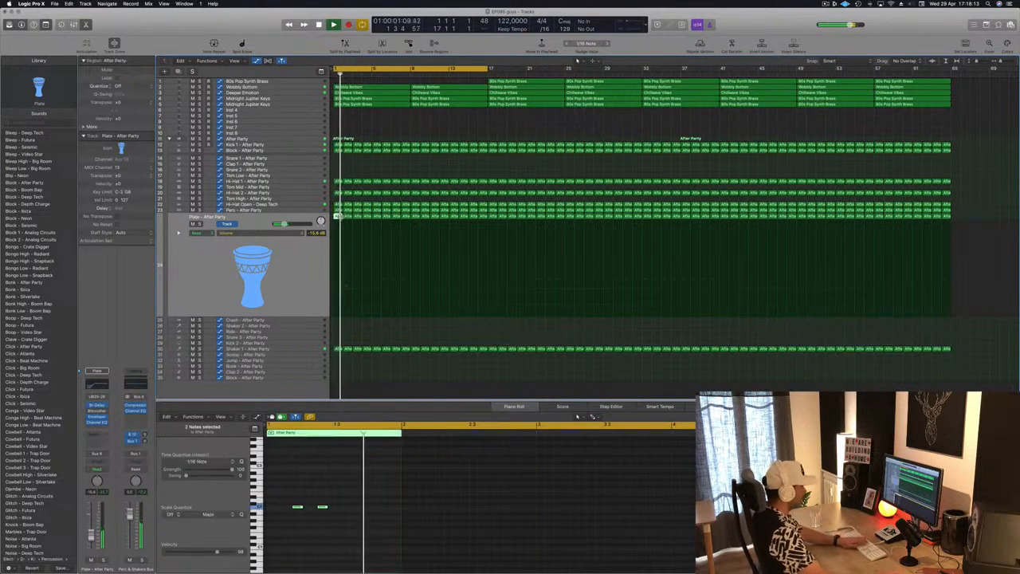
click(348, 220)
drag(394, 219, 483, 221)
key(Delete)
key(Return)
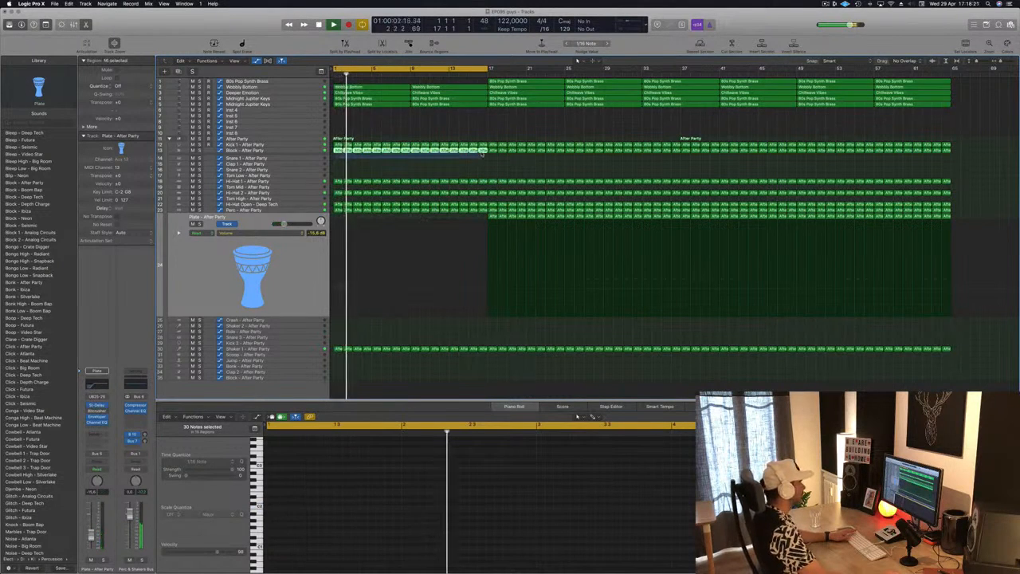
key(Return)
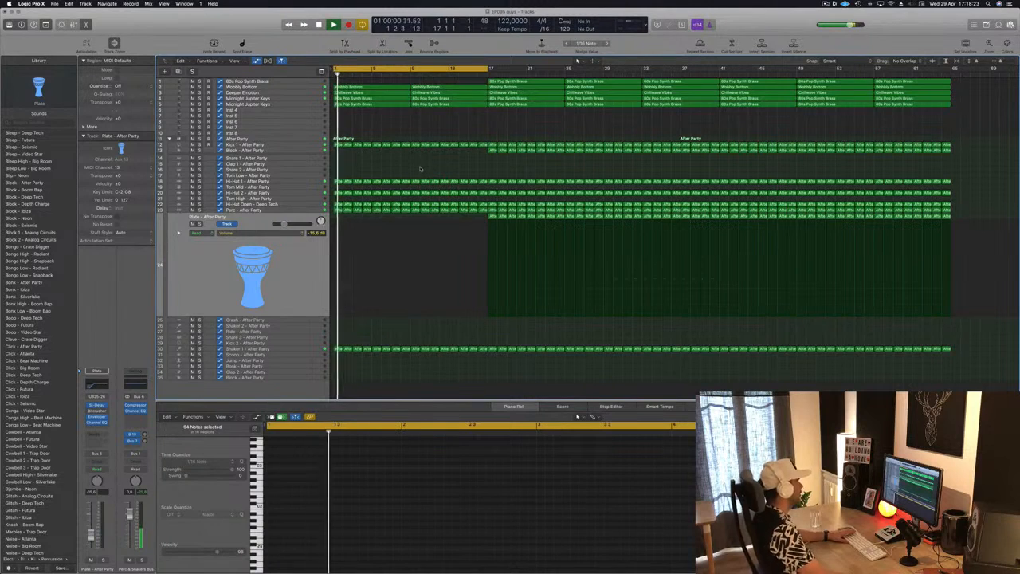
key(Return)
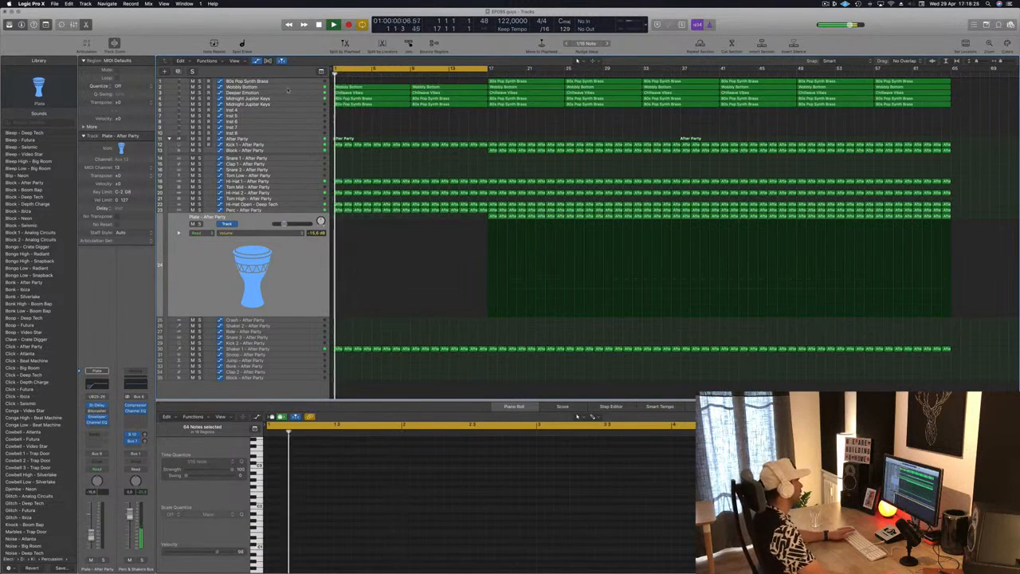
Step: Select the Midnight Jupiter Keys and Deeper Emotion tracks in turn and audition their parts from the beginning
click(282, 100)
key(Return)
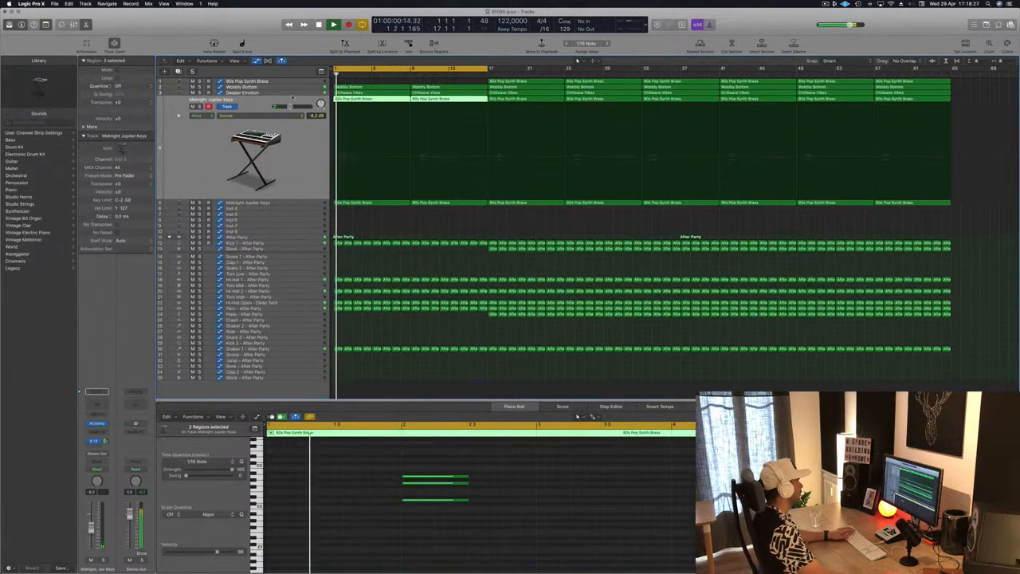
key(Return)
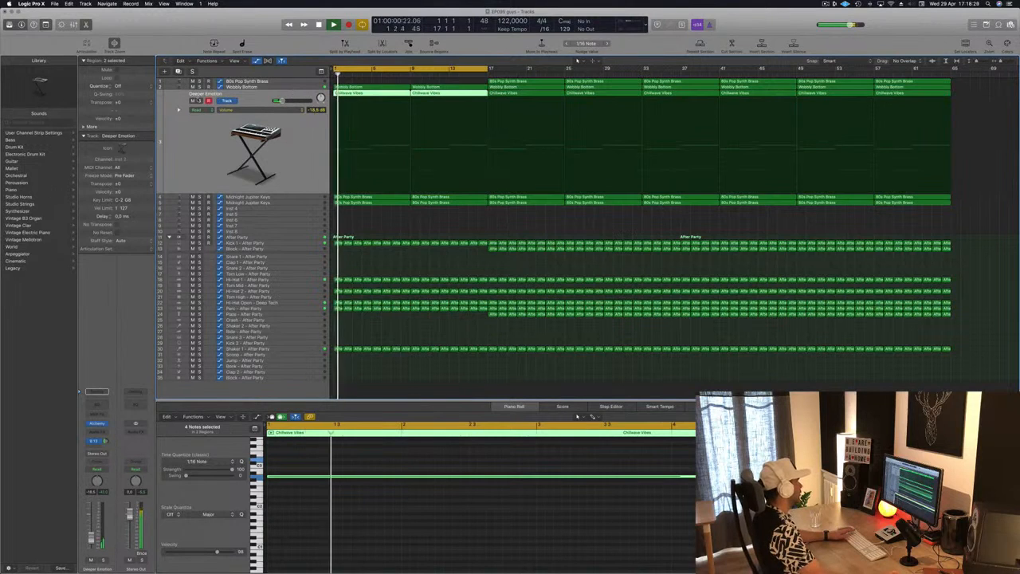
key(Up)
key(super+a)
key(Return)
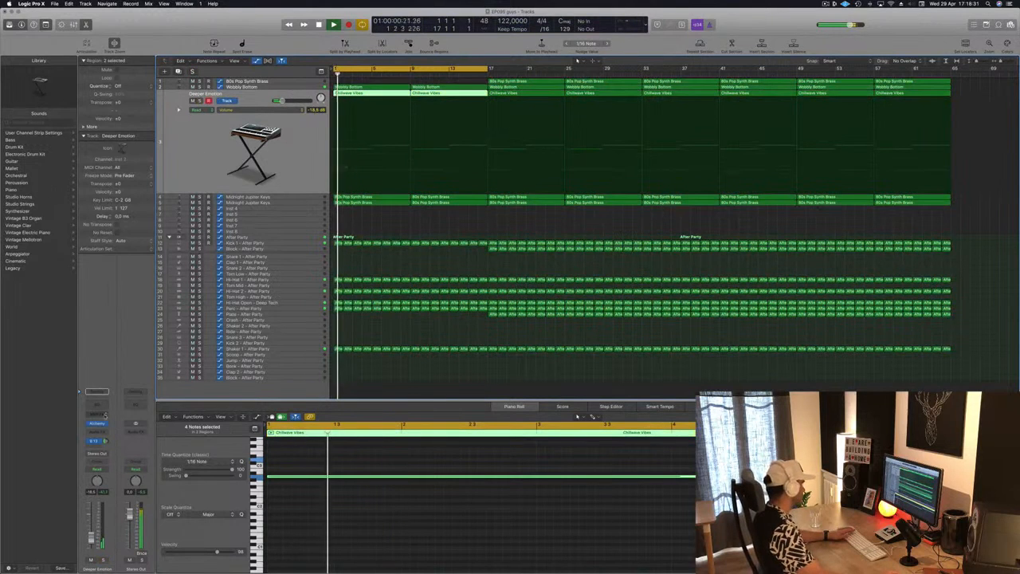
Step: Open the Deeper Emotion track's Alchemy instrument, lower its Cutoff and close the instrument
click(96, 424)
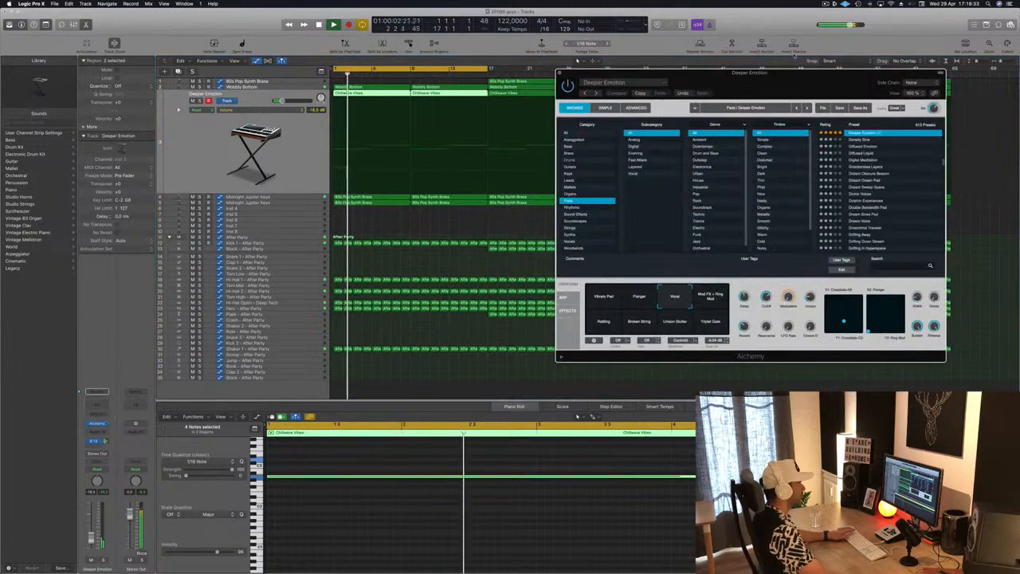
drag(795, 83, 725, 117)
drag(697, 330, 697, 356)
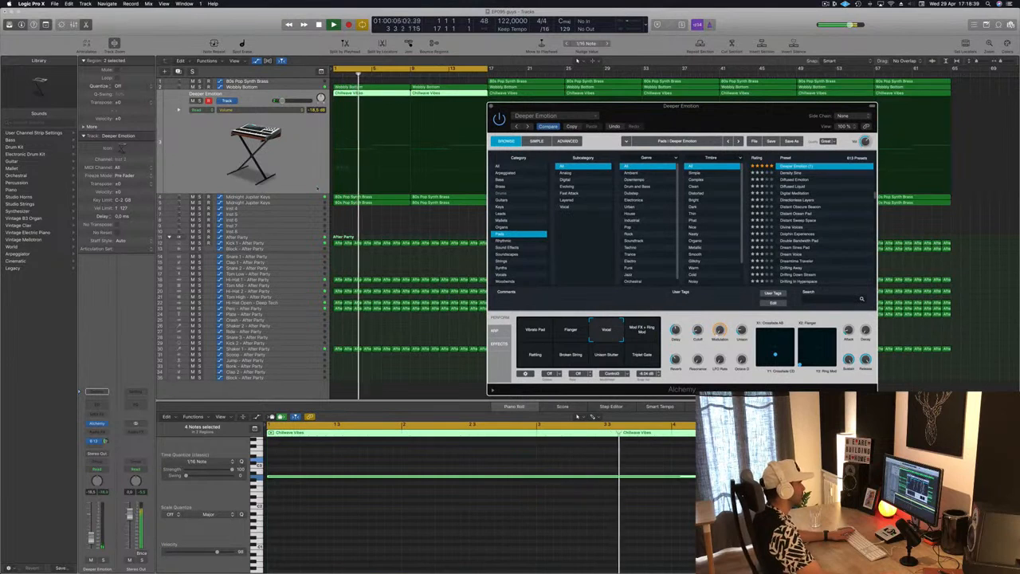
drag(490, 106, 351, 140)
key(v)
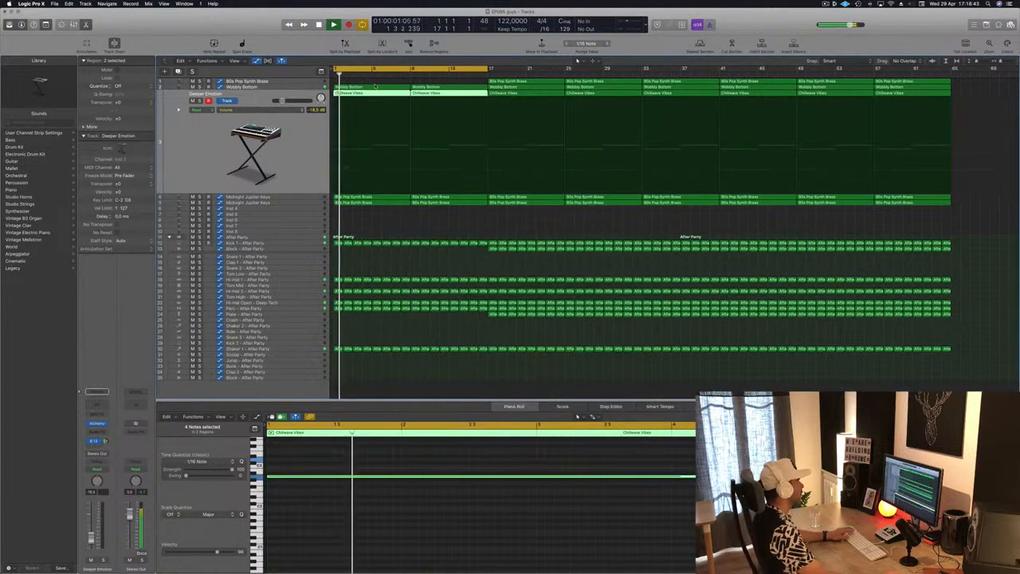
Step: Split the first Wobbly Bottom region at bar 5, delete its second half and select the remaining first half
click(372, 87)
double_click(371, 87)
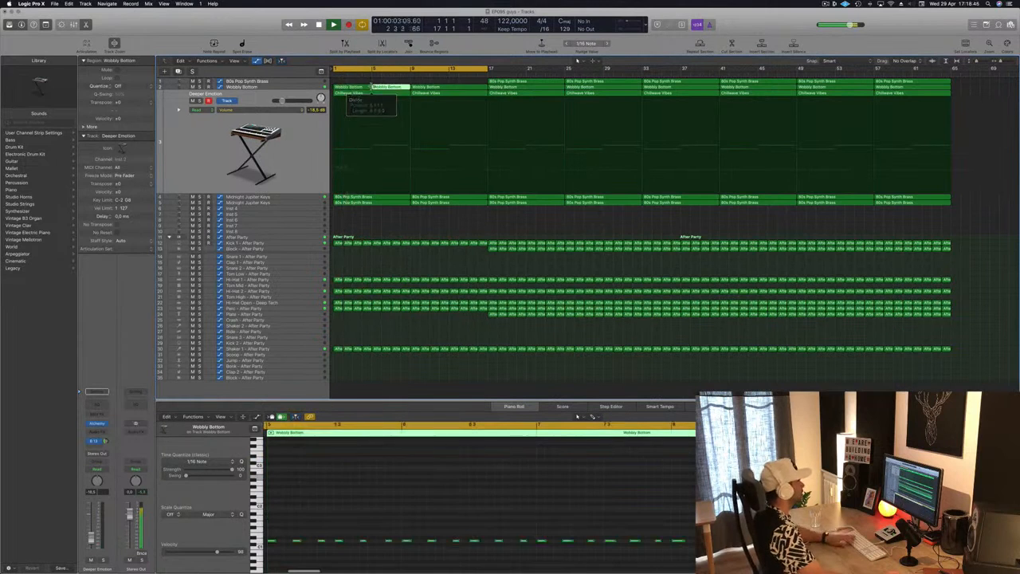
key(Delete)
click(351, 88)
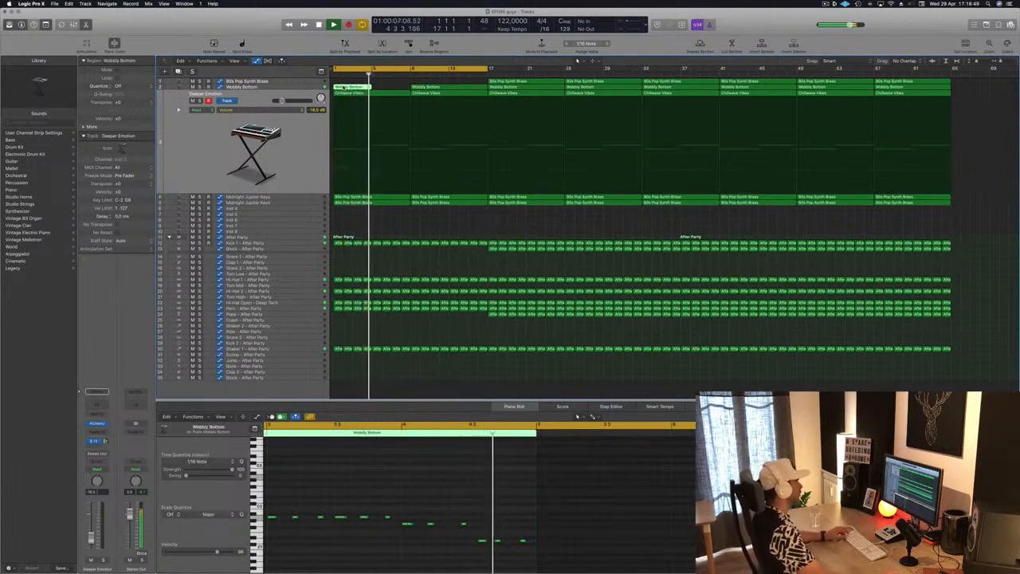
Step: Copy the four-bar Wobbly Bottom region from bar 1 to bar 5 on its own track and replay from the beginning
key(Return)
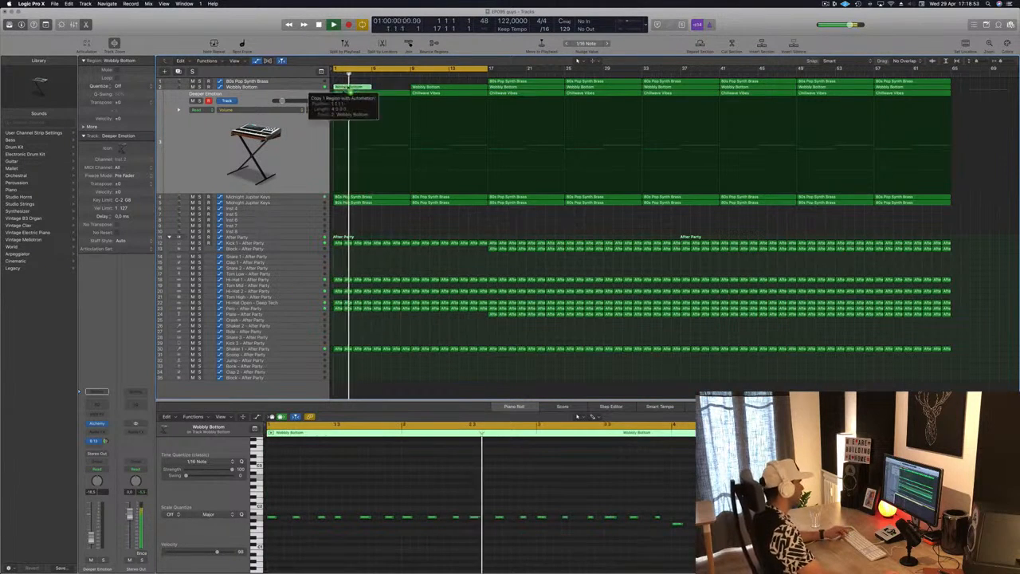
drag(349, 90, 384, 92)
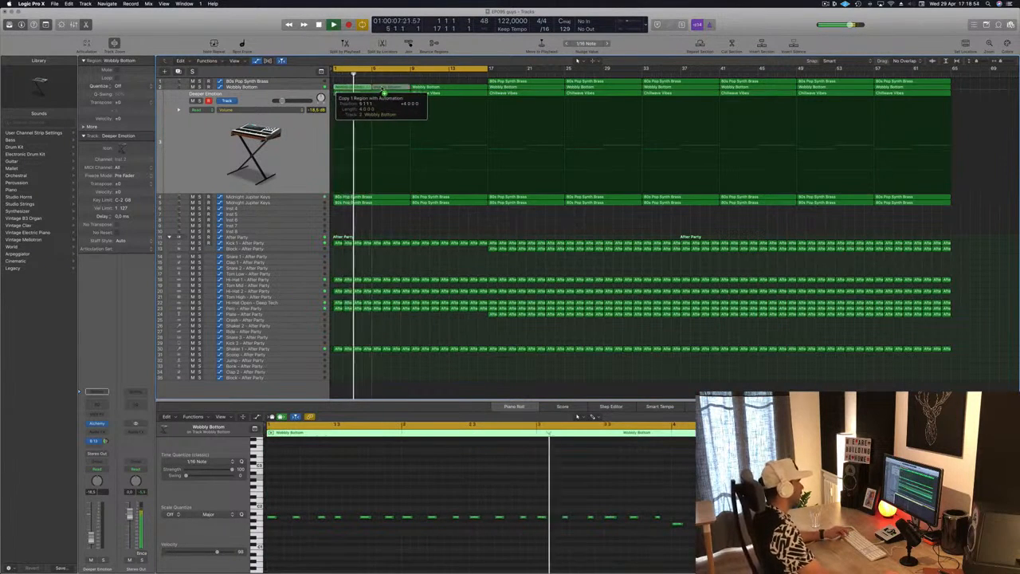
key(Return)
Step: Replace the Wobbly Bottom region at bar 9 with copies of the two four-bar regions from bars 1 to 8
click(454, 88)
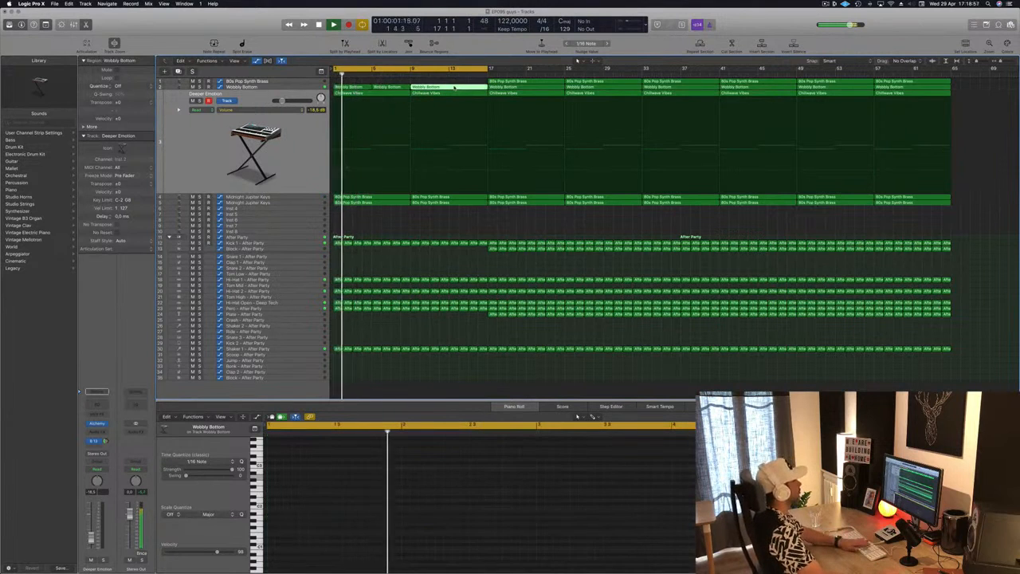
key(Delete)
click(392, 88)
shift+click(349, 88)
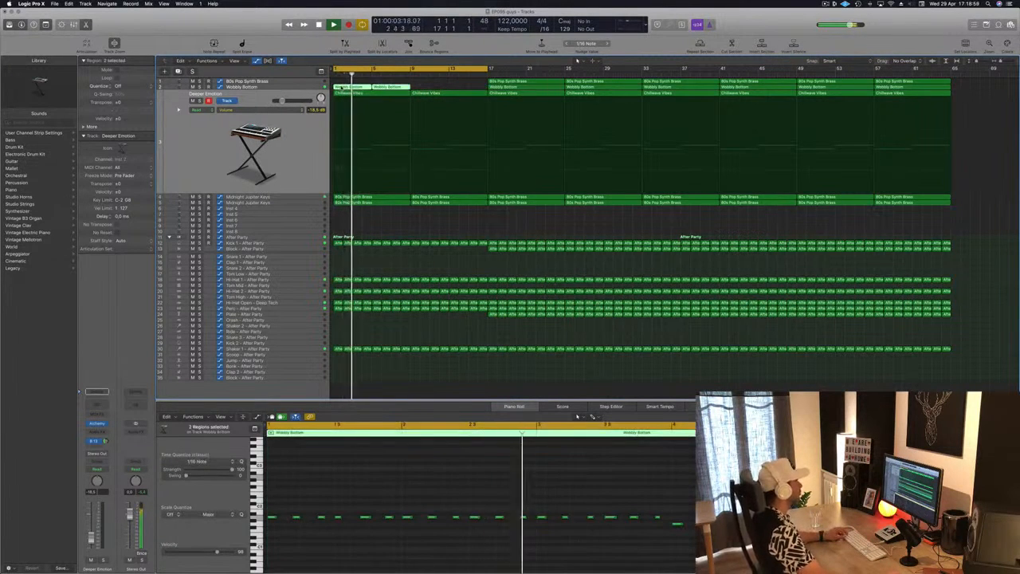
drag(337, 87, 420, 88)
Step: Delete both Chillwave Vibes regions in bars 1 to 16 of the Deeper Emotion track
click(423, 94)
shift+click(374, 93)
key(Return)
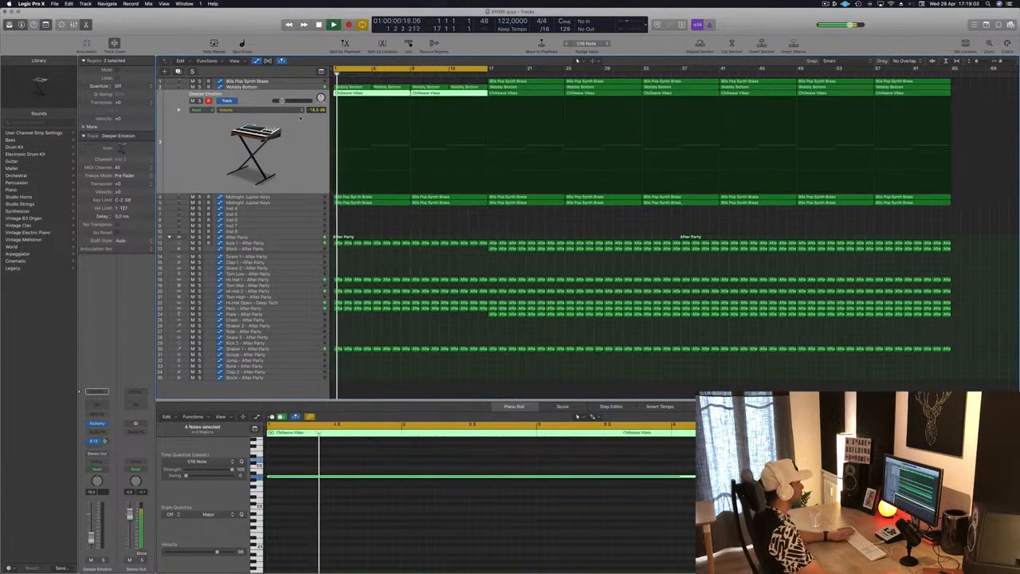
key(Delete)
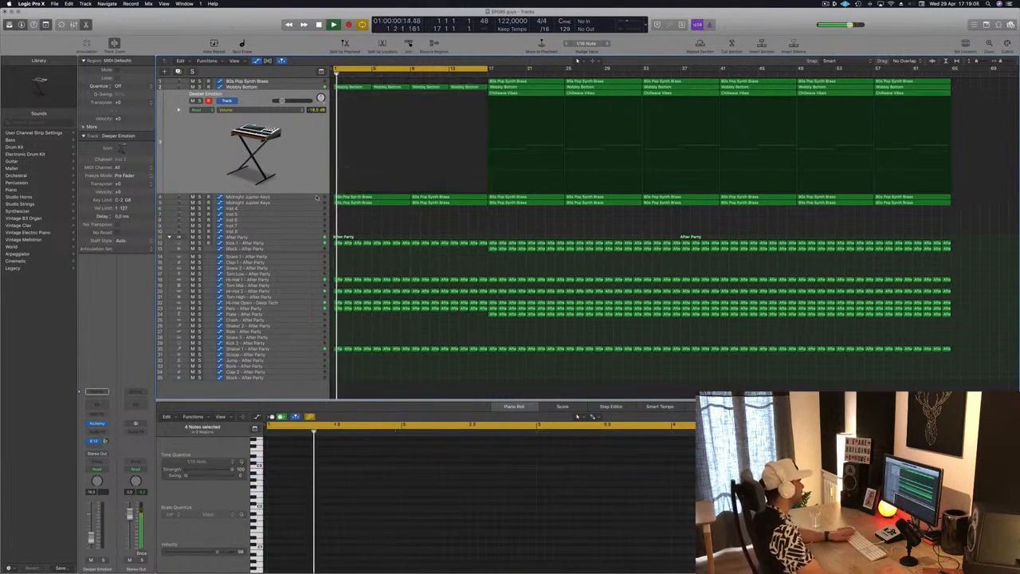
Step: Audition the opening keys and percussion parts and delete the Hi-Hat 2 - After Party regions from bars 1 to 16
click(317, 198)
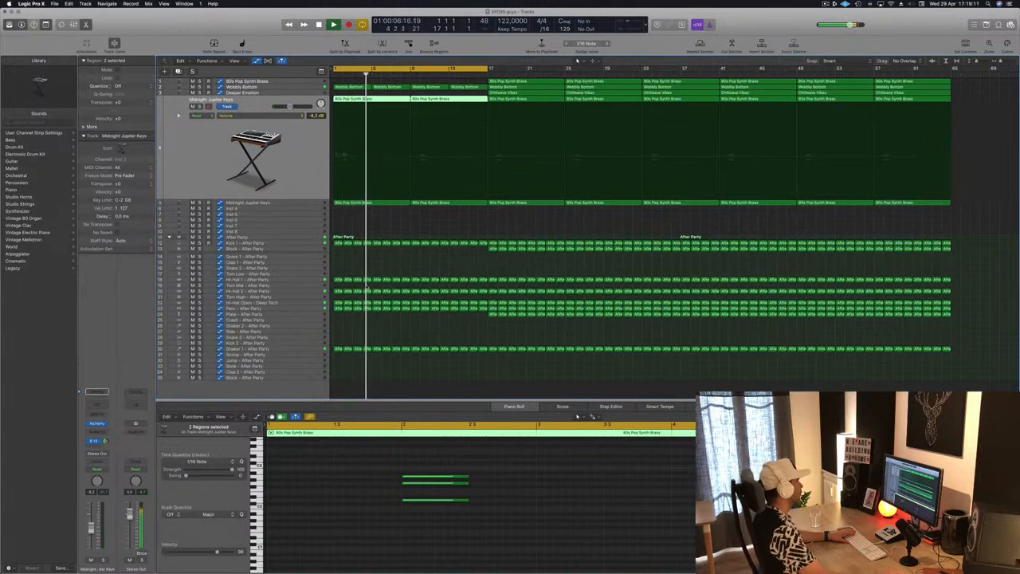
click(308, 310)
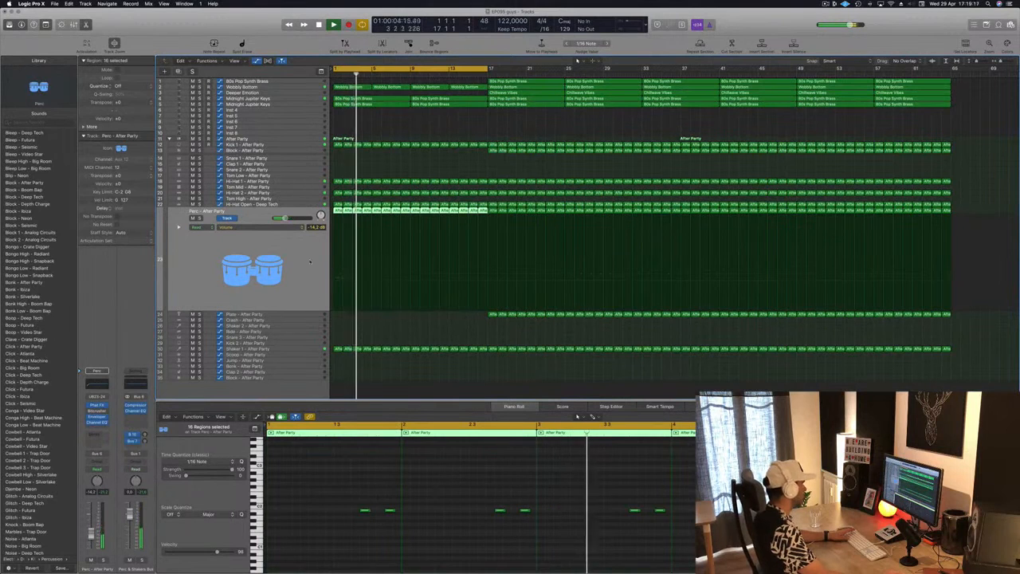
key(Return)
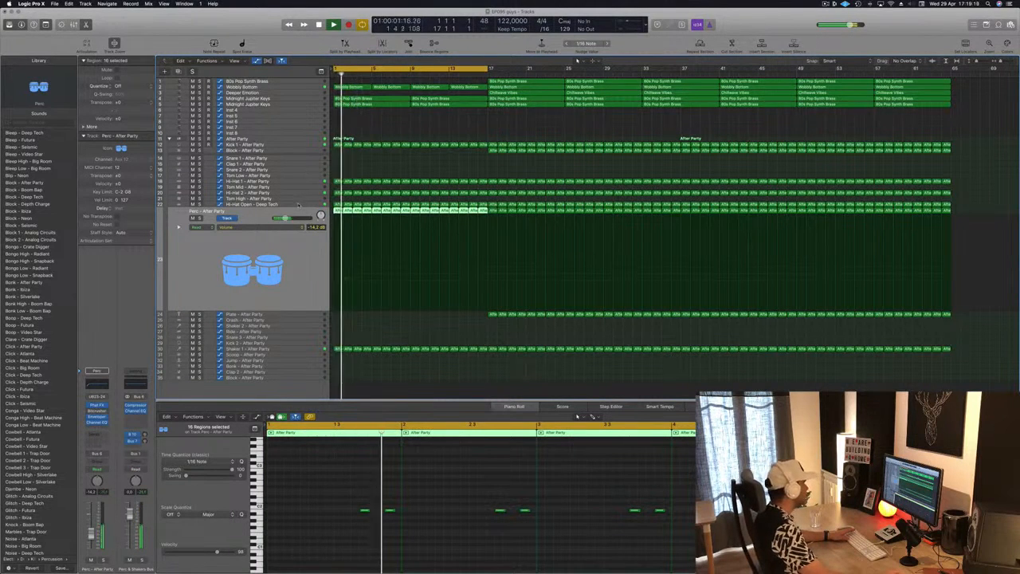
click(300, 204)
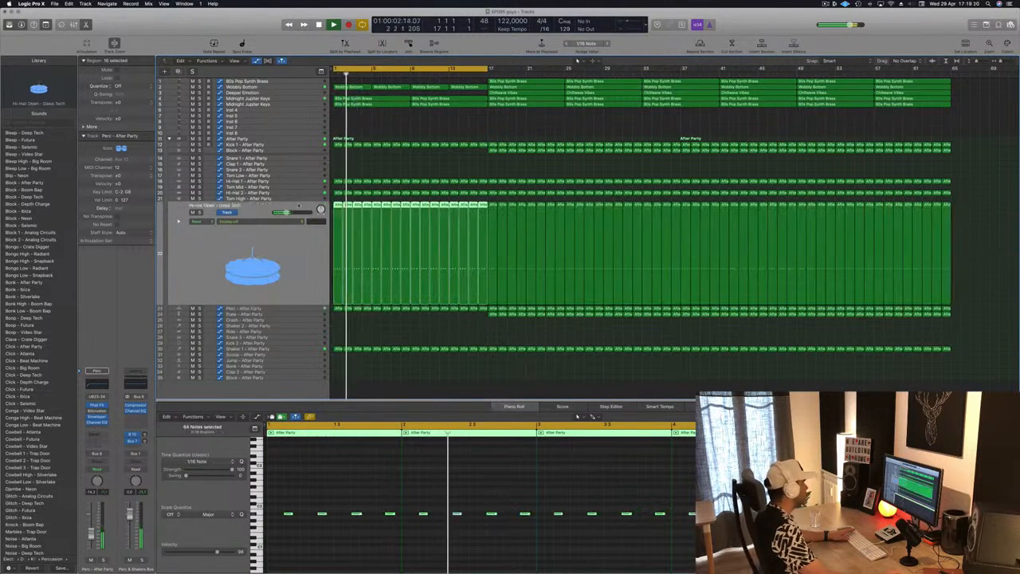
click(306, 193)
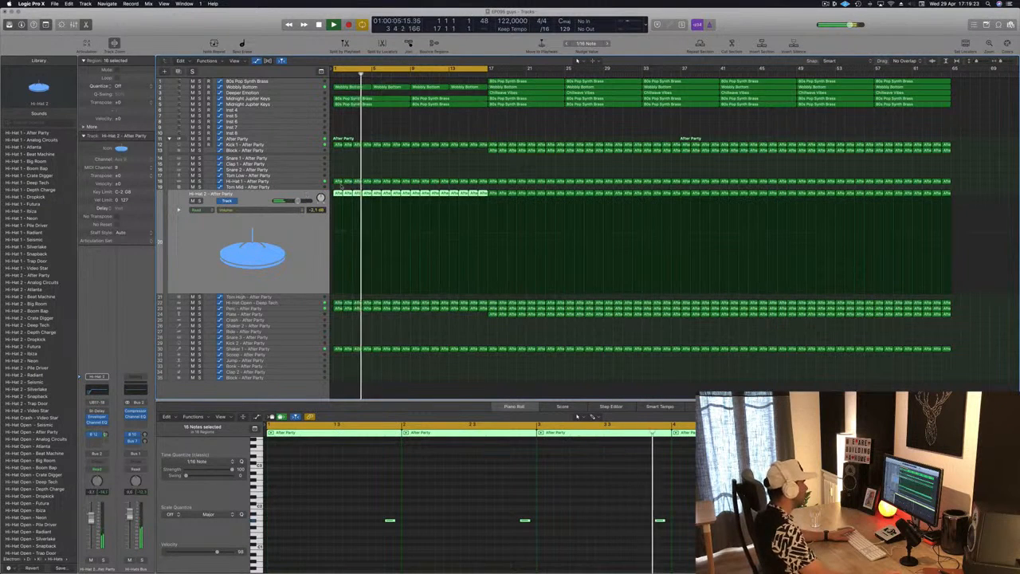
key(Delete)
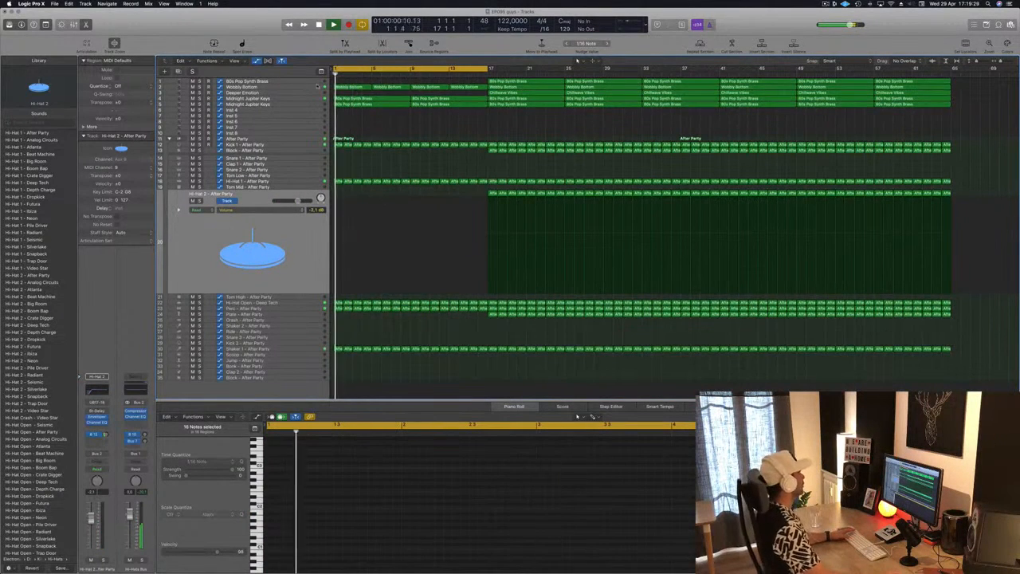
Step: Open the second Midnight Jupiter Keys track's Alchemy instrument and try the Soundscapes preset Cluttered Atmosphere
click(301, 105)
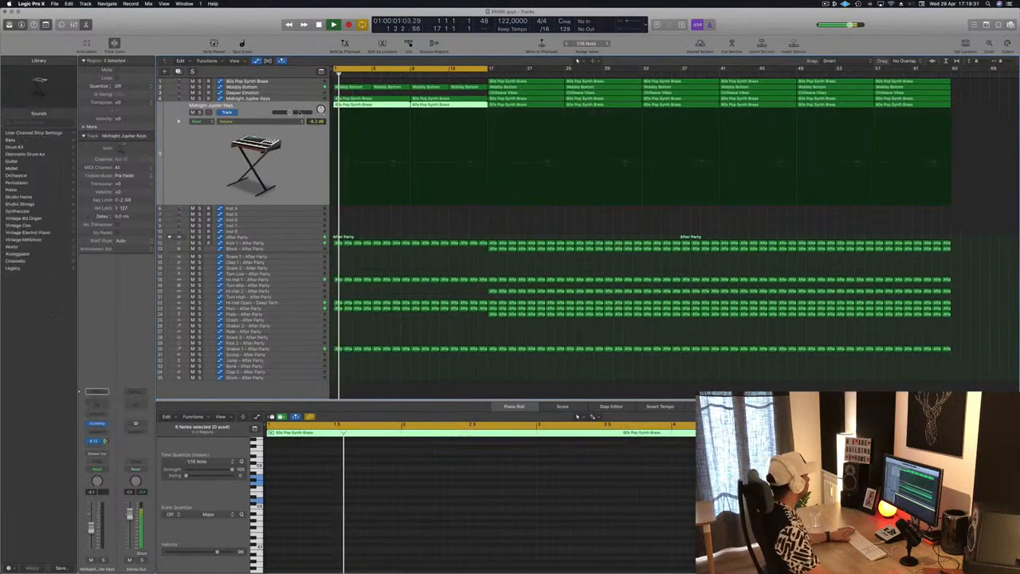
key(space)
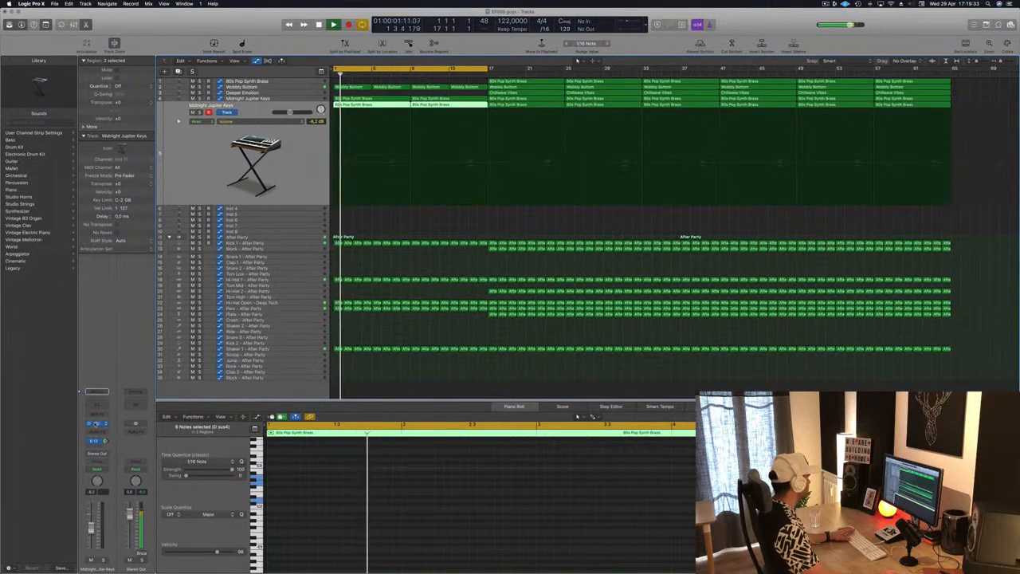
key(v)
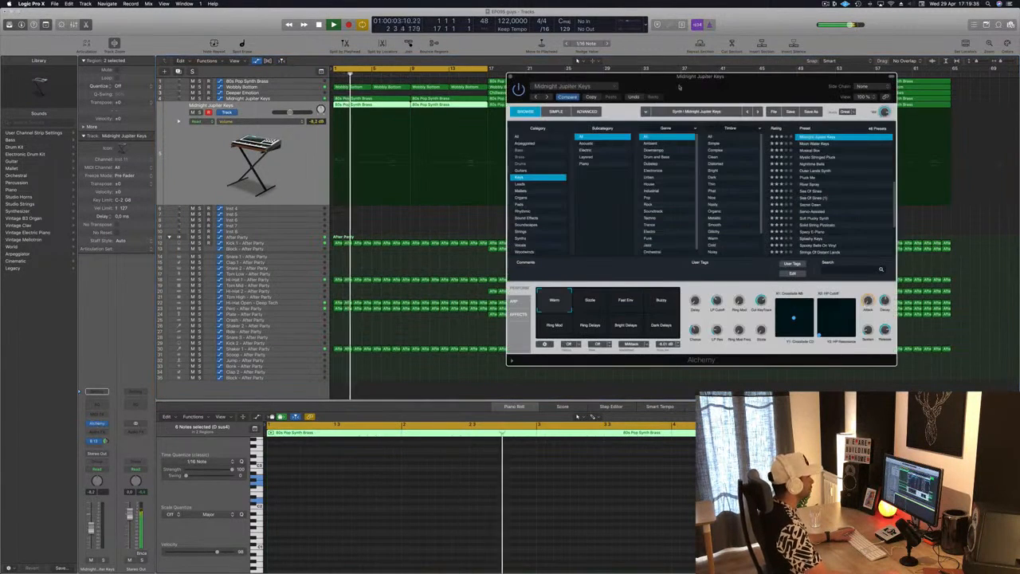
drag(678, 87, 638, 88)
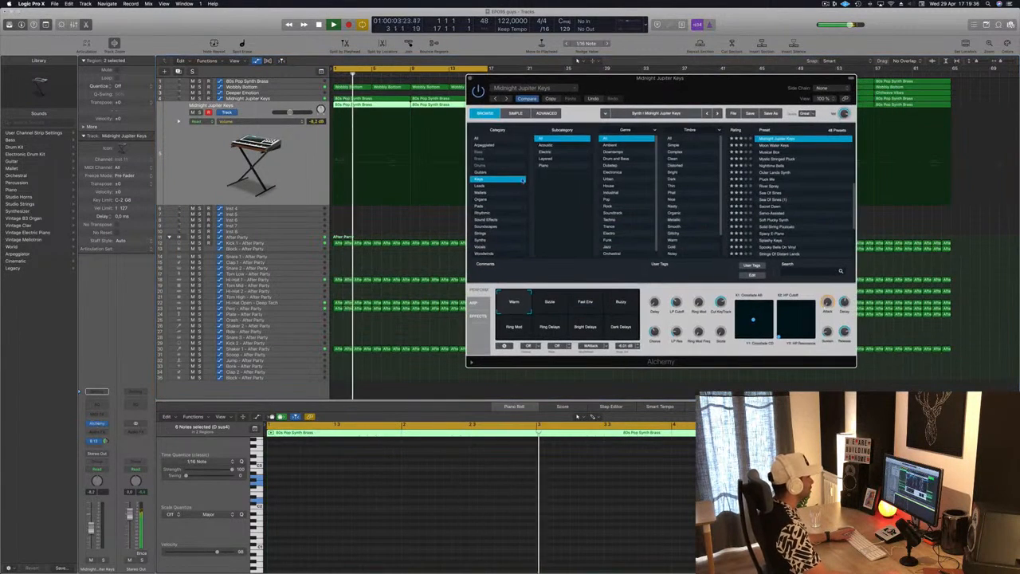
click(480, 227)
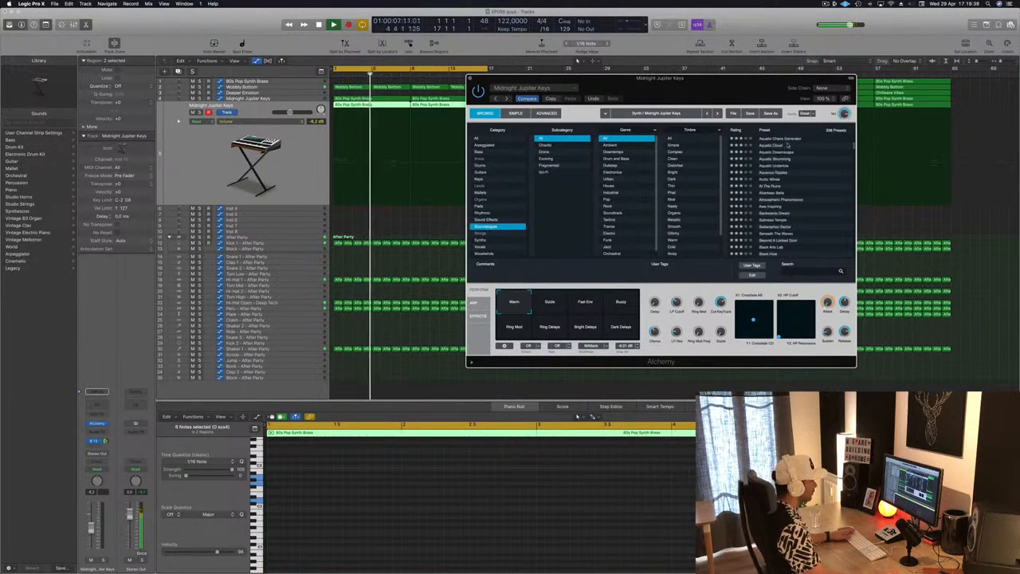
scroll(785, 201, down, 5)
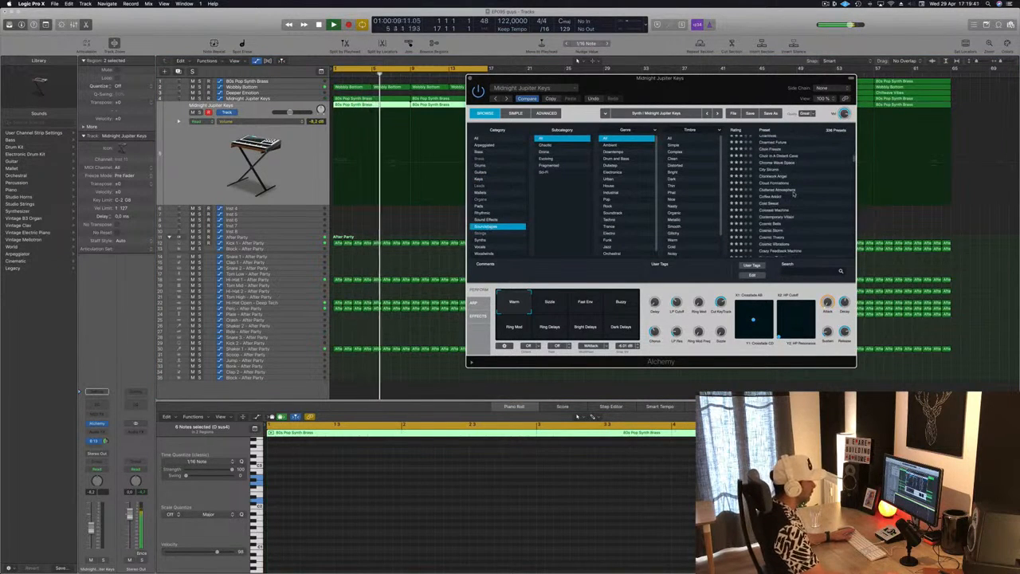
click(786, 191)
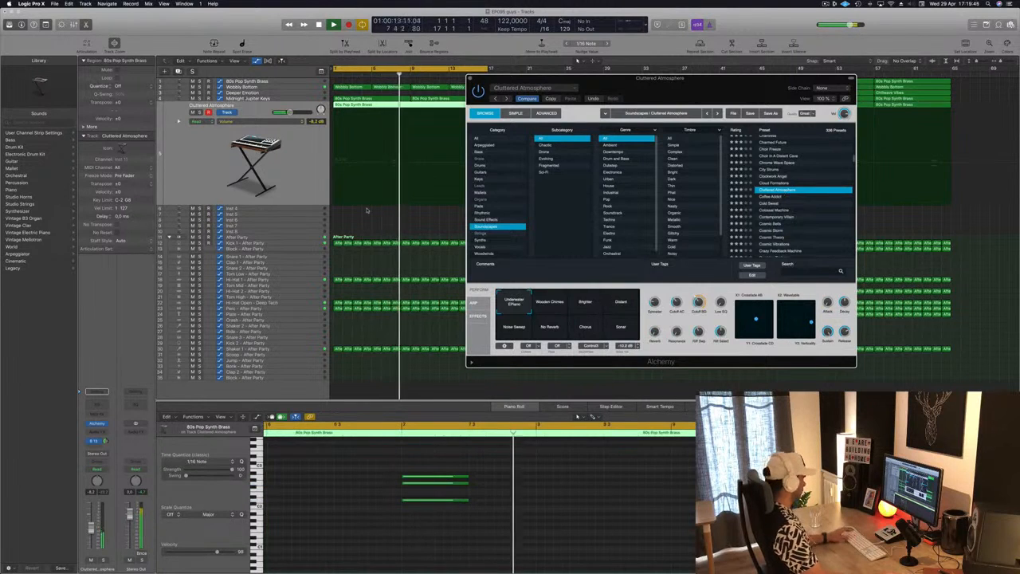
Step: Undo the Cluttered Atmosphere preset change, move the Alchemy window off the regions and replay the chord around bar 7
key(super+z)
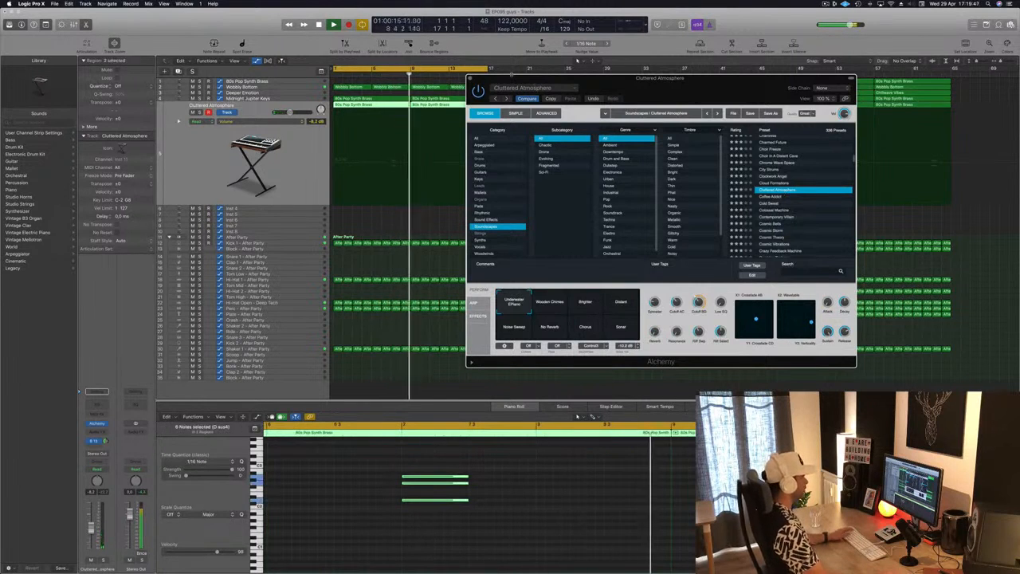
drag(744, 79, 923, 60)
key(space)
click(388, 75)
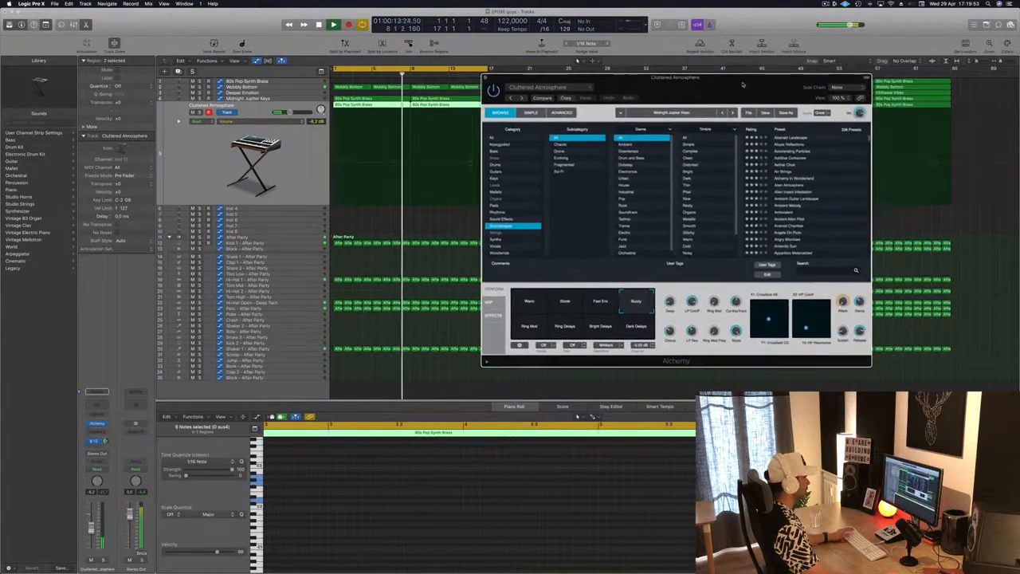
key(space)
drag(737, 93, 727, 217)
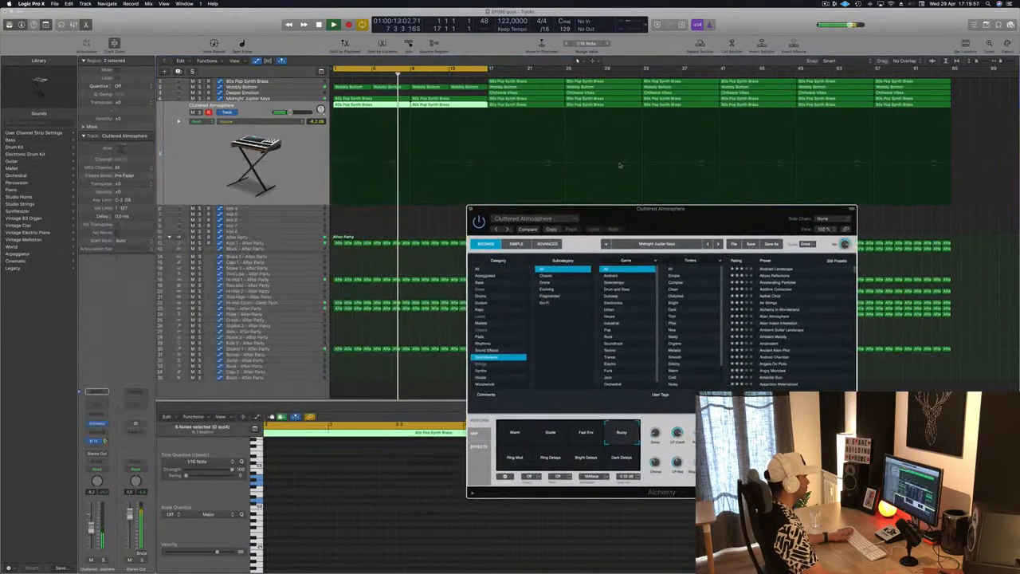
click(391, 75)
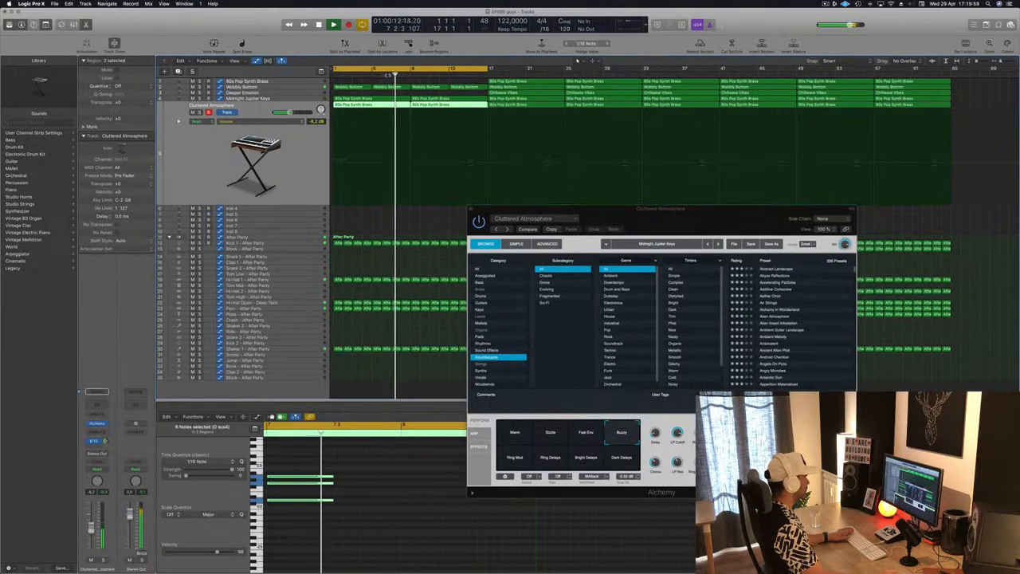
Step: Select the first Midnight Jupiter Keys track, replay it from the beginning and move the Alchemy window clear of the track list
click(296, 99)
key(Return)
drag(771, 210, 600, 284)
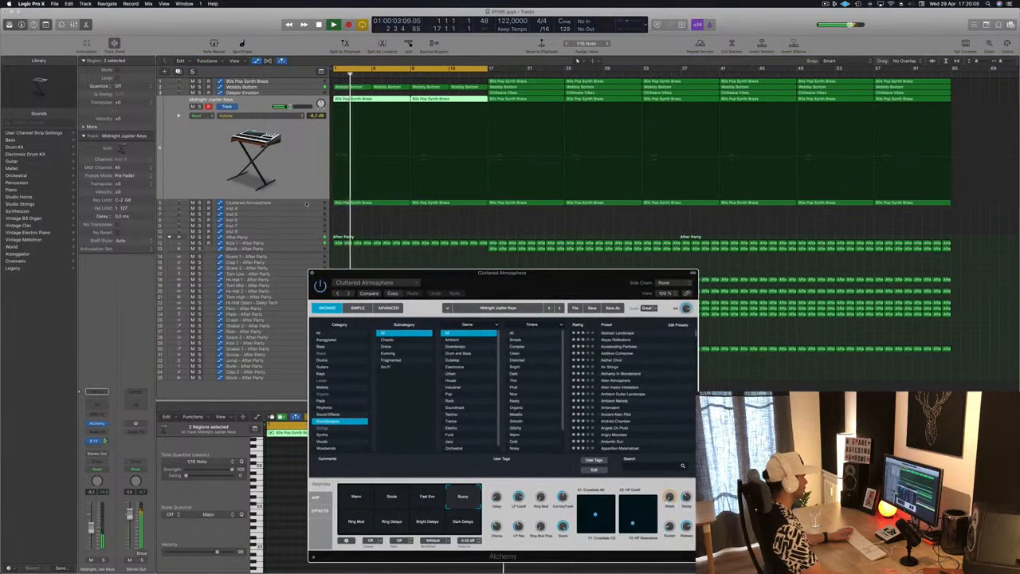
Step: Select the Cluttered Atmosphere track, set its Alchemy performance snapshot to Warm and hide the instrument window
click(306, 204)
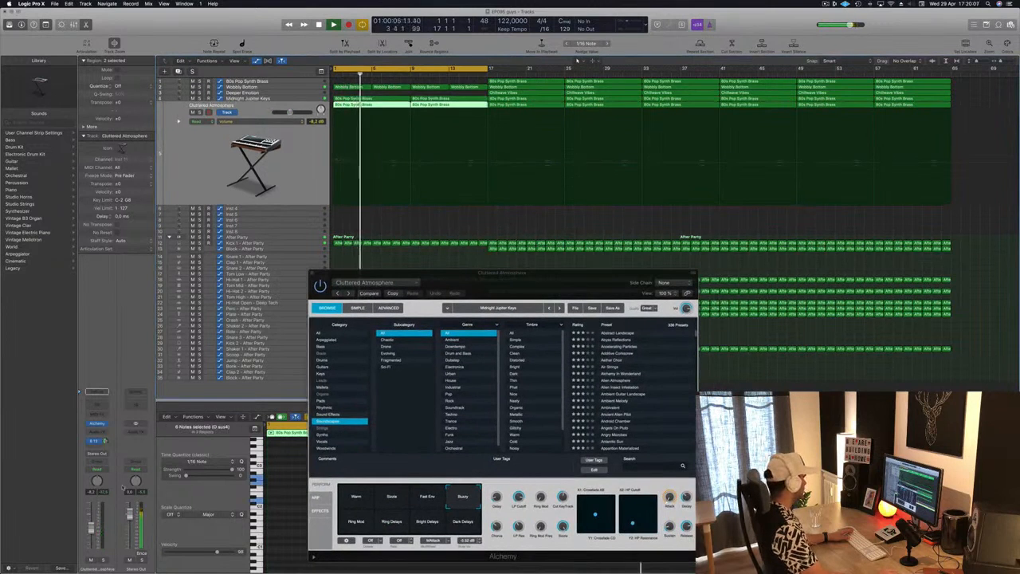
key(v)
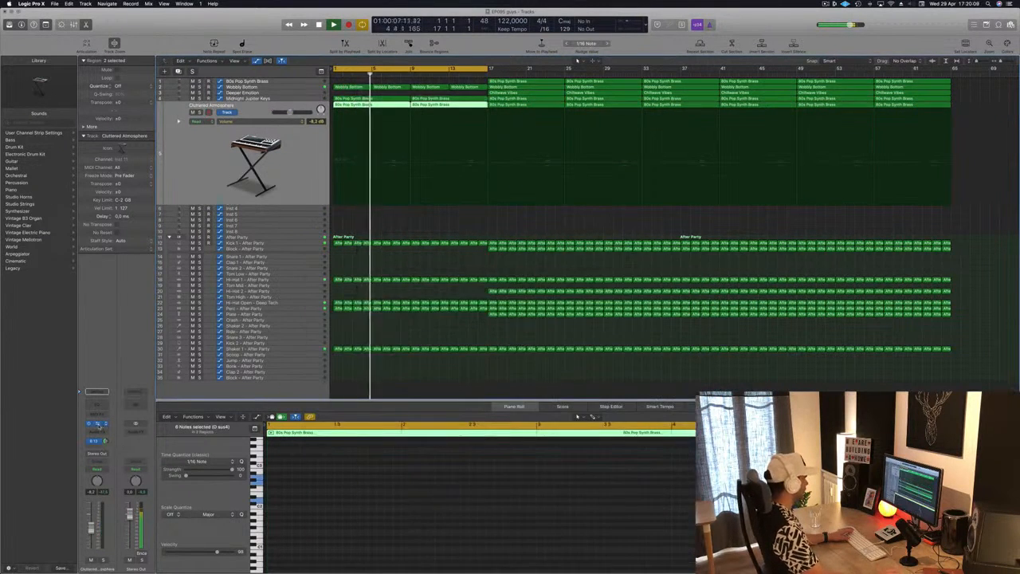
key(v)
key(v)
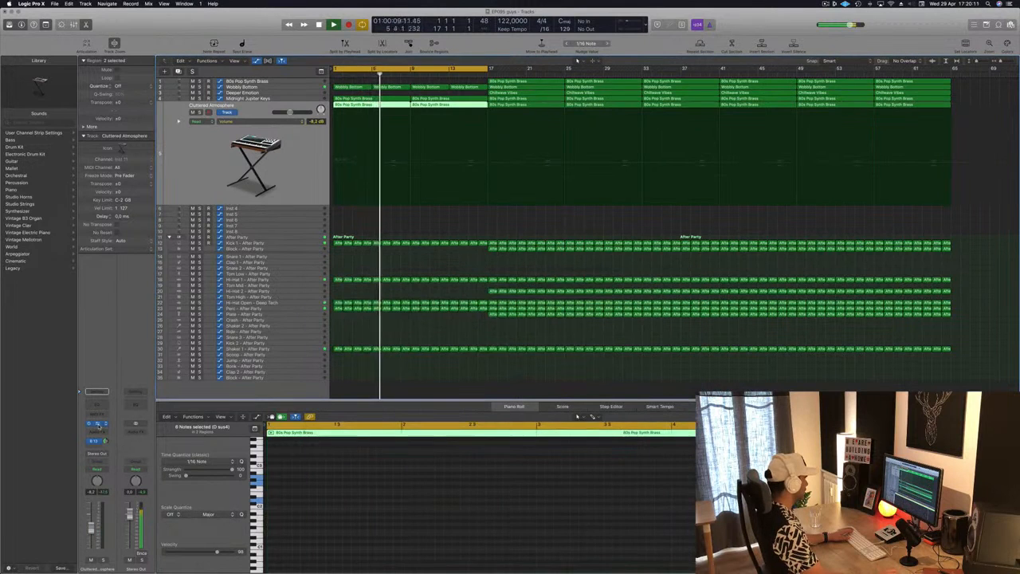
key(v)
click(356, 495)
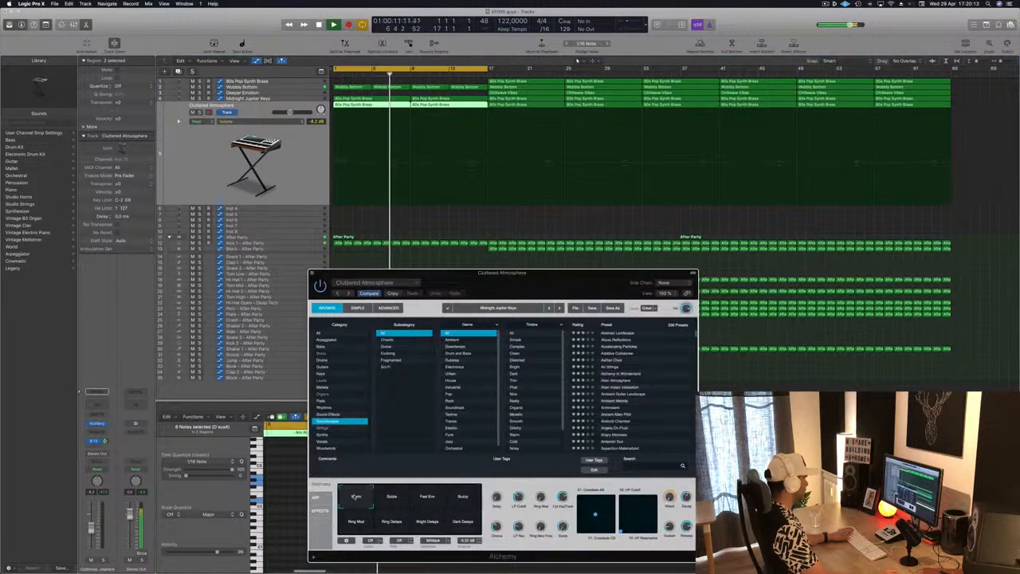
key(v)
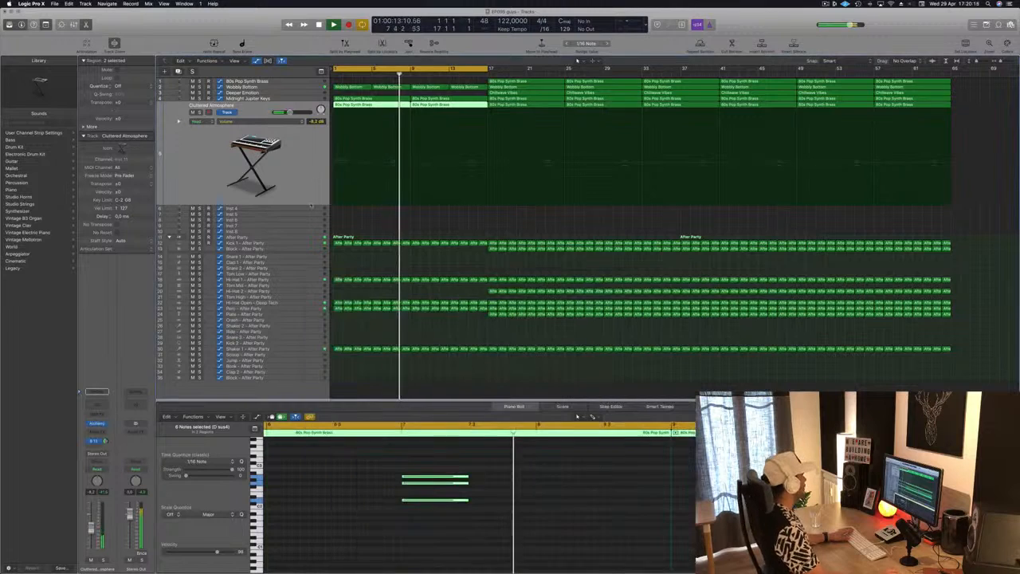
Step: Load the Soundscapes preset Atlantean Bells in the Inst 4 track's Alchemy instrument and show the Musical Typing keyboard
key(Down)
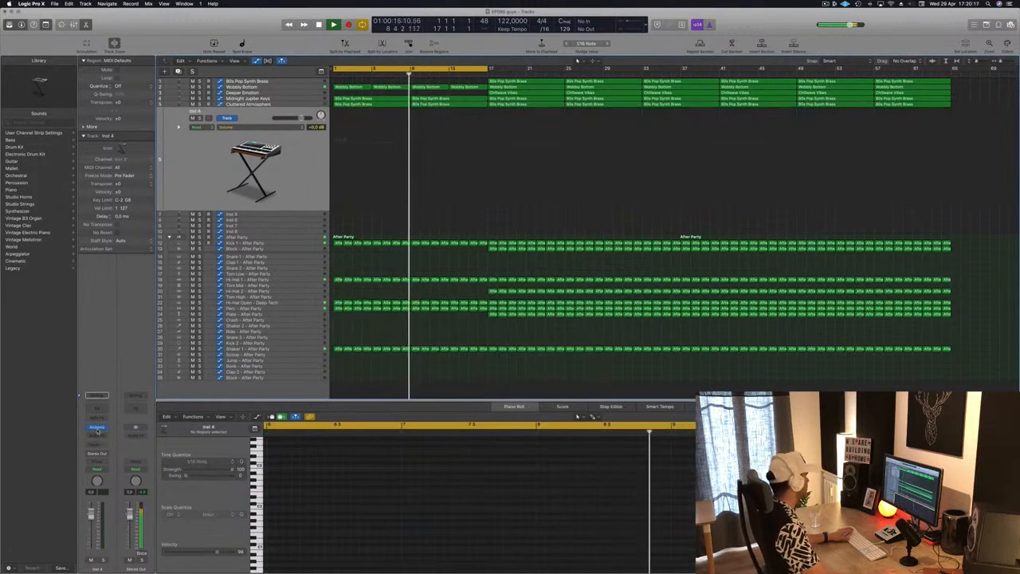
key(v)
drag(312, 19, 804, 81)
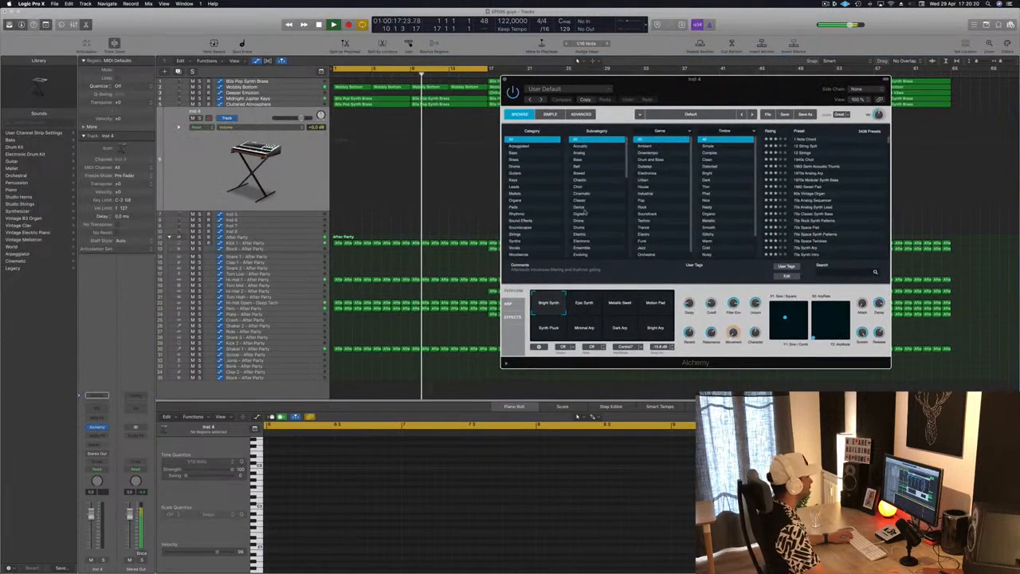
click(533, 227)
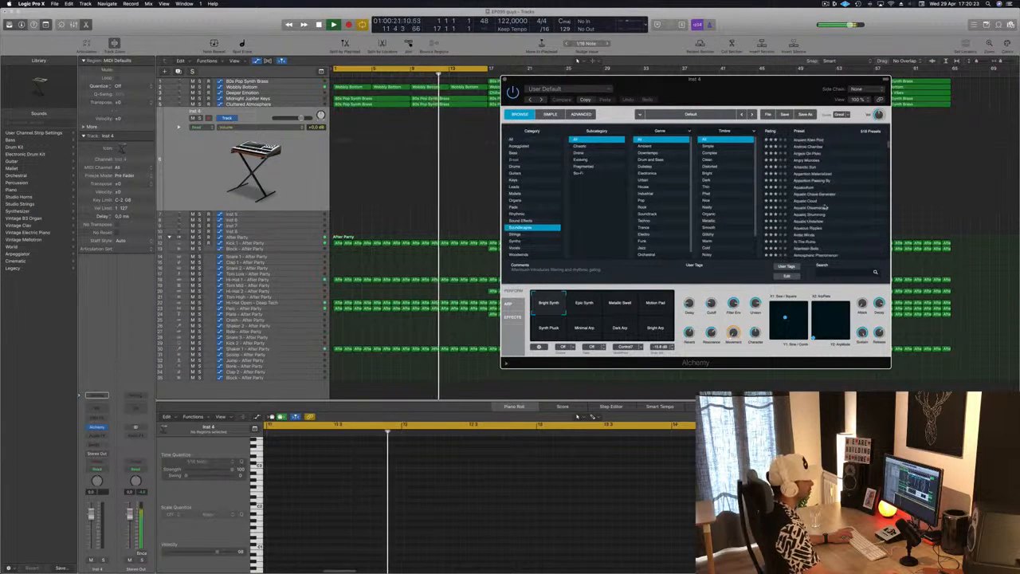
scroll(835, 213, down, 2)
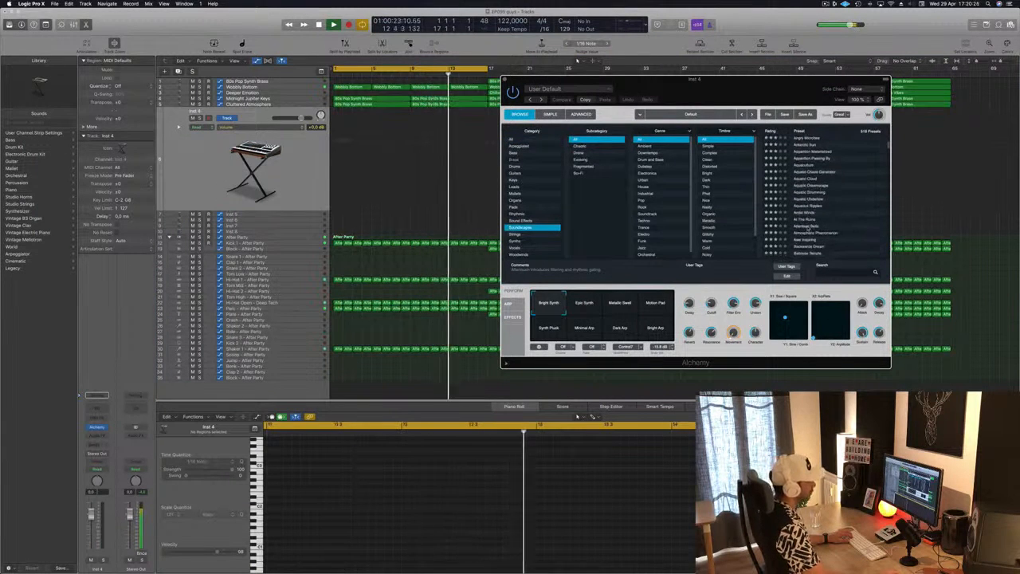
click(812, 227)
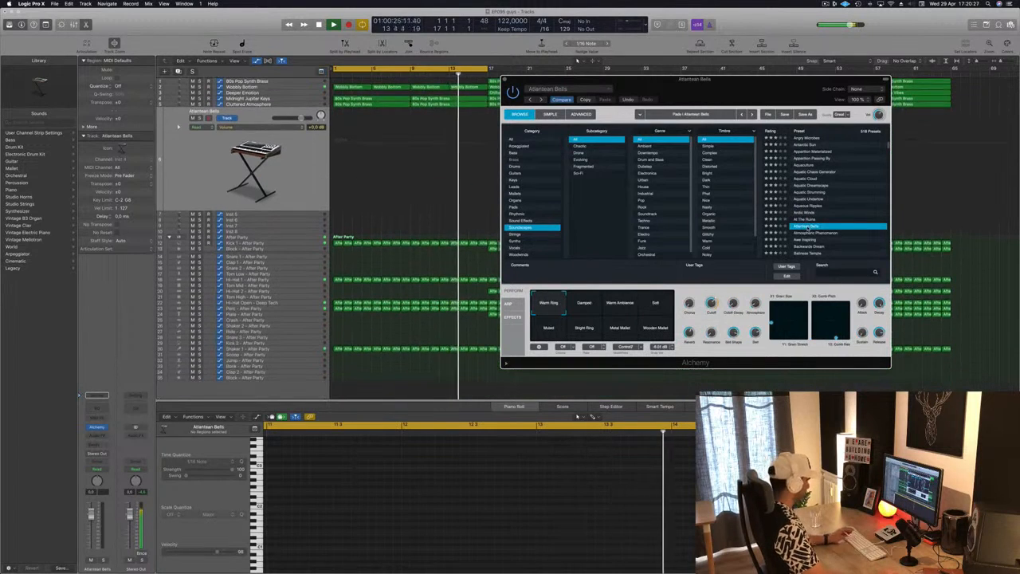
key(super+k)
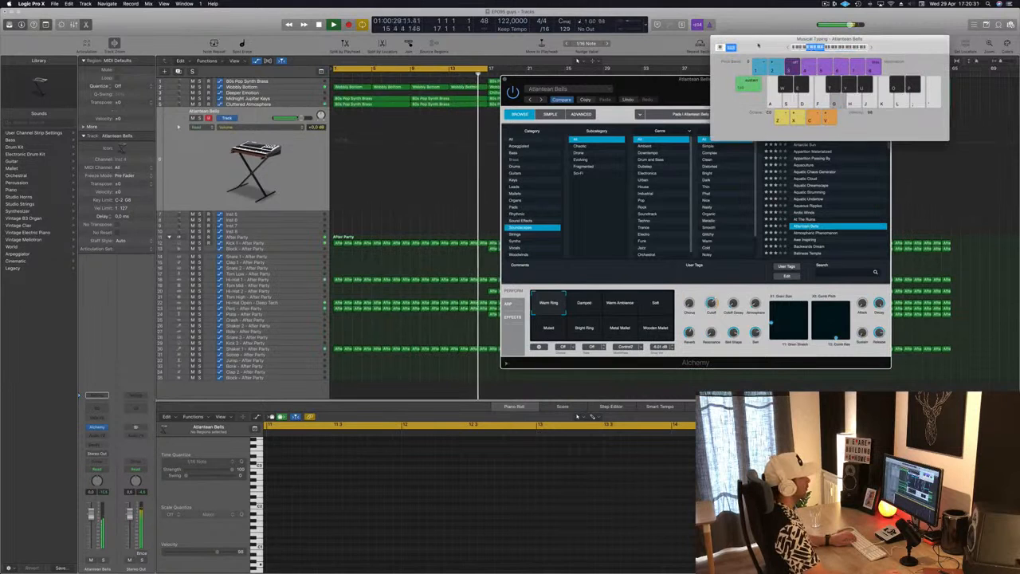
Step: Audition several Soundscapes presets, including Aquatic Undertow and Additive Corkscrew, and load Accelerating Particles in Alchemy
drag(759, 45, 751, 17)
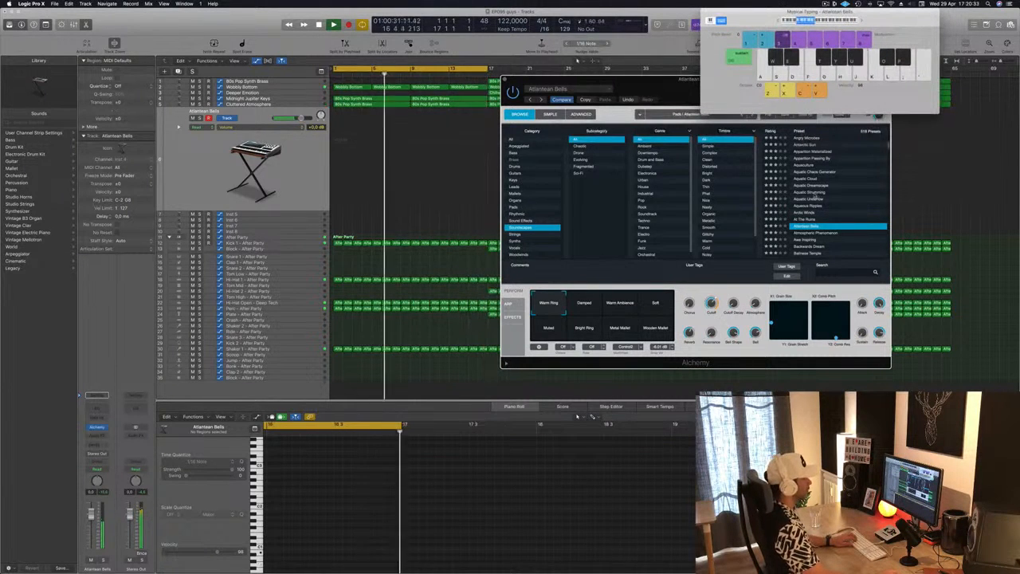
click(808, 192)
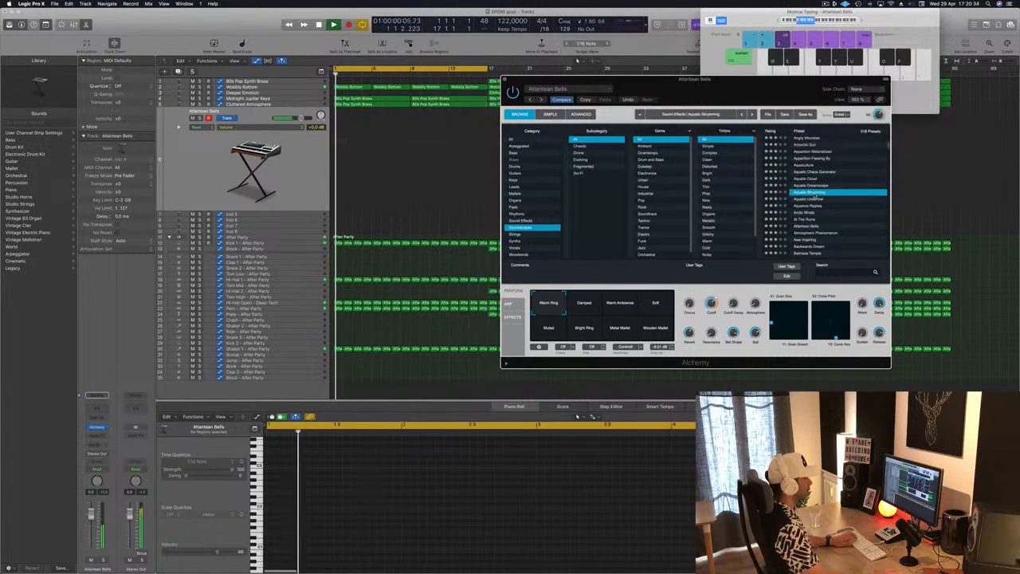
click(813, 199)
scroll(816, 159, up, 5)
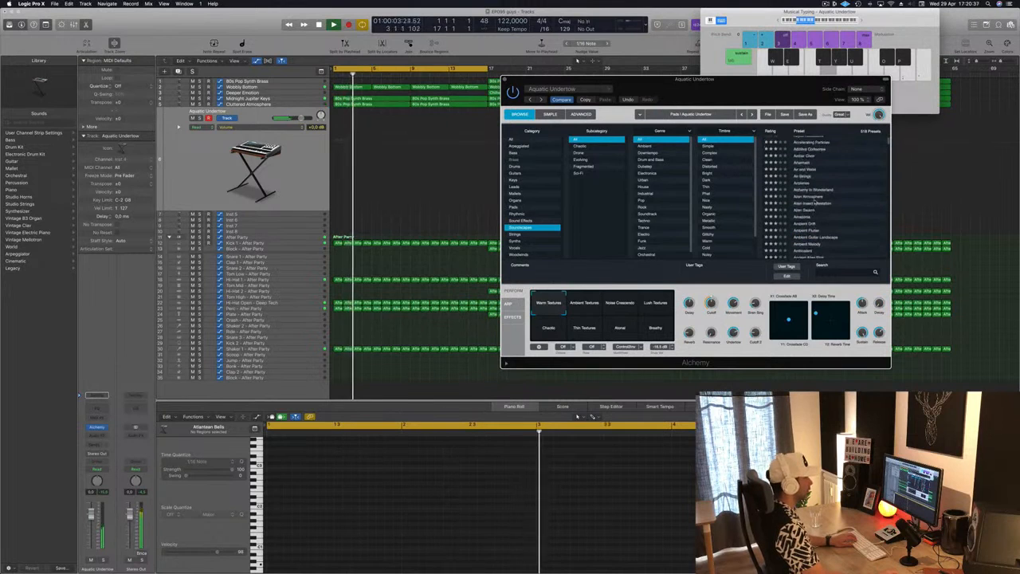
click(814, 156)
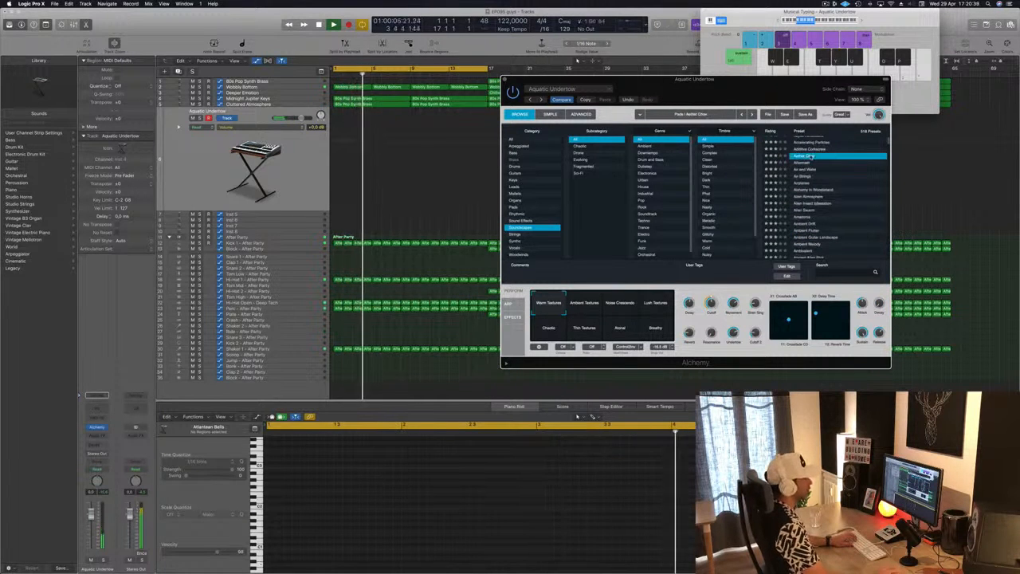
scroll(816, 160, up, 2)
click(819, 166)
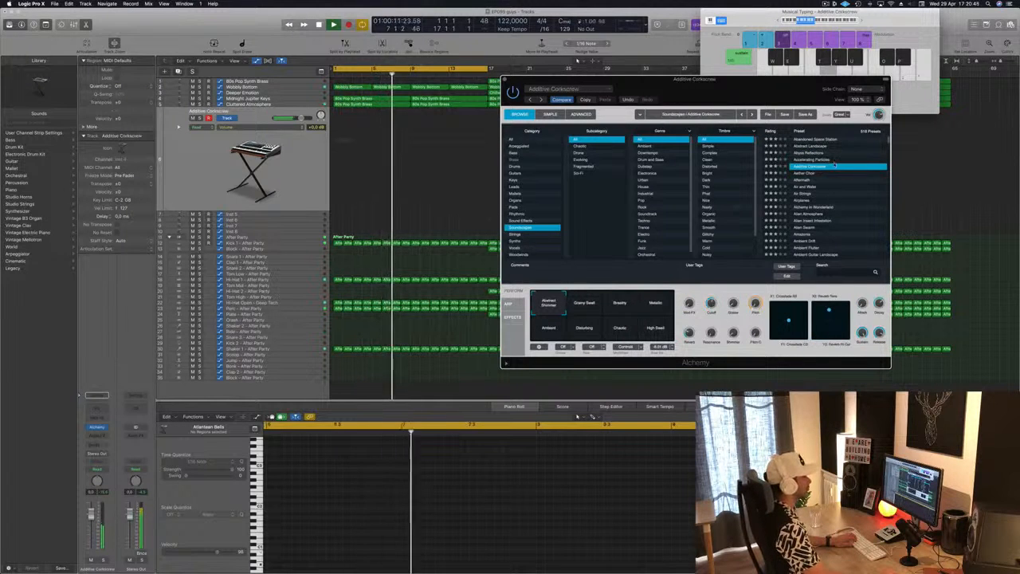
click(810, 160)
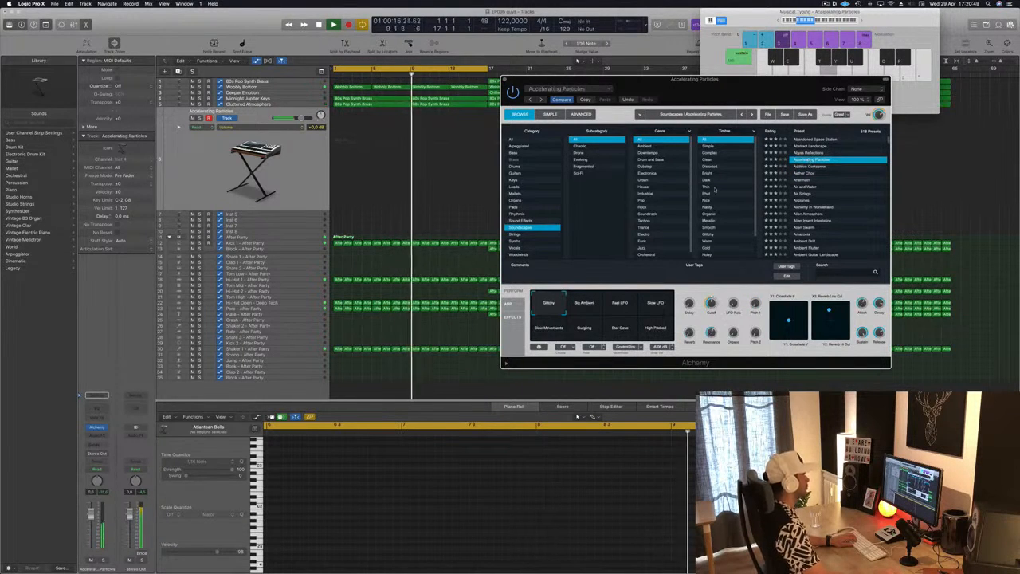
Step: Lower the Accelerating Particles track to about -10.8 dB, record a sustained note on it and replay from the beginning
drag(90, 518, 92, 540)
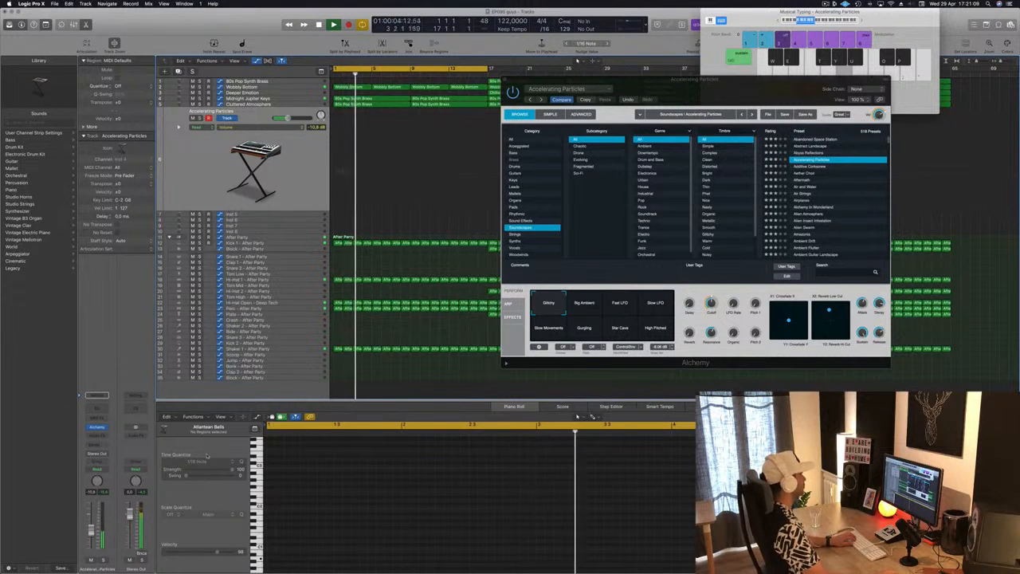
key(r)
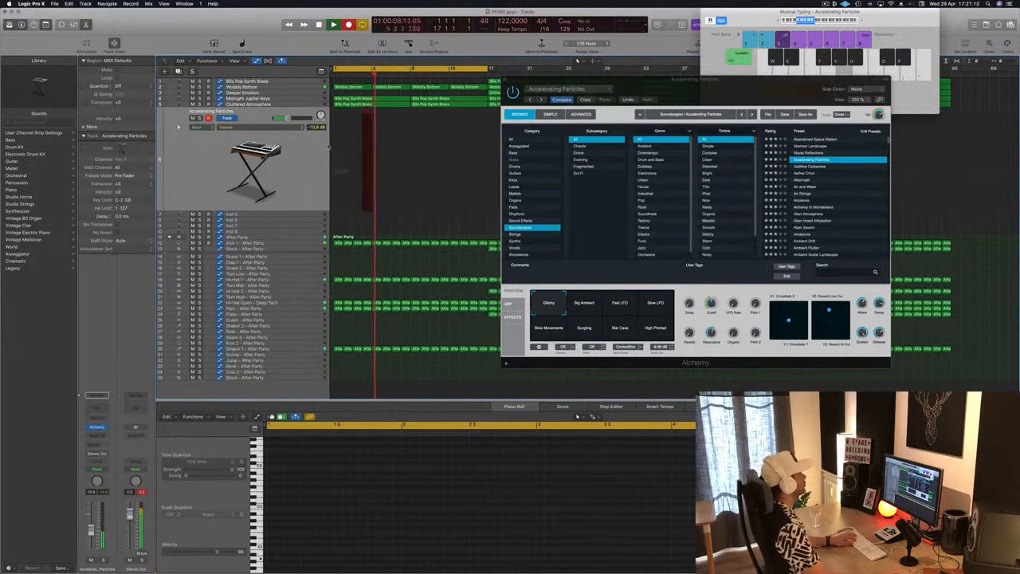
drag(770, 99, 754, 117)
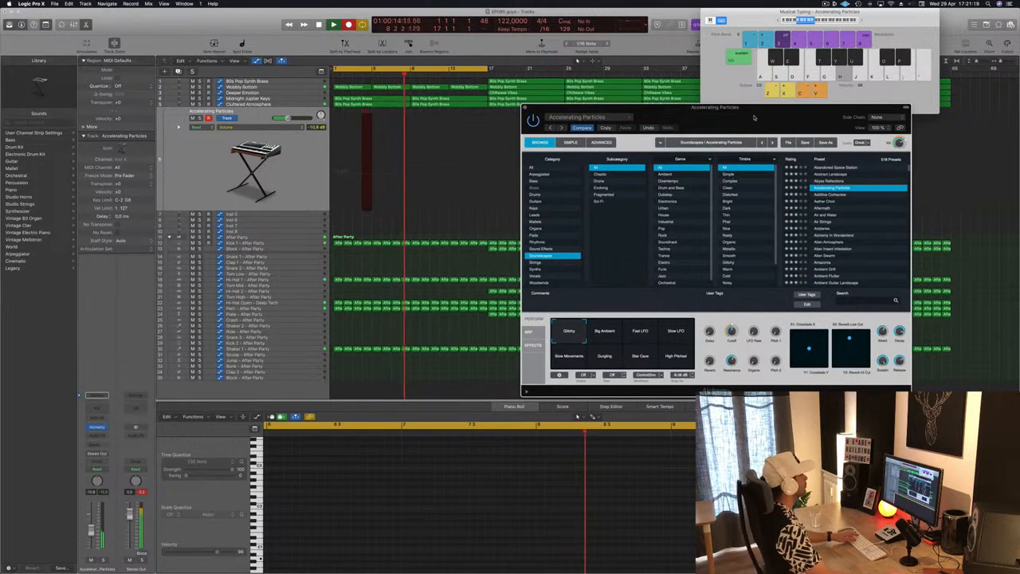
key(space)
key(space)
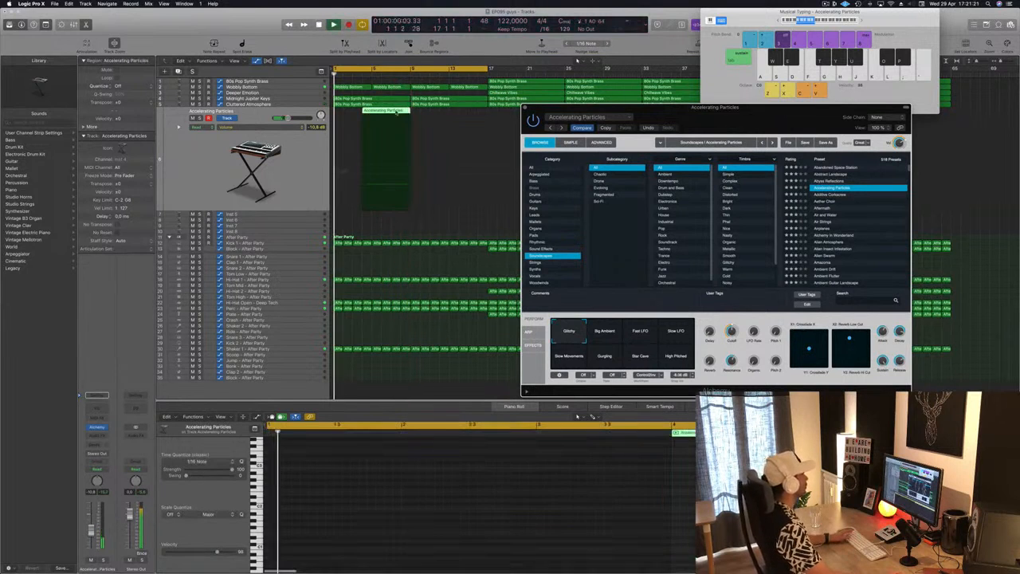
Step: Move the recorded region to bar 1, shift its note to the region's start at a higher pitch and replay
drag(391, 113, 362, 114)
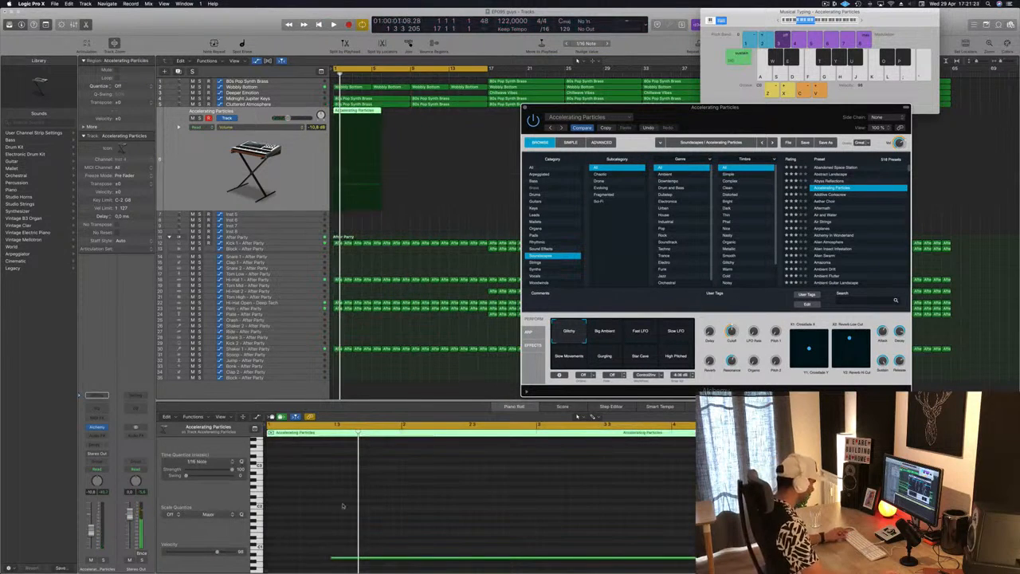
drag(347, 561, 306, 551)
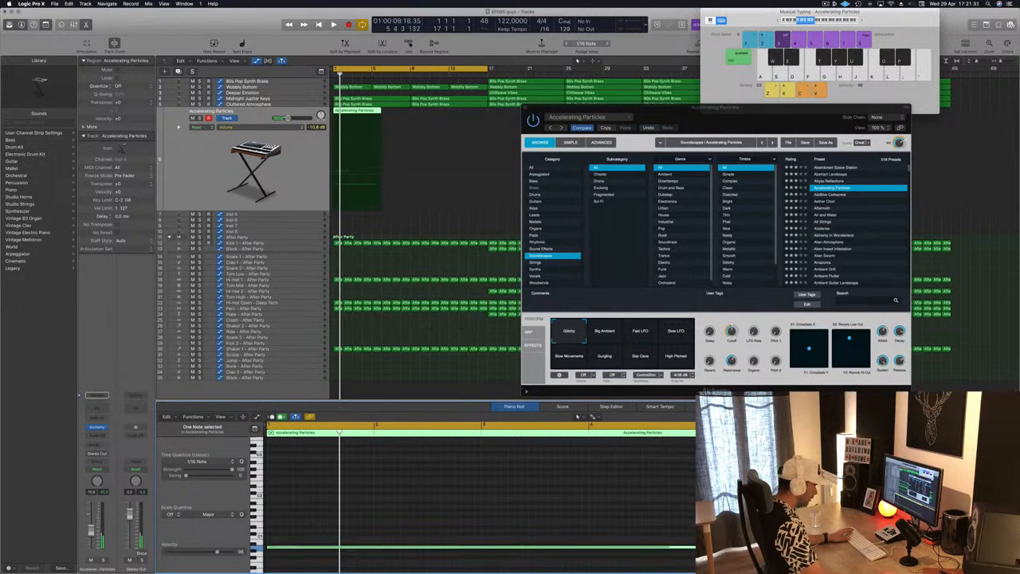
key(space)
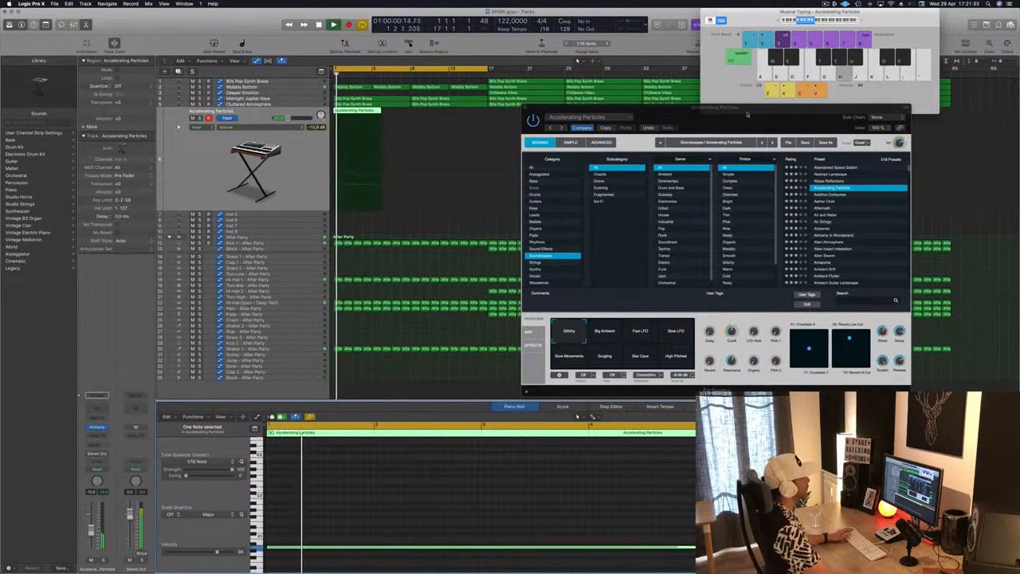
Step: Turn the Accelerating Particles track down a little more and close its Alchemy window
drag(746, 108, 783, 94)
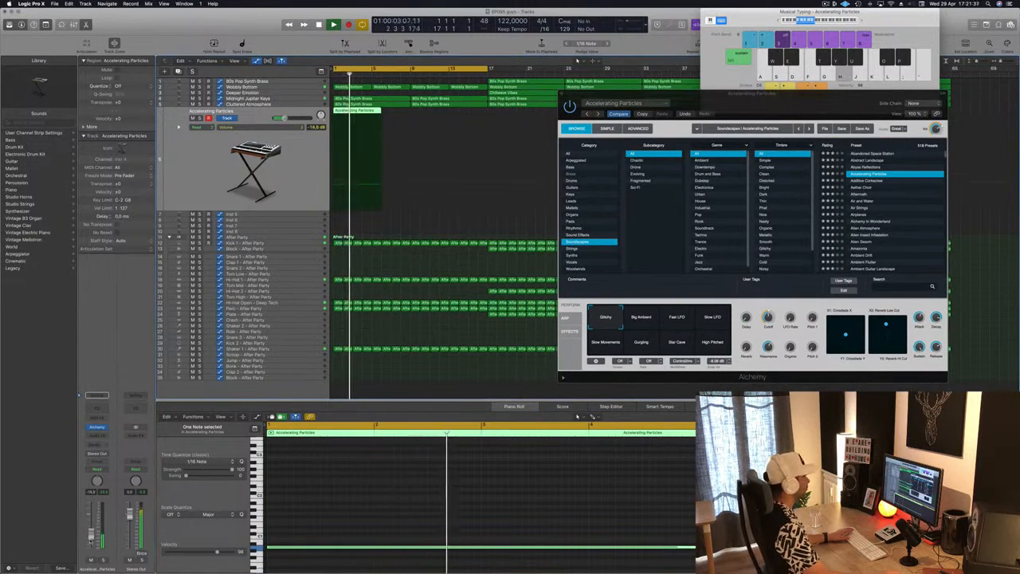
drag(830, 108, 817, 101)
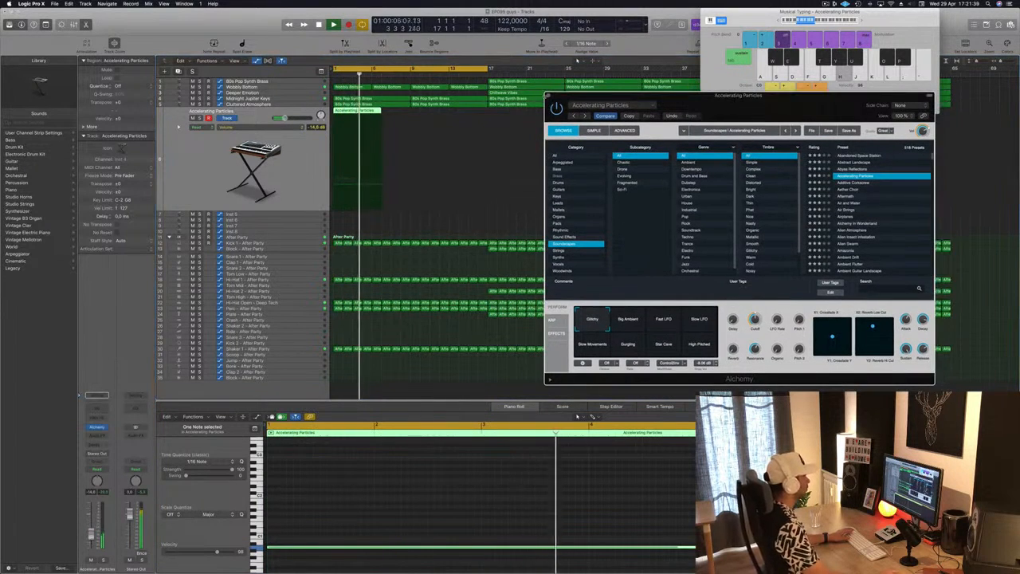
click(548, 96)
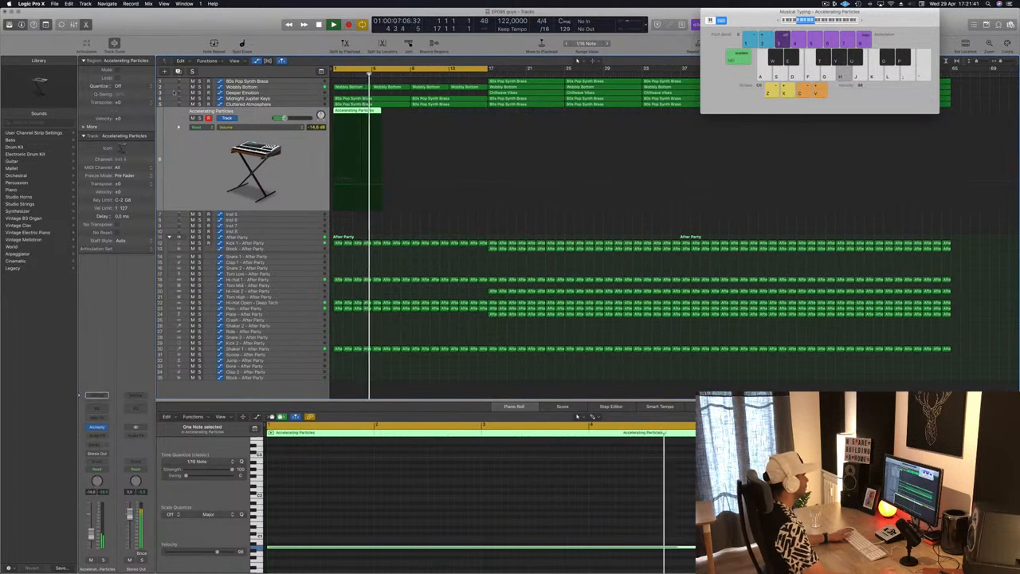
Step: Duplicate the Accelerating Particles track, extend the original region to bar 9 and replay from the start
click(177, 72)
click(369, 109)
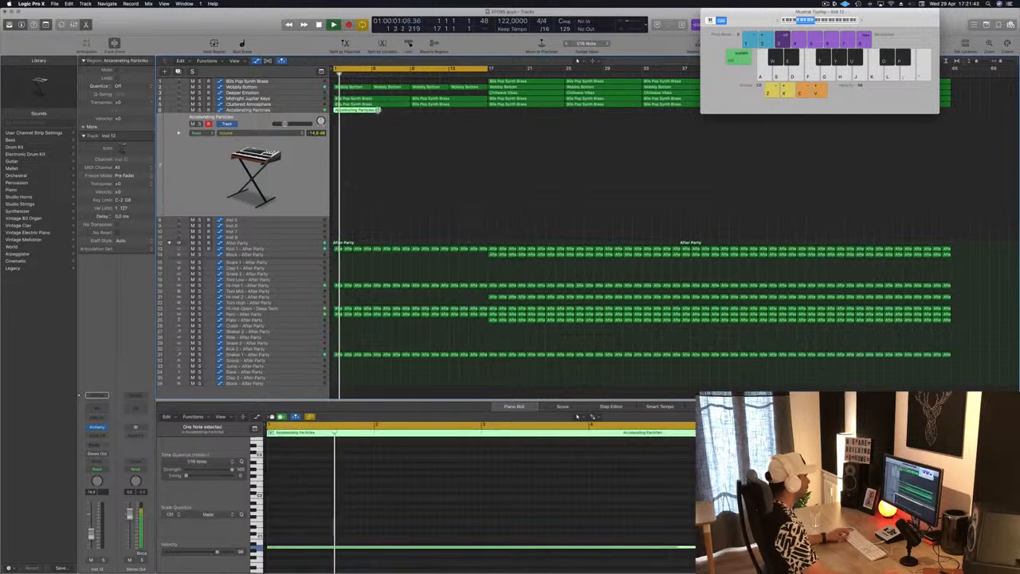
drag(385, 110, 408, 133)
key(Return)
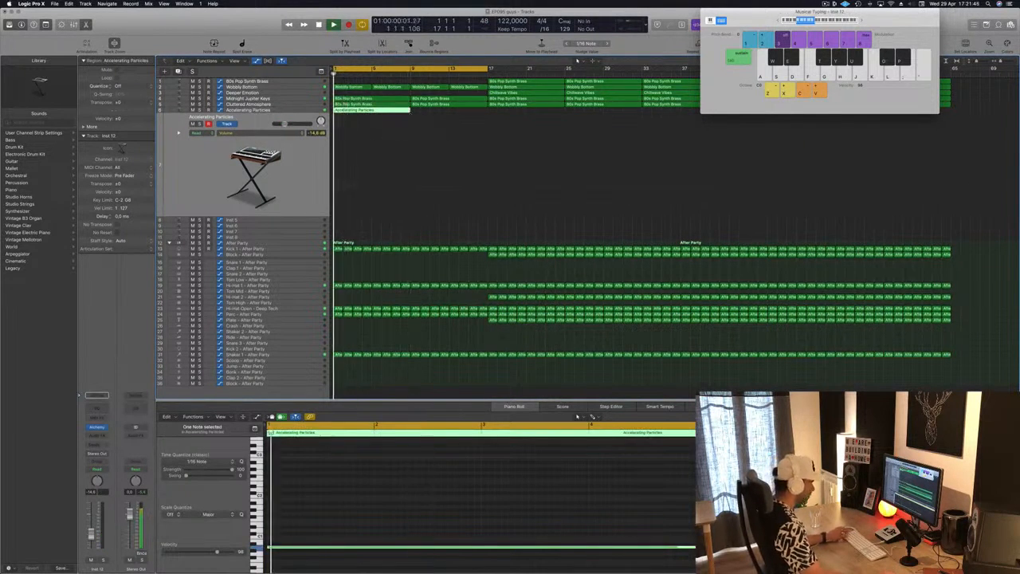
Step: Lengthen the region's sustained note in the Piano Roll to eight bars, up to bar 9
scroll(415, 532, down, 10)
scroll(391, 530, up, 2)
scroll(376, 546, up, 2)
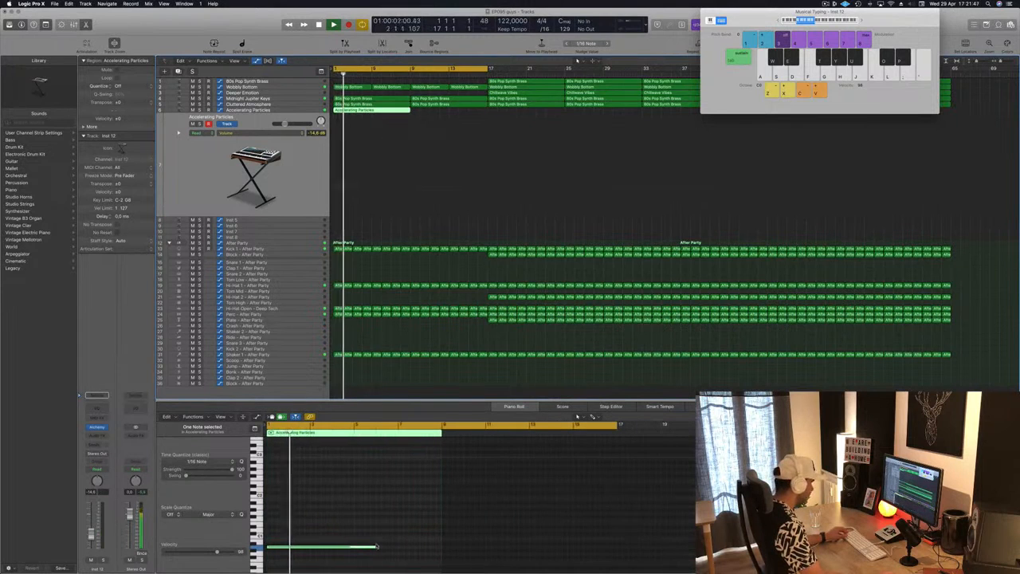
drag(377, 549, 441, 548)
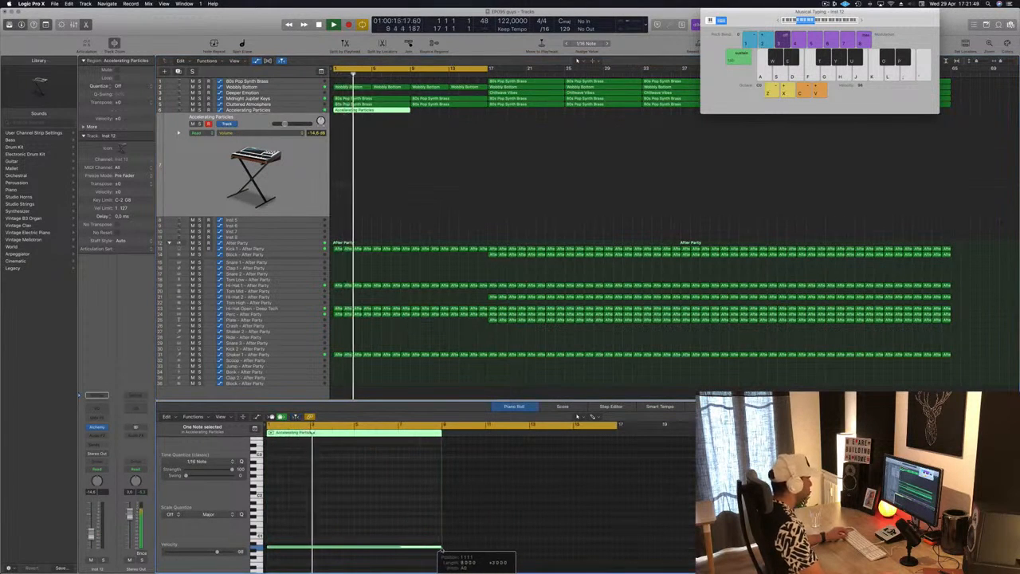
Step: Select the original Accelerating Particles track and copy its eight-bar region to bar 9
click(253, 110)
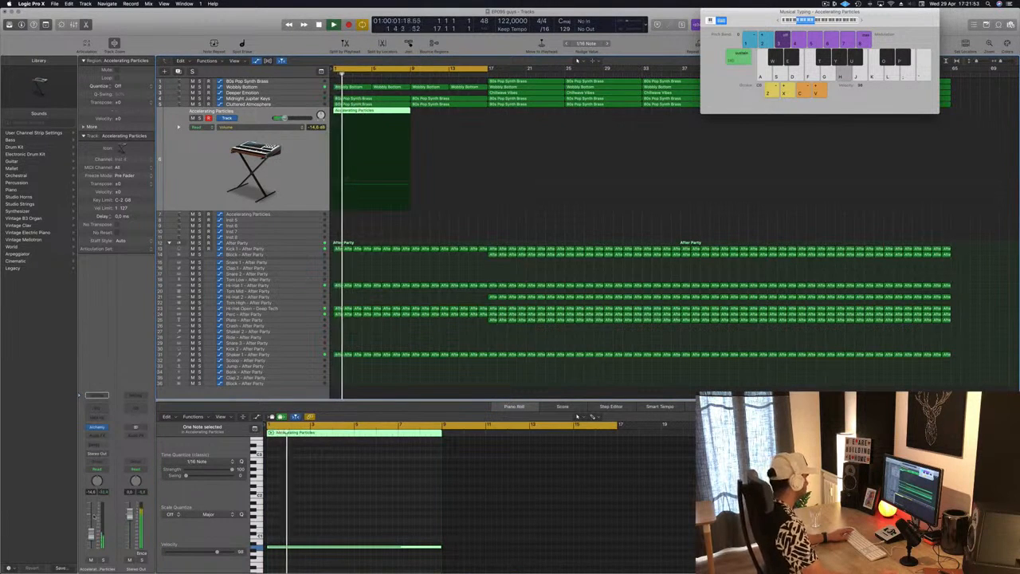
drag(368, 112, 449, 115)
click(371, 112)
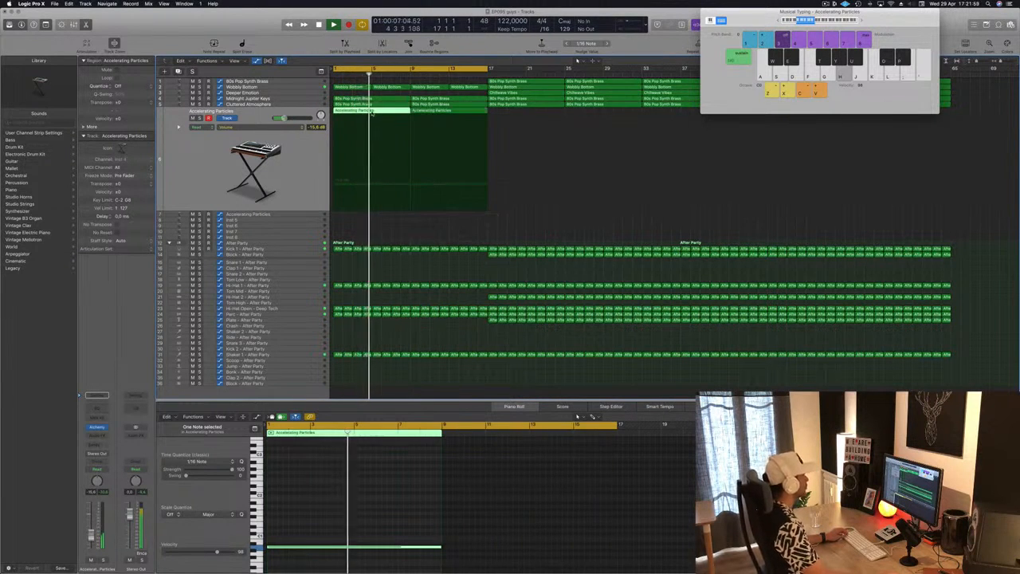
Step: Duplicate the Accelerating Particles track again, copy the first eight-bar region onto the duplicate at bar 1 and replay
click(277, 173)
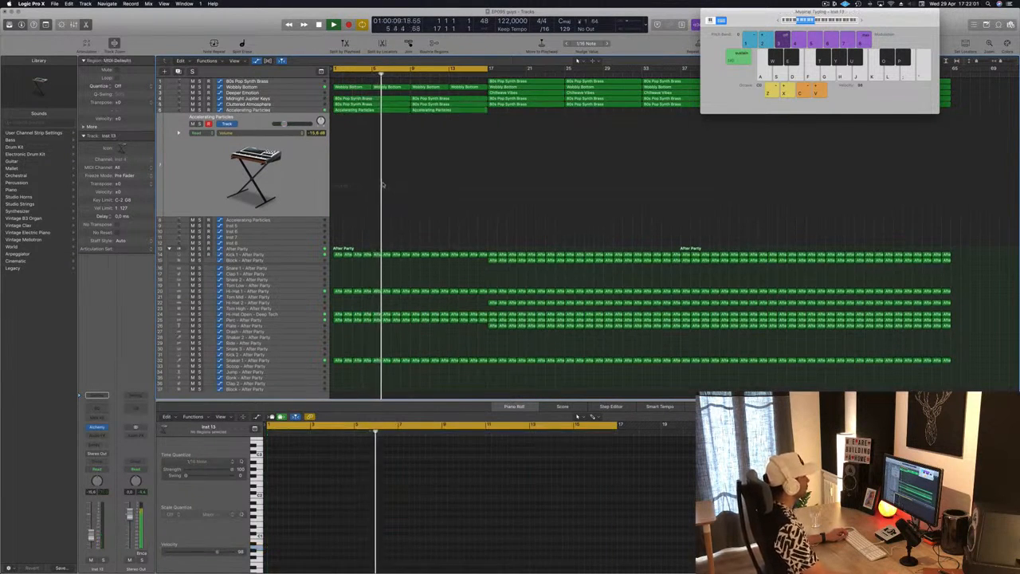
click(371, 112)
drag(371, 111, 358, 137)
key(Return)
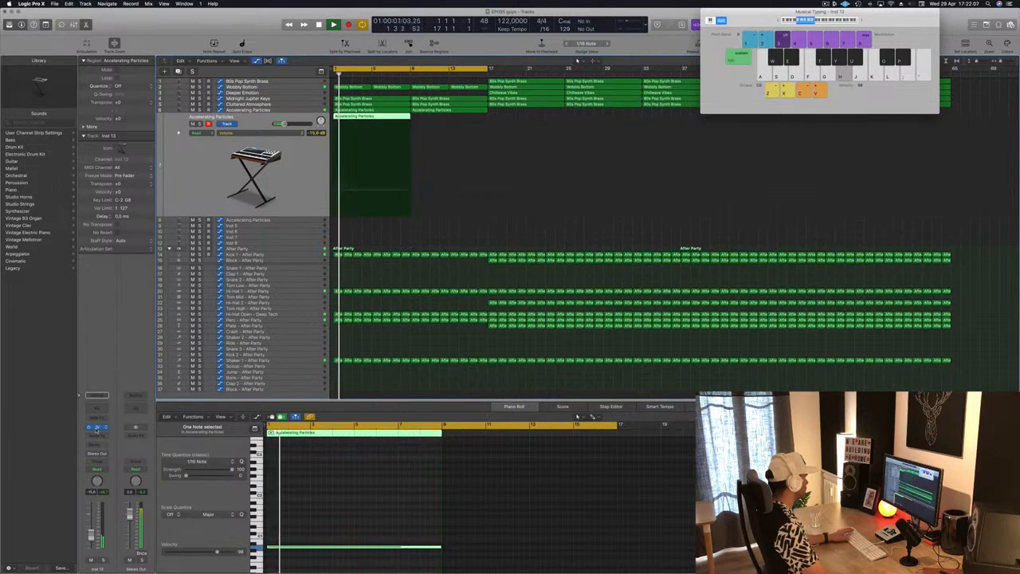
Step: Audition Alien Insect Infestation in the duplicate track's Alchemy instrument and load the Soundscapes preset Airplanes
click(97, 428)
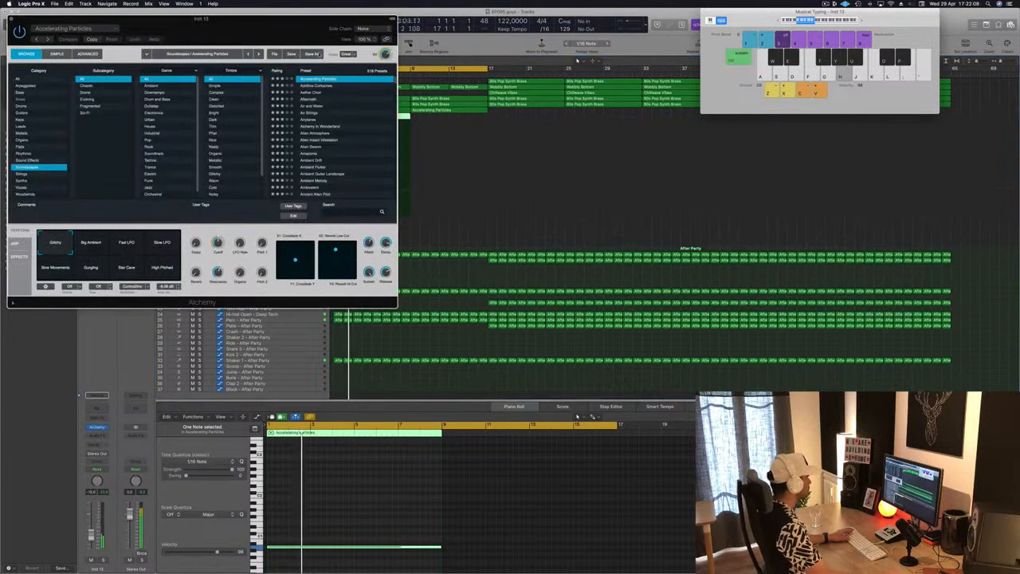
drag(333, 18, 565, 82)
click(566, 204)
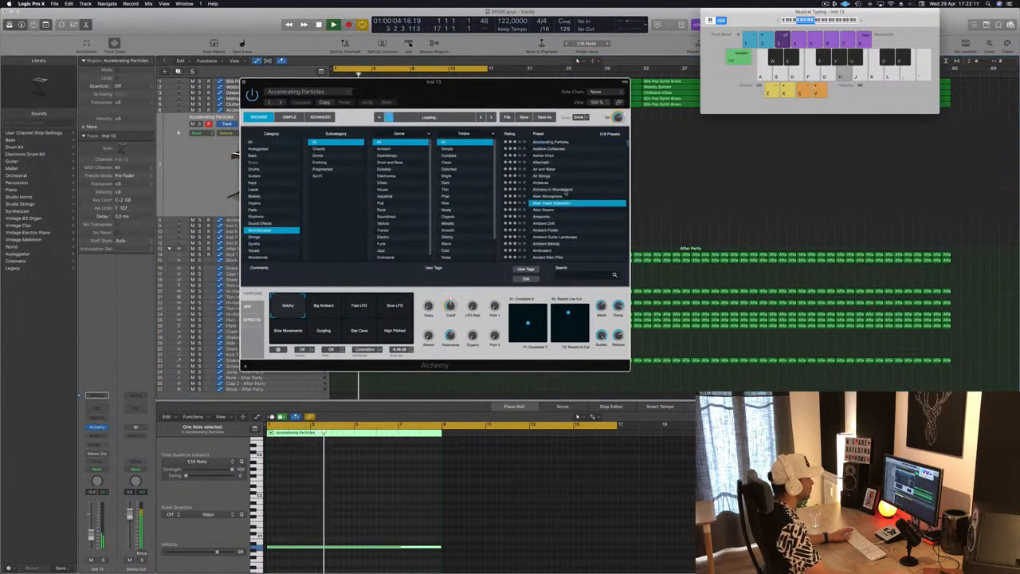
drag(504, 92, 746, 107)
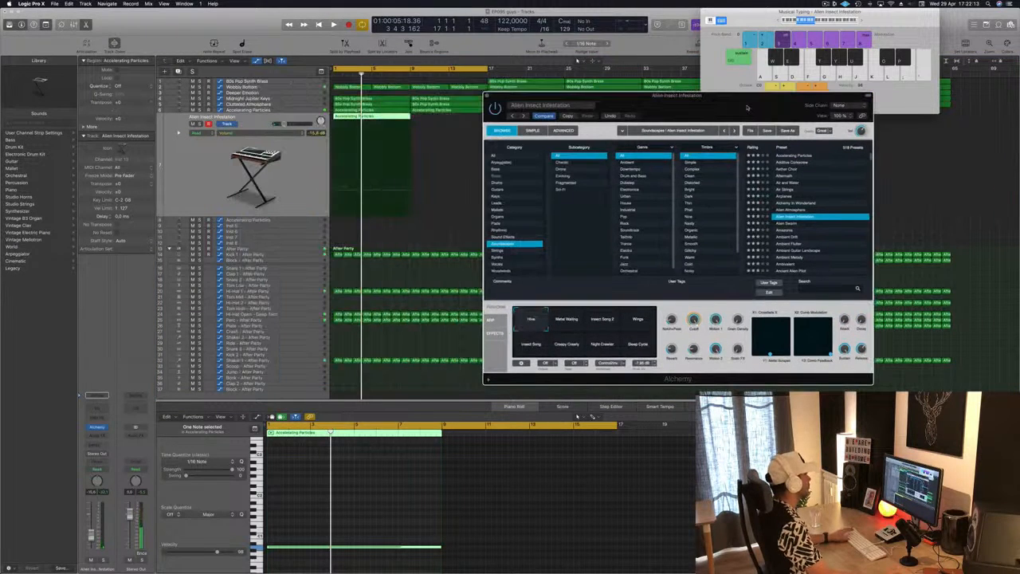
key(space)
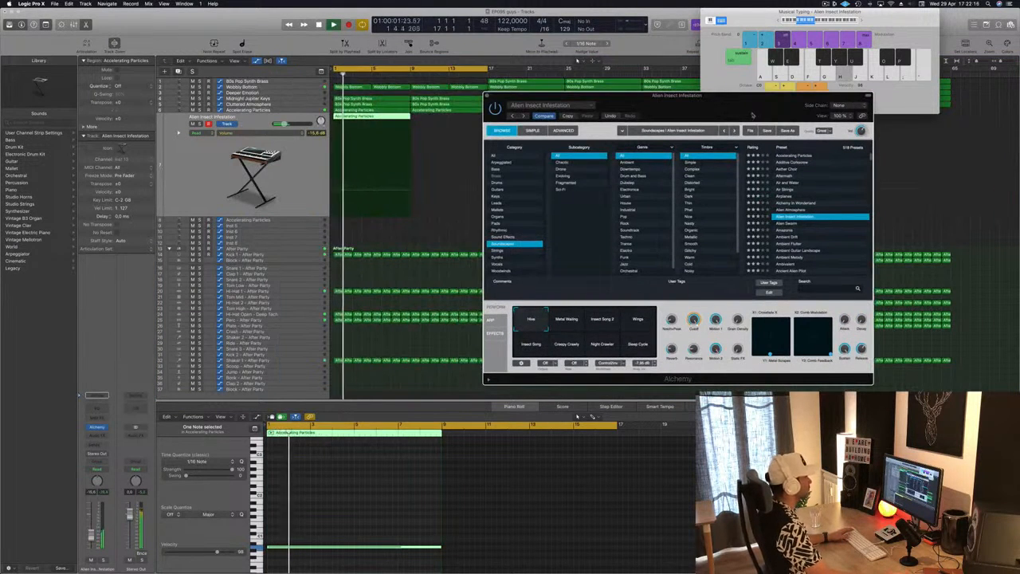
drag(752, 113, 707, 107)
scroll(757, 230, up, 3)
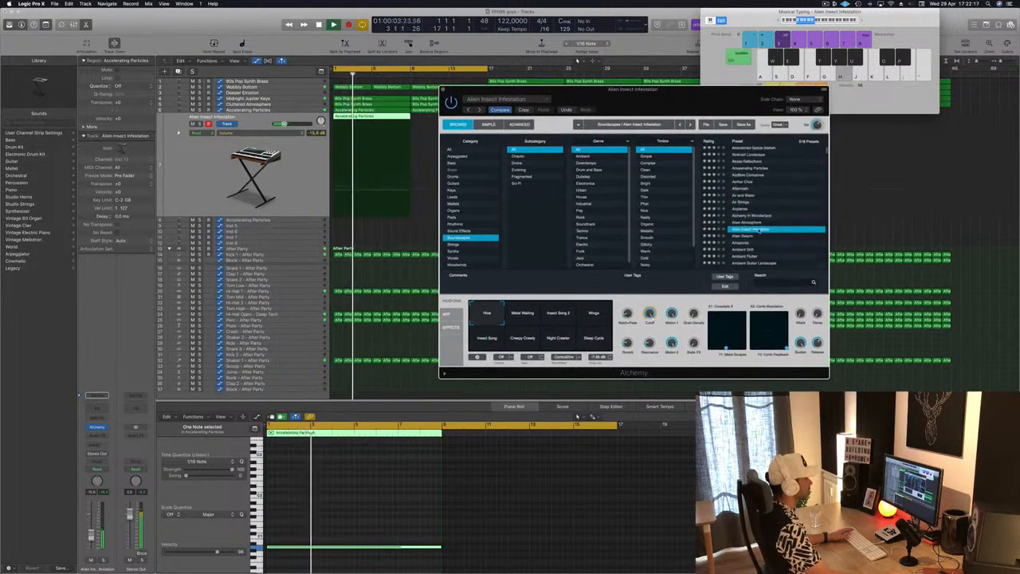
click(741, 210)
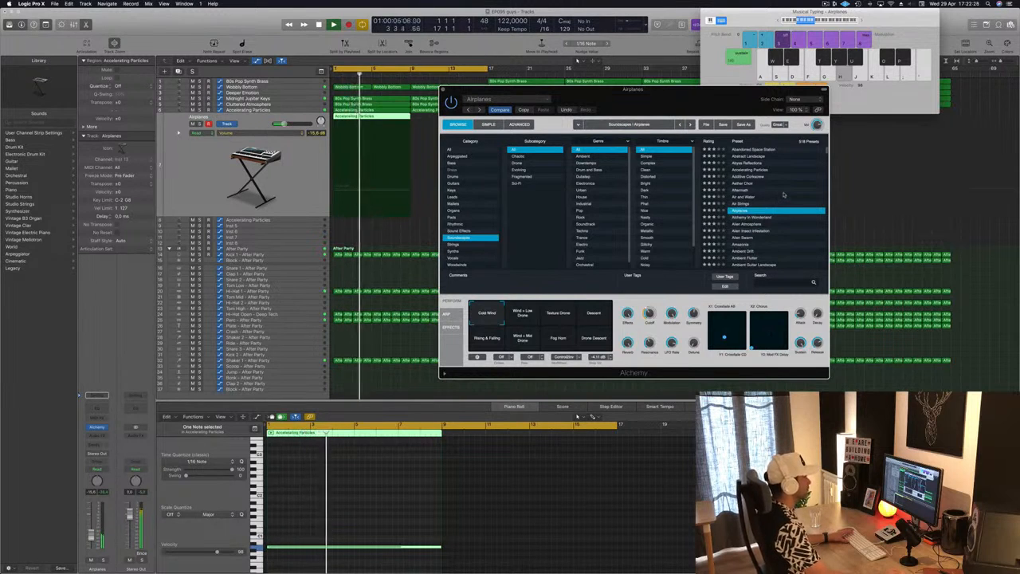
Step: Lower the Airplanes track's volume slightly, close its Alchemy window and replay from the beginning
click(122, 465)
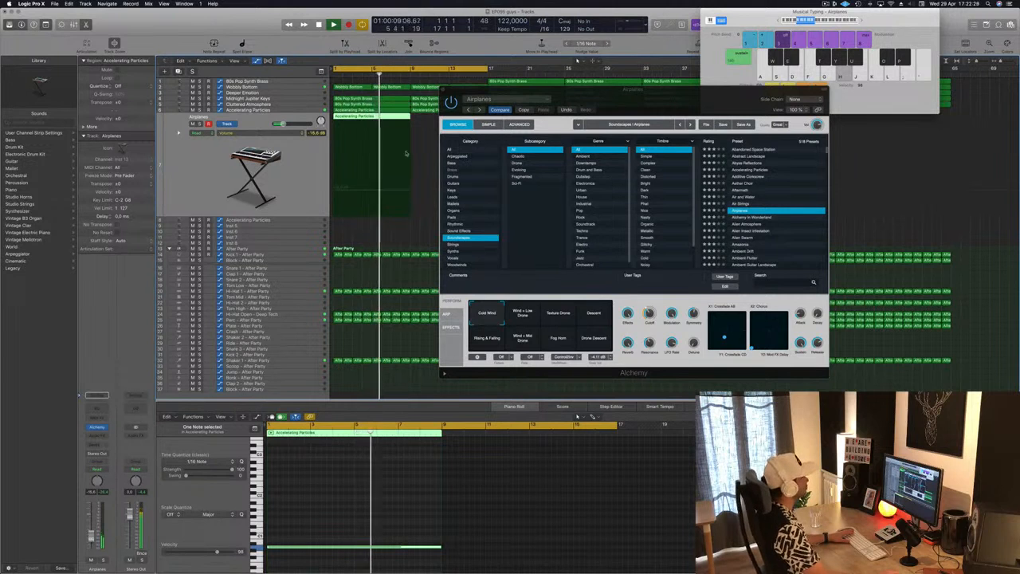
click(443, 90)
key(space)
key(space)
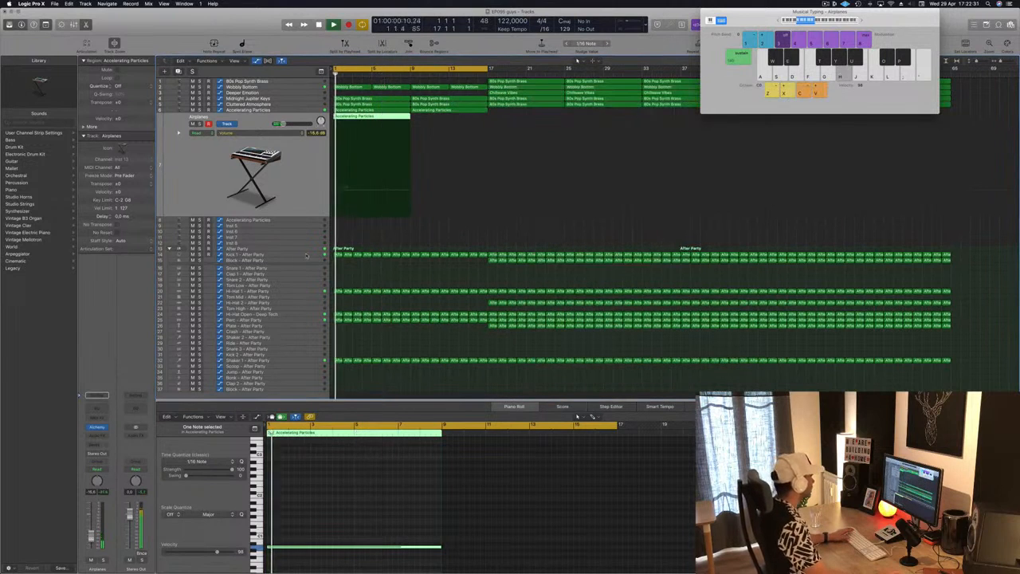
Step: Select the Hi-Hat 1 track and reshape its send automation, lowering the bar 1 point and raising the bar 9 point
click(307, 255)
click(303, 291)
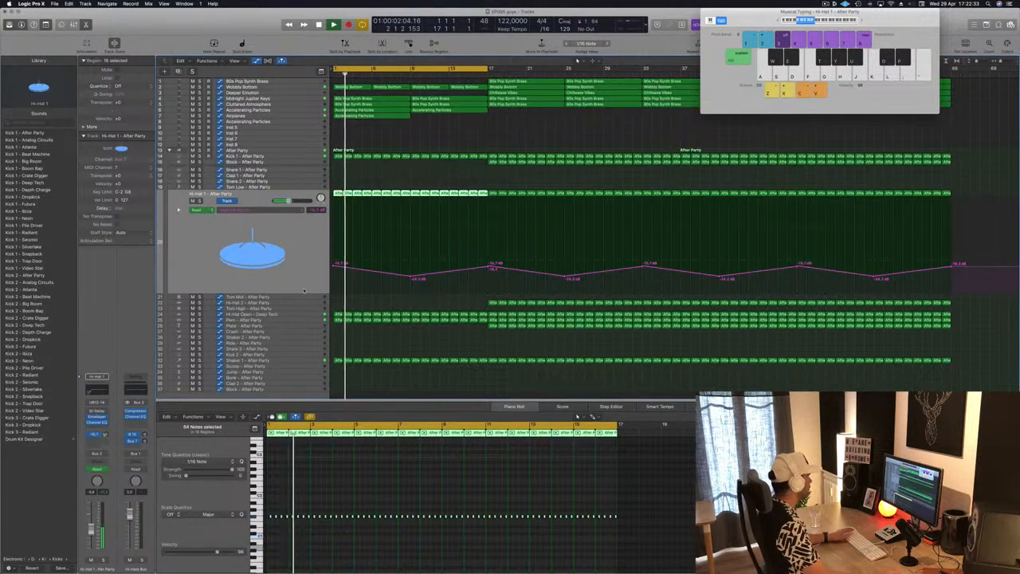
click(331, 273)
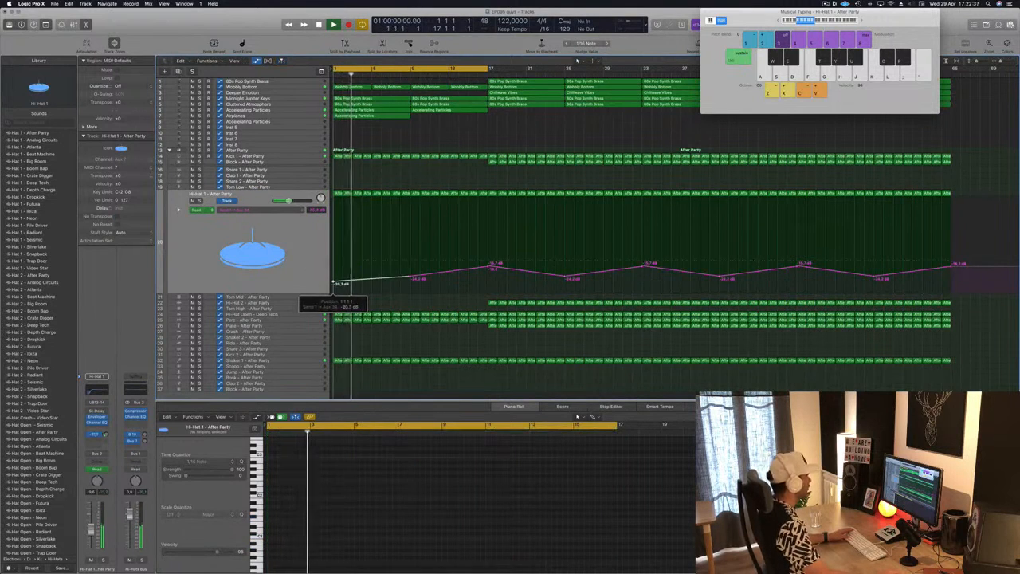
drag(408, 277, 410, 253)
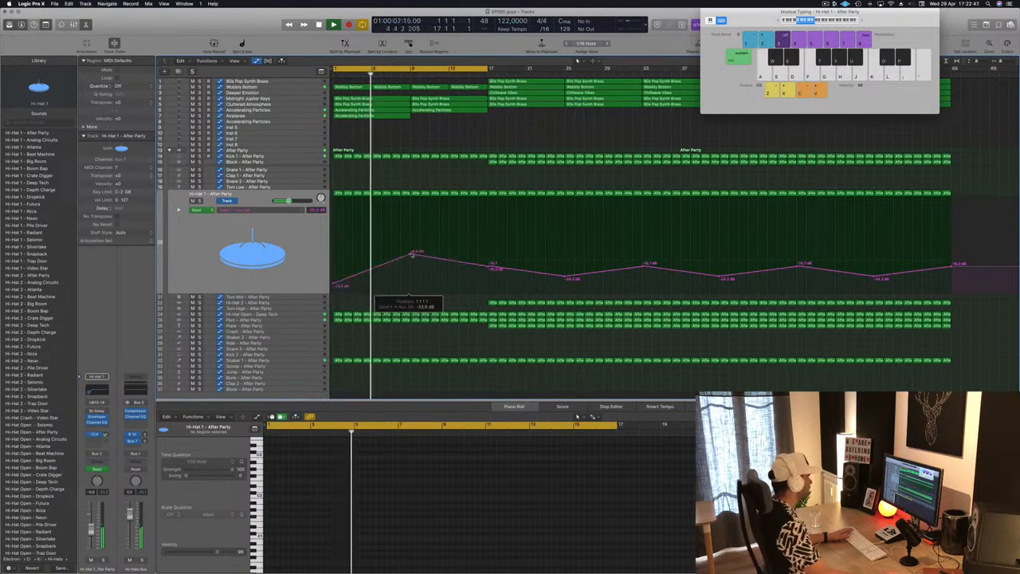
Step: Raise the Hi-Hat 1 send automation peak at bar 9, add a sharp drop right after it and replay from the beginning
drag(490, 264, 410, 234)
drag(415, 281, 413, 283)
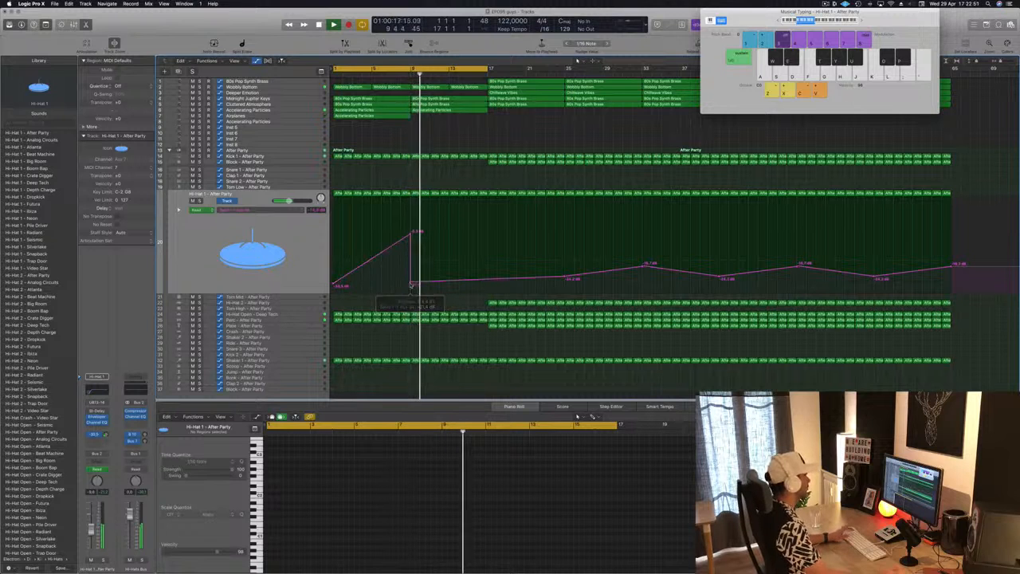
key(Return)
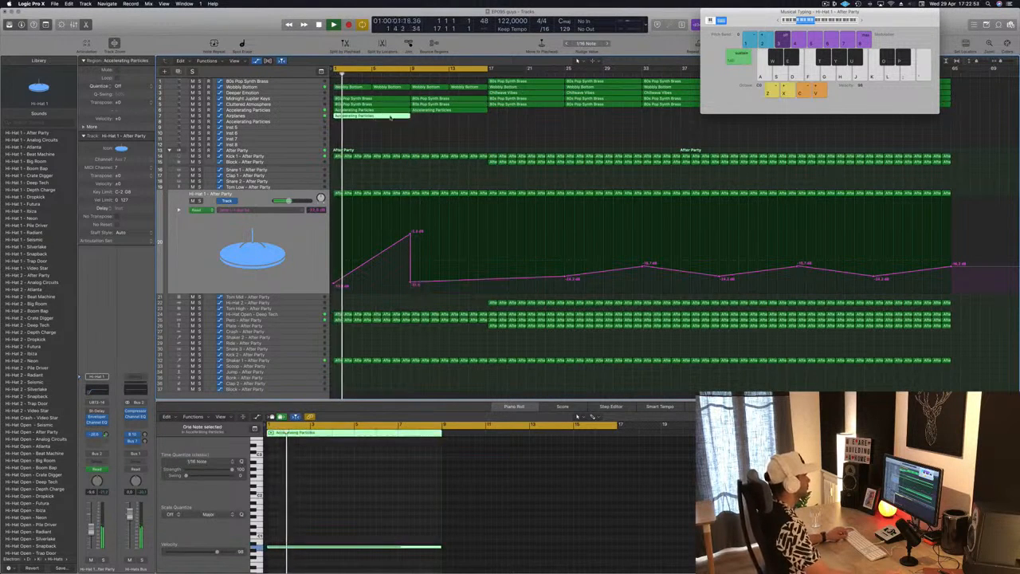
Step: Copy the Airplanes track's first eight-bar Accelerating Particles region to bar 9
click(448, 116)
scroll(452, 124, down, 1)
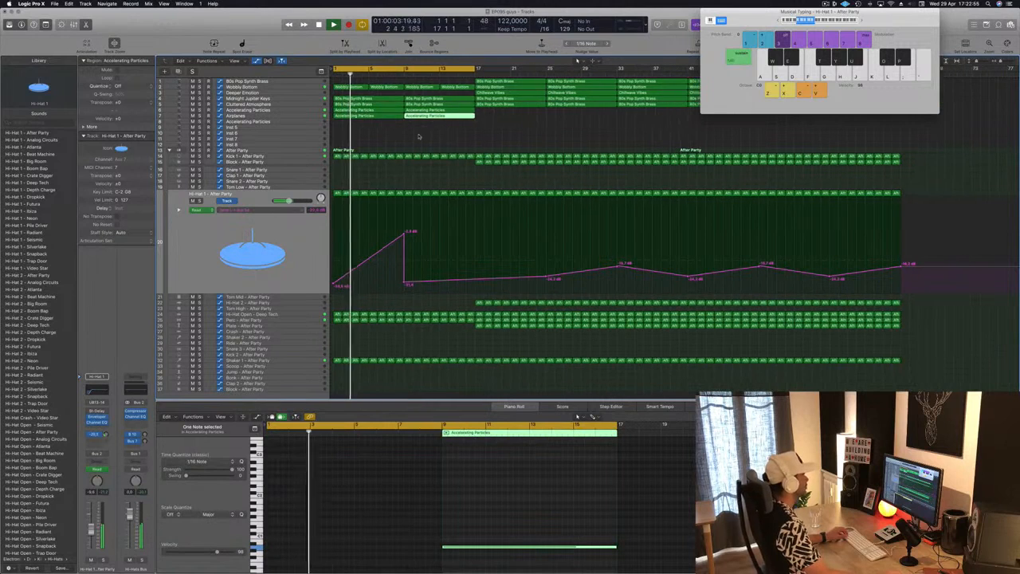
scroll(419, 135, down, 2)
scroll(445, 103, up, 1)
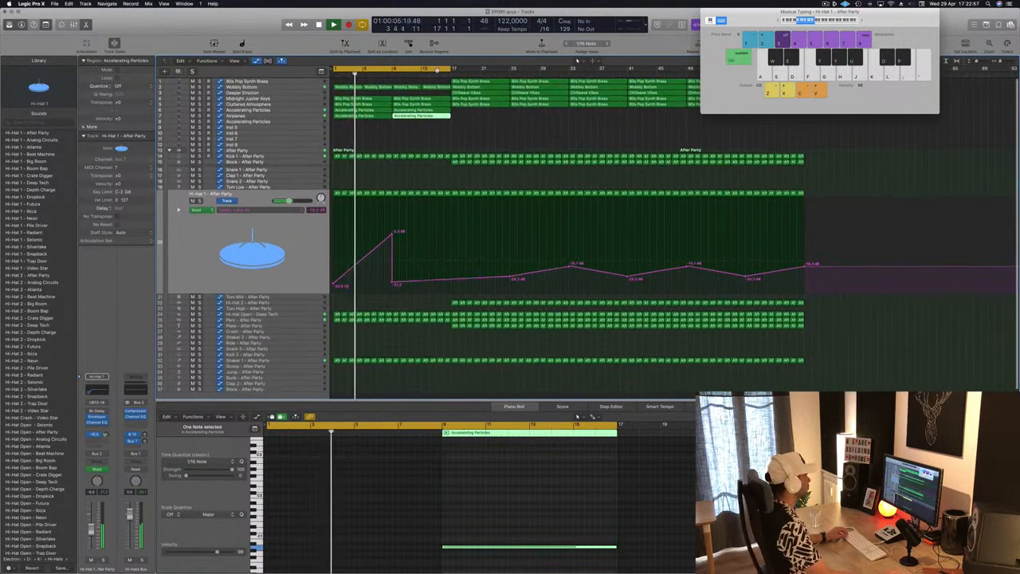
Step: Copy the Block track's eight one-bar regions starting at bar 17 back to bar 9
click(493, 83)
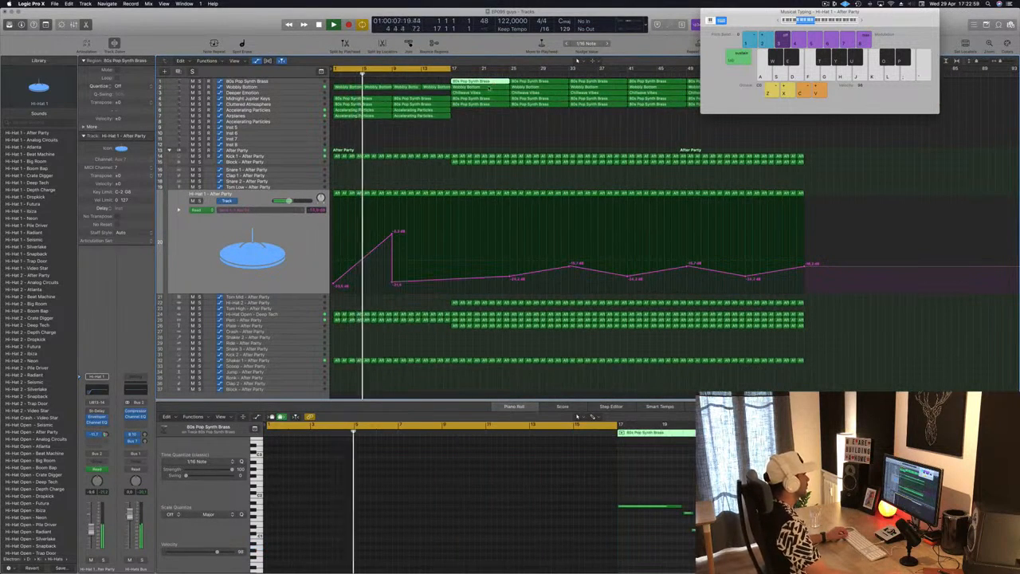
click(427, 164)
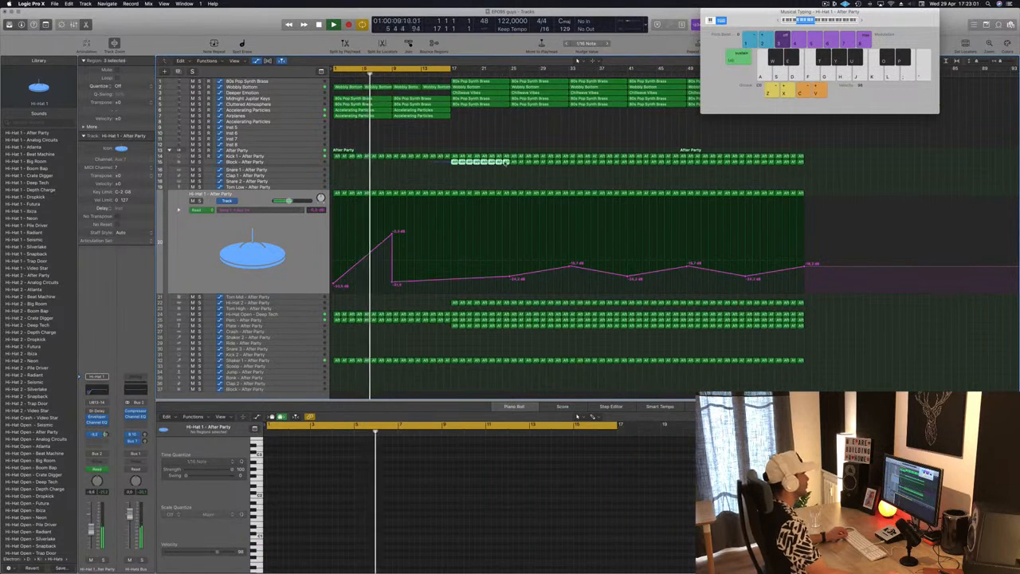
drag(505, 162, 395, 169)
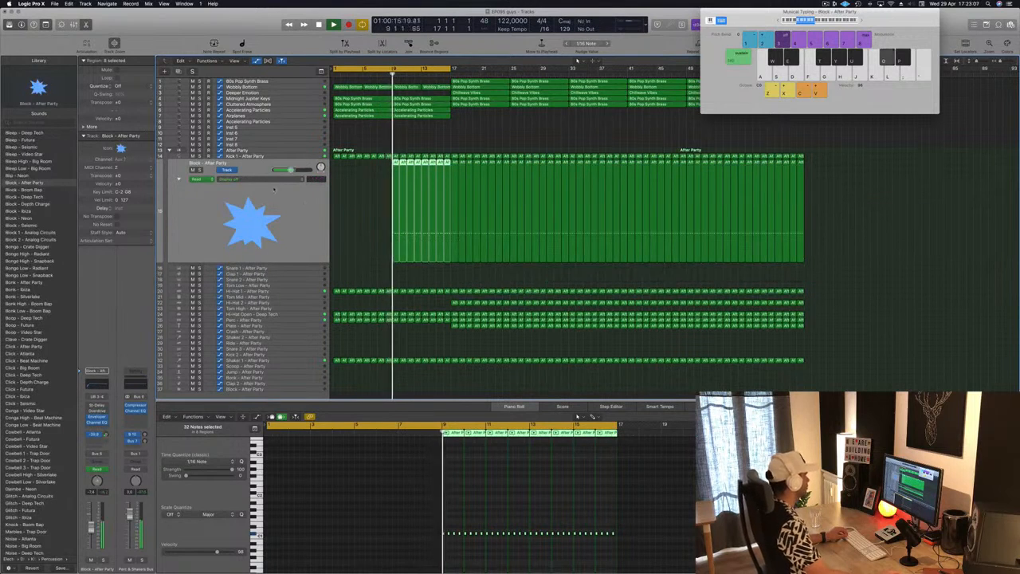
Step: Show the Block track's Send 1 automation, shape a rise from bar 9 to bar 17 followed by a sharp drop, and replay from the beginning
click(269, 180)
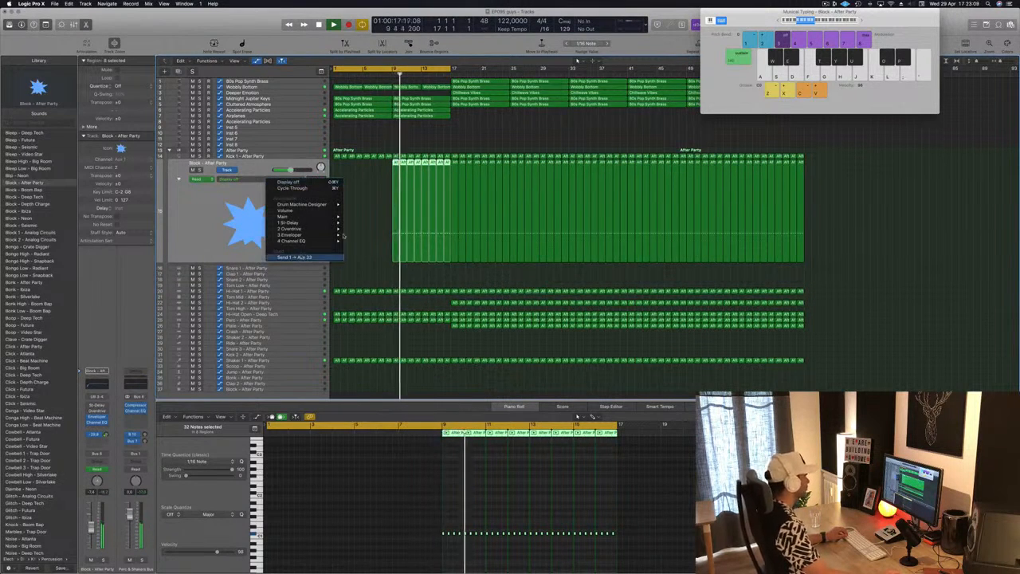
click(296, 257)
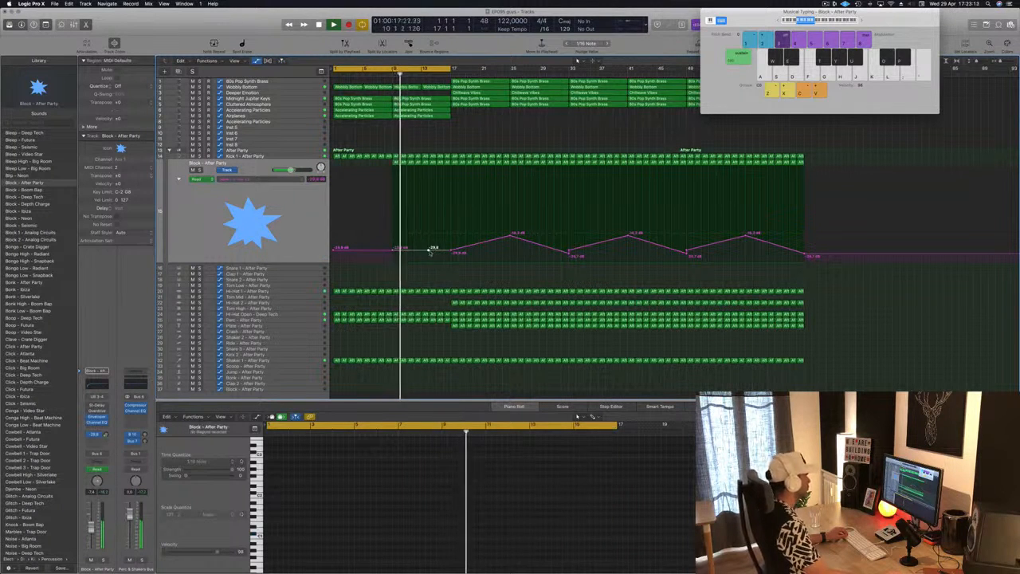
click(435, 240)
drag(436, 240, 450, 233)
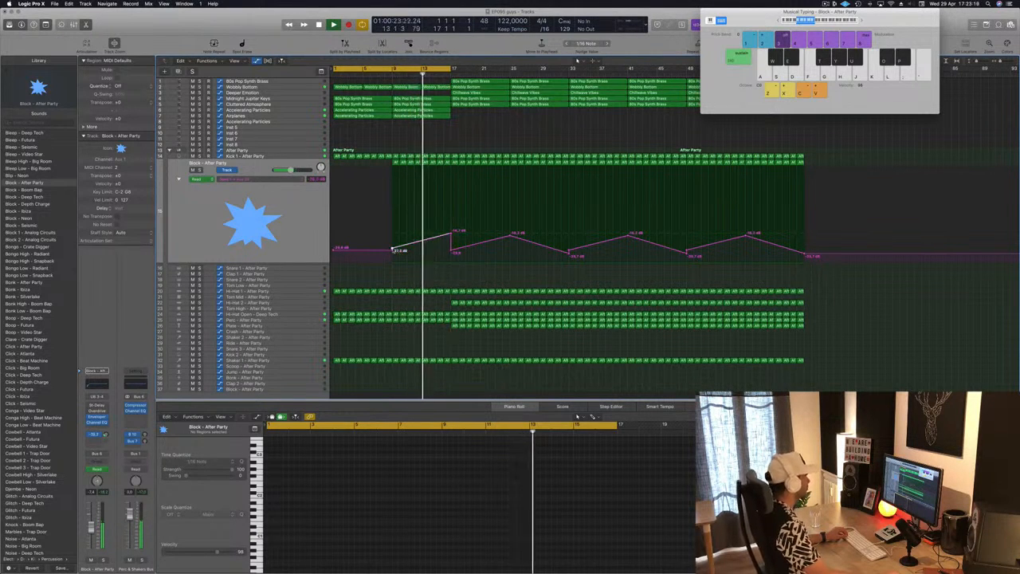
drag(451, 236, 451, 235)
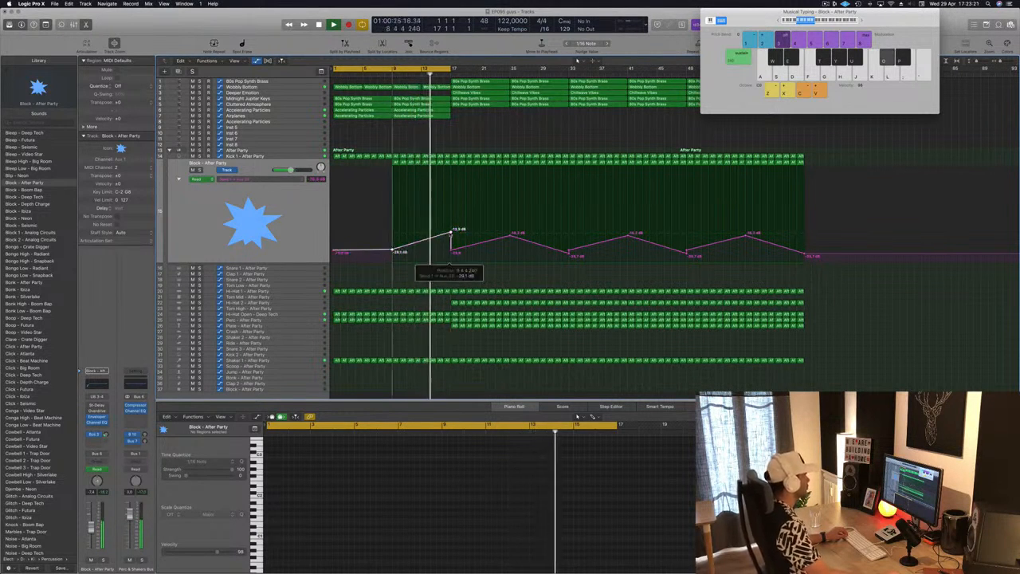
scroll(479, 264, left, 3)
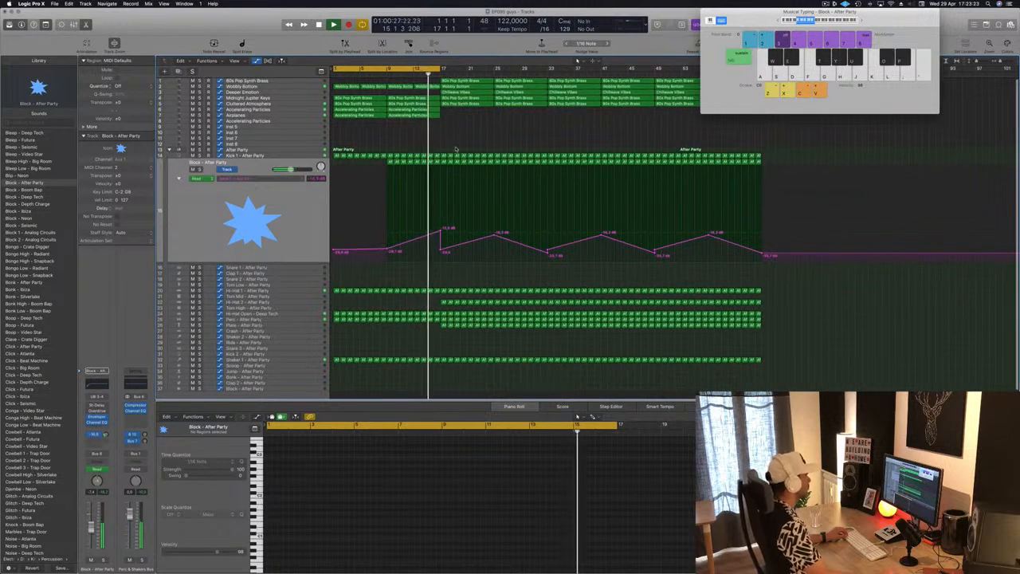
scroll(459, 139, right, 4)
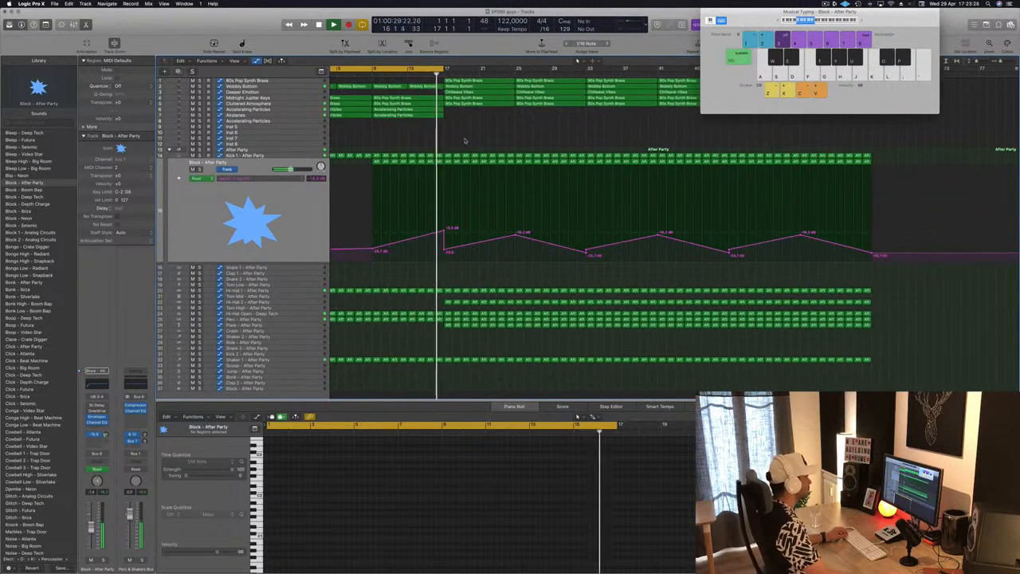
scroll(470, 140, left, 3)
scroll(476, 137, left, 1)
key(Return)
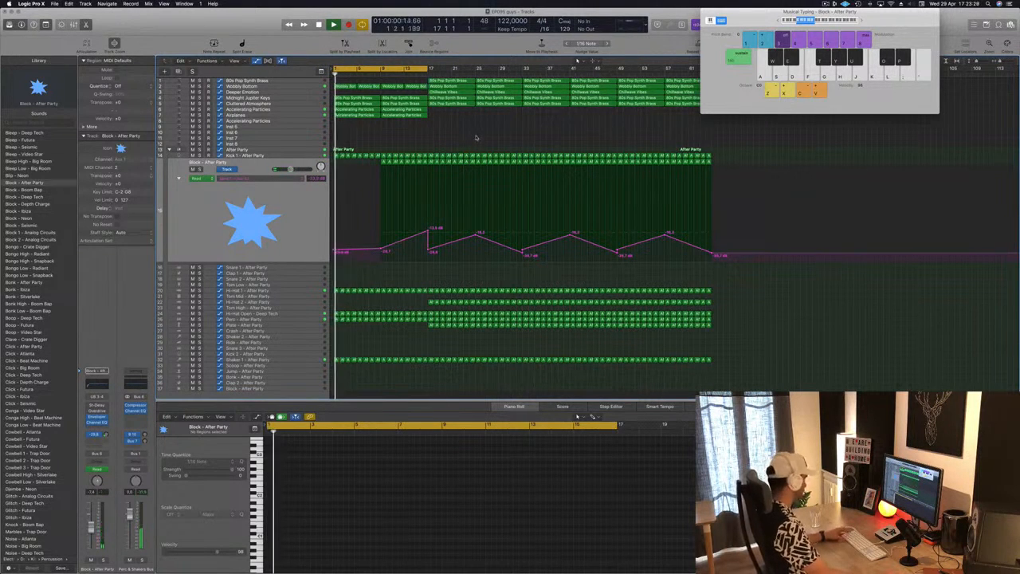
Step: Set the cycle range from bar 9 to bar 28 and restart playback from bar 9
click(416, 73)
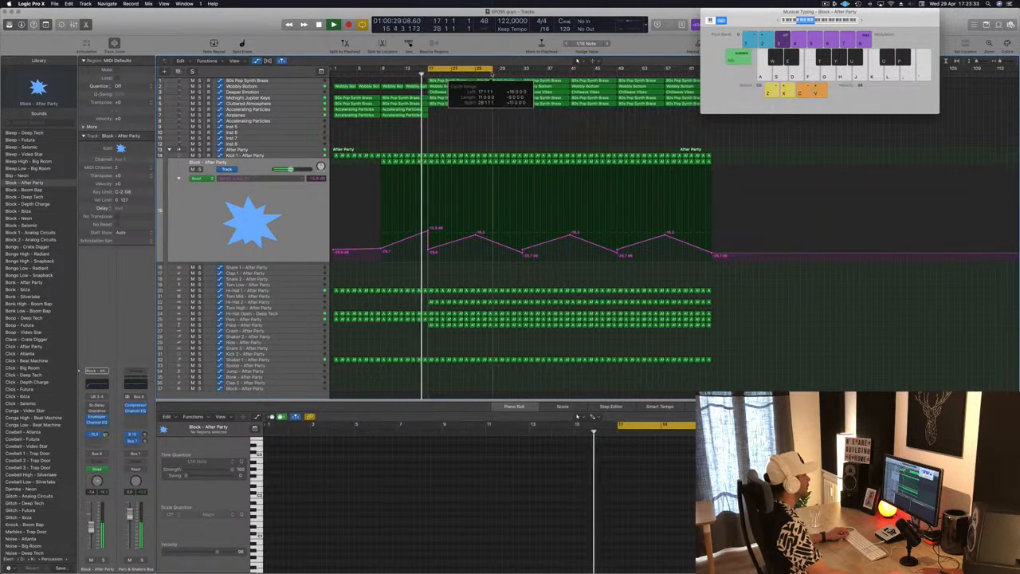
drag(430, 71, 382, 70)
key(space)
key(space)
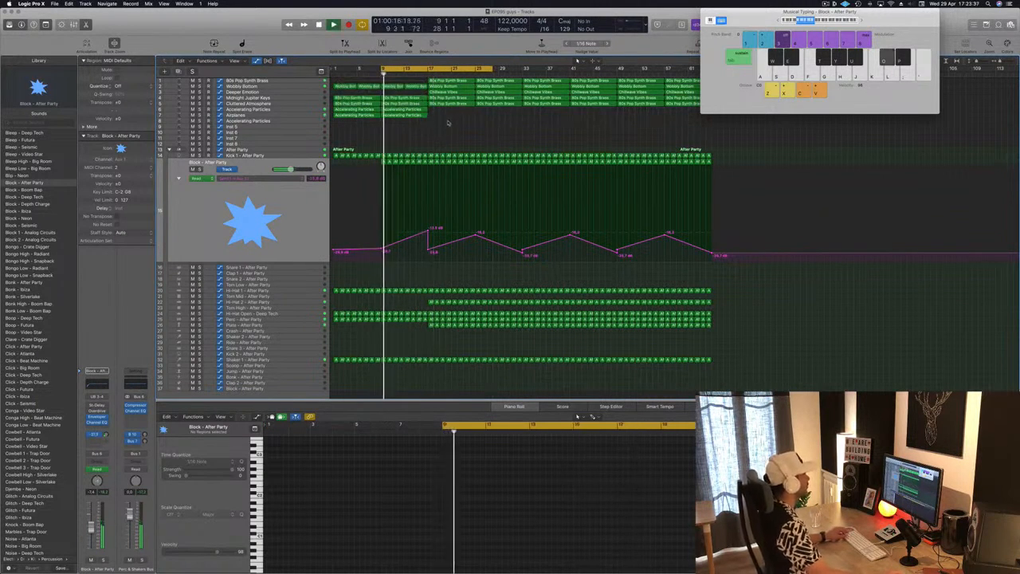
Step: Copy the Accelerating Particles and Airplanes tracks' eight-bar regions to bar 17 and save the project
mouse_move(442, 117)
mouse_down()
mouse_move(411, 111)
mouse_move(459, 114)
mouse_up()
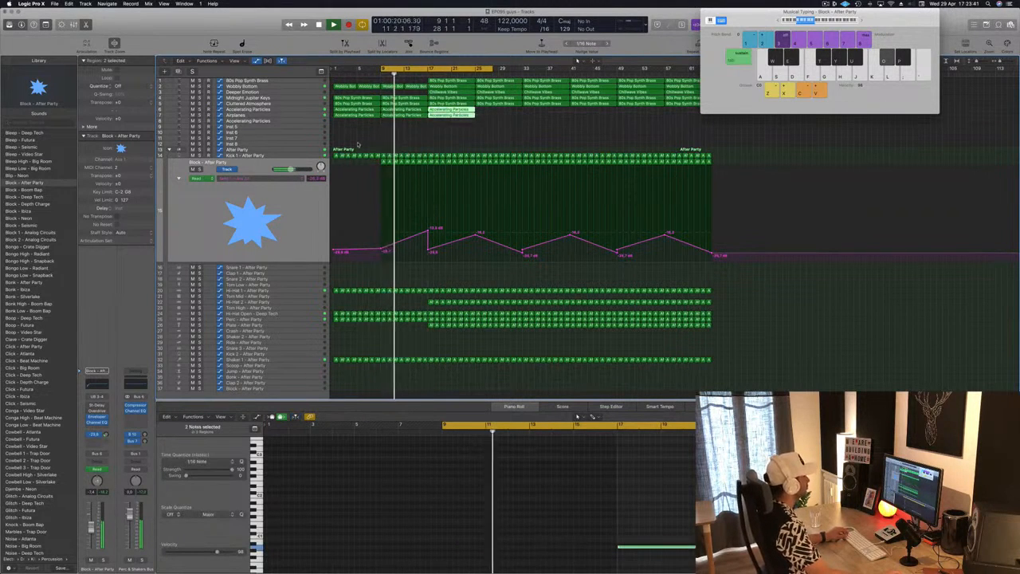
click(426, 269)
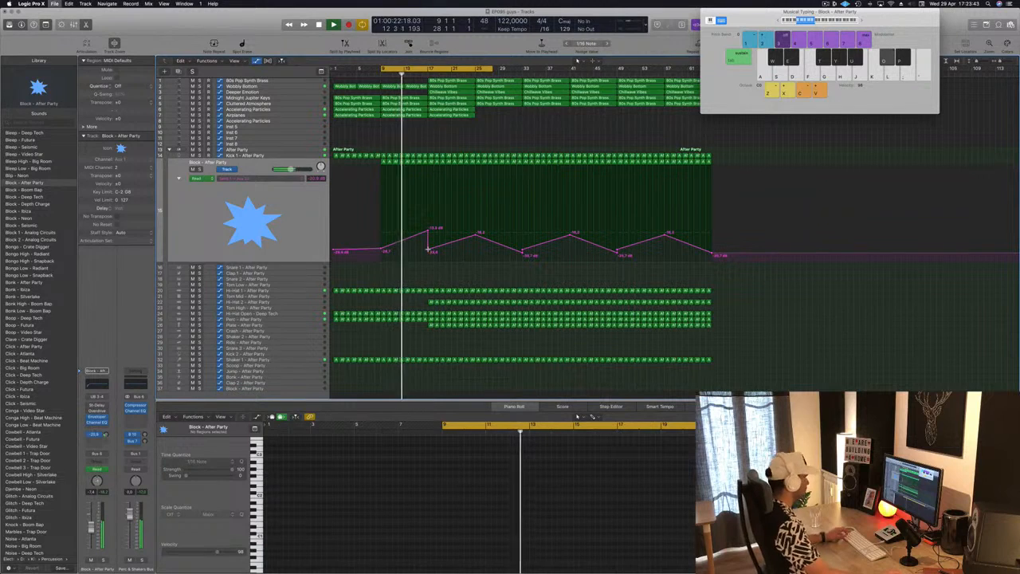
key(super+s)
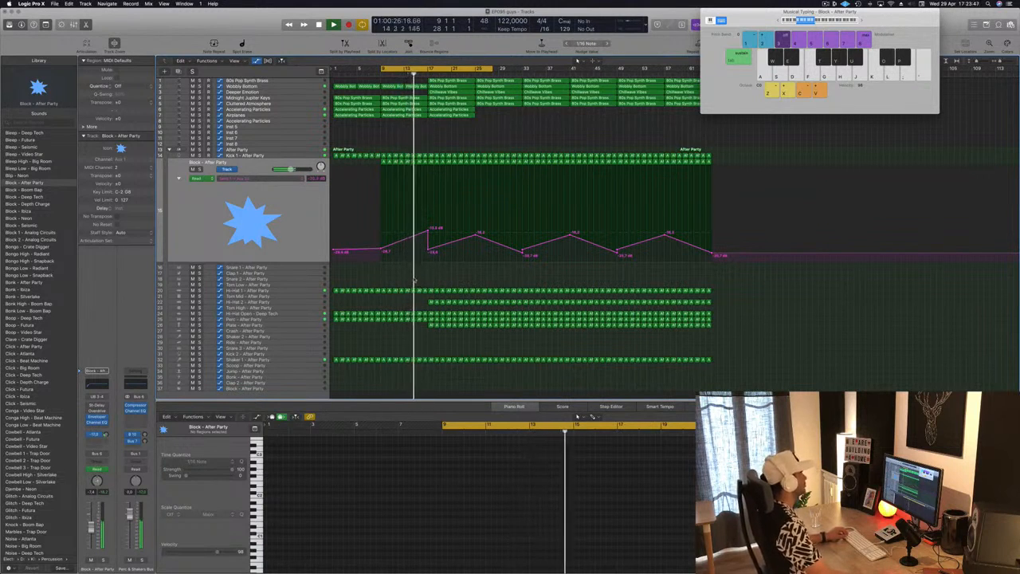
scroll(437, 137, down, 1)
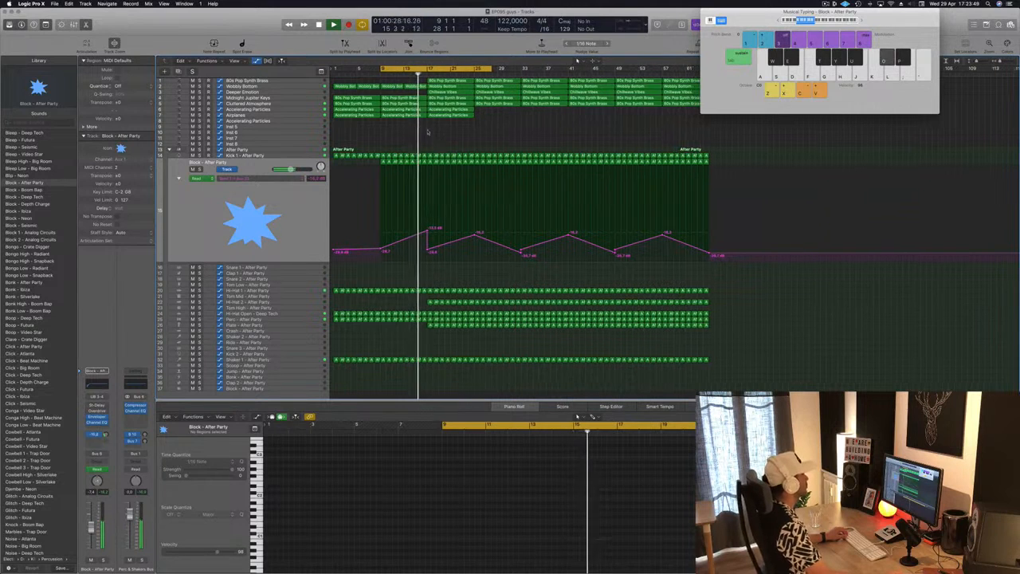
Step: Delete the Chillwave Vibes region at bar 17 on the Deeper Emotion track
click(309, 93)
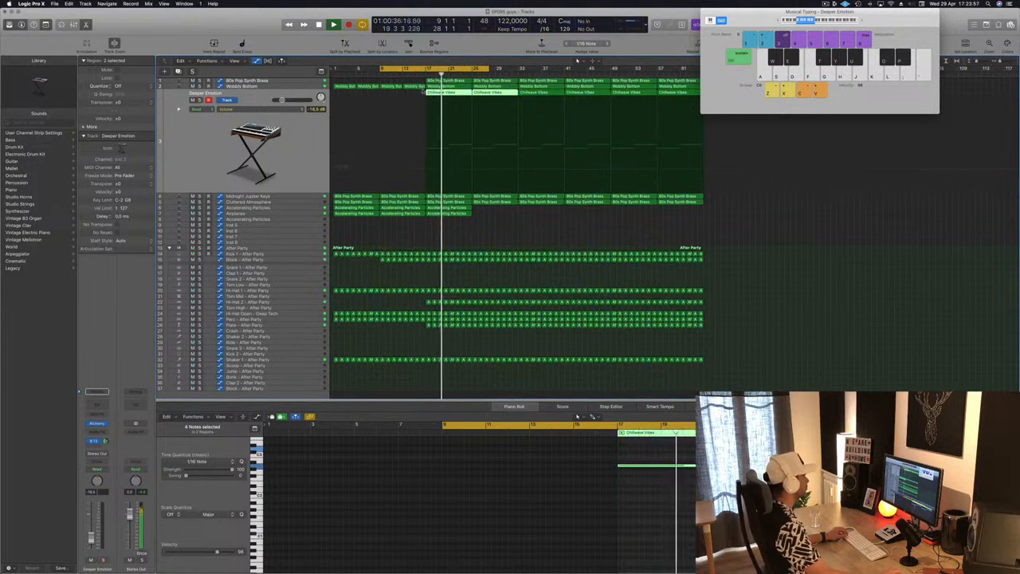
click(463, 92)
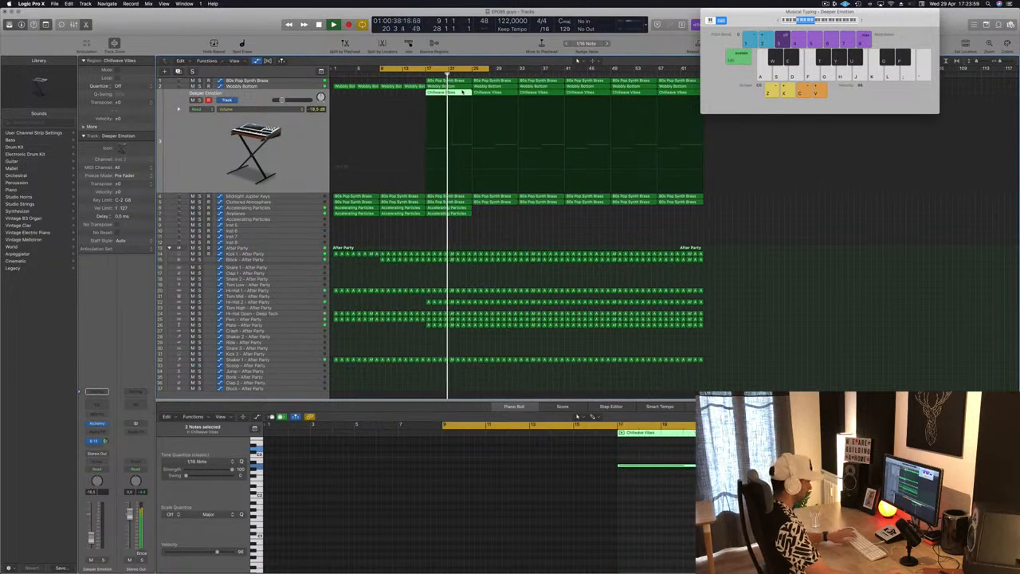
key(Delete)
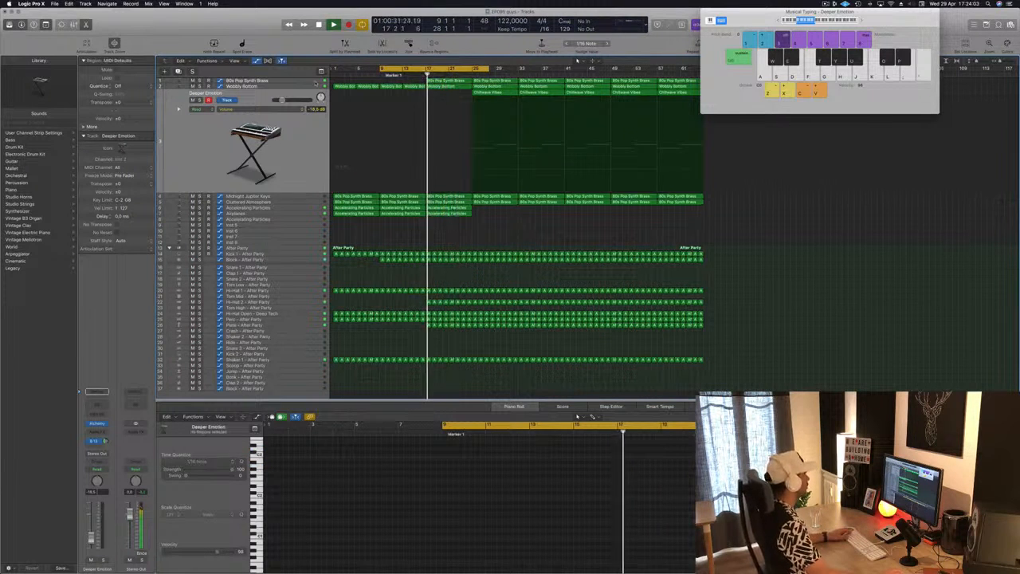
Step: Audition 80s Slow Pop Sweep in the 80s Pop Synth Brass track's Alchemy, restore the 80s Pop Synth Brass preset and set the track volume to -1.2 dB
click(315, 81)
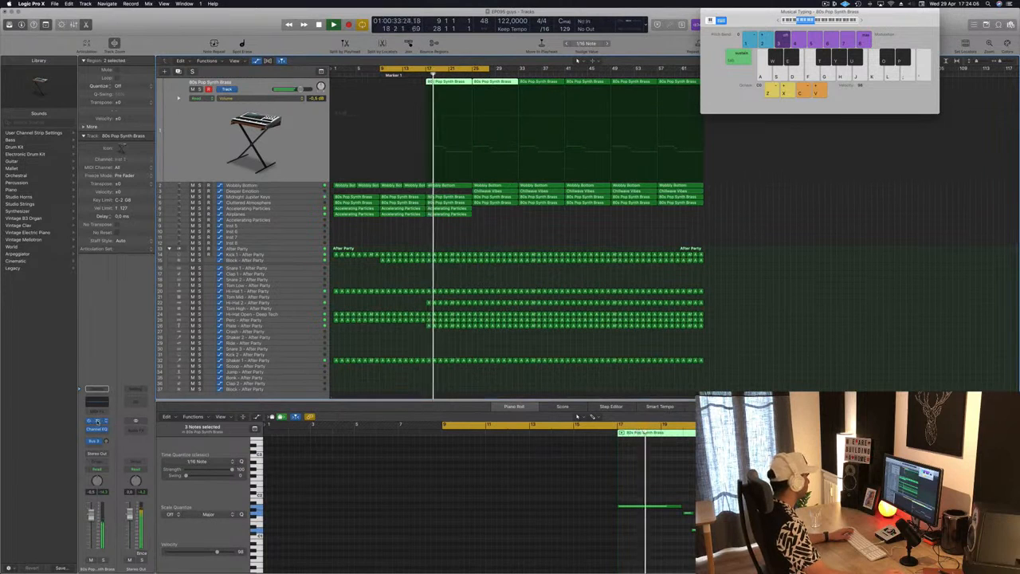
click(97, 420)
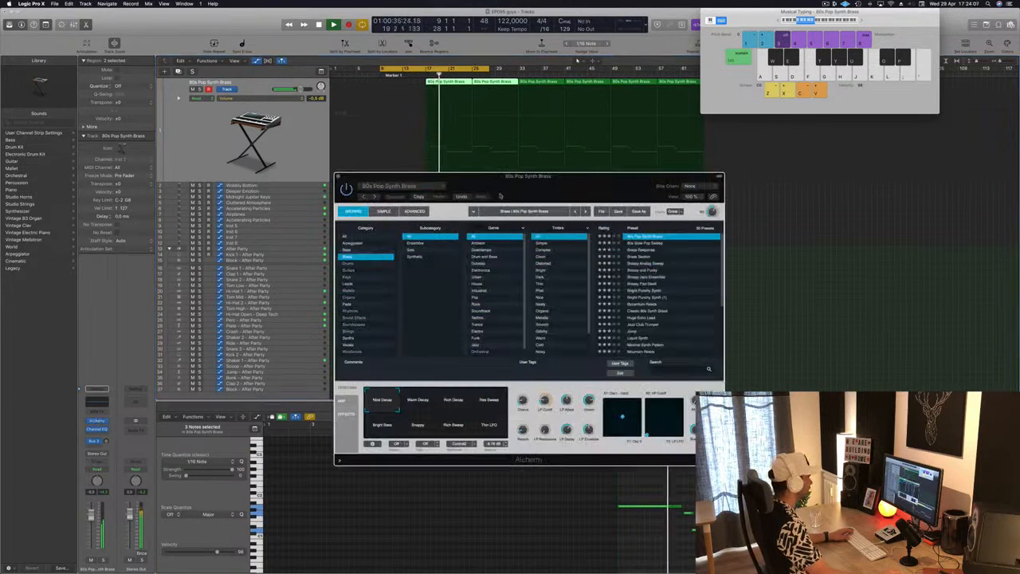
drag(499, 195, 603, 208)
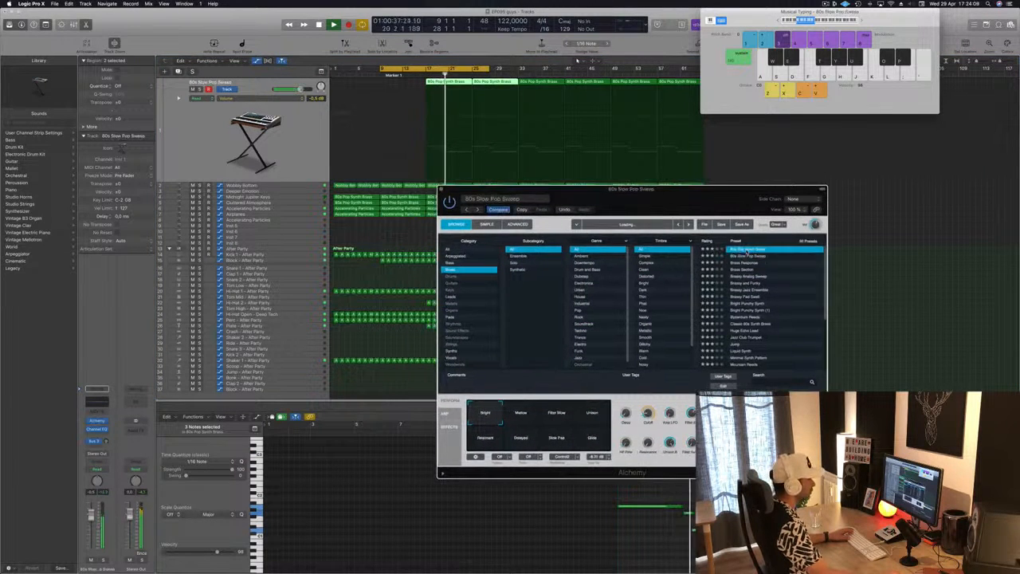
drag(712, 199, 749, 203)
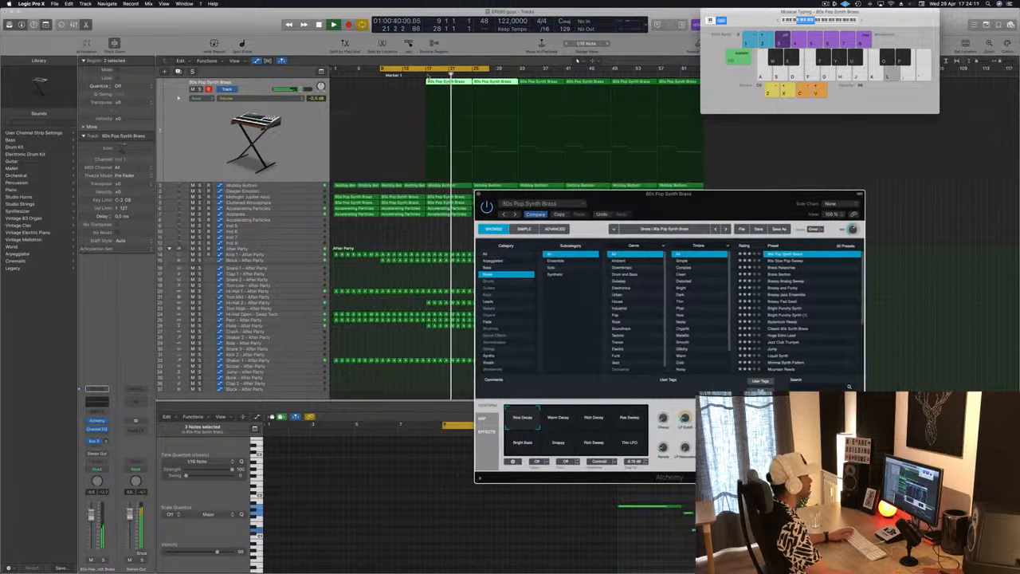
click(427, 75)
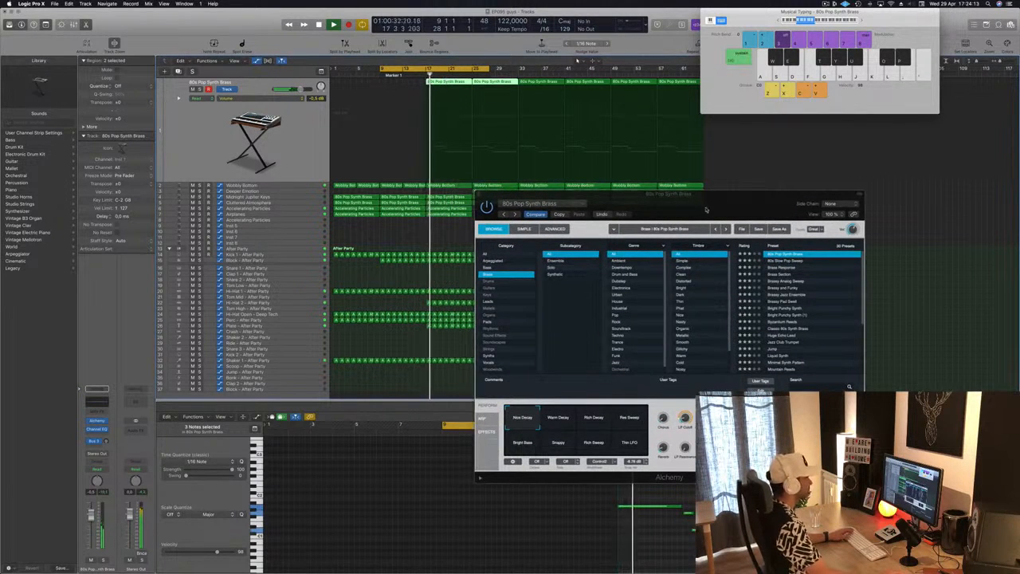
drag(706, 209, 665, 221)
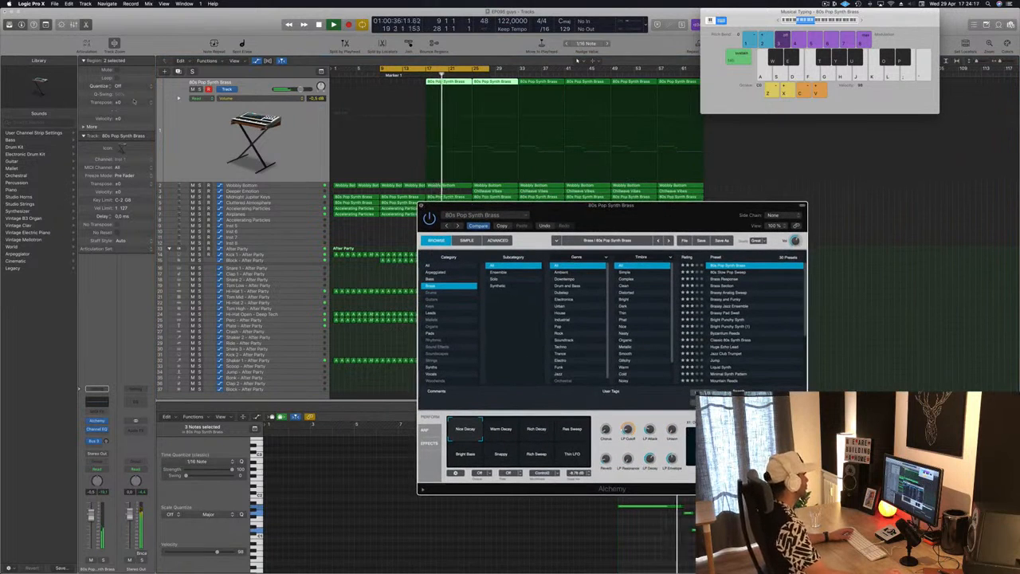
key(super+w)
key(l)
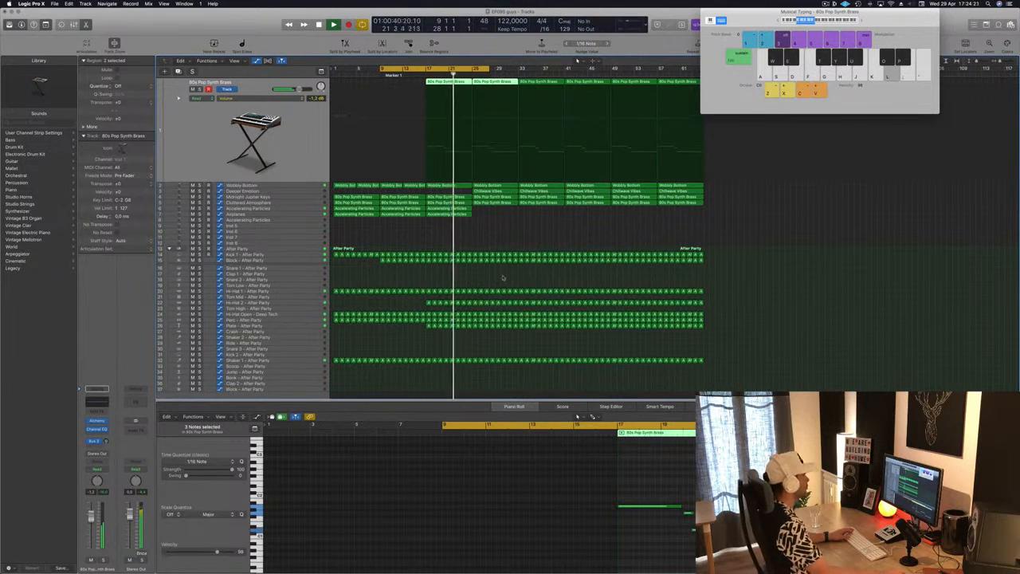
click(505, 224)
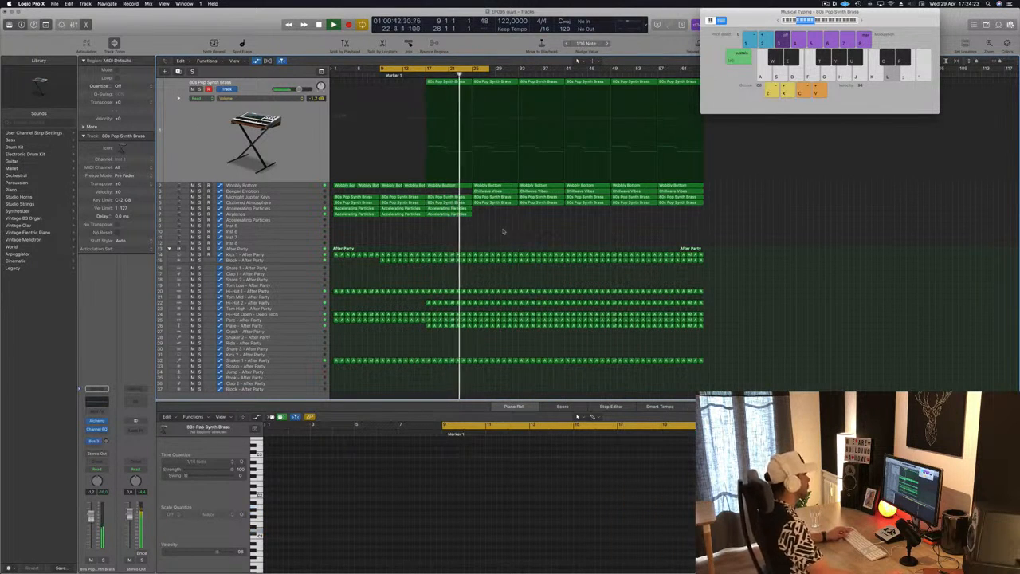
Step: Examine the Deeper Emotion track's Alchemy sound, replay from bar 9 and close the instrument window
key(super+Right)
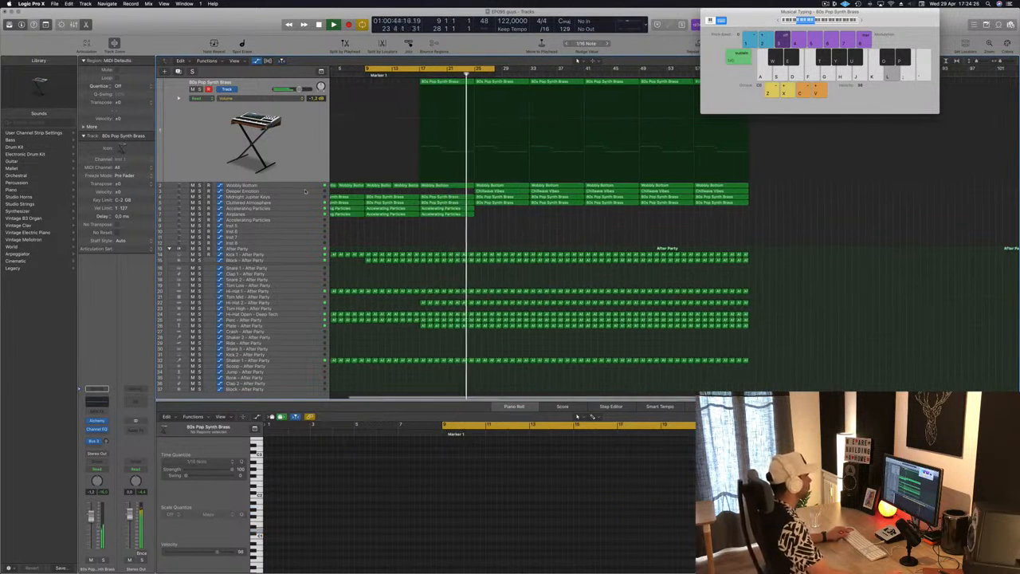
click(304, 191)
key(super+Left)
key(super+Left)
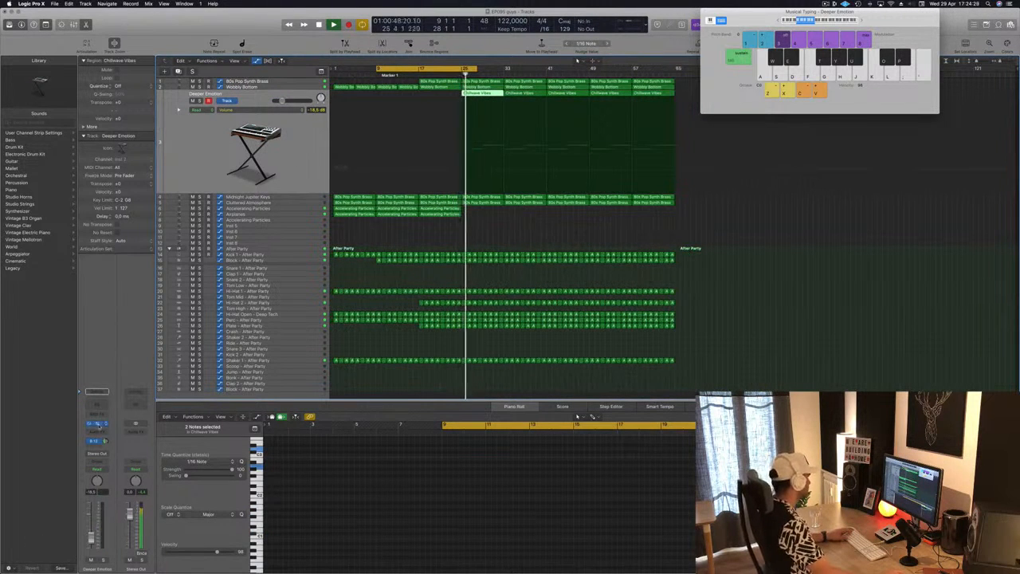
click(96, 424)
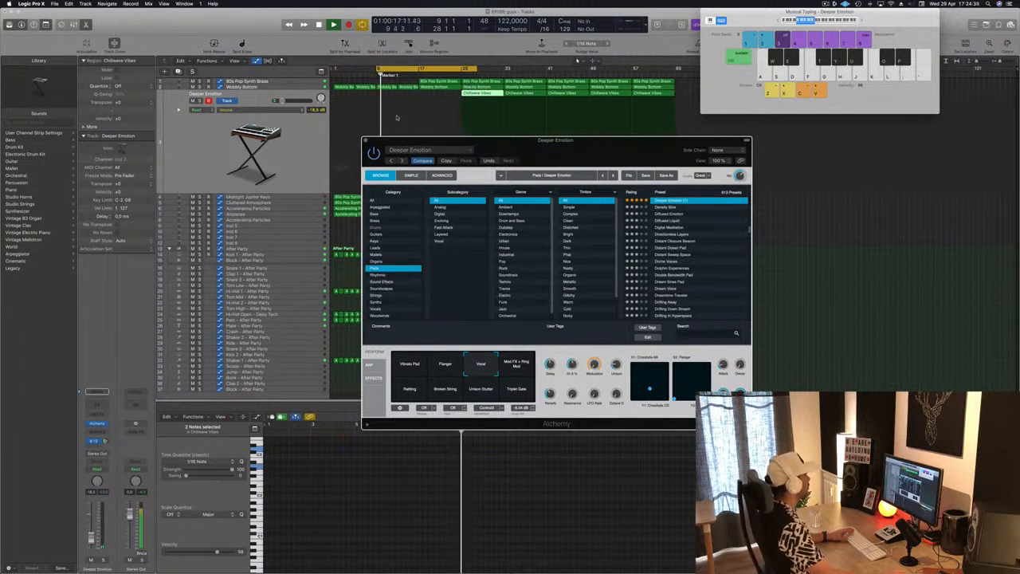
click(367, 141)
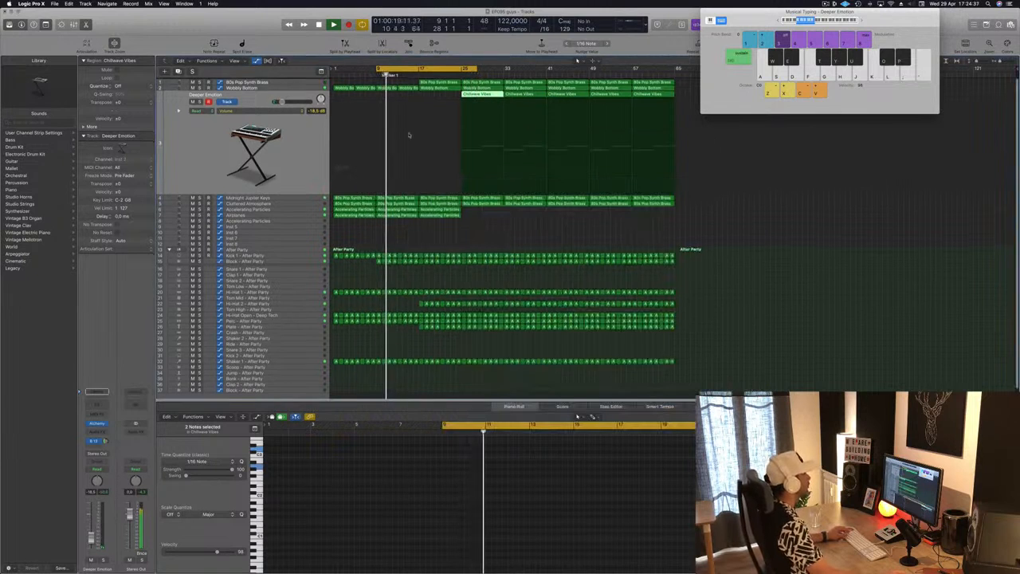
Step: Copy the Accelerating Particles and Airplanes tracks' regions to bar 25, replay from about bar 24 and raise the Deeper Emotion volume to -5.4 dB
mouse_move(465, 212)
mouse_down()
mouse_move(448, 210)
mouse_move(482, 213)
mouse_up()
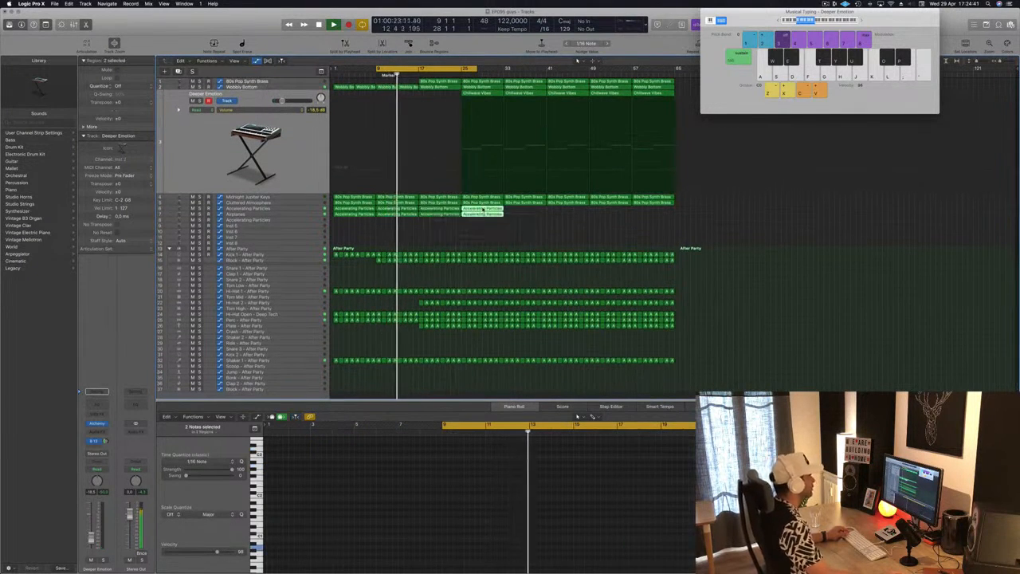
click(456, 75)
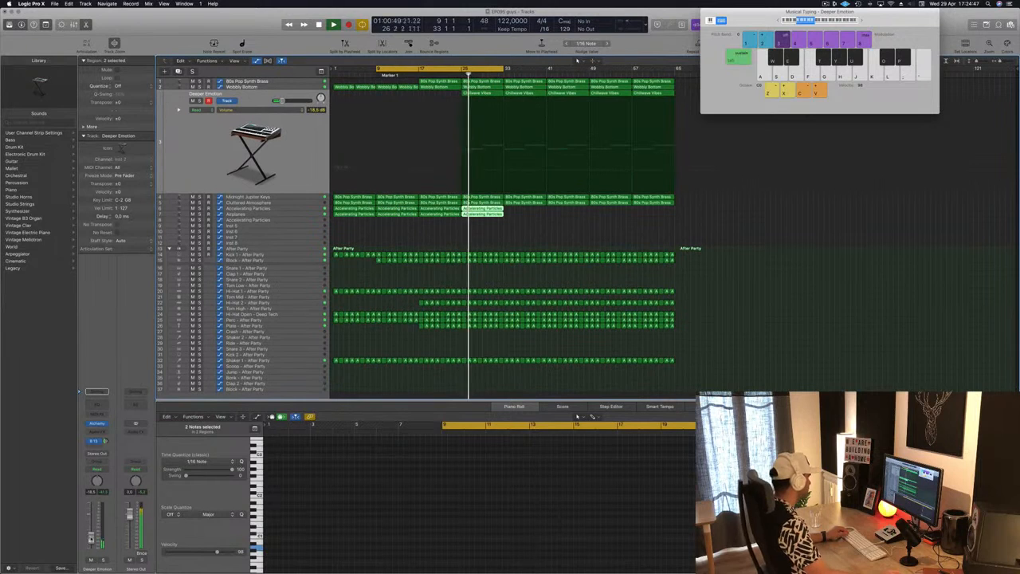
drag(91, 530, 92, 511)
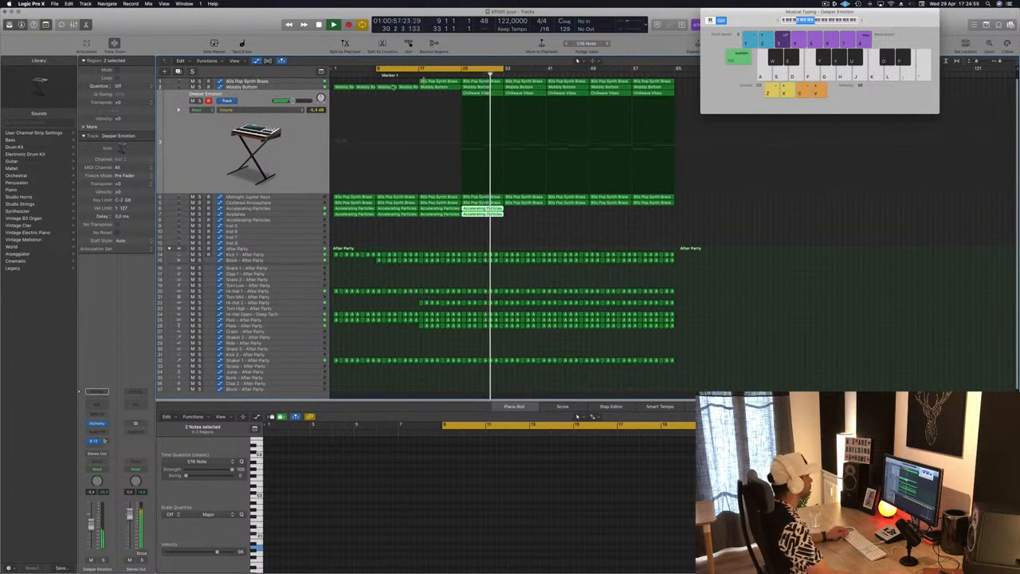
Step: Replay the lead-in to bar 25, check the Deeper Emotion track's Alchemy sound and lower that track's volume to -13.0 dB
click(303, 199)
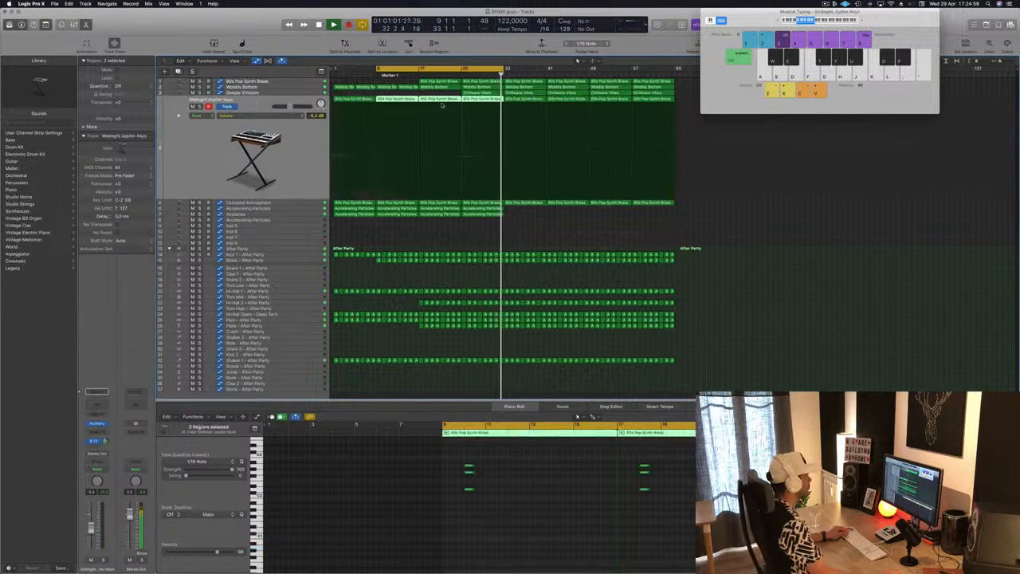
click(451, 75)
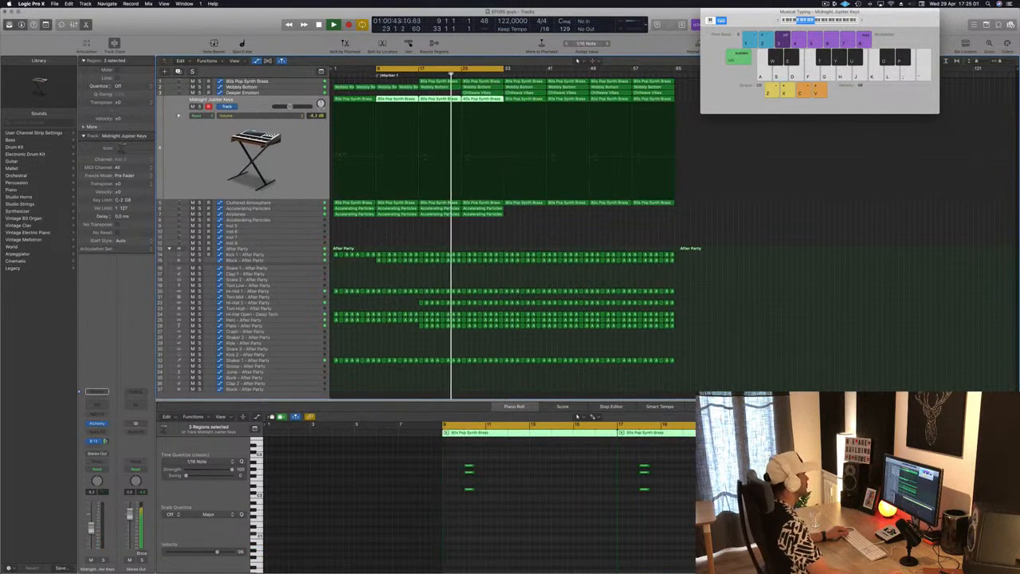
key(Up)
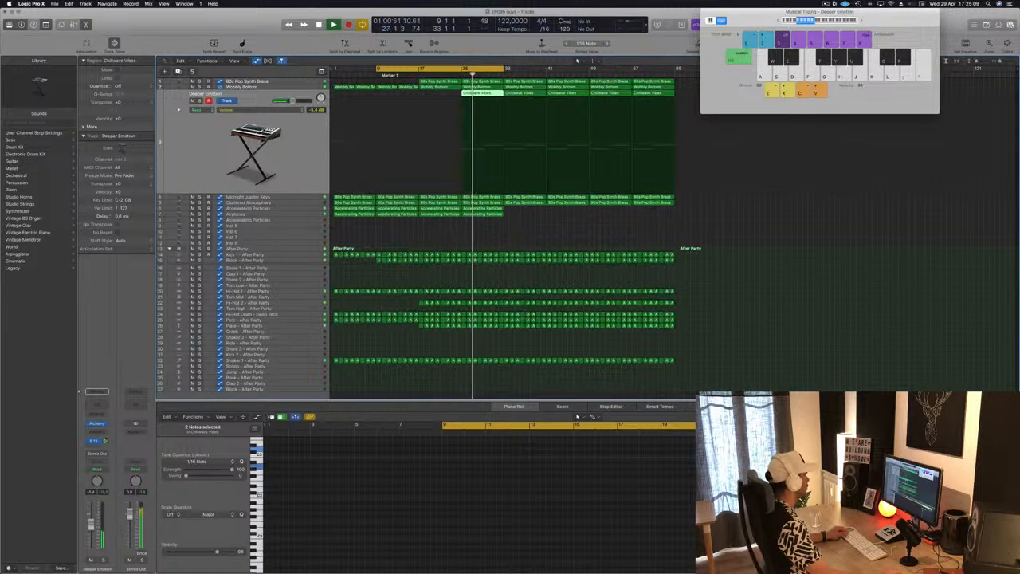
click(97, 423)
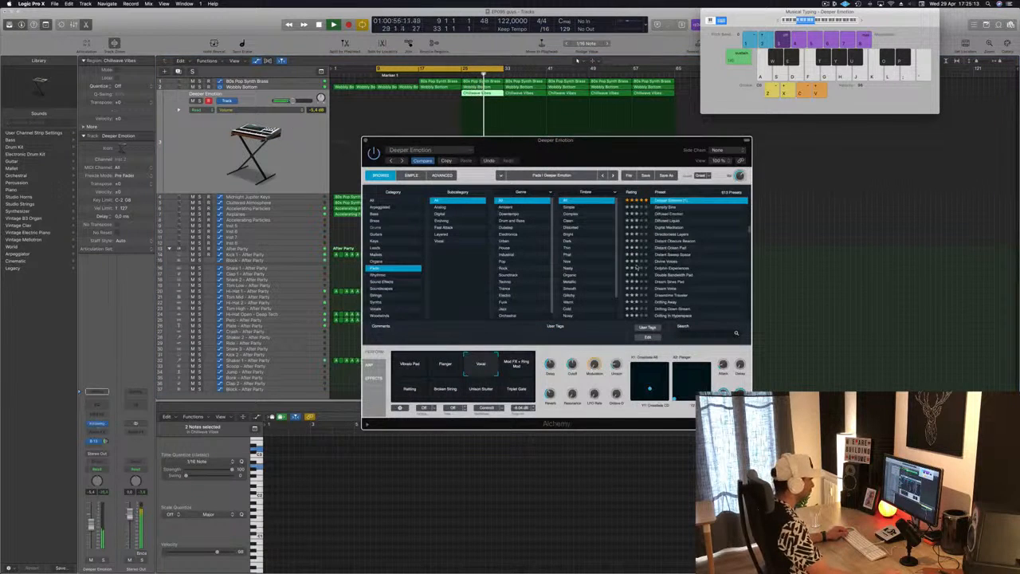
drag(638, 158, 785, 180)
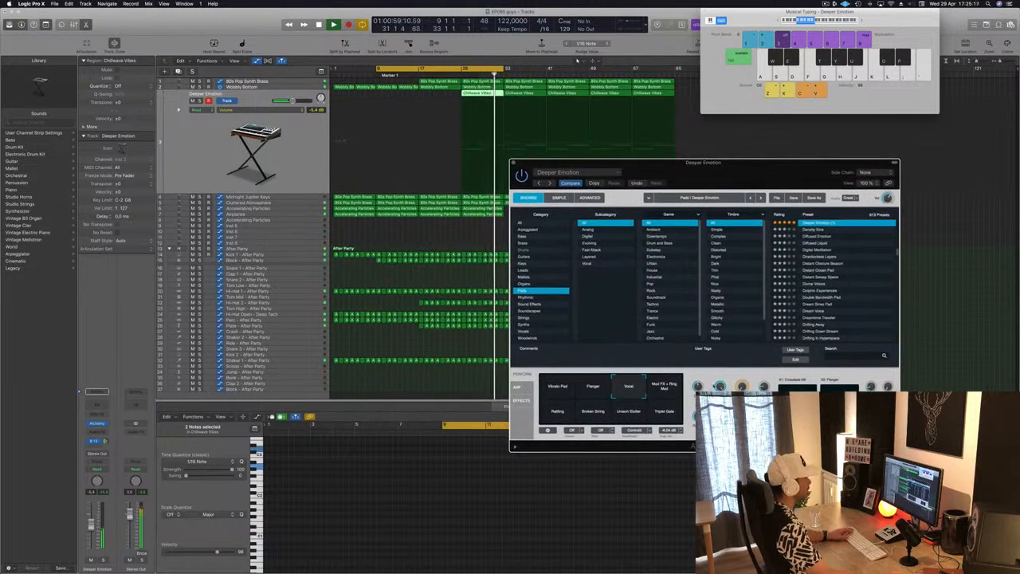
drag(720, 180, 770, 185)
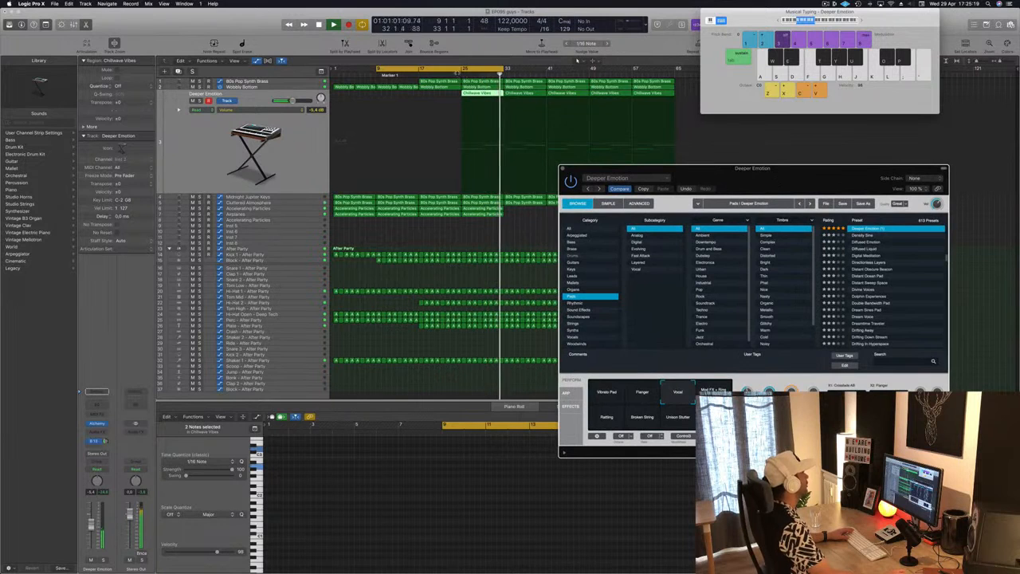
click(457, 72)
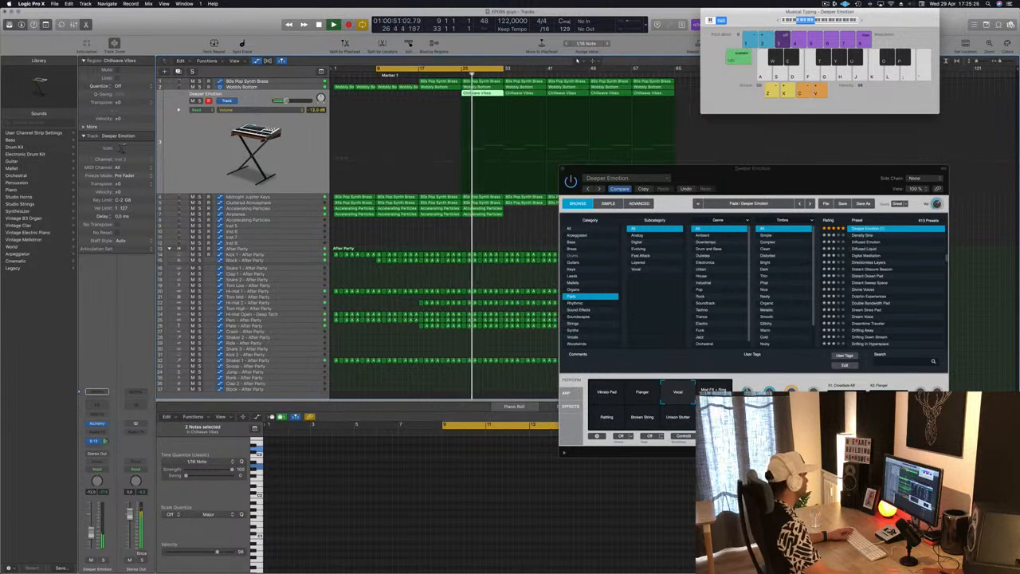
click(564, 169)
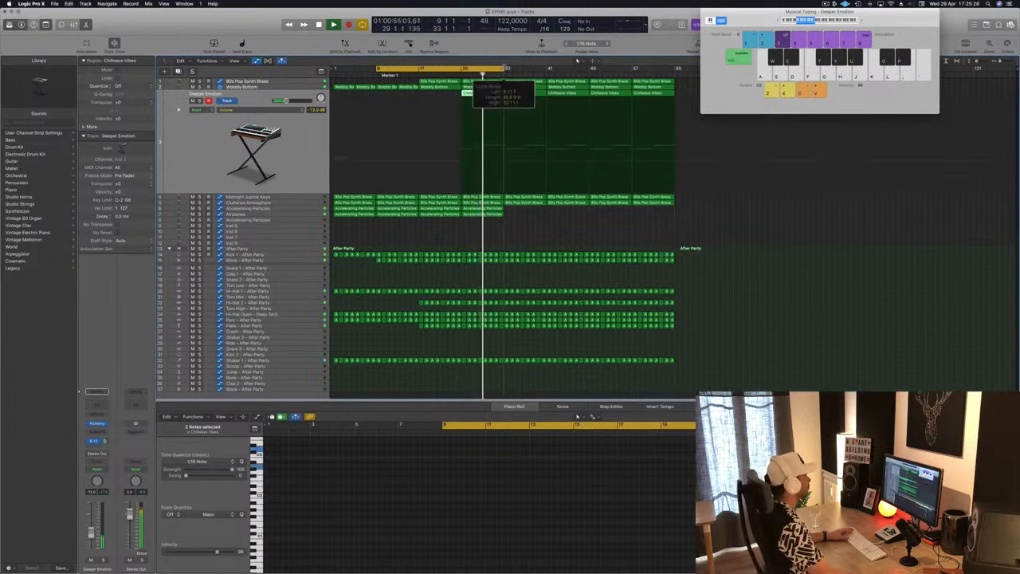
Step: Extend the end of the cycle range to about bar 48, replay from about bar 24 and move the Musical Typing window off the transport controls
drag(503, 68, 584, 68)
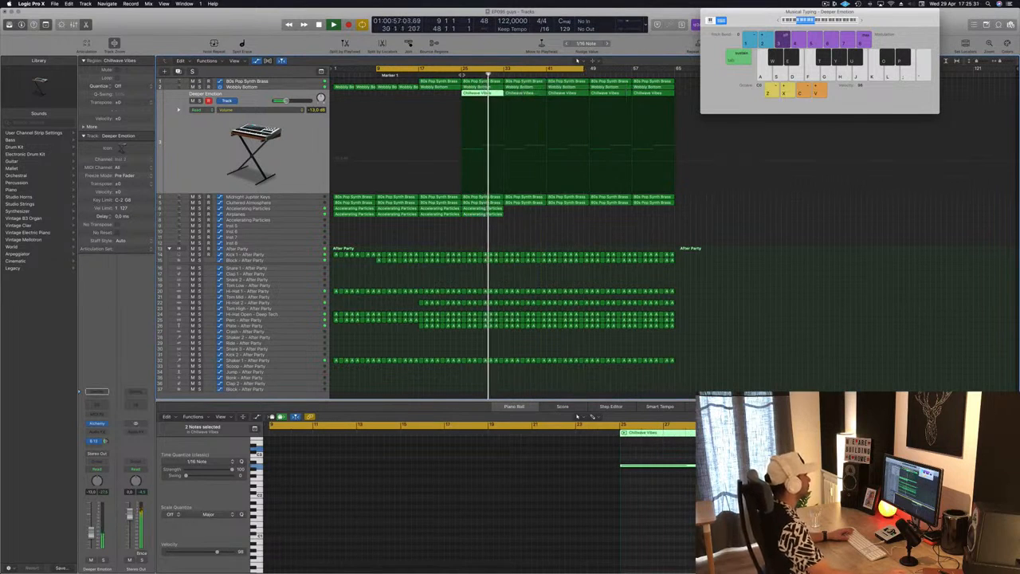
key(space)
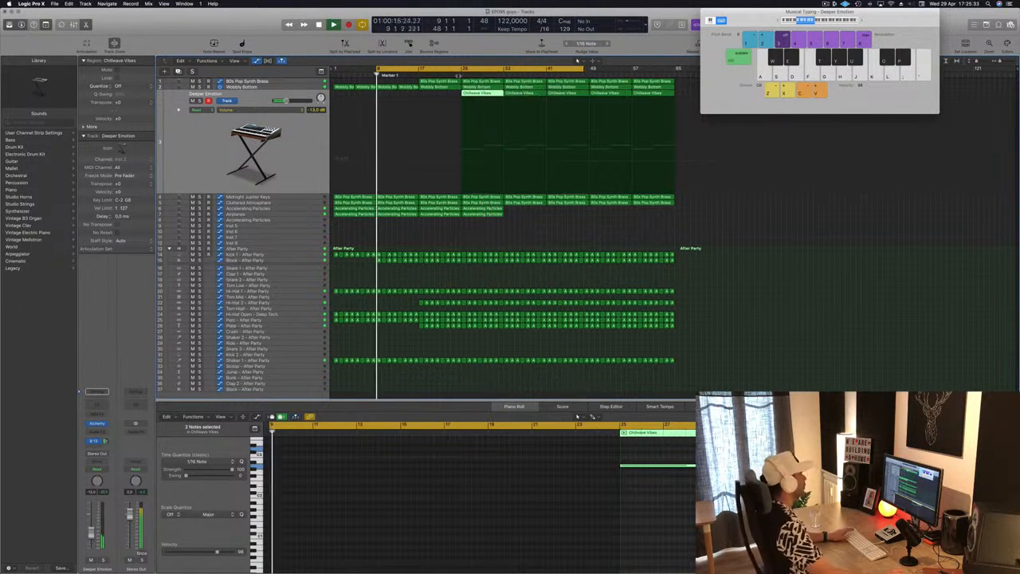
click(458, 76)
drag(737, 19, 725, 104)
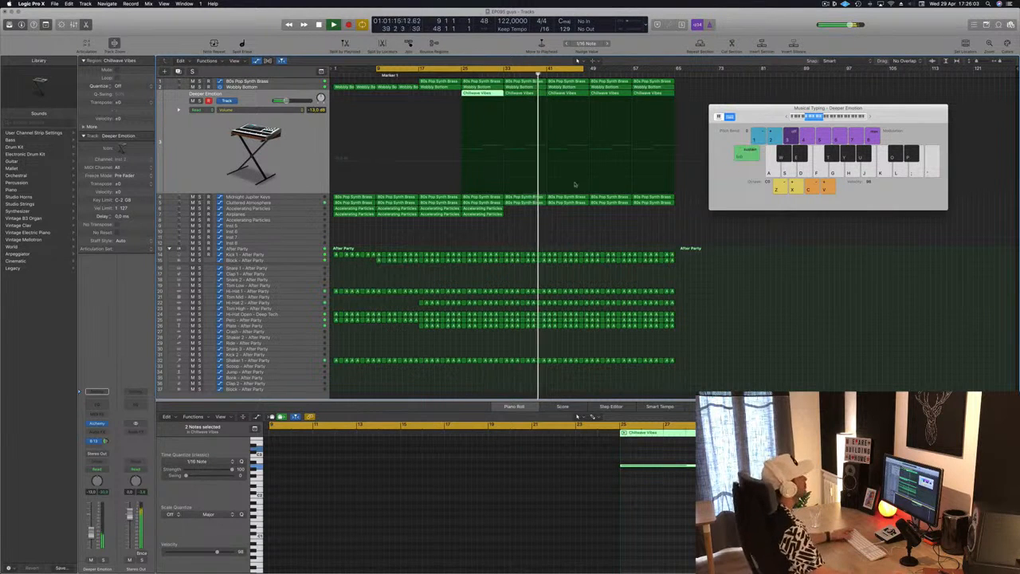
click(502, 239)
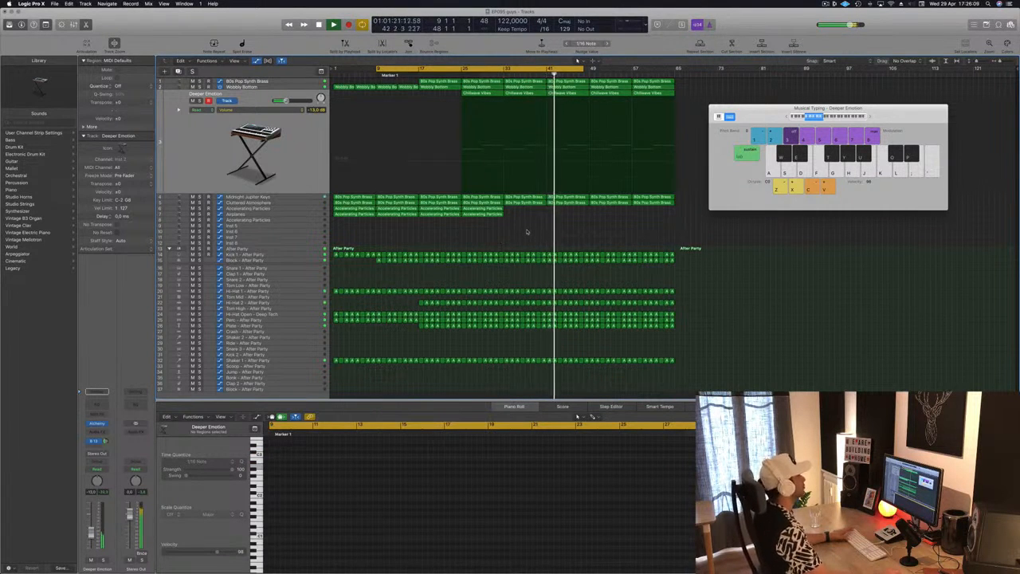
click(825, 4)
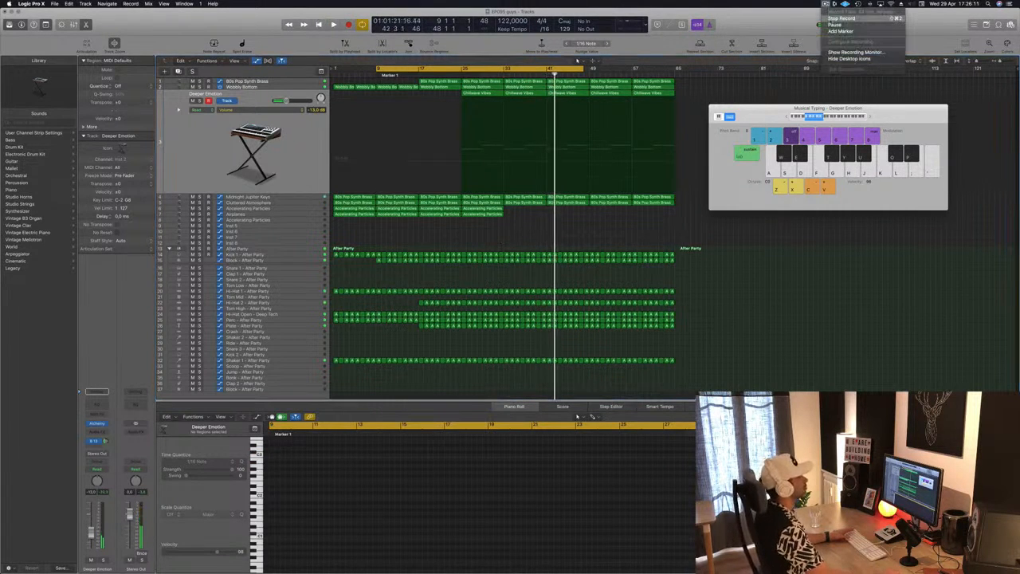
click(842, 19)
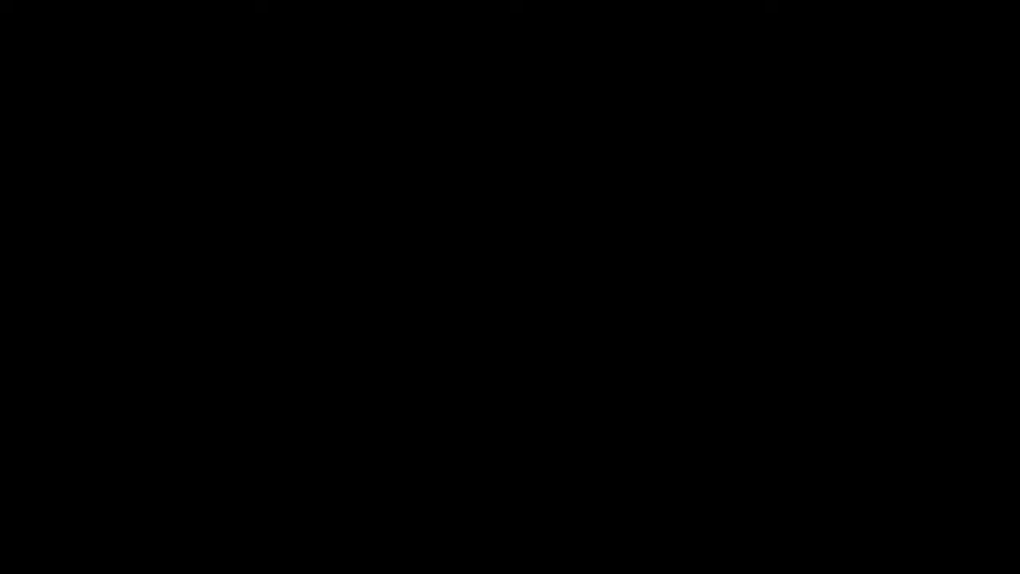